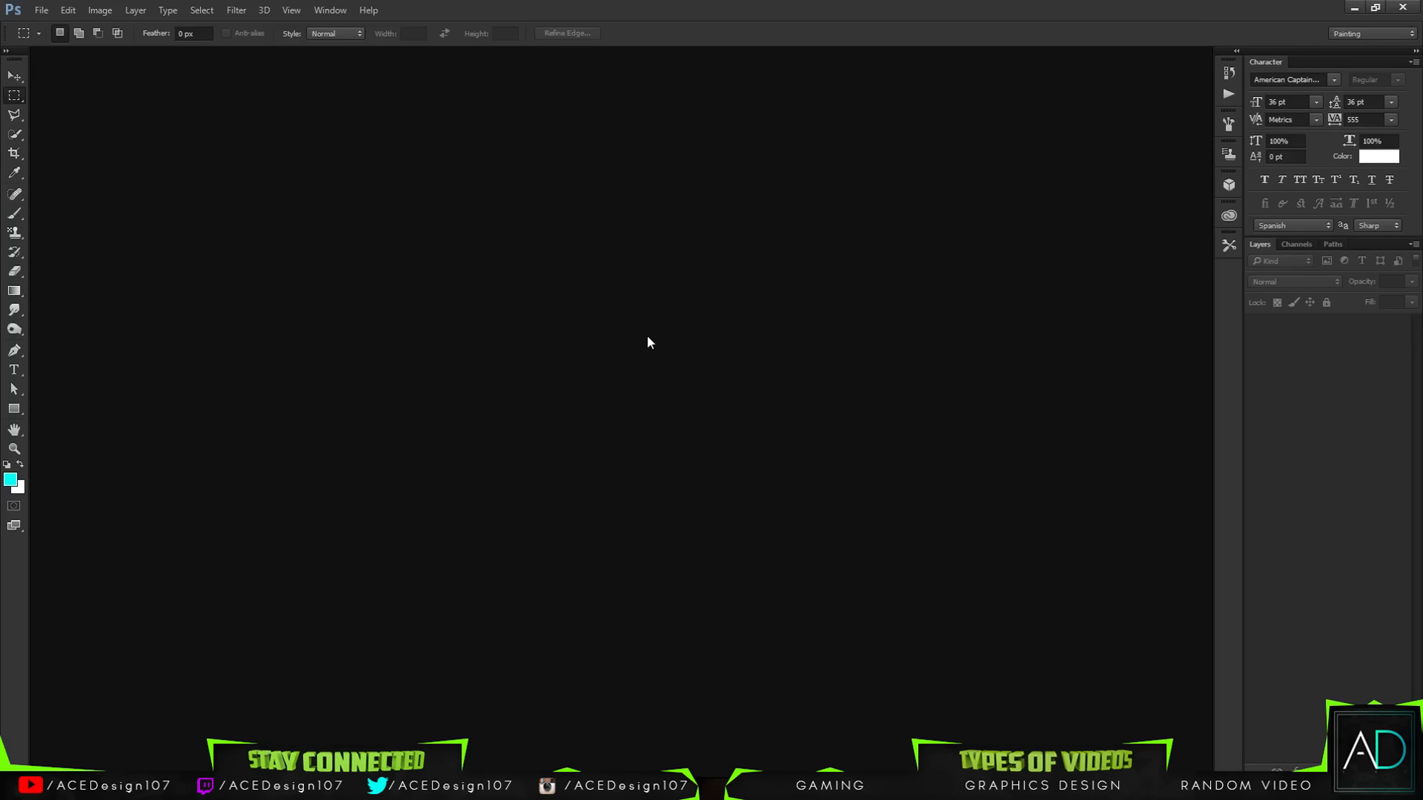
Create a new document 1500 pixels wide and 500 pixels high with a white background.
{"action": "left_click", "coordinate": [14, 75]}
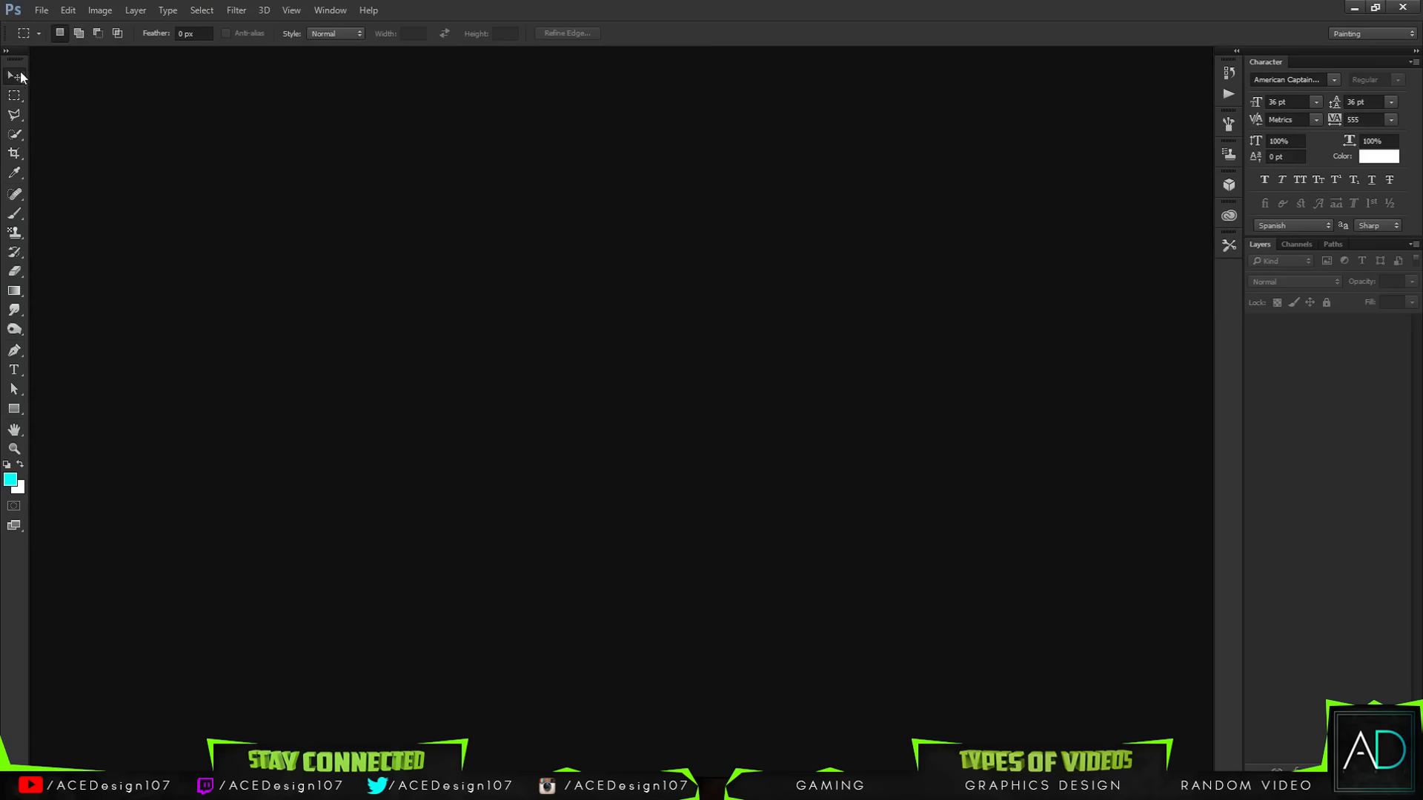
{"action": "left_click", "coordinate": [42, 9]}
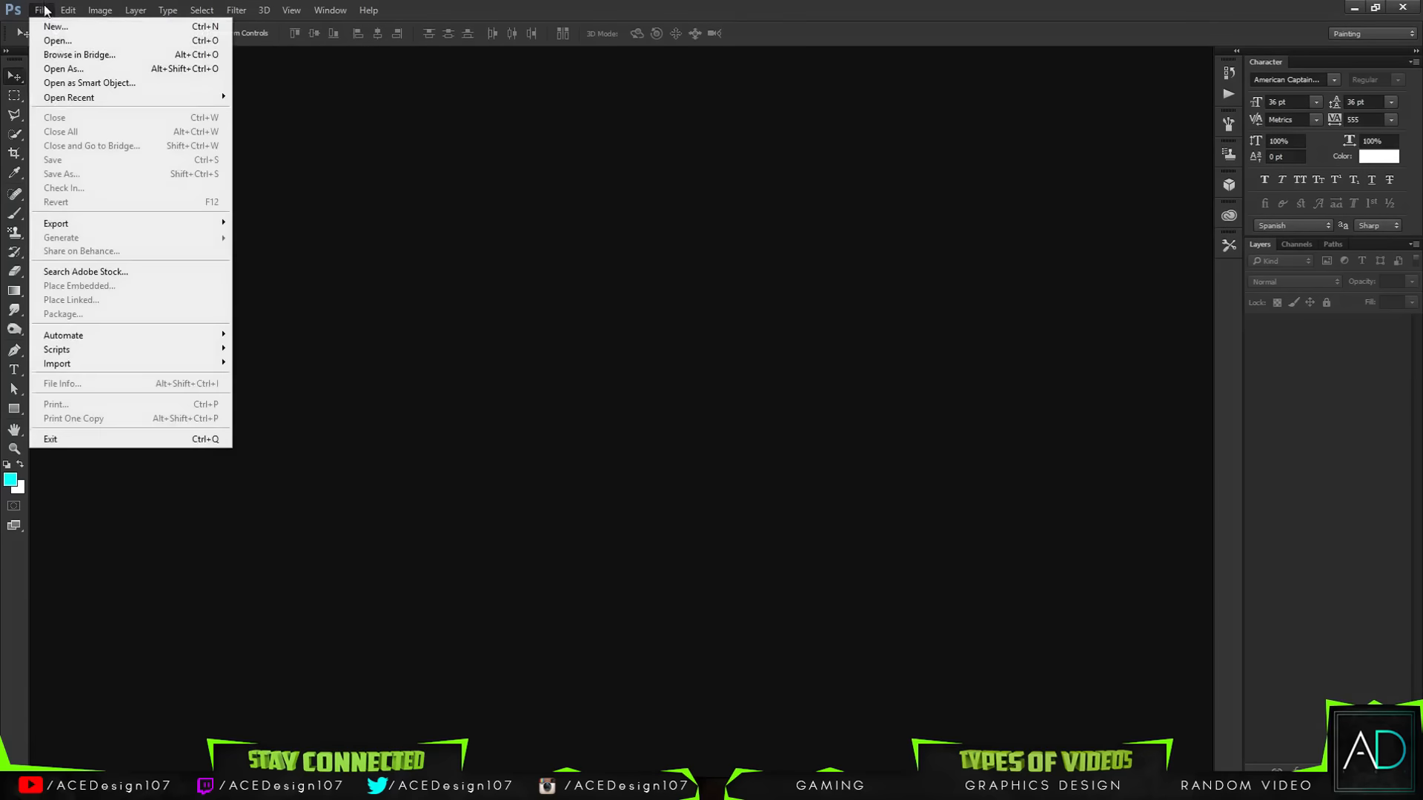
{"action": "left_click", "coordinate": [49, 26]}
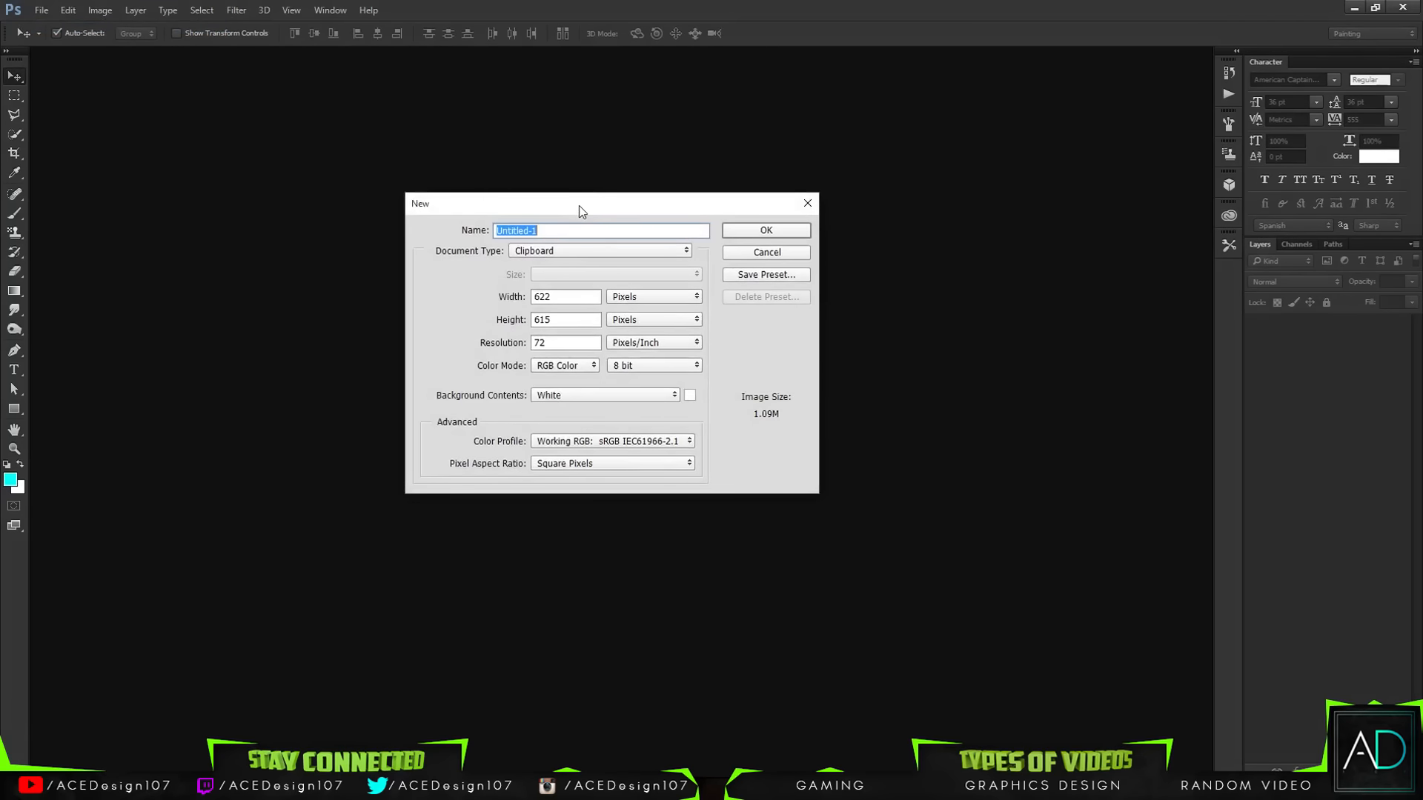
{"action": "left_click_drag", "start_coordinate": [578, 206], "coordinate": [594, 218]}
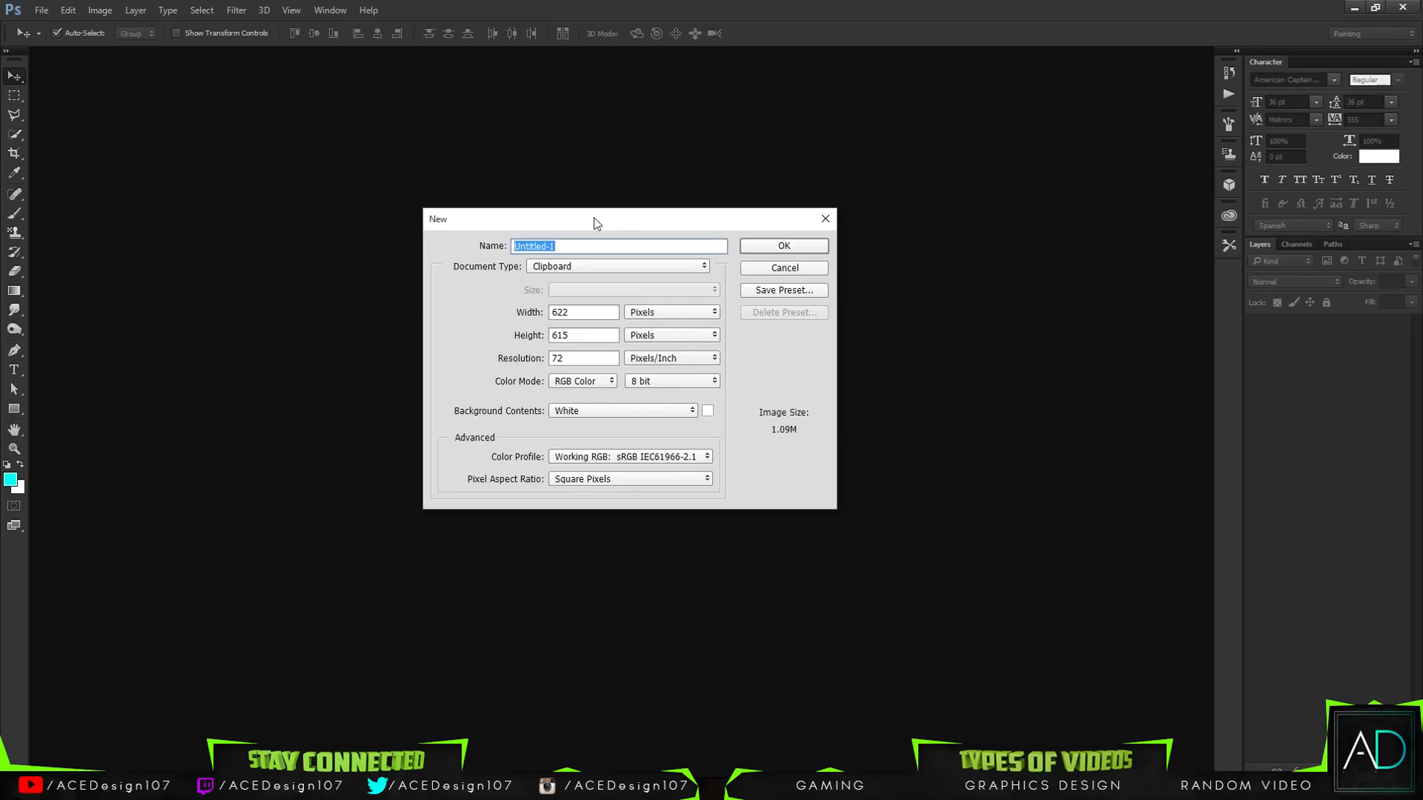
{"action": "key", "text": "Tab"}
{"action": "key", "text": "Tab"}
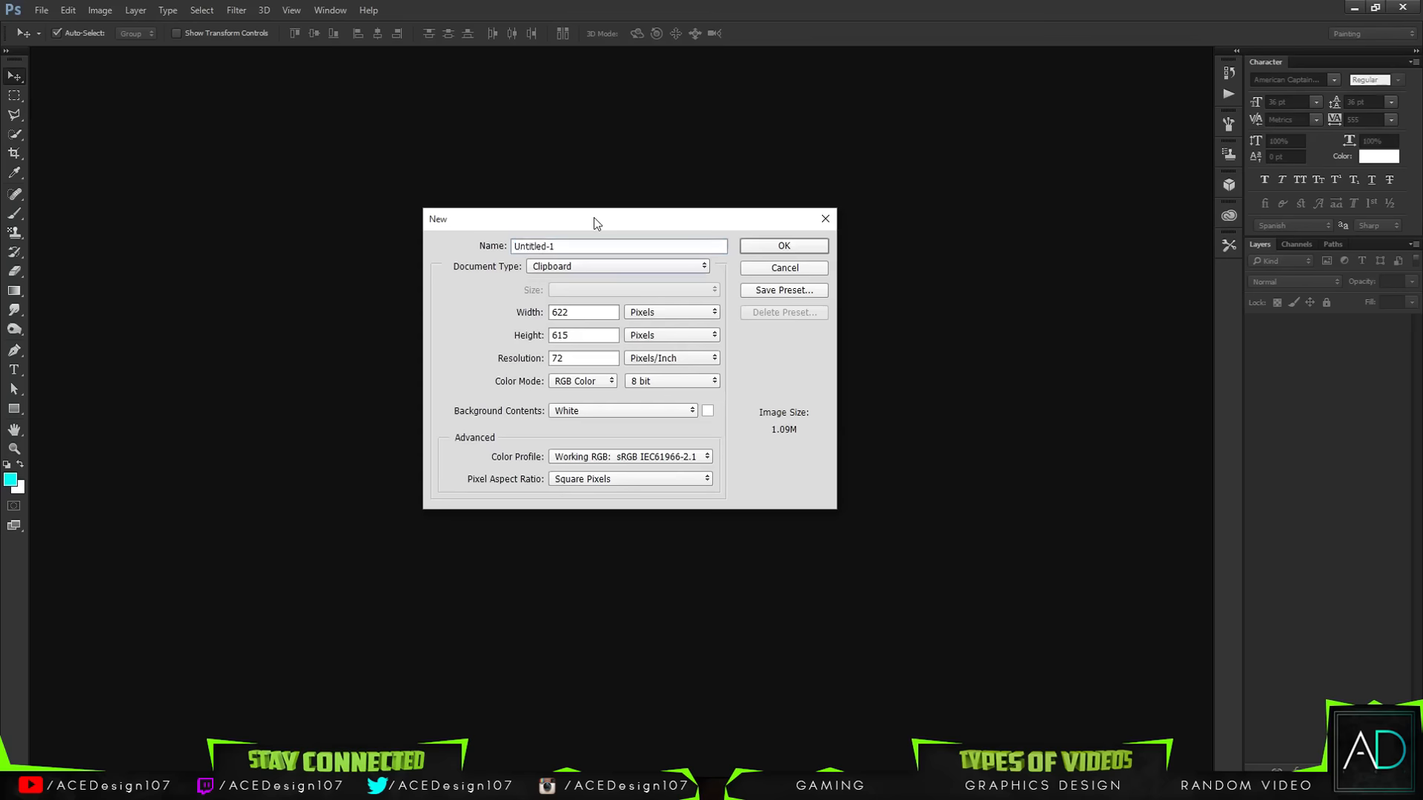
{"action": "type", "text": "1500"}
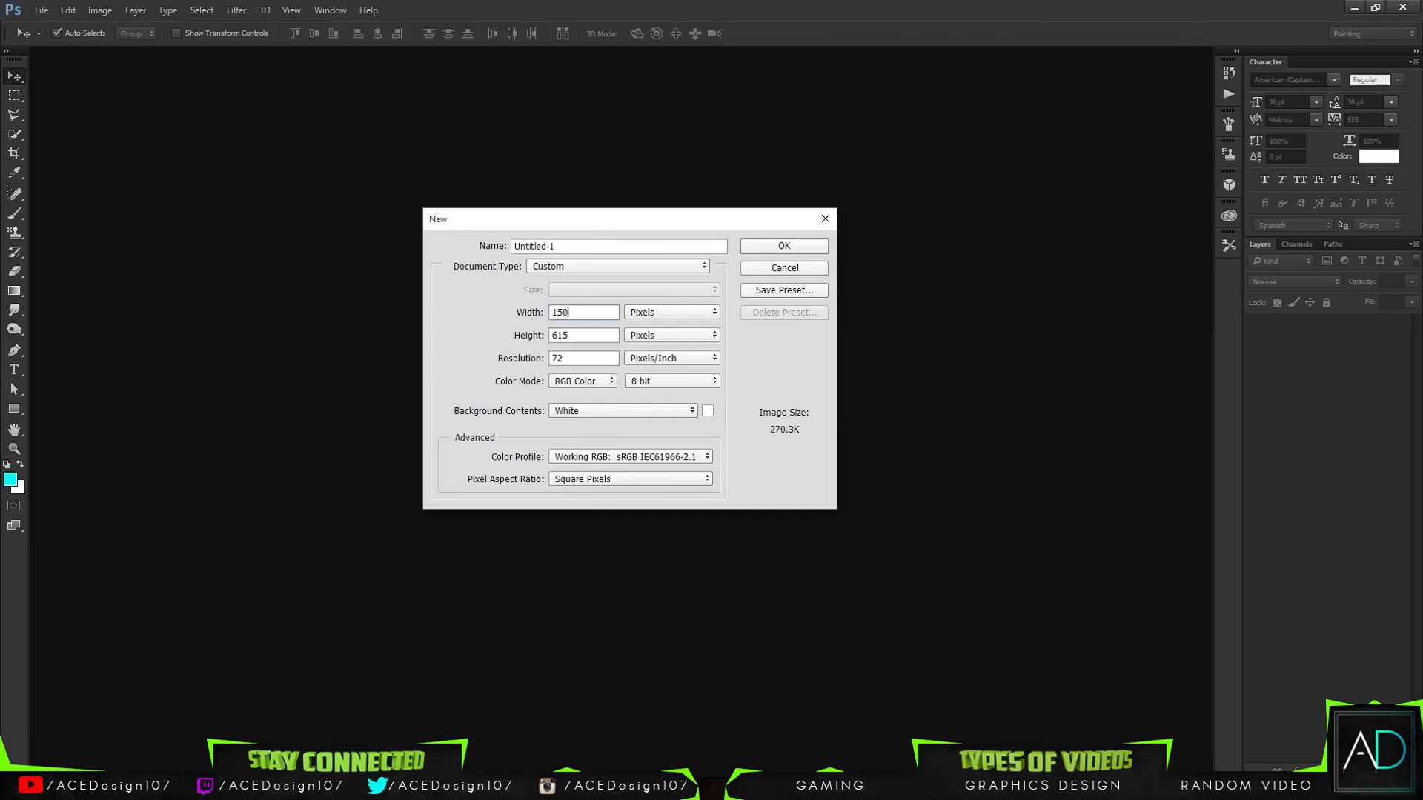
{"action": "key", "text": "Tab"}
{"action": "type", "text": "500"}
{"action": "key", "text": "Return"}
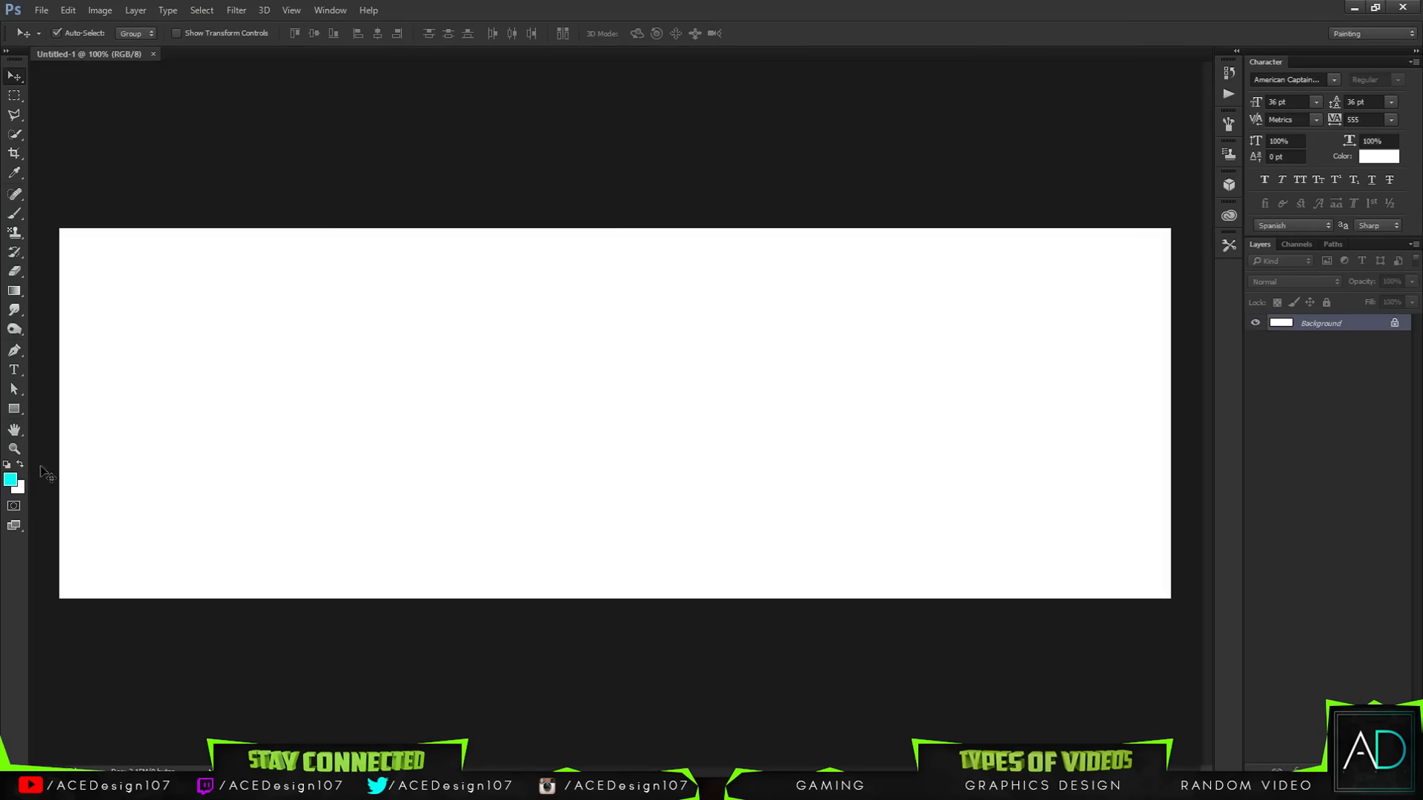
Set the foreground colour to light blue #85d3ff and fill the canvas with the Paint Bucket.
{"action": "left_click", "coordinate": [11, 480]}
{"action": "mouse_move", "coordinate": [874, 194]}
{"action": "left_mouse_down"}
{"action": "mouse_move", "coordinate": [855, 159]}
{"action": "mouse_move", "coordinate": [830, 213]}
{"action": "mouse_move", "coordinate": [832, 175]}
{"action": "left_mouse_up"}
{"action": "left_click_drag", "start_coordinate": [1000, 290], "coordinate": [1002, 276]}
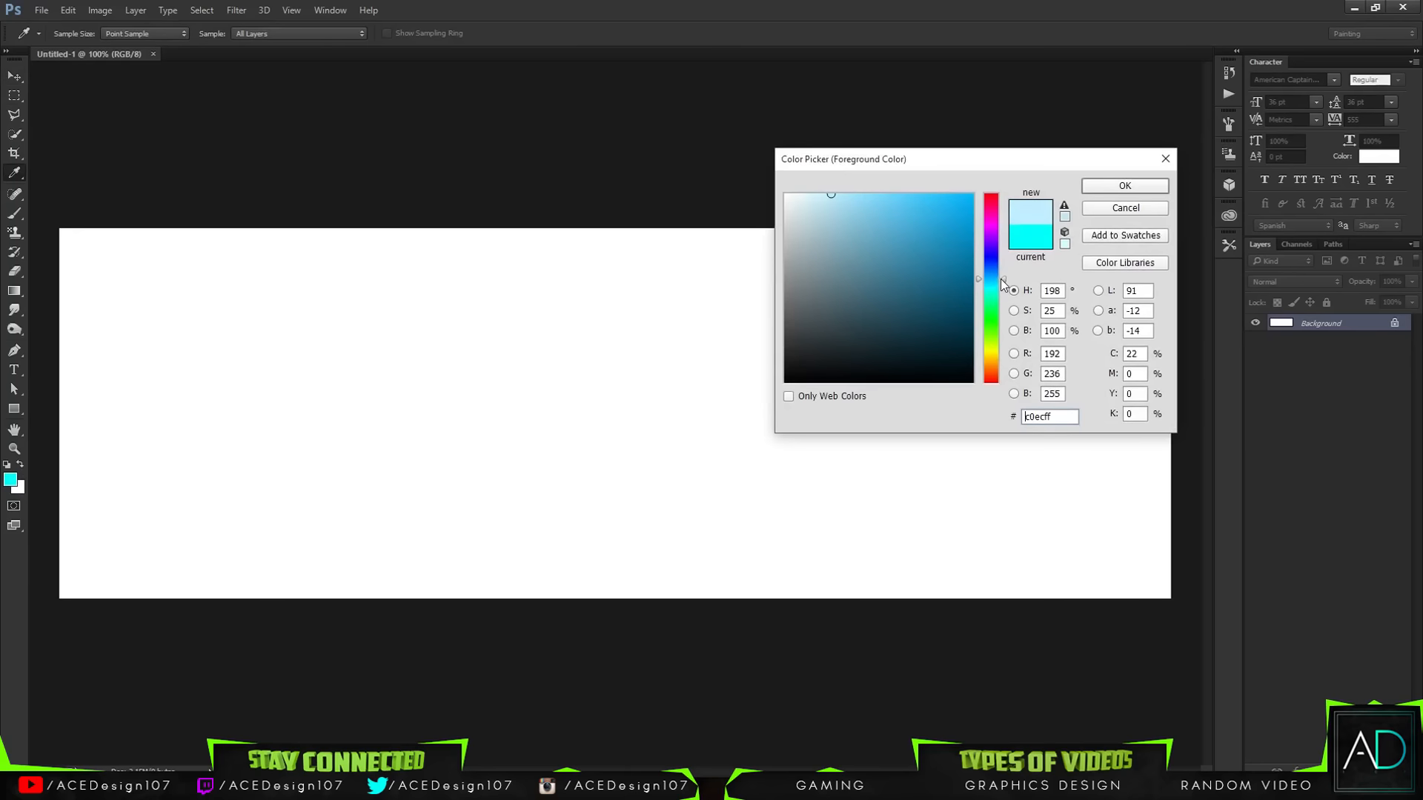
{"action": "mouse_move", "coordinate": [864, 200]}
{"action": "left_mouse_down"}
{"action": "mouse_move", "coordinate": [888, 175]}
{"action": "mouse_move", "coordinate": [864, 200]}
{"action": "mouse_move", "coordinate": [875, 163]}
{"action": "left_mouse_up"}
{"action": "left_click", "coordinate": [1097, 185]}
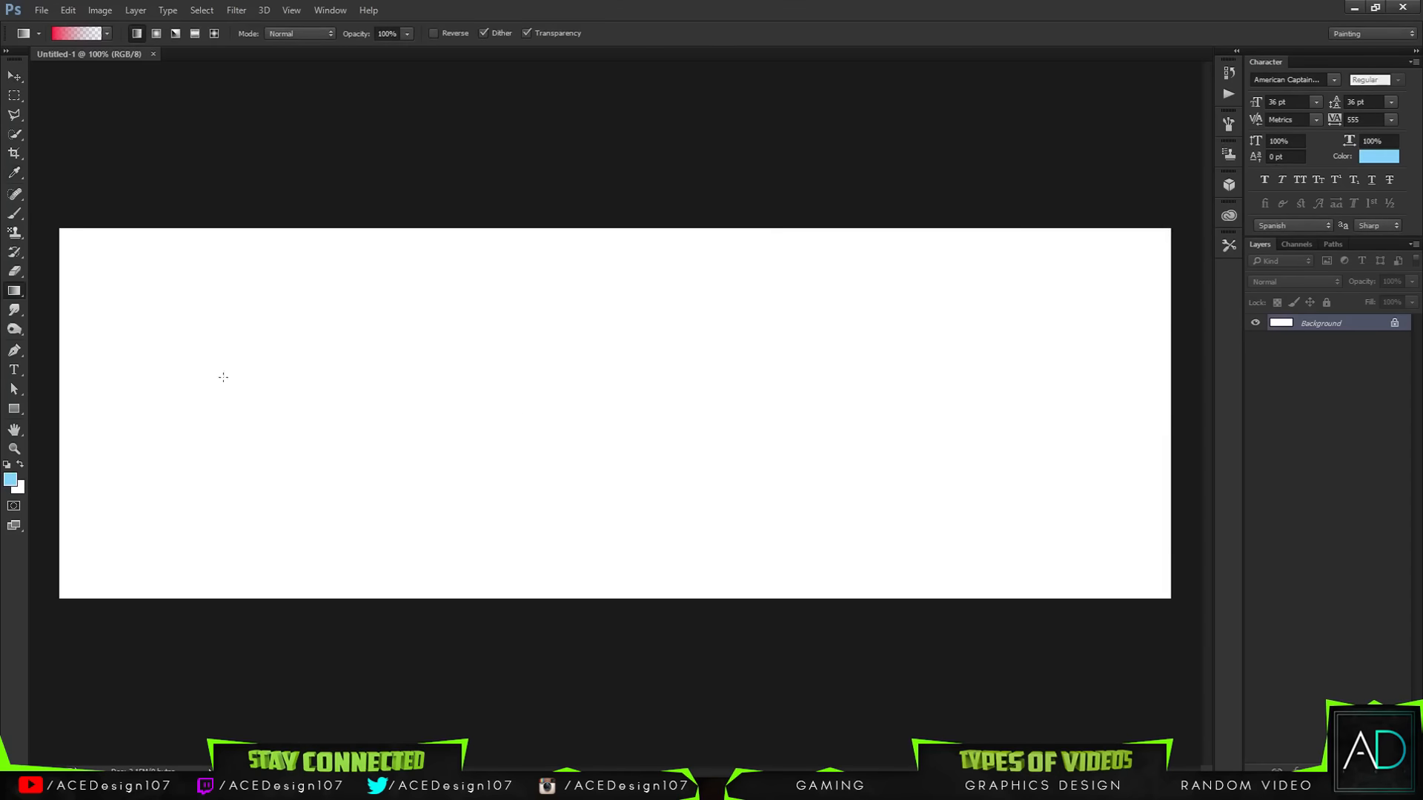
{"action": "right_click", "coordinate": [14, 291]}
{"action": "left_click", "coordinate": [70, 306]}
{"action": "left_click", "coordinate": [613, 398]}
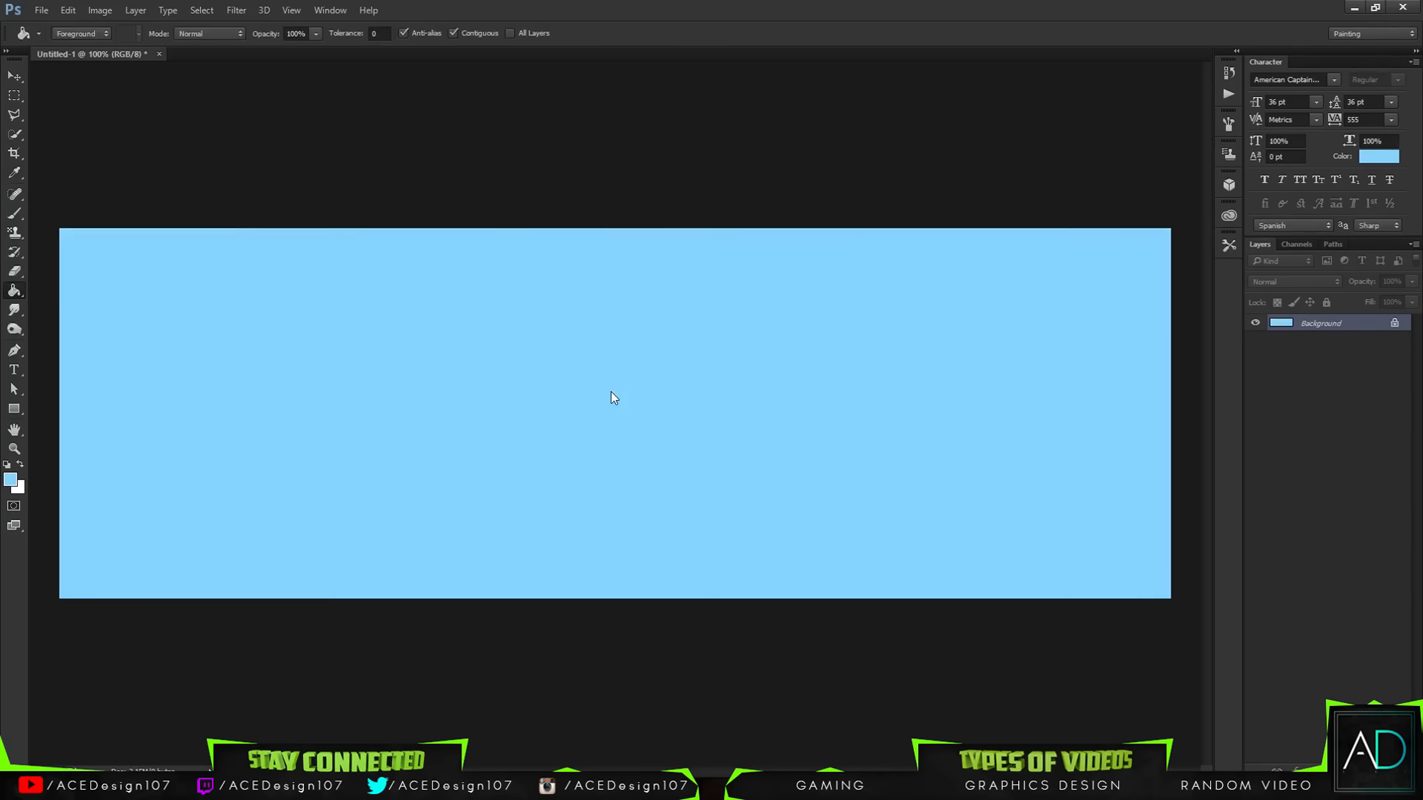
Change the foreground colour to the deeper blue #66c7ff and refill the canvas with it.
{"action": "left_click", "coordinate": [12, 481]}
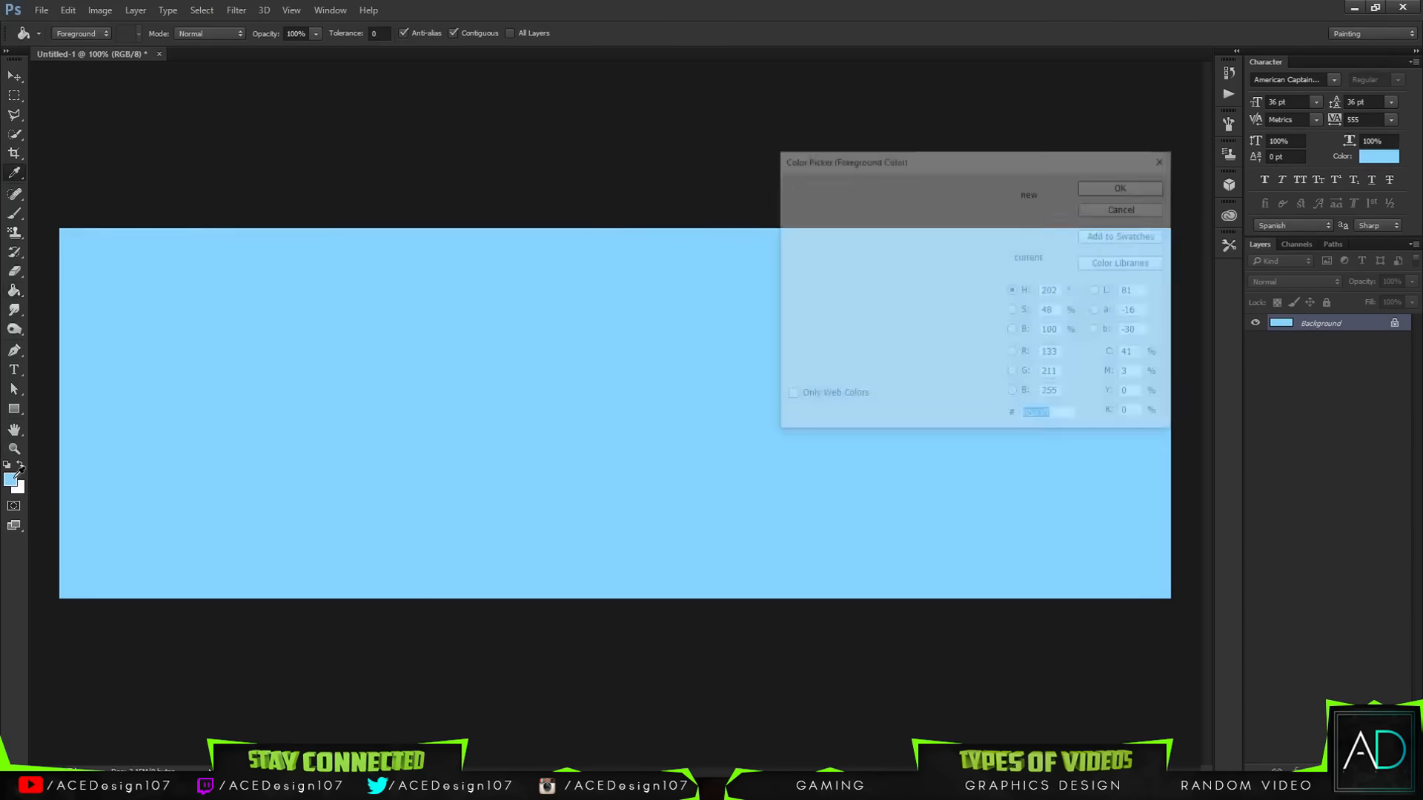
{"action": "left_click", "coordinate": [893, 191]}
{"action": "left_click", "coordinate": [1125, 185]}
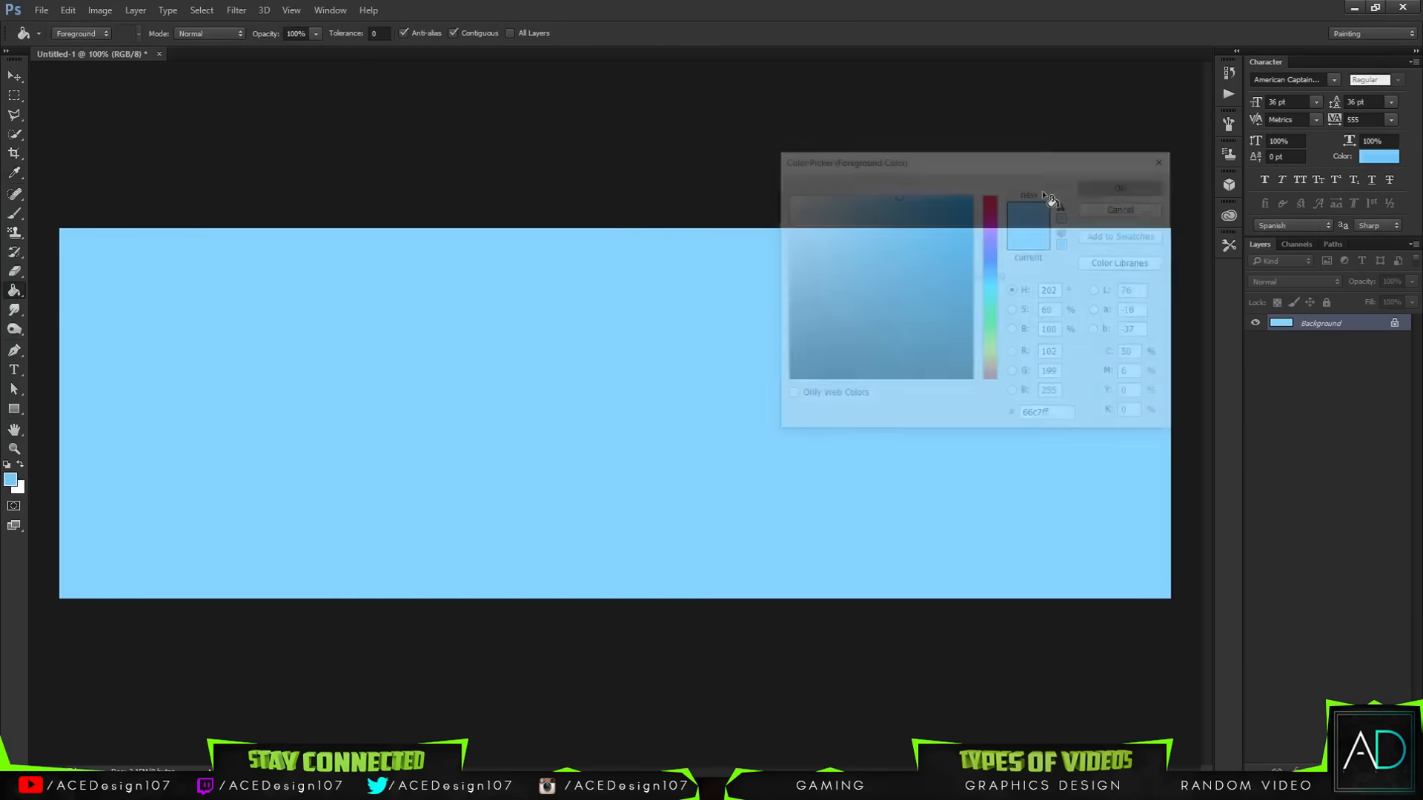
{"action": "left_click", "coordinate": [594, 348]}
{"action": "left_click", "coordinate": [14, 74]}
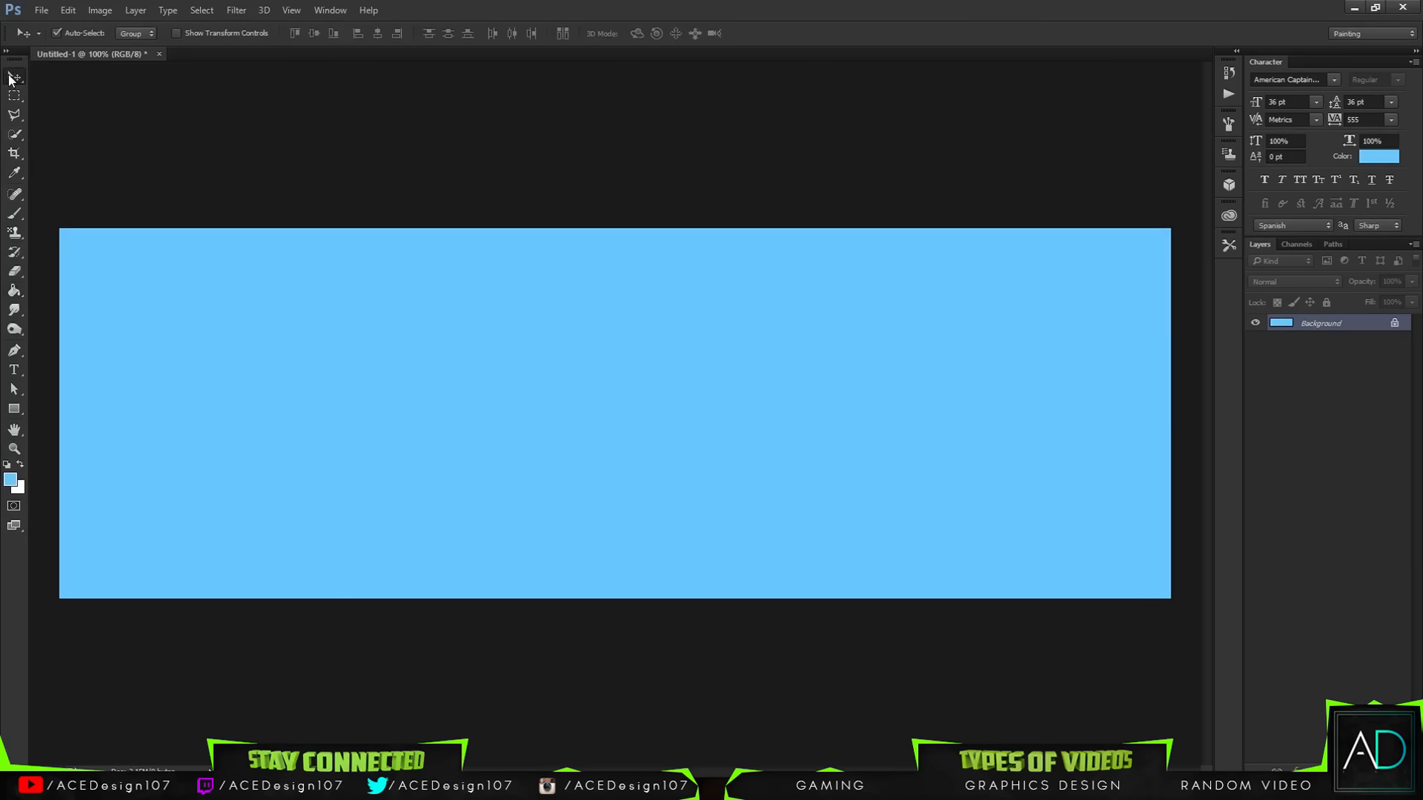
Open 1.png from the Cancerino Header > Assest folder on Local Disk (H:).
{"action": "left_click", "coordinate": [42, 10]}
{"action": "left_click", "coordinate": [33, 37]}
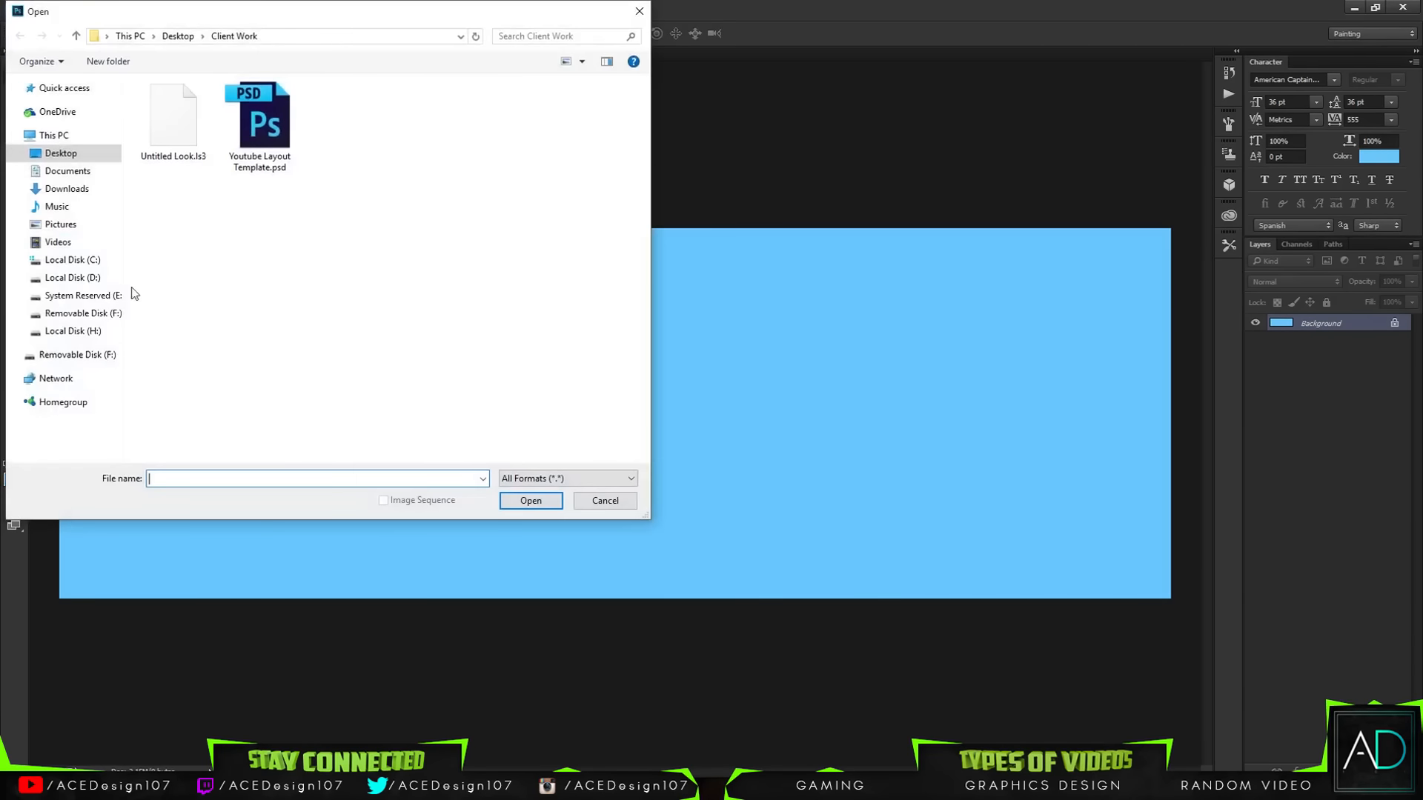
{"action": "left_click", "coordinate": [73, 331]}
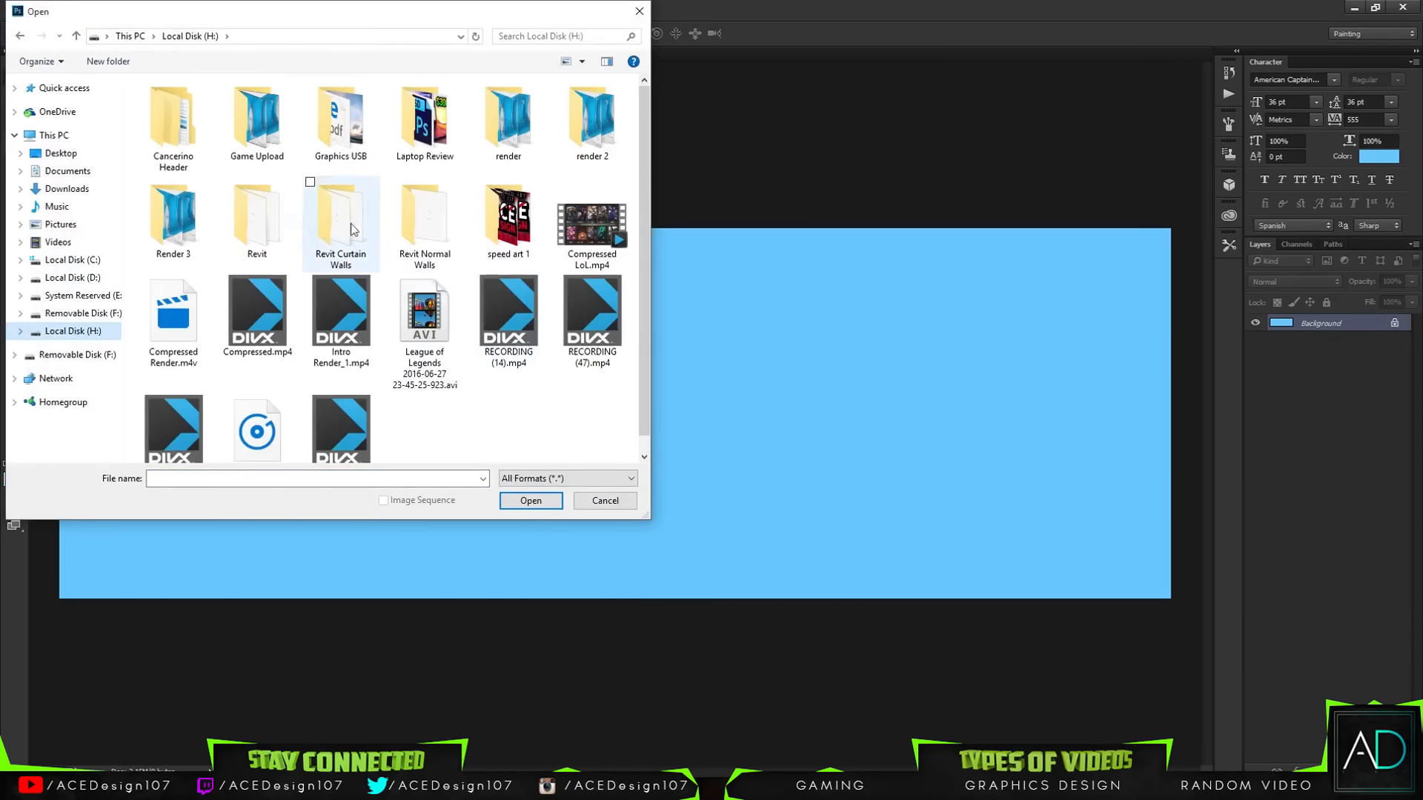
{"action": "double_click", "coordinate": [184, 149]}
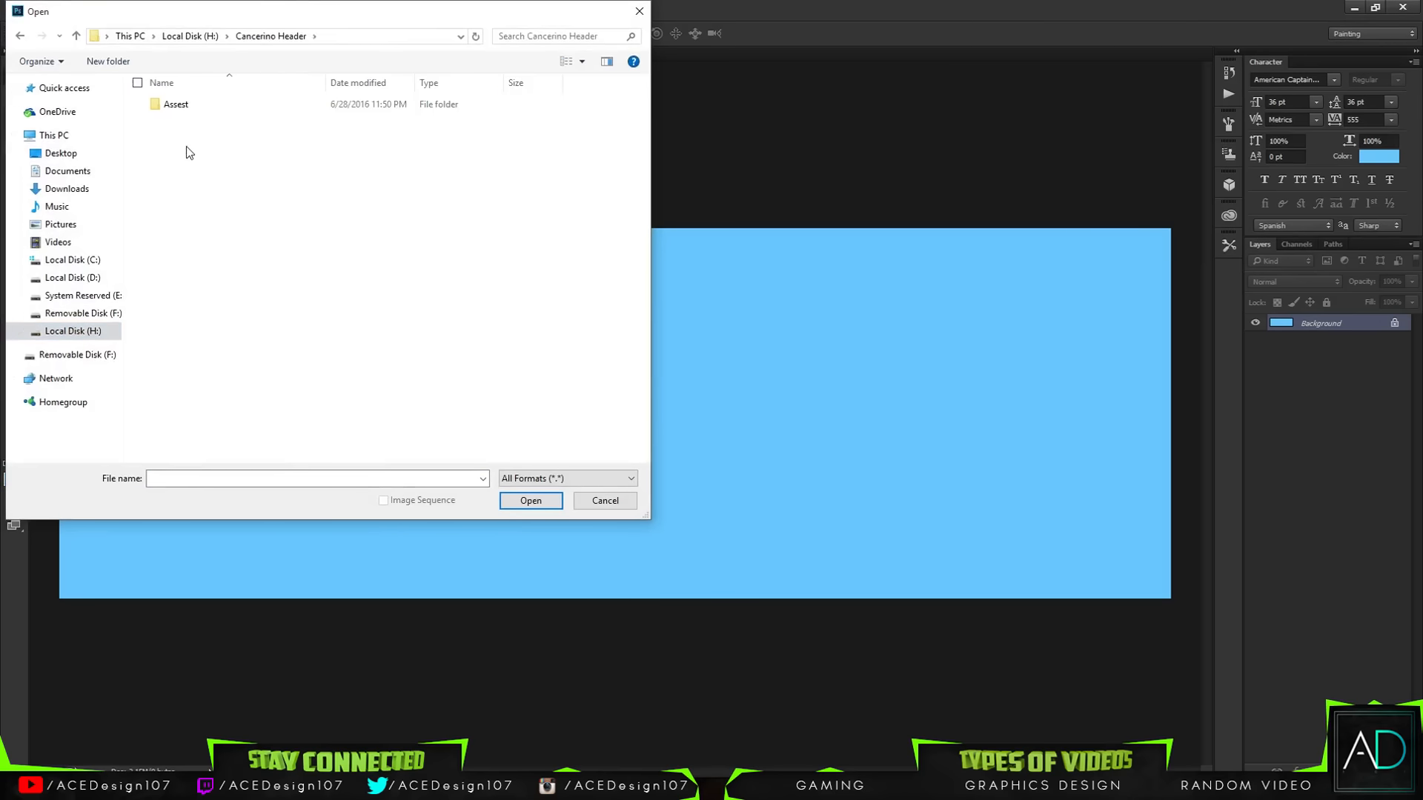
{"action": "double_click", "coordinate": [183, 106]}
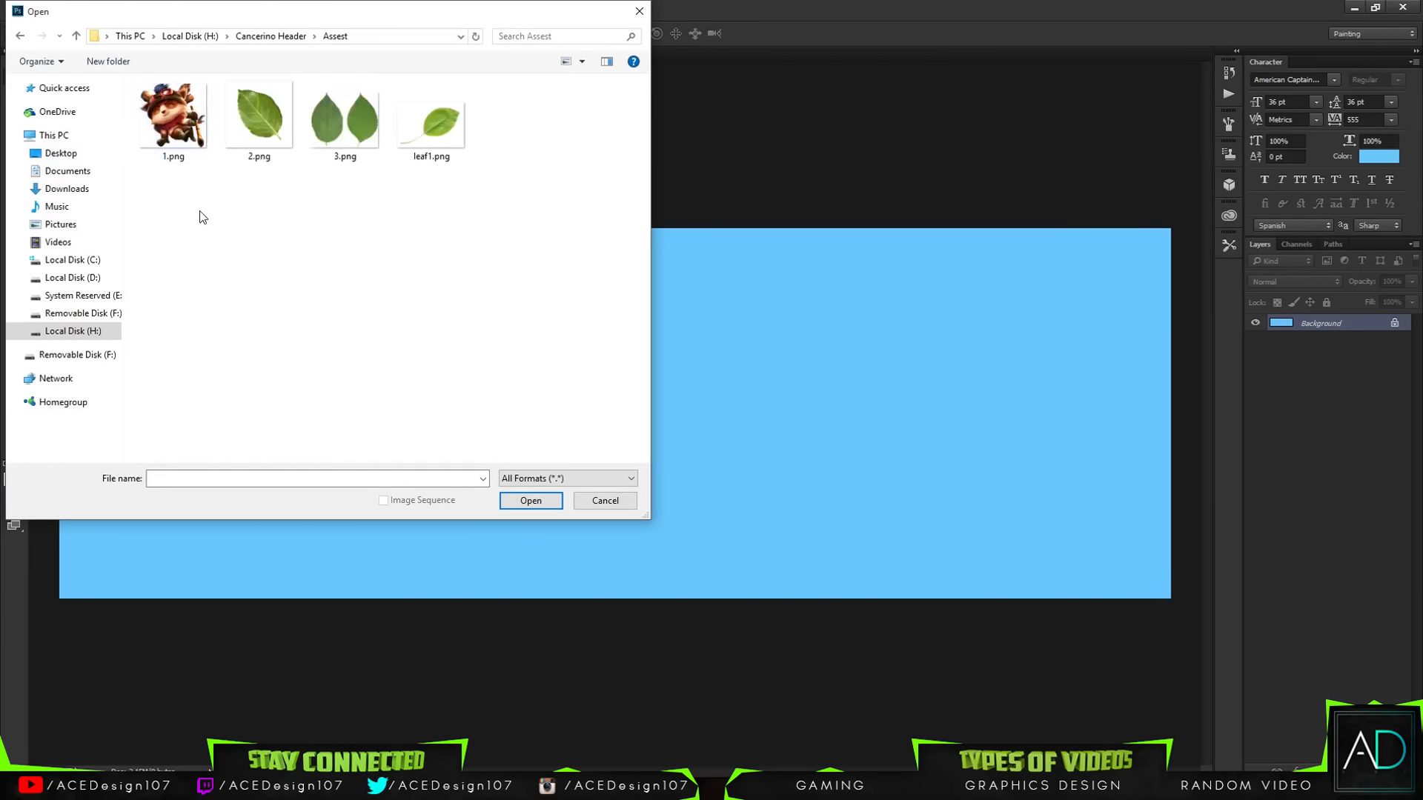
{"action": "left_click", "coordinate": [163, 129]}
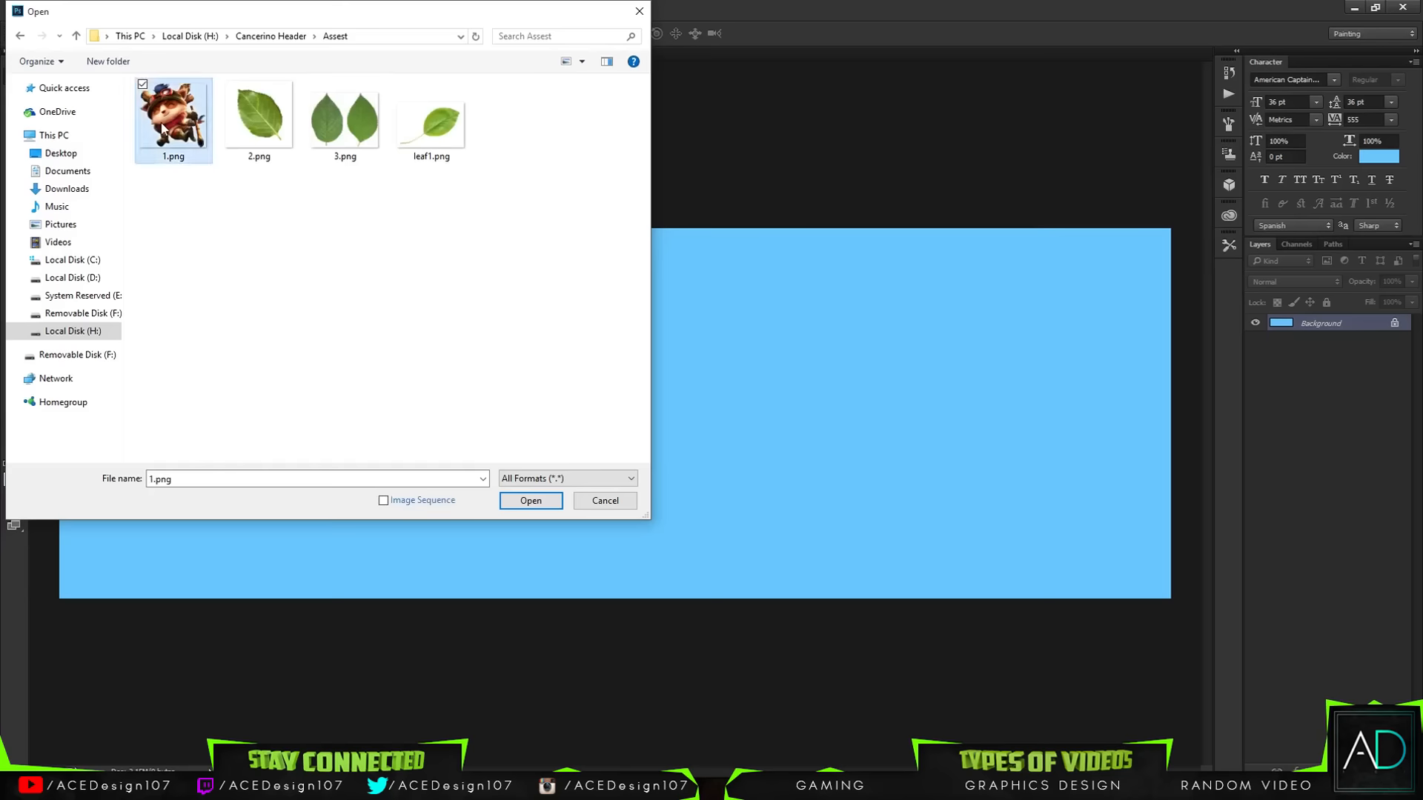
{"action": "double_click", "coordinate": [163, 129]}
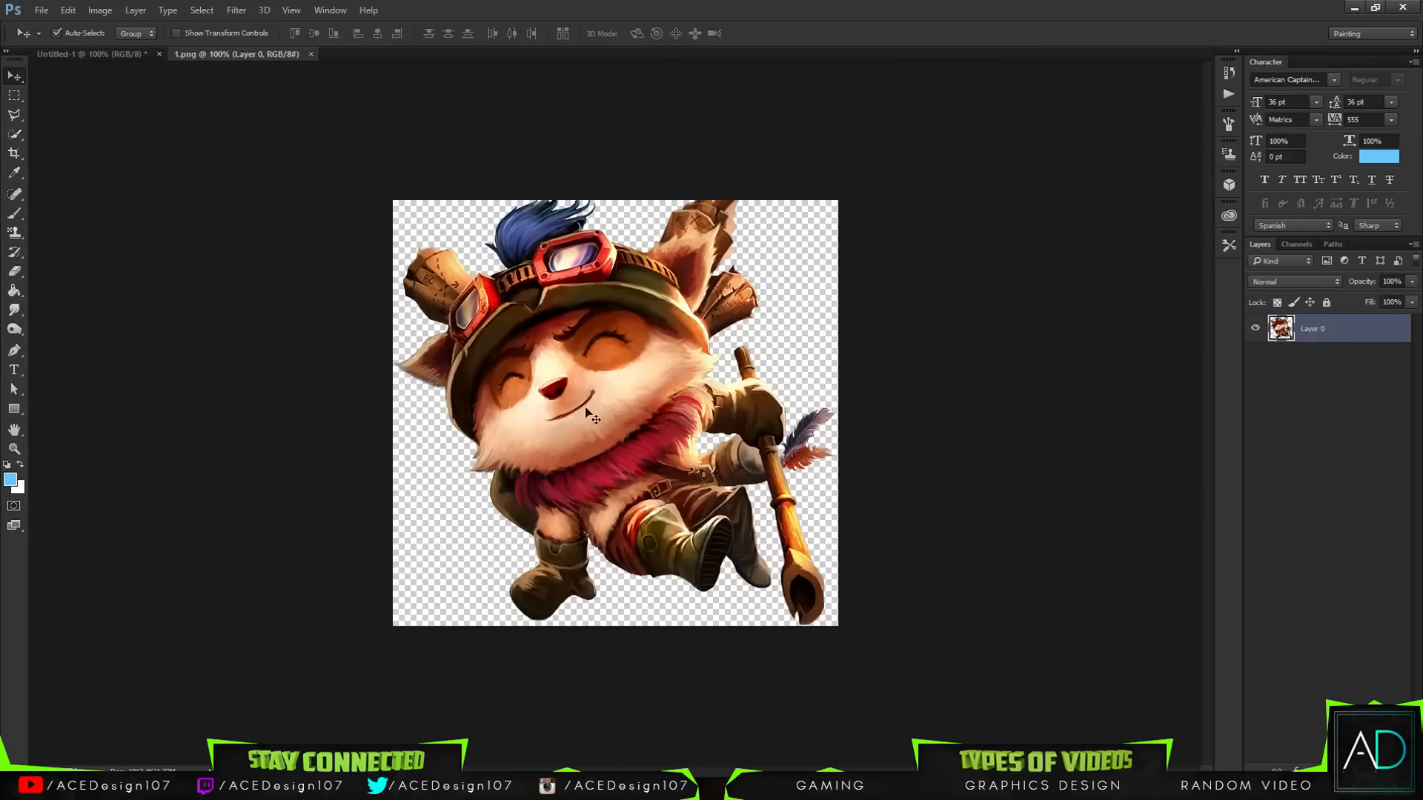
Copy the character from 1.png into the blue banner, scale it down and place it near the centre.
{"action": "left_click_drag", "start_coordinate": [593, 416], "coordinate": [597, 330]}
{"action": "key", "text": "ctrl+t"}
{"action": "left_click_drag", "start_coordinate": [792, 545], "coordinate": [558, 300]}
{"action": "left_click_drag", "start_coordinate": [502, 261], "coordinate": [666, 475]}
{"action": "key", "text": "Return"}
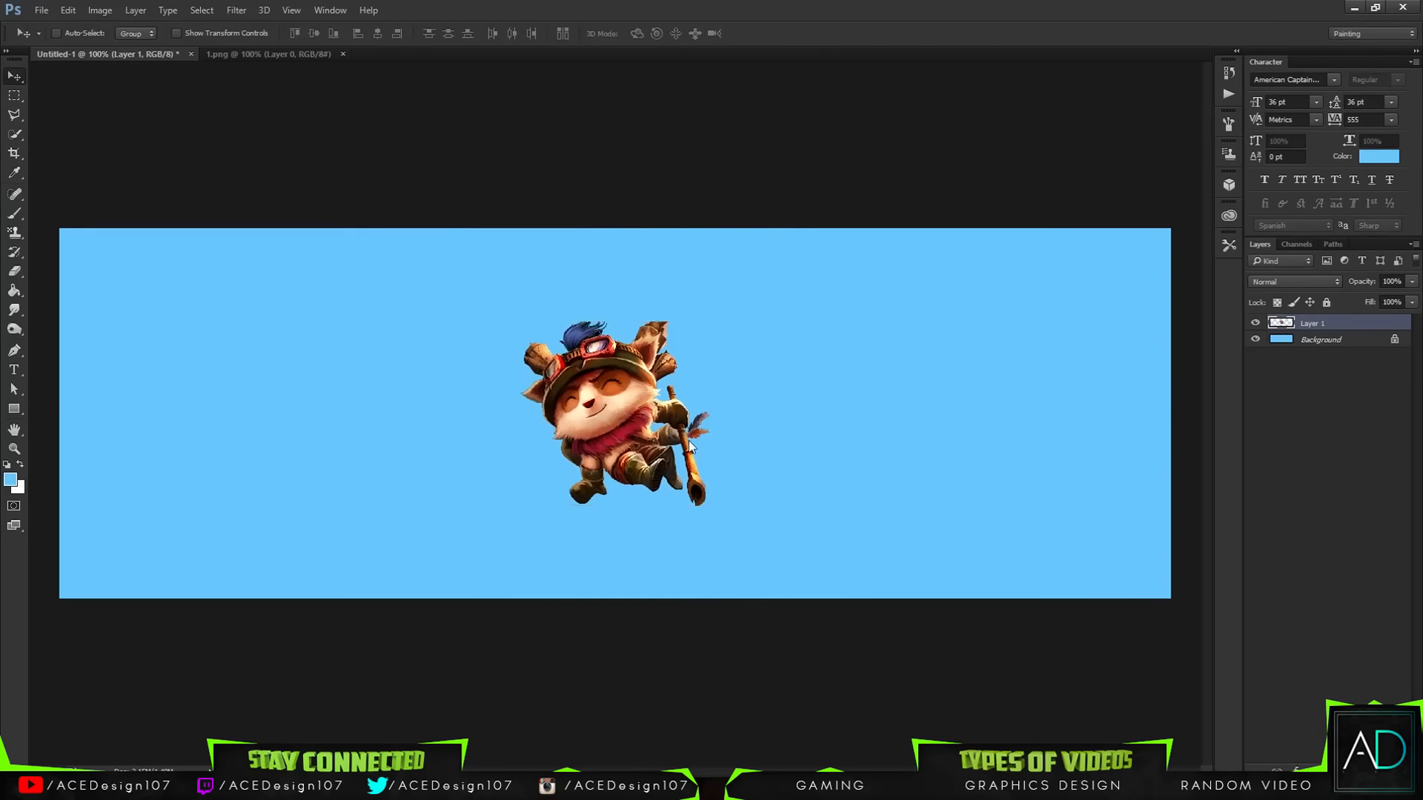
Centre the character horizontally at X 750 px and lower it slightly on the banner.
{"action": "key", "text": "ctrl+t"}
{"action": "mouse_move", "coordinate": [687, 440]}
{"action": "left_mouse_down"}
{"action": "mouse_move", "coordinate": [687, 462]}
{"action": "mouse_move", "coordinate": [682, 451]}
{"action": "left_mouse_up"}
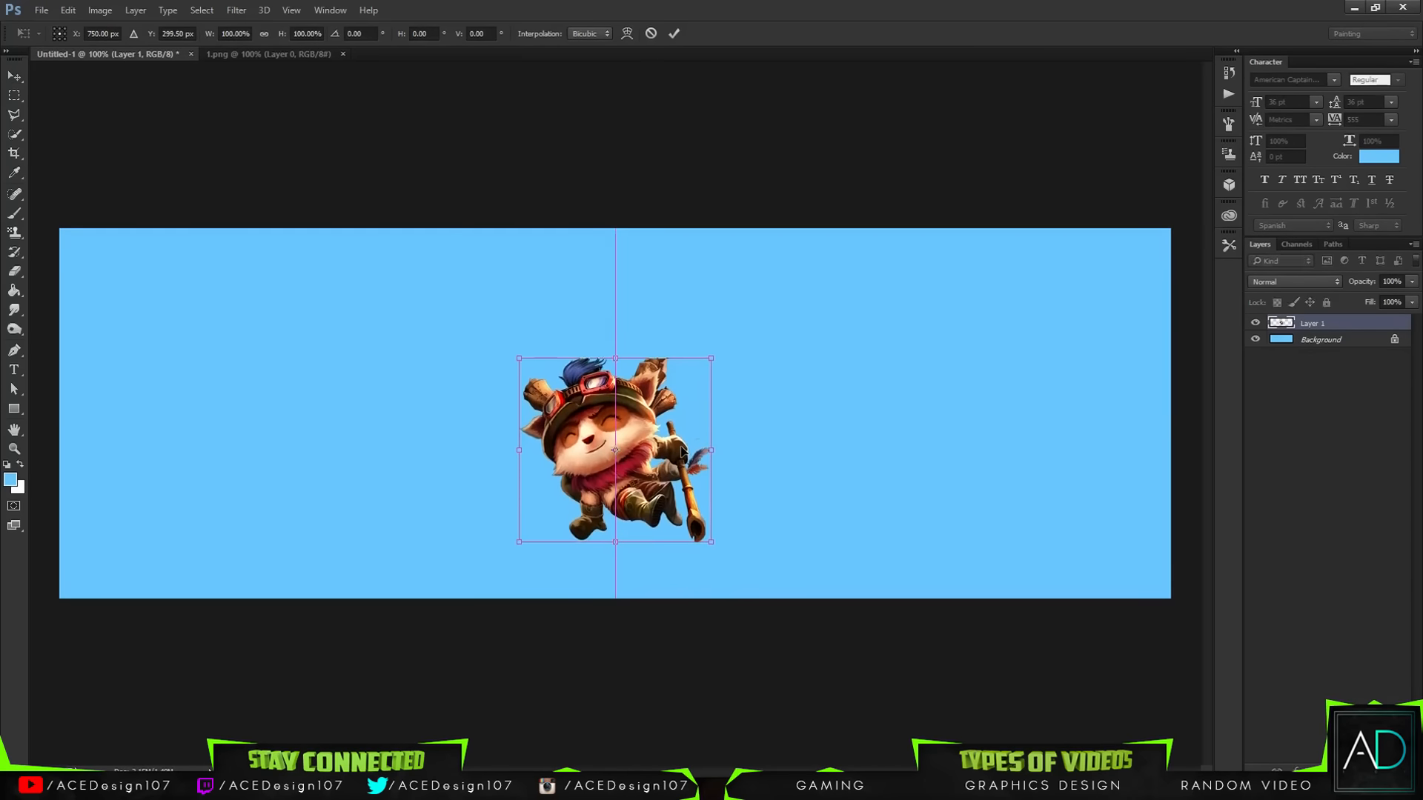
{"action": "key", "text": "Return"}
{"action": "key", "text": "ctrl+t"}
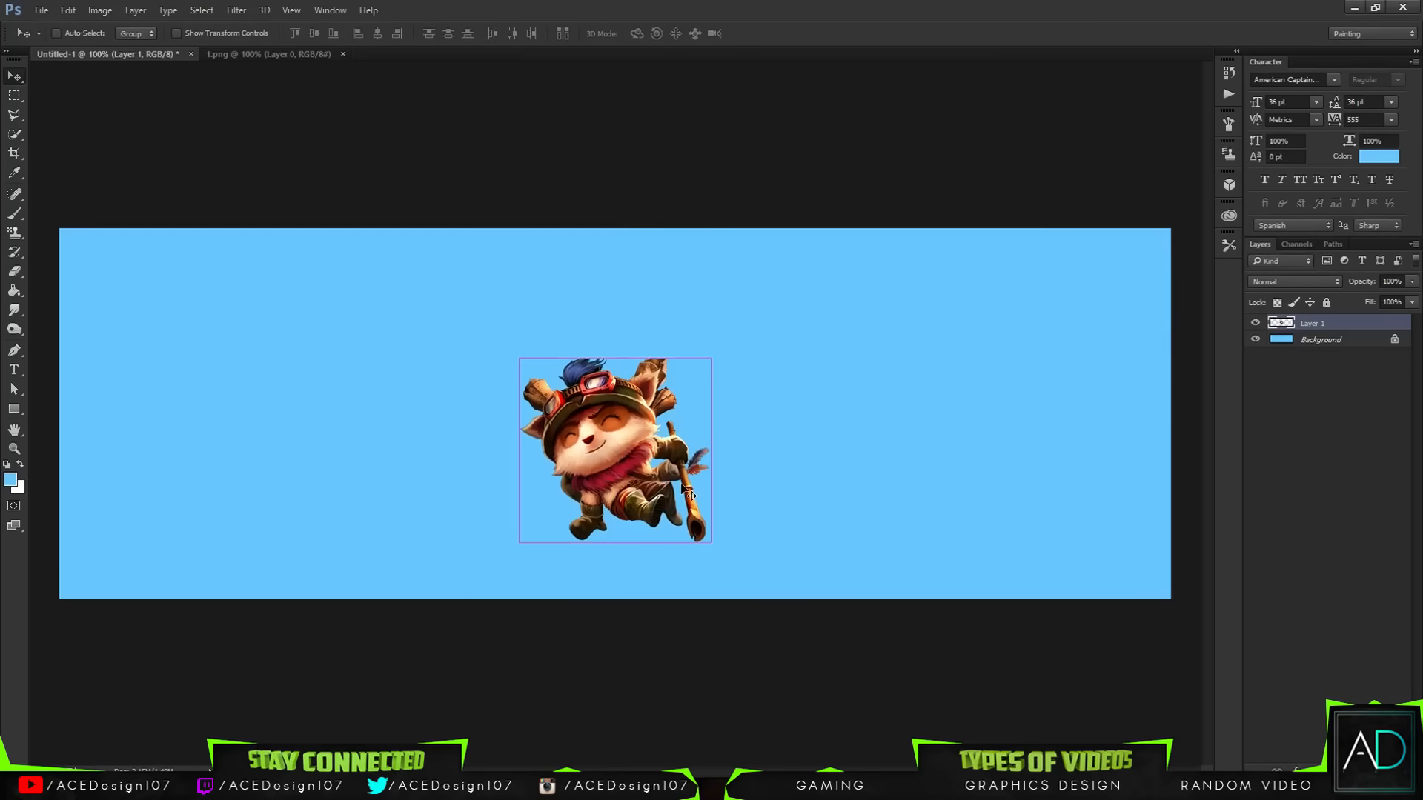
{"action": "left_click_drag", "start_coordinate": [664, 500], "coordinate": [664, 495]}
{"action": "key", "text": "Return"}
Try a slightly deeper blue fill on the Background layer, undo the fill and return to the Move tool.
{"action": "left_click", "coordinate": [11, 480]}
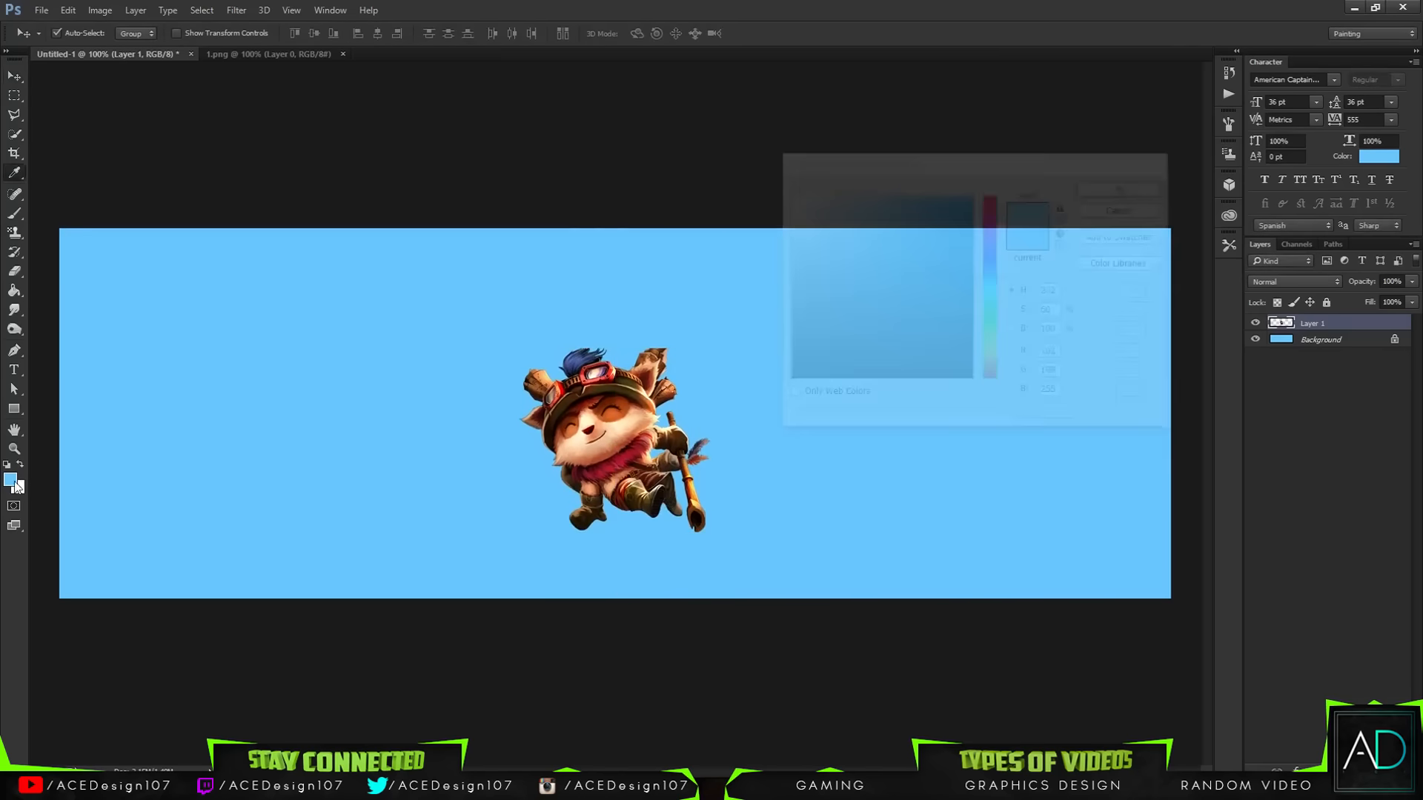
{"action": "left_click_drag", "start_coordinate": [903, 202], "coordinate": [914, 184]}
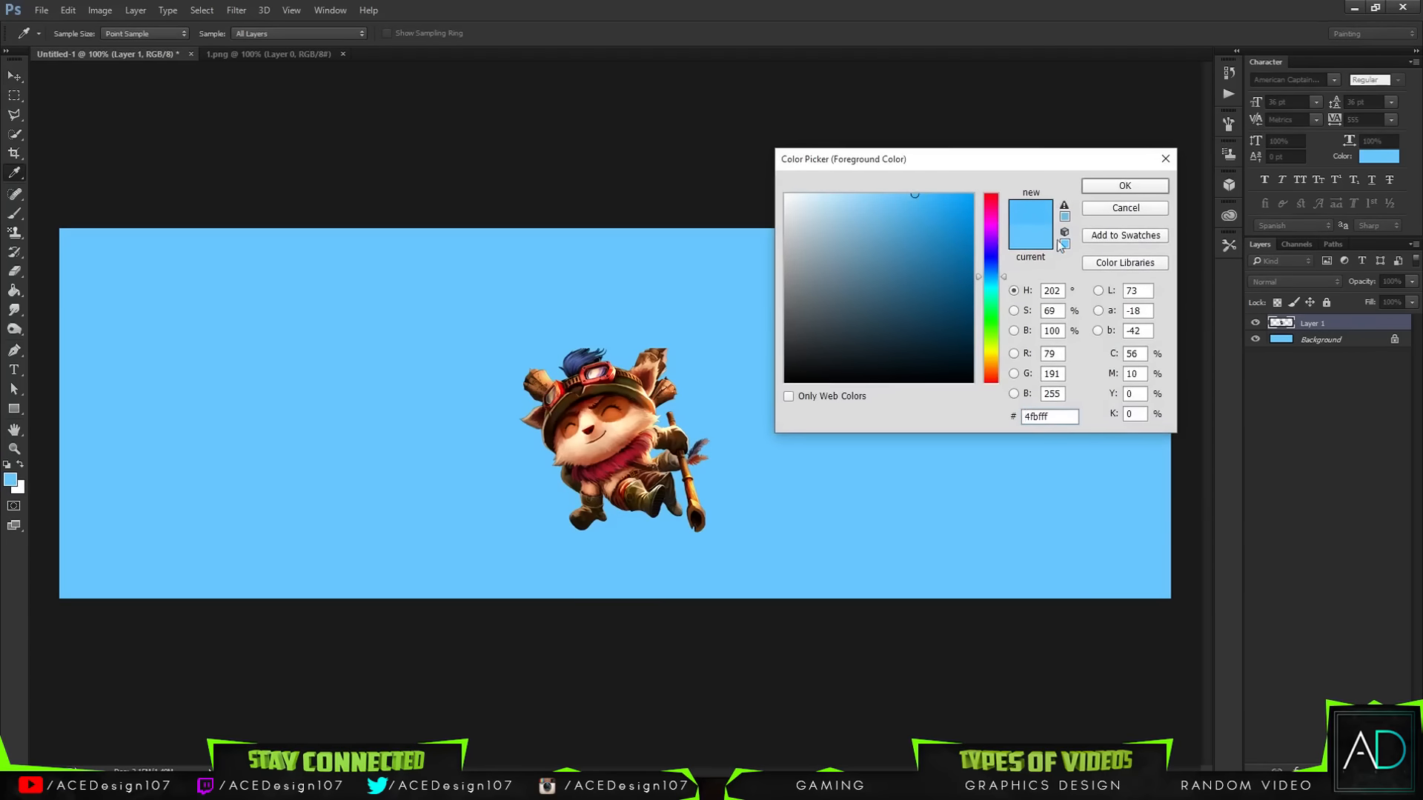
{"action": "left_click", "coordinate": [1004, 274]}
{"action": "left_click", "coordinate": [1095, 186]}
{"action": "left_click", "coordinate": [1283, 340]}
{"action": "key", "text": "g"}
{"action": "left_click", "coordinate": [1008, 358]}
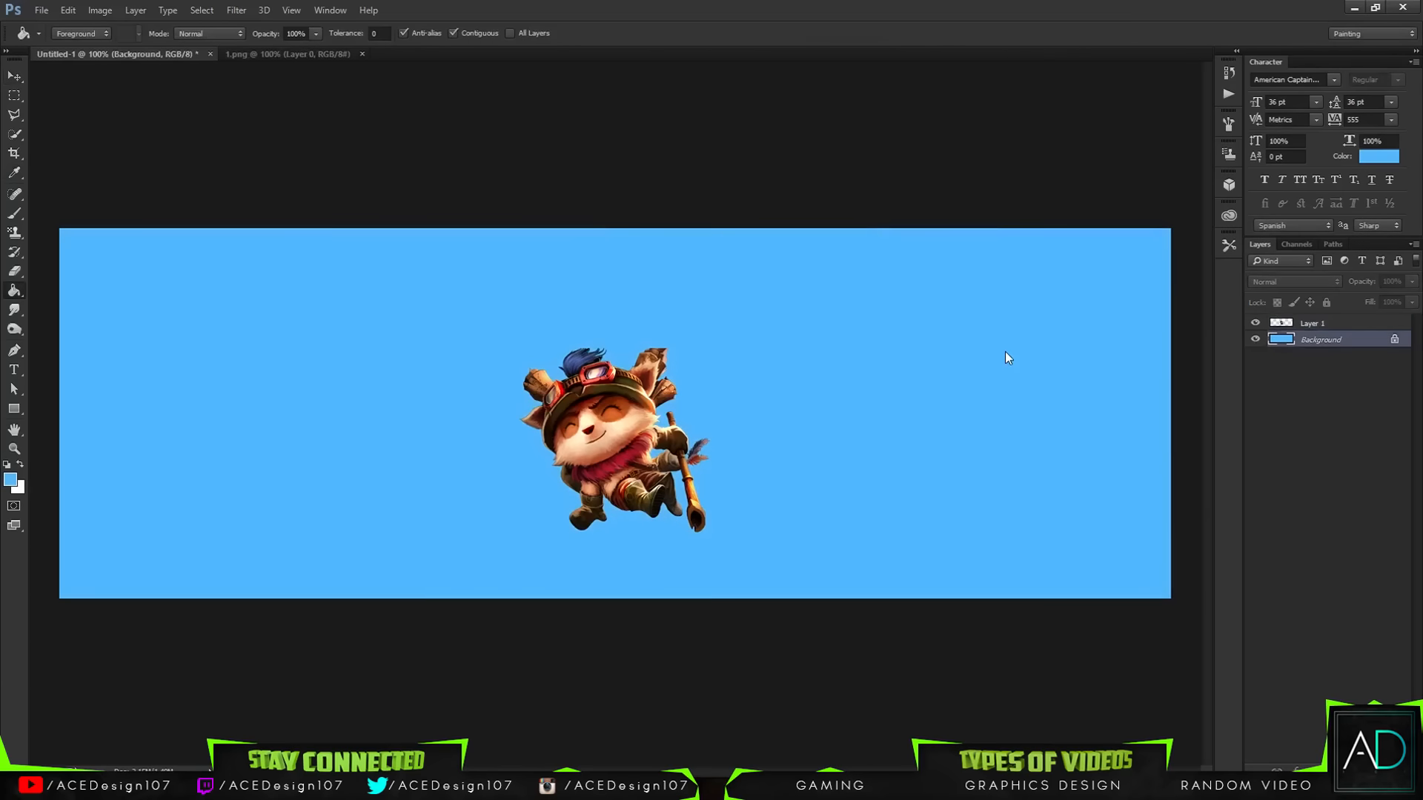
{"action": "key", "text": "ctrl+z"}
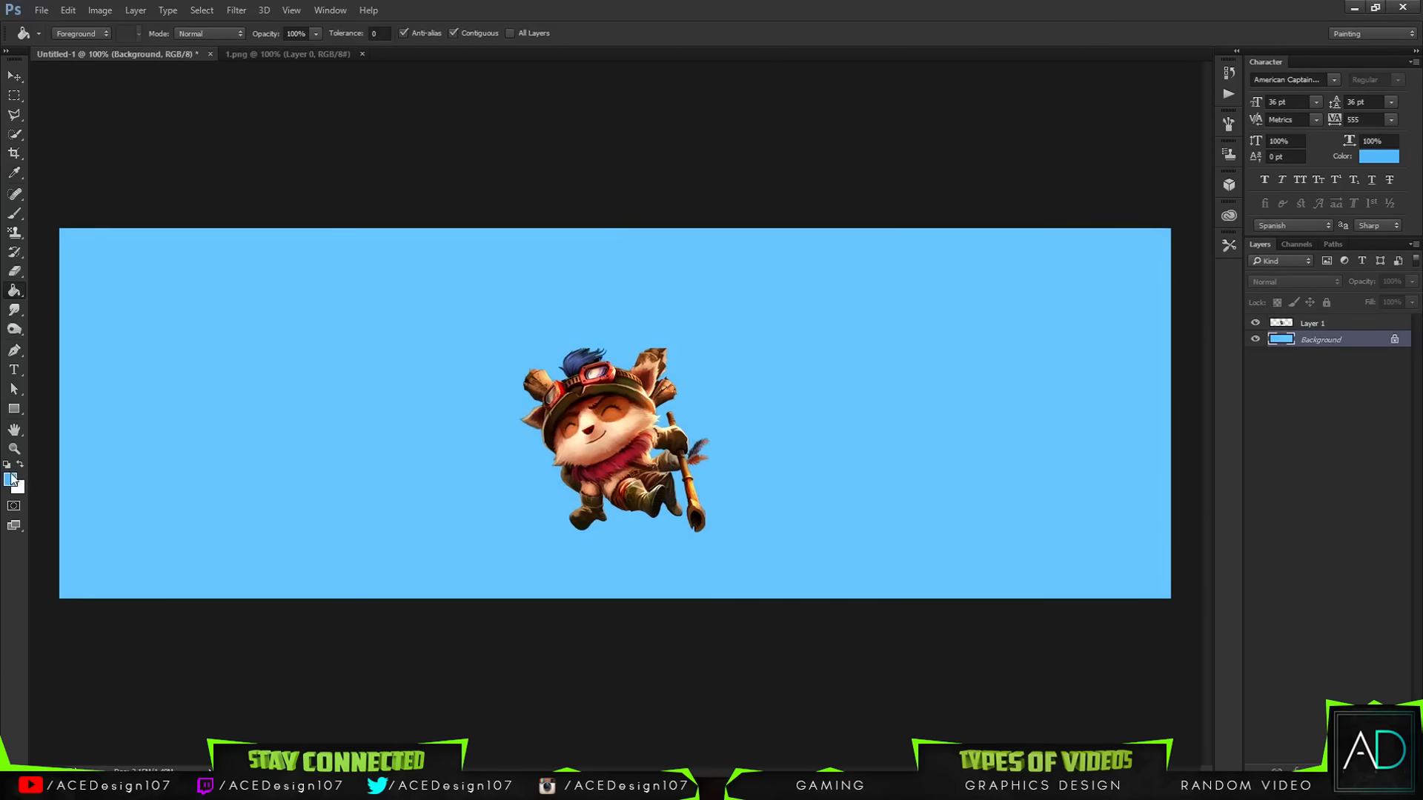
{"action": "key", "text": "v"}
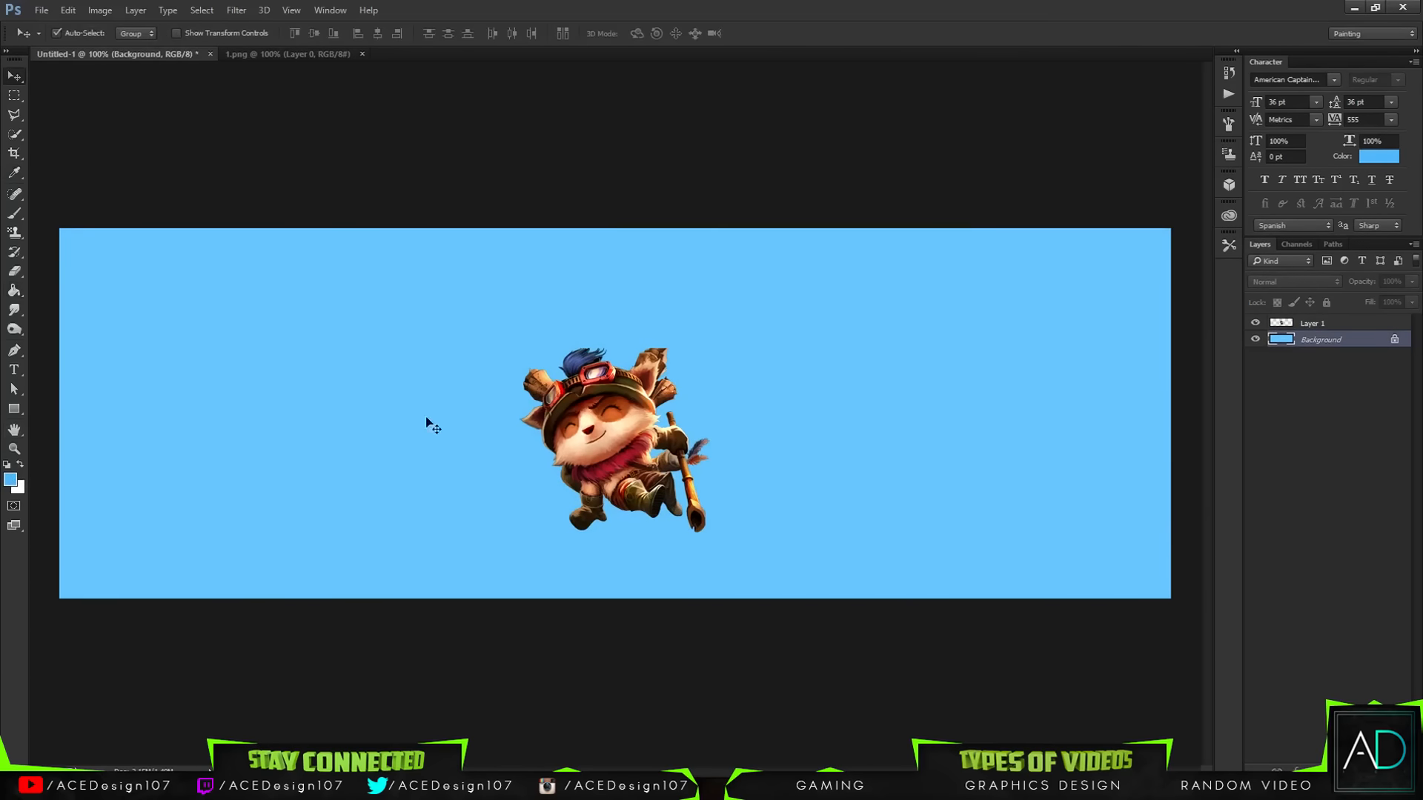
Open 2.png, 3.png and leaf1.png together from the Assest folder.
{"action": "left_click", "coordinate": [41, 10]}
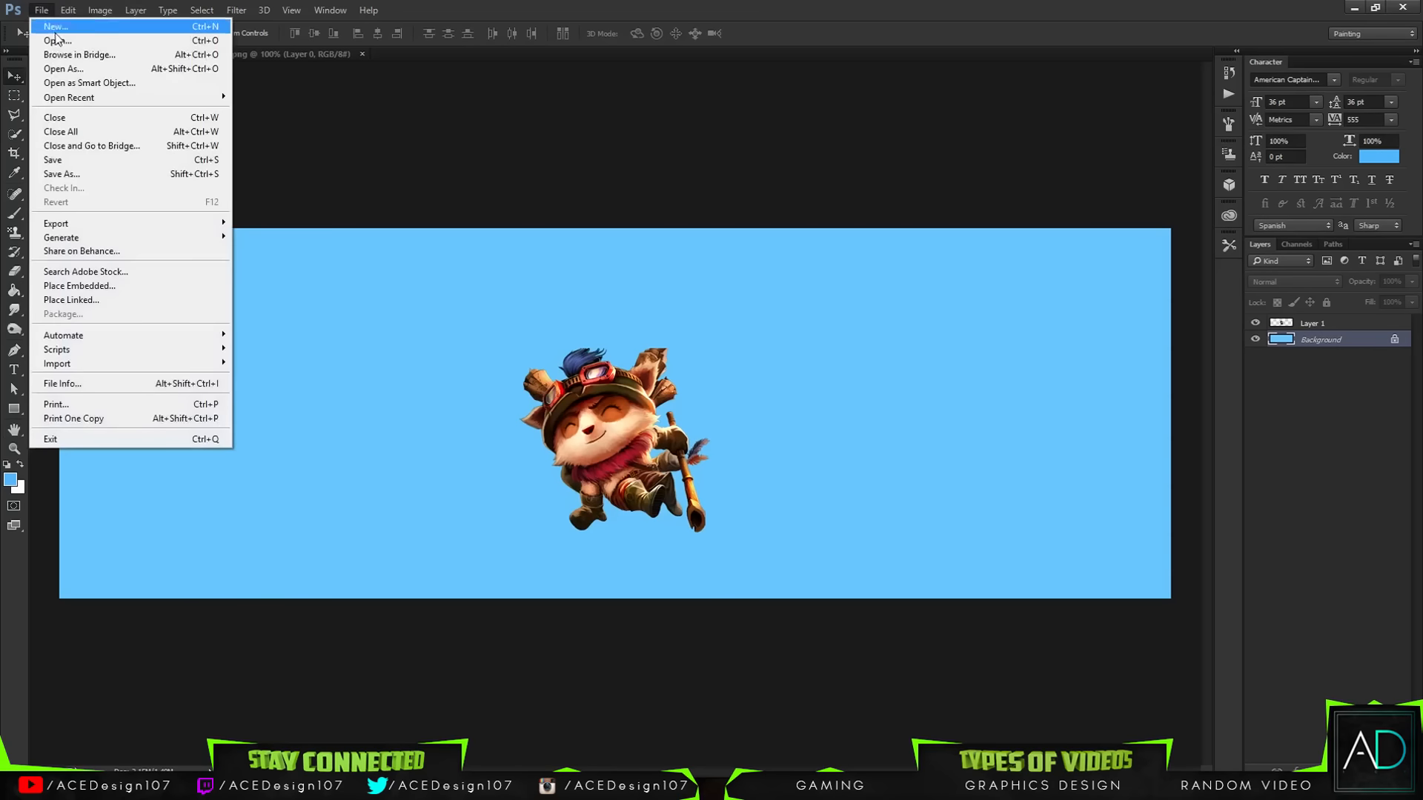
{"action": "left_click", "coordinate": [67, 38]}
{"action": "left_click", "coordinate": [345, 137]}
{"action": "left_click", "coordinate": [273, 139], "text": "ctrl"}
{"action": "left_click", "coordinate": [406, 140], "text": "ctrl"}
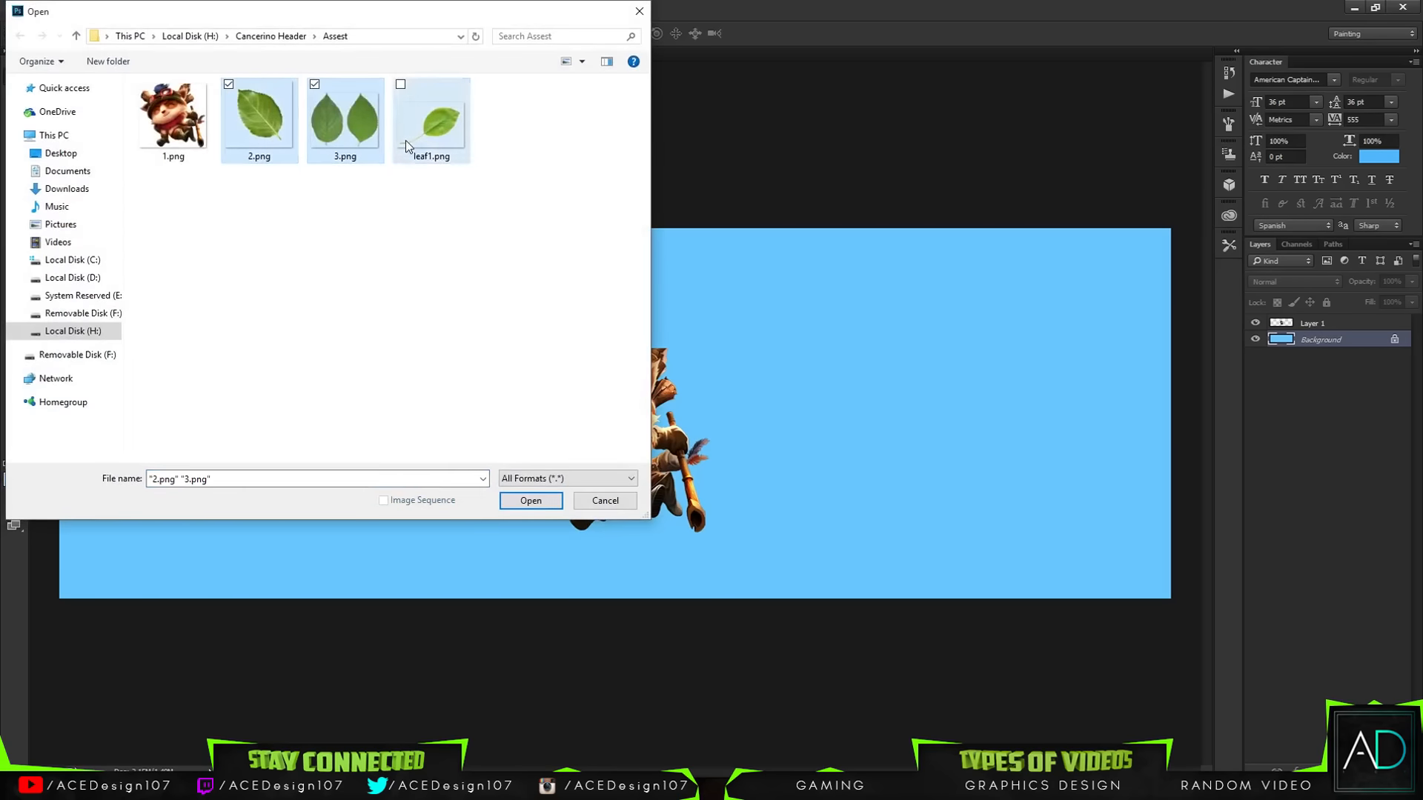
{"action": "key", "text": "Return"}
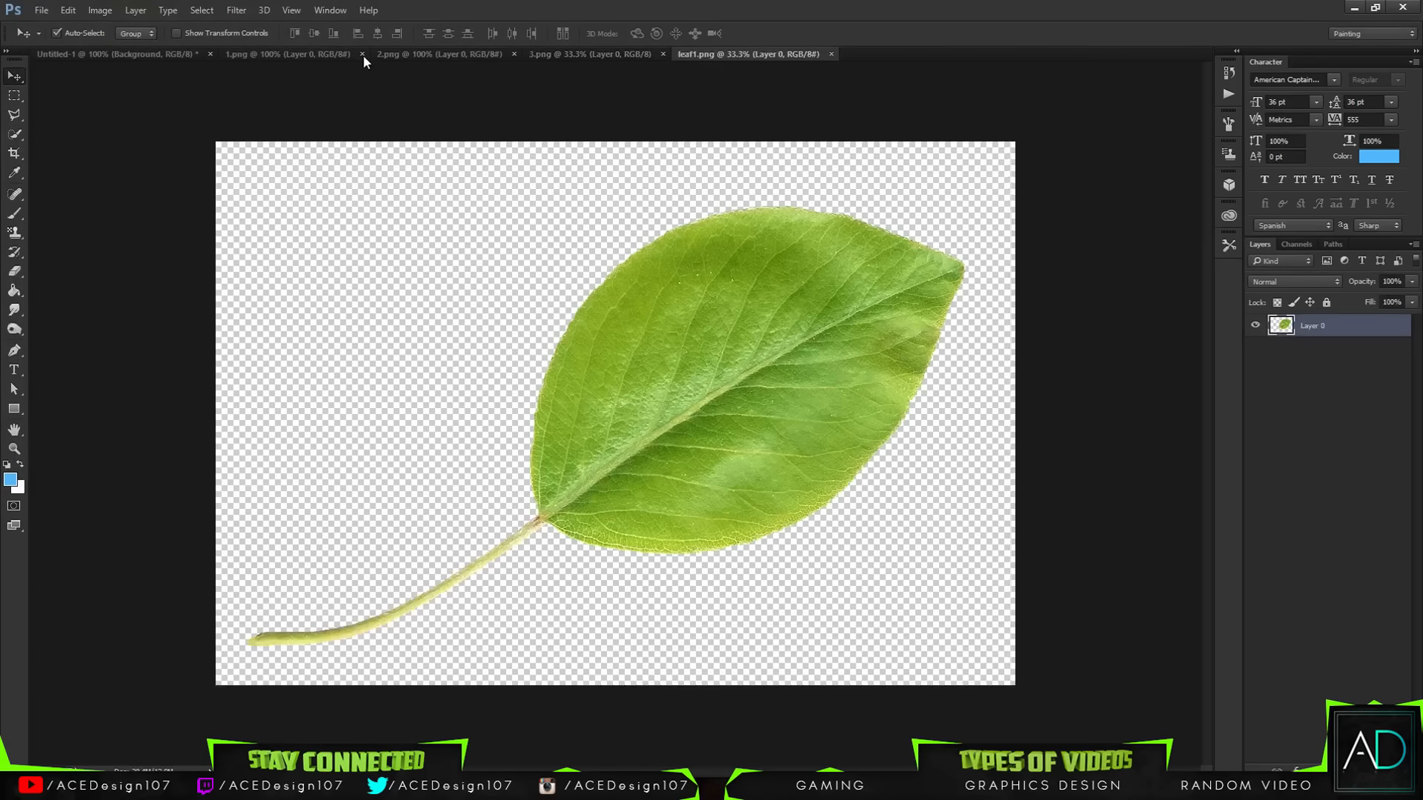
Close 1.png and copy the leaf from leaf1.png into the banner between the Background and the character.
{"action": "left_click", "coordinate": [362, 54]}
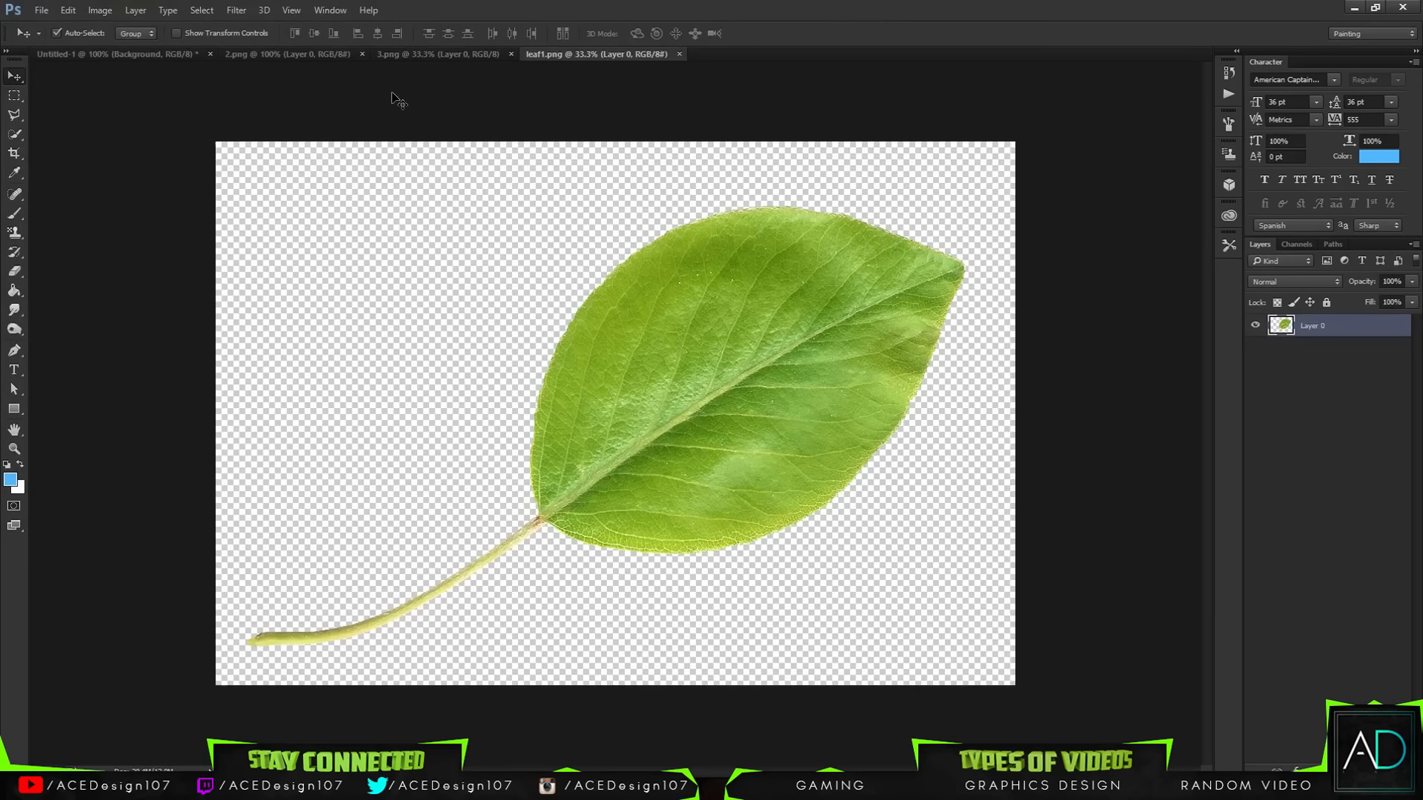
{"action": "left_click_drag", "start_coordinate": [774, 293], "coordinate": [486, 358]}
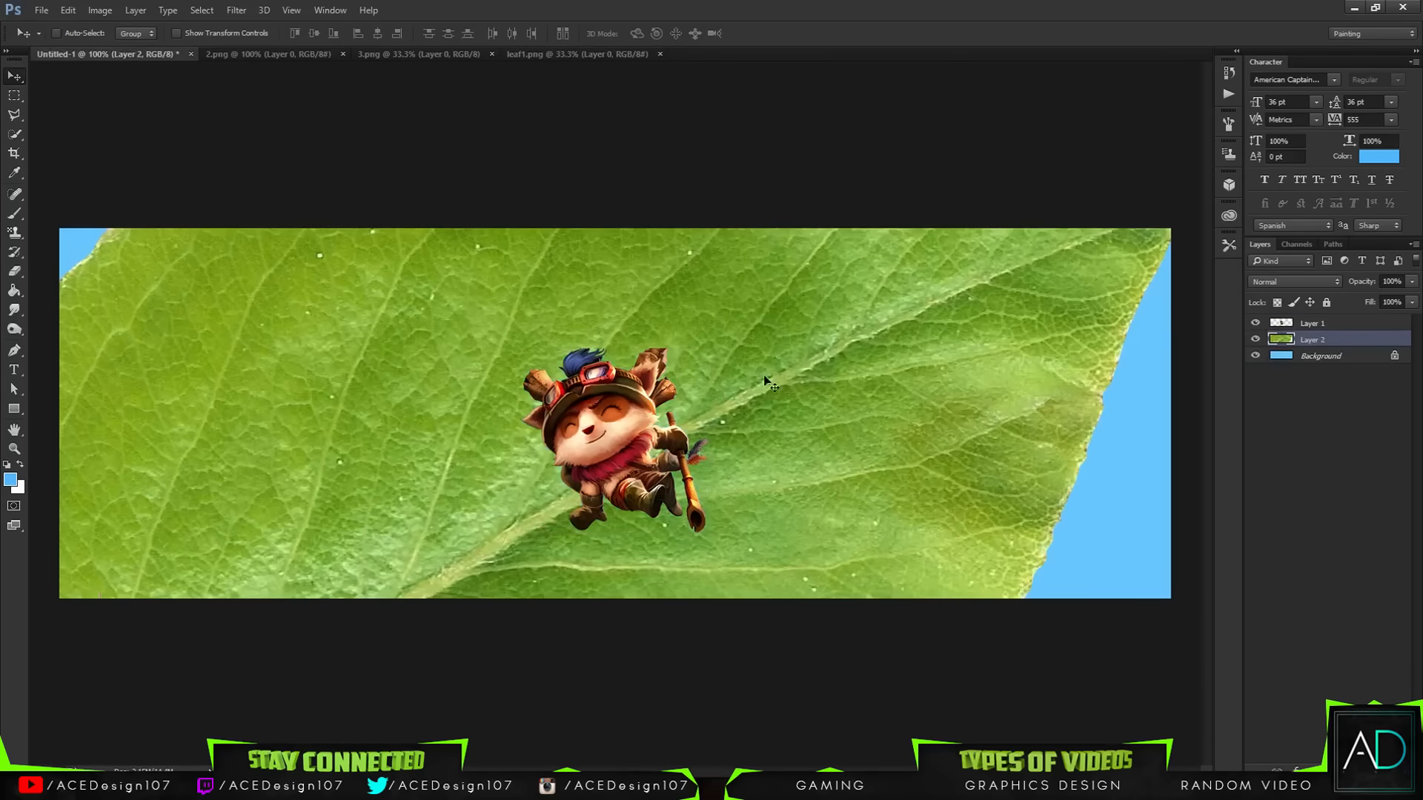
Try scaling the leaf down to a small size beside the character's feet, and undo the transform.
{"action": "key", "text": "ctrl+t"}
{"action": "key", "text": "ctrl+0"}
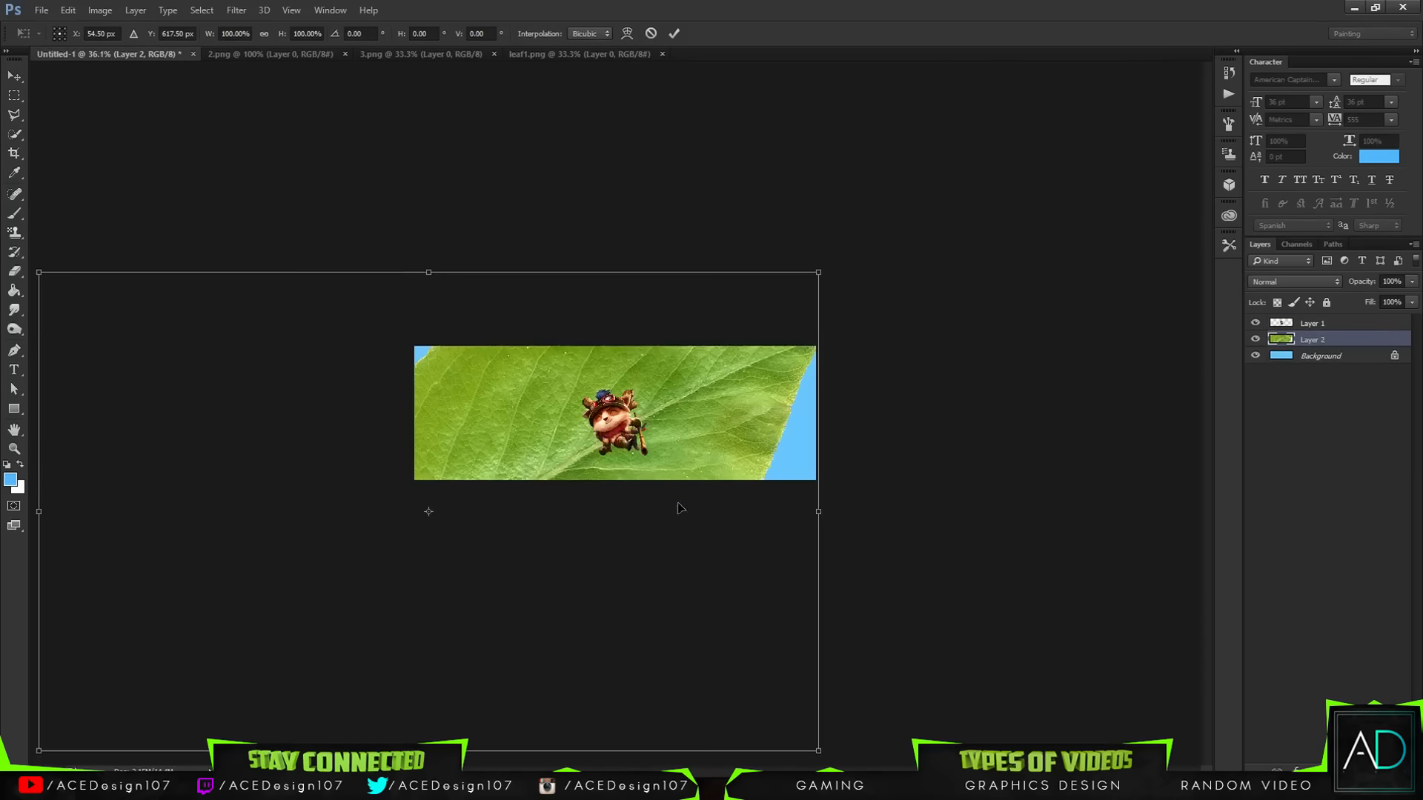
{"action": "left_click_drag", "start_coordinate": [714, 428], "coordinate": [953, 292]}
{"action": "left_click_drag", "start_coordinate": [1056, 135], "coordinate": [437, 612]}
{"action": "left_click_drag", "start_coordinate": [406, 552], "coordinate": [604, 455]}
{"action": "key", "text": "Return"}
{"action": "key", "text": "ctrl+0"}
{"action": "key", "text": "ctrl+t"}
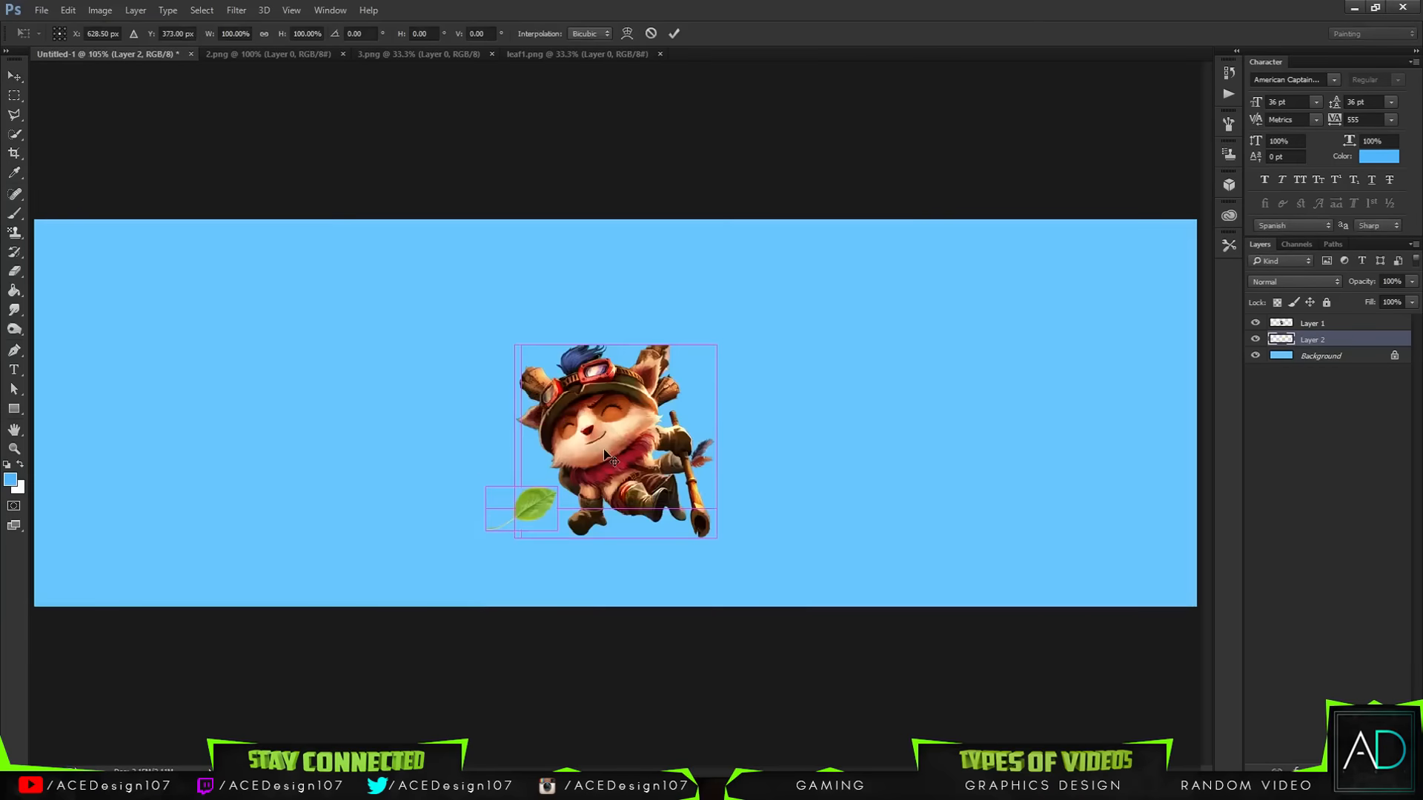
{"action": "left_click", "coordinate": [652, 33]}
{"action": "key", "text": "ctrl+z"}
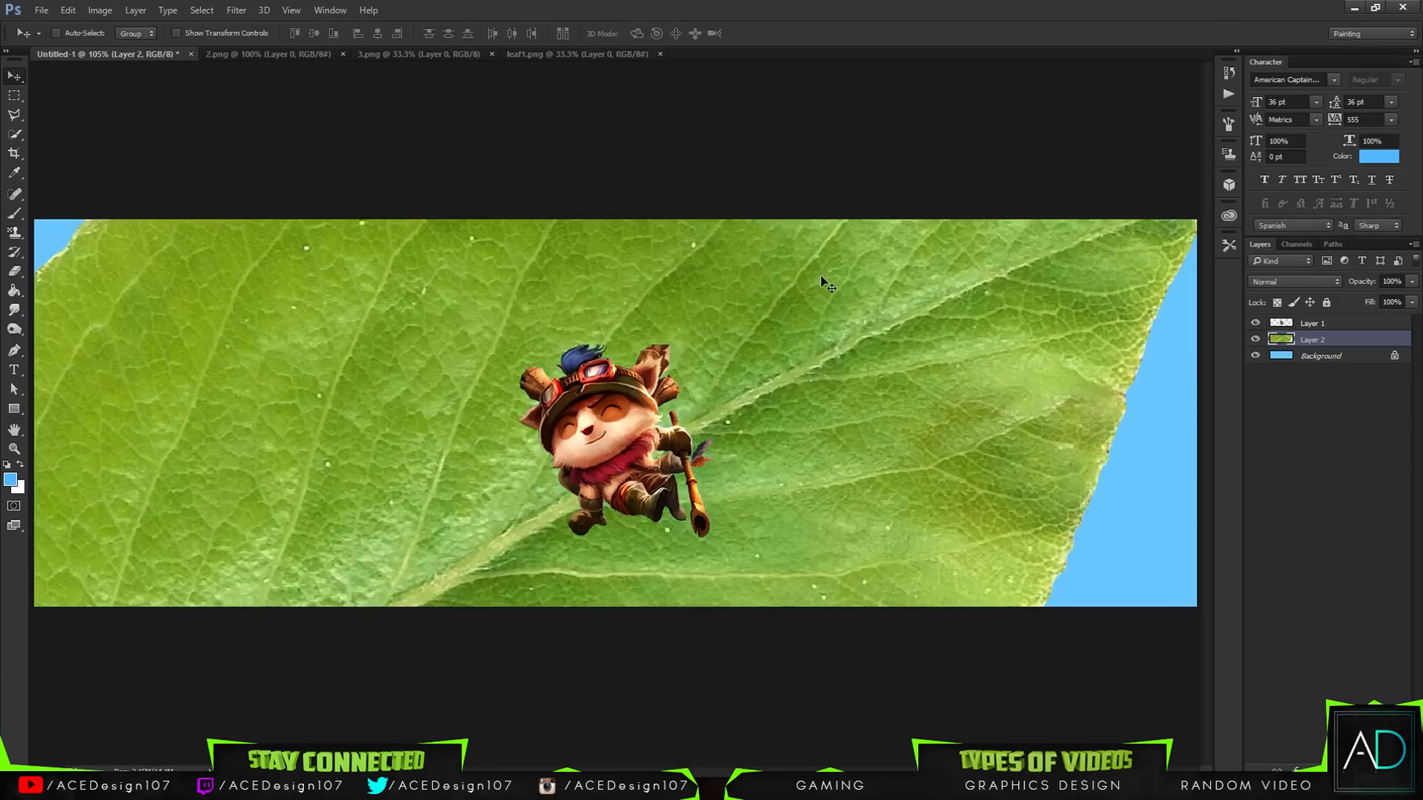
Scale the leaf behind the character down so that it fits within the banner's height.
{"action": "key", "text": "ctrl+t"}
{"action": "scroll", "coordinate": [819, 282], "scroll_direction": "down", "scroll_amount": 1}
{"action": "scroll", "coordinate": [817, 287], "scroll_direction": "down", "scroll_amount": 3}
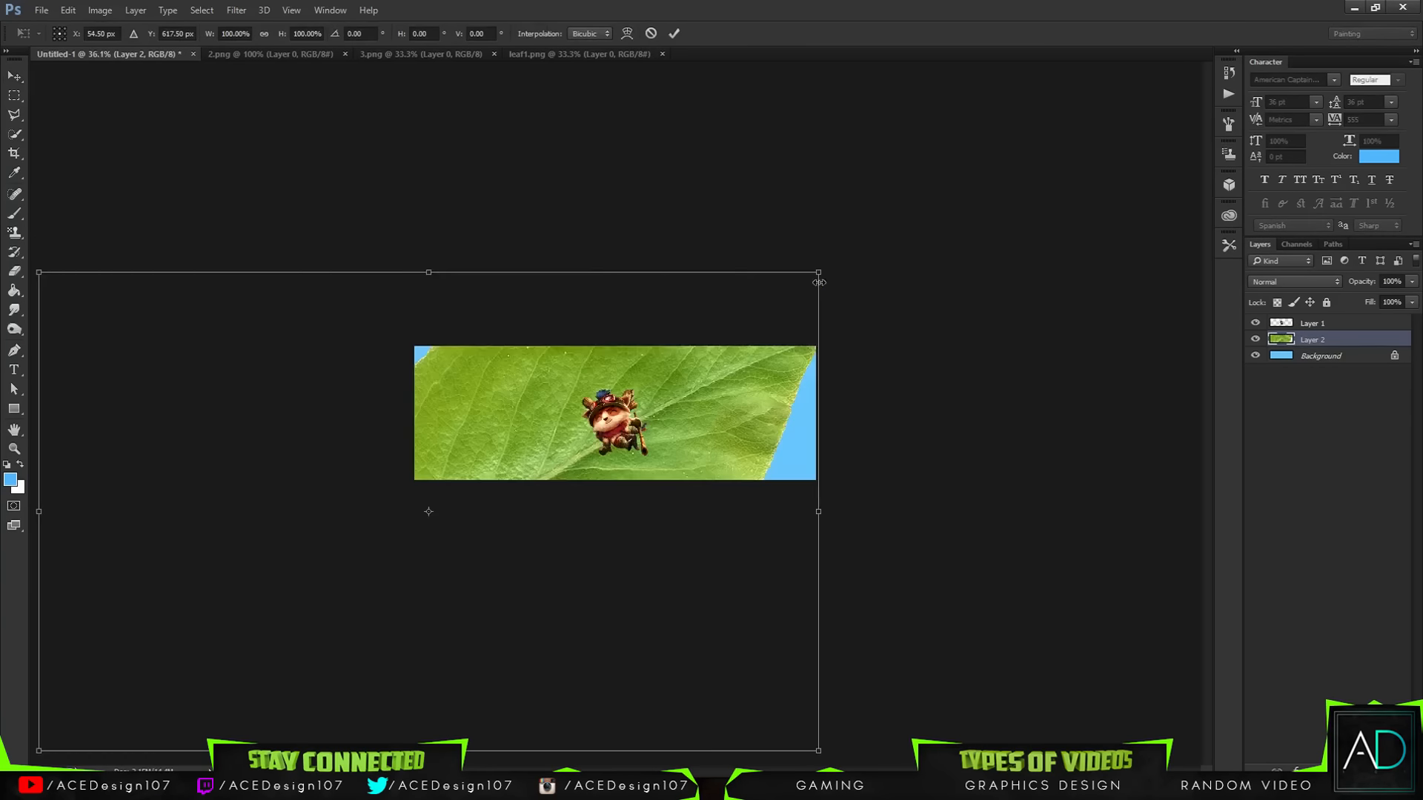
{"action": "left_click_drag", "start_coordinate": [817, 274], "coordinate": [670, 405]}
{"action": "key", "text": "Return"}
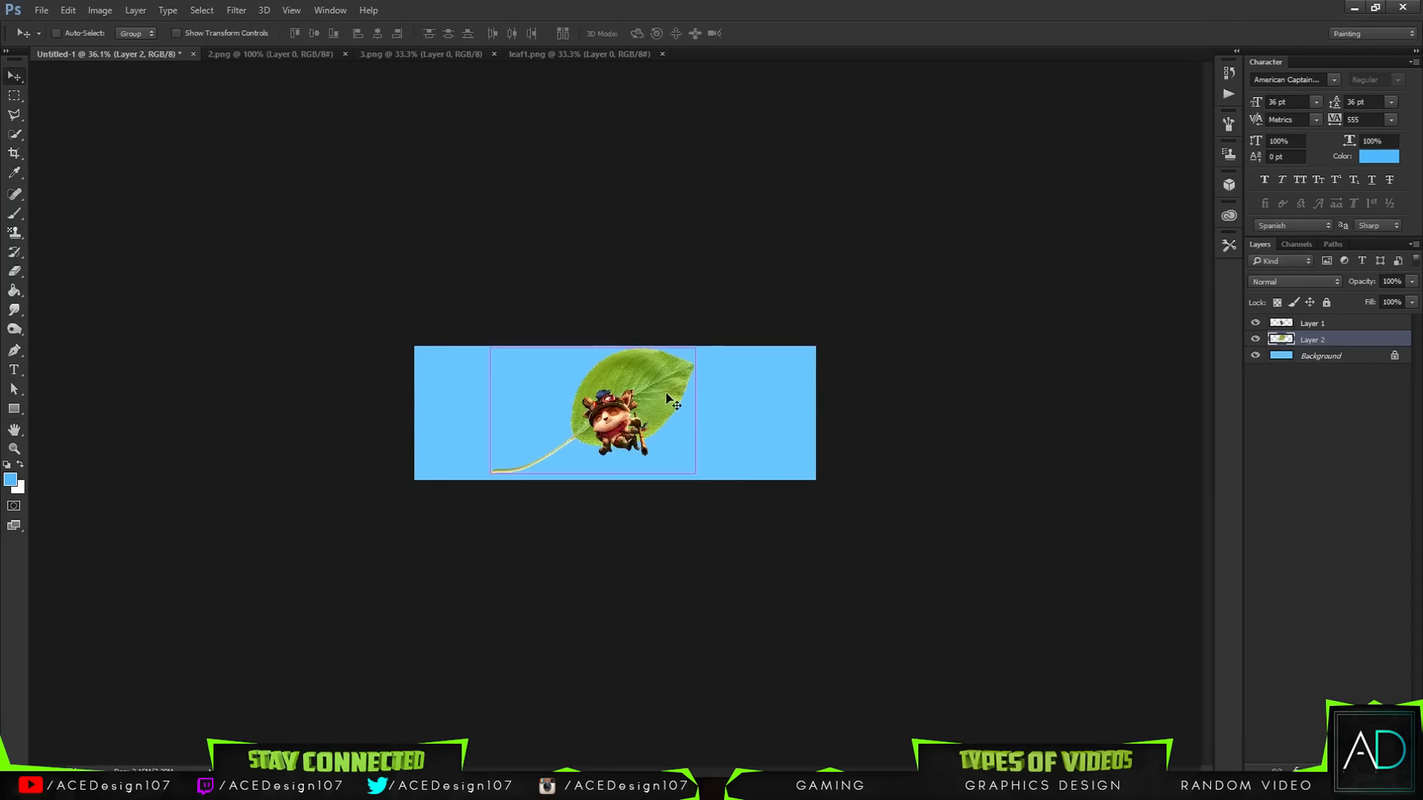
Shrink the leaf further and place it beside the character's blowgun hand, with its stem reaching behind the character.
{"action": "key", "text": "ctrl+0"}
{"action": "key", "text": "ctrl+t"}
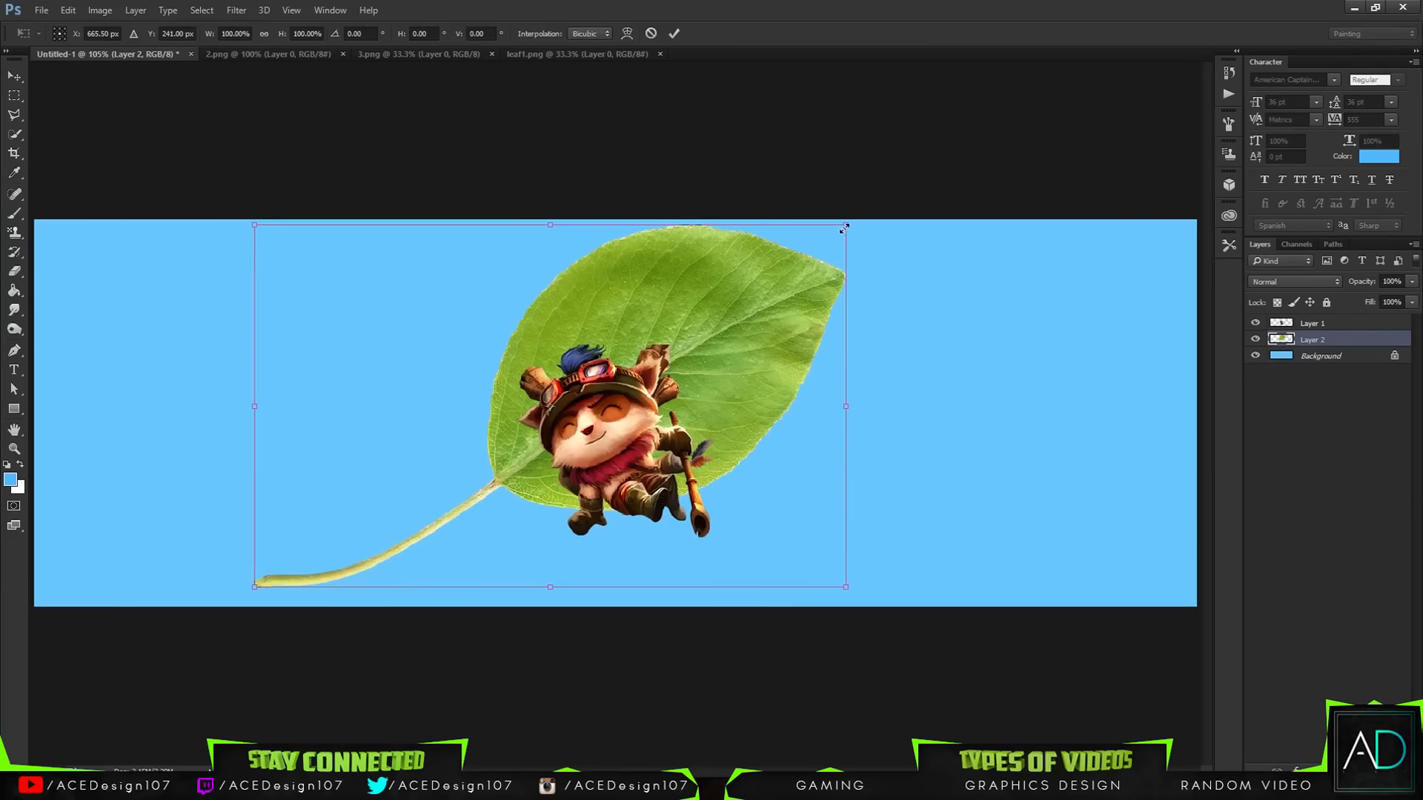
{"action": "left_click_drag", "start_coordinate": [843, 230], "coordinate": [552, 409]}
{"action": "left_click_drag", "start_coordinate": [524, 475], "coordinate": [744, 389]}
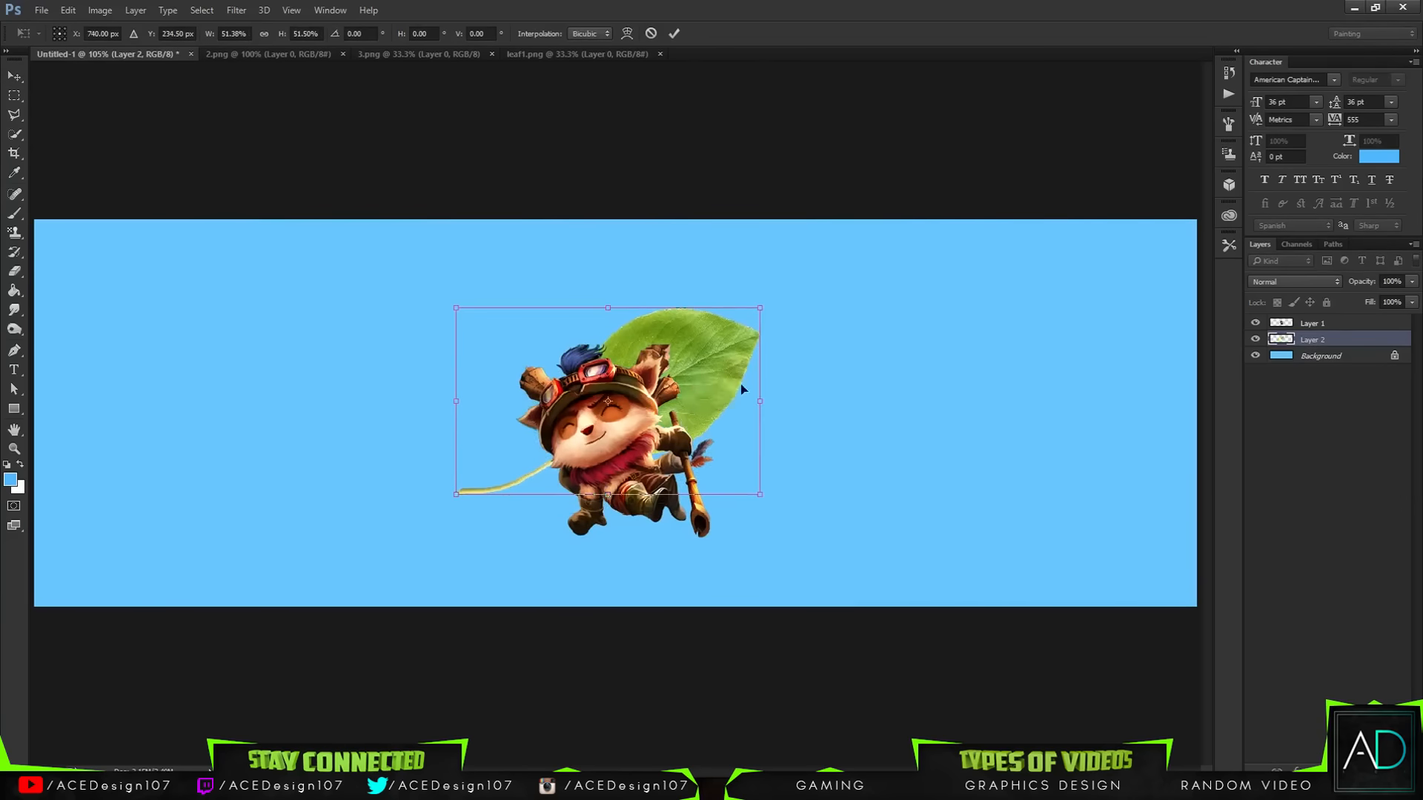
{"action": "left_click_drag", "start_coordinate": [760, 307], "coordinate": [625, 391]}
{"action": "left_click_drag", "start_coordinate": [597, 438], "coordinate": [792, 392]}
{"action": "left_click_drag", "start_coordinate": [820, 345], "coordinate": [772, 363]}
{"action": "key", "text": "Return"}
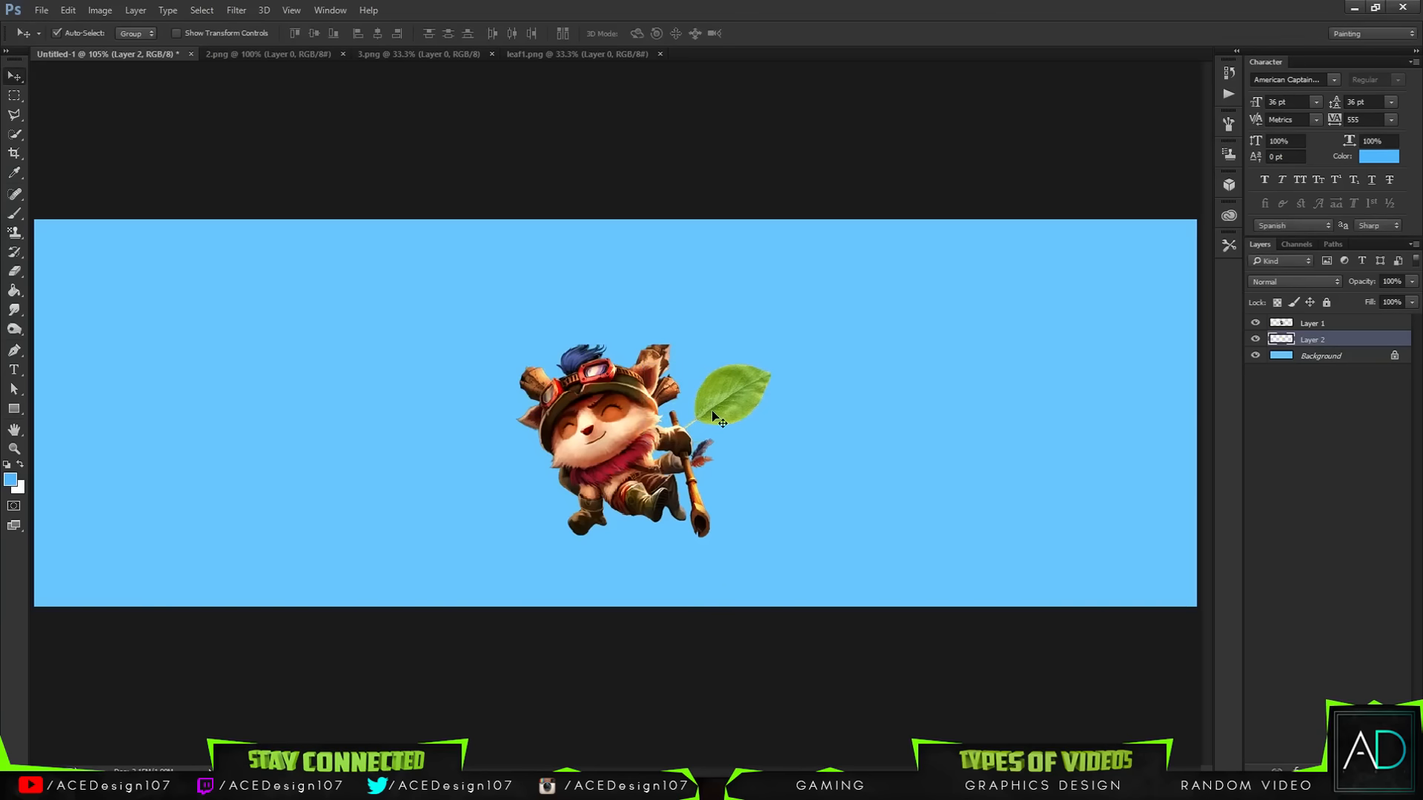
Isolate the lighter leaf with the bent stem in 3.png and bring it into the banner beneath the character.
{"action": "left_click", "coordinate": [419, 49]}
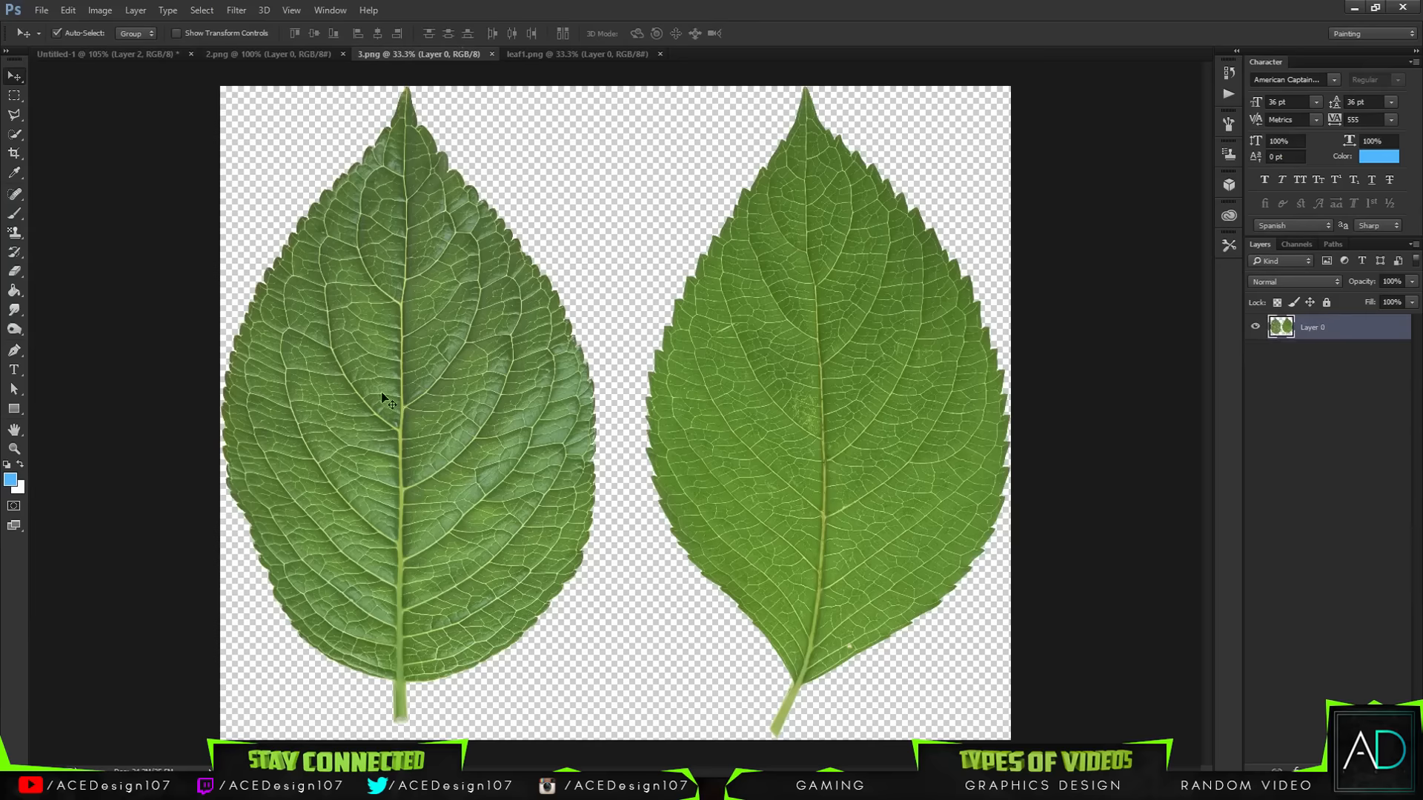
{"action": "left_click_drag", "start_coordinate": [383, 396], "coordinate": [451, 376]}
{"action": "key", "text": "ctrl+z"}
{"action": "key", "text": "m"}
{"action": "left_click_drag", "start_coordinate": [638, 88], "coordinate": [1200, 745]}
{"action": "key", "text": "Delete"}
{"action": "left_click_drag", "start_coordinate": [900, 567], "coordinate": [645, 244]}
Scale the serrated leaf down to a small size in the banner's upper-left corner.
{"action": "key", "text": "ctrl+t"}
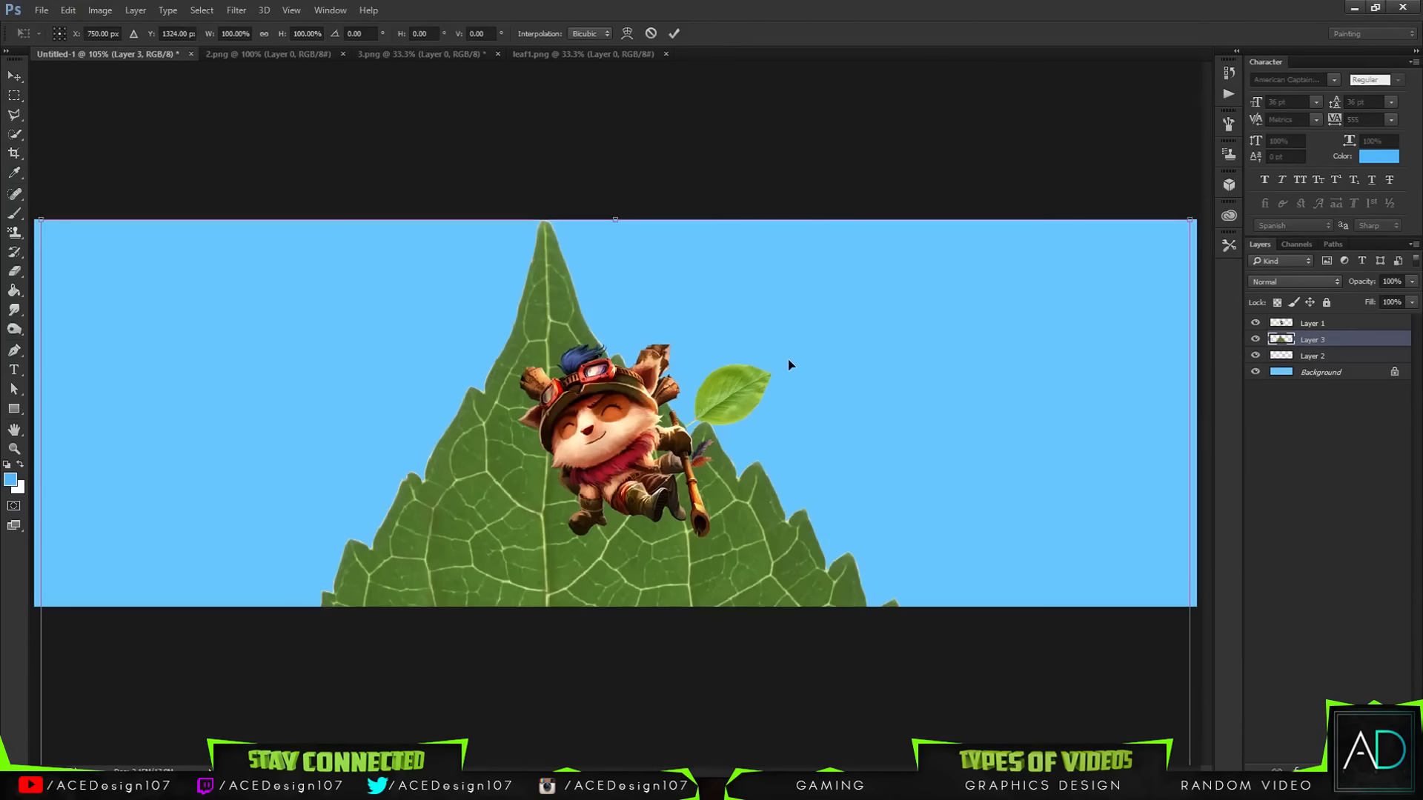
{"action": "key", "text": "ctrl+0"}
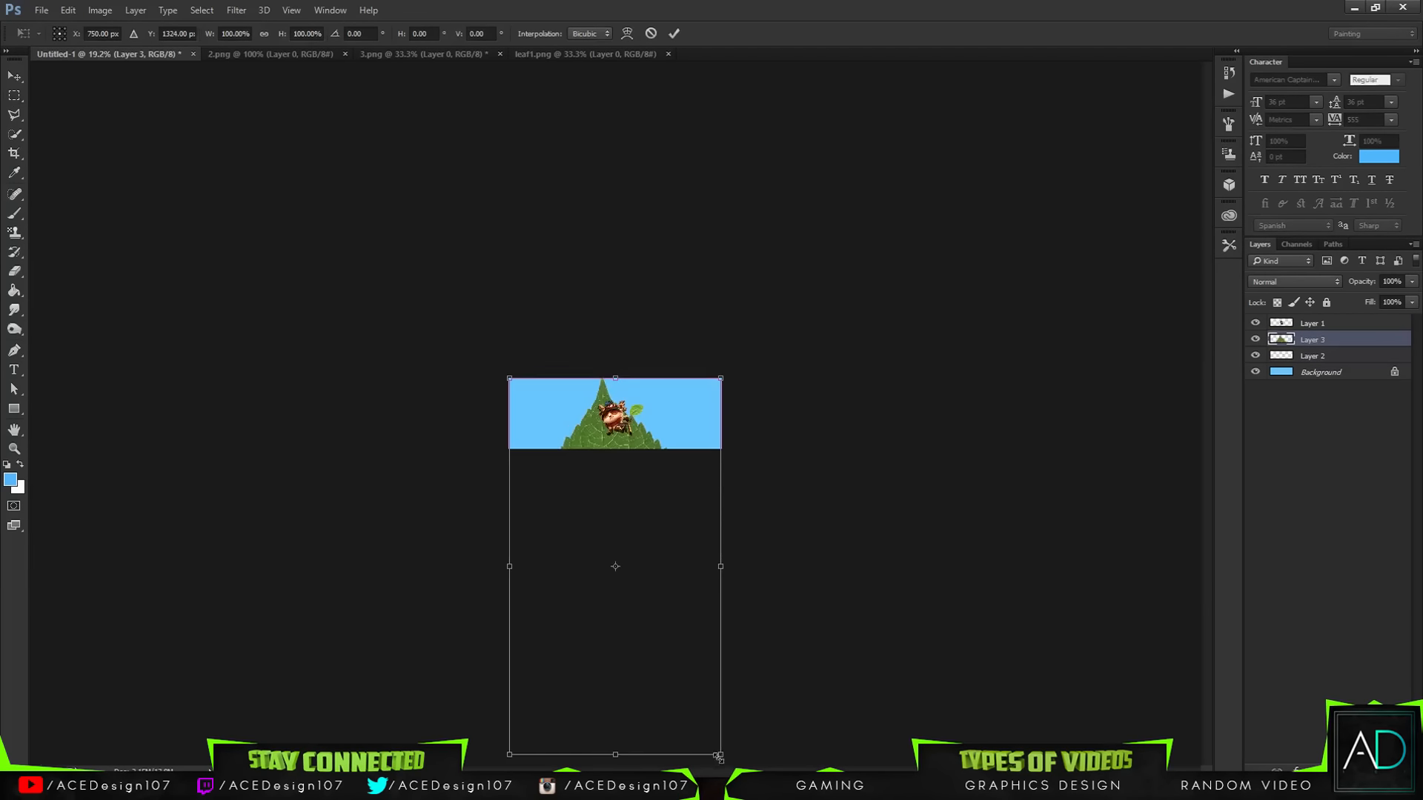
{"action": "left_click_drag", "start_coordinate": [718, 756], "coordinate": [532, 417]}
{"action": "key", "text": "Return"}
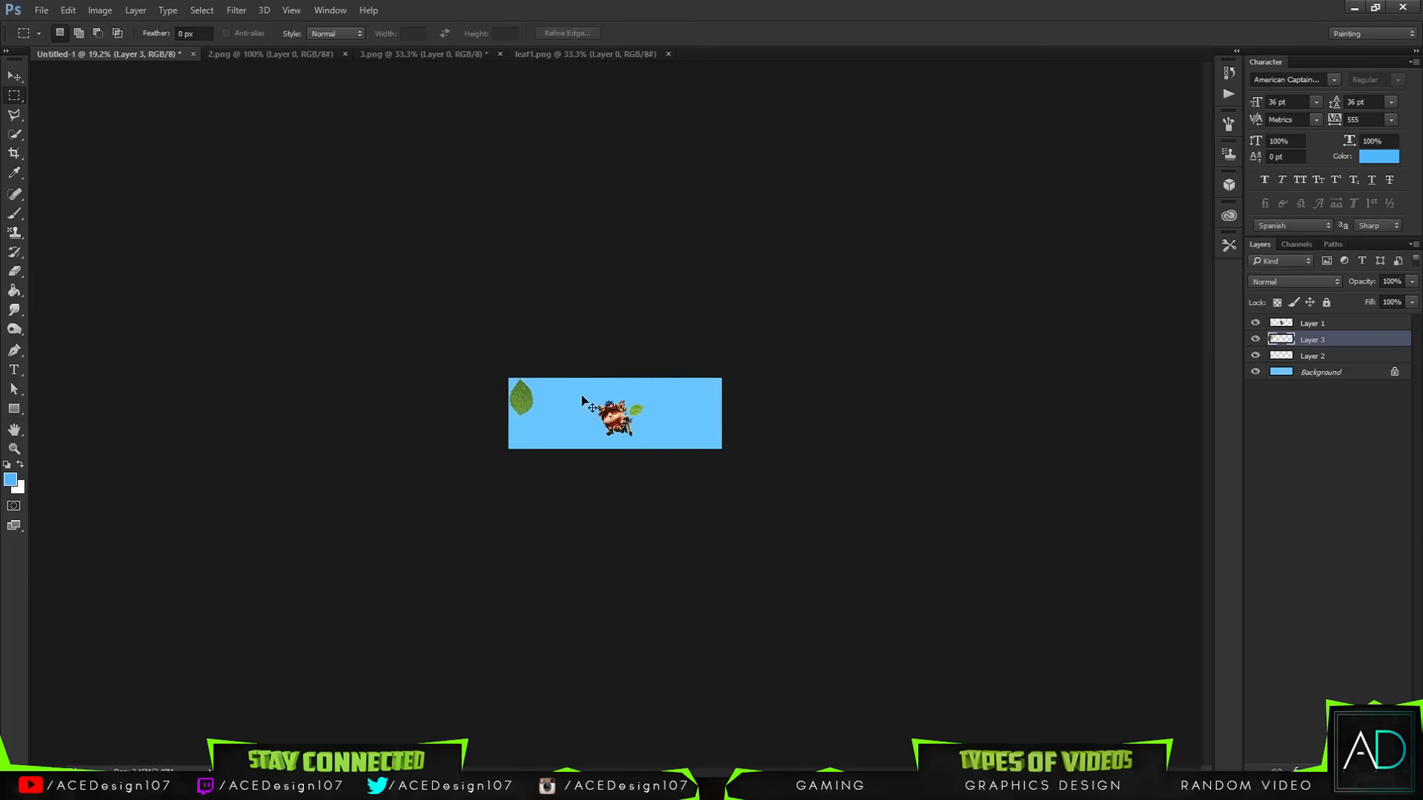
Shrink the serrated leaf to about 23%, rotate it about 87° and place it behind the character's head, beside the first leaf.
{"action": "key", "text": "ctrl+0"}
{"action": "key", "text": "ctrl+t"}
{"action": "left_click_drag", "start_coordinate": [138, 338], "coordinate": [612, 437]}
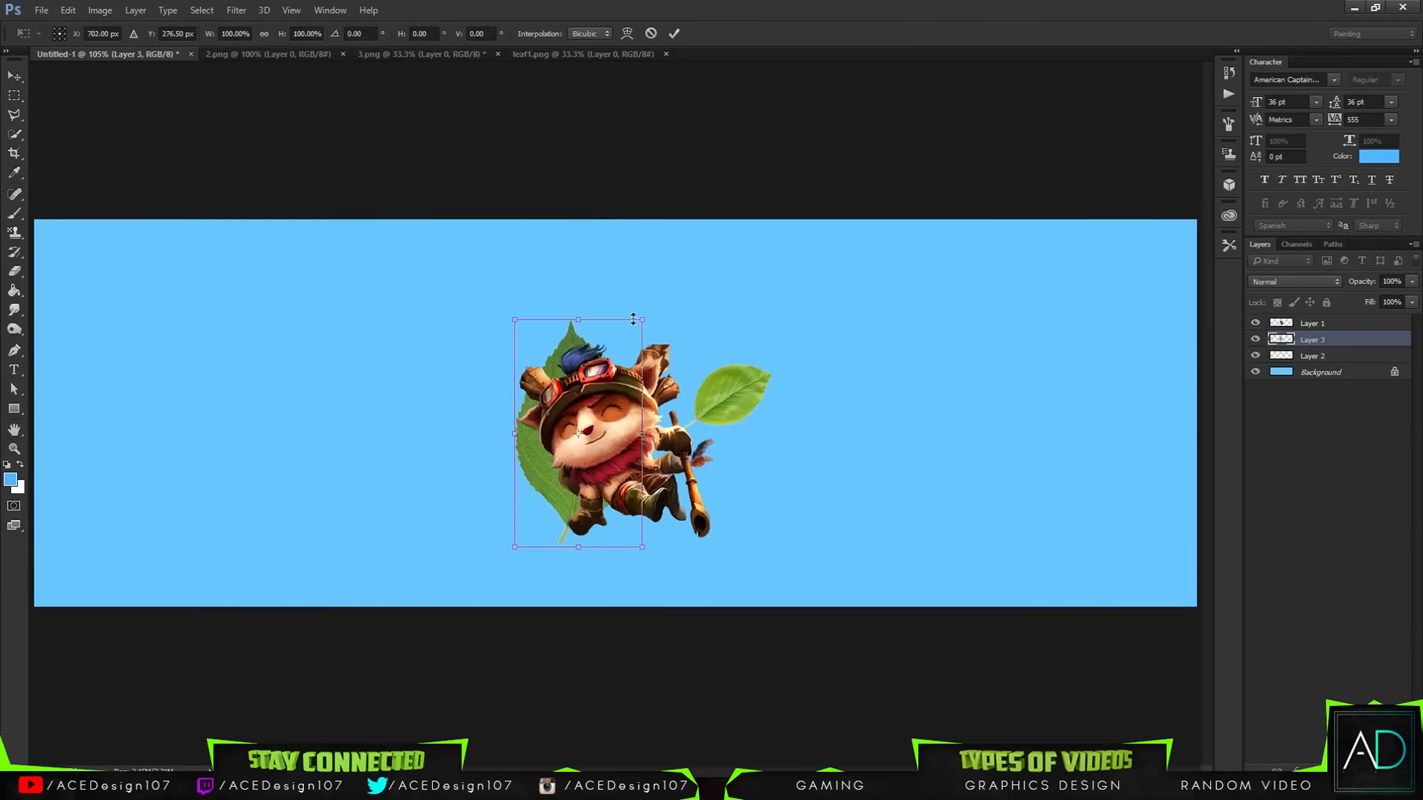
{"action": "left_click_drag", "start_coordinate": [633, 318], "coordinate": [666, 408]}
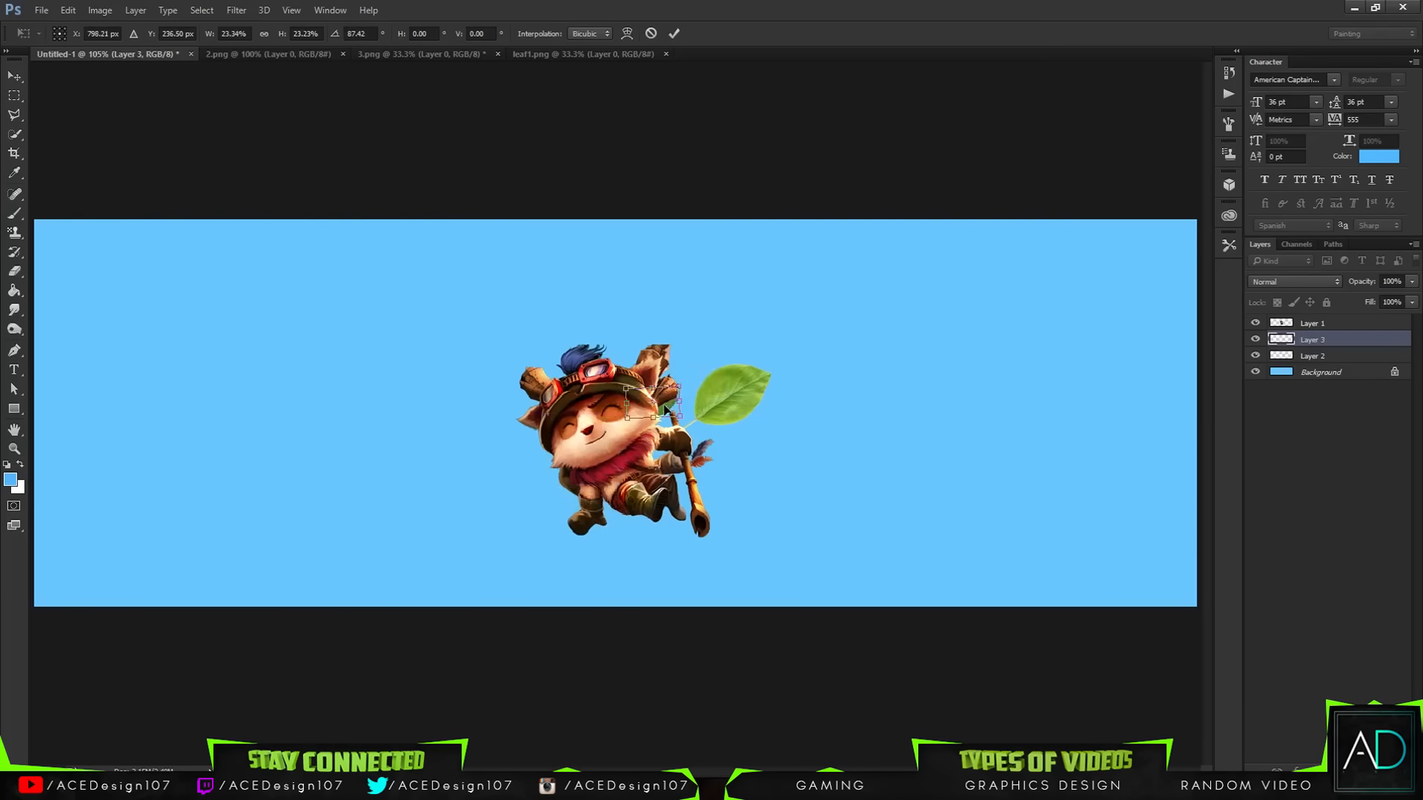
{"action": "key", "text": "Return"}
Move the serrated leaf's layer above the character, then shrink the leaf slightly and adjust its position beside the goggles.
{"action": "left_click", "coordinate": [1347, 321], "text": "ctrl"}
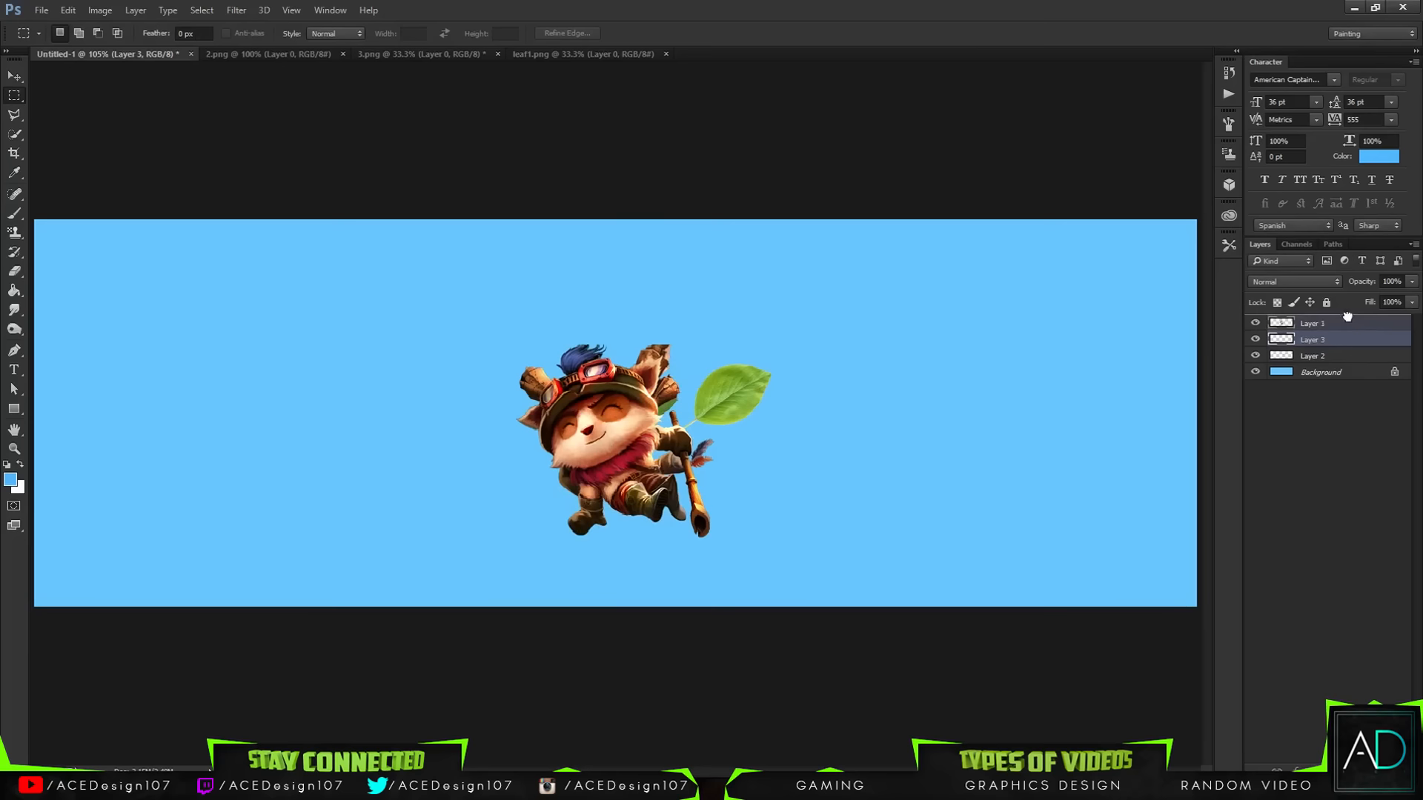
{"action": "left_click_drag", "start_coordinate": [1347, 316], "coordinate": [1346, 314]}
{"action": "key", "text": "ctrl+t"}
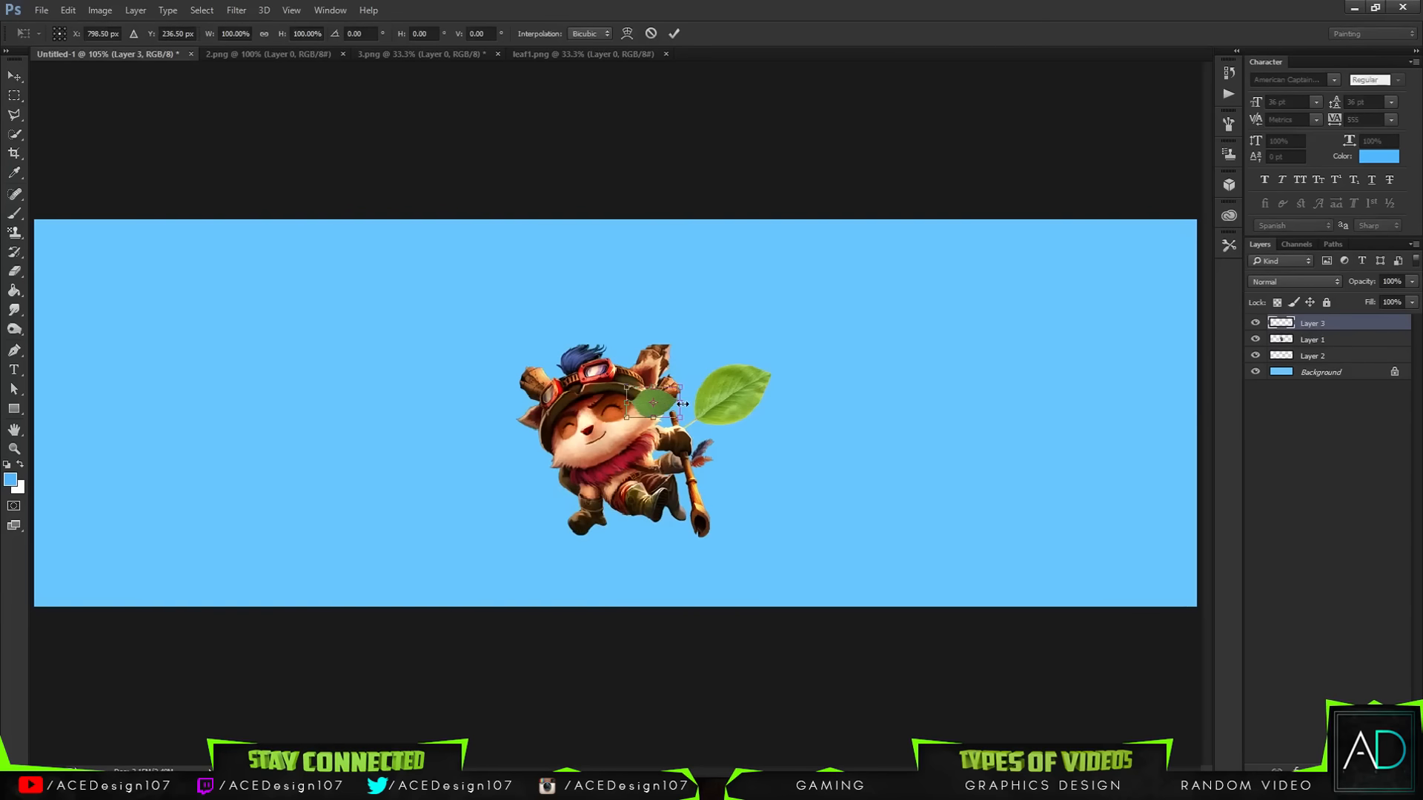
{"action": "key", "text": "Right"}
{"action": "key", "text": "Right"}
{"action": "key", "text": "Right"}
{"action": "key", "text": "Right"}
{"action": "key", "text": "Up"}
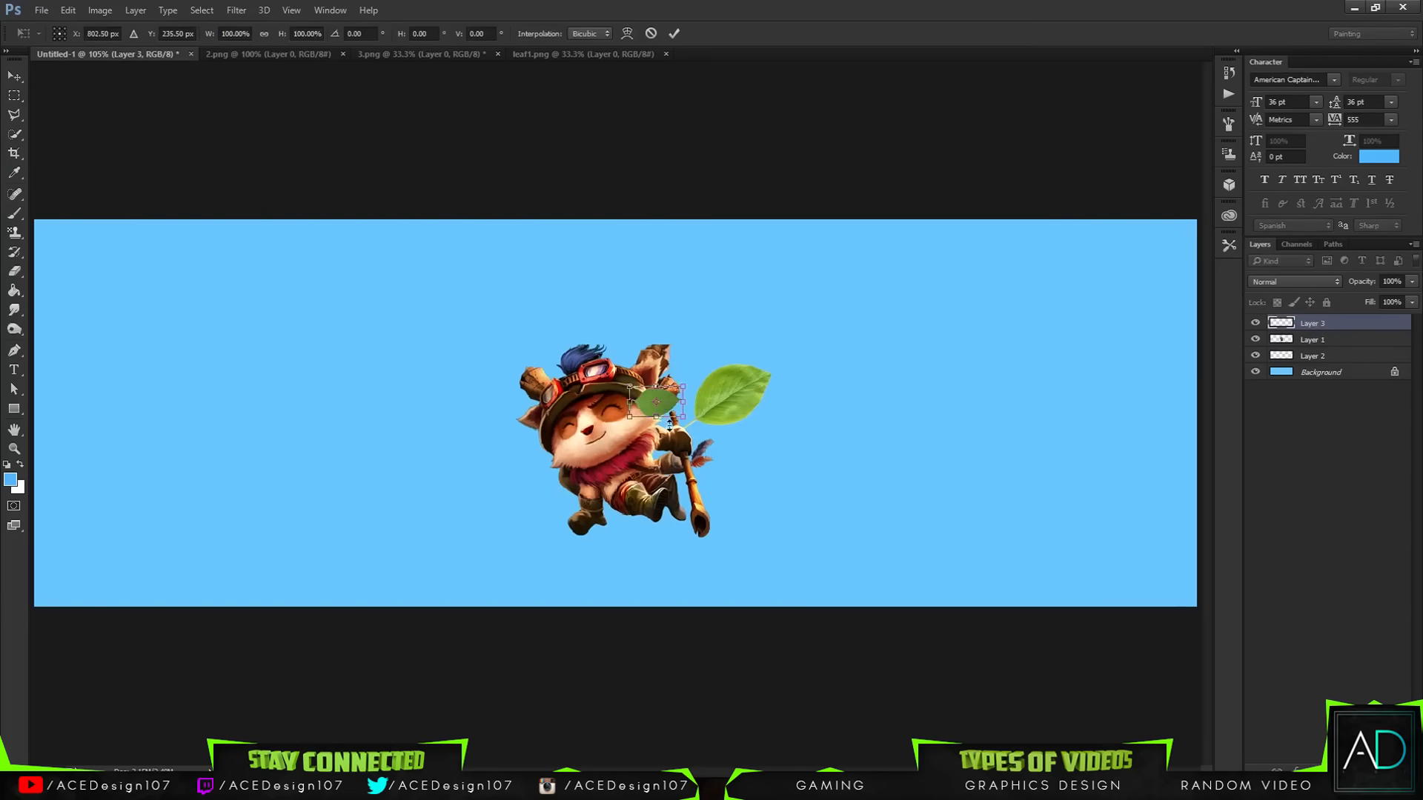
{"action": "mouse_move", "coordinate": [680, 418]}
{"action": "left_mouse_down"}
{"action": "mouse_move", "coordinate": [667, 409]}
{"action": "mouse_move", "coordinate": [701, 404]}
{"action": "left_mouse_up"}
{"action": "key", "text": "Return"}
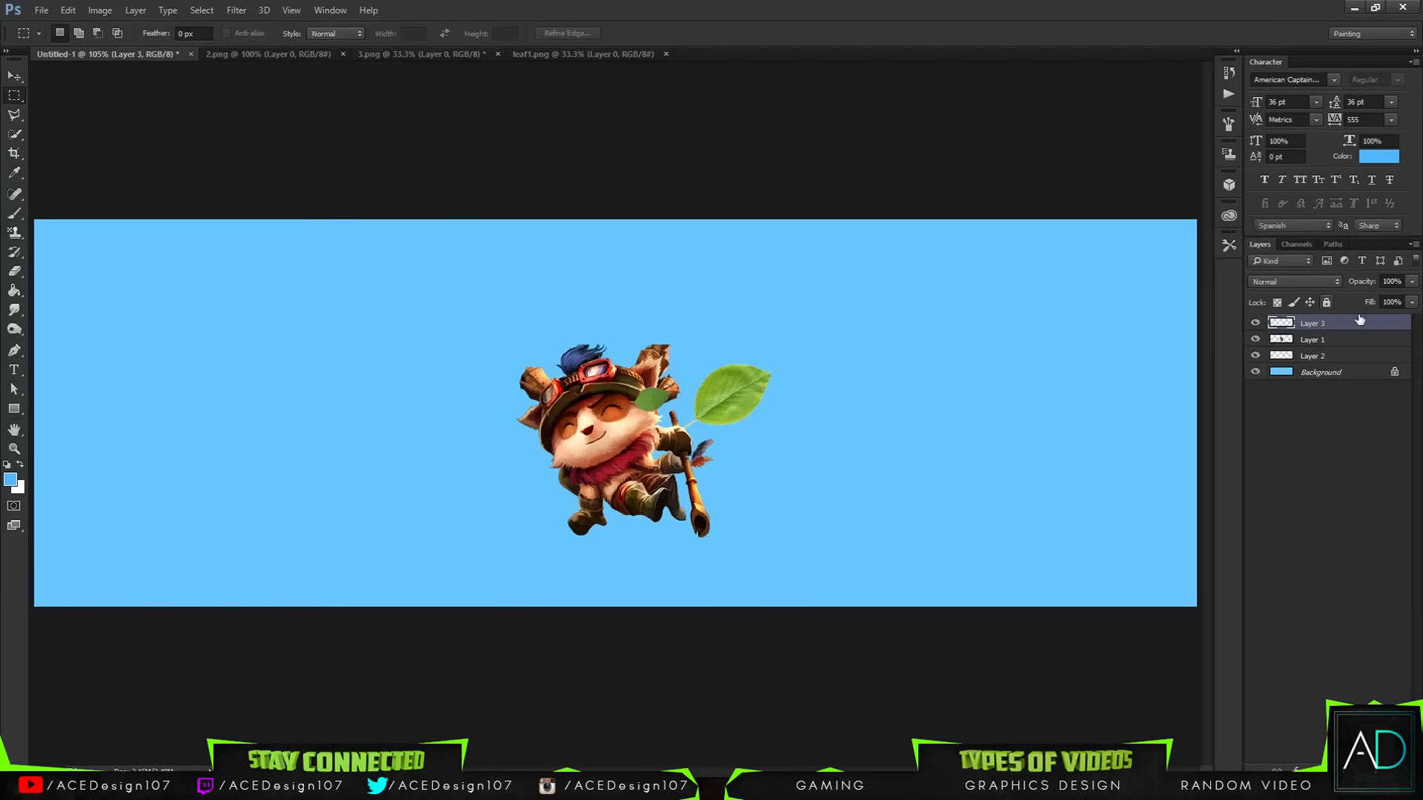
{"action": "right_click", "coordinate": [1326, 323]}
{"action": "left_click", "coordinate": [1185, 109]}
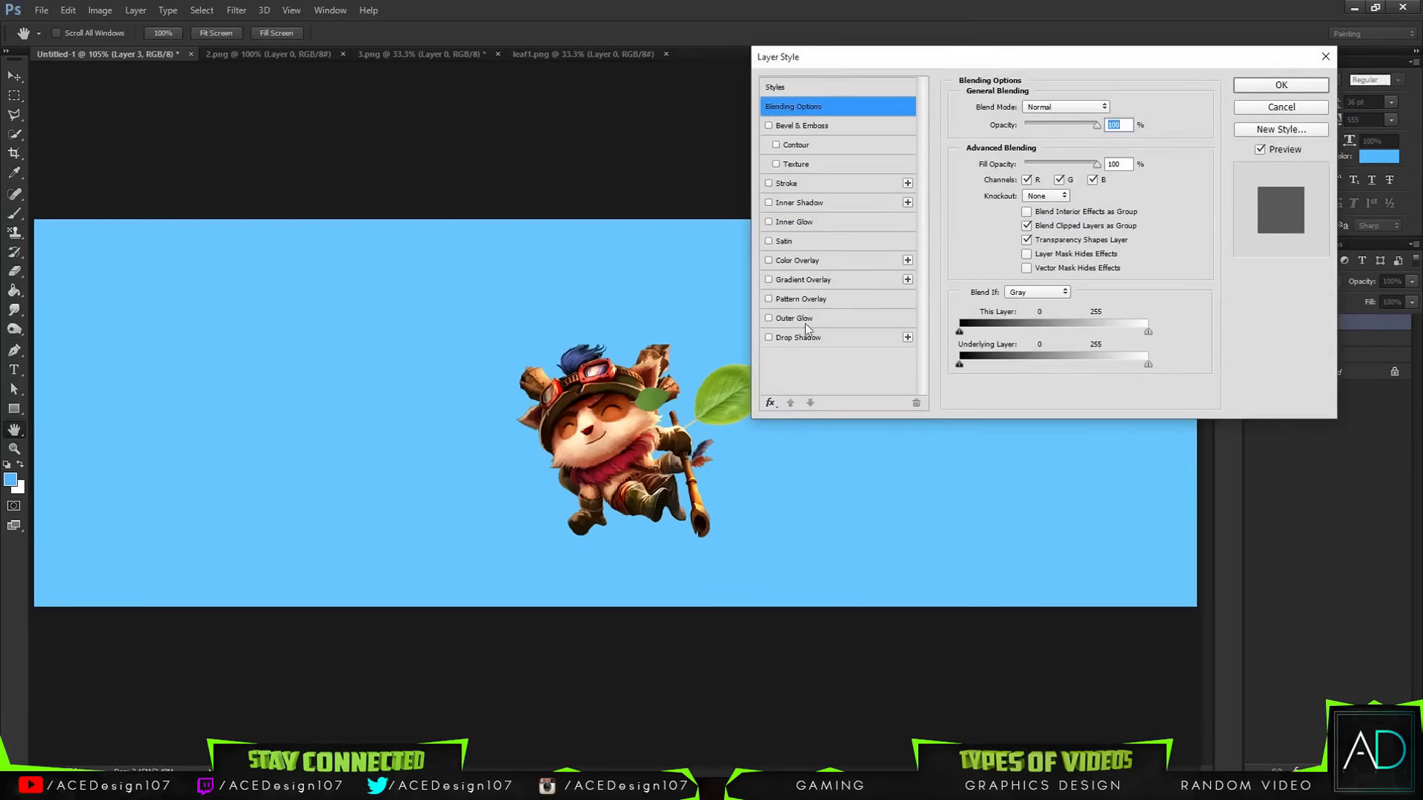
{"action": "left_click", "coordinate": [779, 339]}
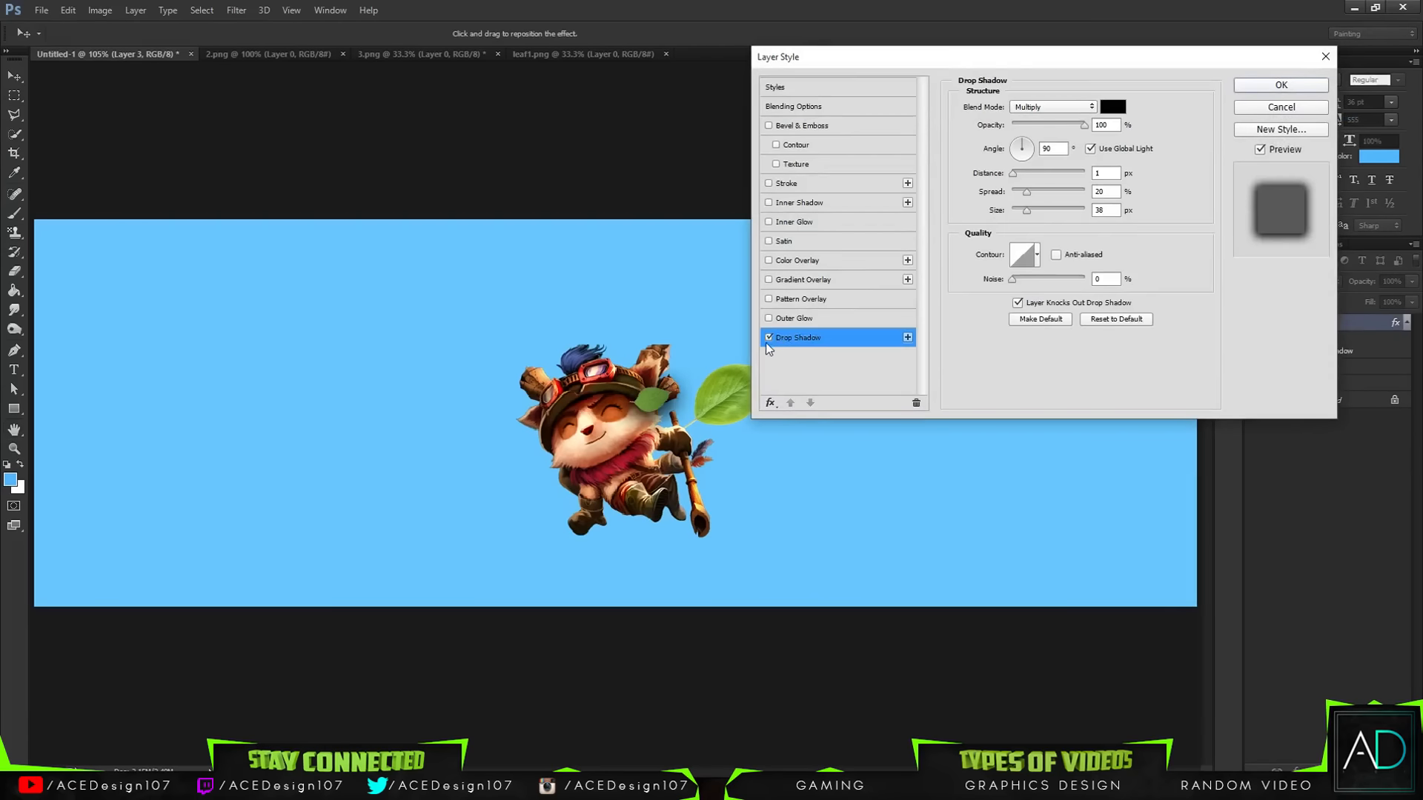
{"action": "left_click", "coordinate": [769, 338]}
{"action": "left_click", "coordinate": [805, 201]}
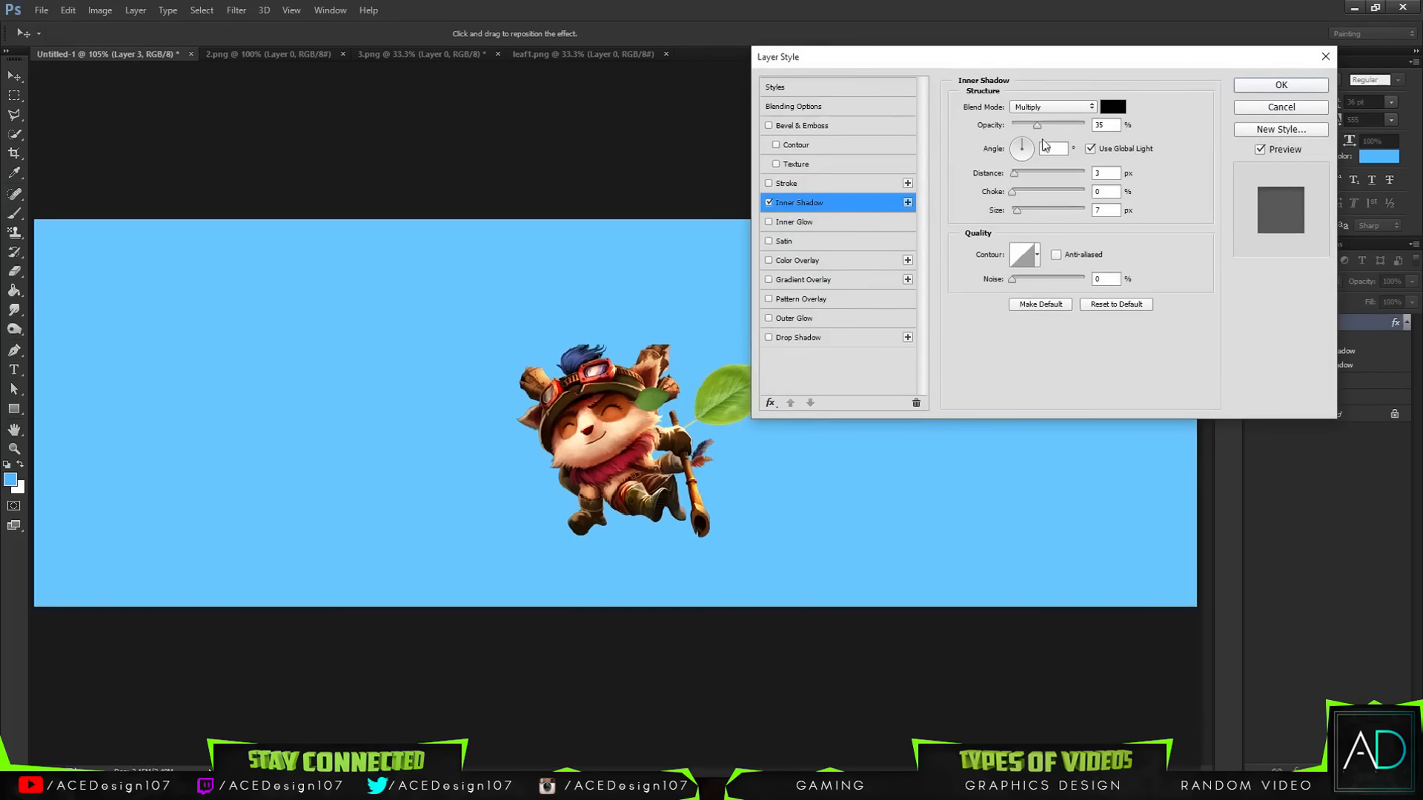
{"action": "left_click_drag", "start_coordinate": [1056, 123], "coordinate": [1120, 118]}
{"action": "left_click", "coordinate": [1017, 113]}
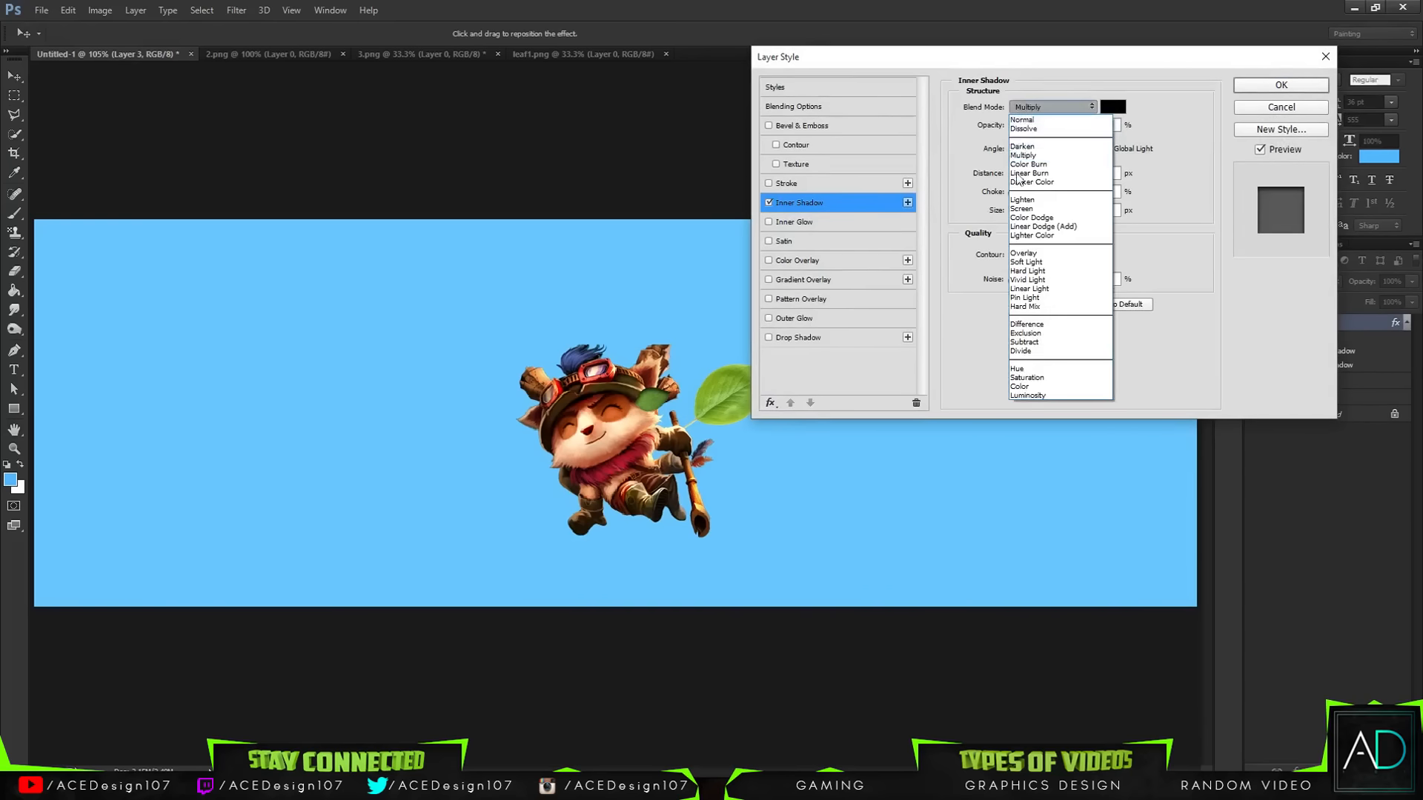
{"action": "left_click", "coordinate": [1020, 240]}
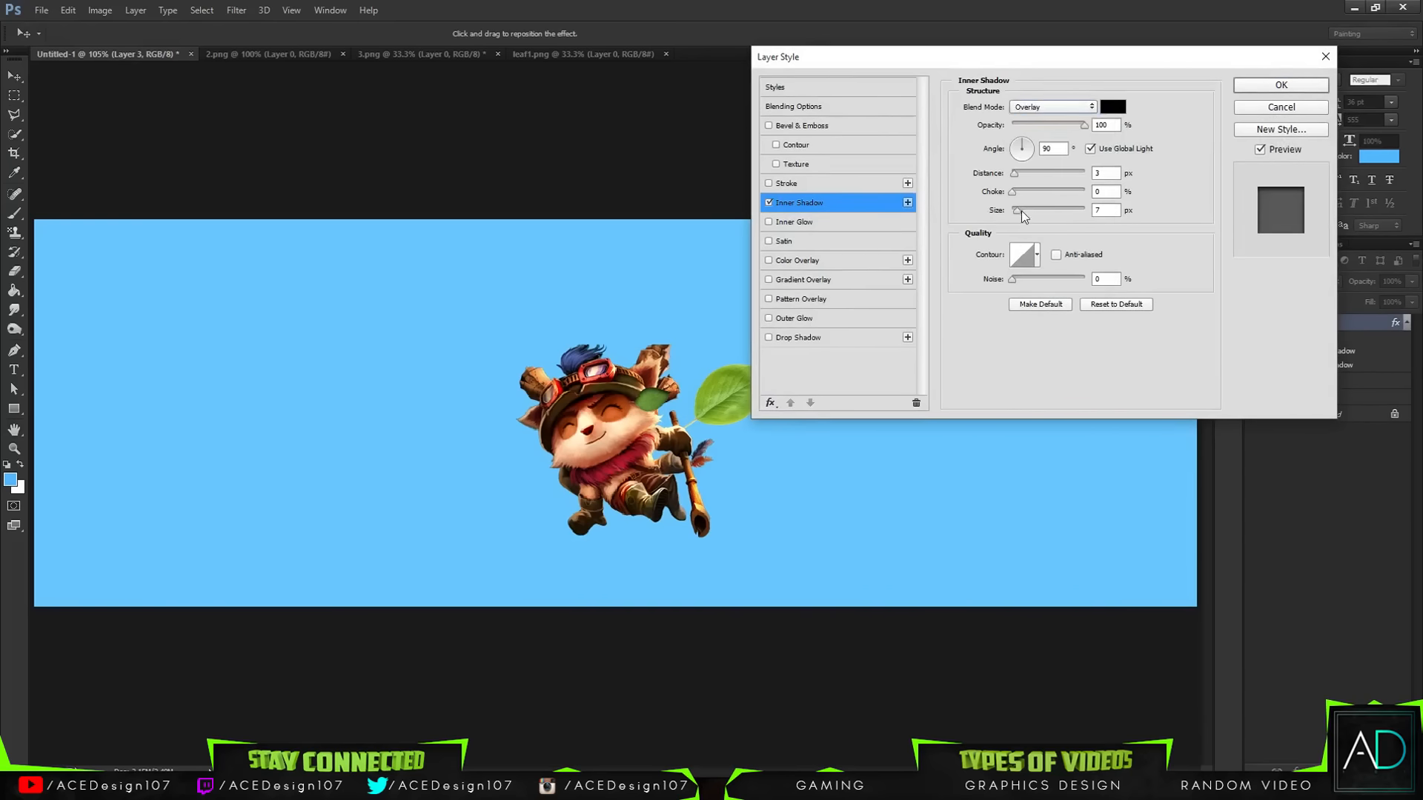
{"action": "left_click_drag", "start_coordinate": [1021, 211], "coordinate": [975, 193]}
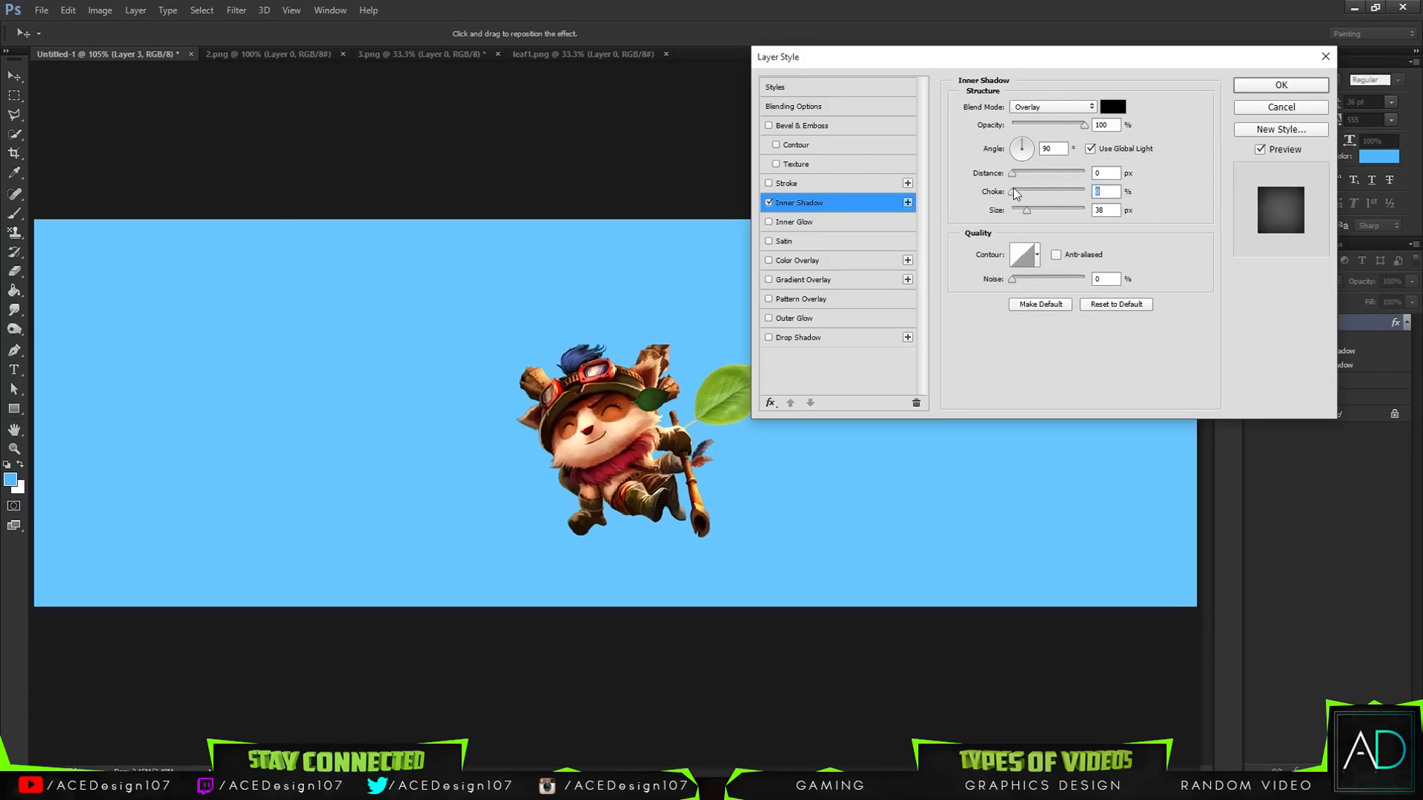
{"action": "key", "text": "Escape"}
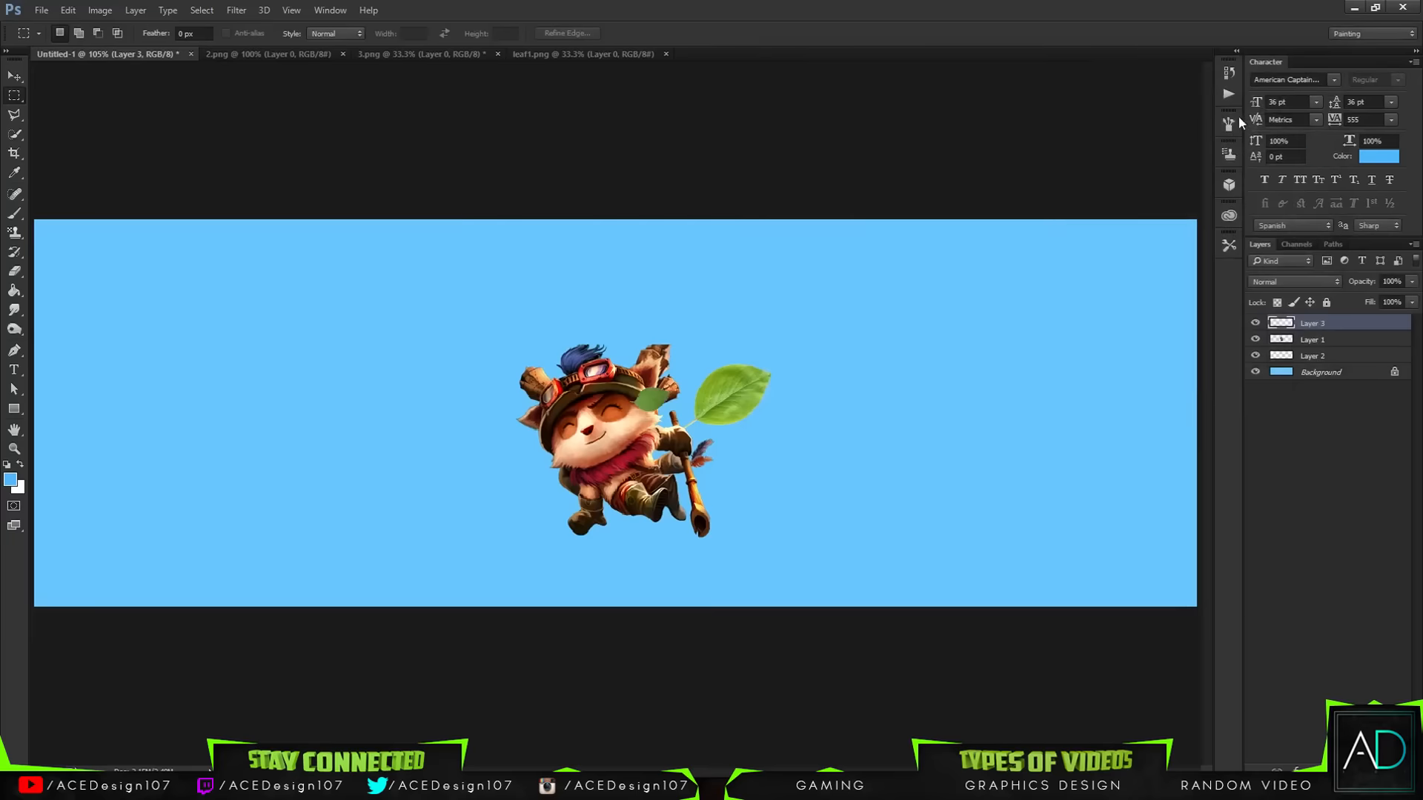
{"action": "right_click", "coordinate": [1327, 321]}
{"action": "key", "text": "Escape"}
Adjust the serrated leaf's Levels by moving the midtone, black and white input points for stronger contrast.
{"action": "key", "text": "ctrl+l"}
{"action": "mouse_move", "coordinate": [1205, 294]}
{"action": "left_mouse_down"}
{"action": "mouse_move", "coordinate": [1255, 296]}
{"action": "mouse_move", "coordinate": [1230, 295]}
{"action": "left_mouse_up"}
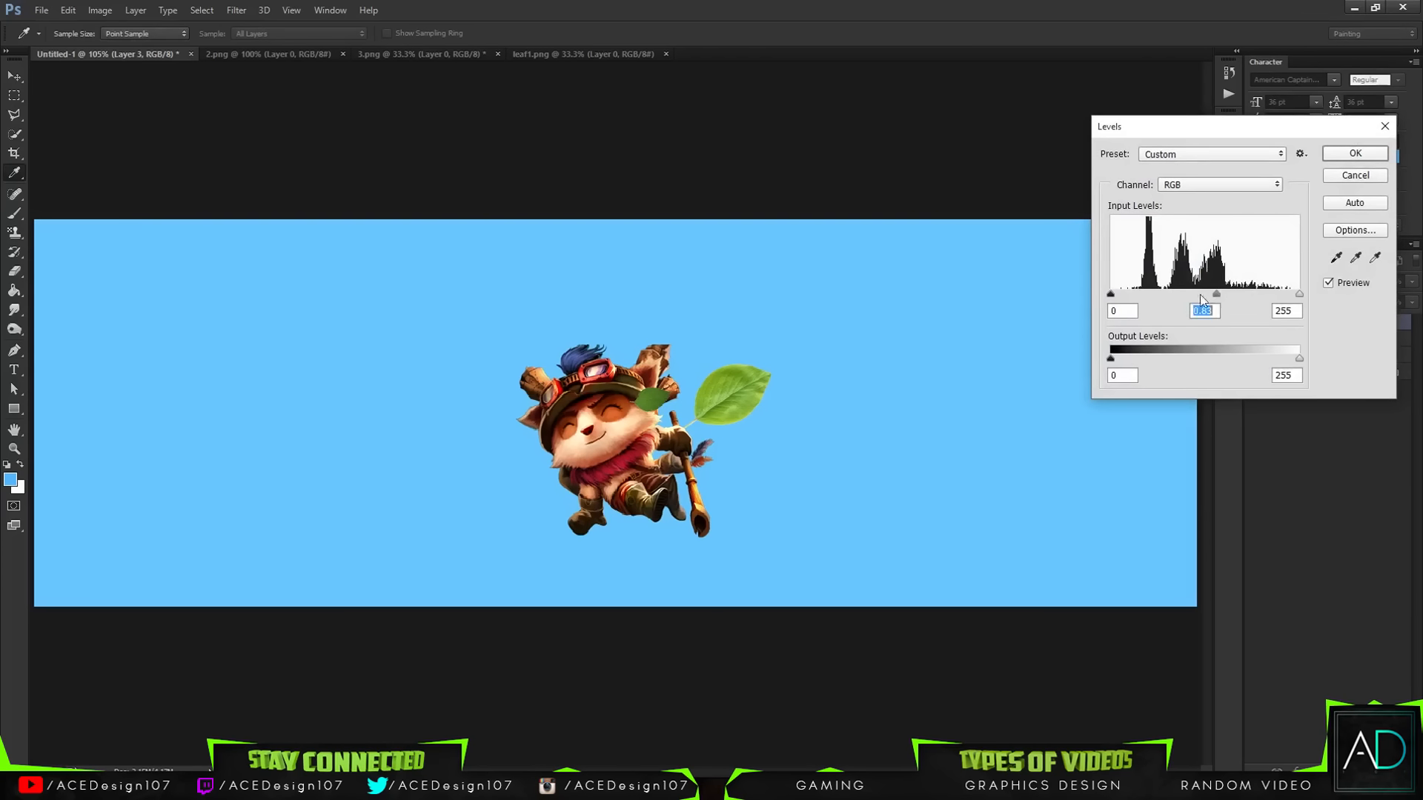
{"action": "mouse_move", "coordinate": [1110, 294]}
{"action": "left_mouse_down"}
{"action": "mouse_move", "coordinate": [1169, 295]}
{"action": "mouse_move", "coordinate": [1126, 295]}
{"action": "left_mouse_up"}
{"action": "left_click_drag", "start_coordinate": [1296, 295], "coordinate": [1211, 294]}
{"action": "left_click", "coordinate": [1335, 147]}
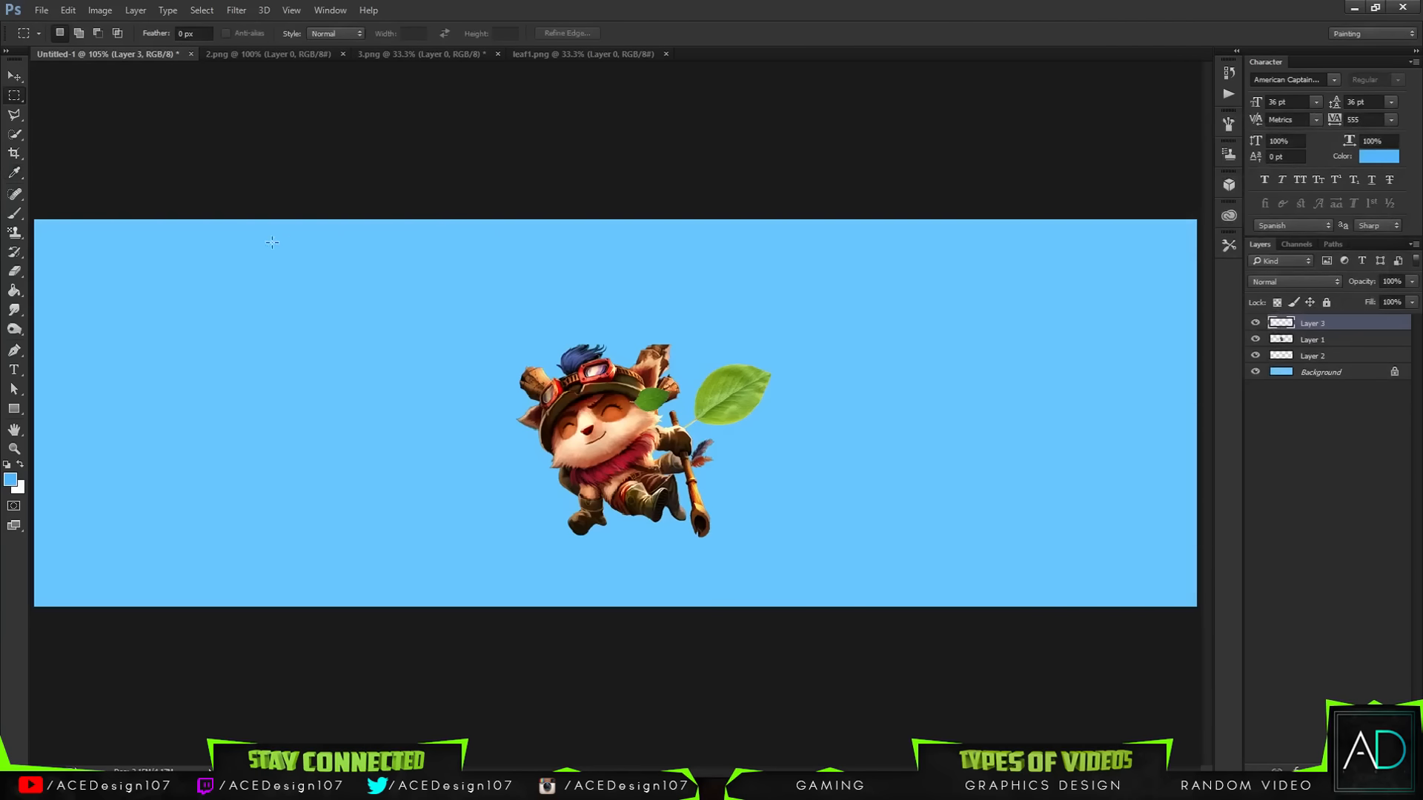
Copy the leaf from 2.png into the banner as the top layer.
{"action": "key", "text": "v"}
{"action": "left_click", "coordinate": [265, 54]}
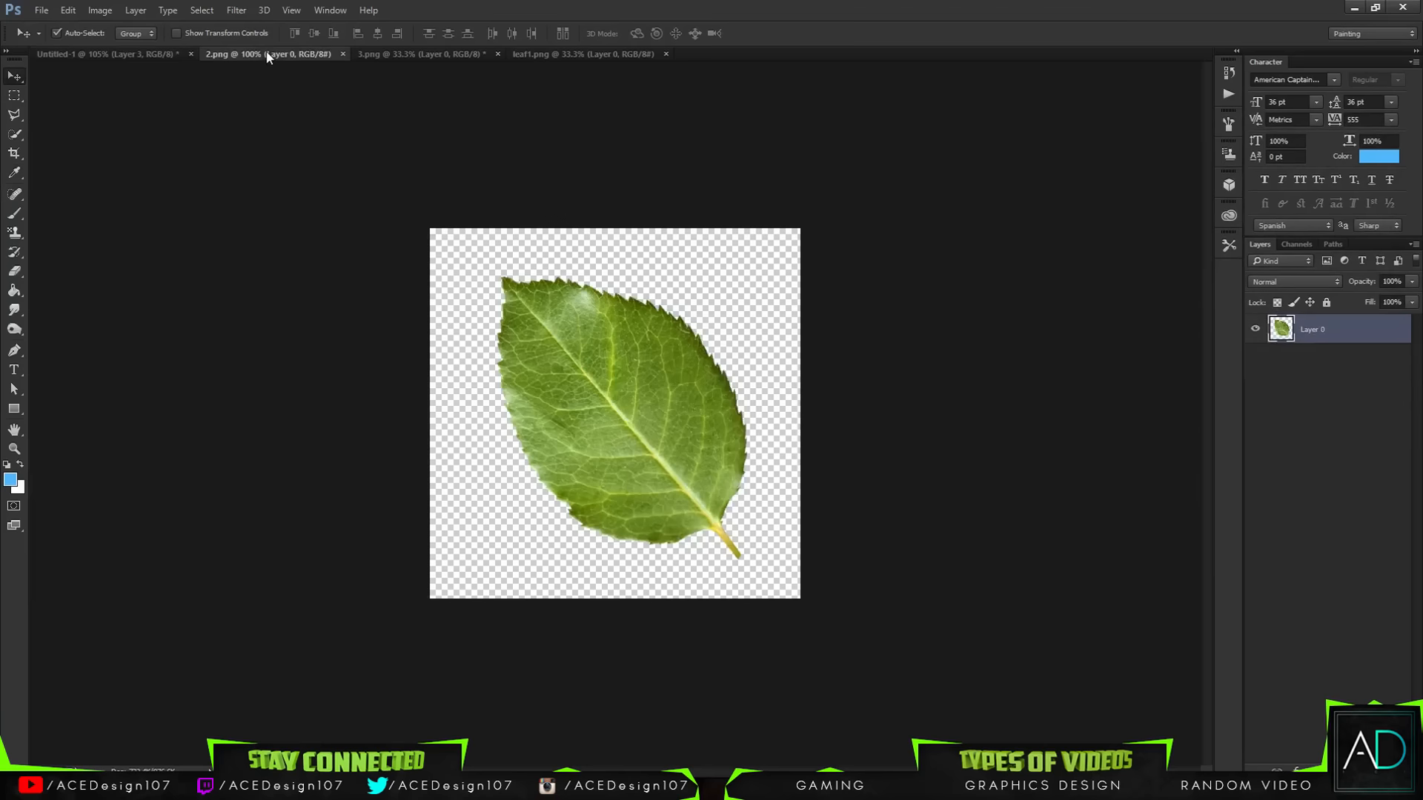
{"action": "left_click_drag", "start_coordinate": [617, 439], "coordinate": [501, 464]}
Rotate the new leaf, shrink it to a small size and place it near the character's elbow, opposite the blowgun.
{"action": "key", "text": "ctrl+t"}
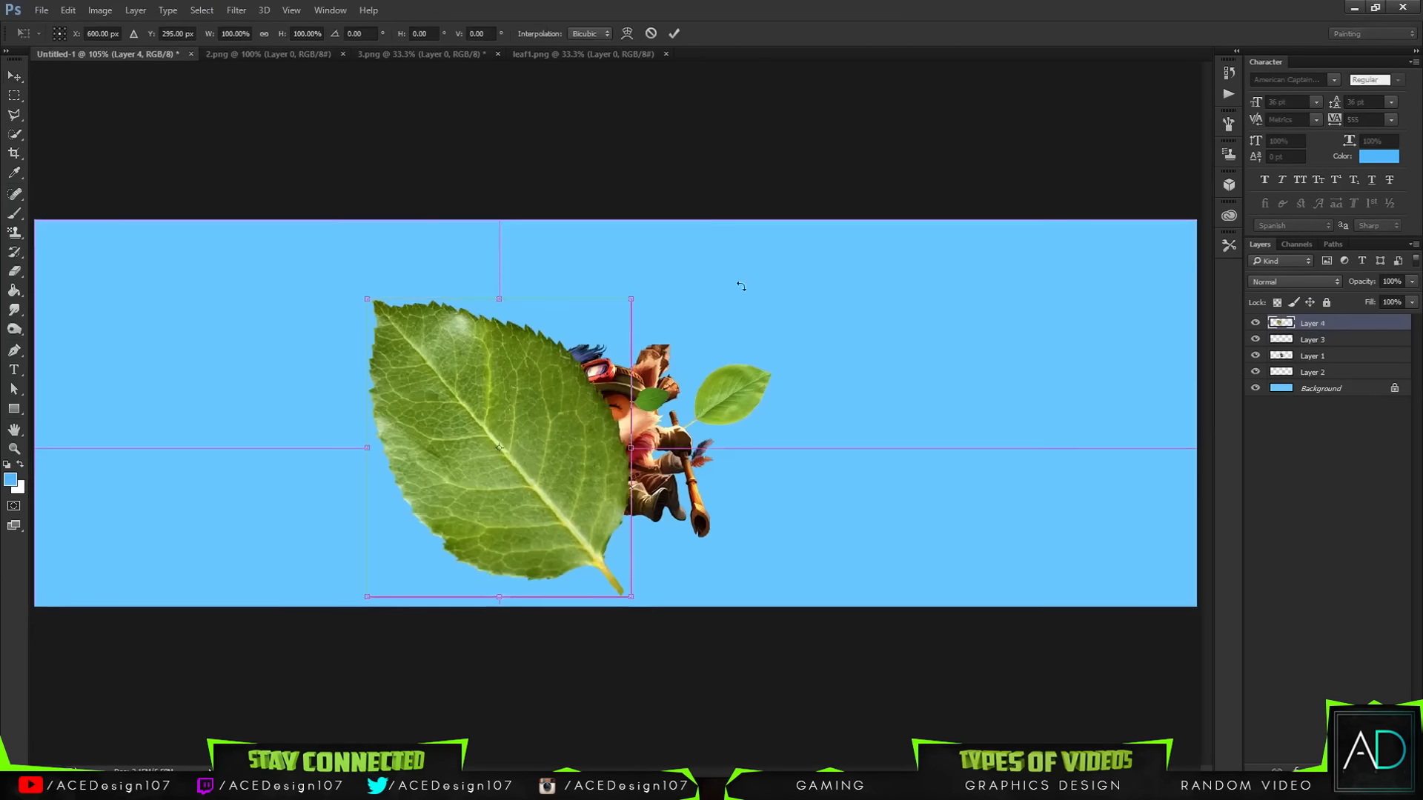
{"action": "left_click_drag", "start_coordinate": [741, 286], "coordinate": [447, 296]}
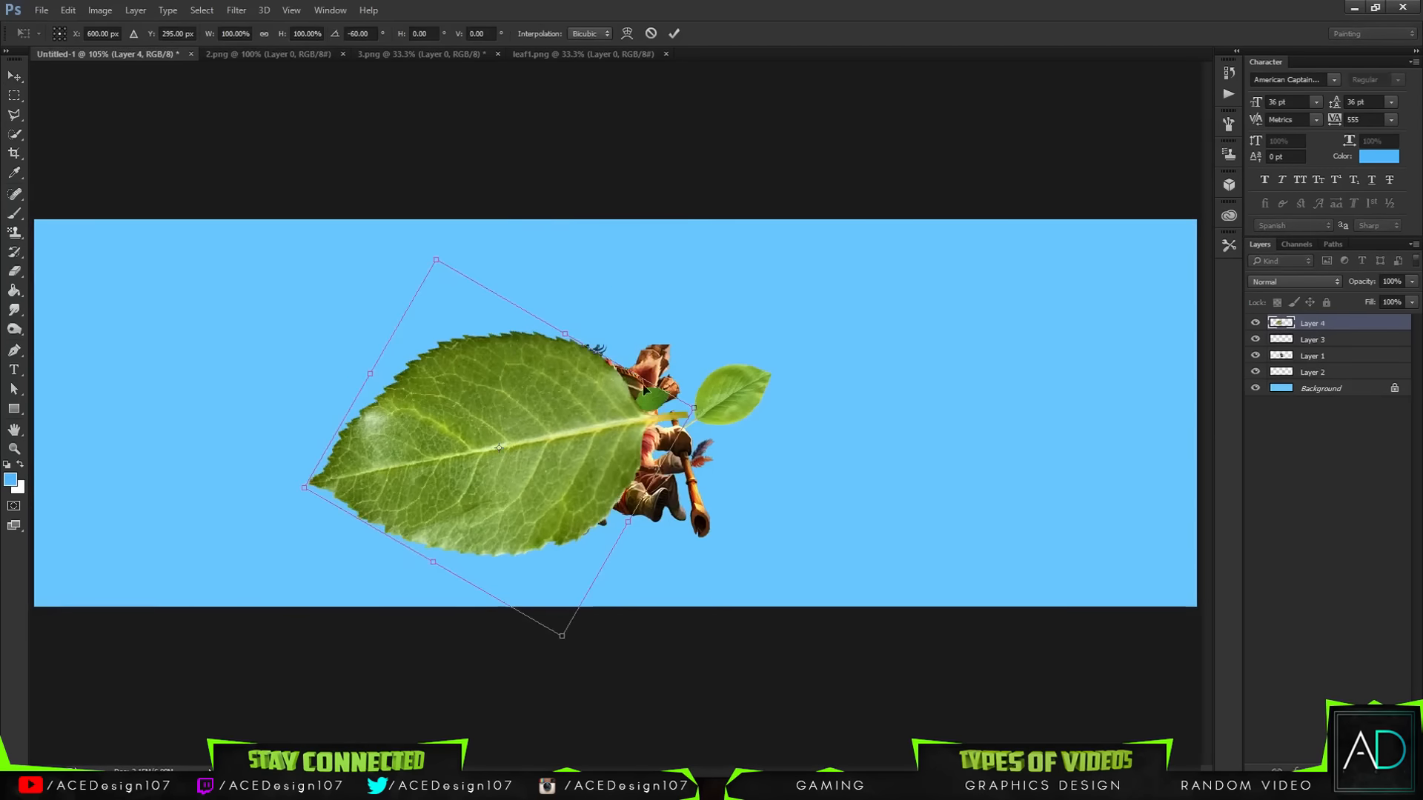
{"action": "left_click_drag", "start_coordinate": [693, 408], "coordinate": [482, 450]}
{"action": "left_click_drag", "start_coordinate": [400, 468], "coordinate": [492, 458]}
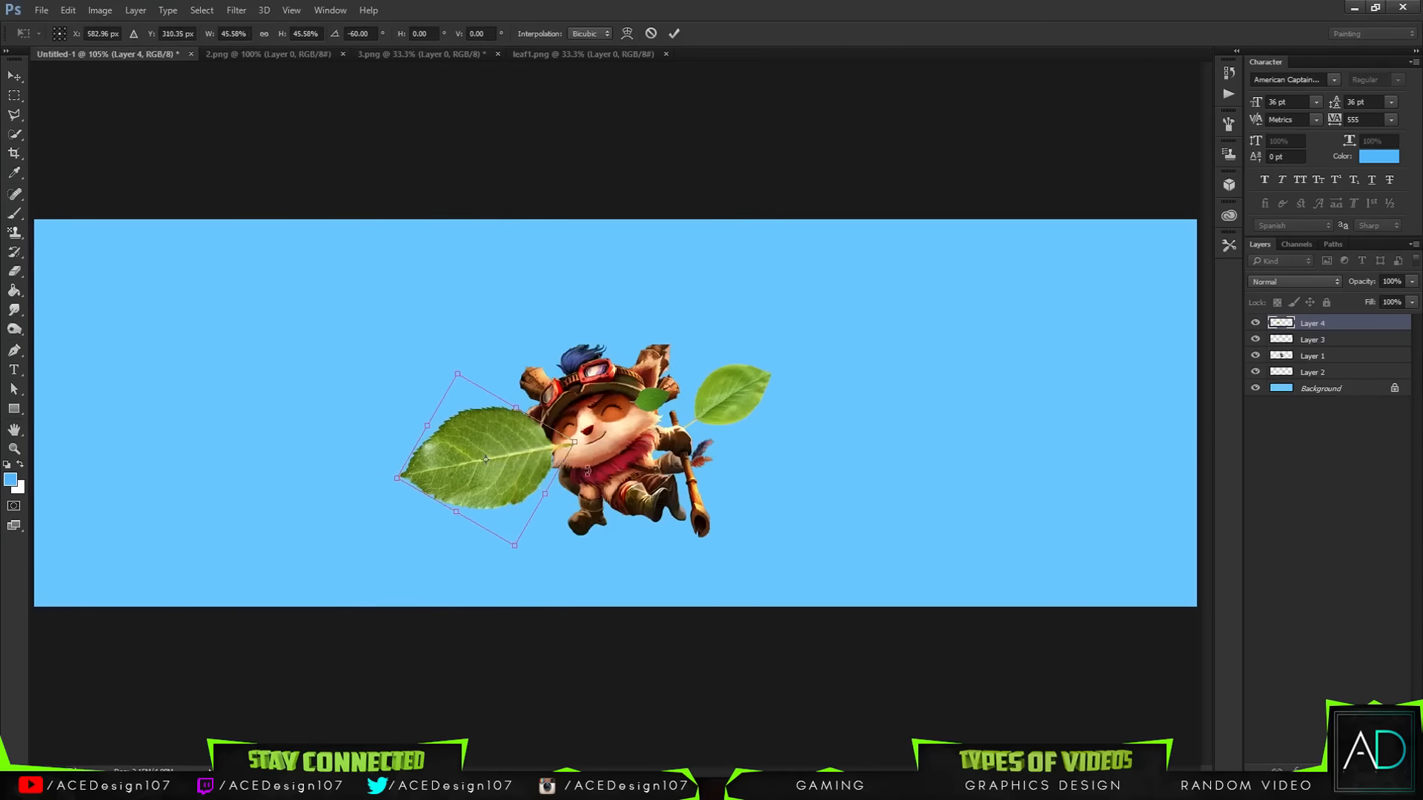
{"action": "left_click_drag", "start_coordinate": [576, 443], "coordinate": [533, 466]}
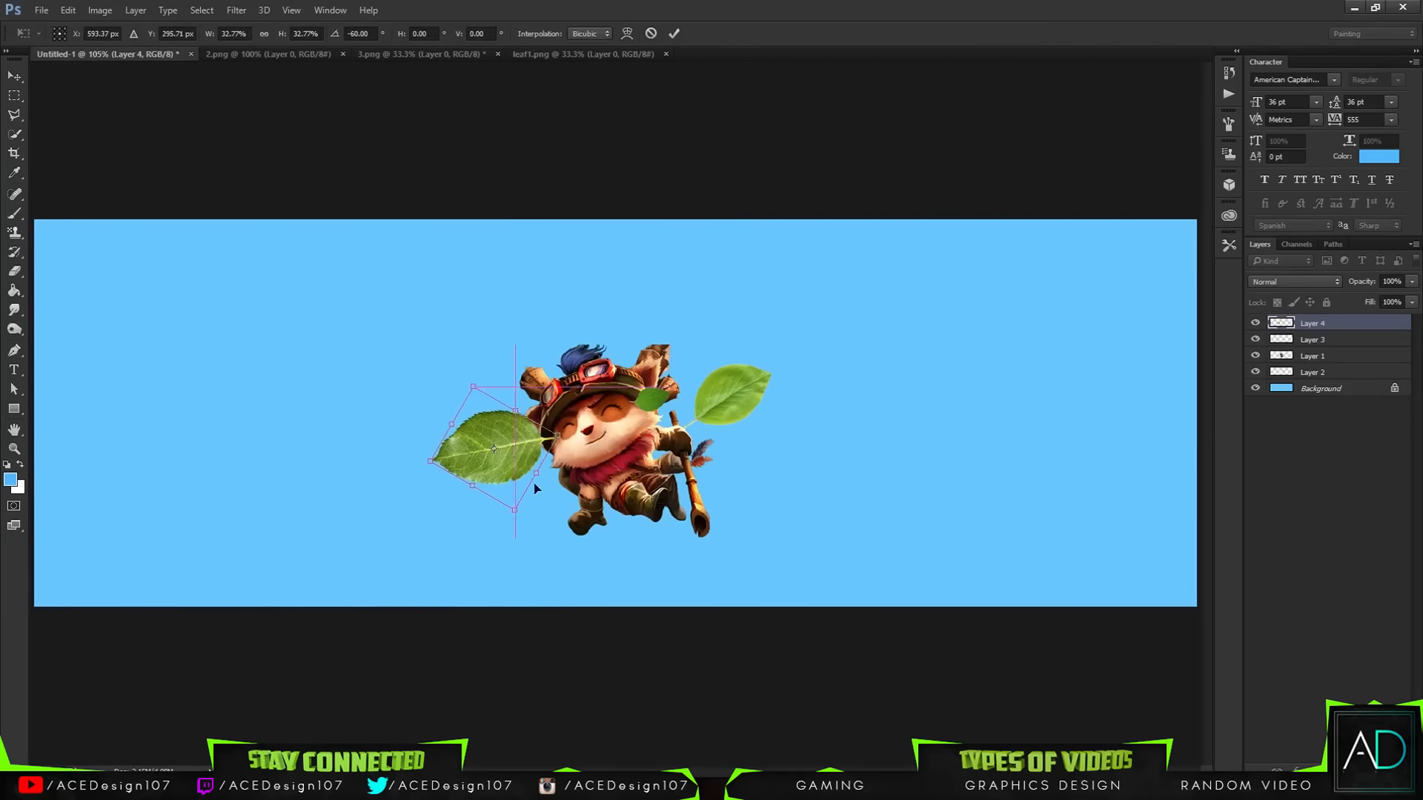
{"action": "left_click_drag", "start_coordinate": [550, 549], "coordinate": [582, 525]}
{"action": "left_click_drag", "start_coordinate": [548, 417], "coordinate": [573, 383]}
{"action": "key", "text": "Return"}
Duplicate the small leaf onto the hat with a 135° rotation, and move the copy's layer directly beneath the character.
{"action": "key", "text": "ctrl+alt+t"}
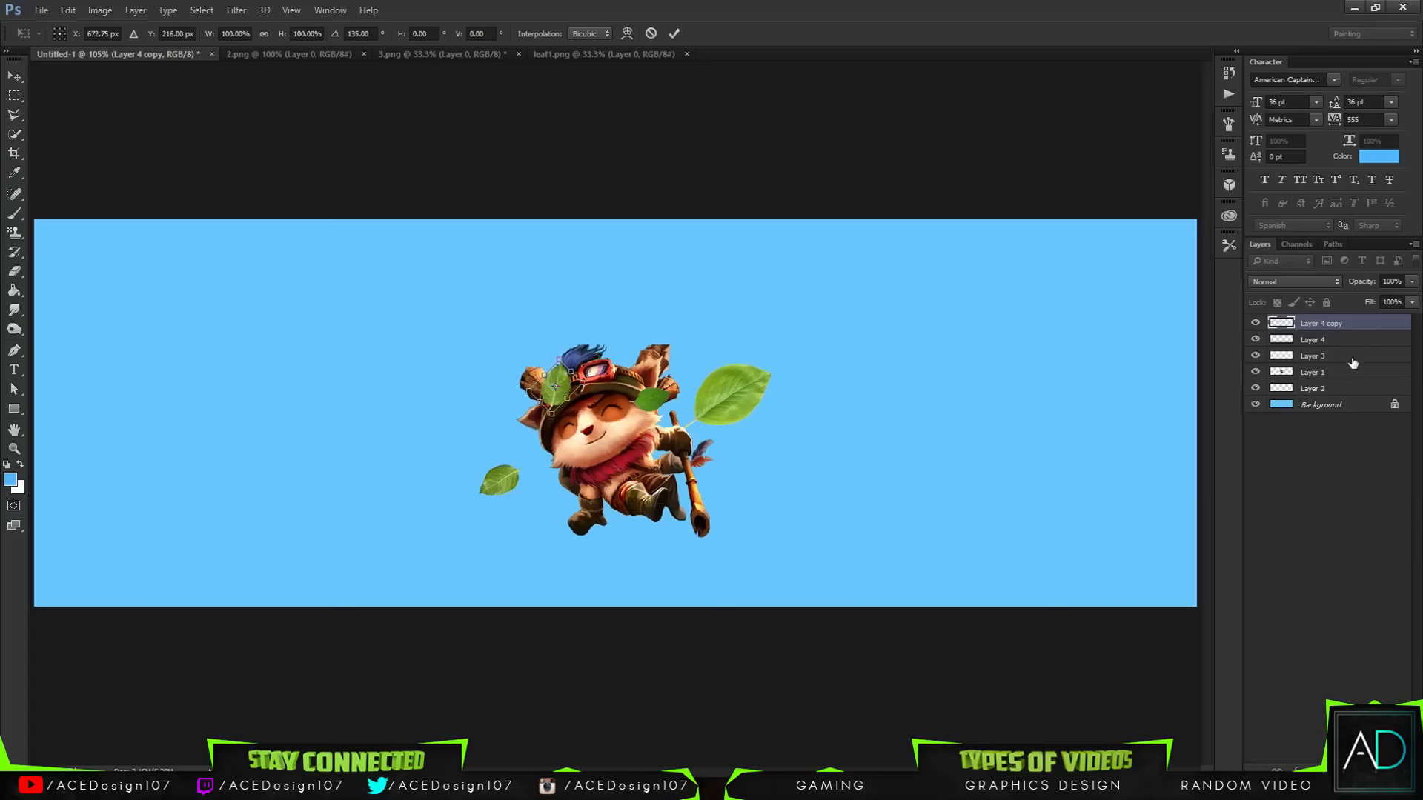
{"action": "left_click", "coordinate": [673, 34]}
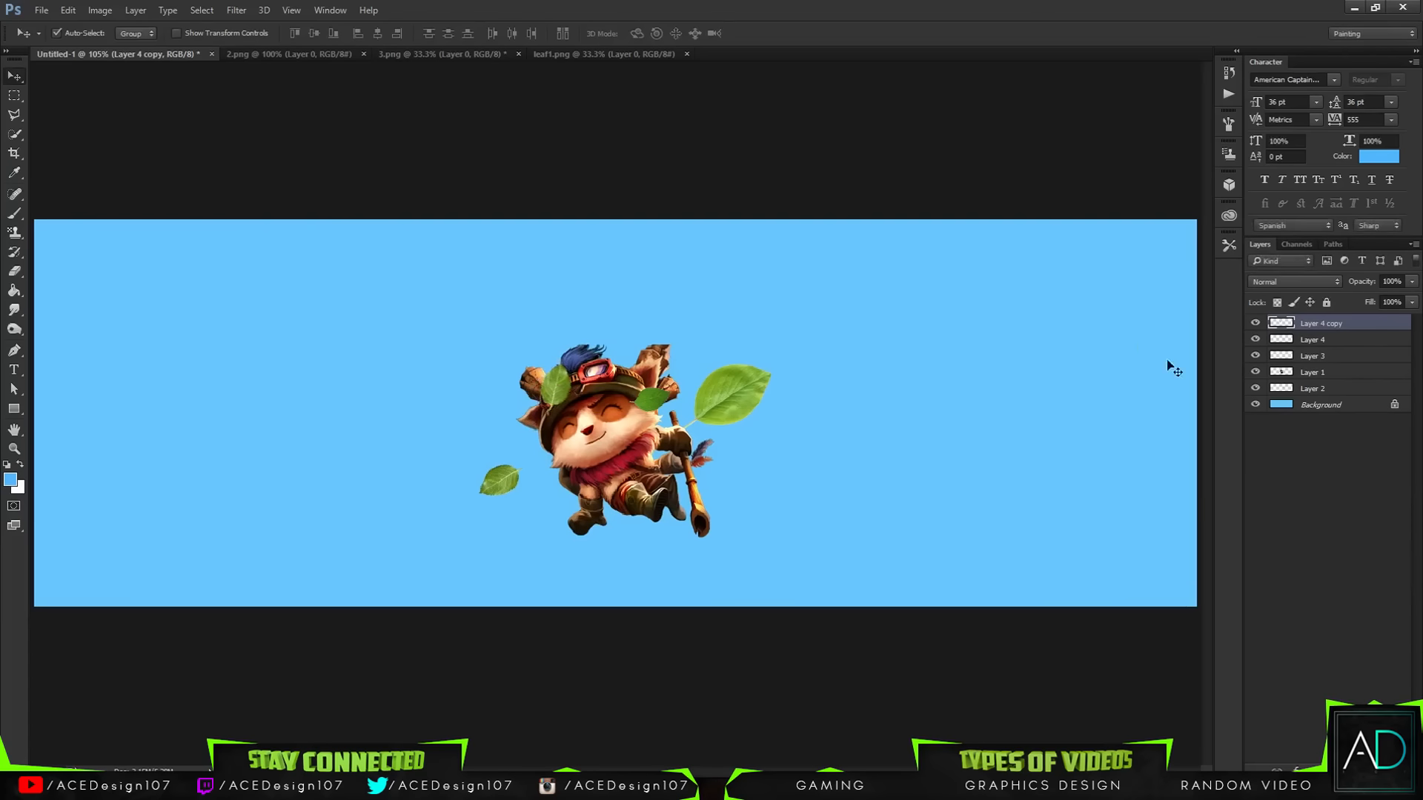
{"action": "left_click_drag", "start_coordinate": [1367, 329], "coordinate": [1351, 384]}
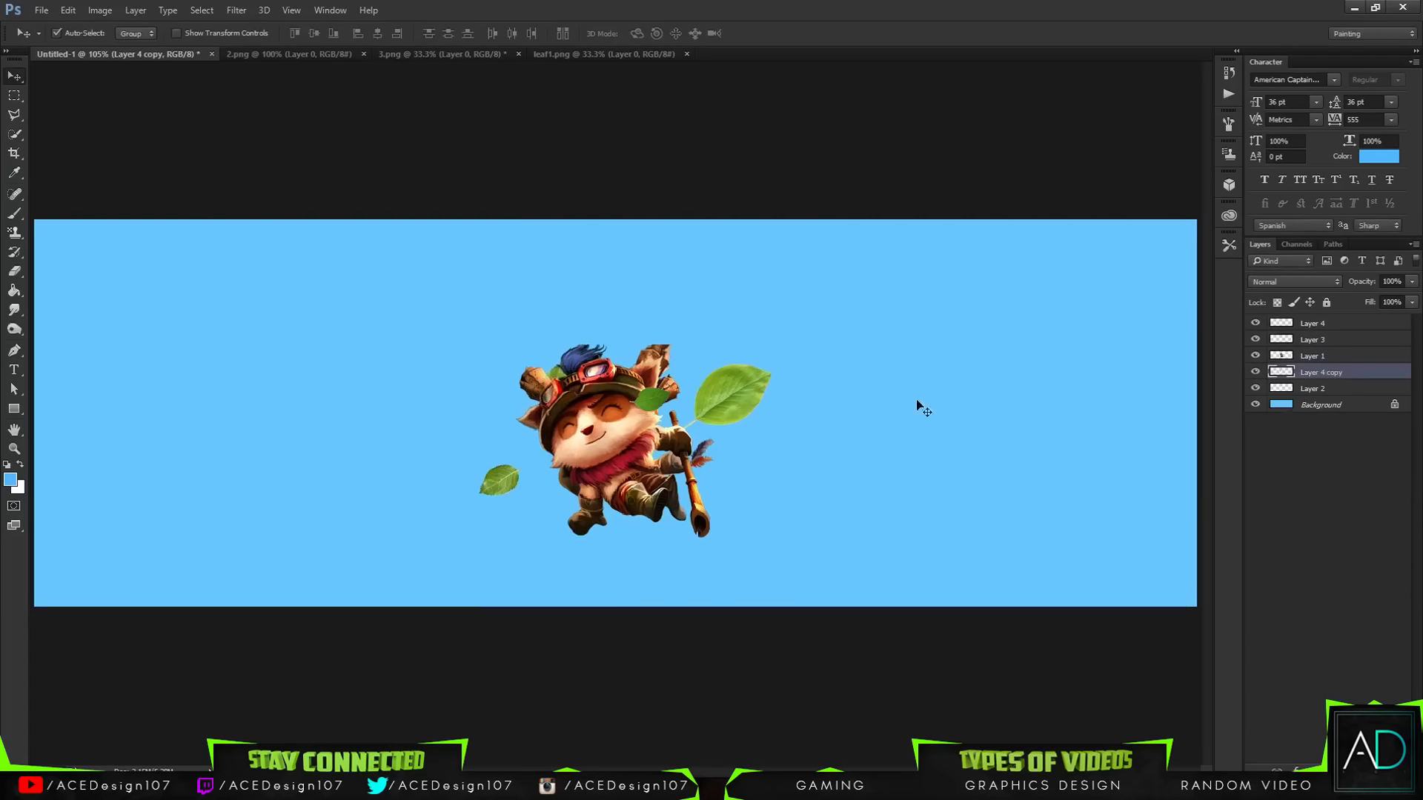
Transform the copied leaf so that it peeks out from behind the character's hat.
{"action": "key", "text": "ctrl+t"}
{"action": "left_click_drag", "start_coordinate": [614, 344], "coordinate": [584, 331]}
{"action": "key", "text": "Return"}
Switch to Chrome and save the cloud image as cloud_PNG16.png in the Assest folder.
{"action": "key", "text": "super"}
{"action": "type", "text": "chro"}
{"action": "key", "text": "Return"}
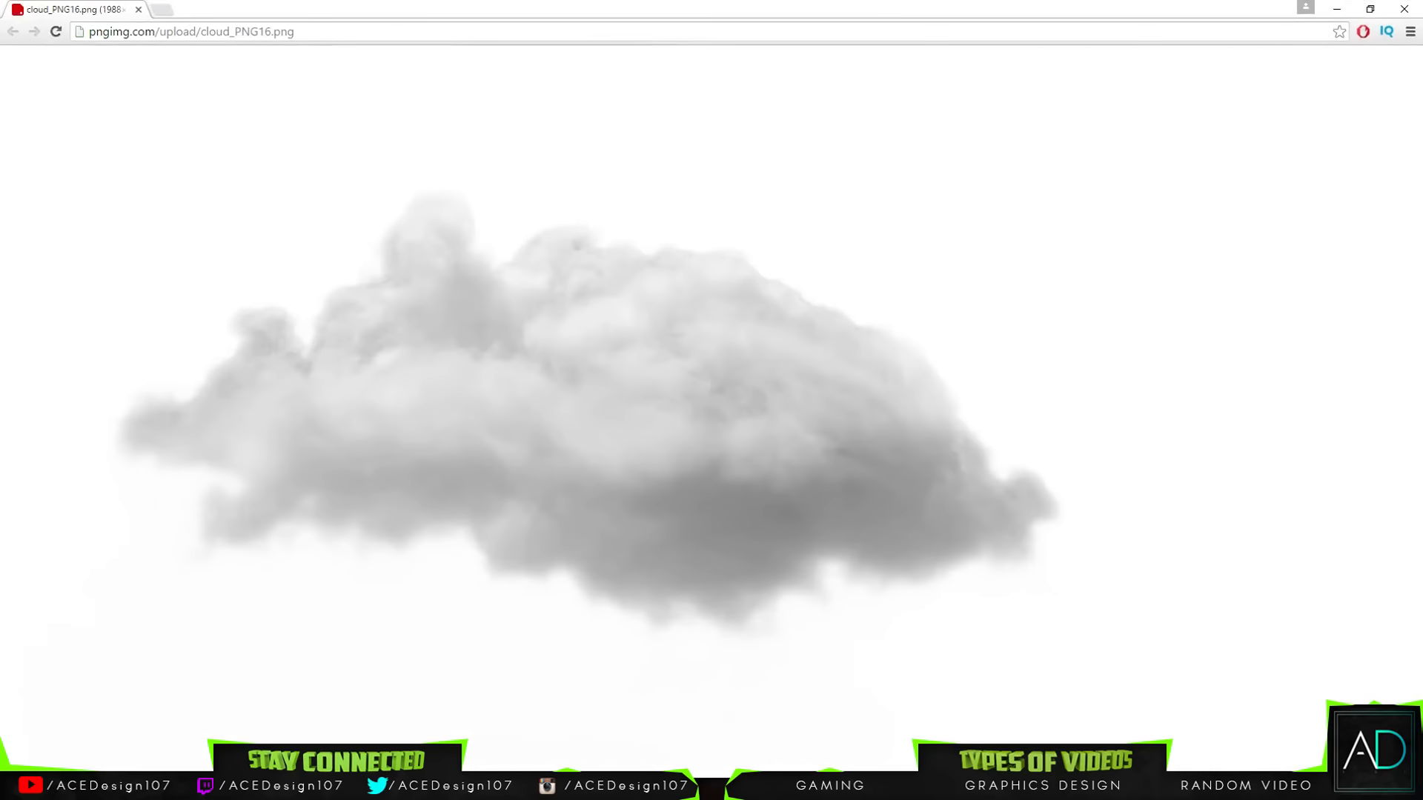
{"action": "right_click", "coordinate": [584, 320]}
{"action": "left_click", "coordinate": [624, 348]}
{"action": "left_click", "coordinate": [1013, 632]}
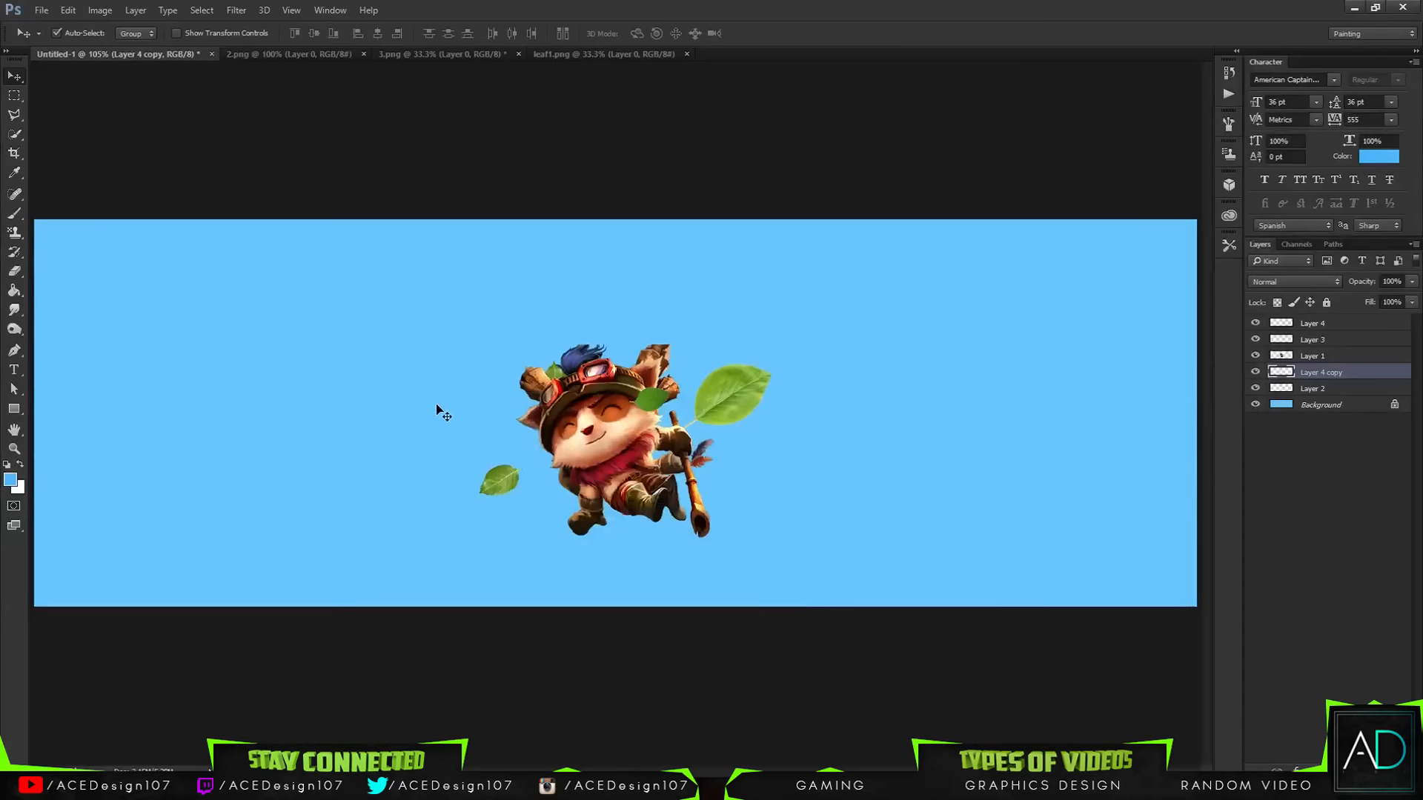
Open cloud_PNG16.png, bring the cloud into the banner beneath the character's layer and shrink it to roughly the character's size.
{"action": "key", "text": "ctrl+o"}
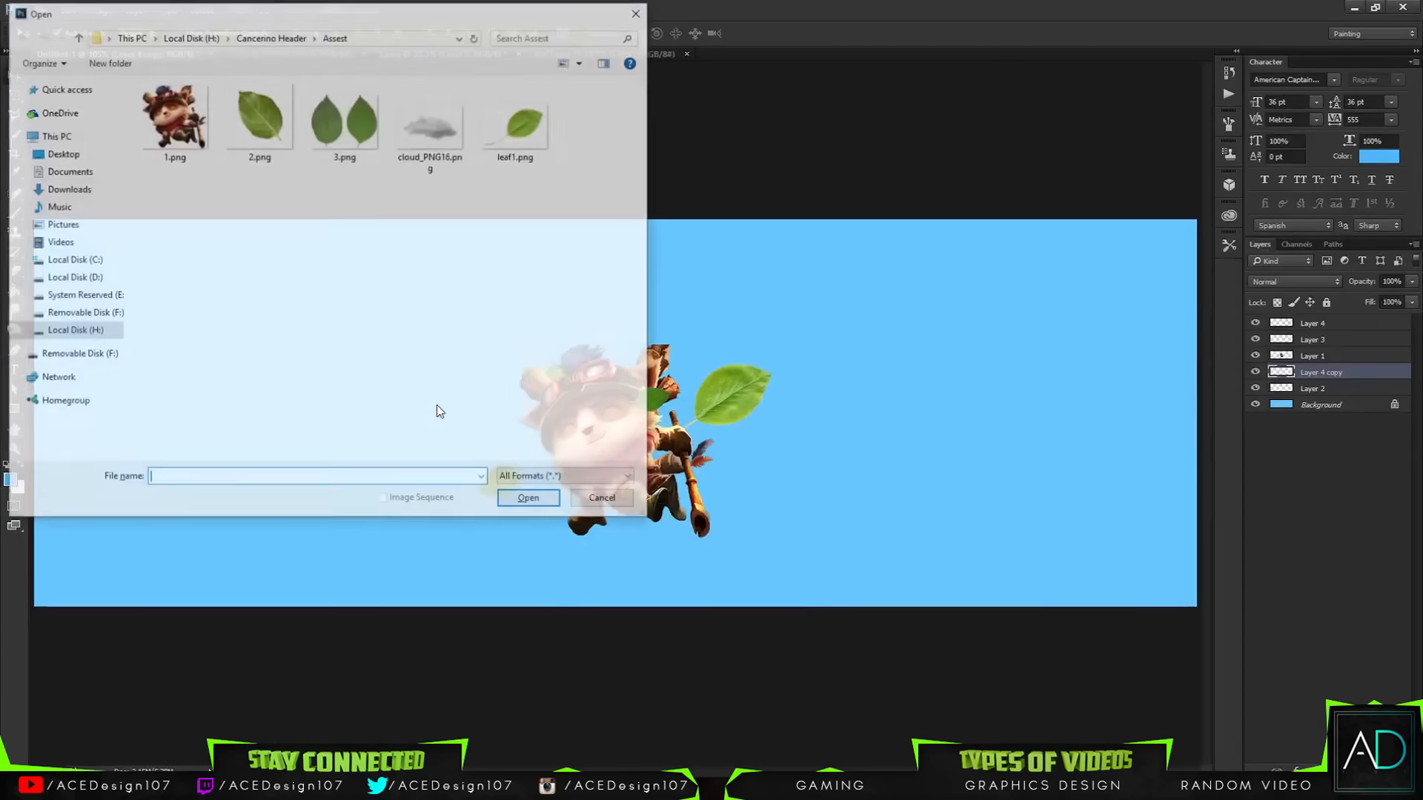
{"action": "double_click", "coordinate": [426, 137]}
{"action": "left_click_drag", "start_coordinate": [426, 237], "coordinate": [581, 311]}
{"action": "key", "text": "ctrl+t"}
{"action": "key", "text": "ctrl+0"}
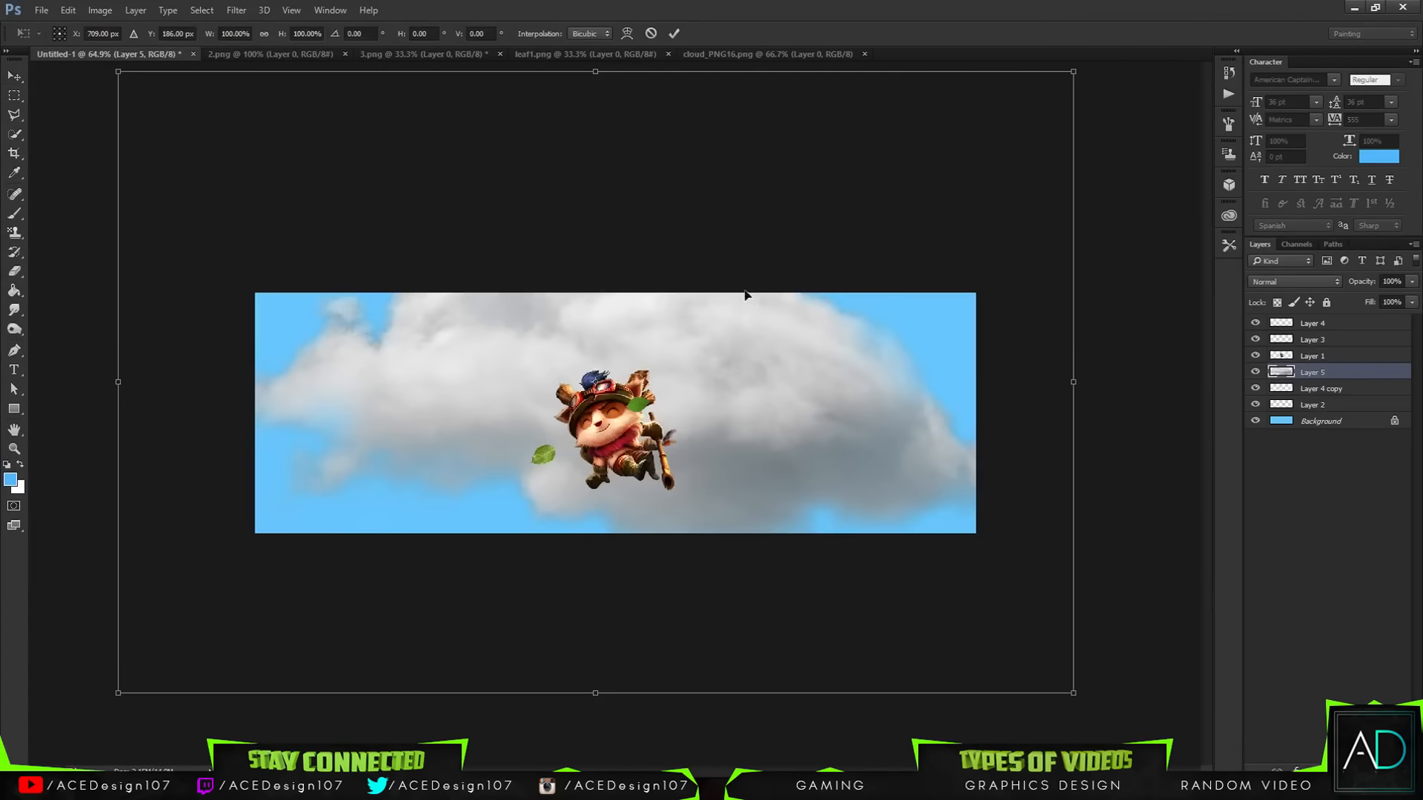
{"action": "left_click_drag", "start_coordinate": [1074, 693], "coordinate": [690, 484]}
{"action": "key", "text": "Return"}
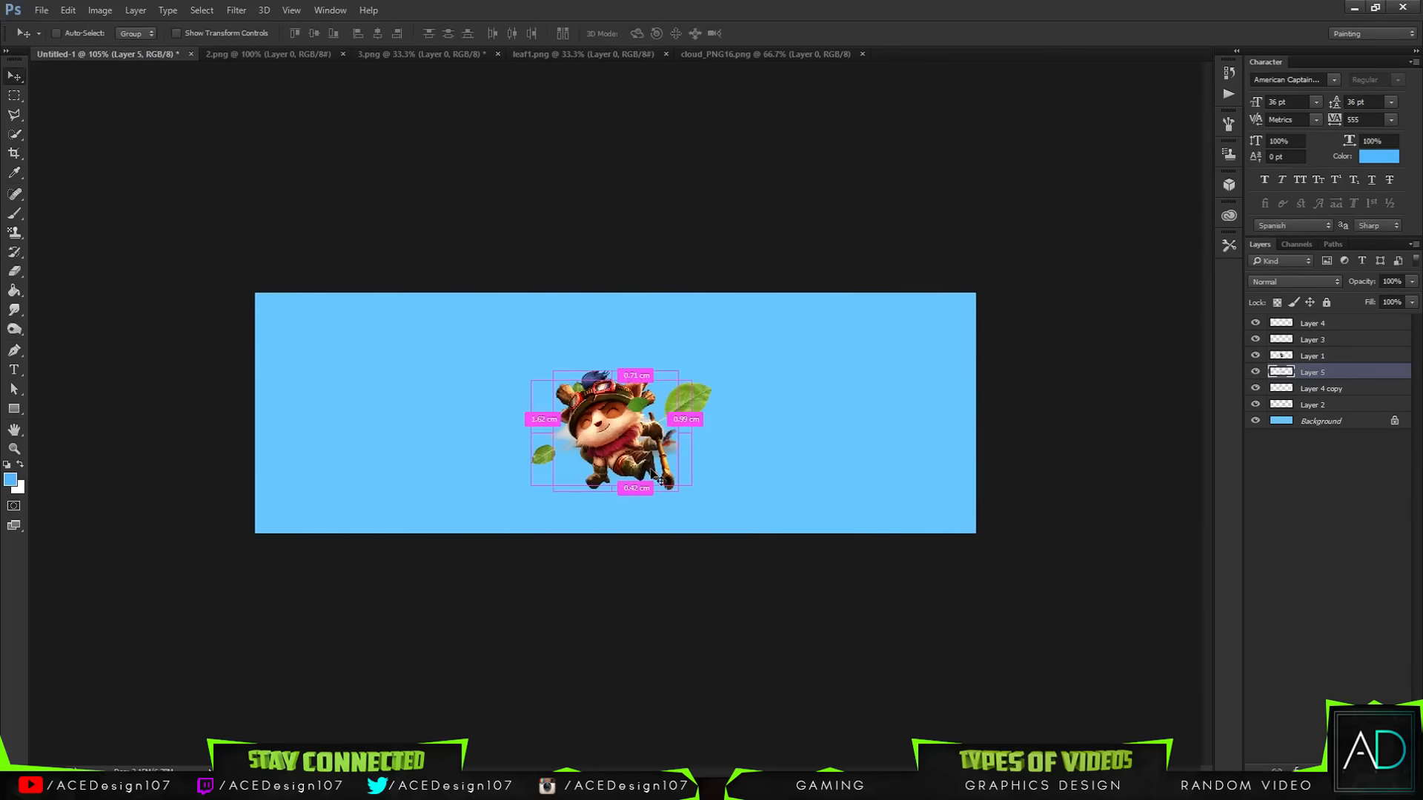
Rotate the cloud counter-clockwise, scale it down further and position it behind the character, peeking out between the face and the small leaf.
{"action": "key", "text": "ctrl+0"}
{"action": "key", "text": "ctrl+t"}
{"action": "left_click_drag", "start_coordinate": [786, 330], "coordinate": [767, 280]}
{"action": "left_click_drag", "start_coordinate": [700, 443], "coordinate": [670, 442]}
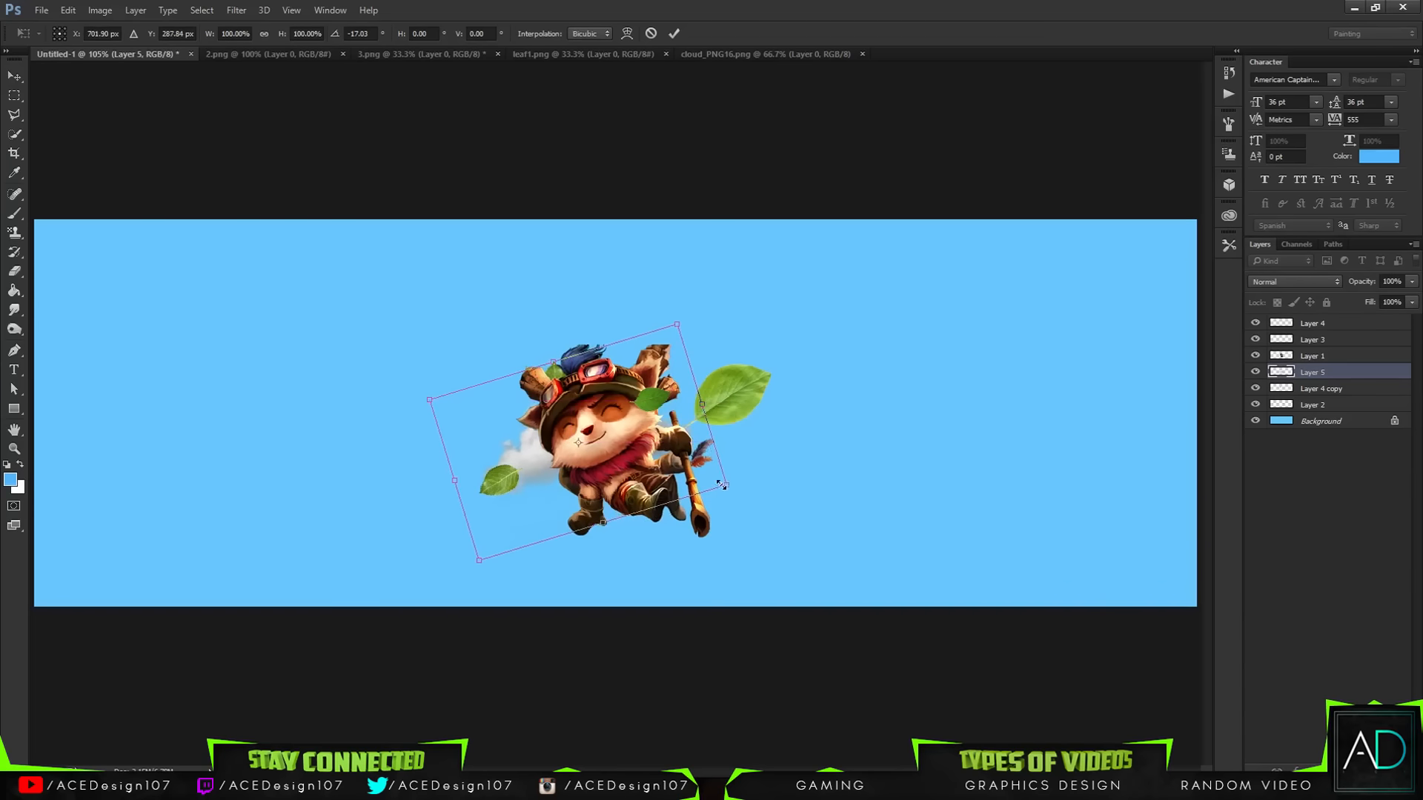
{"action": "left_click_drag", "start_coordinate": [720, 485], "coordinate": [643, 460]}
{"action": "left_click_drag", "start_coordinate": [768, 513], "coordinate": [773, 454]}
{"action": "left_click_drag", "start_coordinate": [609, 443], "coordinate": [604, 441]}
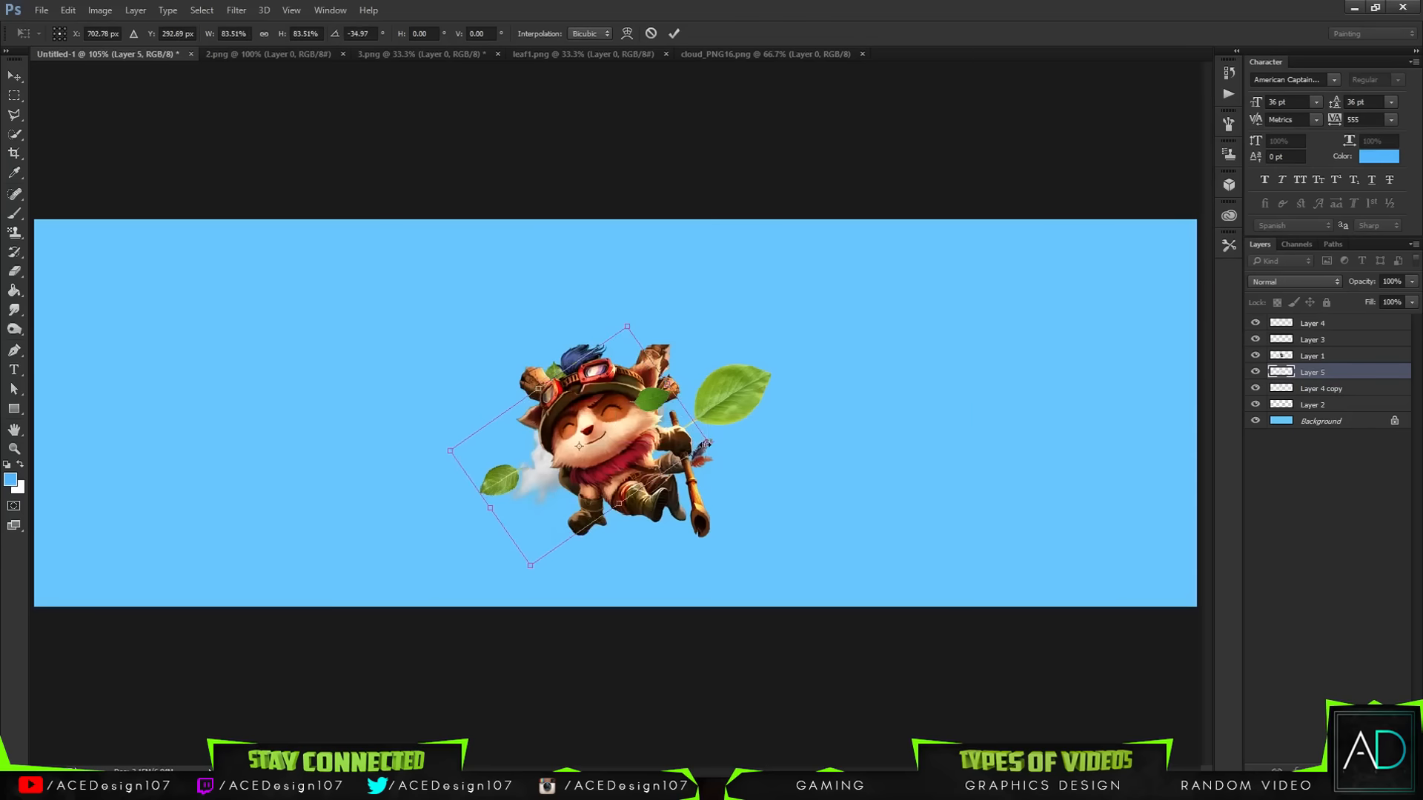
{"action": "left_click_drag", "start_coordinate": [705, 443], "coordinate": [642, 445]}
{"action": "key", "text": "Return"}
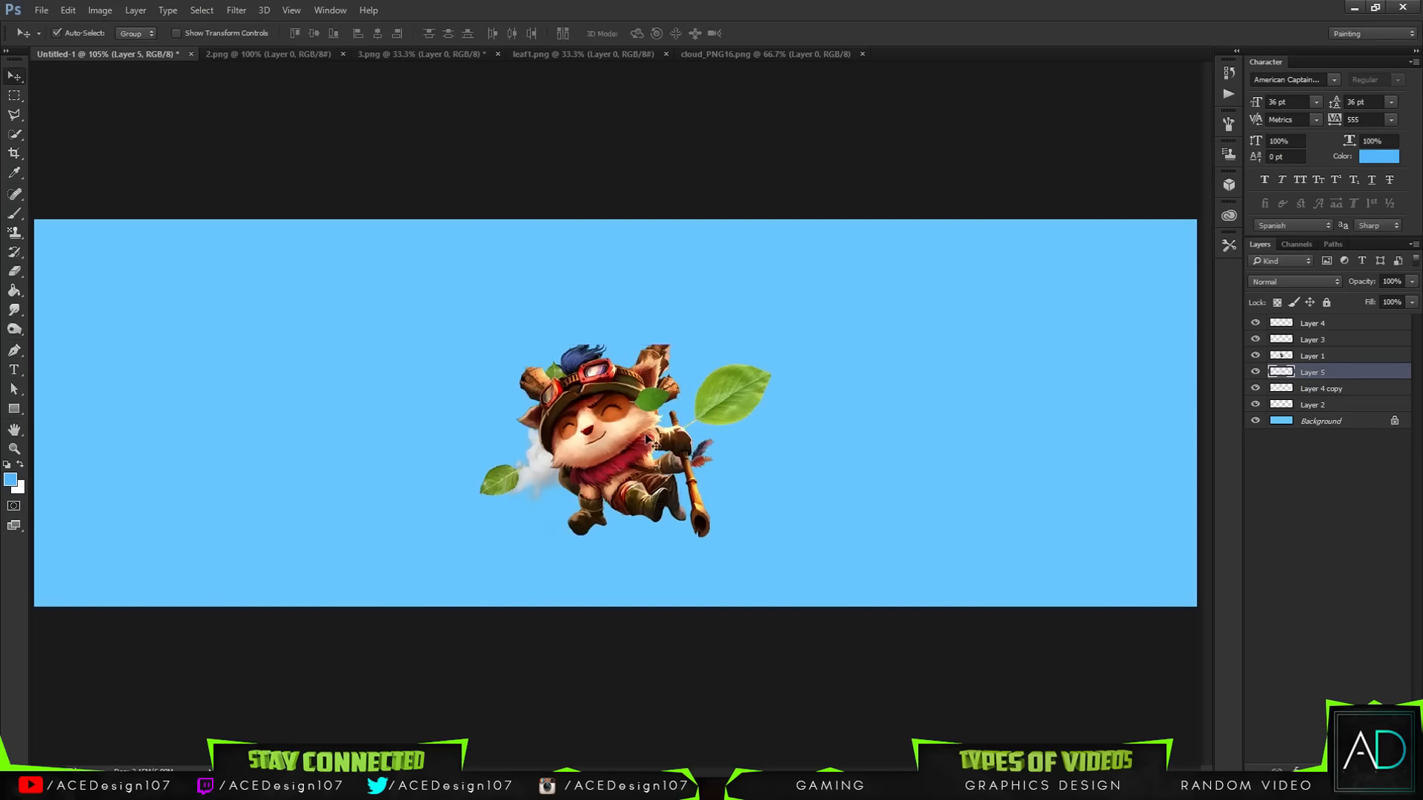
Brighten the cloud with Levels by lowering the white input level and adjusting the midtones.
{"action": "key", "text": "ctrl"}
{"action": "key", "text": "ctrl+l"}
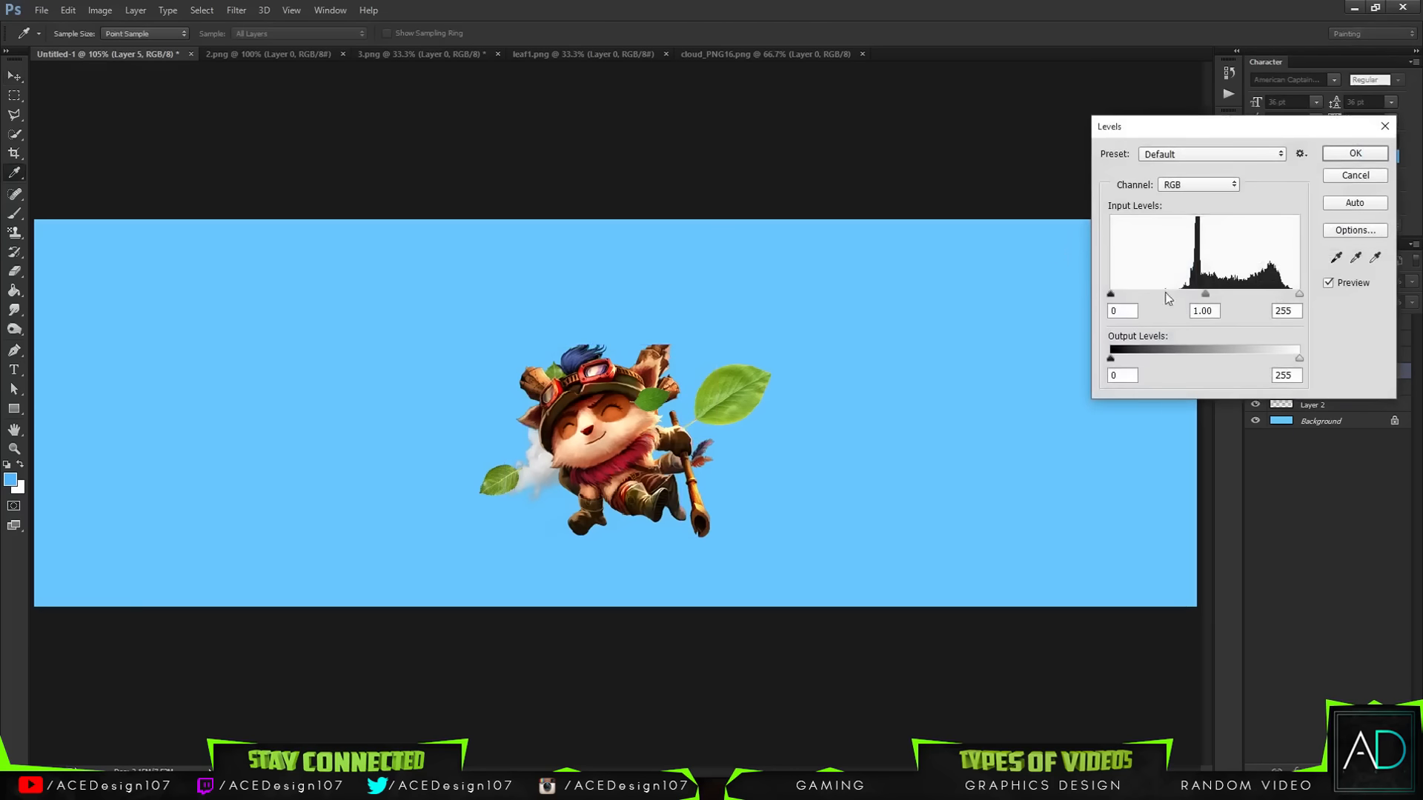
{"action": "left_click_drag", "start_coordinate": [1298, 300], "coordinate": [1282, 307]}
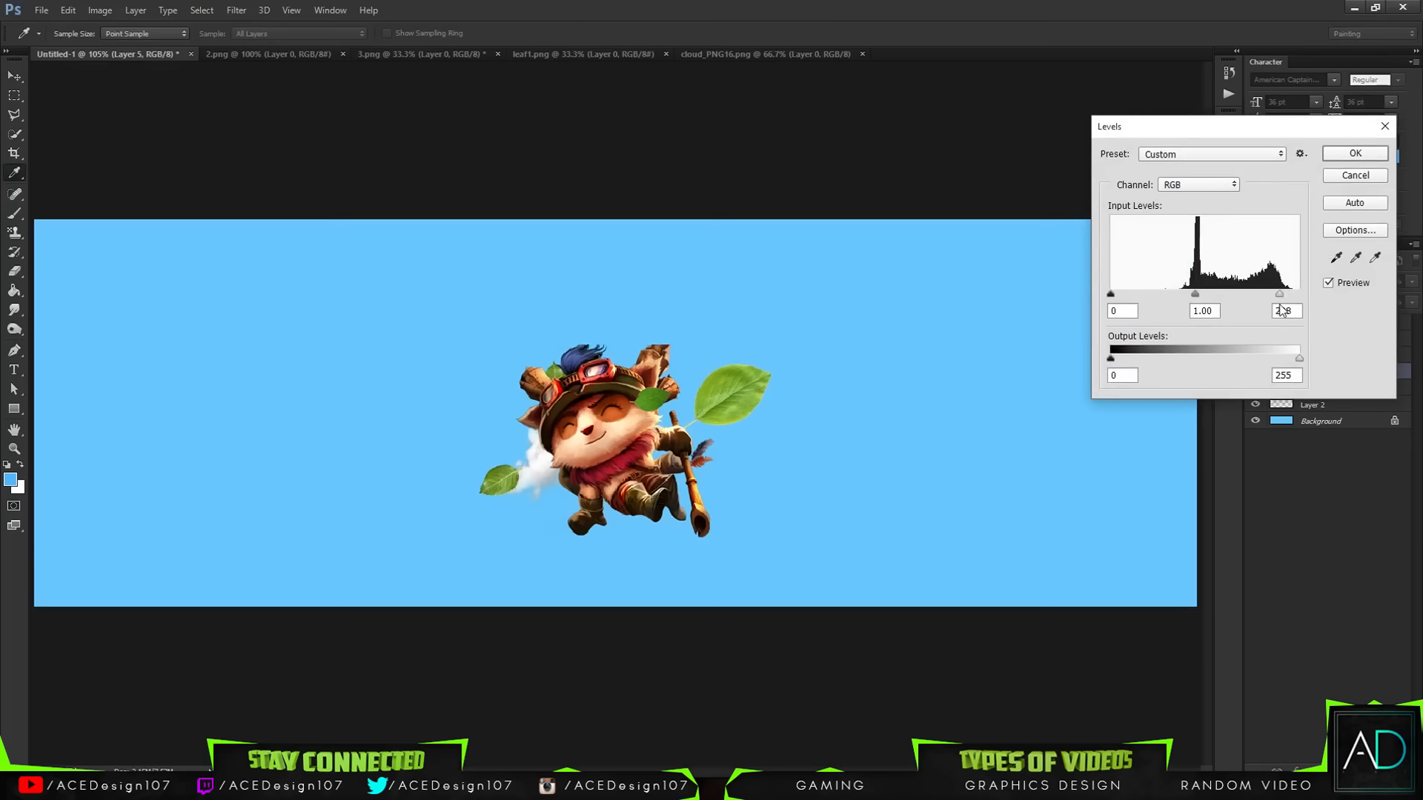
{"action": "double_click", "coordinate": [1281, 310]}
{"action": "mouse_move", "coordinate": [1196, 295]}
{"action": "left_mouse_down"}
{"action": "mouse_move", "coordinate": [1167, 296]}
{"action": "mouse_move", "coordinate": [1226, 298]}
{"action": "mouse_move", "coordinate": [1206, 302]}
{"action": "left_mouse_up"}
{"action": "left_click", "coordinate": [1361, 157]}
Set the Eraser to the 2490 splash tip at 219 px and 56% opacity with pen-pressure opacity, and soften the cloud's edge.
{"action": "key", "text": "b"}
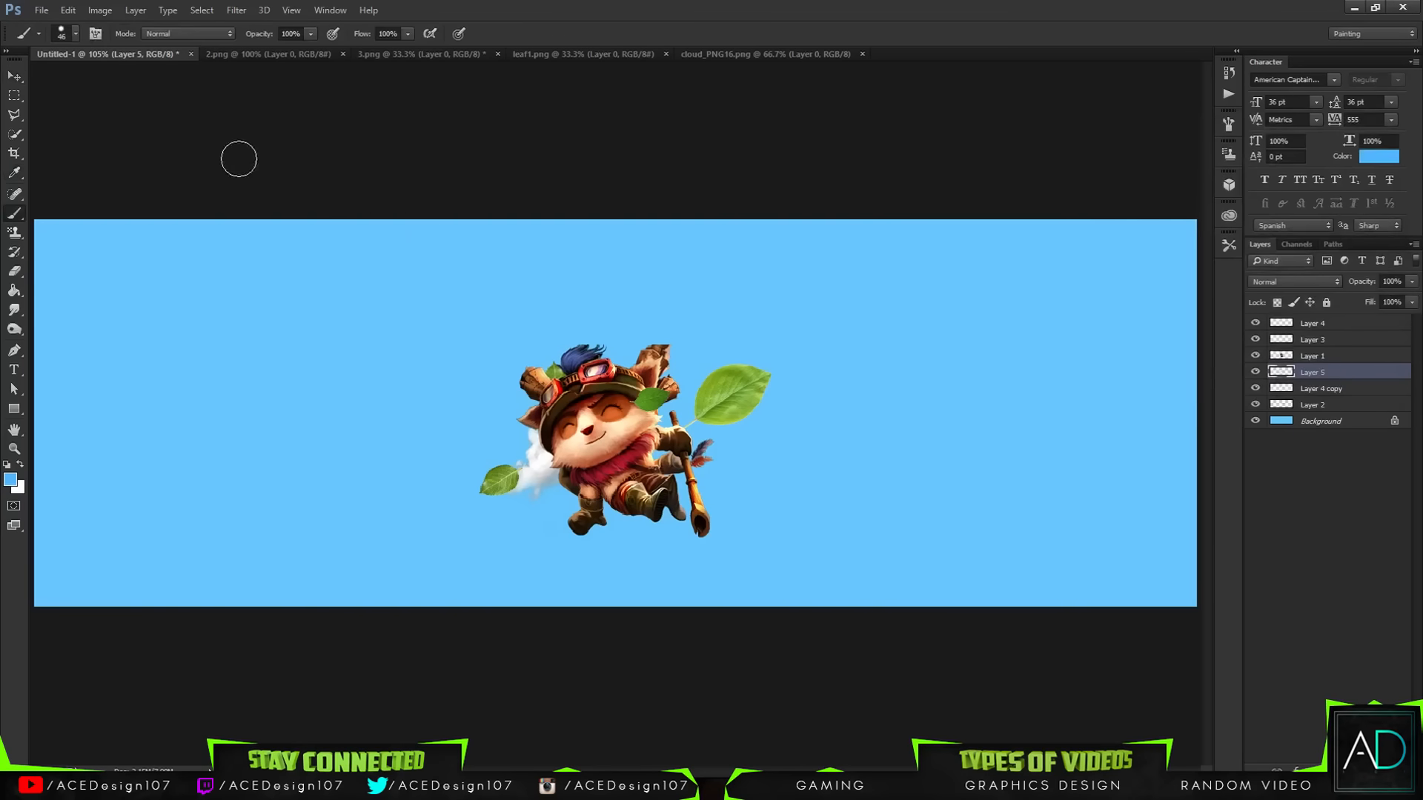
{"action": "left_click", "coordinate": [73, 34]}
{"action": "key", "text": "e"}
{"action": "left_click", "coordinate": [72, 34]}
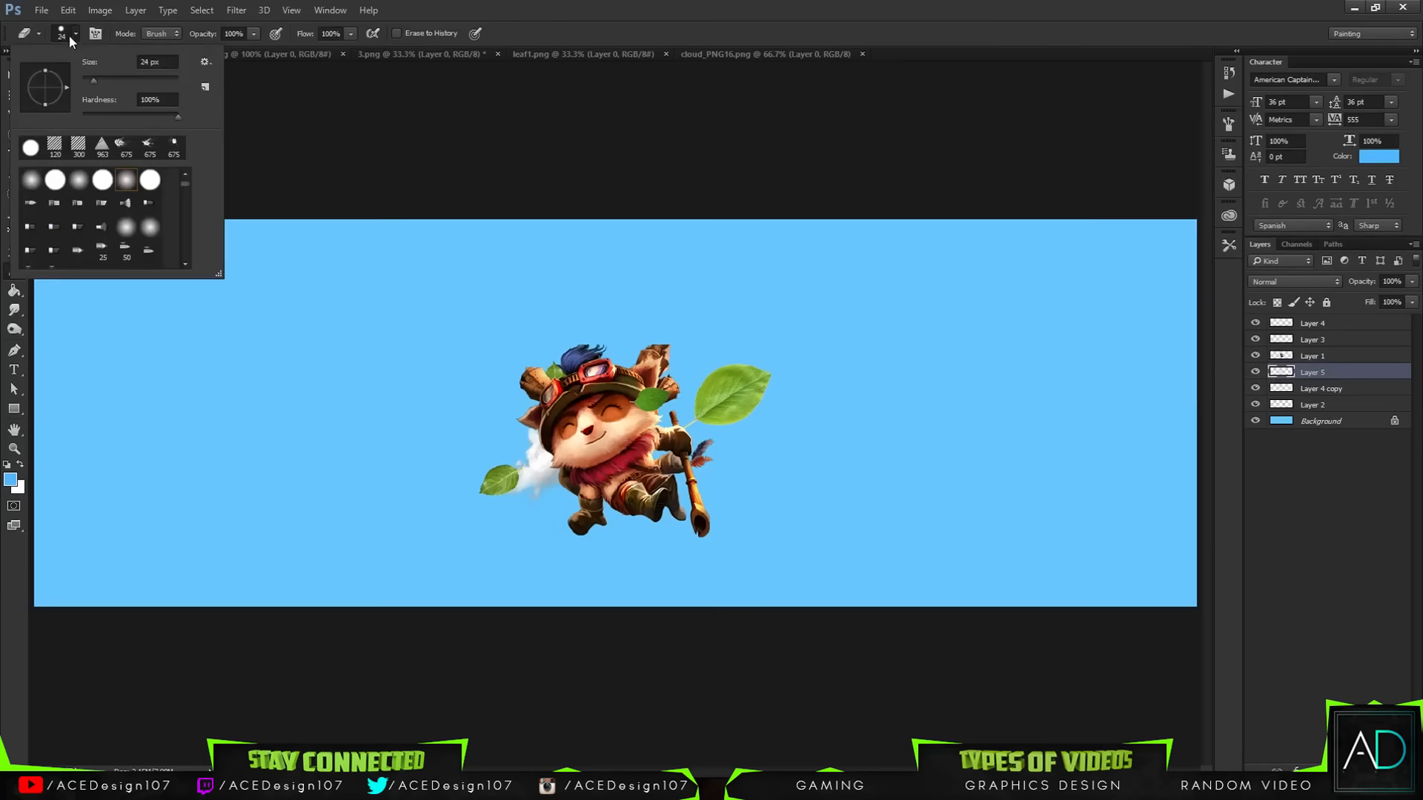
{"action": "left_click_drag", "start_coordinate": [184, 184], "coordinate": [197, 266]}
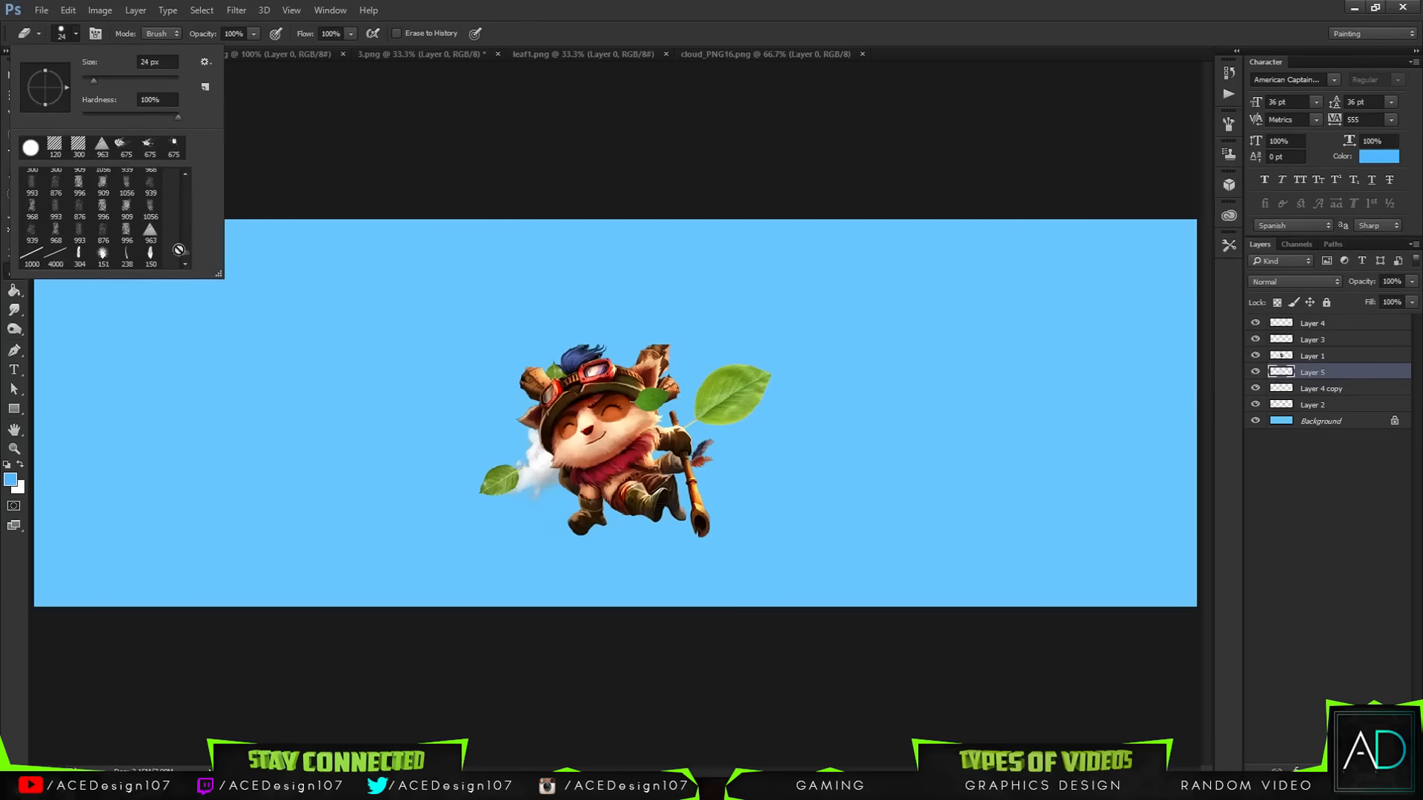
{"action": "scroll", "coordinate": [127, 237], "scroll_direction": "up", "scroll_amount": 5}
{"action": "left_click", "coordinate": [151, 222]}
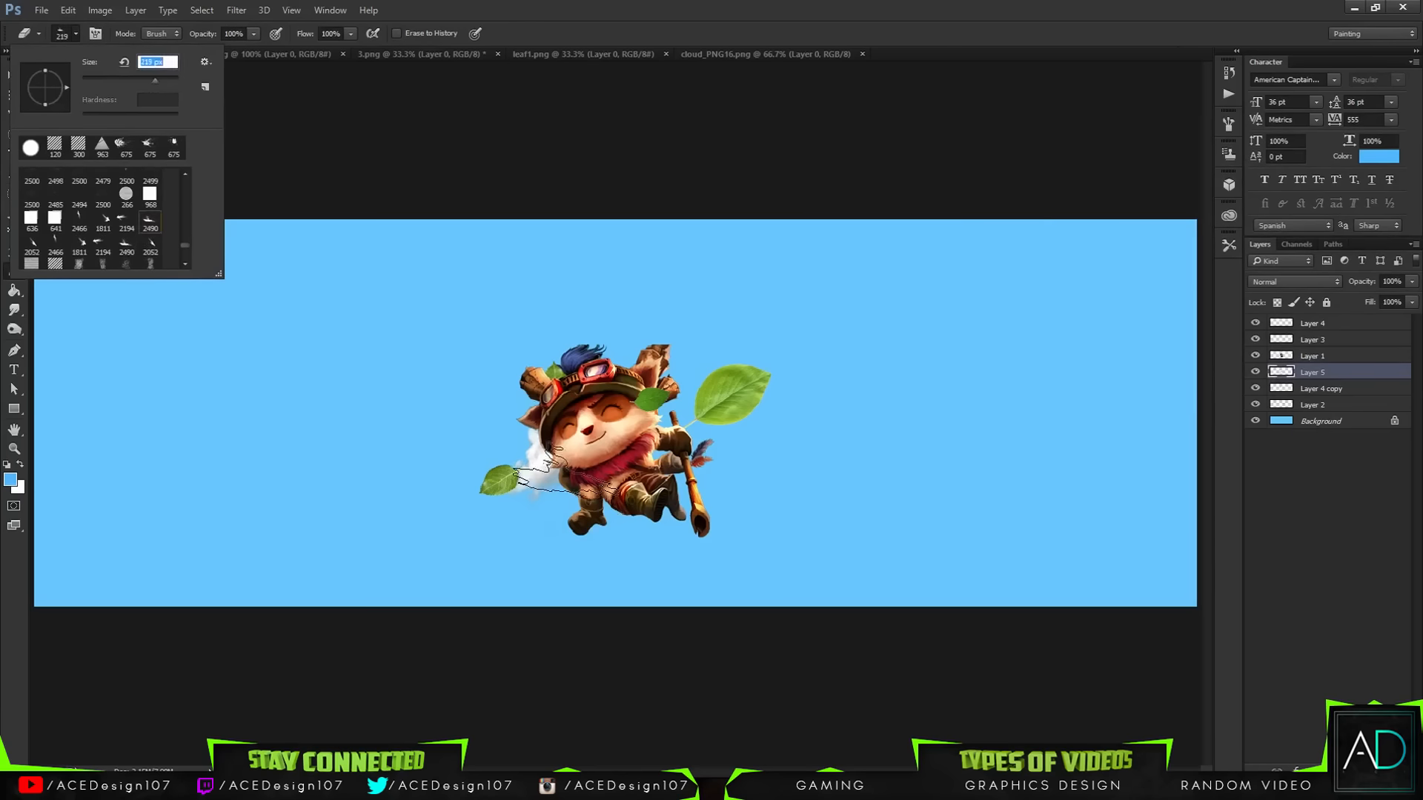
{"action": "key", "text": "Return"}
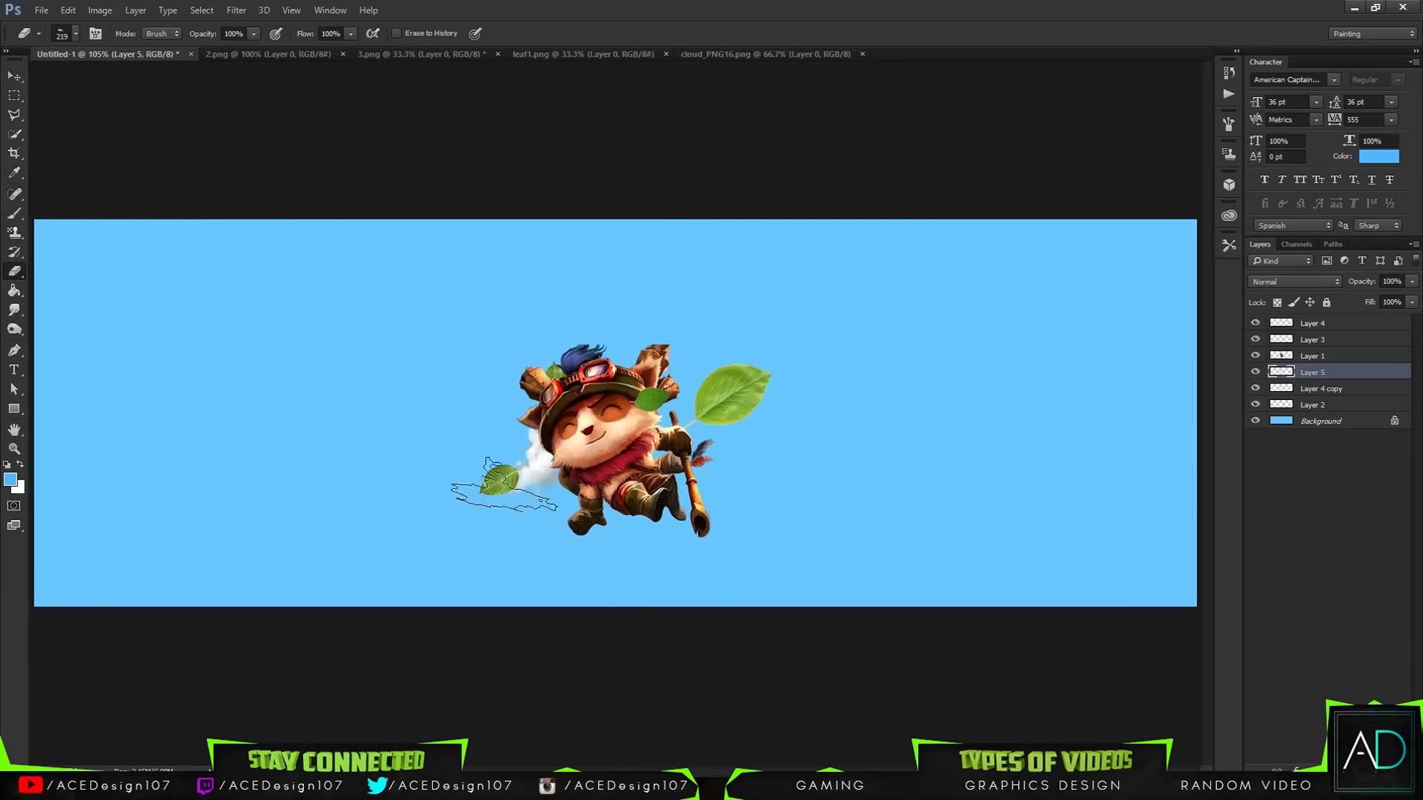
{"action": "left_click", "coordinate": [75, 34]}
{"action": "left_click", "coordinate": [276, 33]}
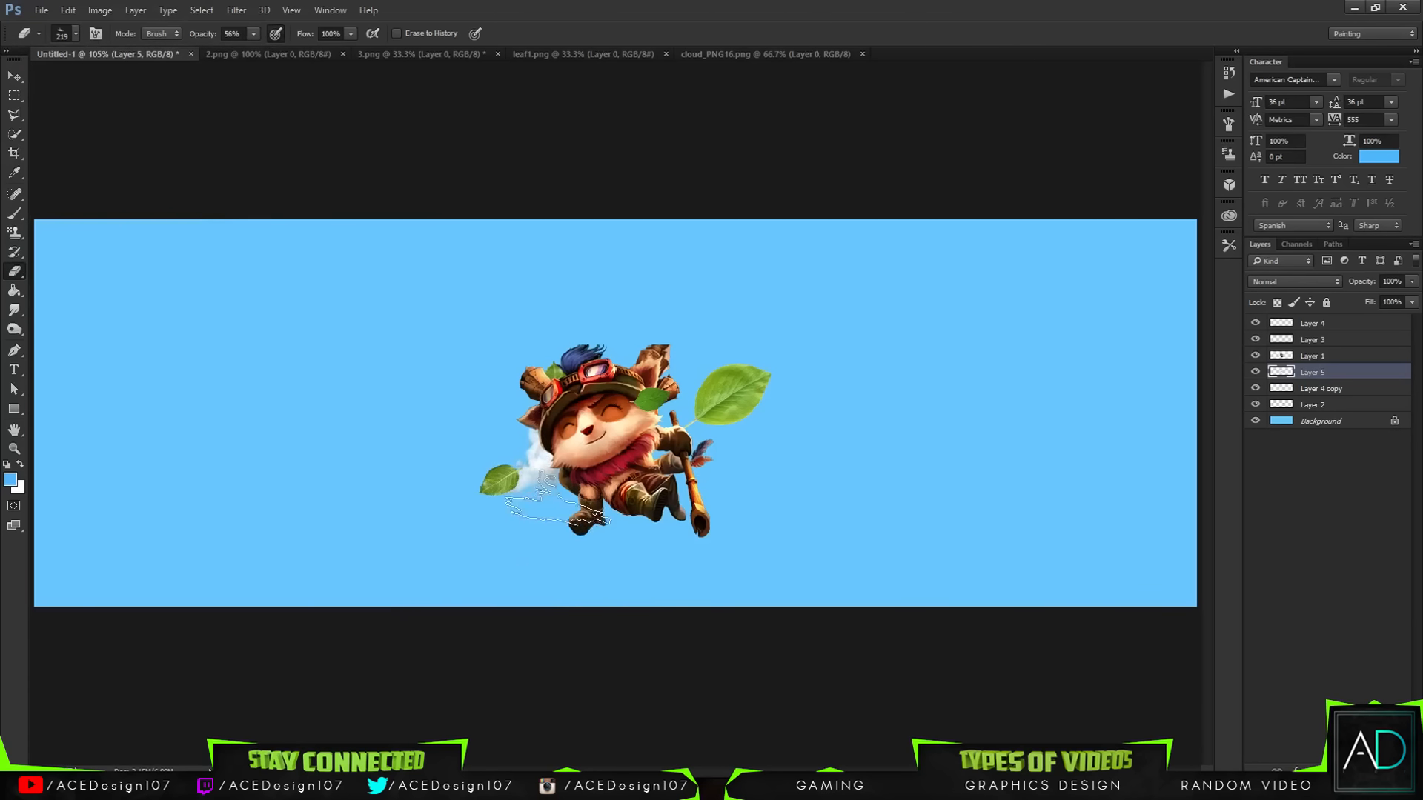
{"action": "key", "text": "v"}
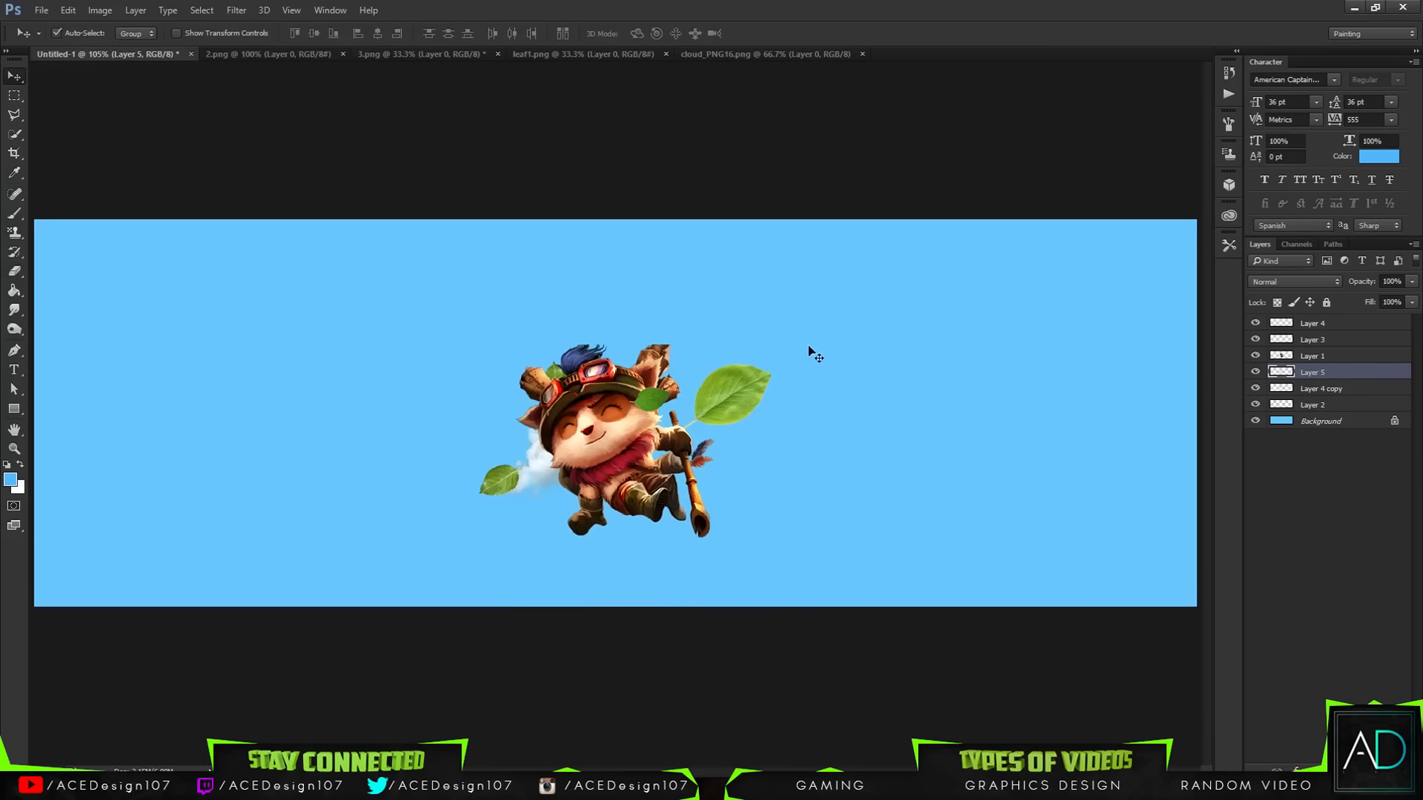
Set the Type tool's font to Code Bold Regular and its text colour to white (ffffff).
{"action": "key", "text": "t"}
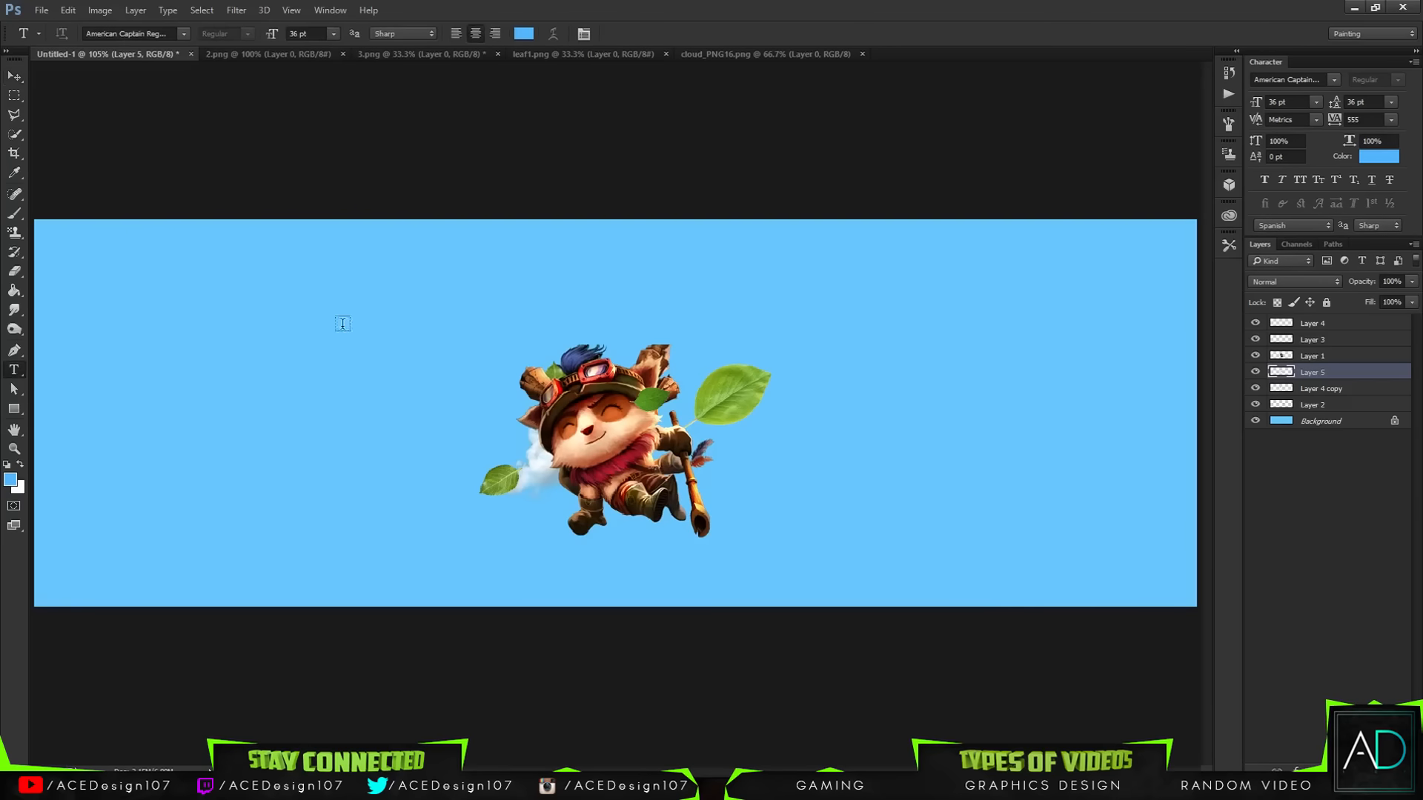
{"action": "left_click", "coordinate": [110, 34]}
{"action": "type", "text": "COde"}
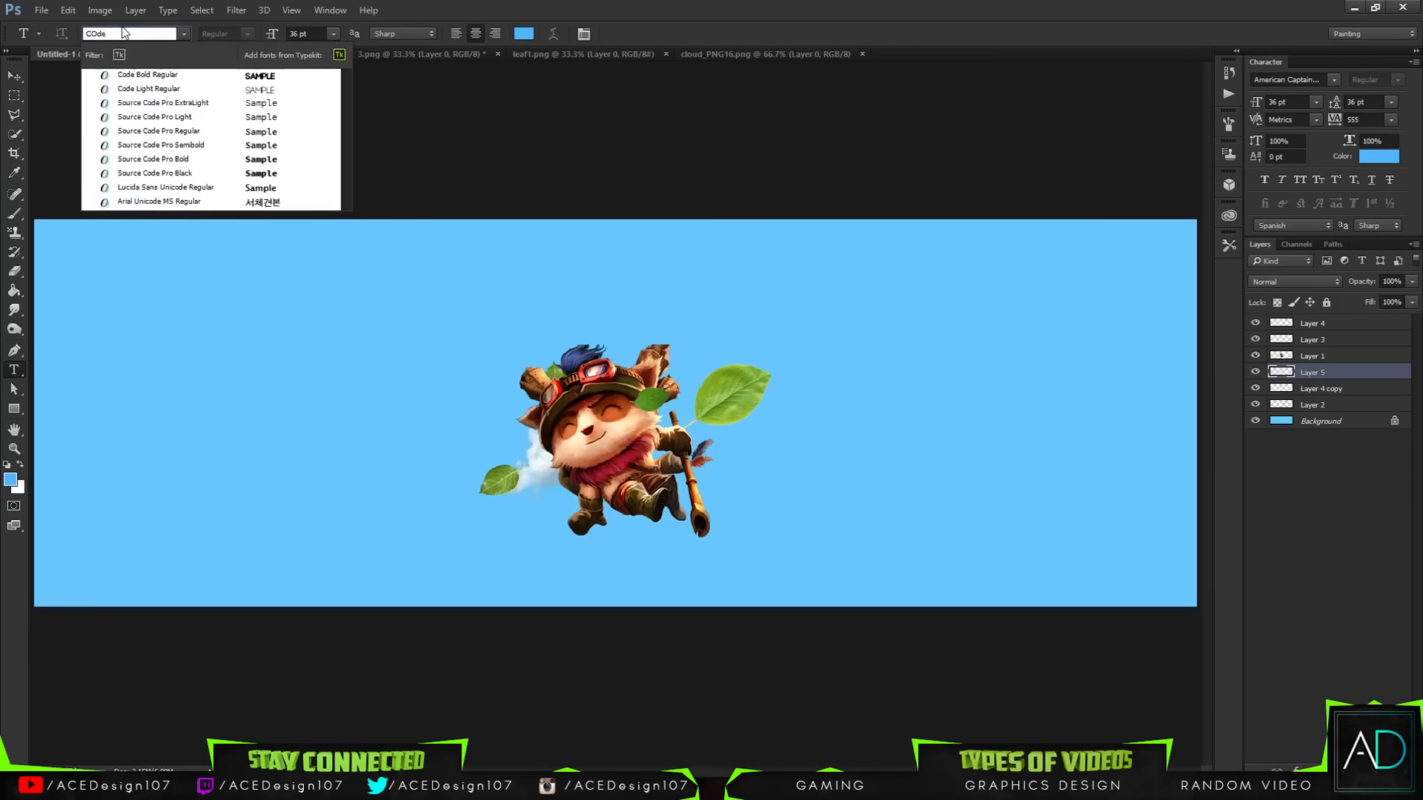
{"action": "key", "text": "Return"}
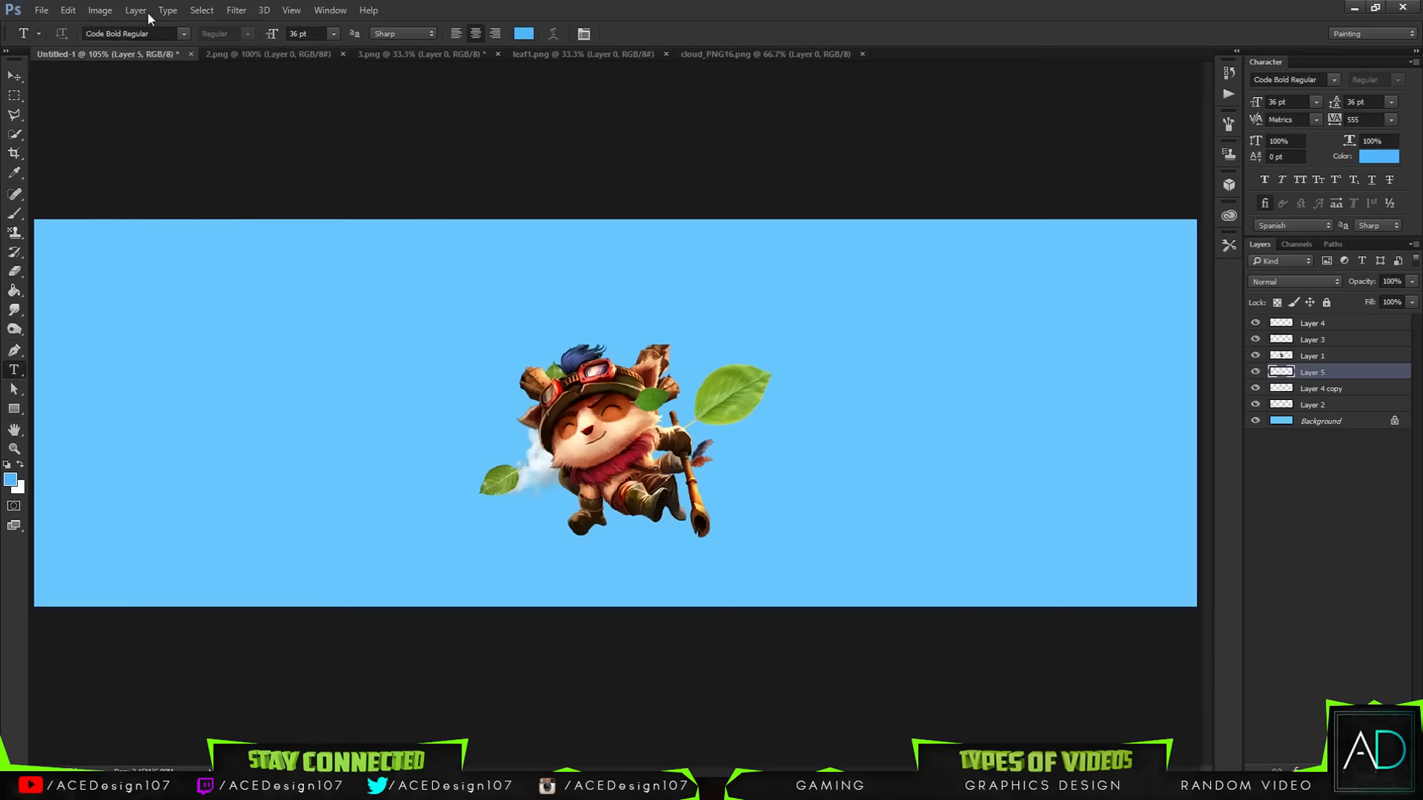
{"action": "left_click", "coordinate": [523, 33]}
{"action": "left_click", "coordinate": [786, 195]}
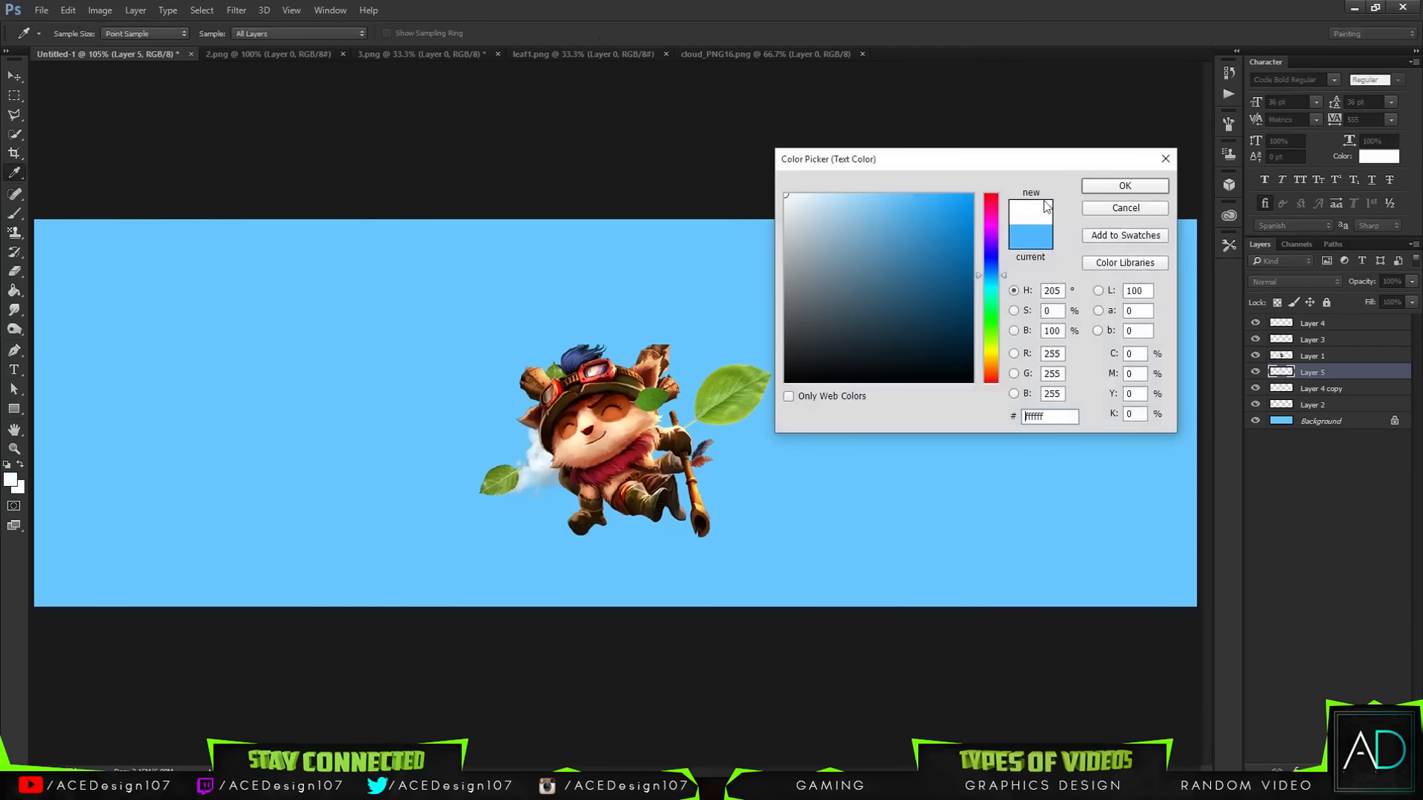
{"action": "left_click", "coordinate": [1124, 185]}
Add the text ACE DESIGN on two lines, left-align it and place it beside the character, partly behind the blowgun.
{"action": "left_click", "coordinate": [485, 287]}
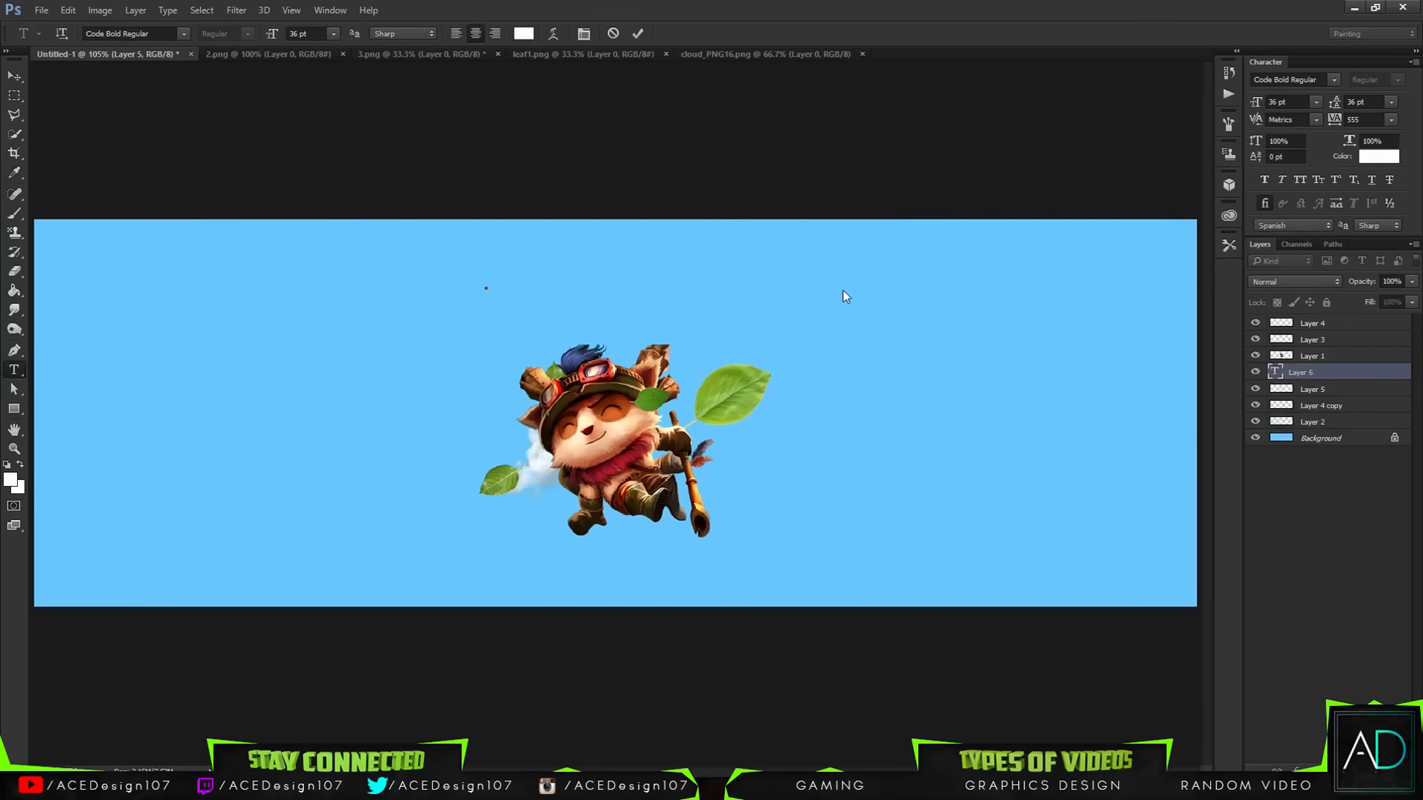
{"action": "type", "text": "ACE "}
{"action": "type", "text": "DESIGN"}
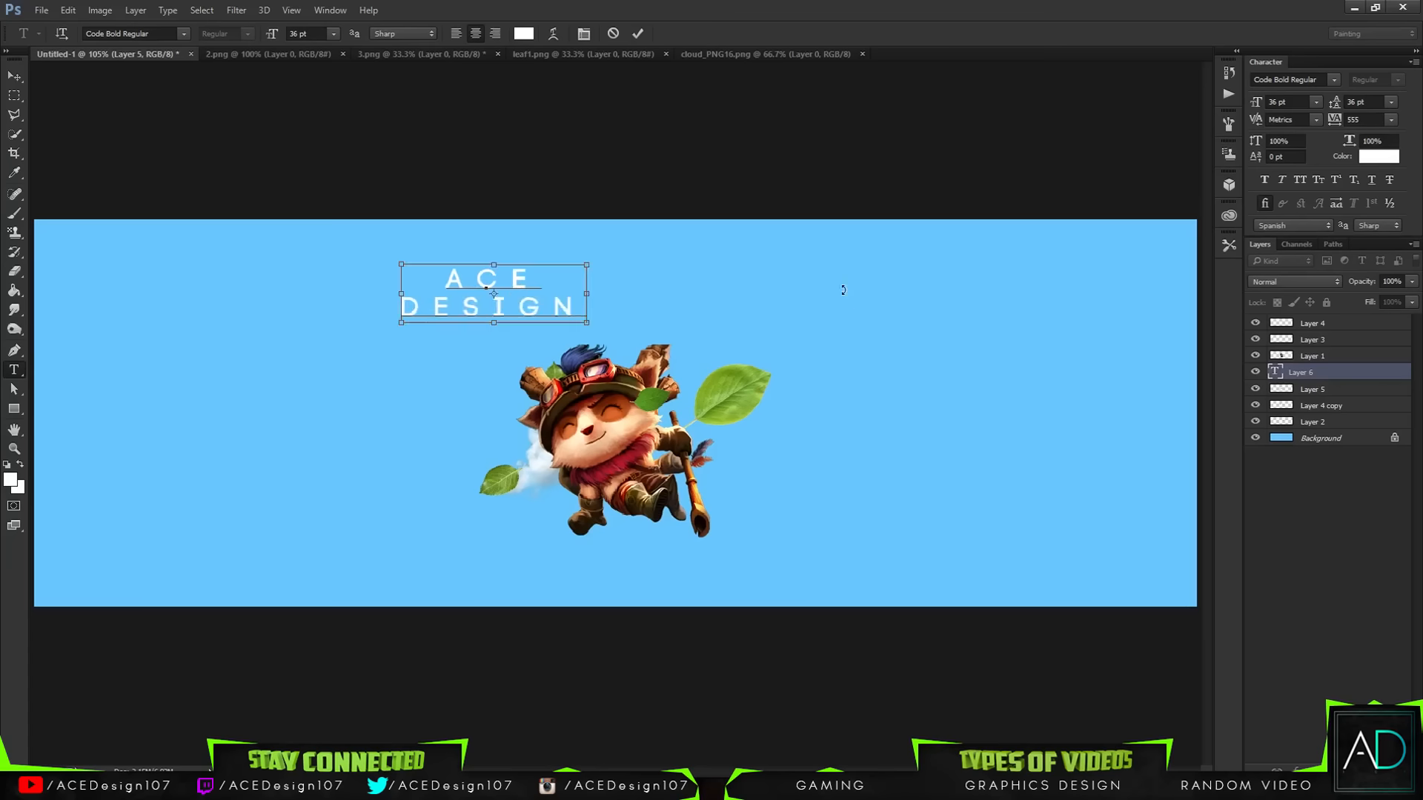
{"action": "key", "text": "ctrl+a"}
{"action": "key", "text": "ctrl+shift+l"}
{"action": "left_click", "coordinate": [637, 34]}
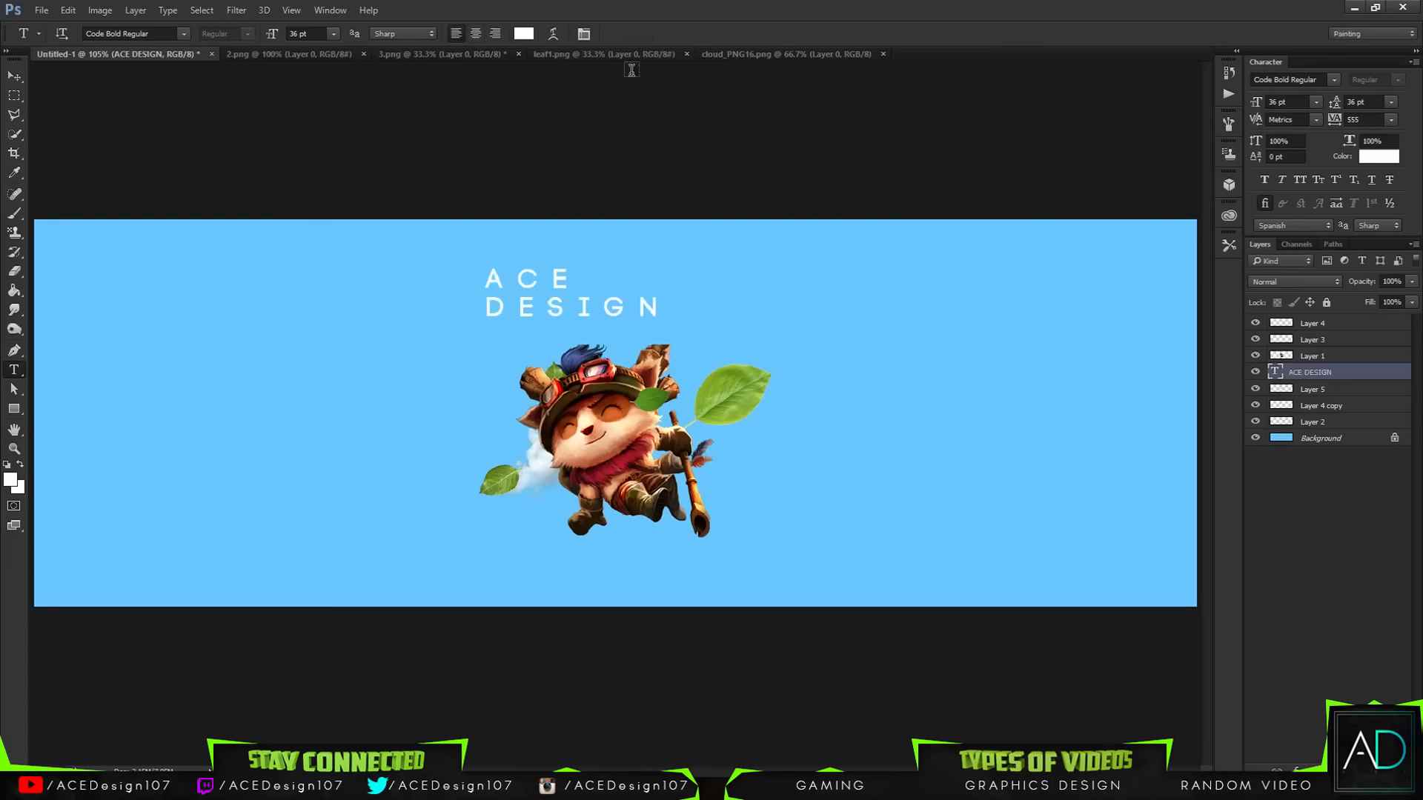
{"action": "key", "text": "ctrl+t"}
{"action": "left_click_drag", "start_coordinate": [557, 312], "coordinate": [756, 459]}
{"action": "key", "text": "Return"}
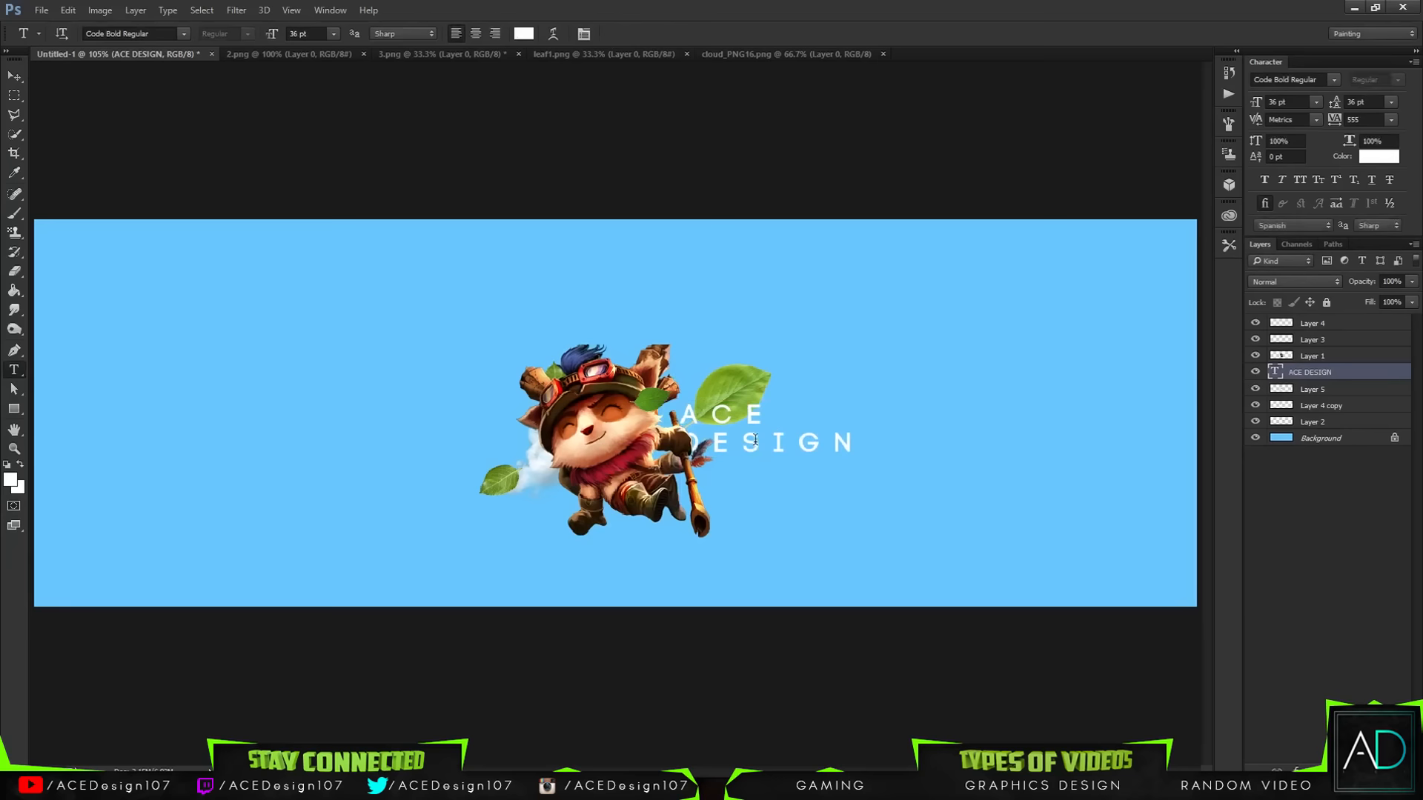
Set the tracking of the whole ACE DESIGN text to 0.
{"action": "left_click", "coordinate": [755, 440]}
{"action": "key", "text": "ctrl+a"}
{"action": "left_click", "coordinate": [1392, 120]}
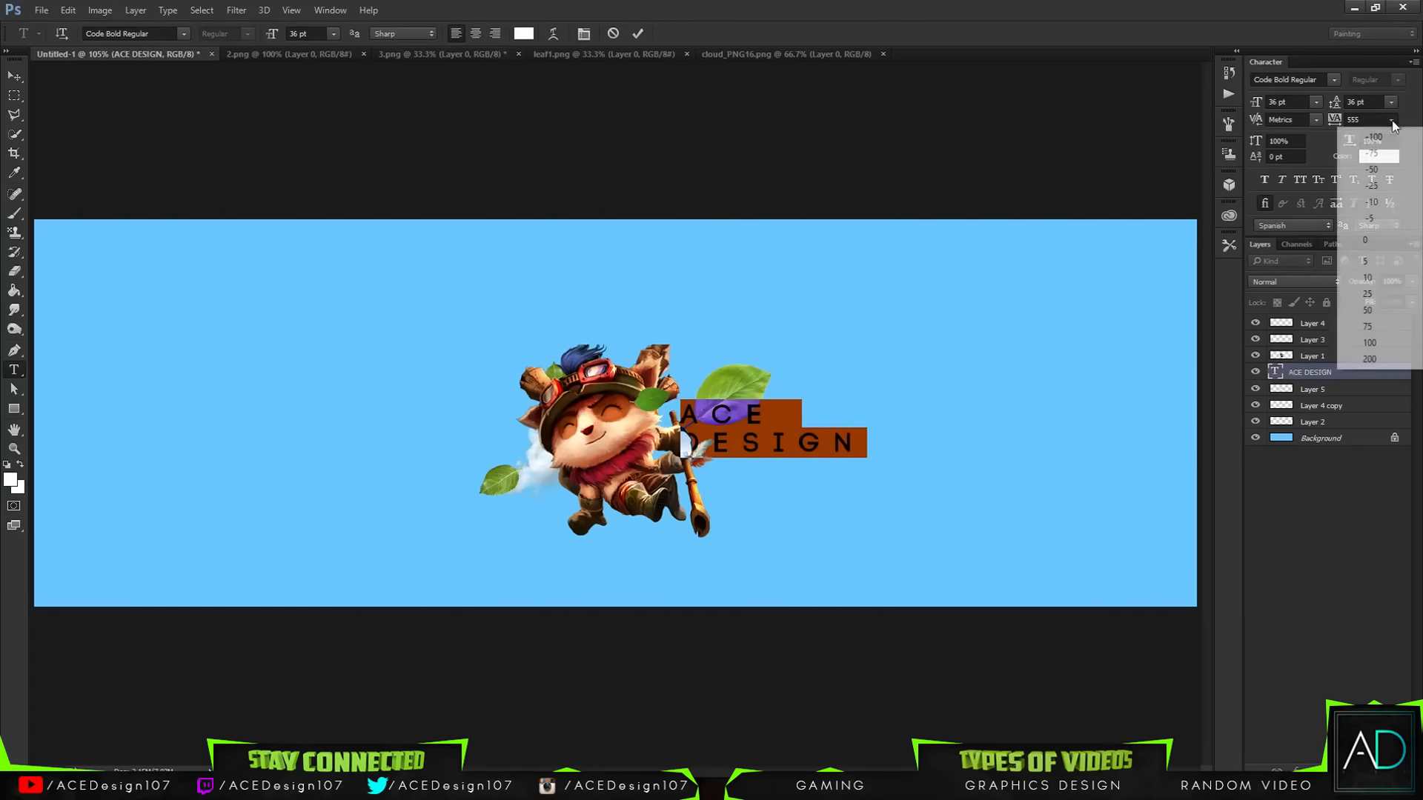
{"action": "left_click", "coordinate": [1364, 239]}
{"action": "left_click", "coordinate": [637, 33]}
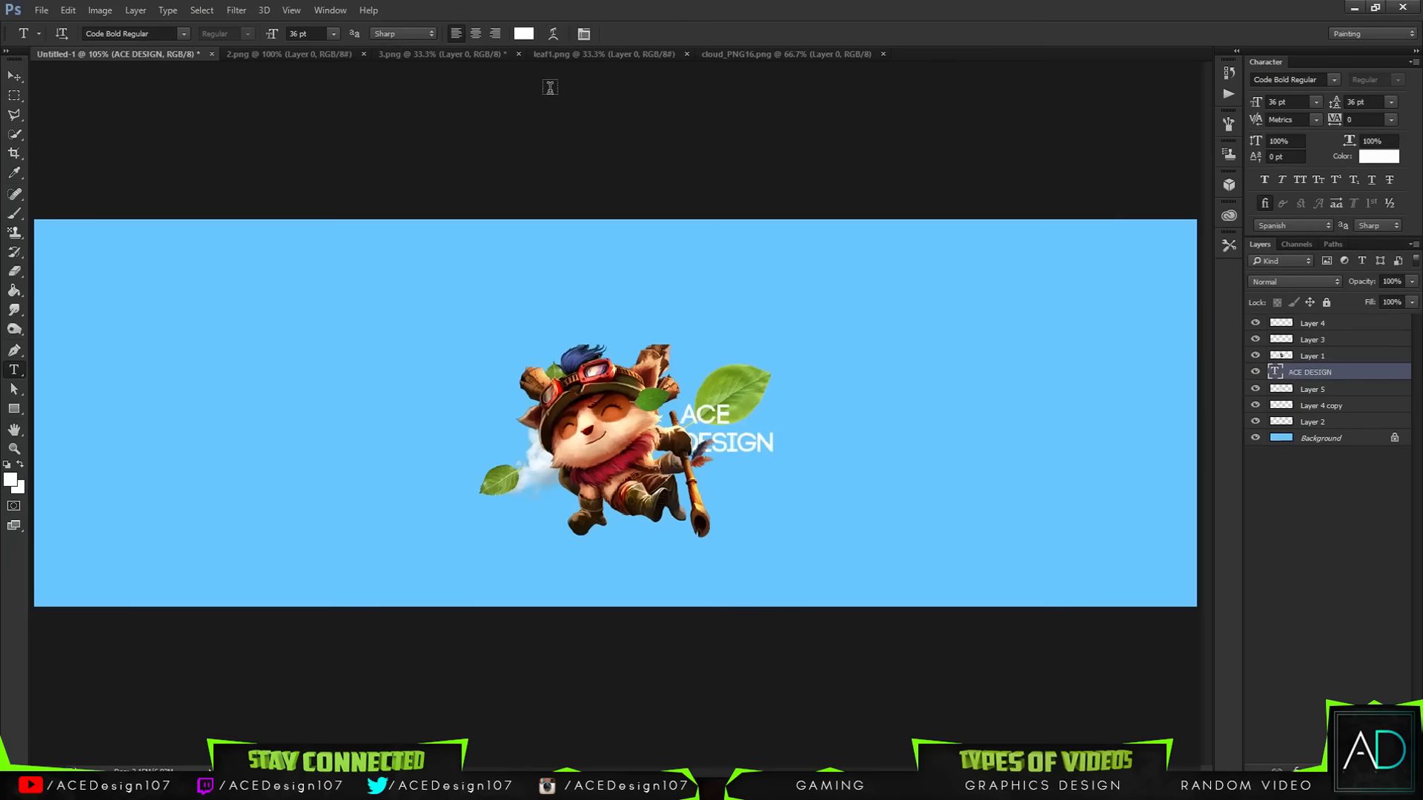
Set the anti-aliasing of the ACE DESIGN text to Smooth.
{"action": "key", "text": "v"}
{"action": "key", "text": "t"}
{"action": "left_click", "coordinate": [184, 33]}
{"action": "left_click", "coordinate": [199, 32]}
{"action": "left_click", "coordinate": [386, 34]}
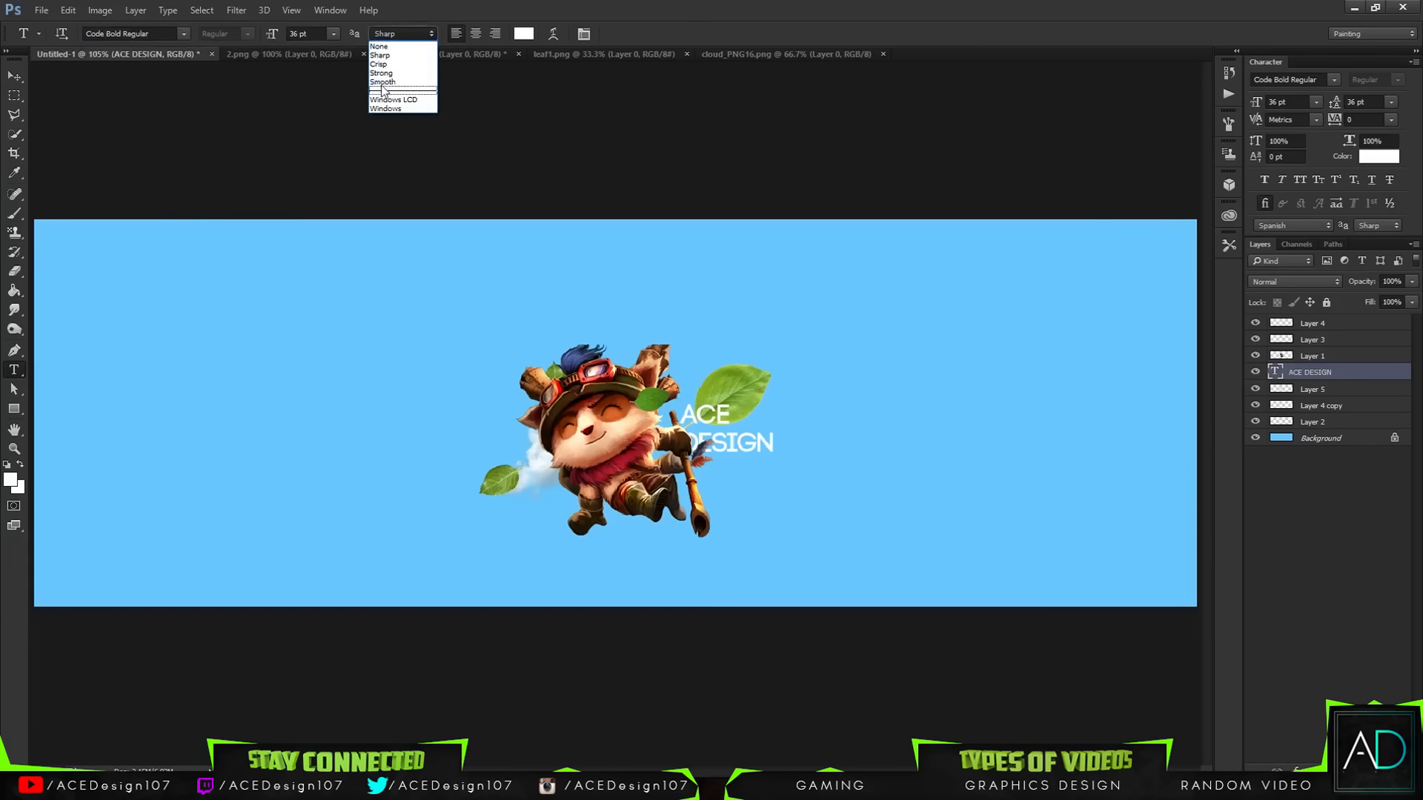
{"action": "left_click", "coordinate": [188, 34]}
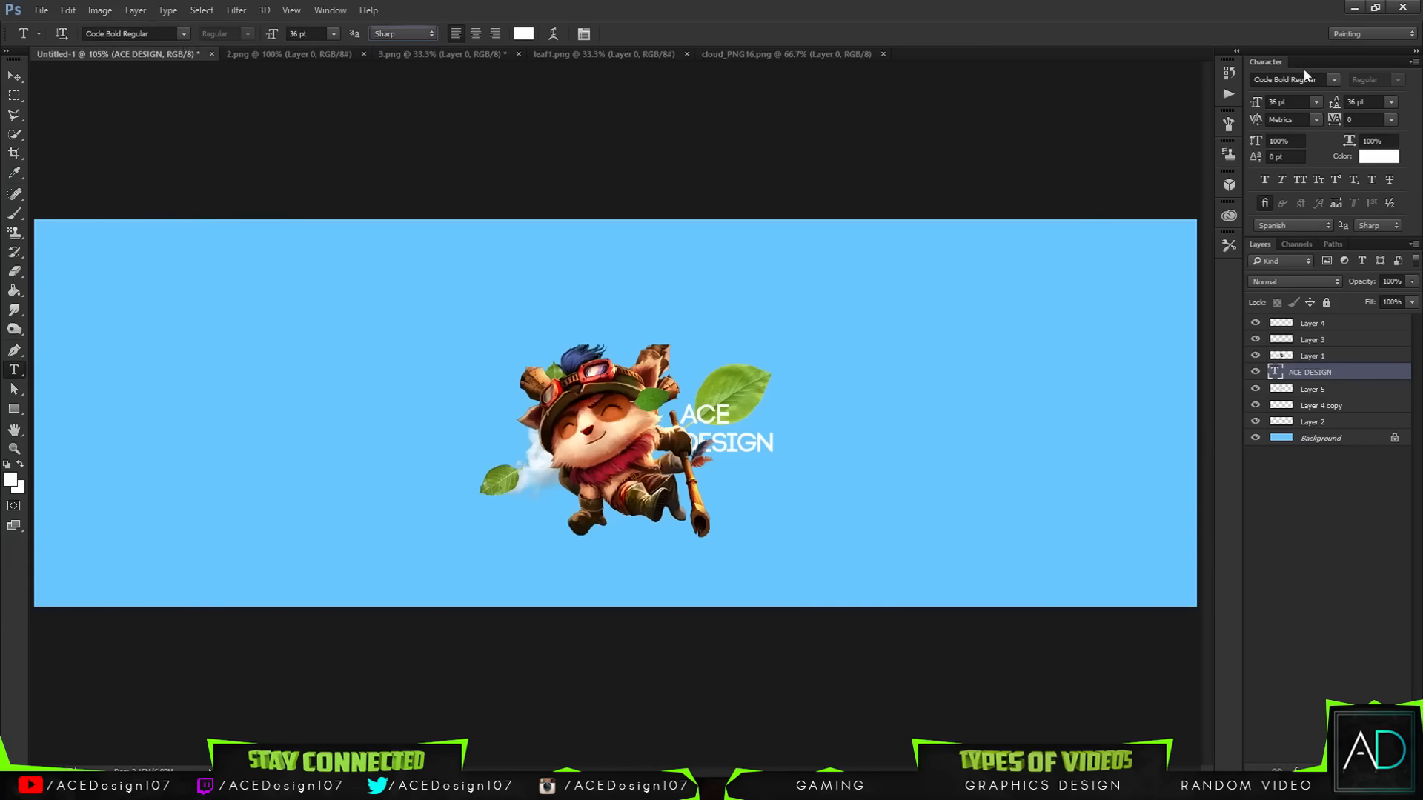
{"action": "left_click", "coordinate": [1372, 226]}
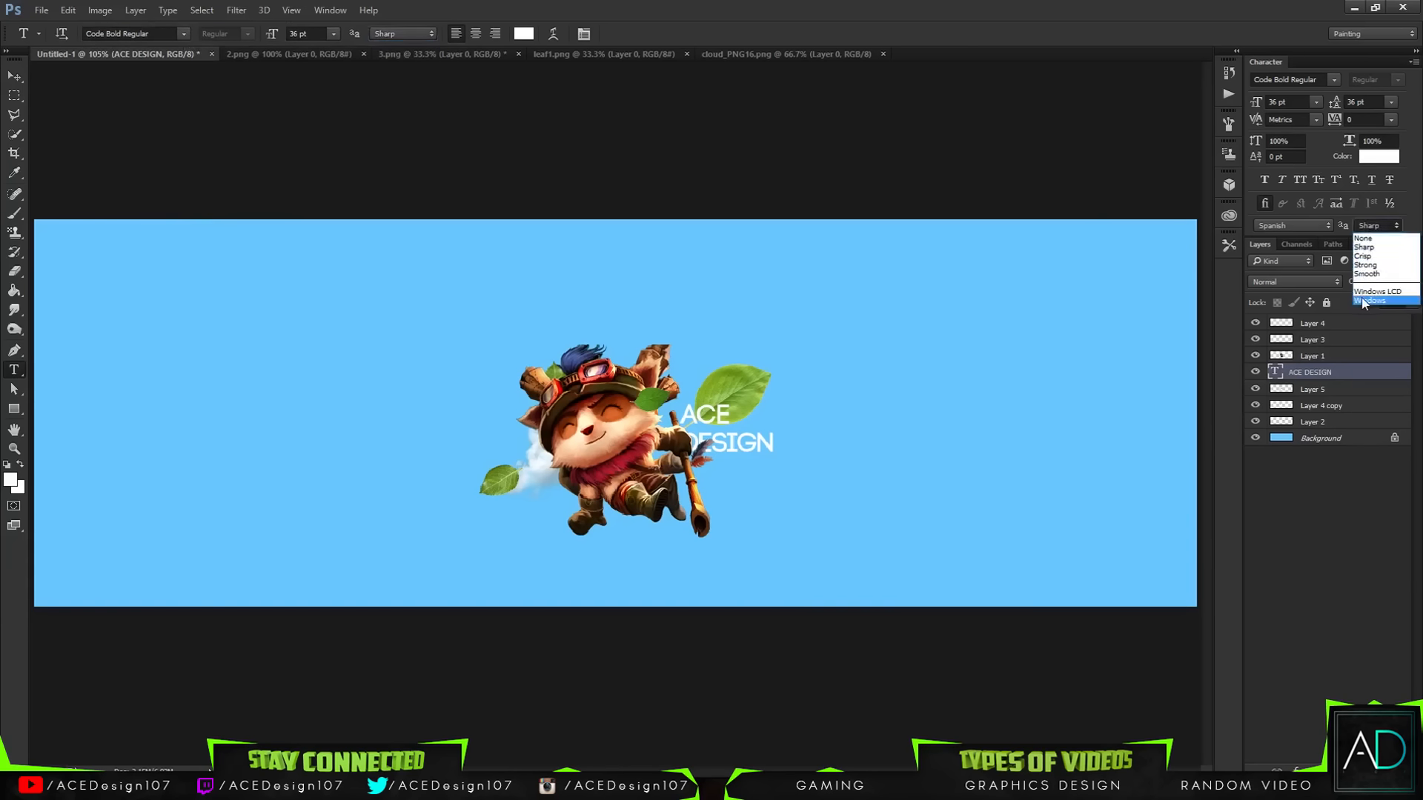
{"action": "left_click", "coordinate": [1371, 279]}
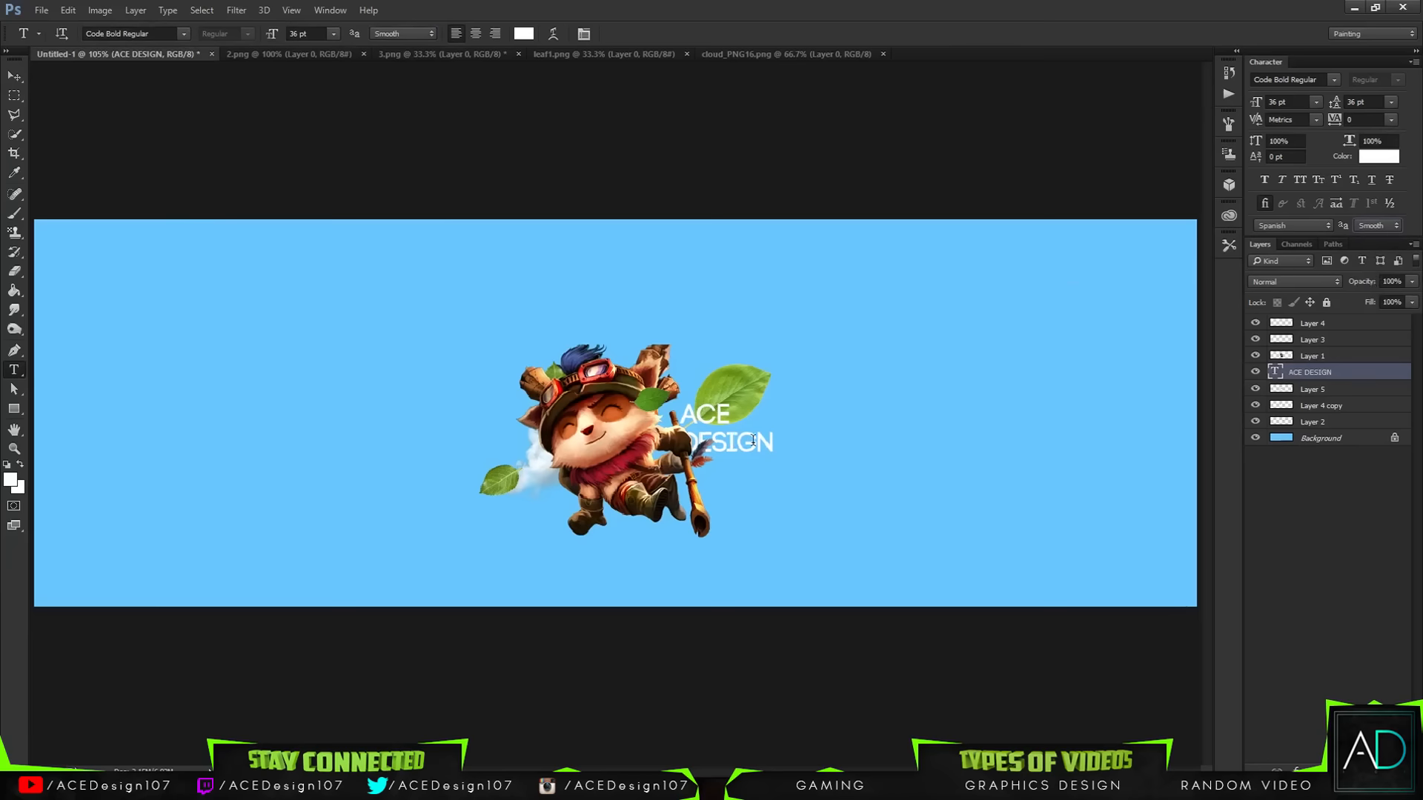
Enlarge the ACE DESIGN text to about 66 pt, keeping it beside the character and partly behind the blowgun.
{"action": "key", "text": "ctrl+t"}
{"action": "left_click_drag", "start_coordinate": [773, 459], "coordinate": [809, 457]}
{"action": "key", "text": "Return"}
{"action": "key", "text": "ctrl+t"}
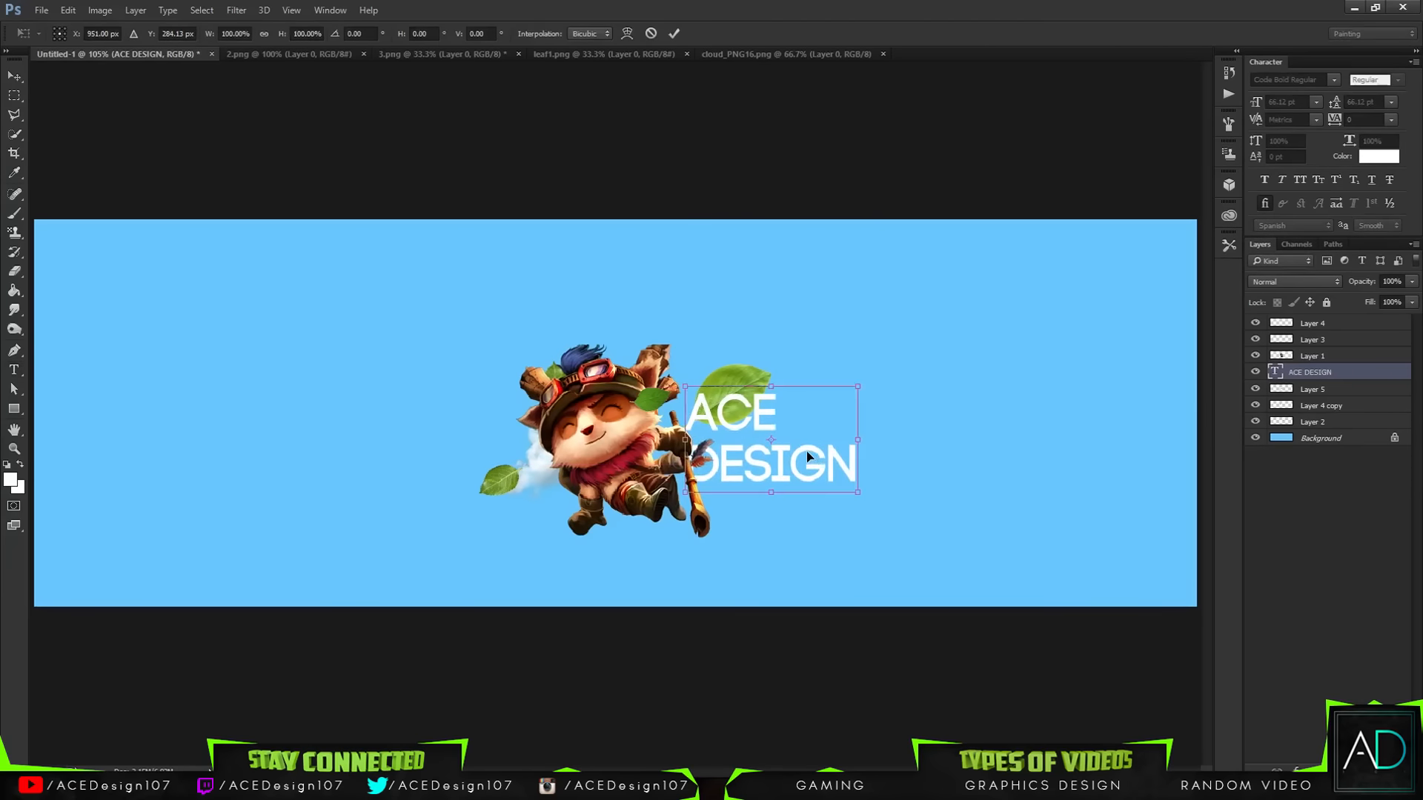
{"action": "key", "text": "Return"}
Try several leading values on the whole ACE DESIGN text and apply 48 pt.
{"action": "key", "text": "t"}
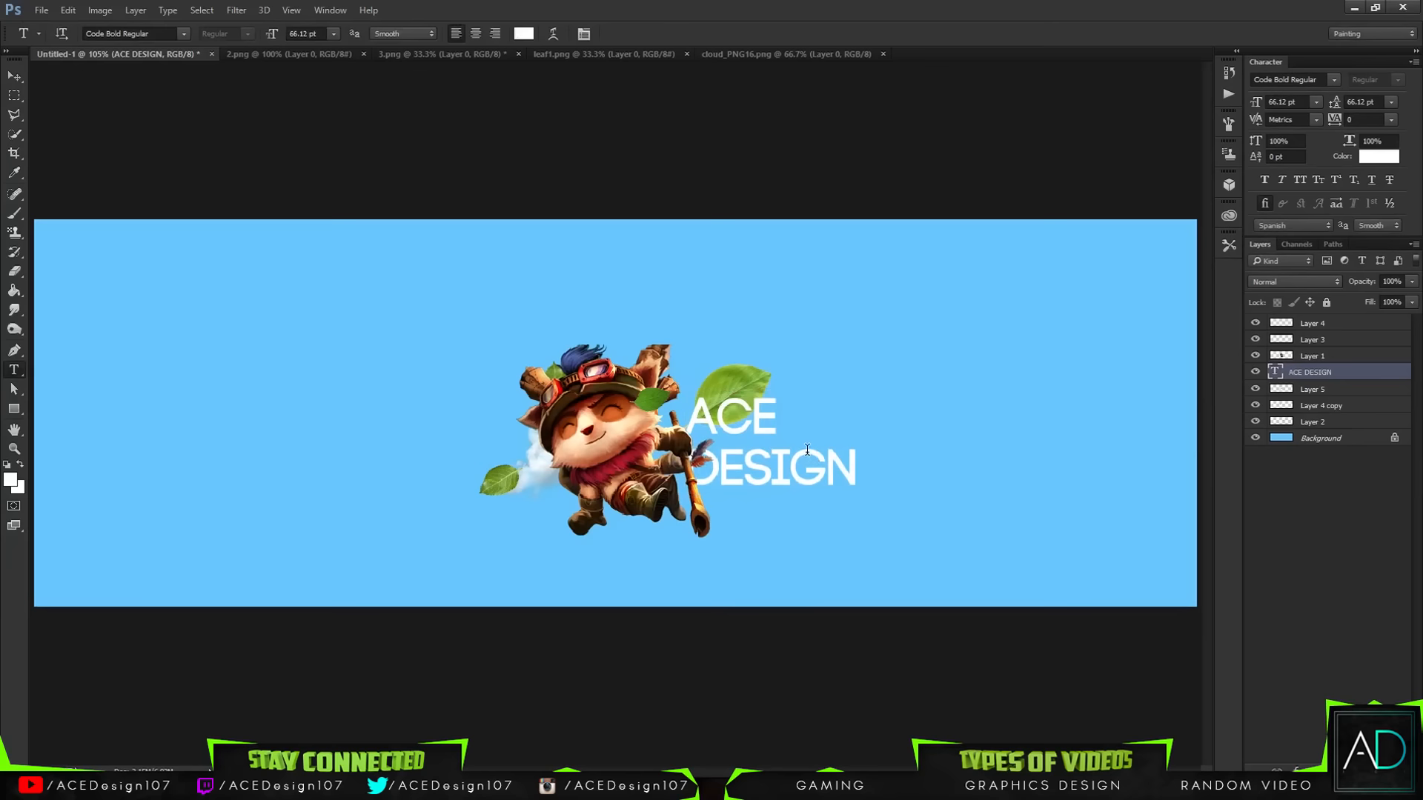
{"action": "left_click", "coordinate": [807, 450]}
{"action": "key", "text": "ctrl+a"}
{"action": "left_click", "coordinate": [1390, 102]}
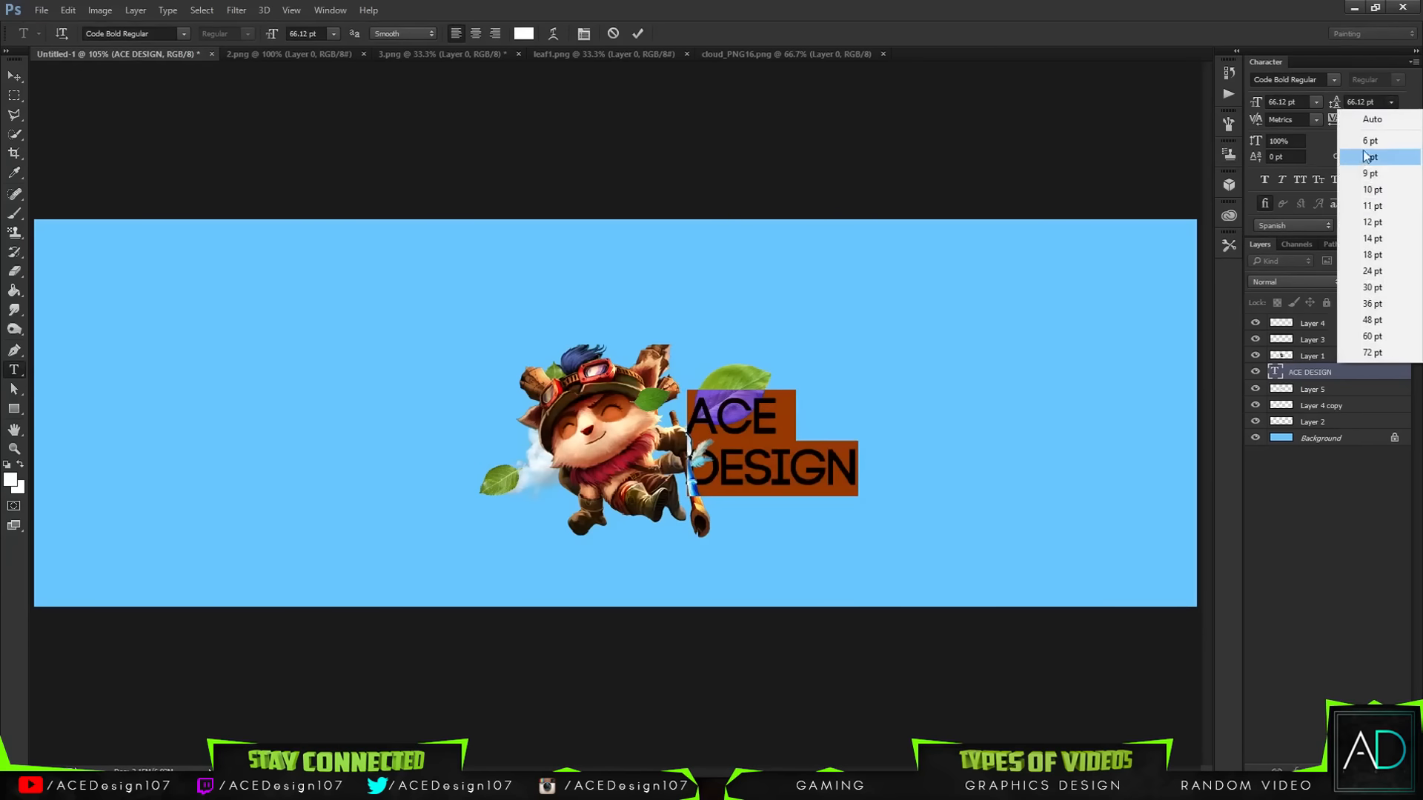
{"action": "left_click", "coordinate": [1371, 140]}
{"action": "left_click", "coordinate": [1391, 101]}
{"action": "left_click", "coordinate": [1371, 255]}
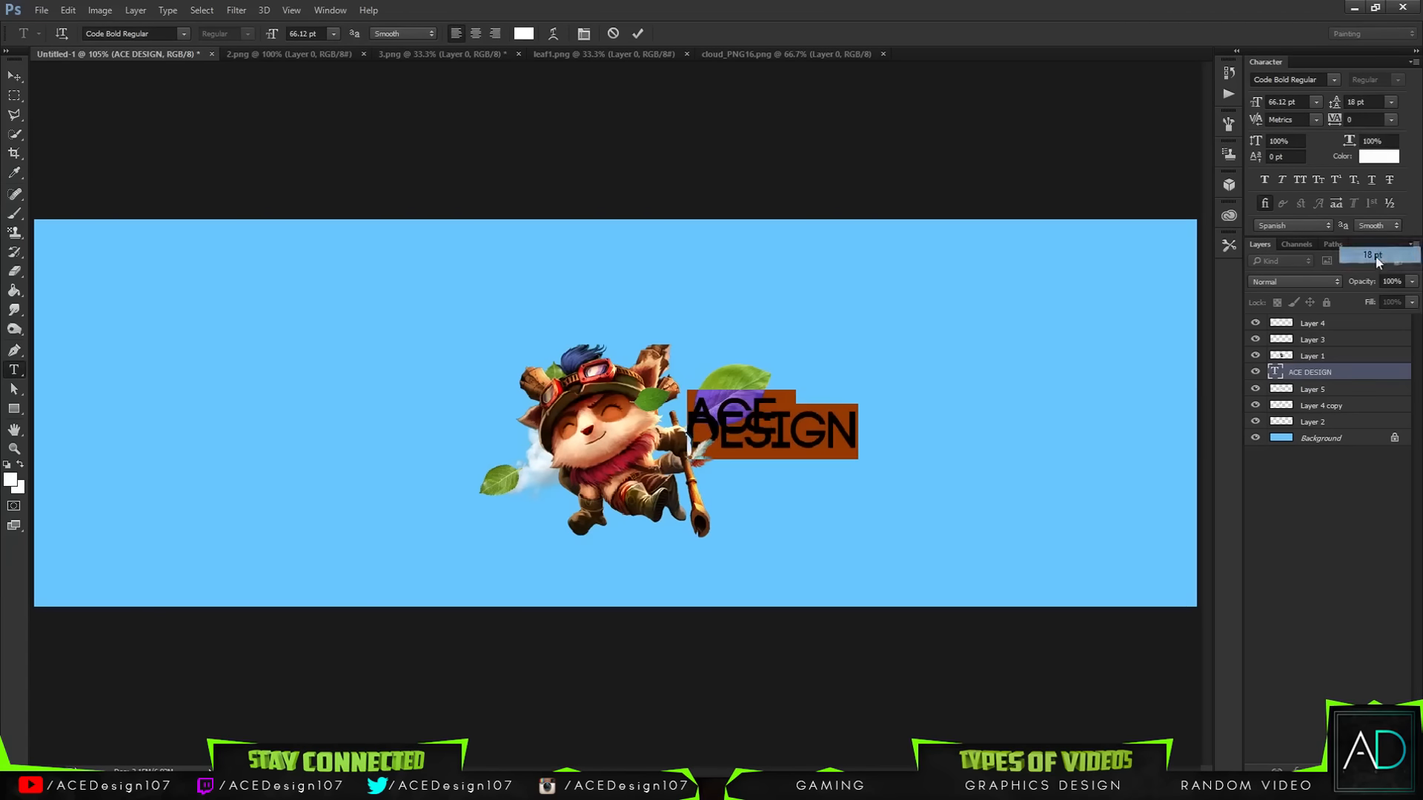
{"action": "left_click", "coordinate": [1391, 102]}
{"action": "left_click", "coordinate": [1371, 335]}
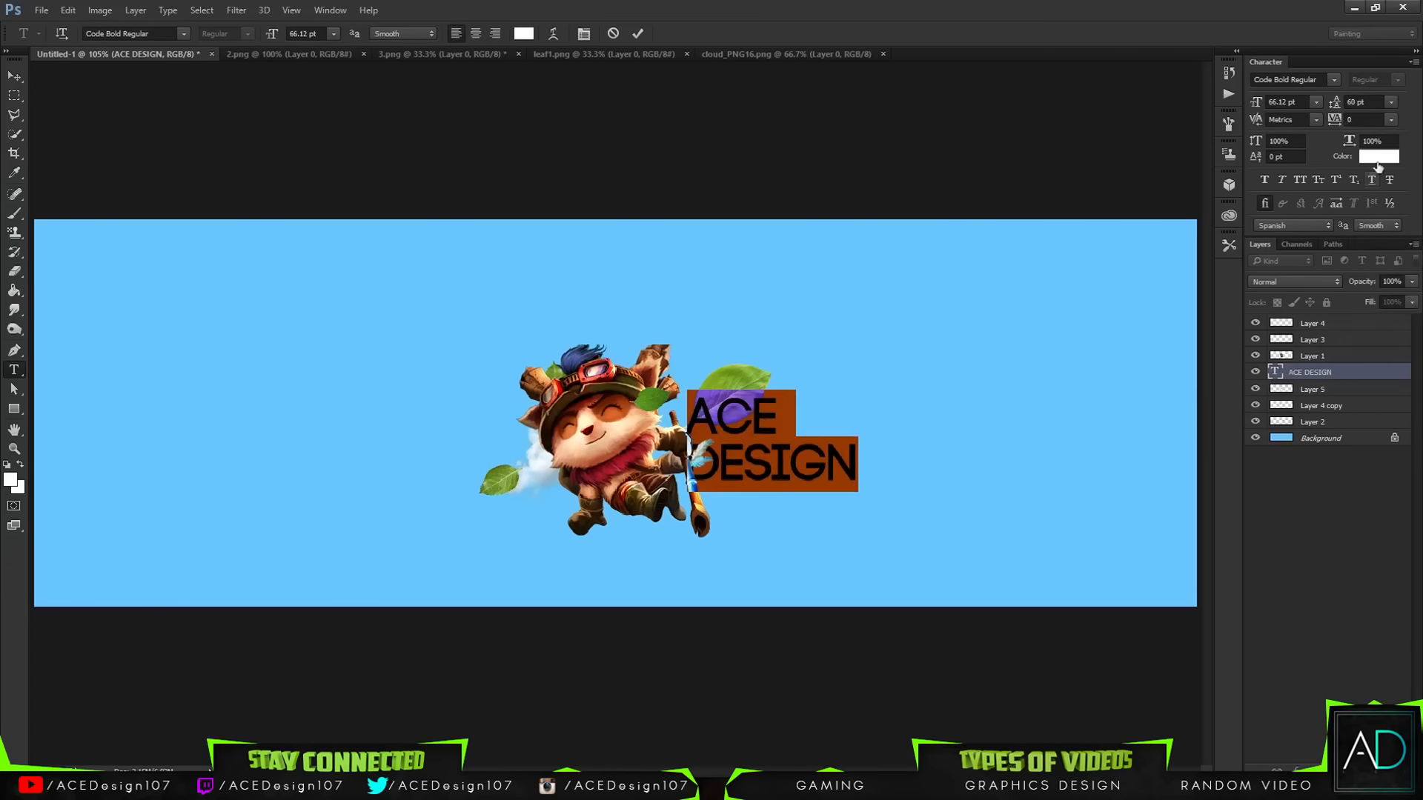
{"action": "left_click", "coordinate": [1391, 103]}
{"action": "left_click", "coordinate": [1371, 304]}
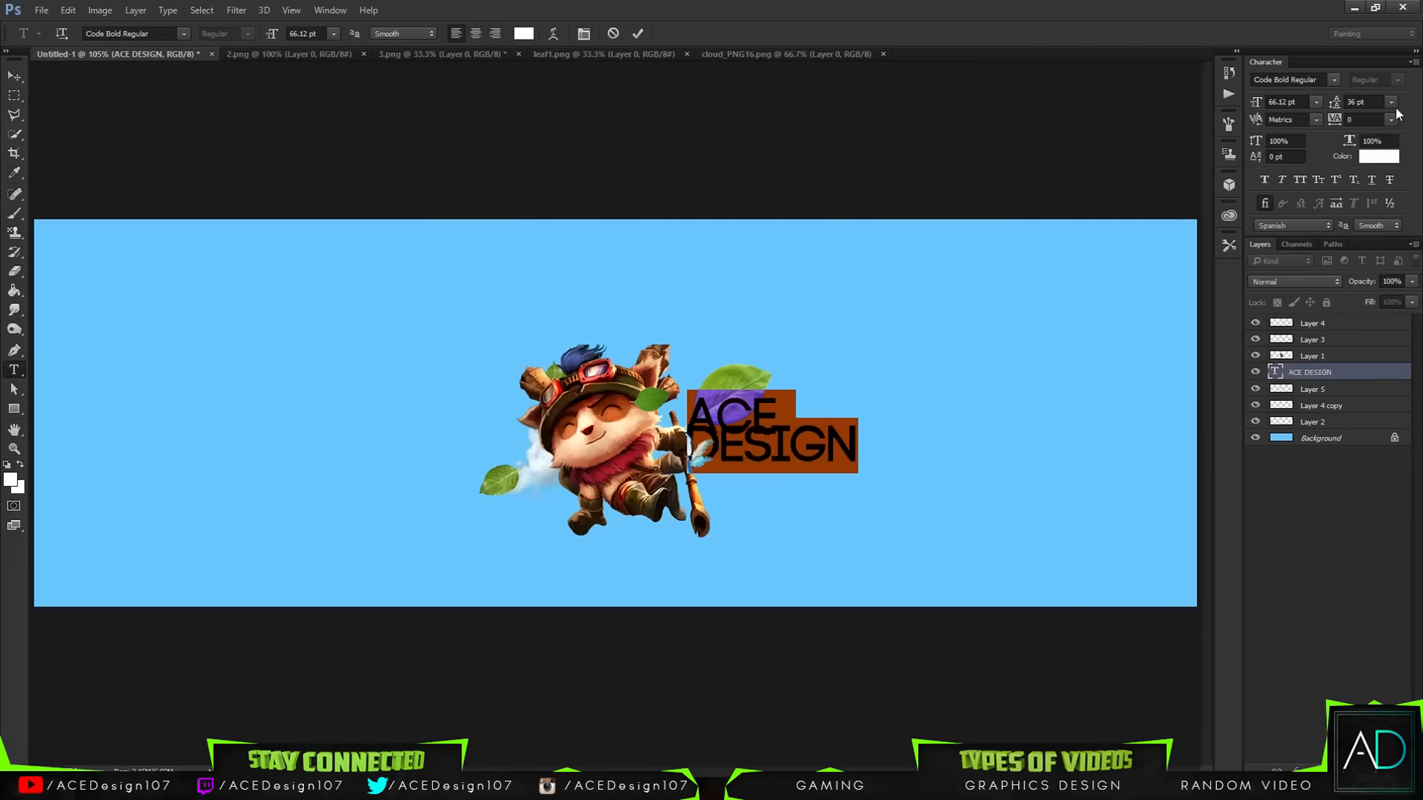
{"action": "left_click", "coordinate": [1391, 102]}
{"action": "left_click", "coordinate": [1371, 320]}
{"action": "key", "text": "ctrl+Return"}
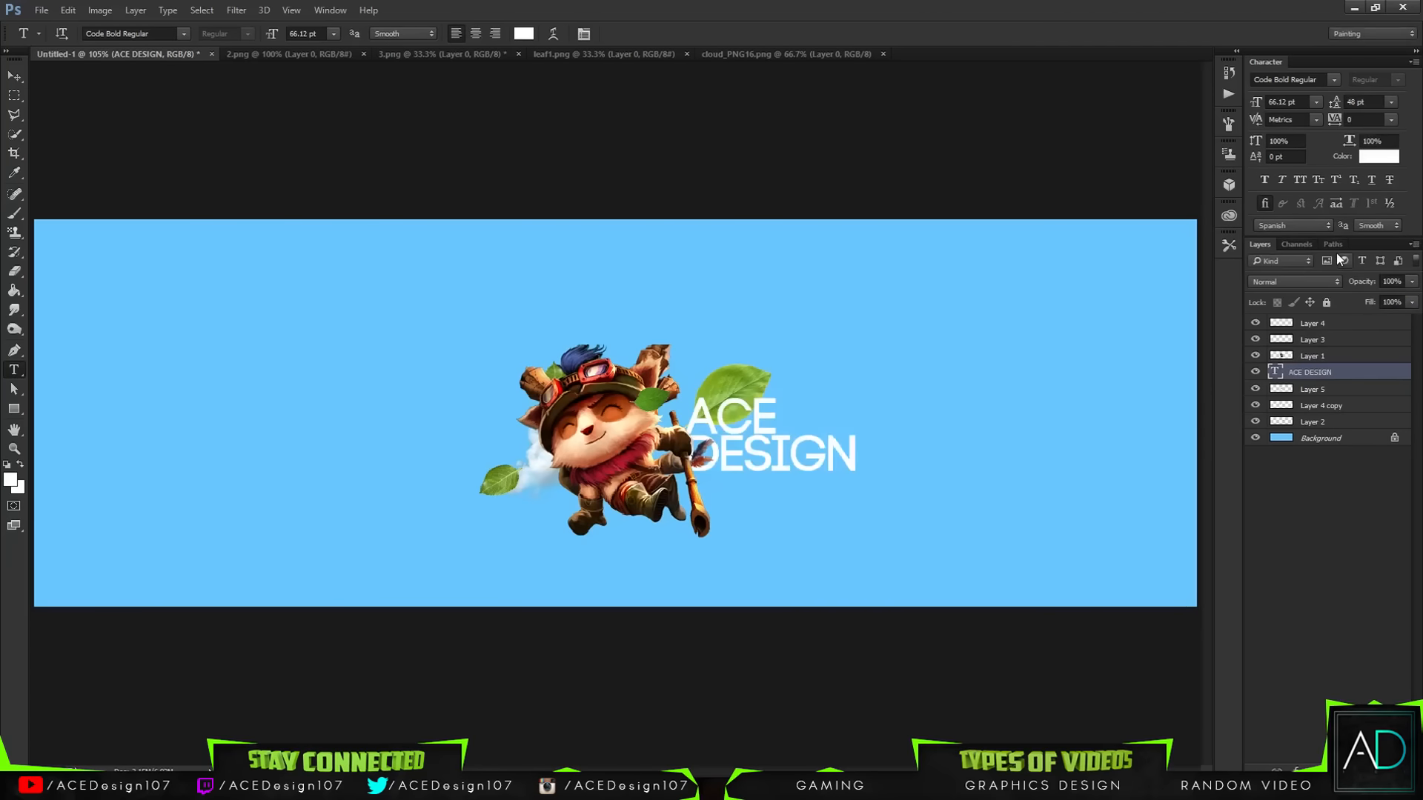
Move the ACE DESIGN text slightly down, keeping its left edge partly behind the blowgun.
{"action": "key", "text": "ctrl+t"}
{"action": "left_click_drag", "start_coordinate": [833, 457], "coordinate": [832, 478]}
{"action": "key", "text": "Return"}
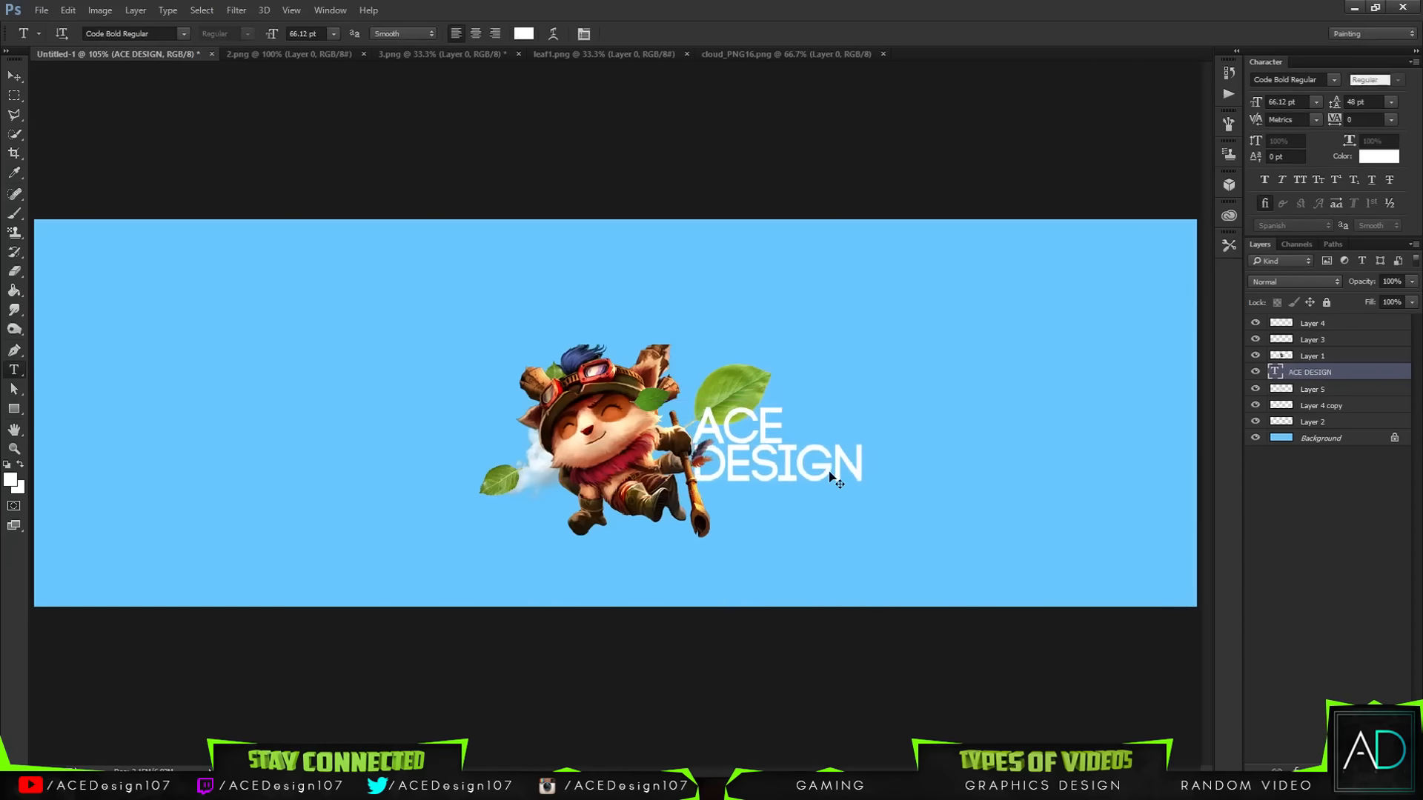
{"action": "key", "text": "v"}
{"action": "key", "text": "Left"}
{"action": "key", "text": "Left"}
{"action": "key", "text": "Left"}
{"action": "key", "text": "Left"}
{"action": "key", "text": "Left"}
{"action": "key", "text": "Left"}
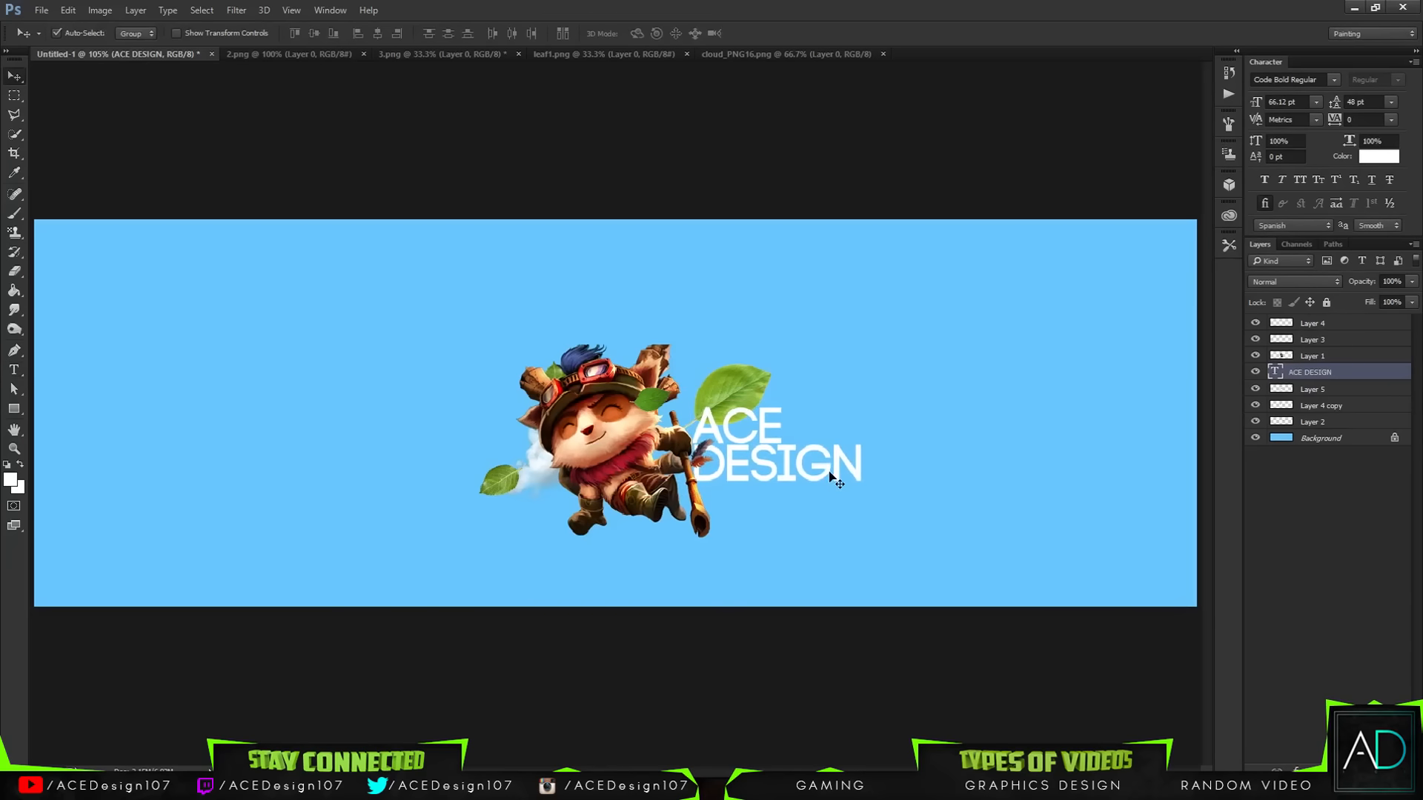
{"action": "key", "text": "Left"}
{"action": "key", "text": "Left"}
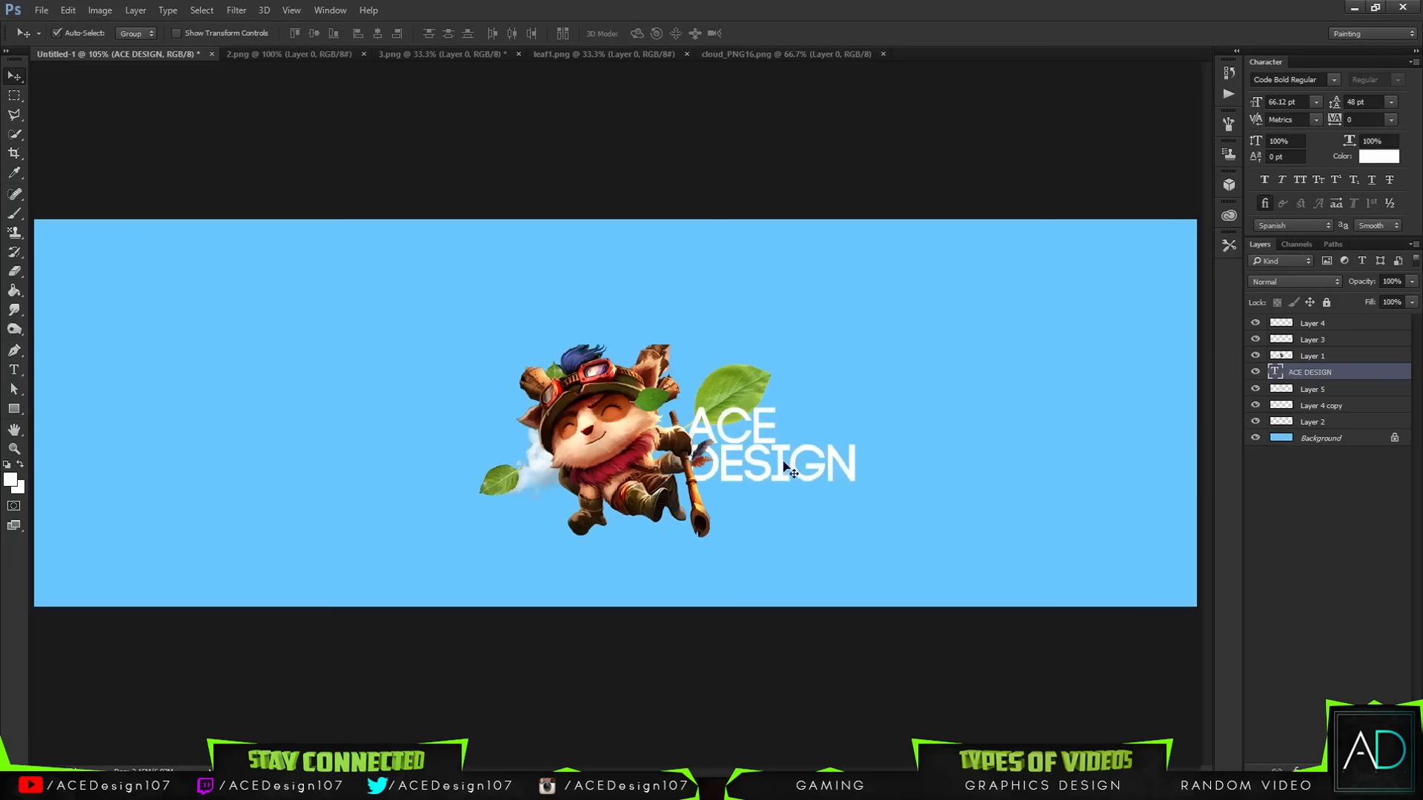
Set the leading of the whole ACE DESIGN text to 50 pt.
{"action": "key", "text": "t"}
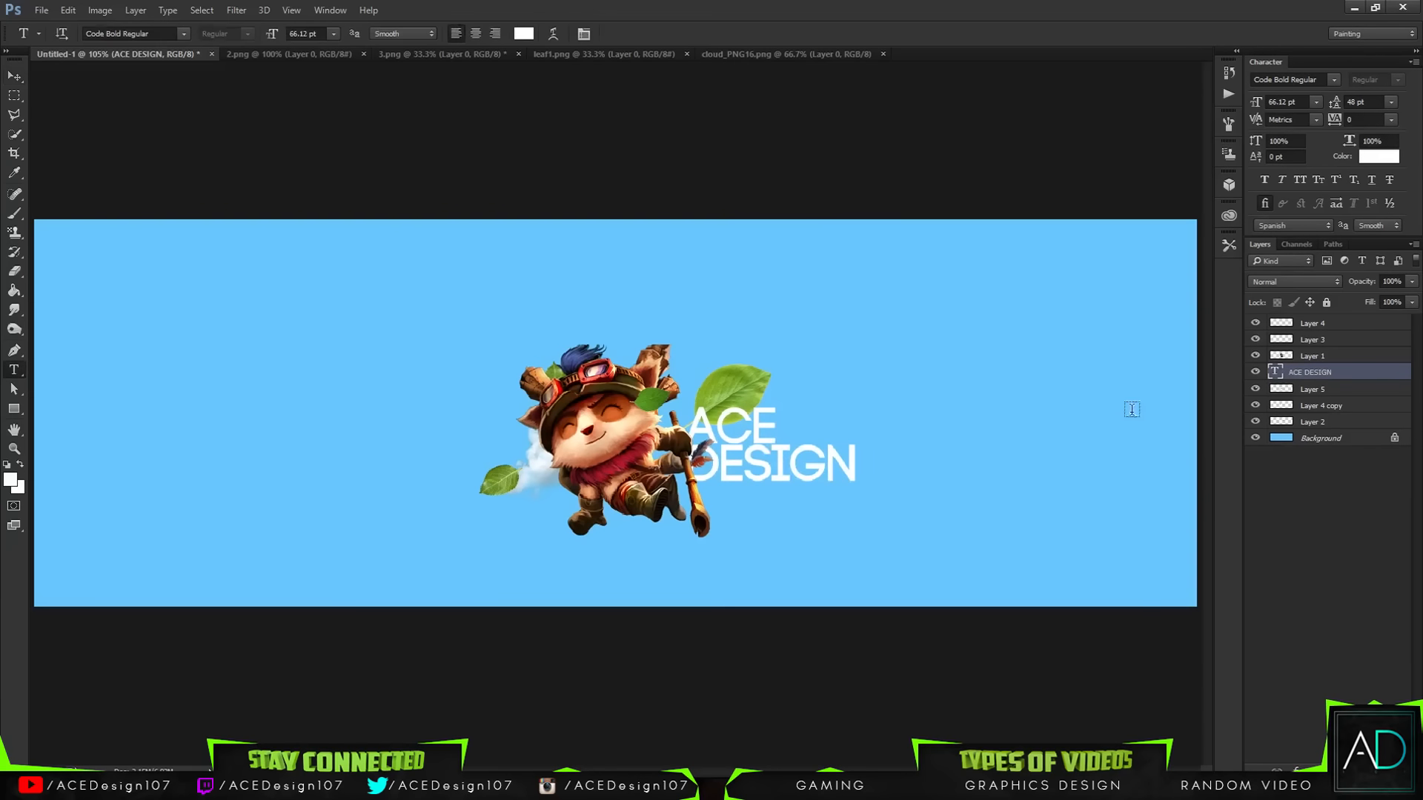
{"action": "double_click", "coordinate": [1275, 372]}
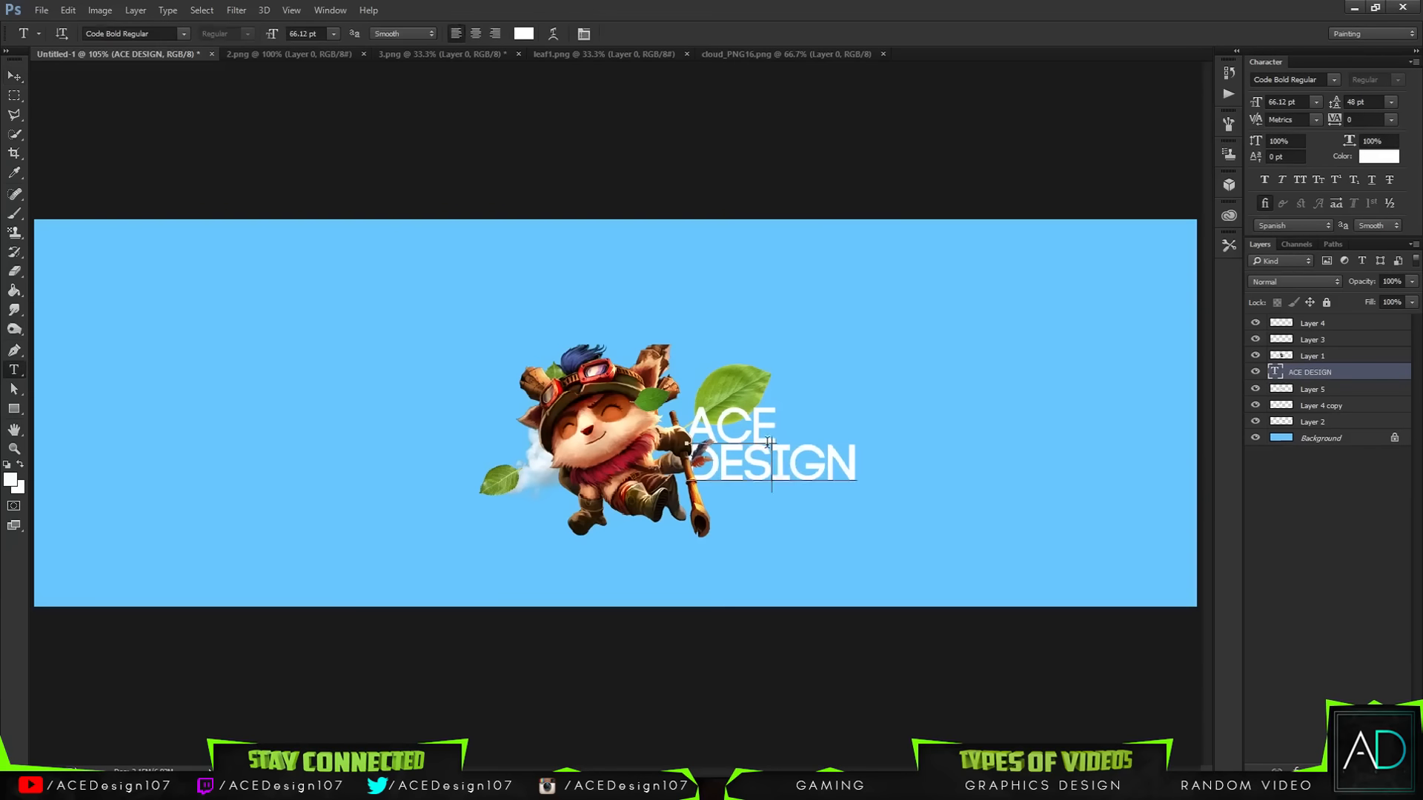
{"action": "left_click", "coordinate": [1364, 102]}
{"action": "type", "text": "50"}
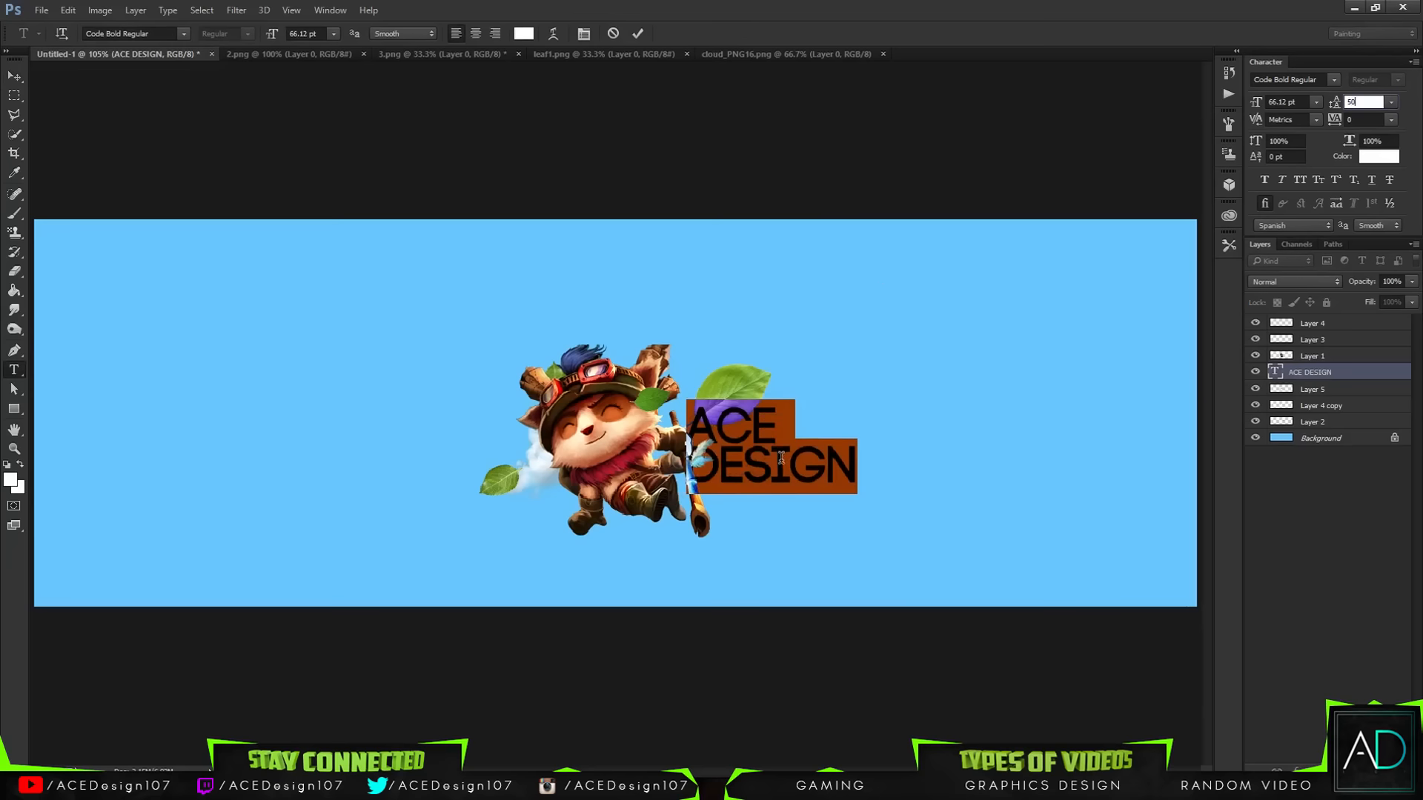
{"action": "key", "text": "Return"}
{"action": "left_click", "coordinate": [638, 32]}
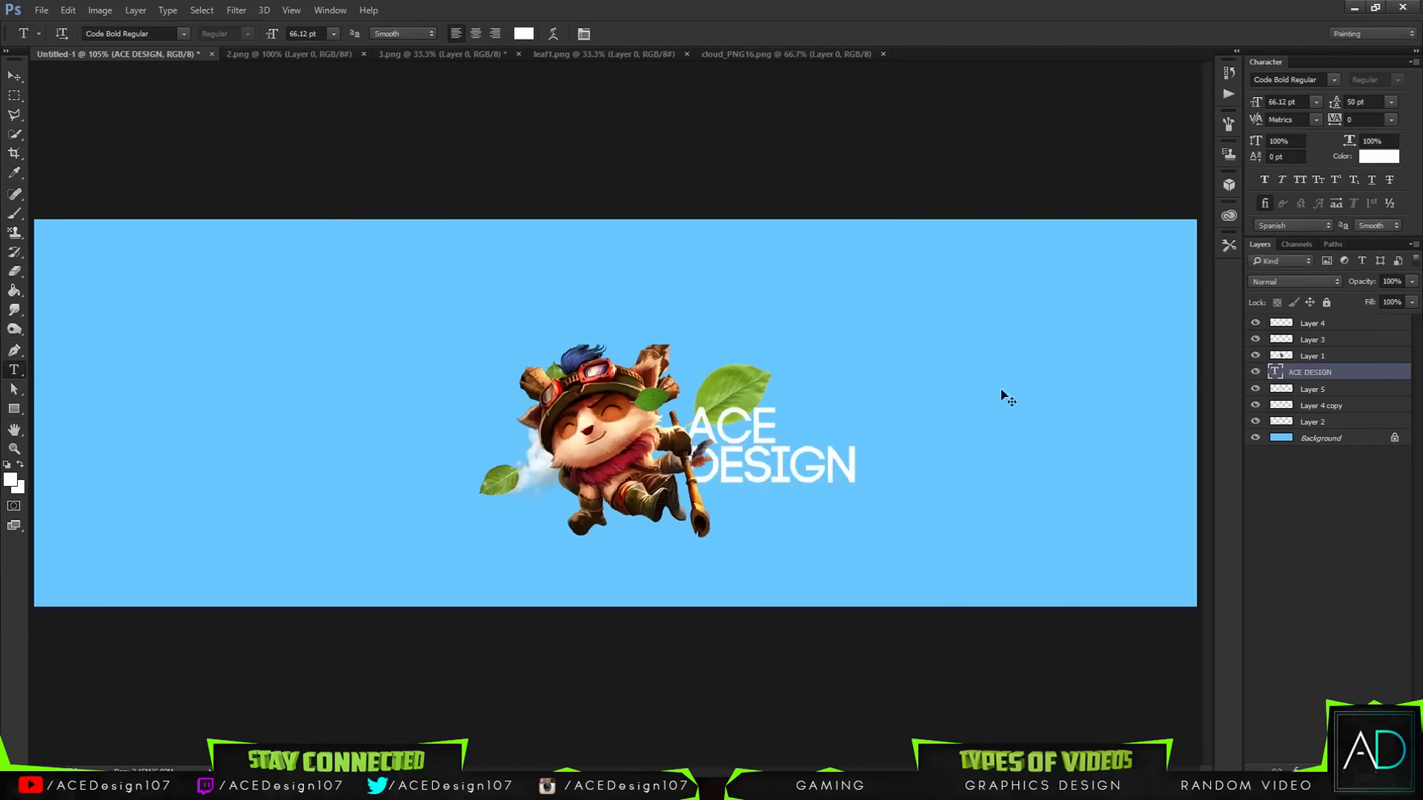
Skew the ACE DESIGN text so that its letters slant to the right.
{"action": "key", "text": "ctrl+t"}
{"action": "right_click", "coordinate": [835, 452]}
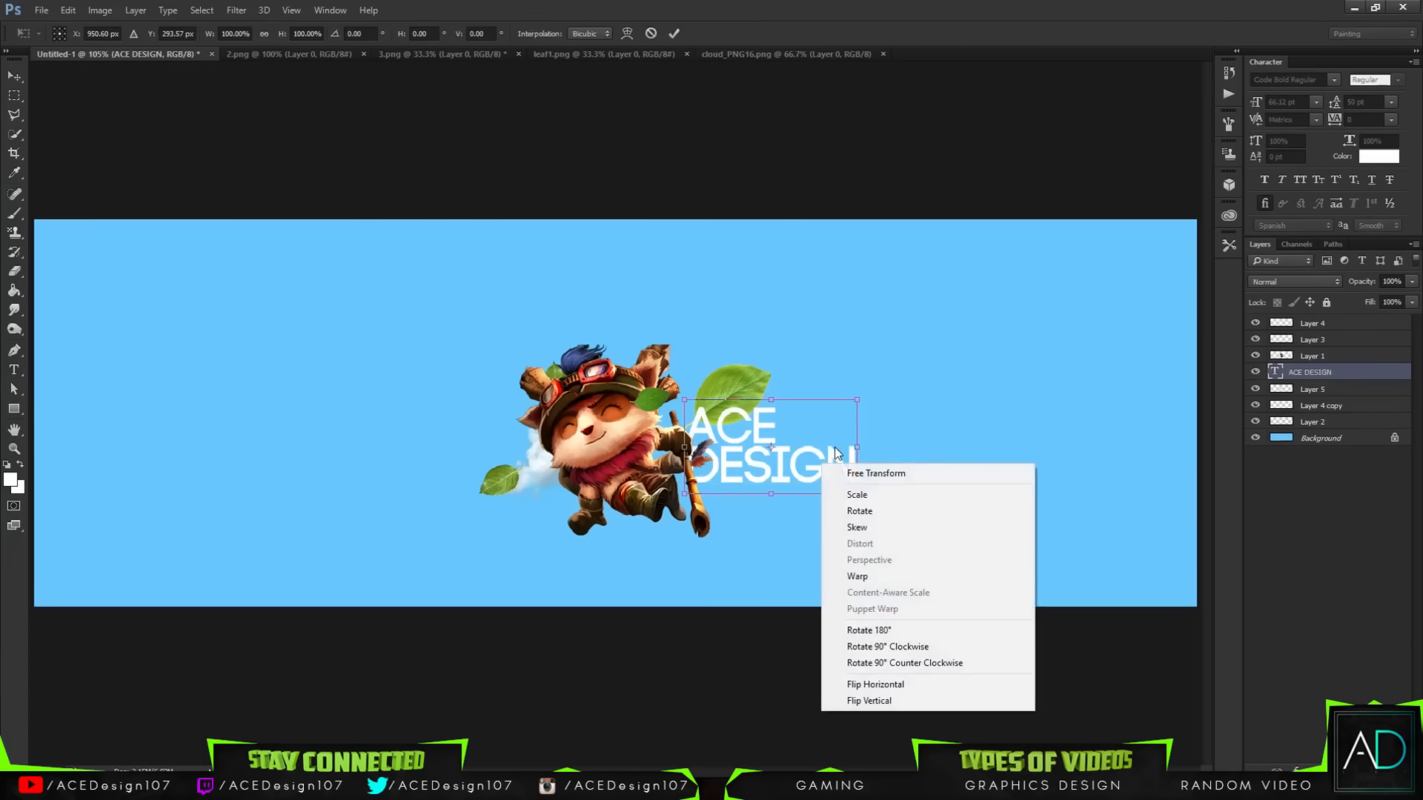
{"action": "left_click", "coordinate": [853, 527]}
{"action": "mouse_move", "coordinate": [857, 402]}
{"action": "left_mouse_down"}
{"action": "mouse_move", "coordinate": [878, 411]}
{"action": "mouse_move", "coordinate": [870, 402]}
{"action": "left_mouse_up"}
{"action": "key", "text": "Return"}
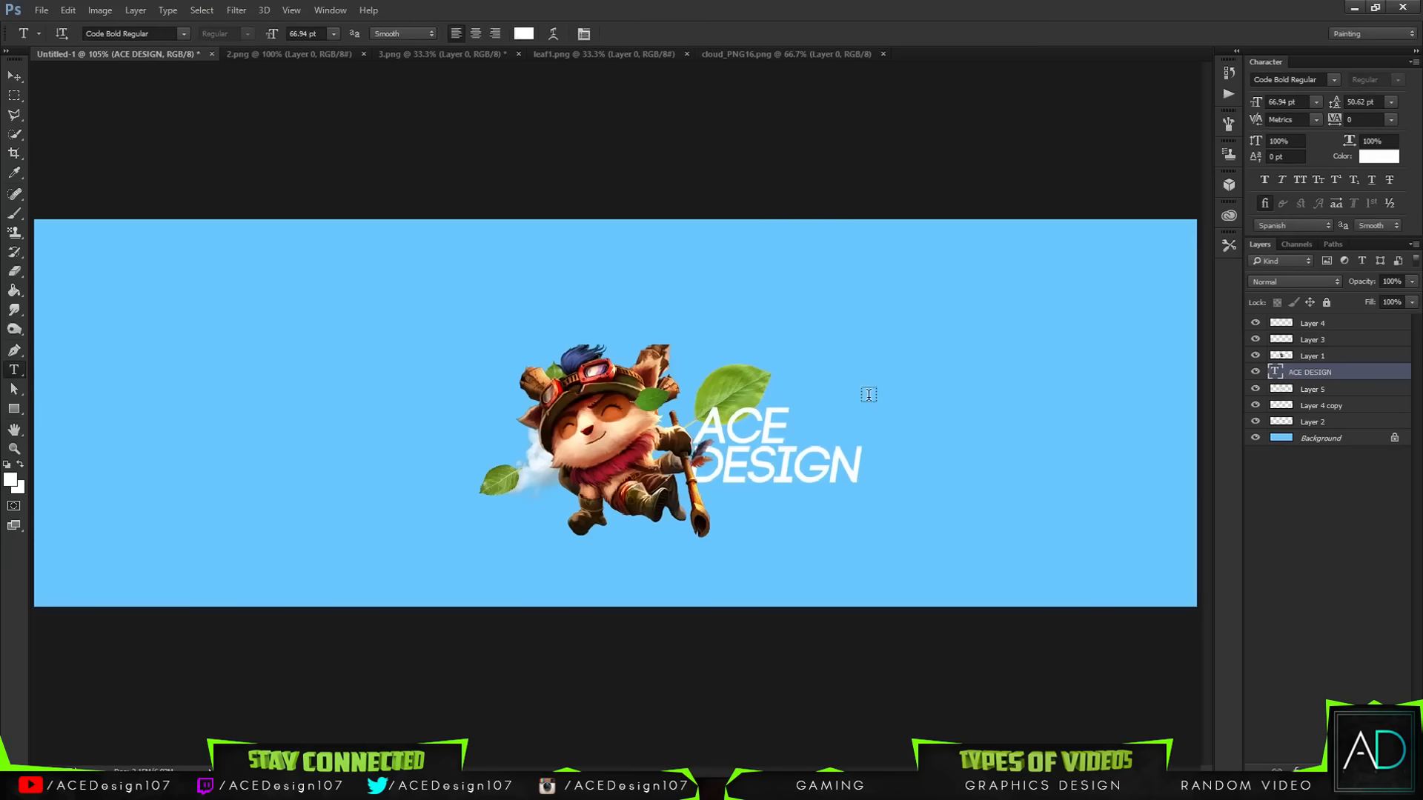
Reposition the slanted ACE DESIGN text beside the character so its left edge sits just behind the blowgun.
{"action": "left_click_drag", "start_coordinate": [784, 464], "coordinate": [777, 462]}
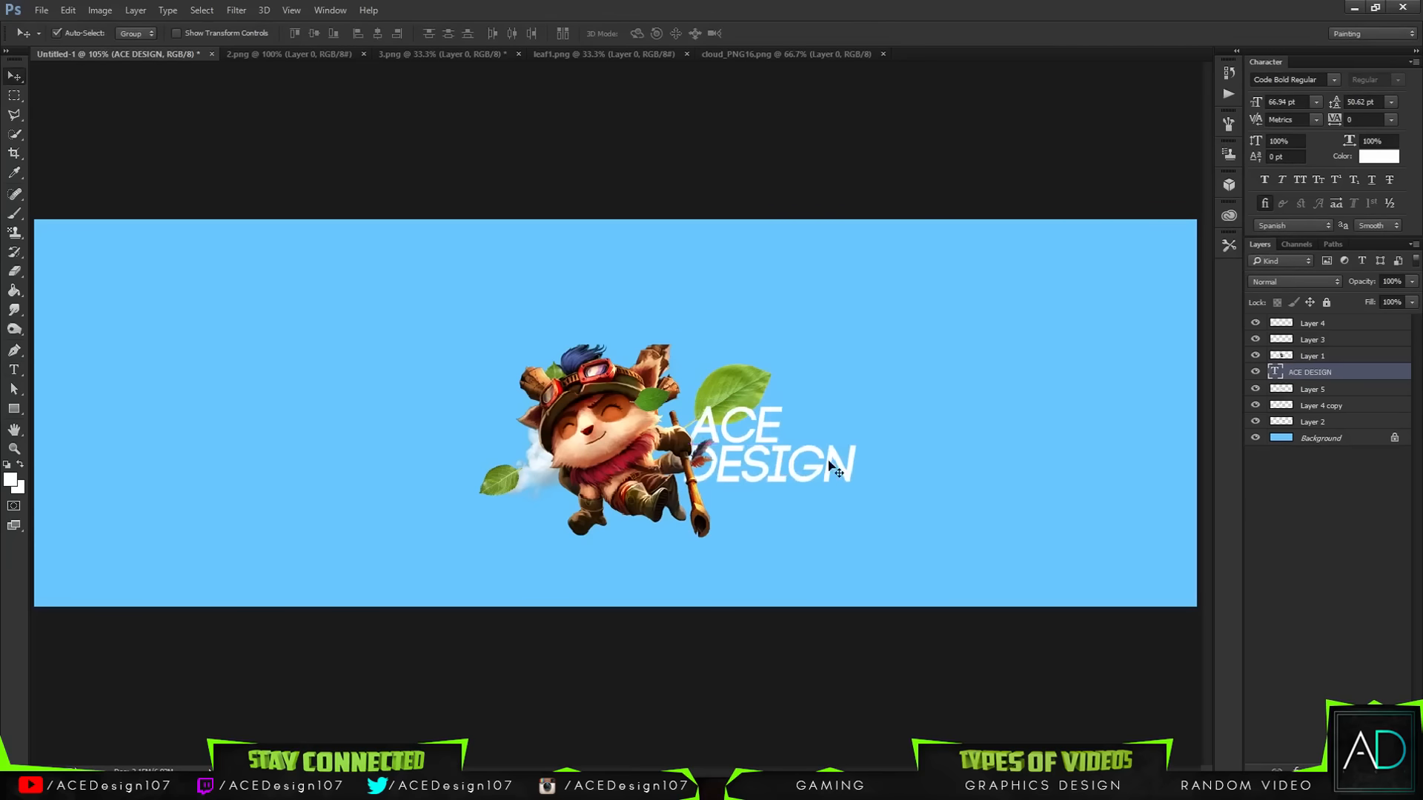
{"action": "key", "text": "Right"}
{"action": "key", "text": "Right"}
{"action": "key", "text": "Right"}
{"action": "key", "text": "Right"}
{"action": "key", "text": "Right"}
{"action": "key", "text": "Right"}
{"action": "key", "text": "Right"}
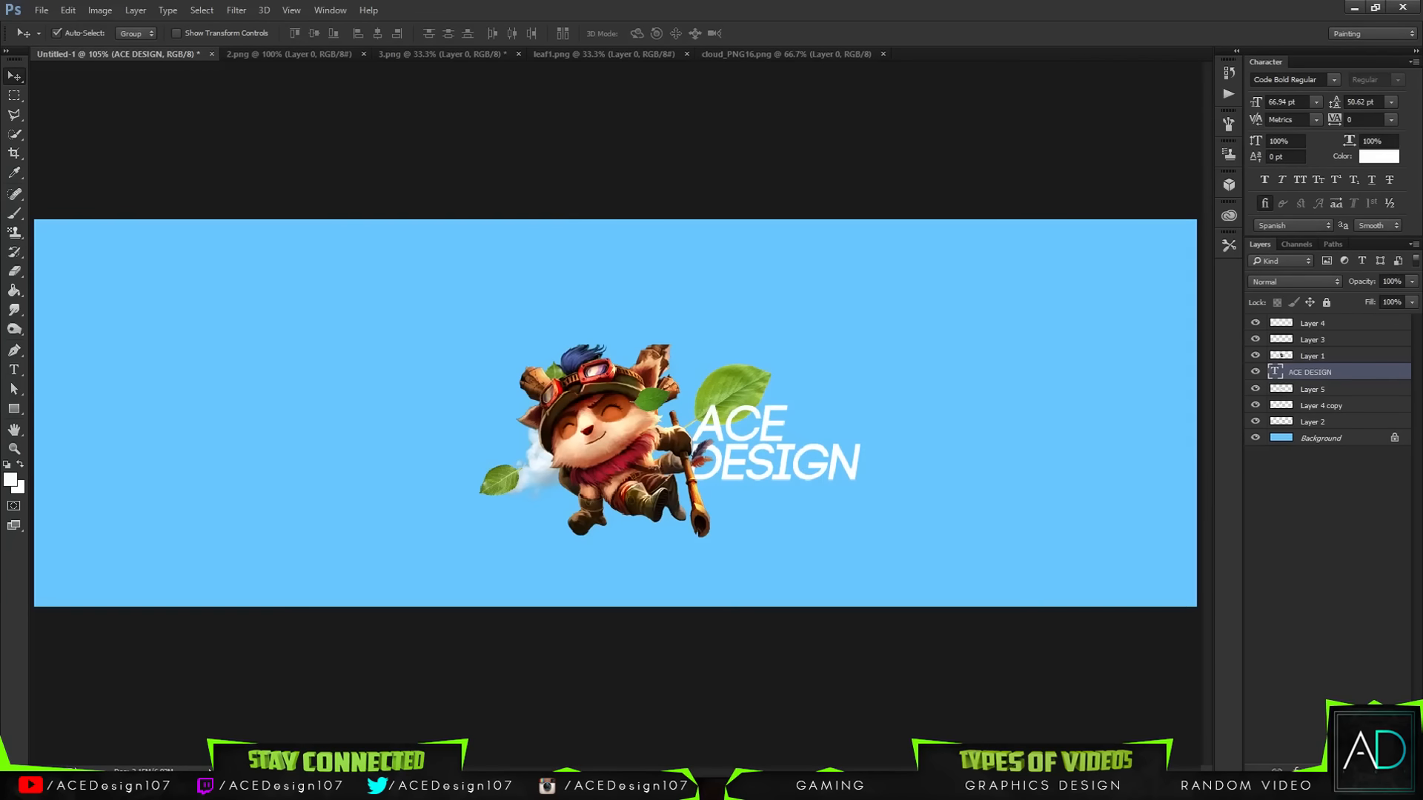
Rename Layer 5 as Cloud.
{"action": "left_click", "coordinate": [1319, 391]}
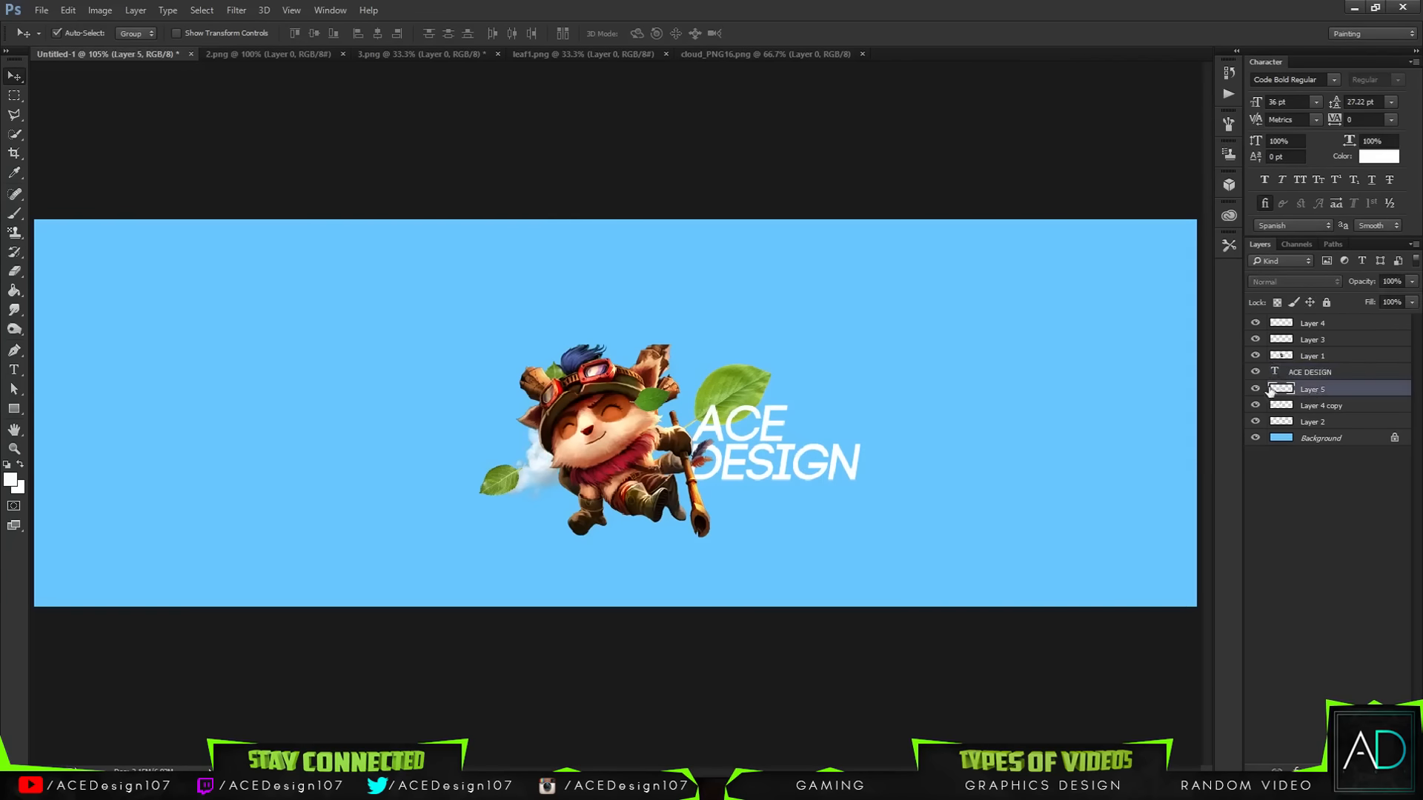
{"action": "double_click", "coordinate": [1312, 389]}
{"action": "type", "text": "Cloud"}
{"action": "key", "text": "Return"}
{"action": "left_click", "coordinate": [1334, 378]}
Rename Layer 4 copy and Layer 2, both beneath the cloud layer, as Leafs.
{"action": "double_click", "coordinate": [1304, 407]}
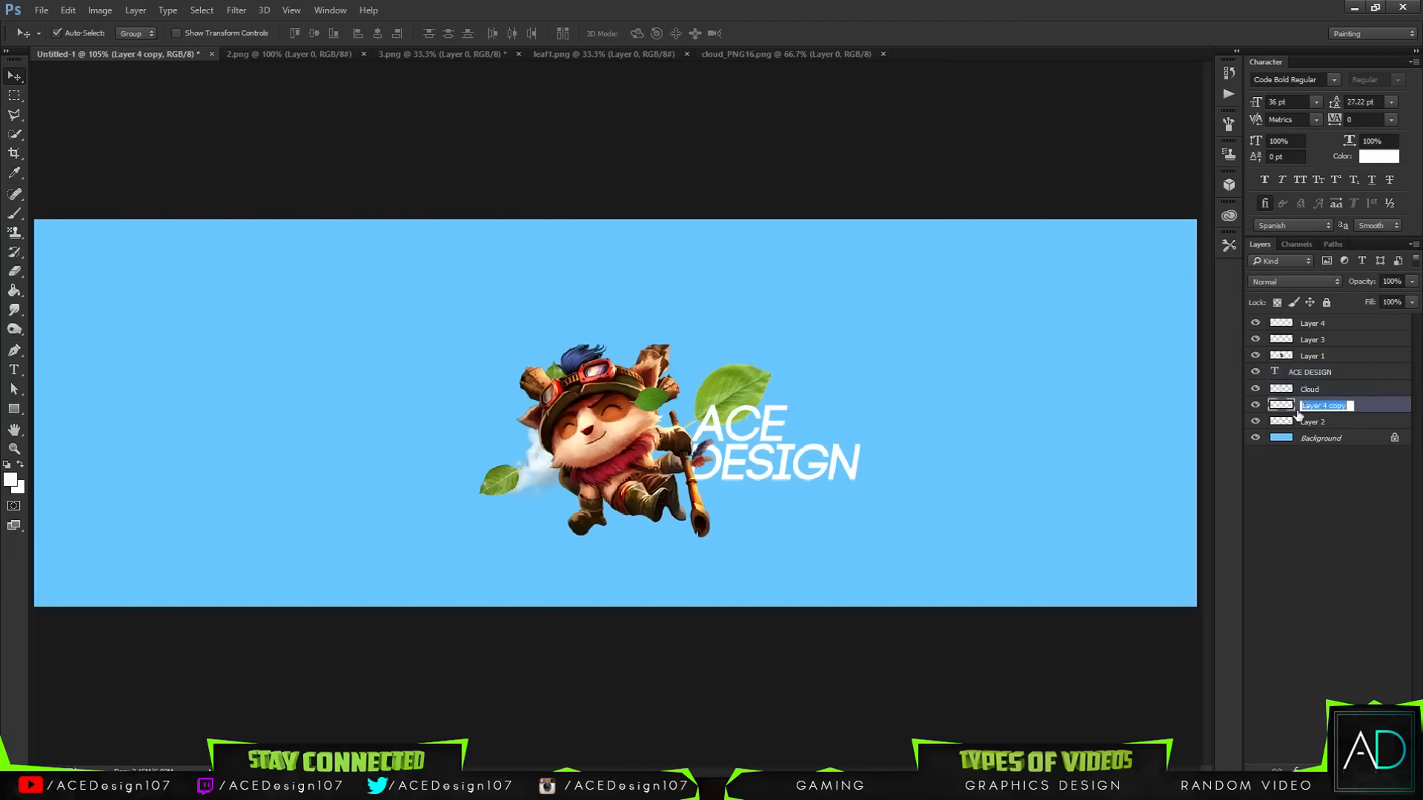
{"action": "type", "text": "Leafs"}
{"action": "key", "text": "Return"}
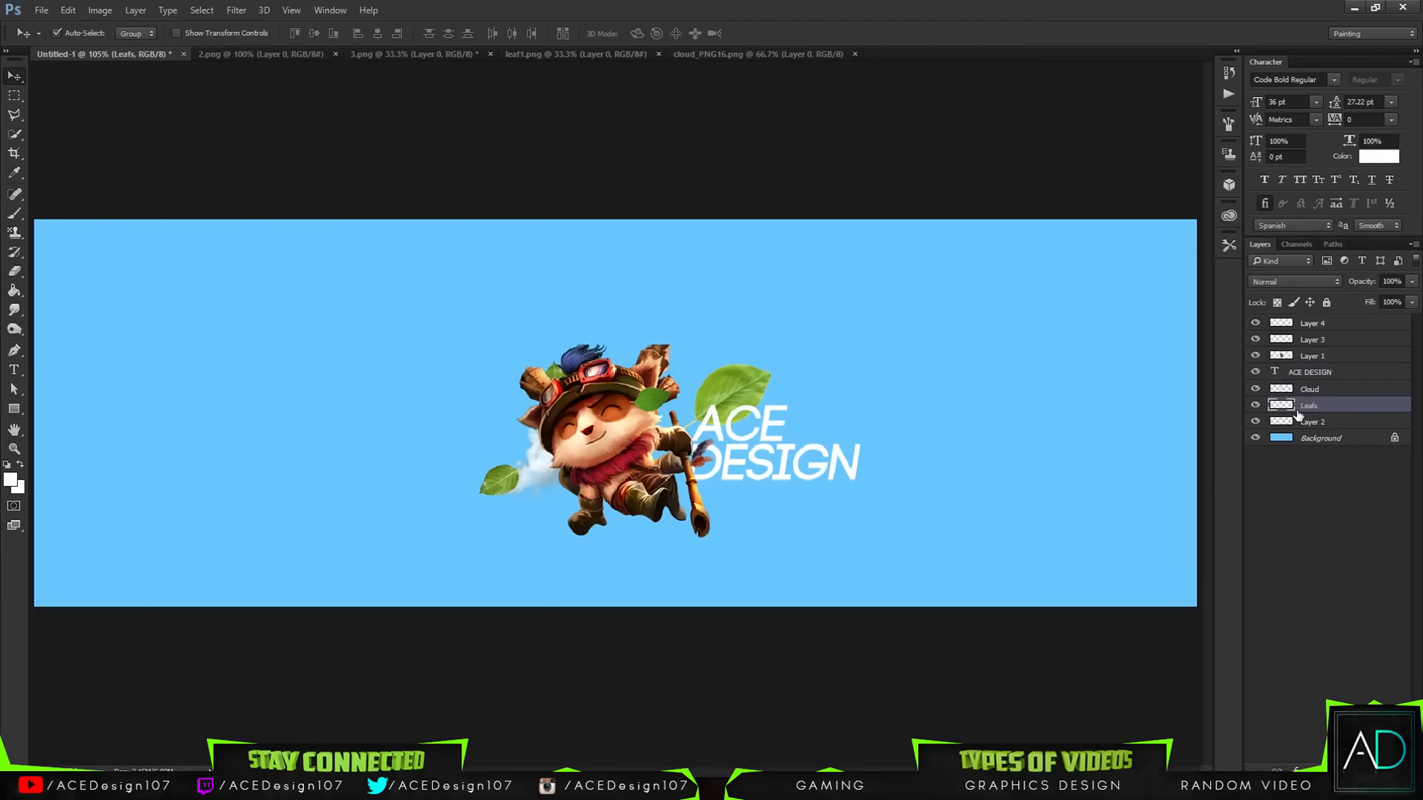
{"action": "double_click", "coordinate": [1312, 424]}
{"action": "type", "text": "L"}
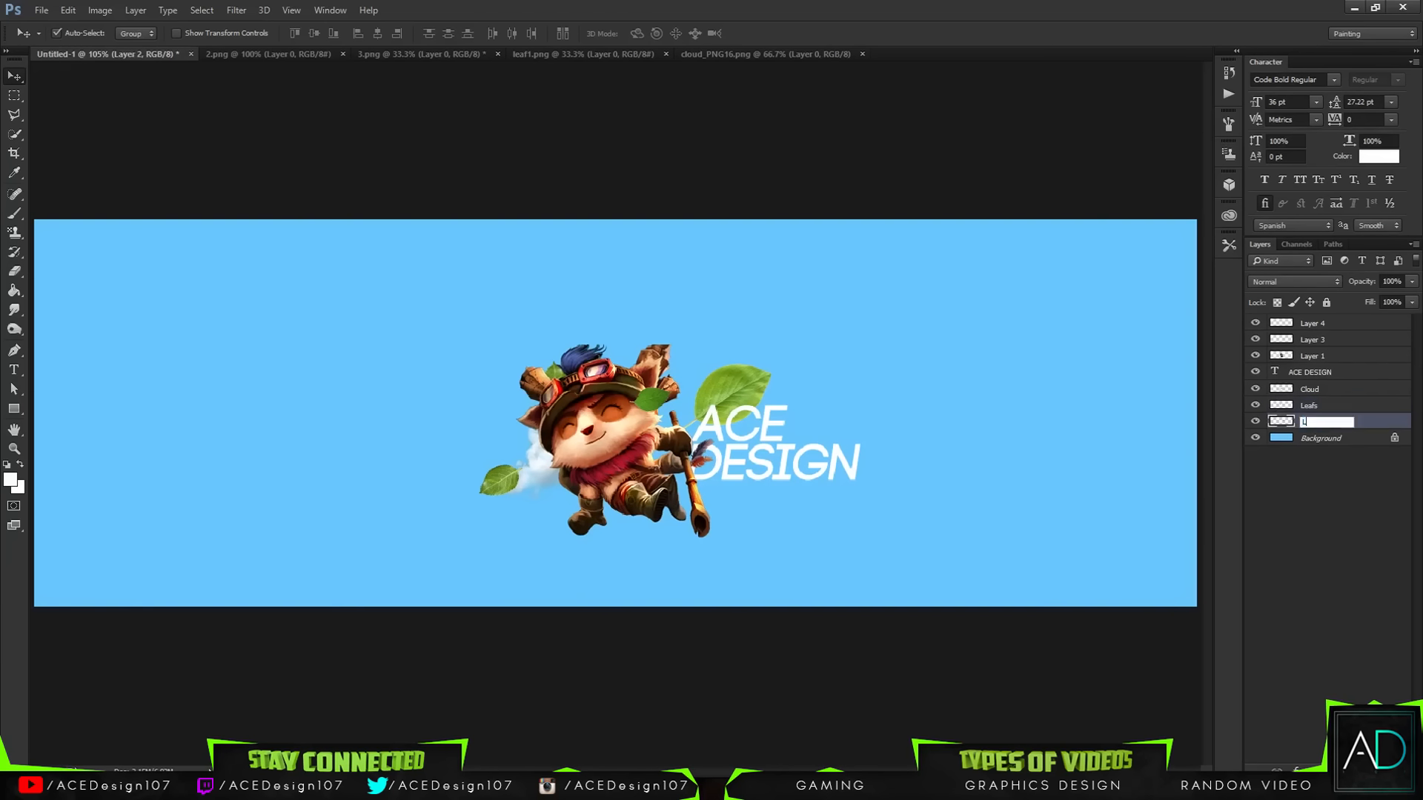
{"action": "type", "text": "eafs"}
{"action": "key", "text": "Return"}
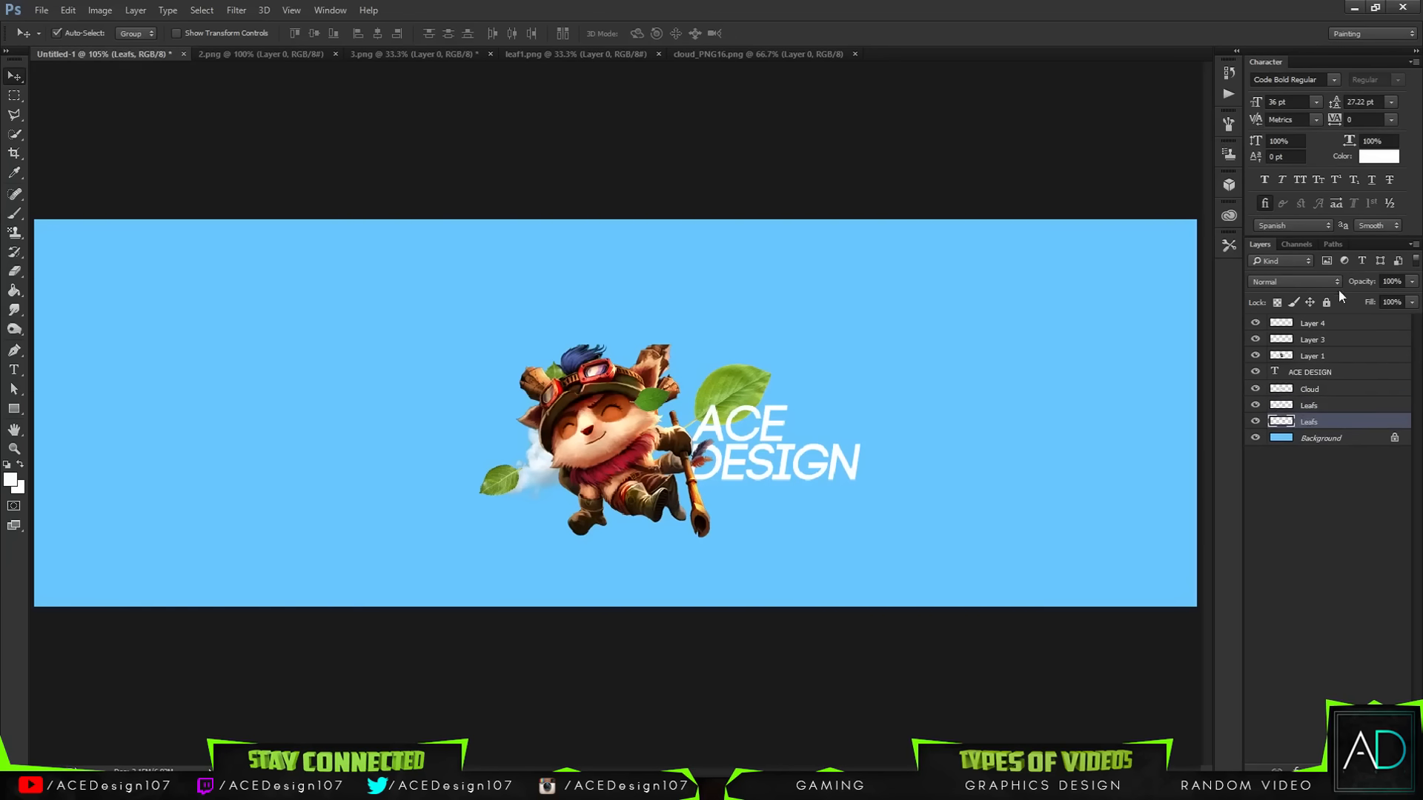
Rename Layer 3 and Layer 4, both above the character layer, as Leafs.
{"action": "double_click", "coordinate": [1307, 342]}
{"action": "type", "text": "Leaf"}
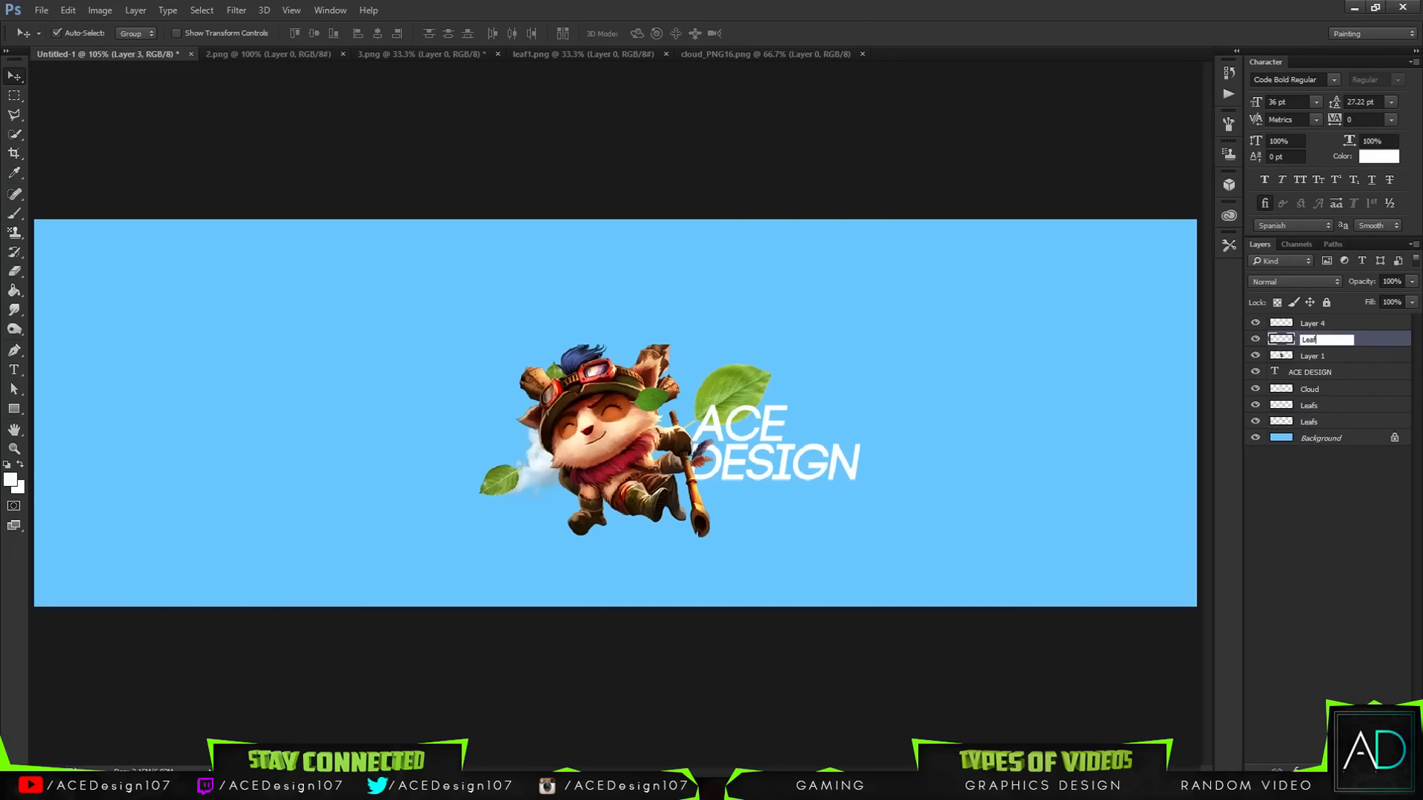
{"action": "type", "text": "s"}
{"action": "key", "text": "Return"}
{"action": "double_click", "coordinate": [1316, 324]}
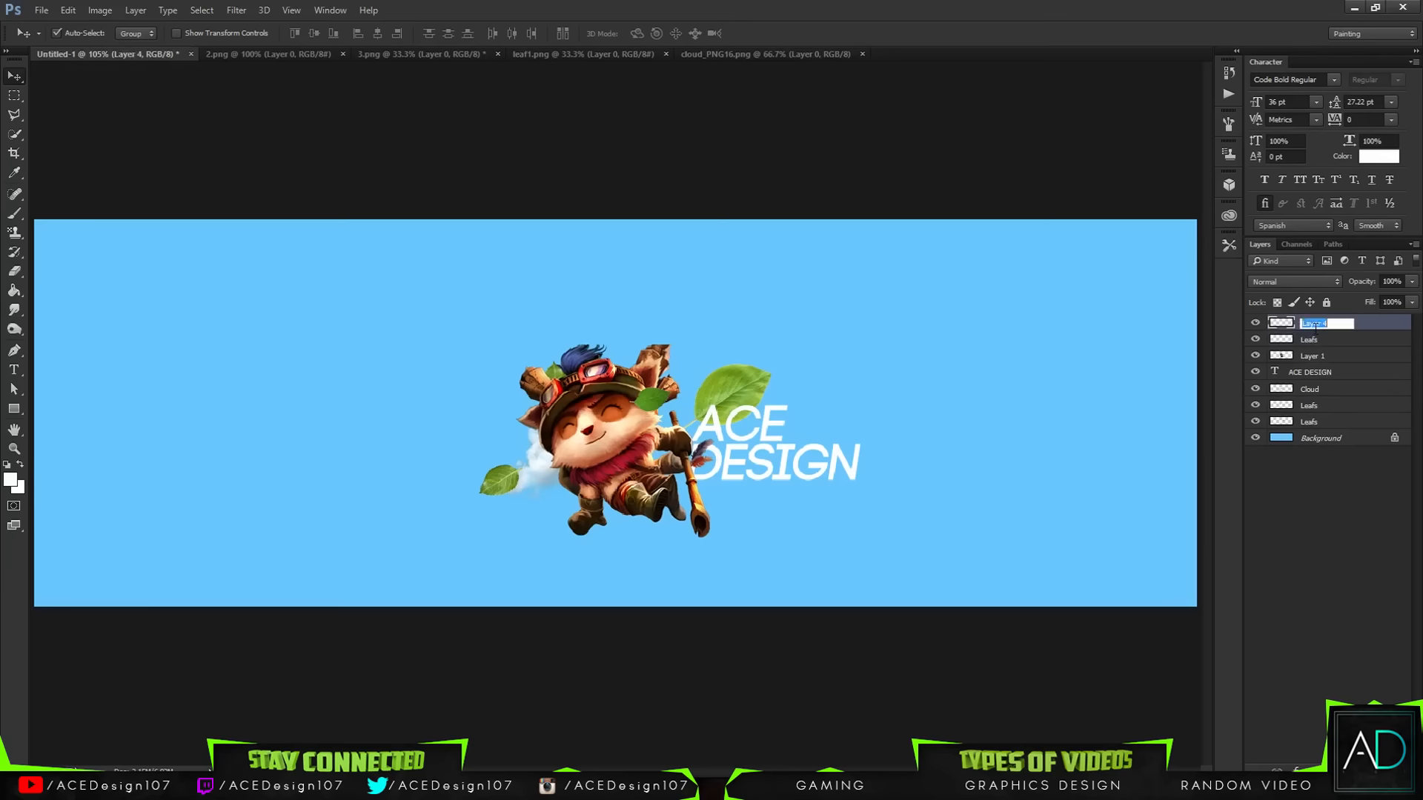
{"action": "type", "text": "Leafs"}
{"action": "key", "text": "Return"}
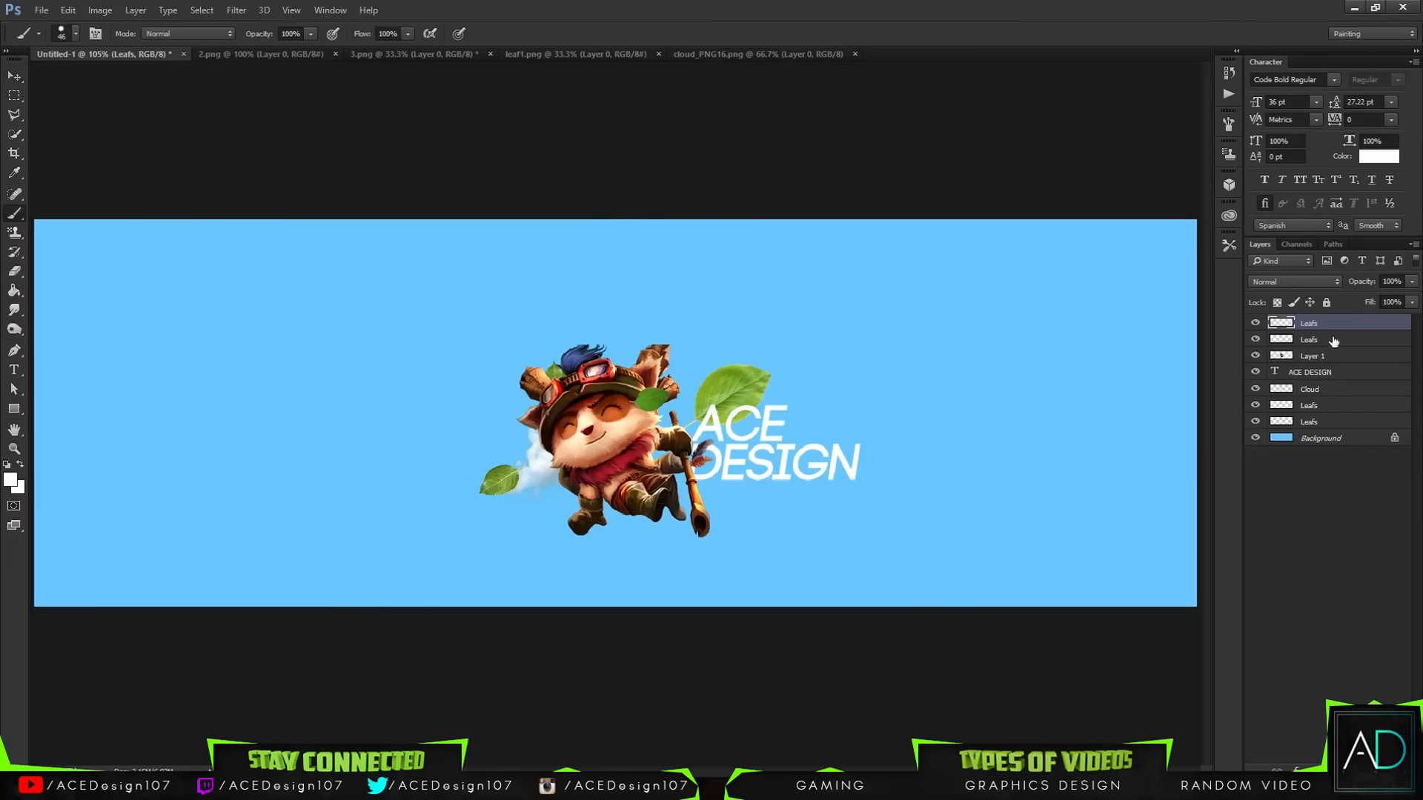
Add a new layer directly above the Background layer and name it Shadows.
{"action": "left_click", "coordinate": [1324, 423]}
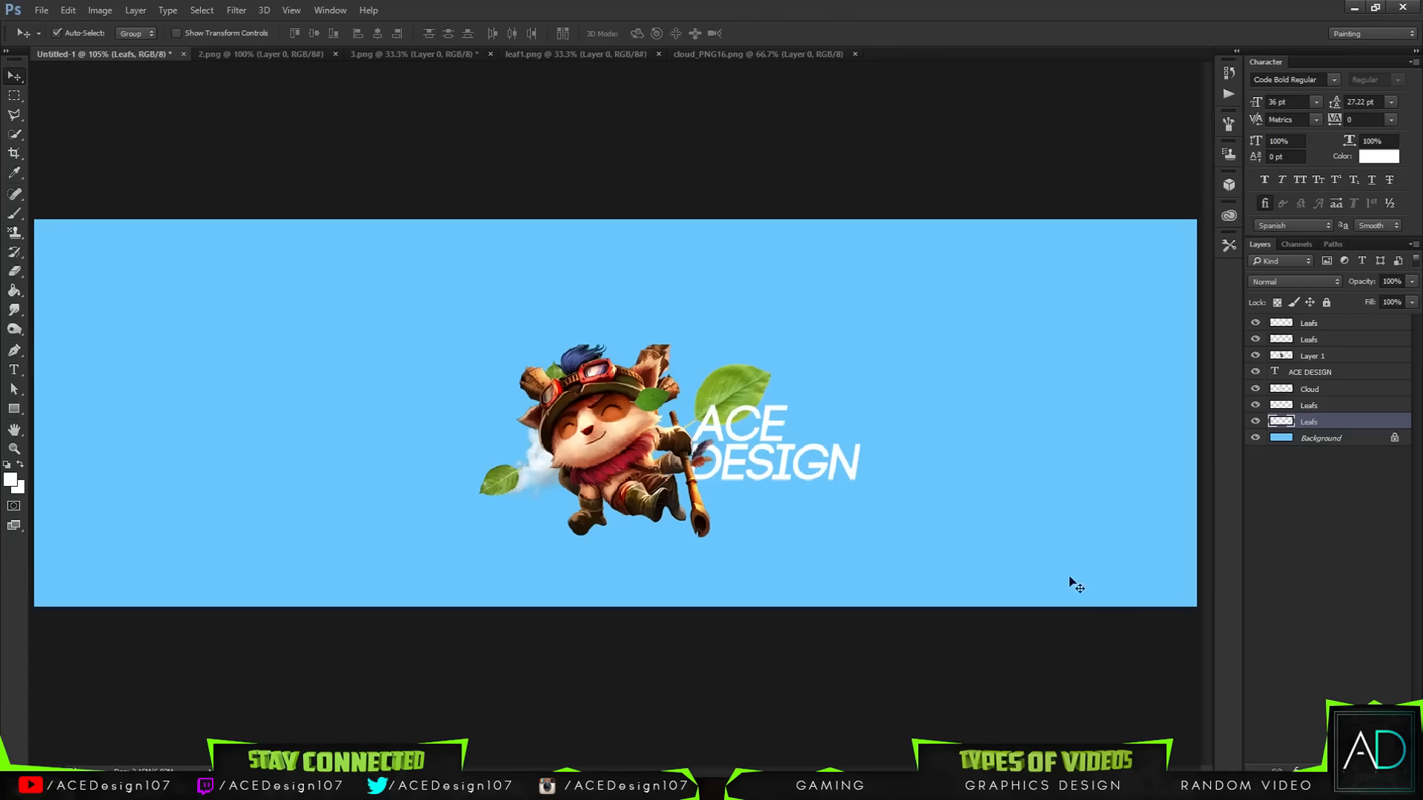
{"action": "key", "text": "ctrl+shift+alt+n"}
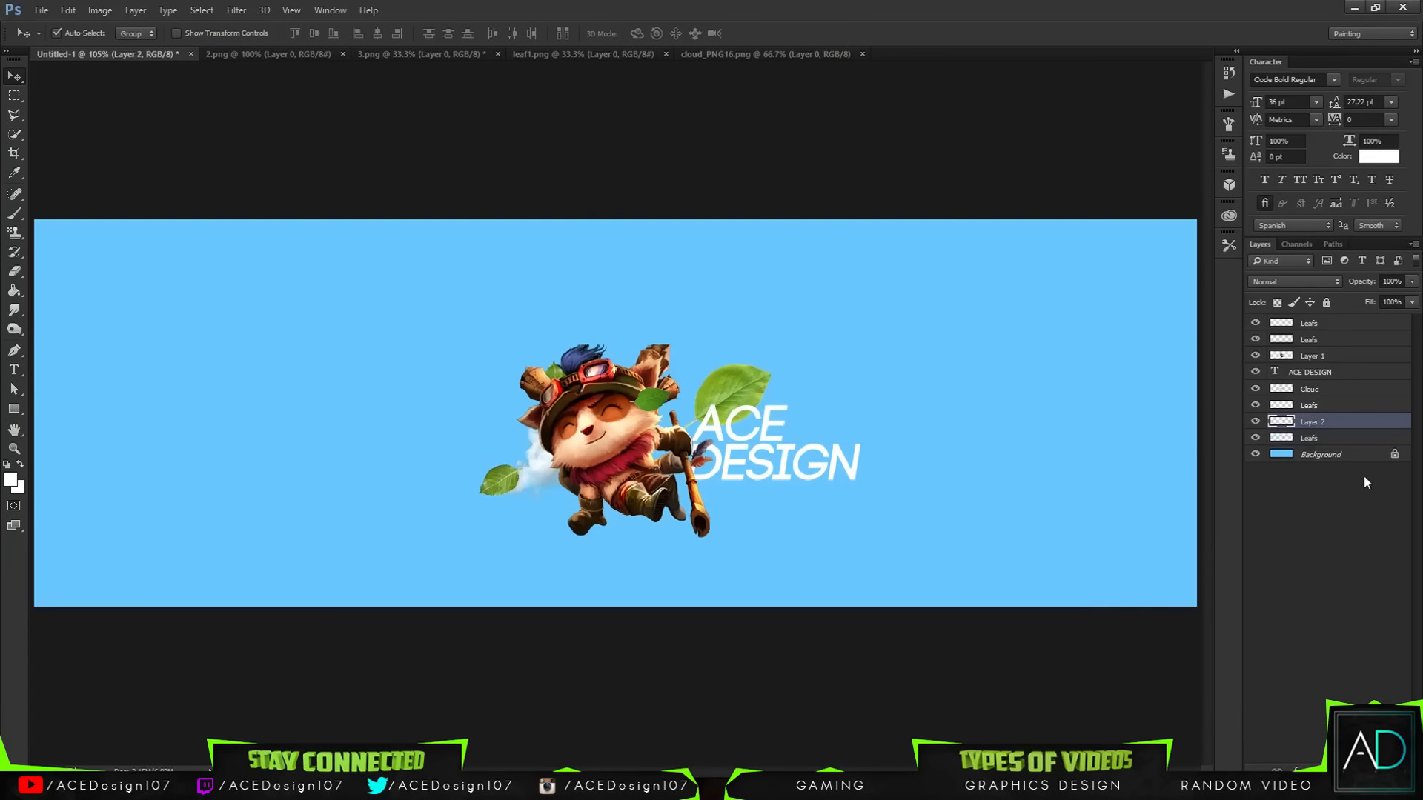
{"action": "left_click_drag", "start_coordinate": [1330, 422], "coordinate": [1314, 445]}
{"action": "double_click", "coordinate": [1312, 441]}
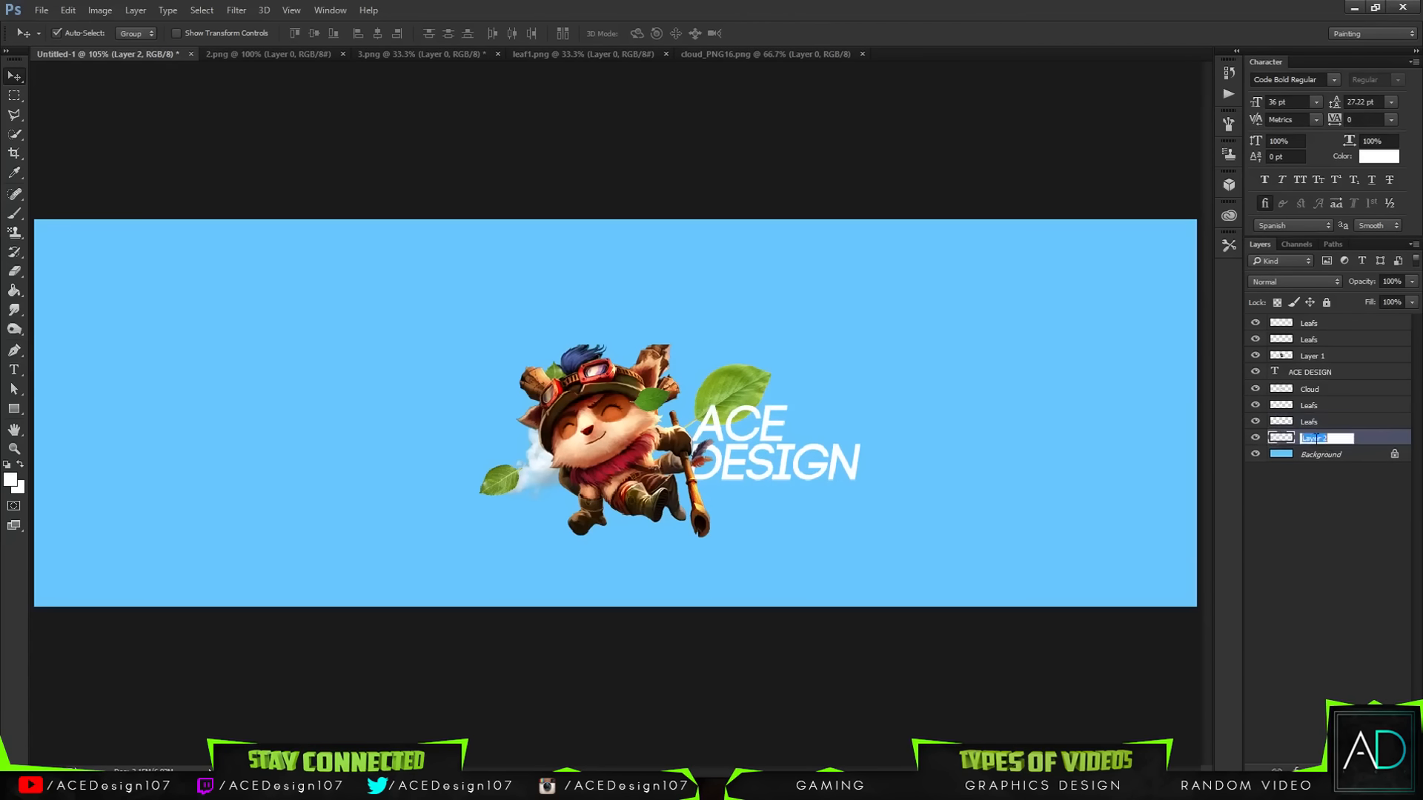
{"action": "type", "text": "Shadows"}
{"action": "key", "text": "Return"}
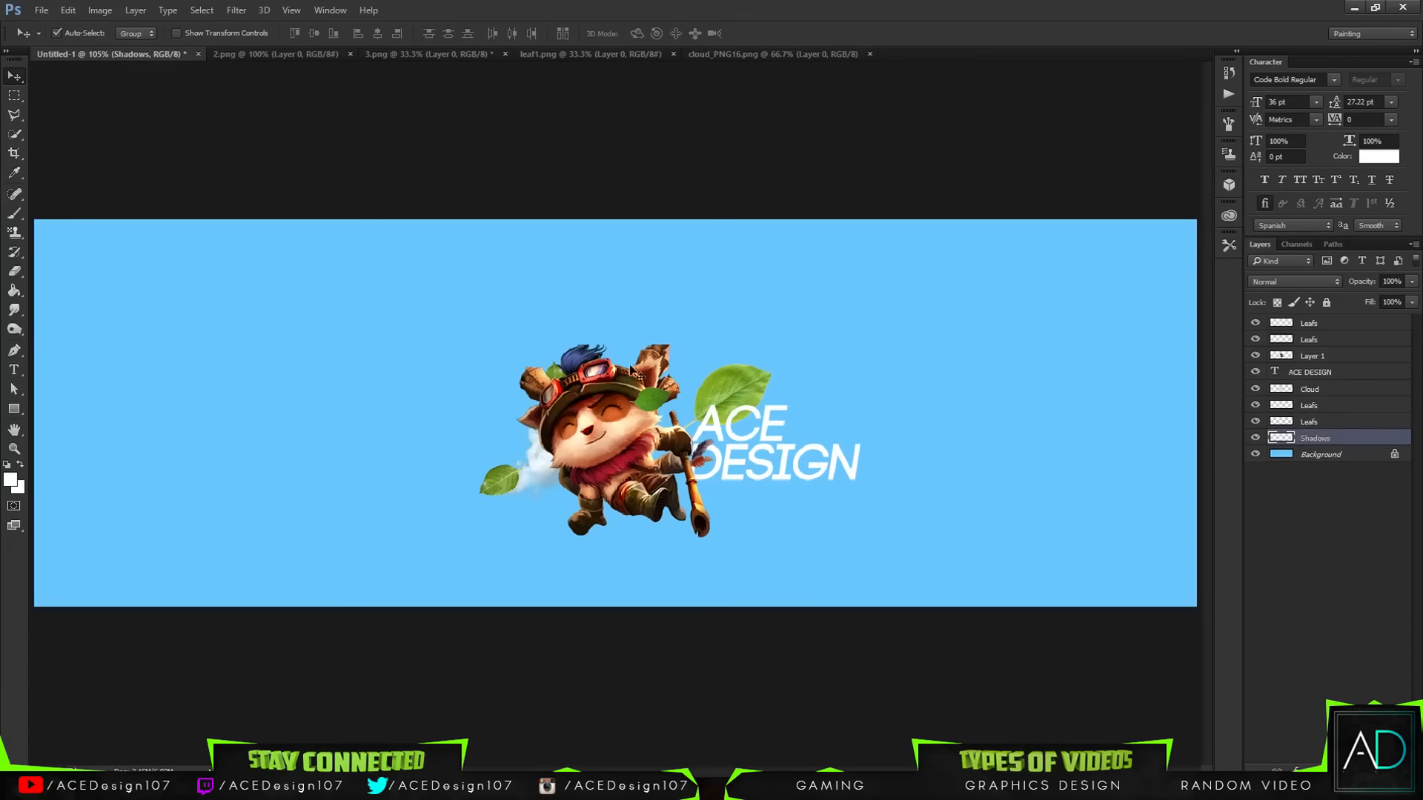
Activate the Elliptical Marquee tool for the Shadows layer.
{"action": "key", "text": "b"}
{"action": "left_click", "coordinate": [13, 97]}
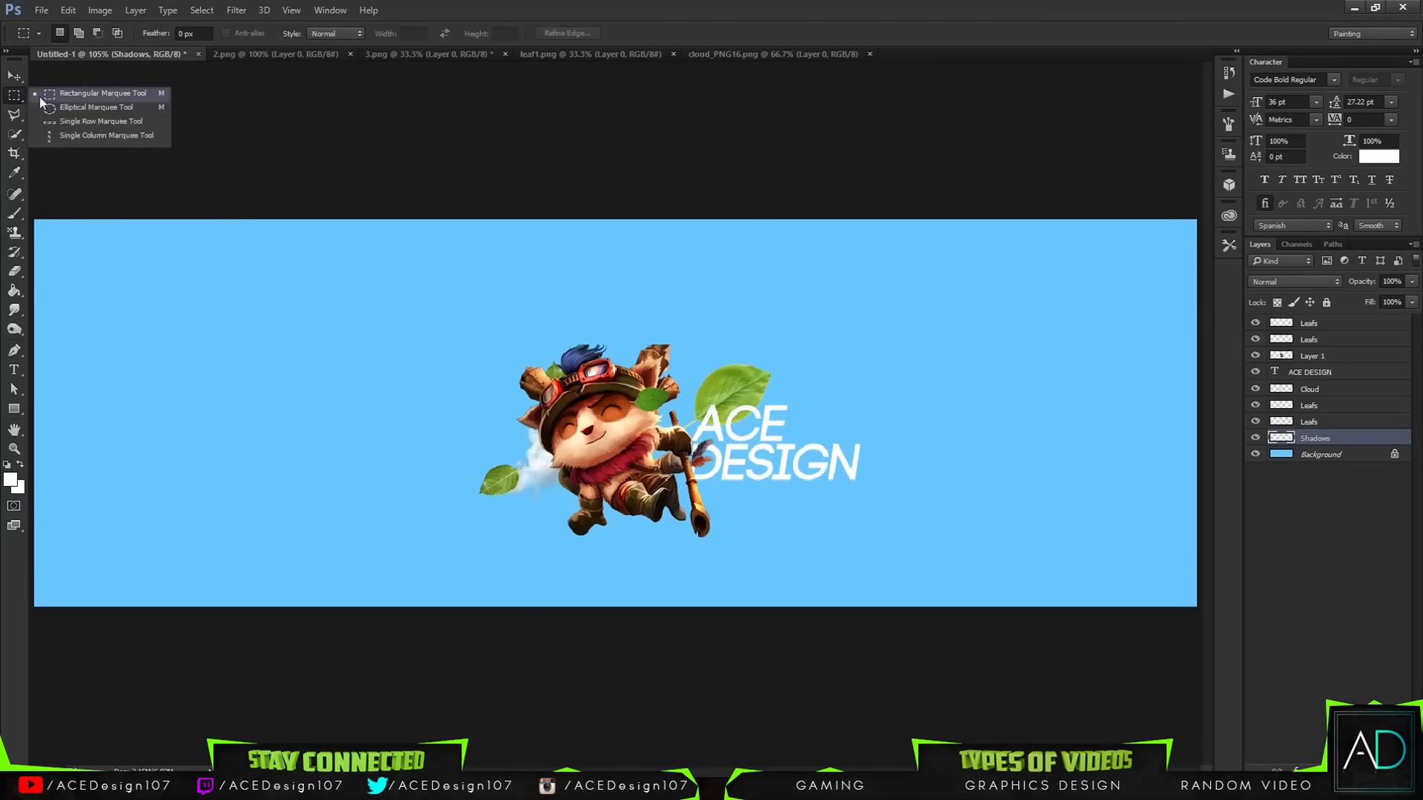
{"action": "left_click", "coordinate": [97, 107]}
{"action": "left_click_drag", "start_coordinate": [590, 551], "coordinate": [929, 538]}
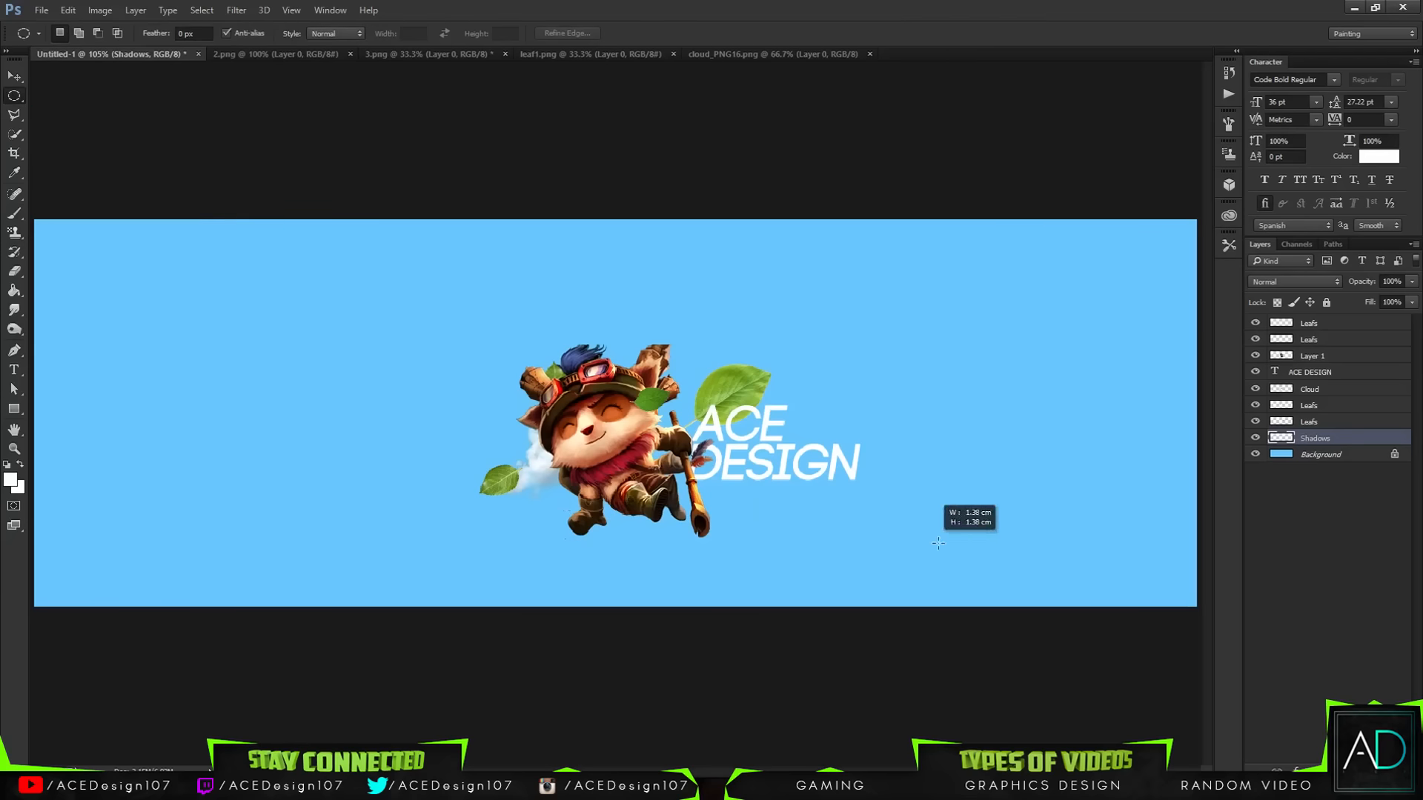
{"action": "left_click_drag", "start_coordinate": [586, 524], "coordinate": [778, 539]}
{"action": "key", "text": "ctrl+d"}
Set the marquee feather to 70 px and make a flat elliptical selection across the character's feet.
{"action": "left_click", "coordinate": [186, 34]}
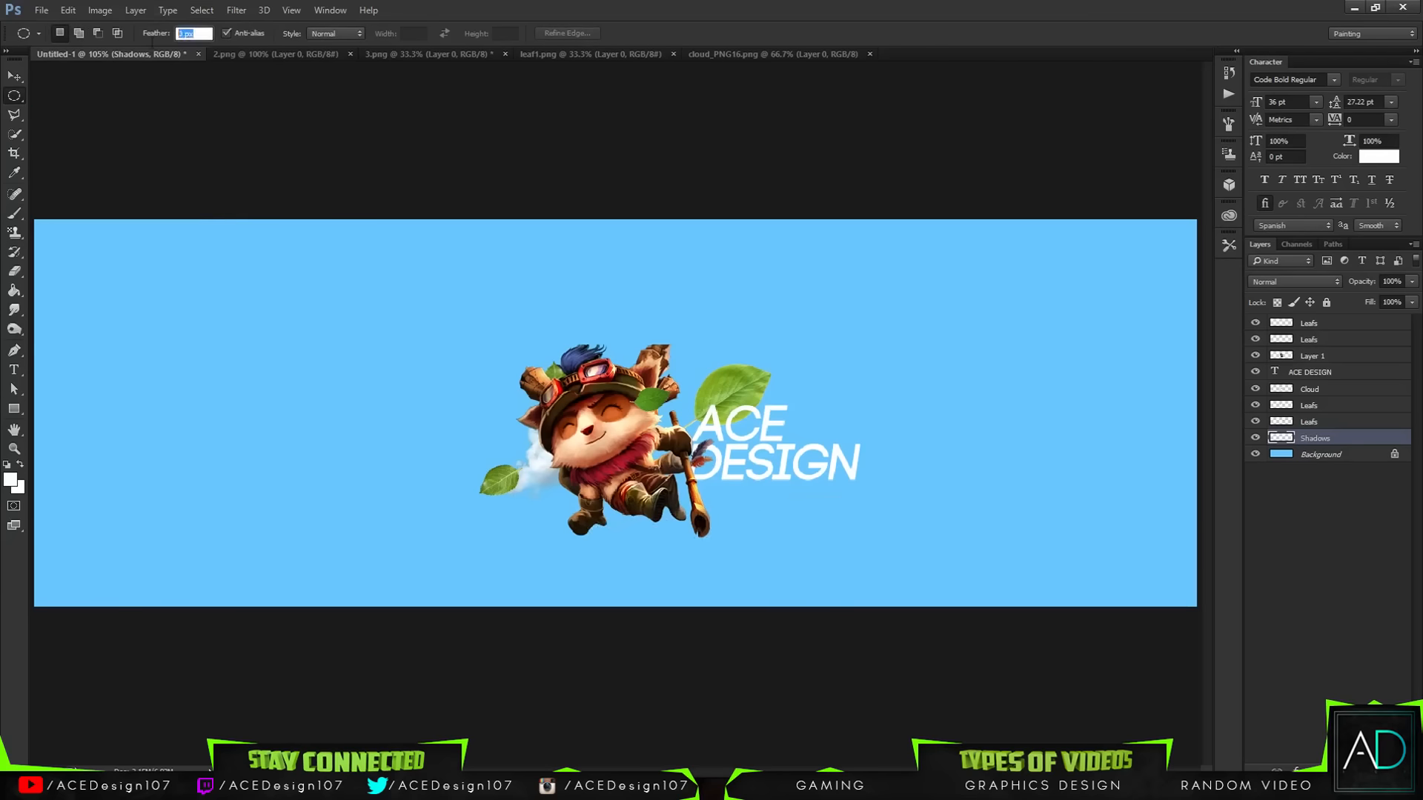
{"action": "type", "text": "50"}
{"action": "key", "text": "Return"}
{"action": "type", "text": "70"}
{"action": "key", "text": "Return"}
{"action": "left_click_drag", "start_coordinate": [589, 510], "coordinate": [698, 532]}
{"action": "left_click", "coordinate": [716, 301]}
Set the foreground colour to black (000000) for the shadow and return to the Elliptical Marquee tool.
{"action": "key", "text": "g"}
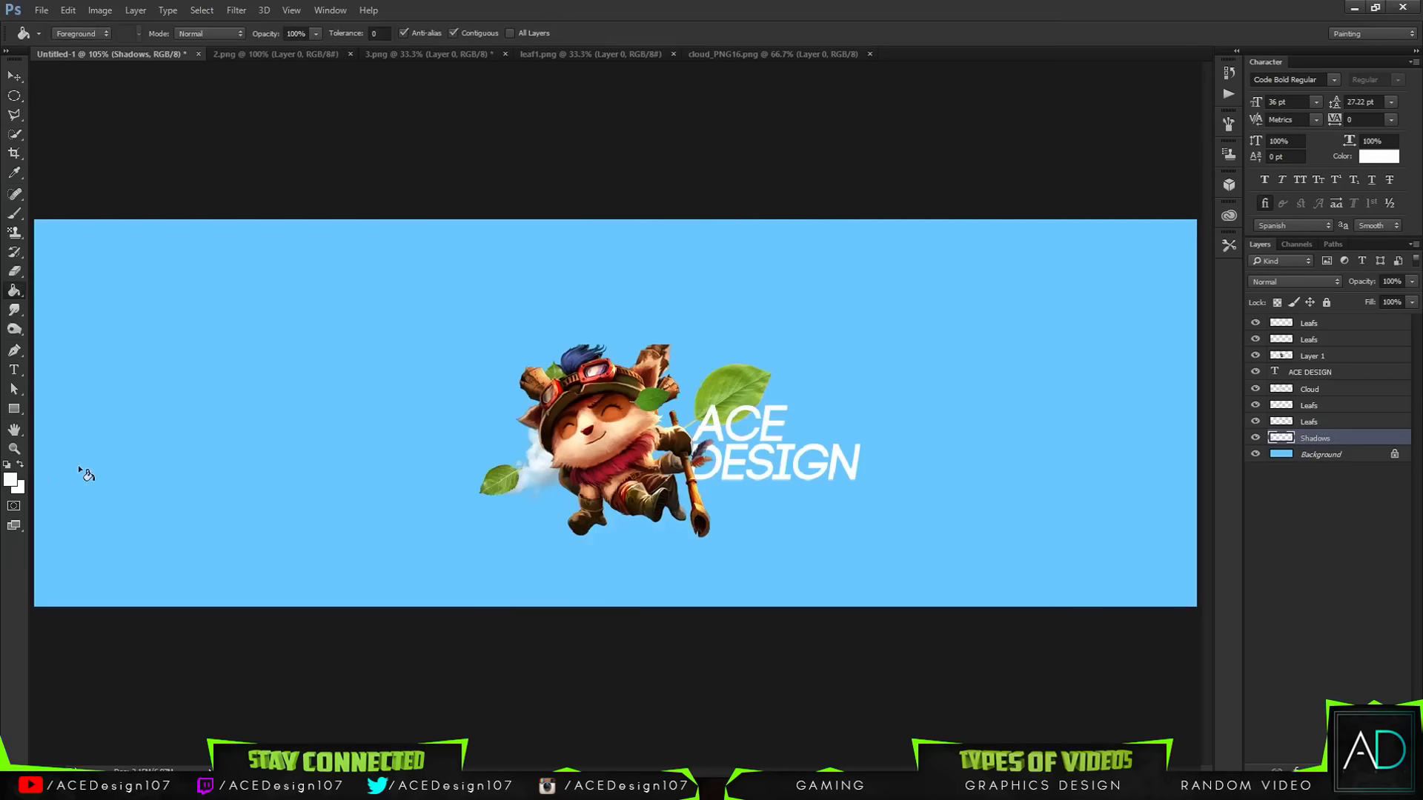
{"action": "left_click", "coordinate": [11, 477]}
{"action": "type", "text": "000000"}
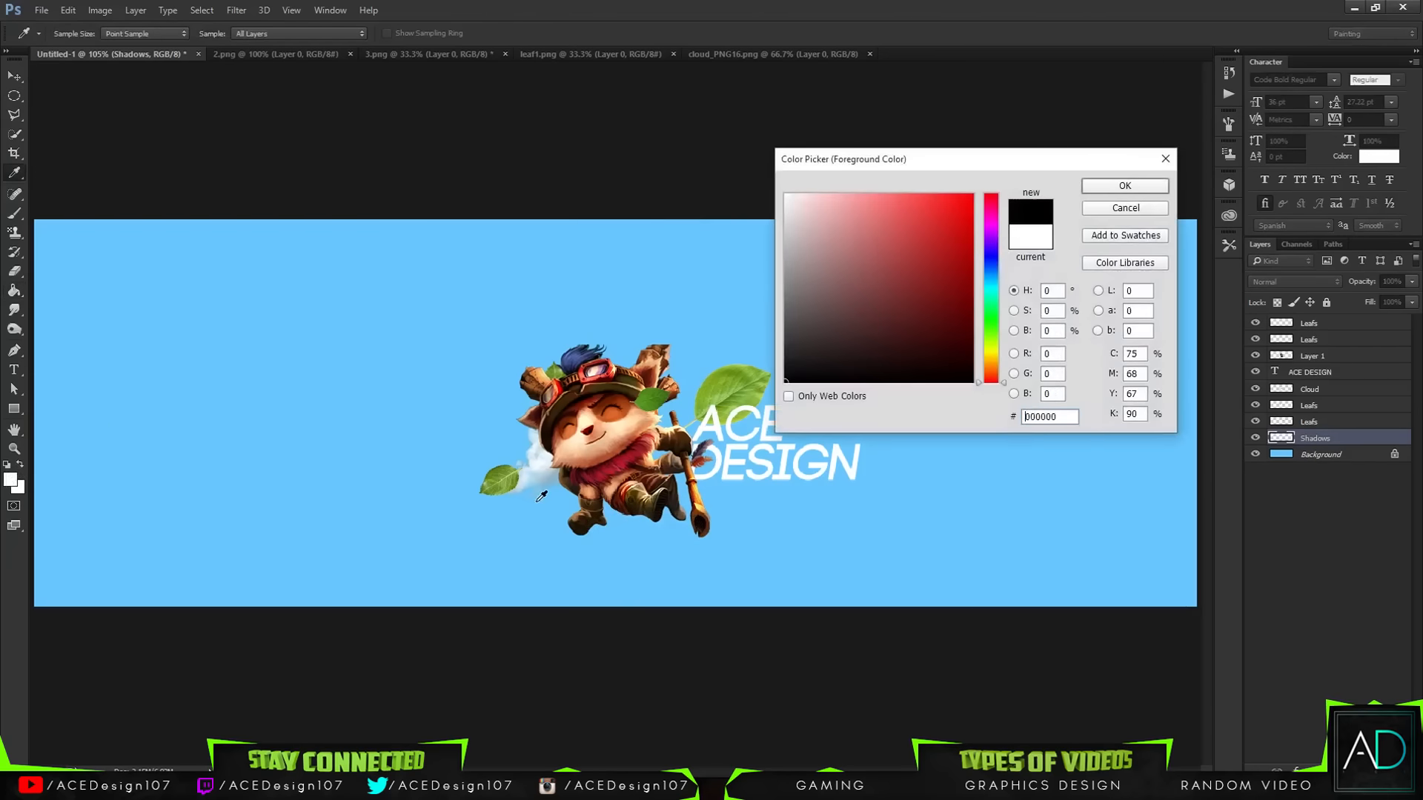
{"action": "key", "text": "Return"}
{"action": "key", "text": "m"}
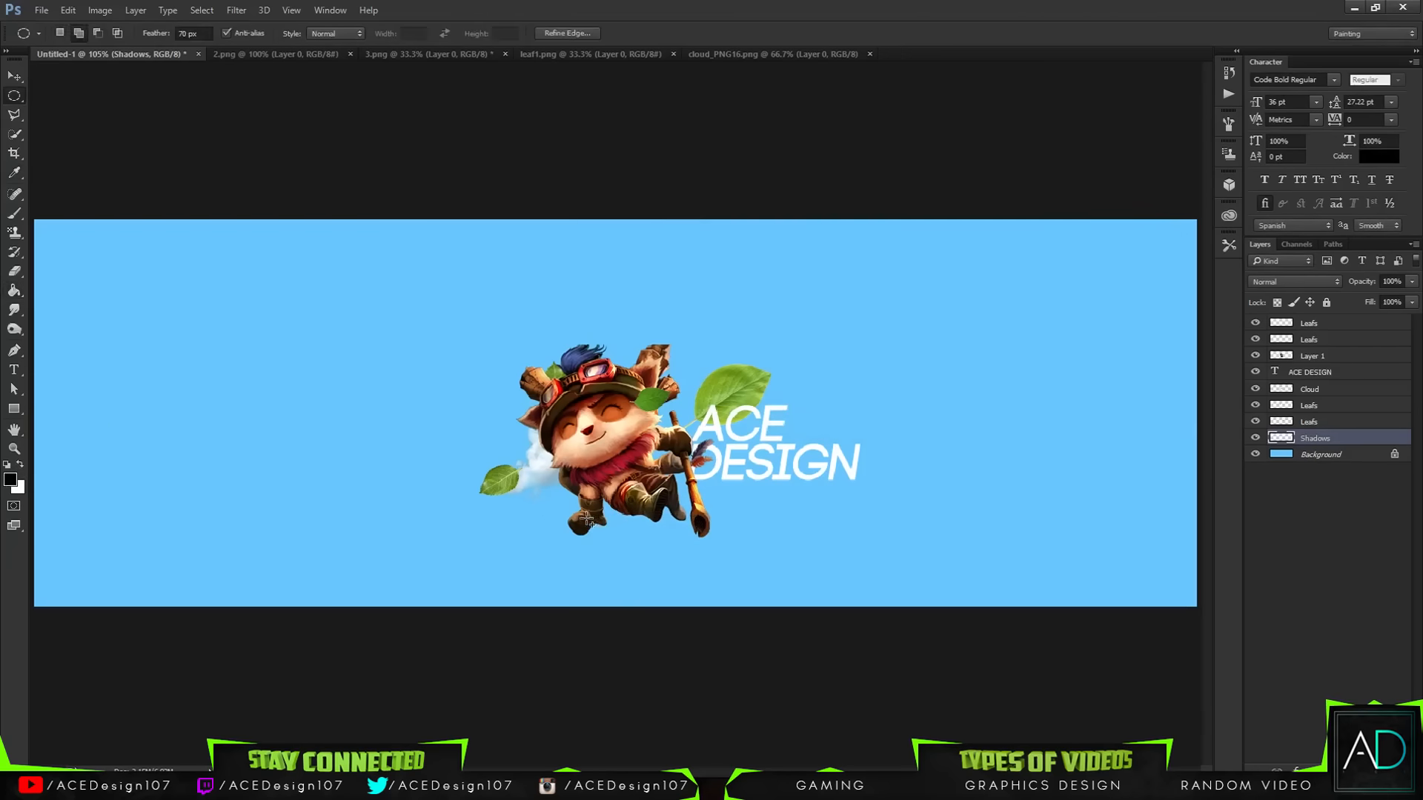
Try feathered elliptical selections across the character's feet on the Shadows layer and below the text on the lowest Leafs layer.
{"action": "left_click_drag", "start_coordinate": [591, 517], "coordinate": [701, 533]}
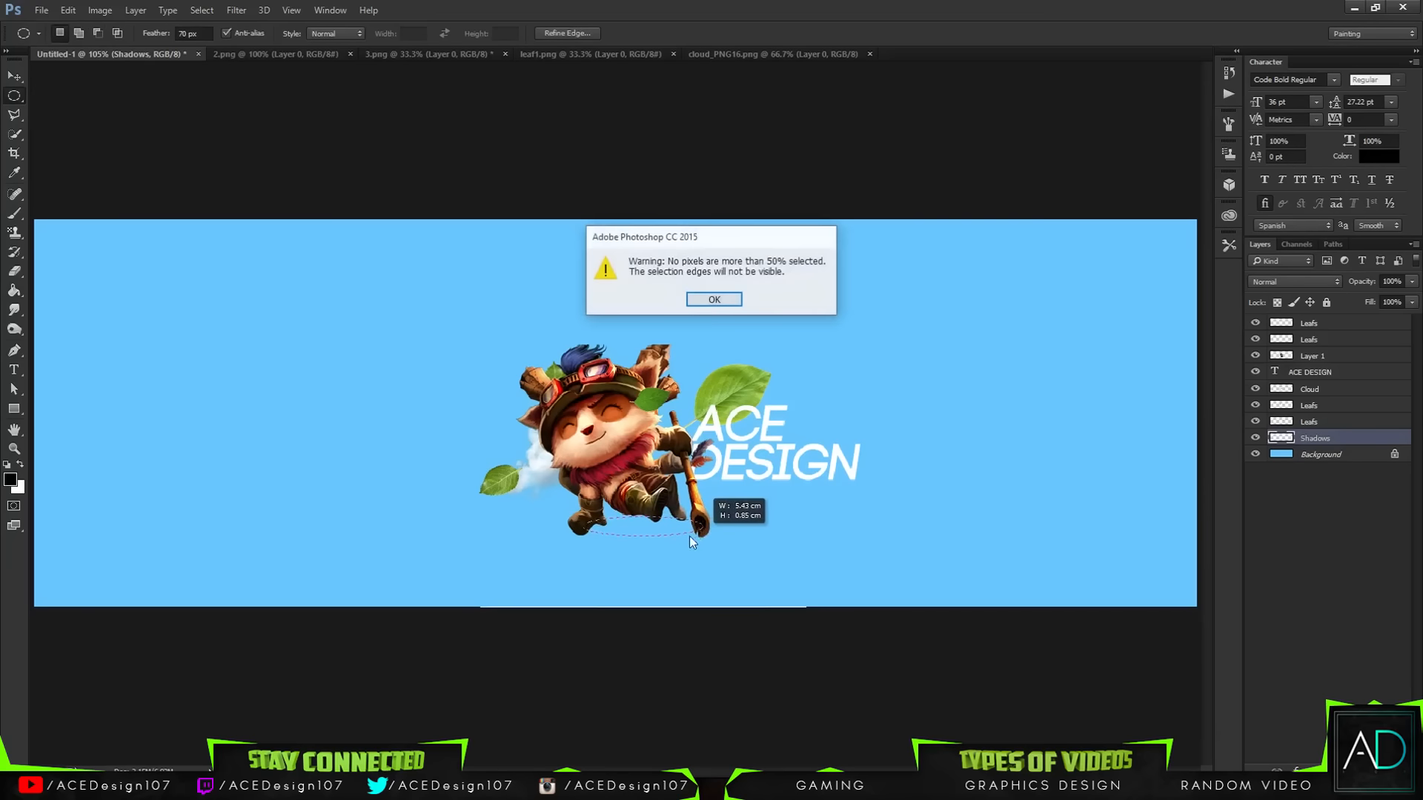
{"action": "left_click", "coordinate": [714, 299]}
{"action": "left_click", "coordinate": [1310, 372]}
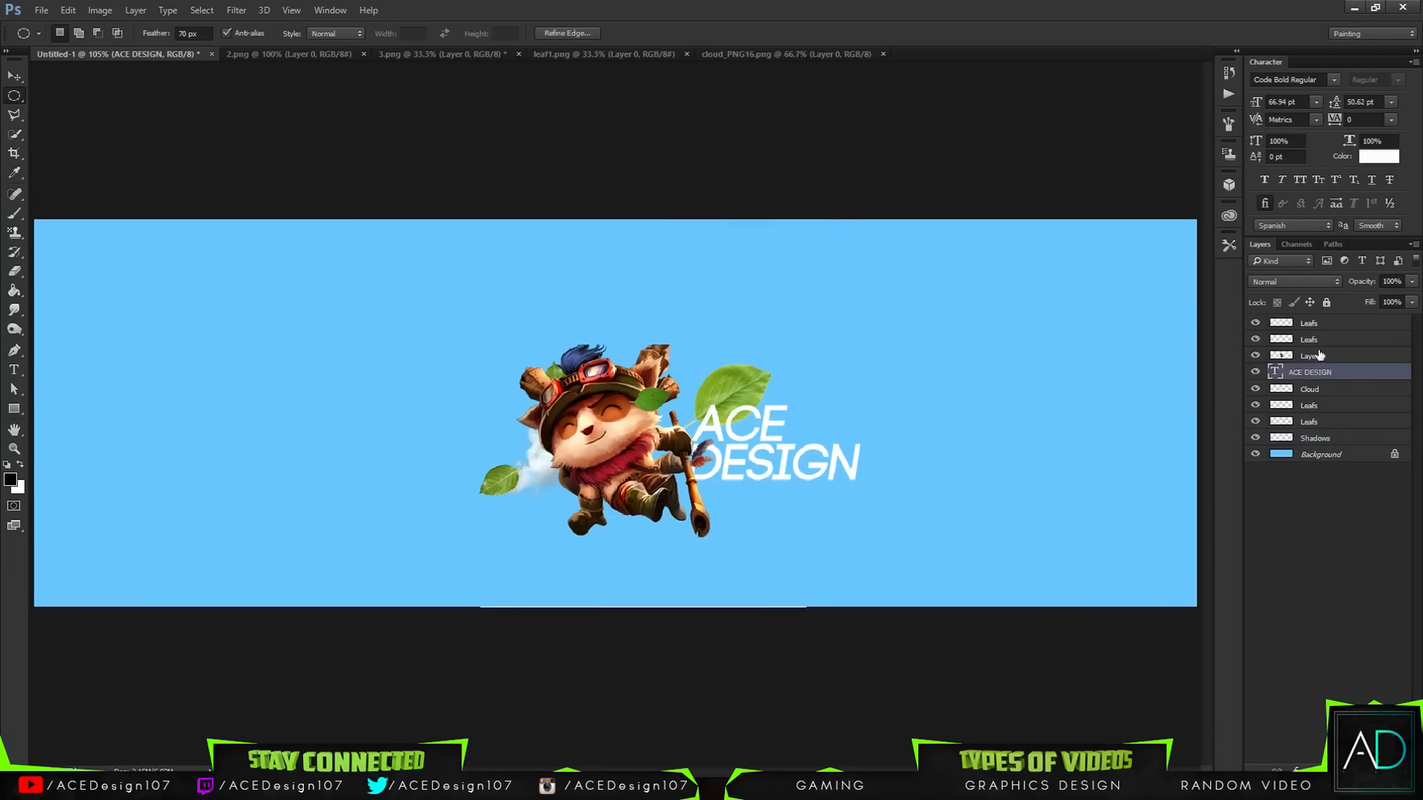
{"action": "left_click", "coordinate": [1311, 356]}
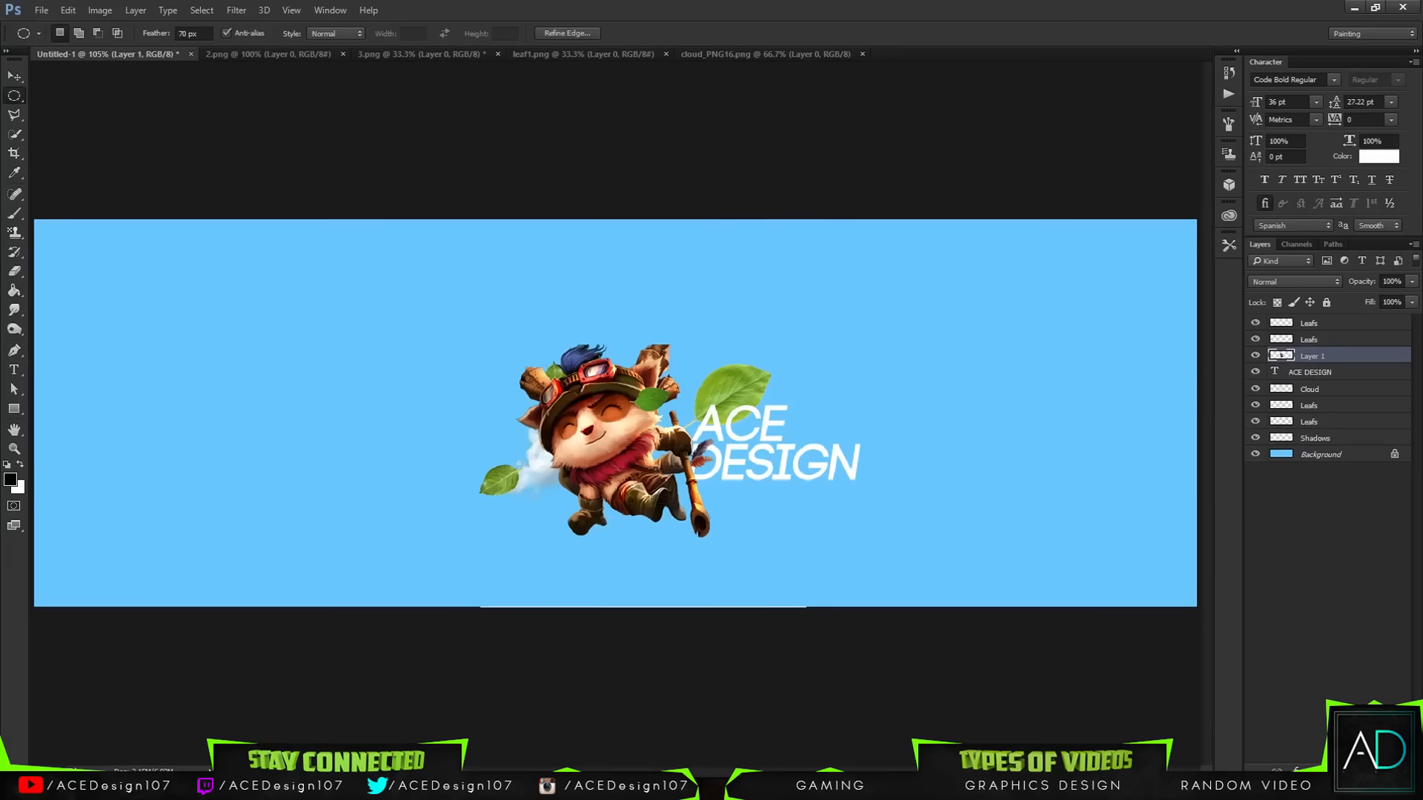
{"action": "left_click", "coordinate": [1308, 421]}
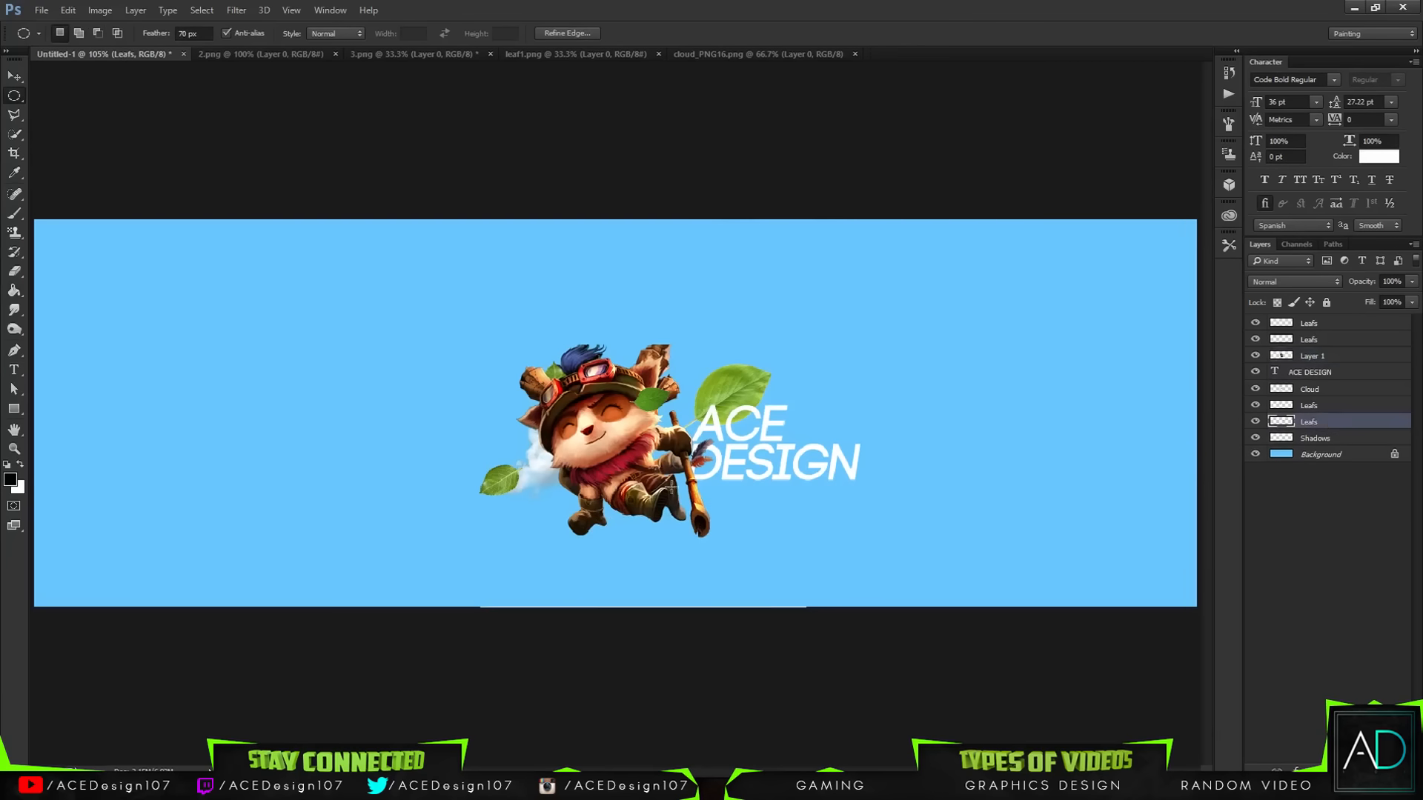
{"action": "left_click_drag", "start_coordinate": [593, 467], "coordinate": [858, 513]}
{"action": "left_click", "coordinate": [700, 299]}
Try wide feathered elliptical selections over the character and text on the Background layer, then deselect.
{"action": "left_click", "coordinate": [1311, 438]}
{"action": "left_click", "coordinate": [1322, 454]}
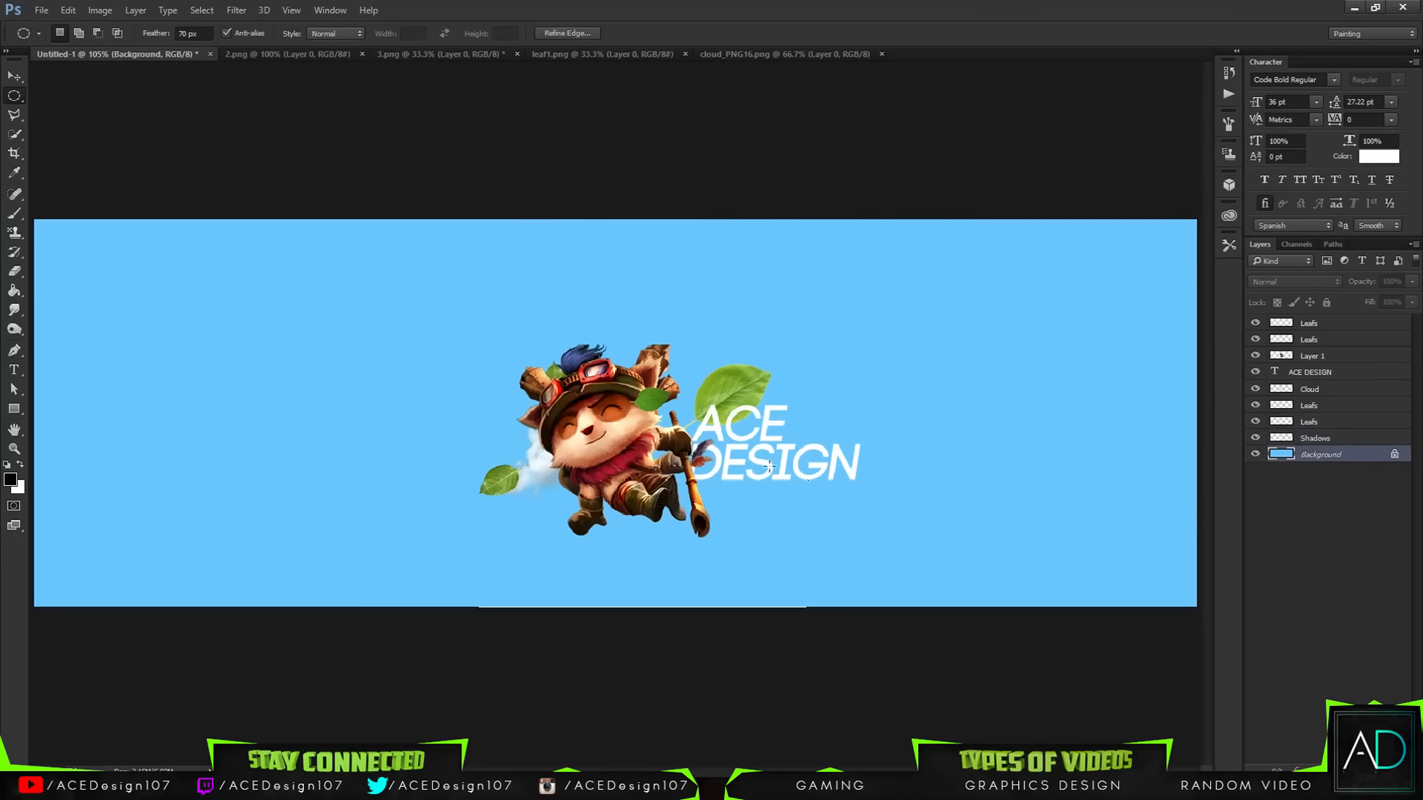
{"action": "left_click_drag", "start_coordinate": [621, 452], "coordinate": [905, 528]}
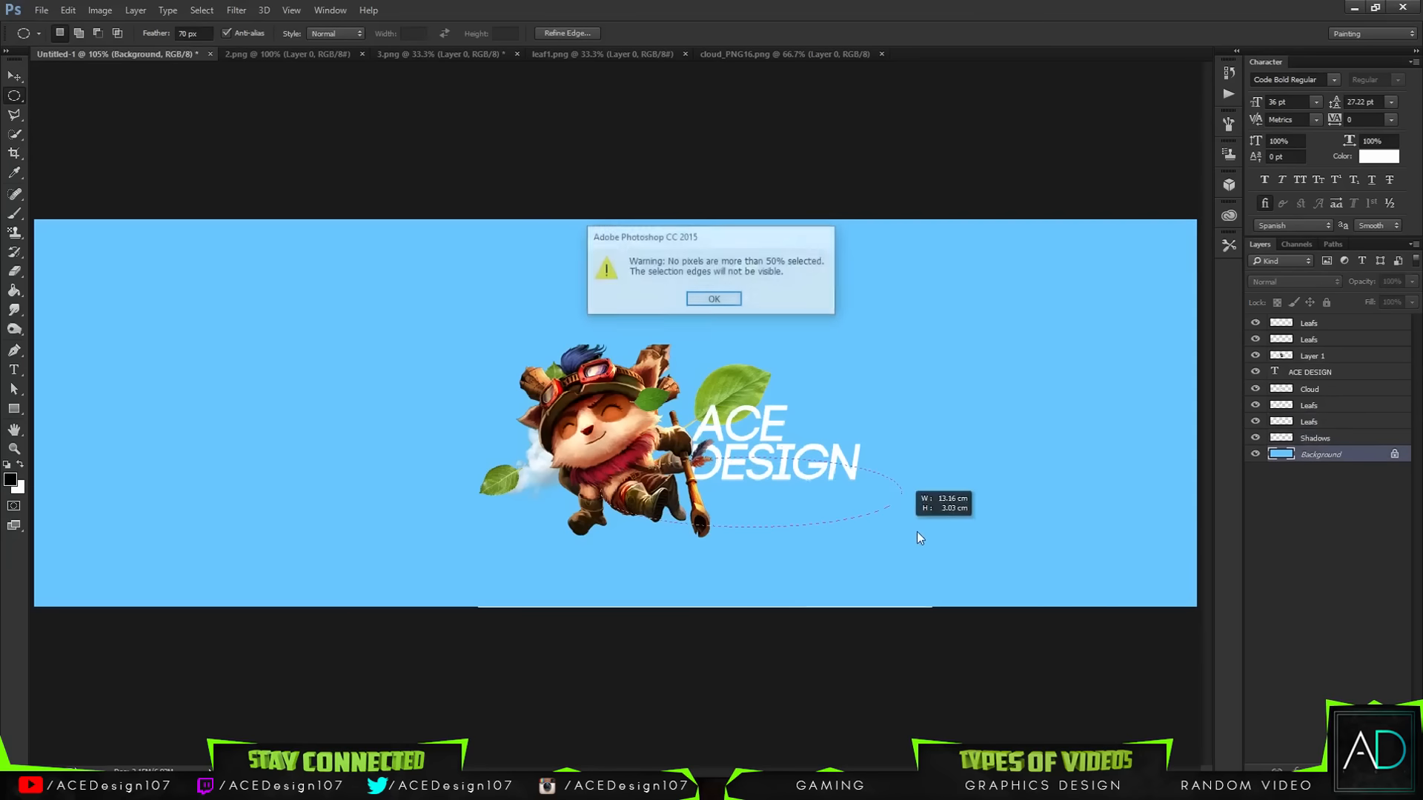
{"action": "left_click", "coordinate": [714, 300]}
{"action": "left_click_drag", "start_coordinate": [463, 390], "coordinate": [905, 474]}
{"action": "key", "text": "ctrl+d"}
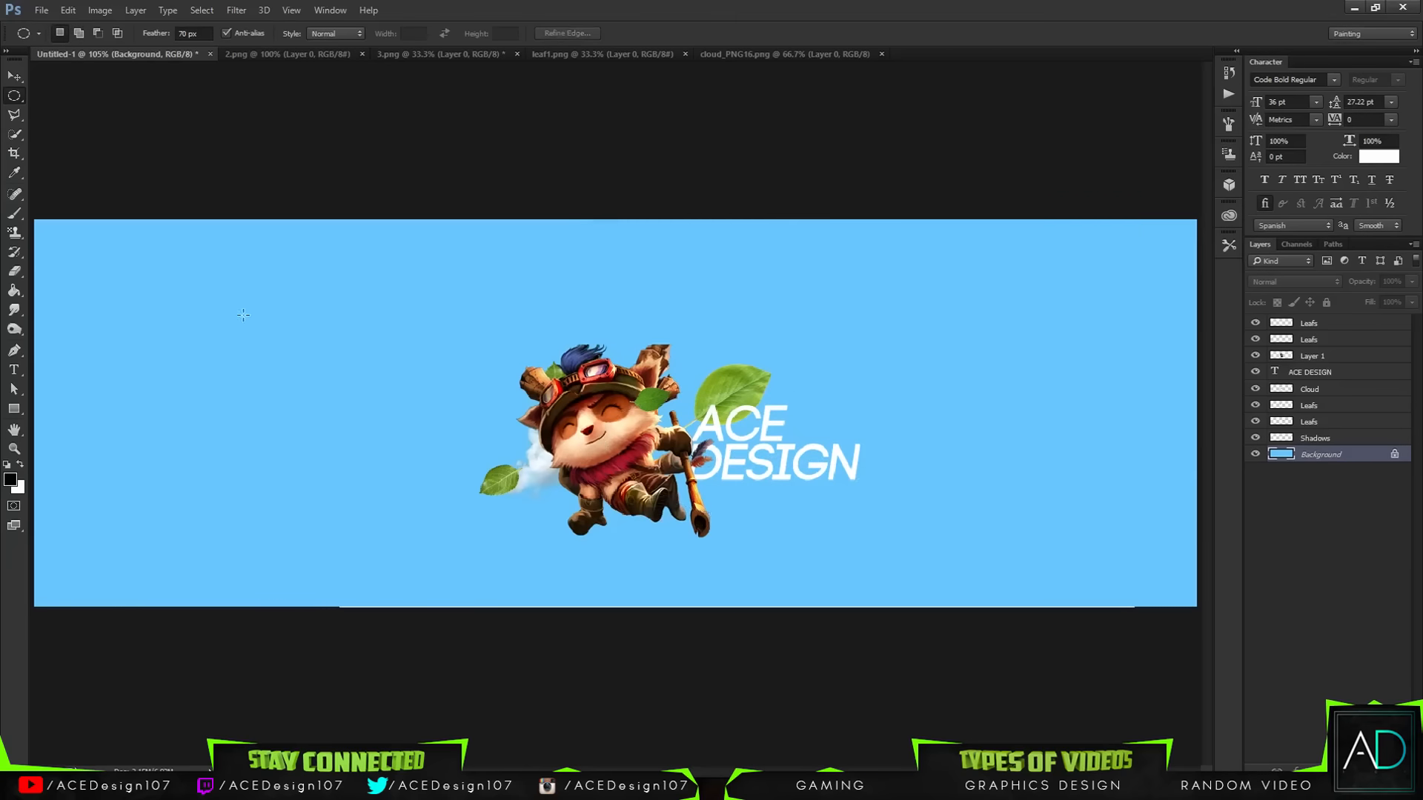
Try feathered elliptical selections of different sizes in the empty blue area beside the character on the Background layer.
{"action": "left_click_drag", "start_coordinate": [160, 343], "coordinate": [437, 399]}
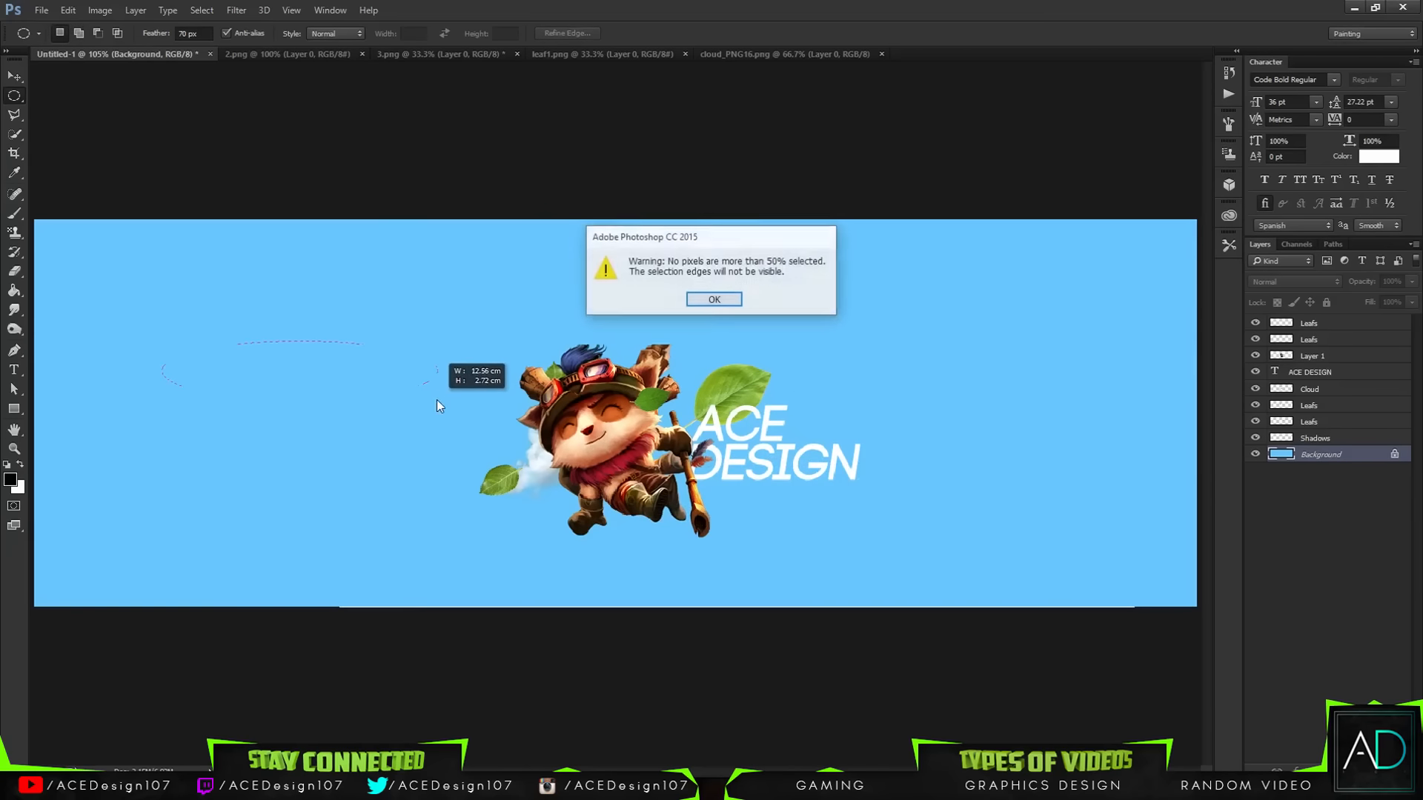
{"action": "left_click", "coordinate": [713, 299]}
{"action": "left_click_drag", "start_coordinate": [234, 305], "coordinate": [643, 402]}
{"action": "key", "text": "ctrl+d"}
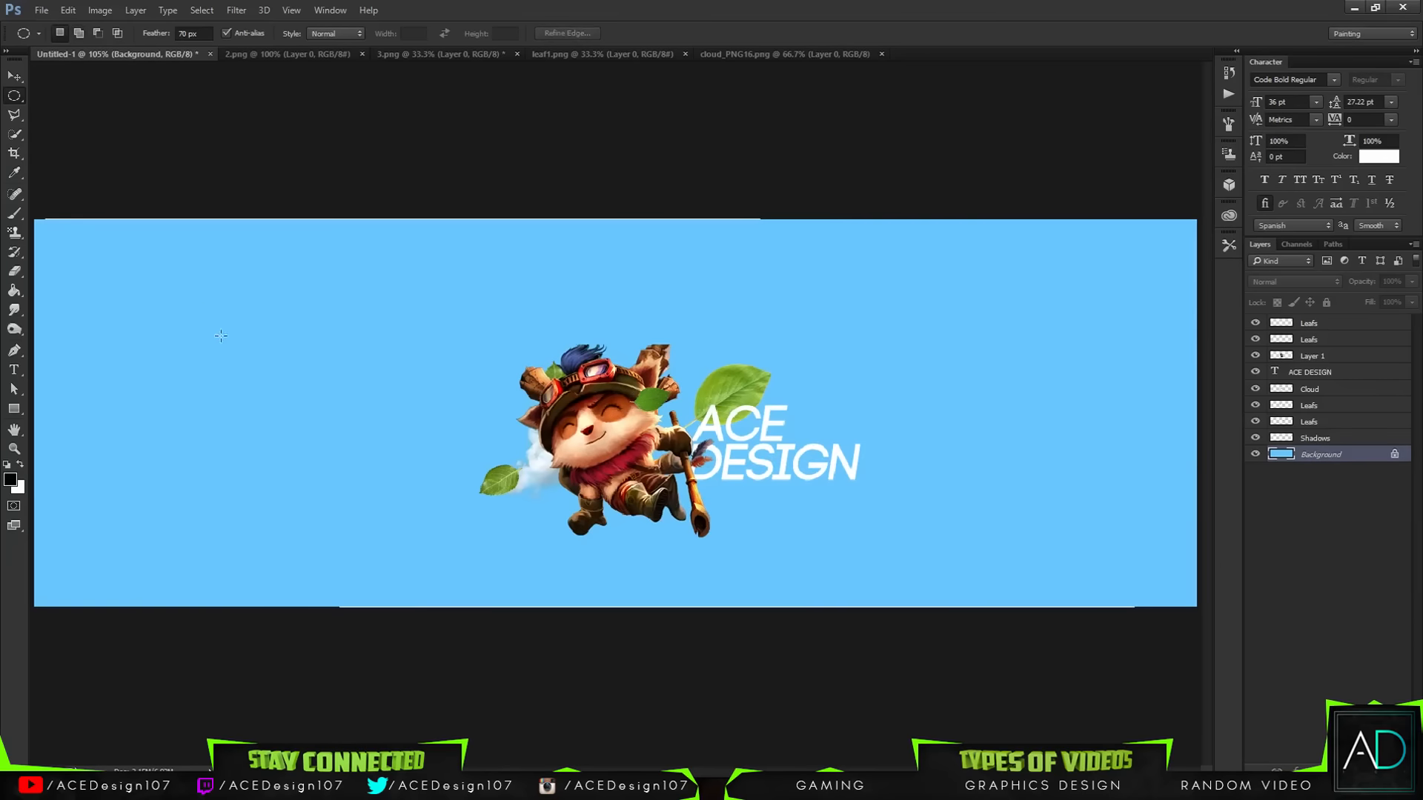
{"action": "left_click_drag", "start_coordinate": [220, 336], "coordinate": [320, 423]}
{"action": "left_click", "coordinate": [715, 298]}
Set the Elliptical Marquee feather to 90 px and make test selections in the empty blue area beside the character.
{"action": "right_click", "coordinate": [21, 99]}
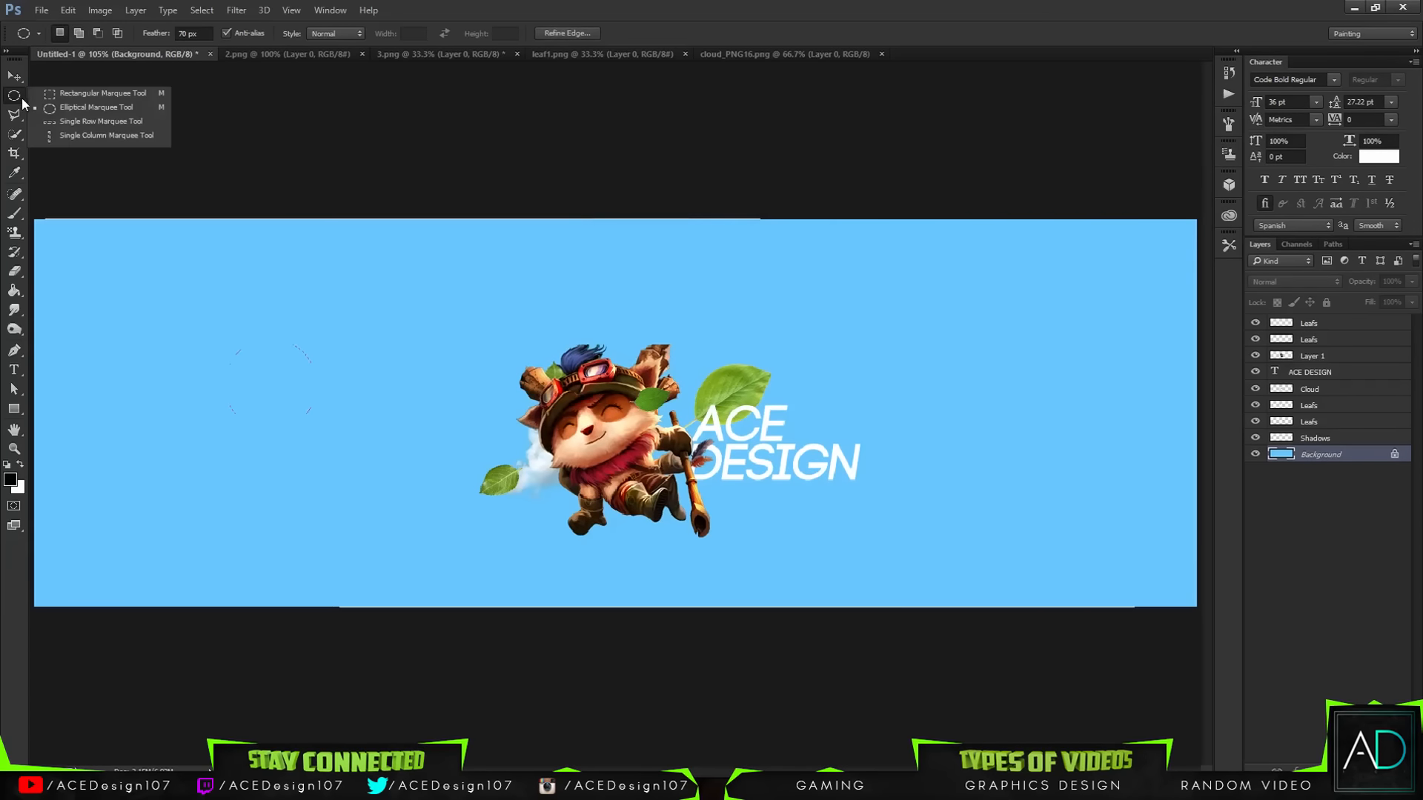
{"action": "left_click", "coordinate": [62, 110]}
{"action": "left_click_drag", "start_coordinate": [199, 34], "coordinate": [188, 34]}
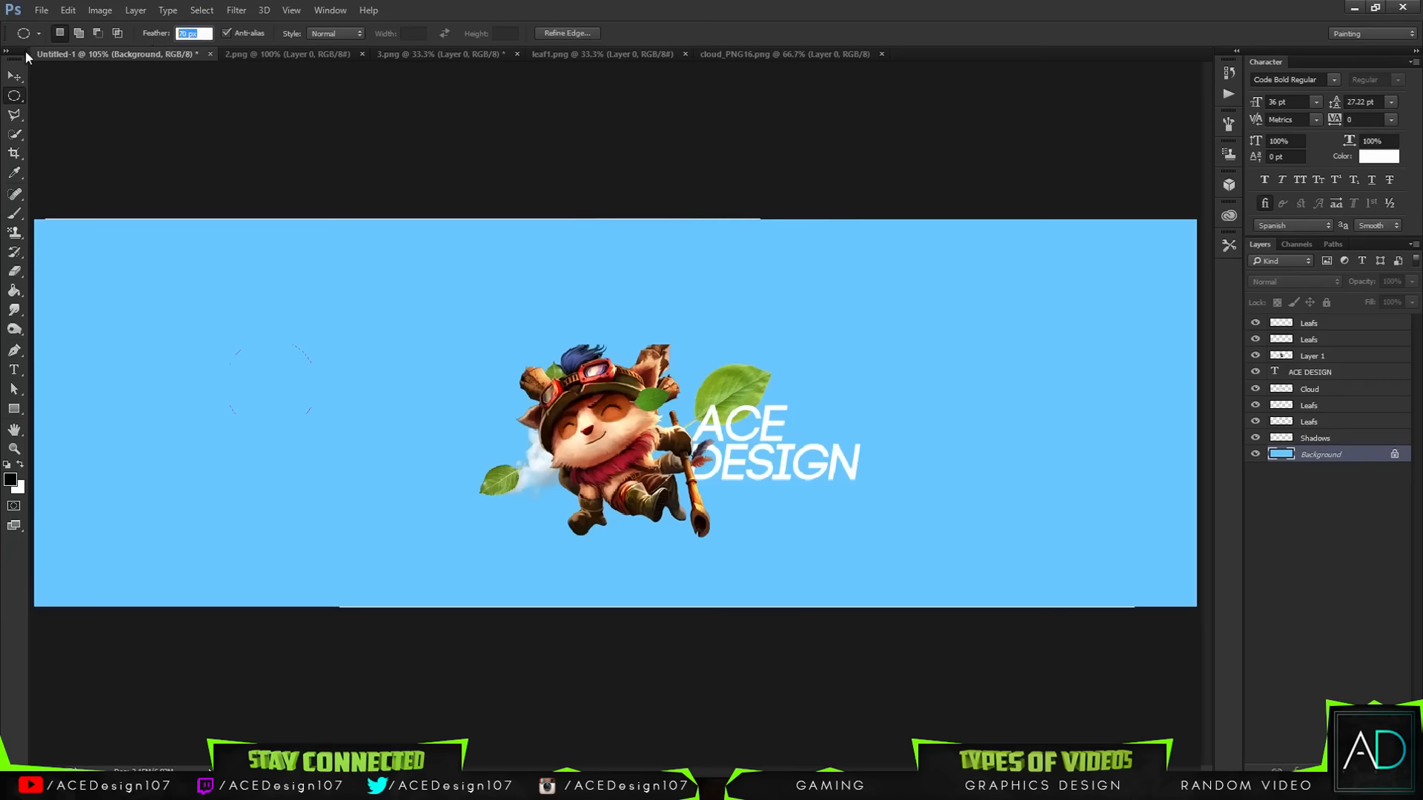
{"action": "type", "text": "90"}
{"action": "key", "text": "Return"}
{"action": "key", "text": "shift"}
{"action": "left_click_drag", "start_coordinate": [252, 423], "coordinate": [595, 453]}
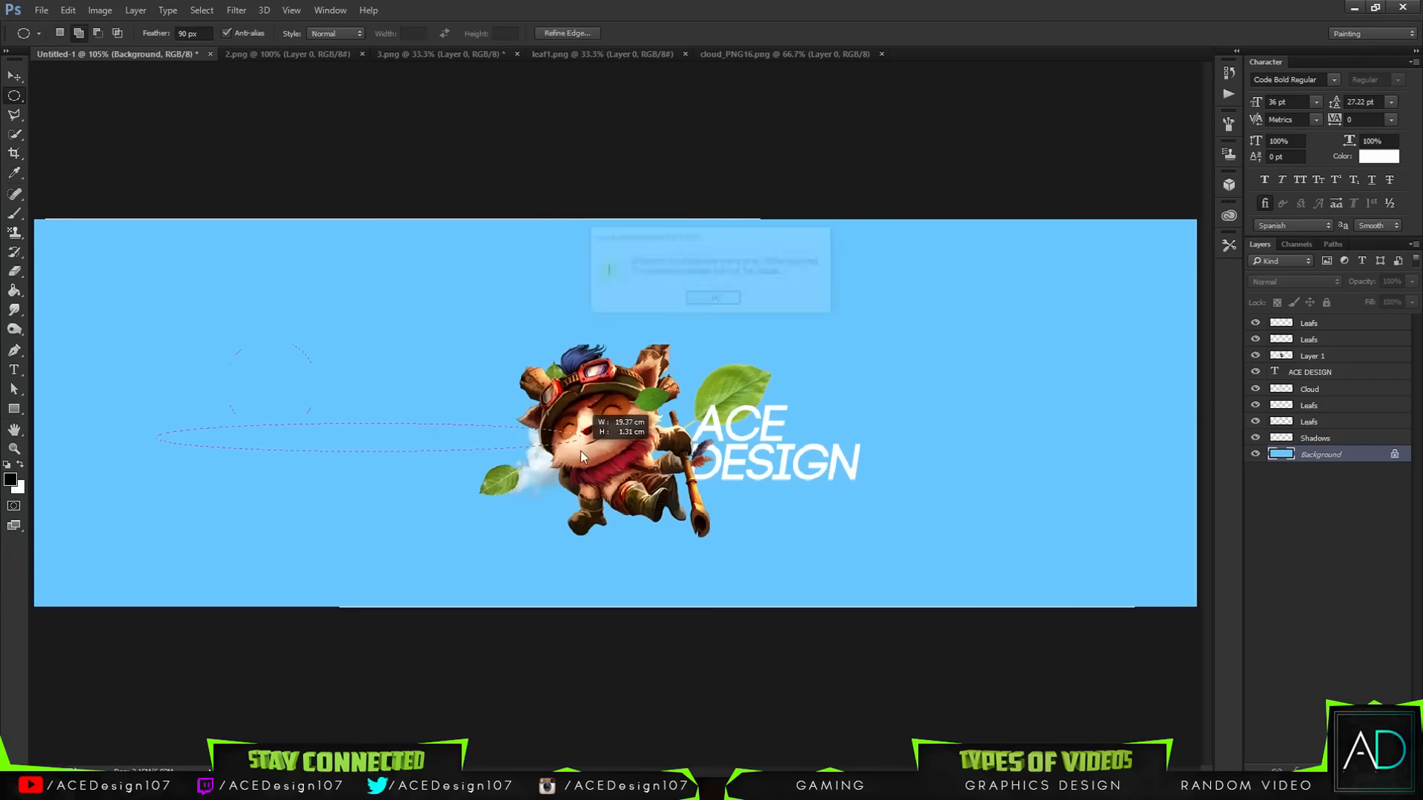
{"action": "left_click", "coordinate": [697, 298]}
{"action": "left_click_drag", "start_coordinate": [245, 383], "coordinate": [486, 442]}
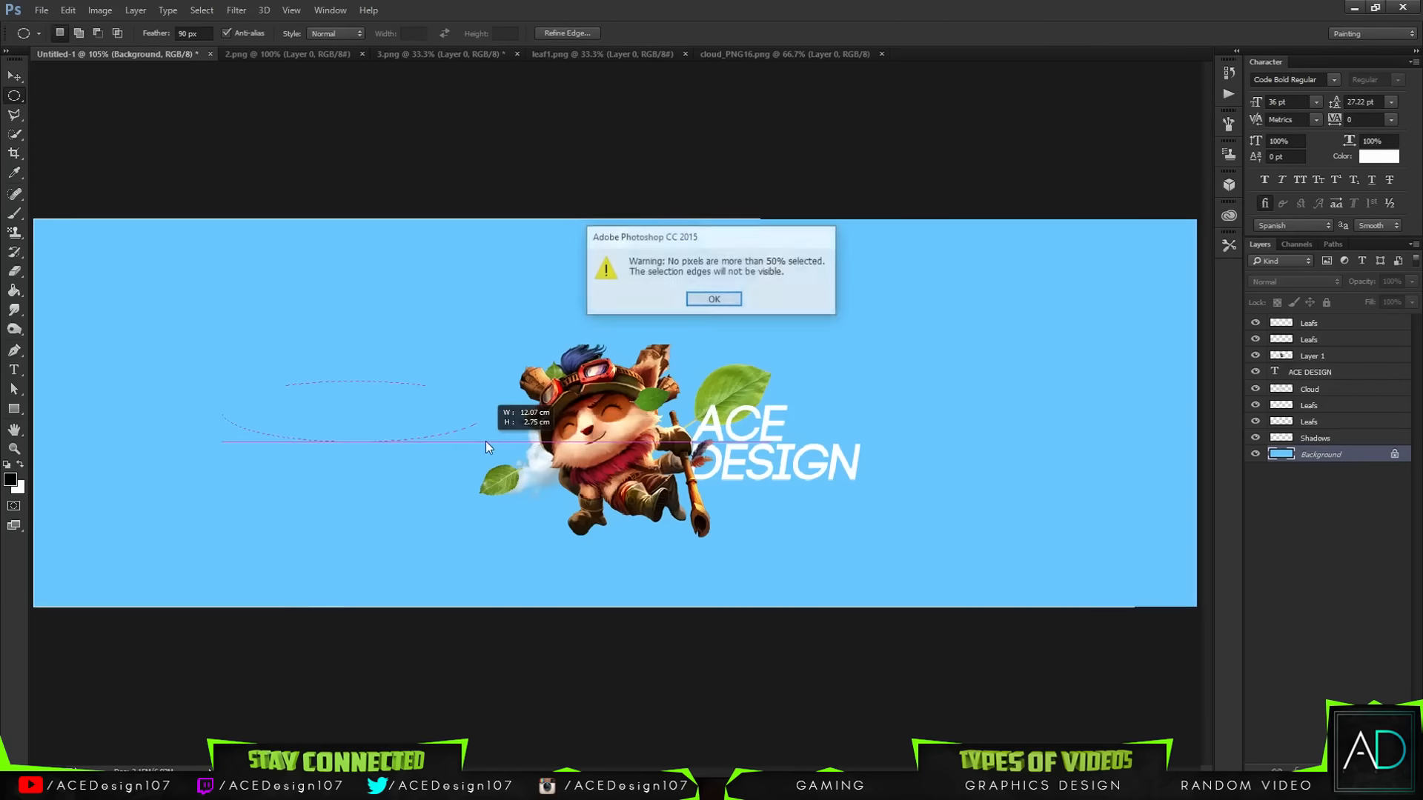
{"action": "left_click", "coordinate": [713, 300]}
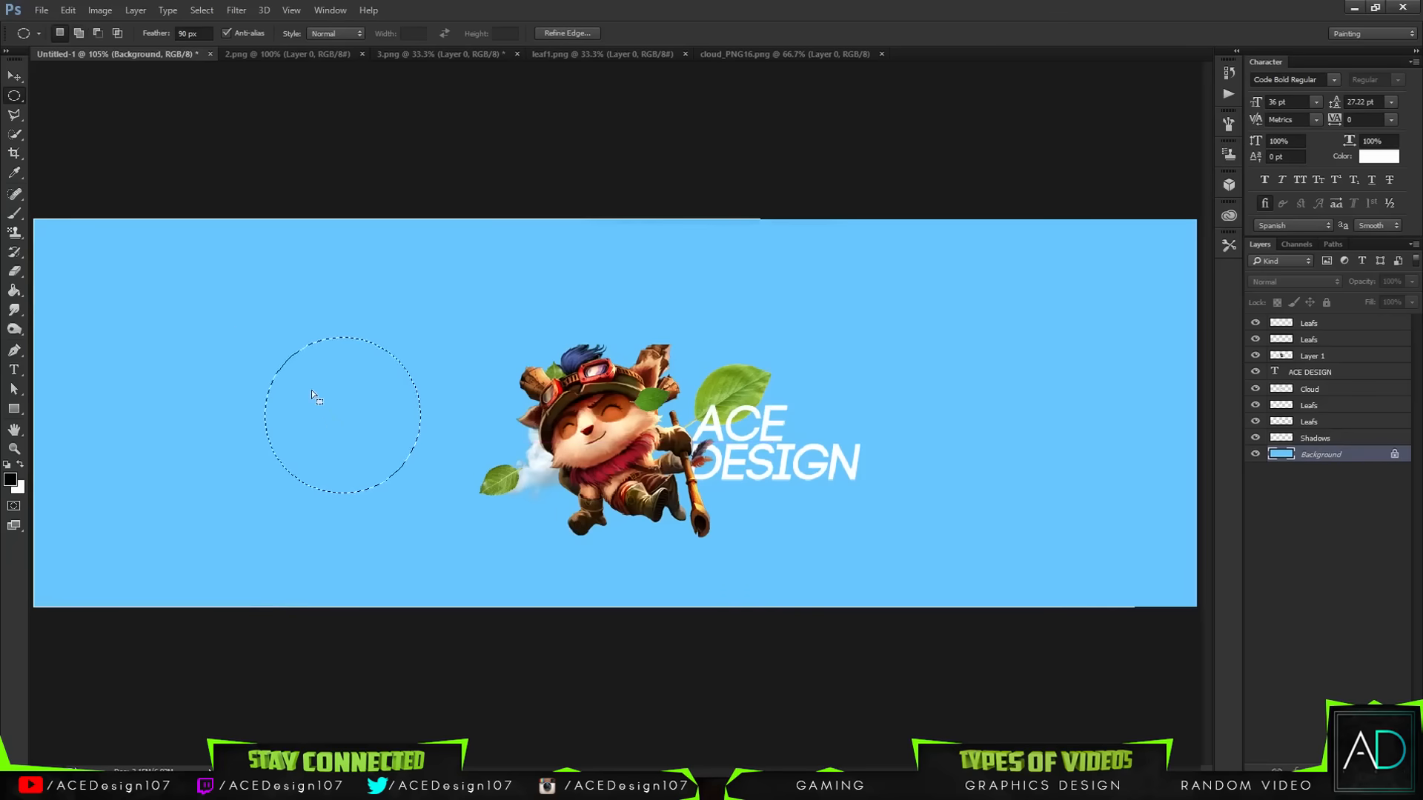
Fill the feathered circular selection with black on the Background layer as a test, then undo the fill and deselect.
{"action": "key", "text": "g"}
{"action": "left_click", "coordinate": [331, 411]}
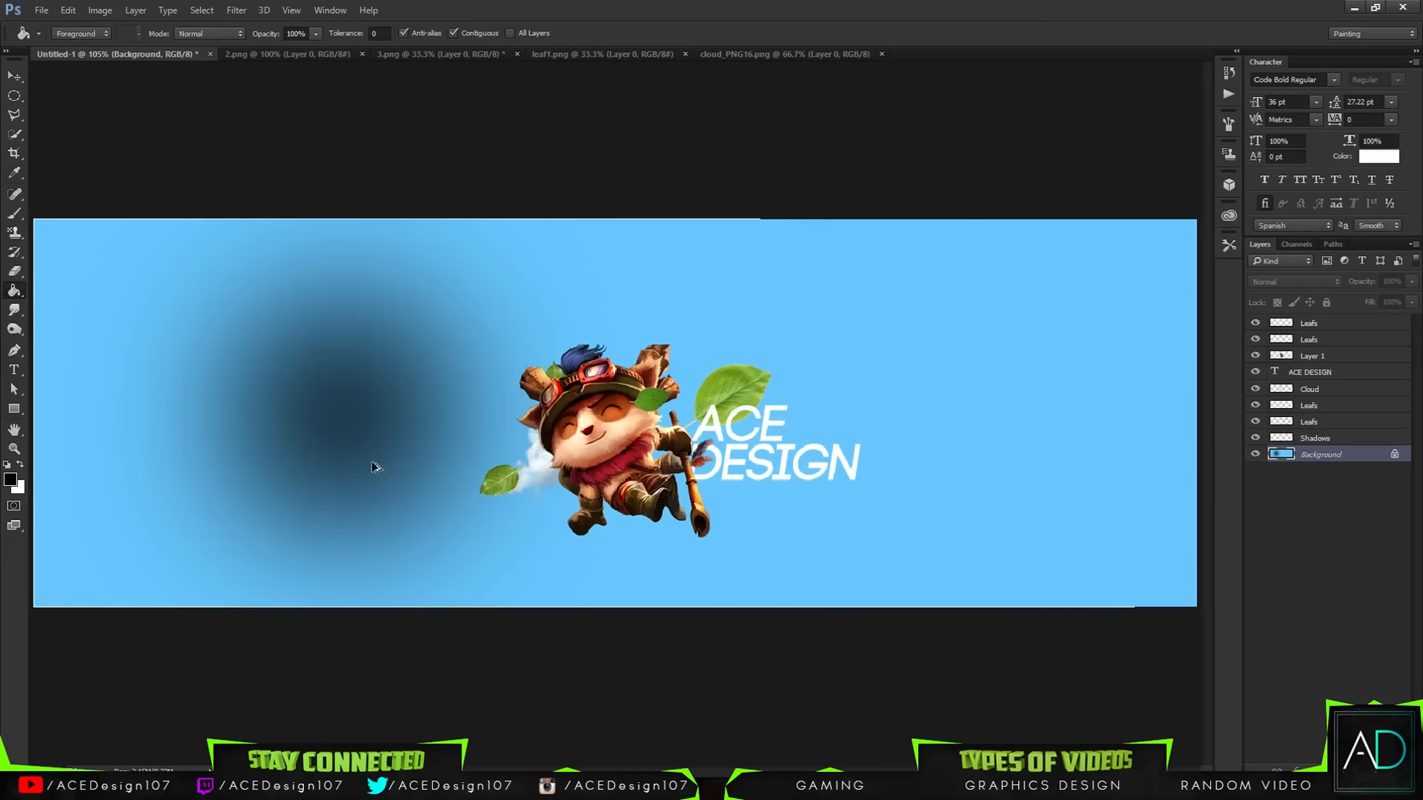
{"action": "key", "text": "ctrl+z"}
{"action": "key", "text": "ctrl+d"}
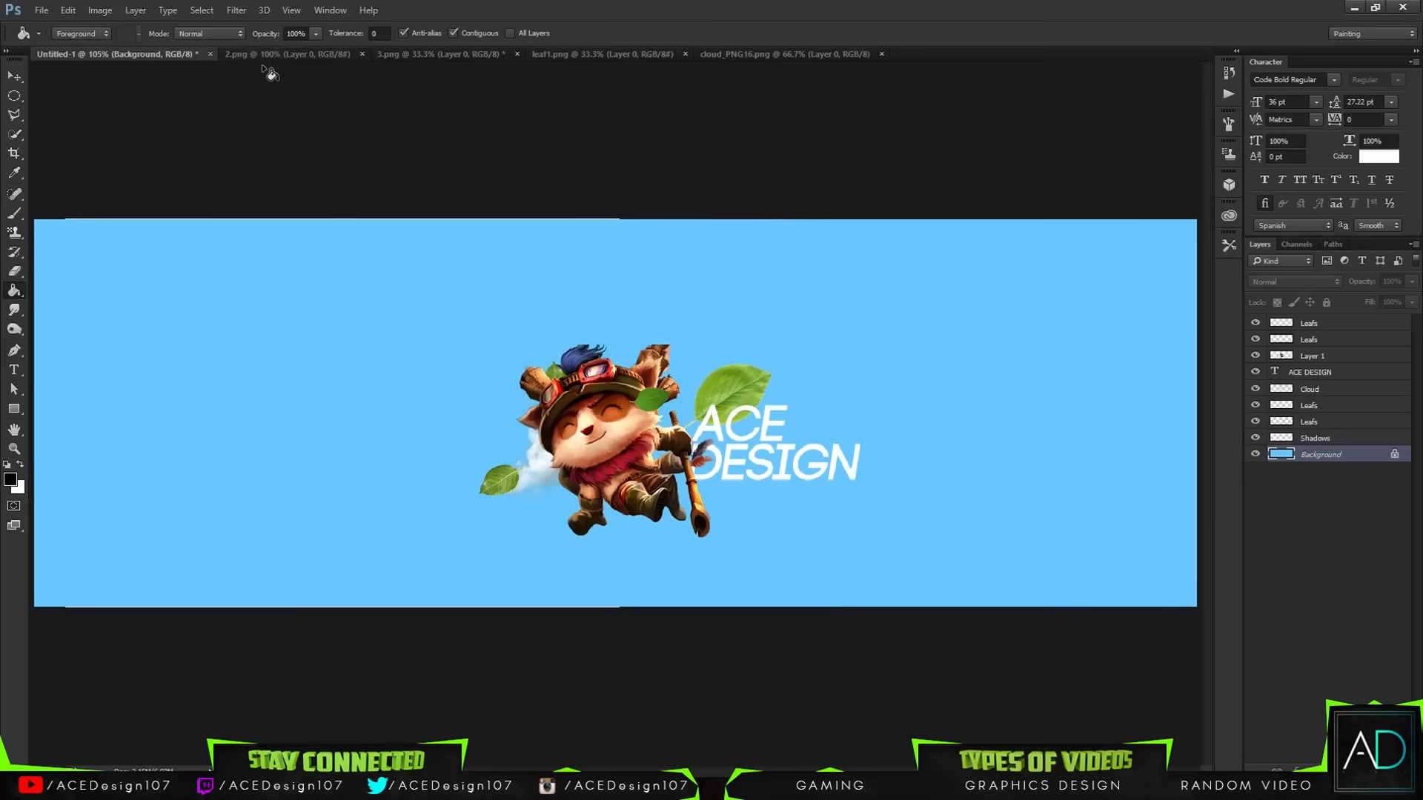
Set the Elliptical Marquee feather to 100 px and add a new layer directly above the Background layer.
{"action": "key", "text": "m"}
{"action": "left_click", "coordinate": [201, 33]}
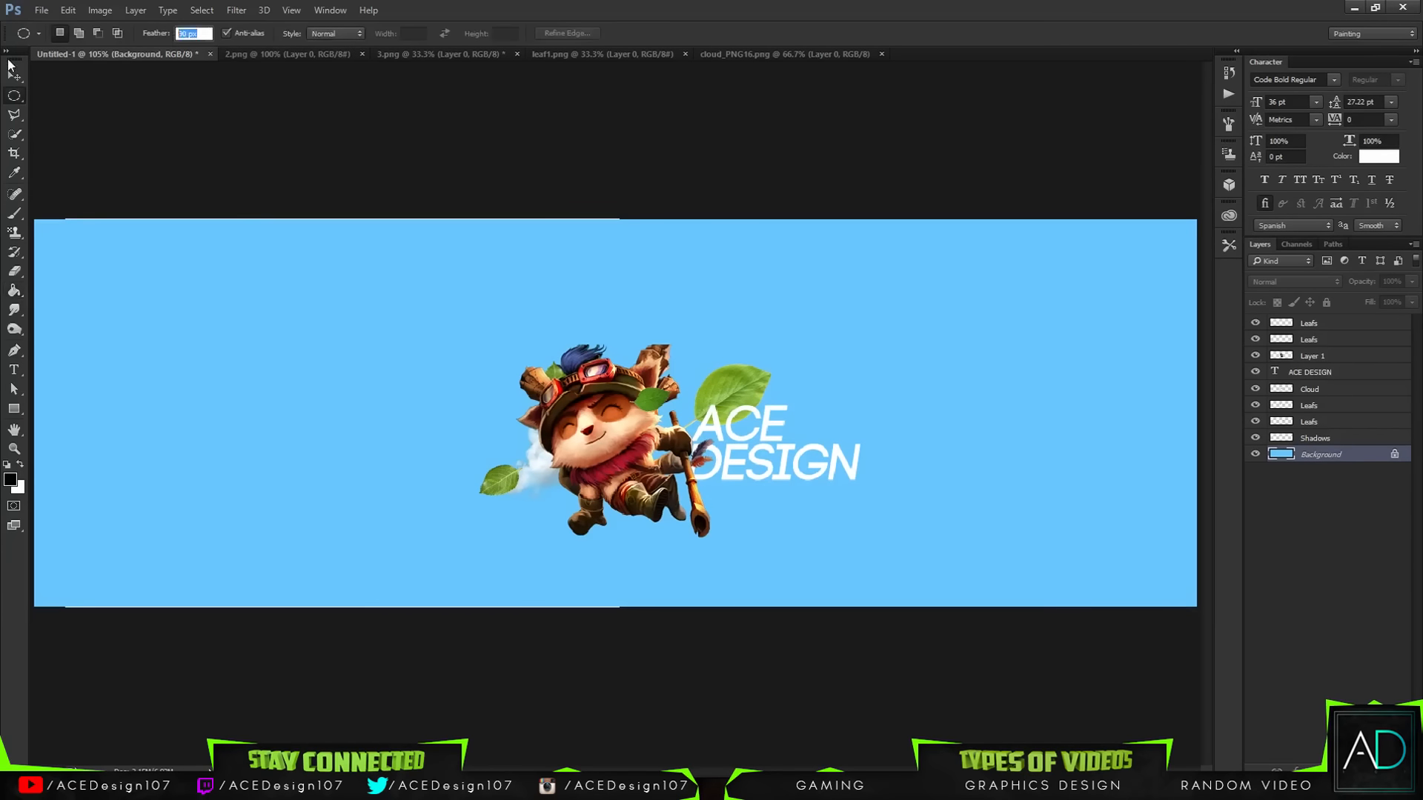
{"action": "type", "text": "100"}
{"action": "key", "text": "Return"}
{"action": "key", "text": "ctrl+shift+alt+n"}
Try flat elliptical selections with the 100 px feather on the new layer, in the blue area beside the character.
{"action": "left_click_drag", "start_coordinate": [212, 472], "coordinate": [510, 493]}
{"action": "left_click", "coordinate": [710, 299]}
{"action": "key", "text": "g"}
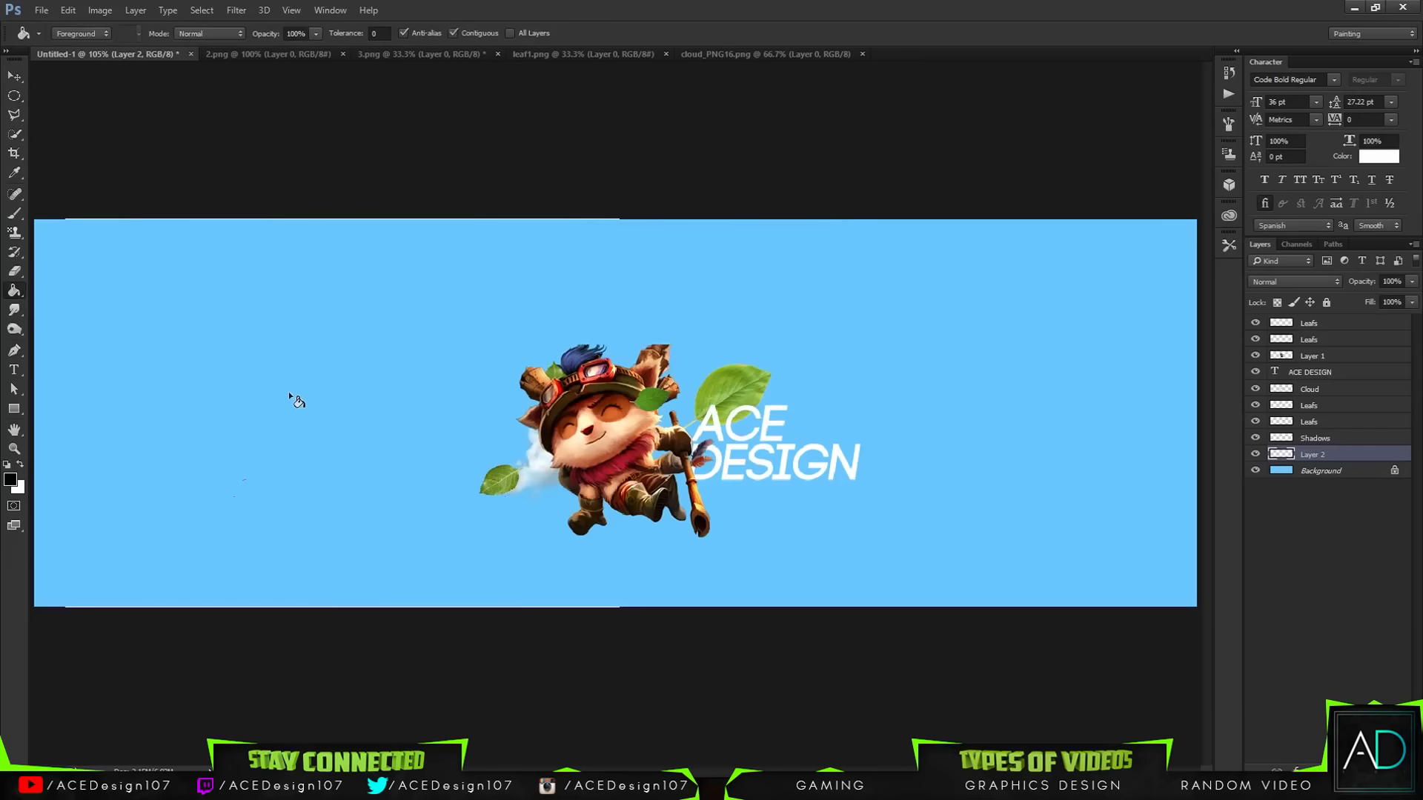
{"action": "key", "text": "m"}
{"action": "left_click_drag", "start_coordinate": [148, 321], "coordinate": [560, 380]}
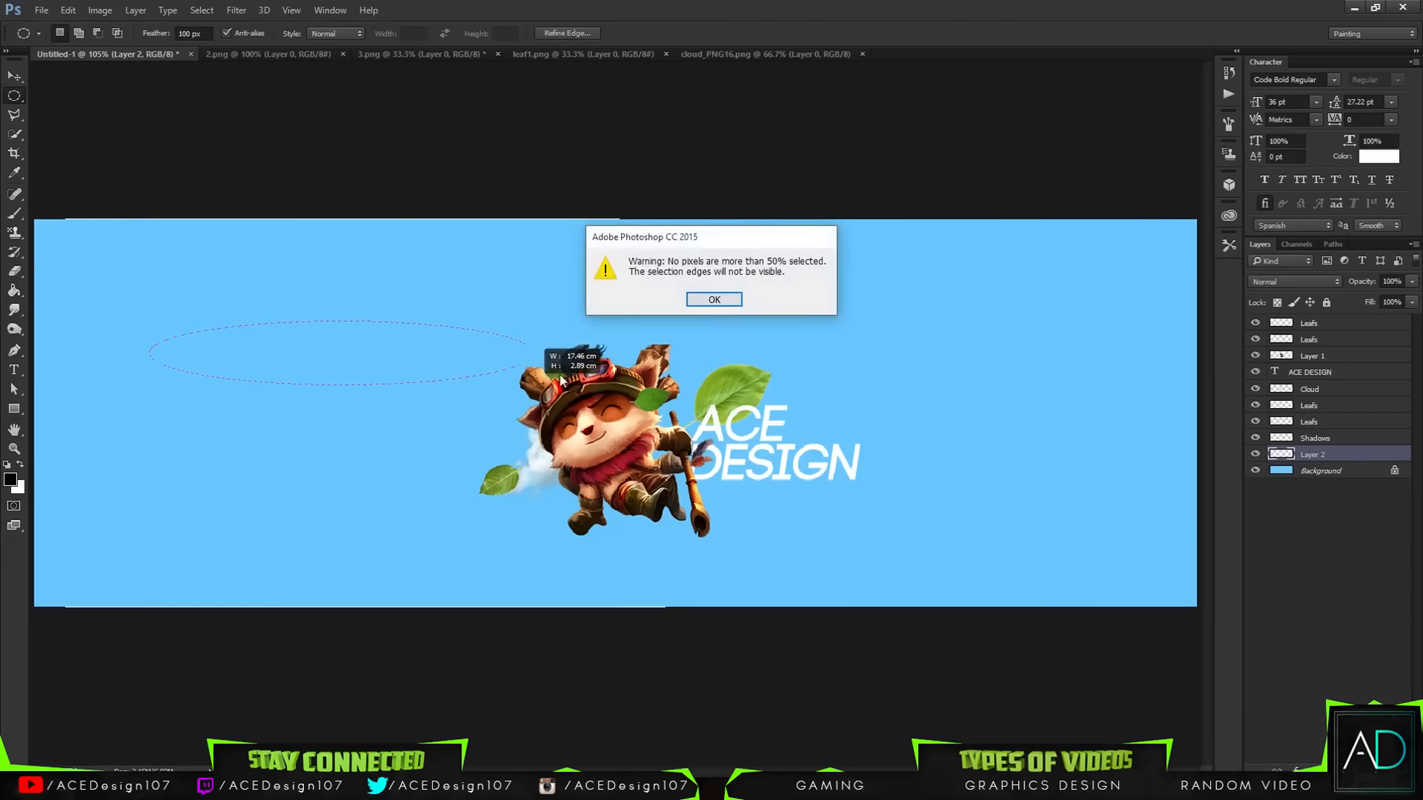
{"action": "left_click", "coordinate": [713, 299]}
Draw a flat black ellipse shape about 220 x 37 px behind the character's legs and collapse the shape properties.
{"action": "left_click_drag", "start_coordinate": [13, 408], "coordinate": [53, 415]}
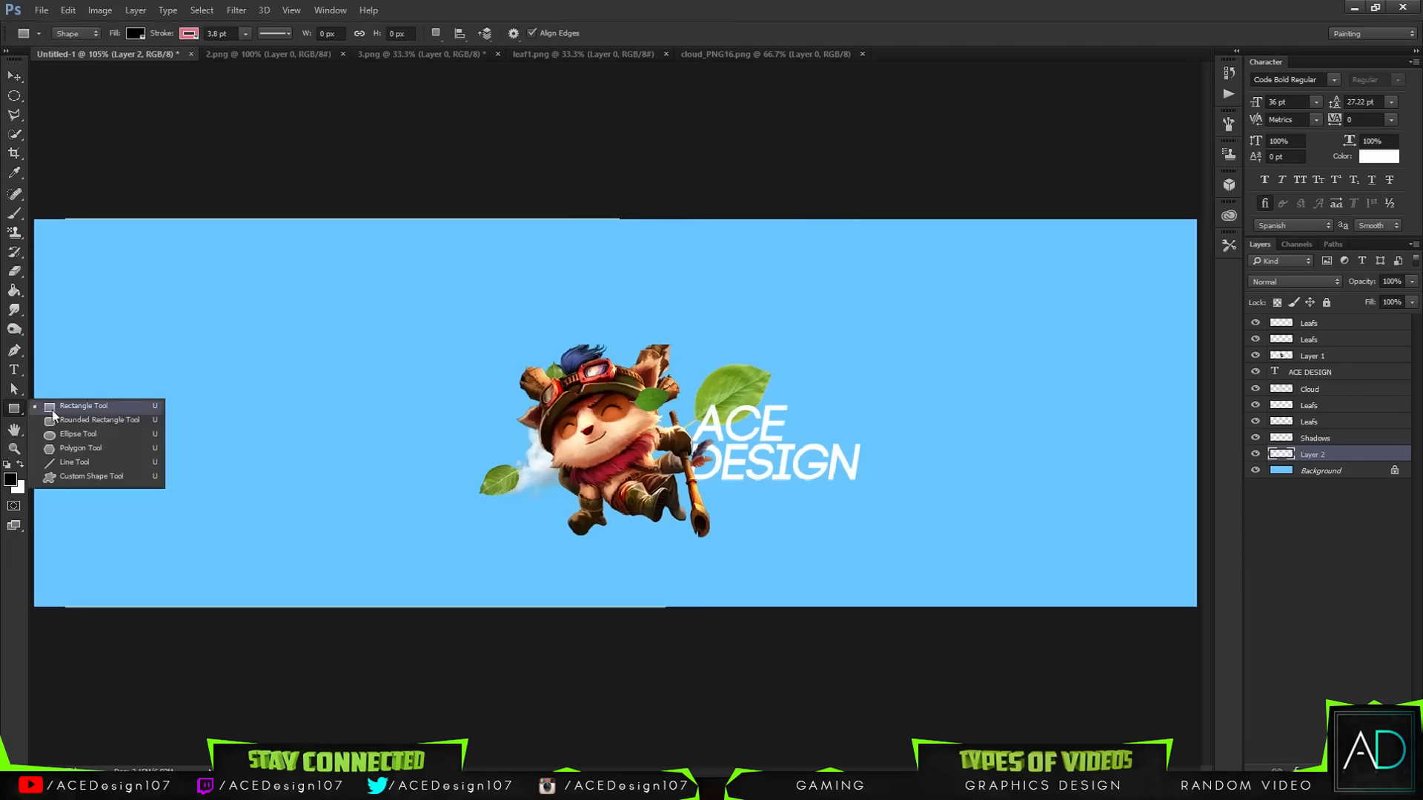
{"action": "left_click", "coordinate": [73, 435]}
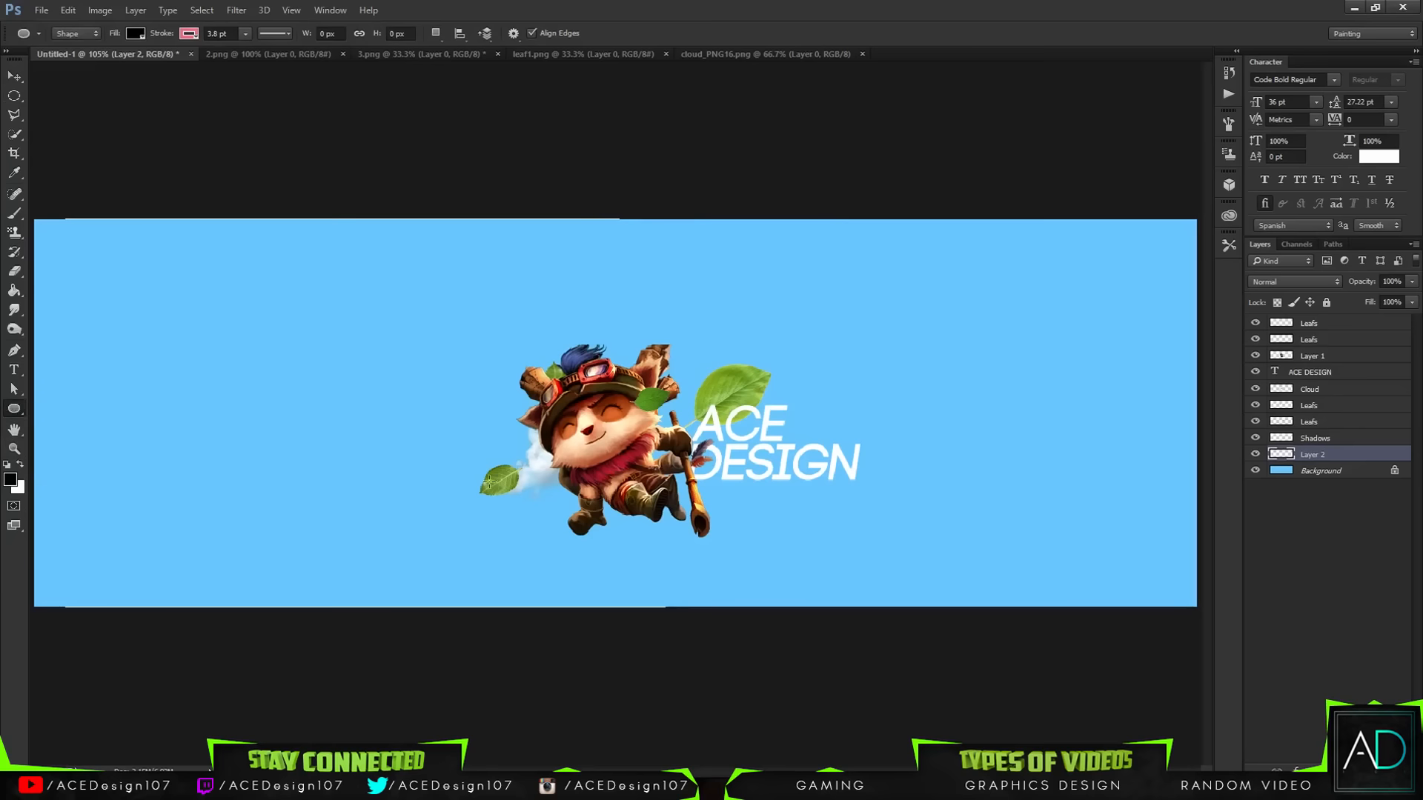
{"action": "left_click_drag", "start_coordinate": [531, 492], "coordinate": [708, 516]}
{"action": "key", "text": "v"}
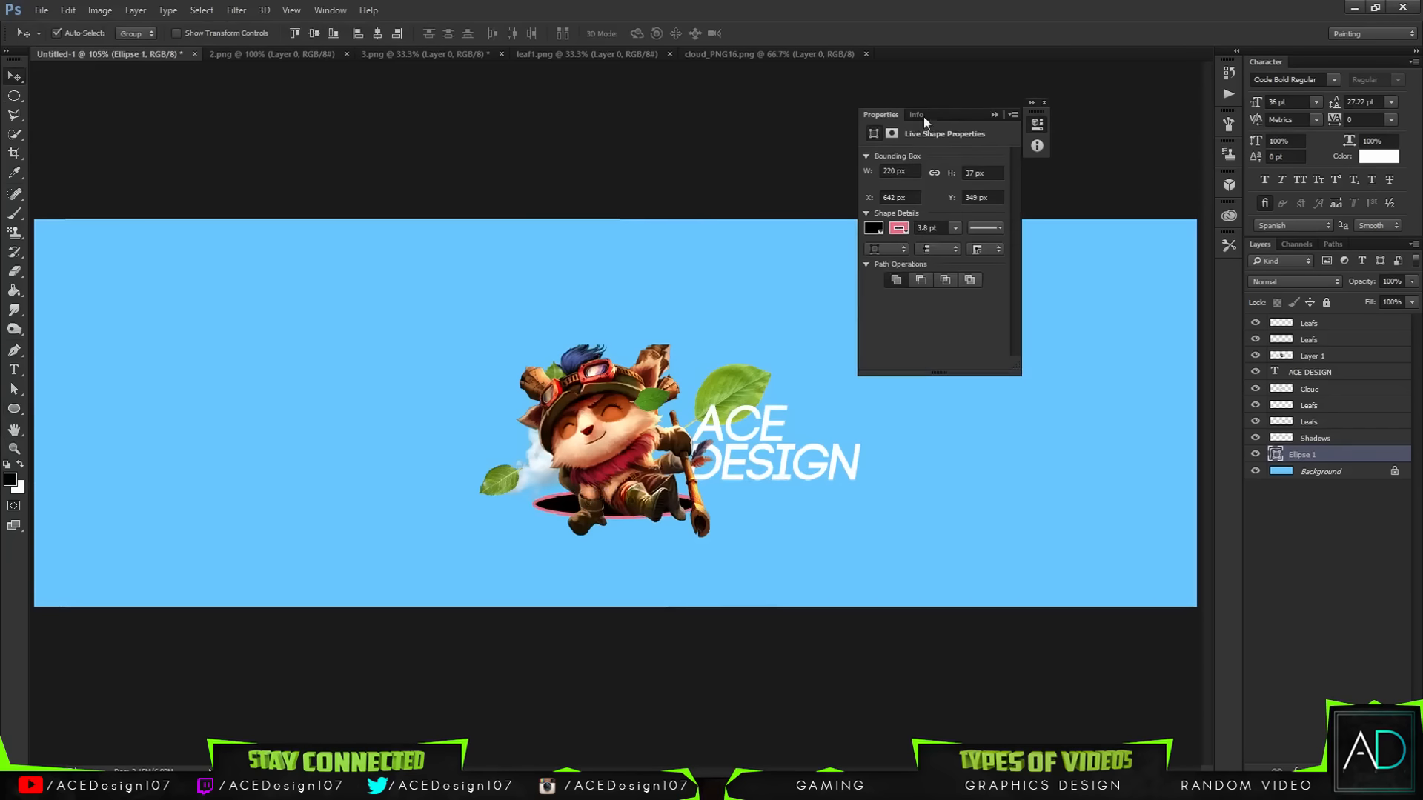
{"action": "left_click", "coordinate": [995, 116]}
Move the ellipse beneath the character's feet and scale it to about 171 x 29 px.
{"action": "mouse_move", "coordinate": [619, 517]}
{"action": "left_mouse_down"}
{"action": "mouse_move", "coordinate": [661, 523]}
{"action": "mouse_move", "coordinate": [639, 537]}
{"action": "left_mouse_up"}
{"action": "key", "text": "ctrl+z"}
{"action": "left_click", "coordinate": [1327, 455]}
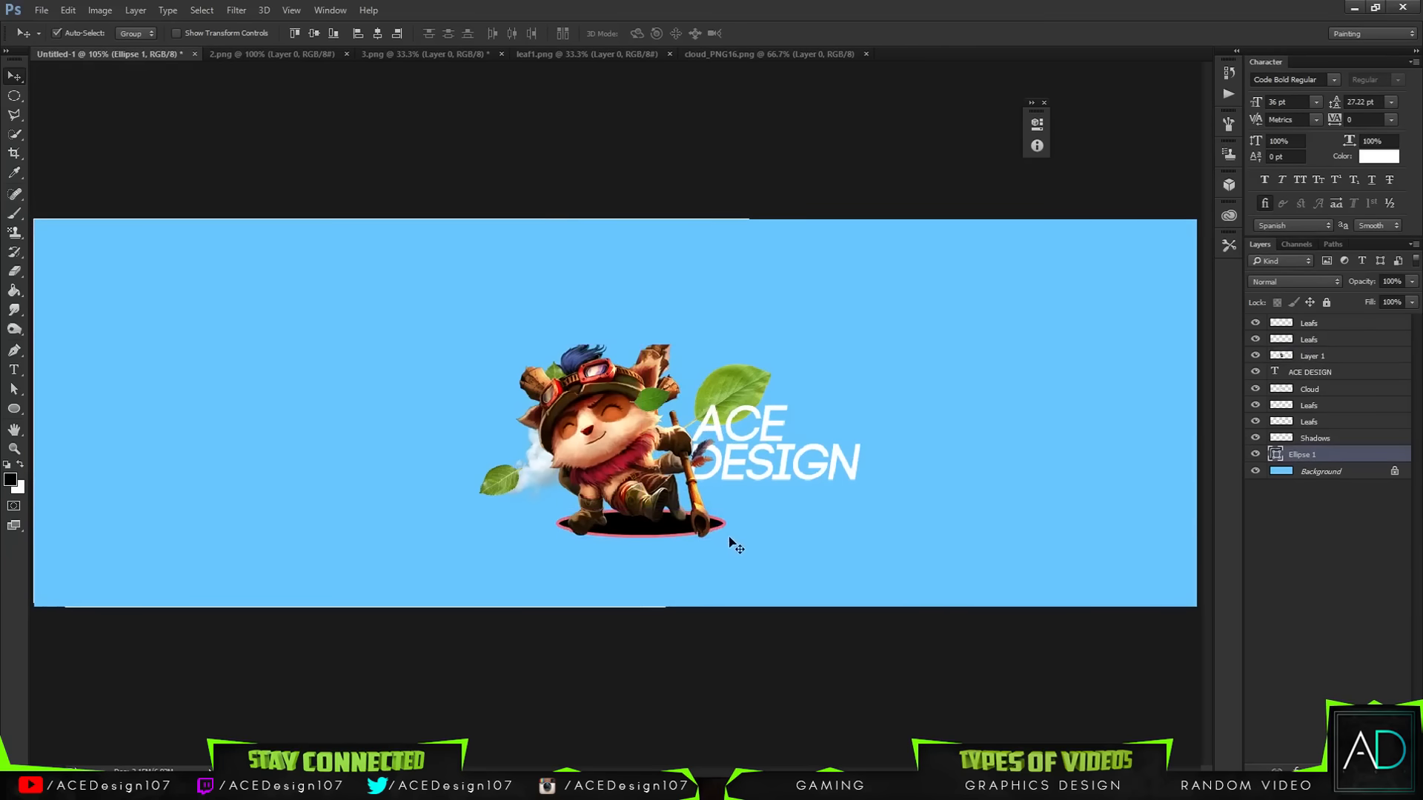
{"action": "key", "text": "ctrl+t"}
{"action": "left_click_drag", "start_coordinate": [725, 534], "coordinate": [690, 531]}
{"action": "key", "text": "Return"}
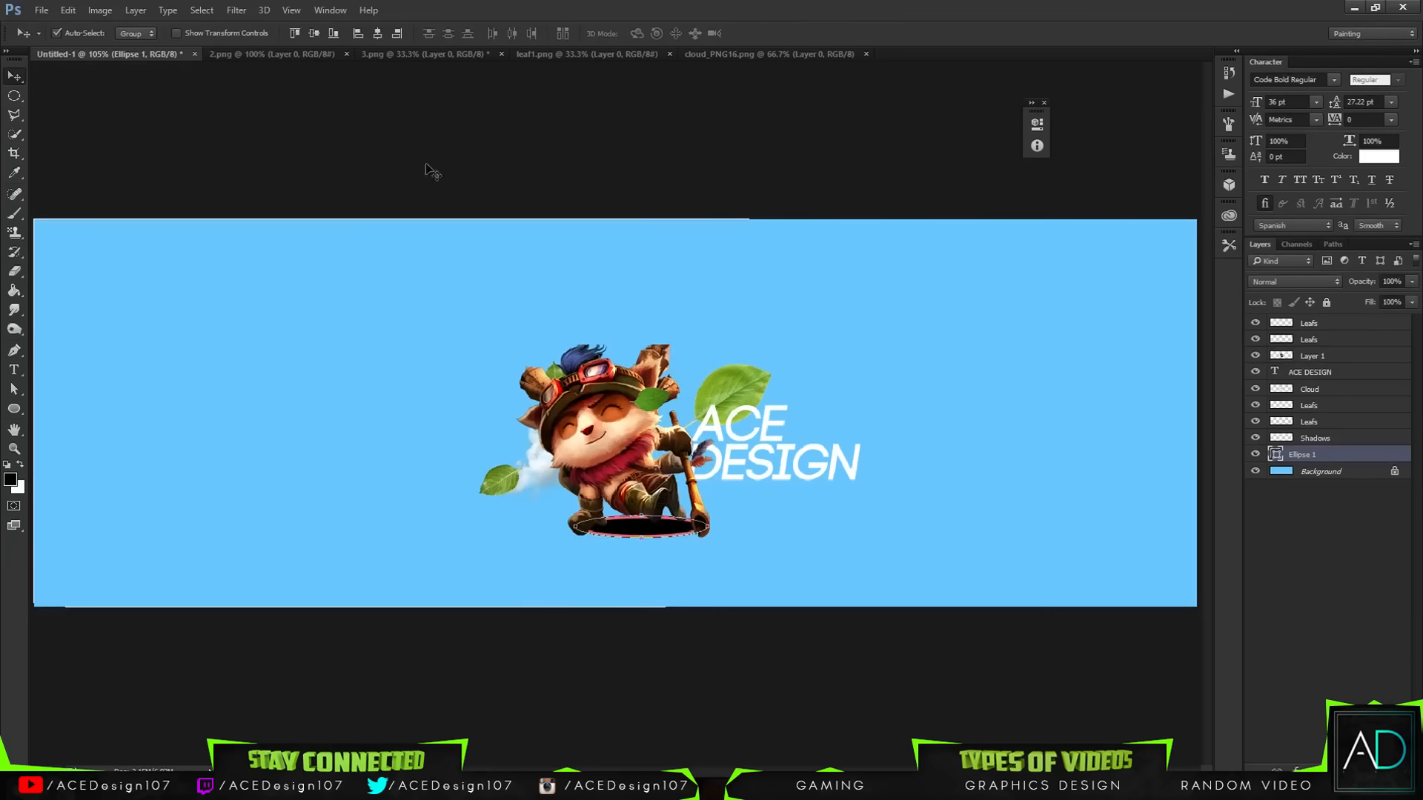
Remove the pink stroke from the ellipse under the feet, keeping only its black fill.
{"action": "key", "text": "u"}
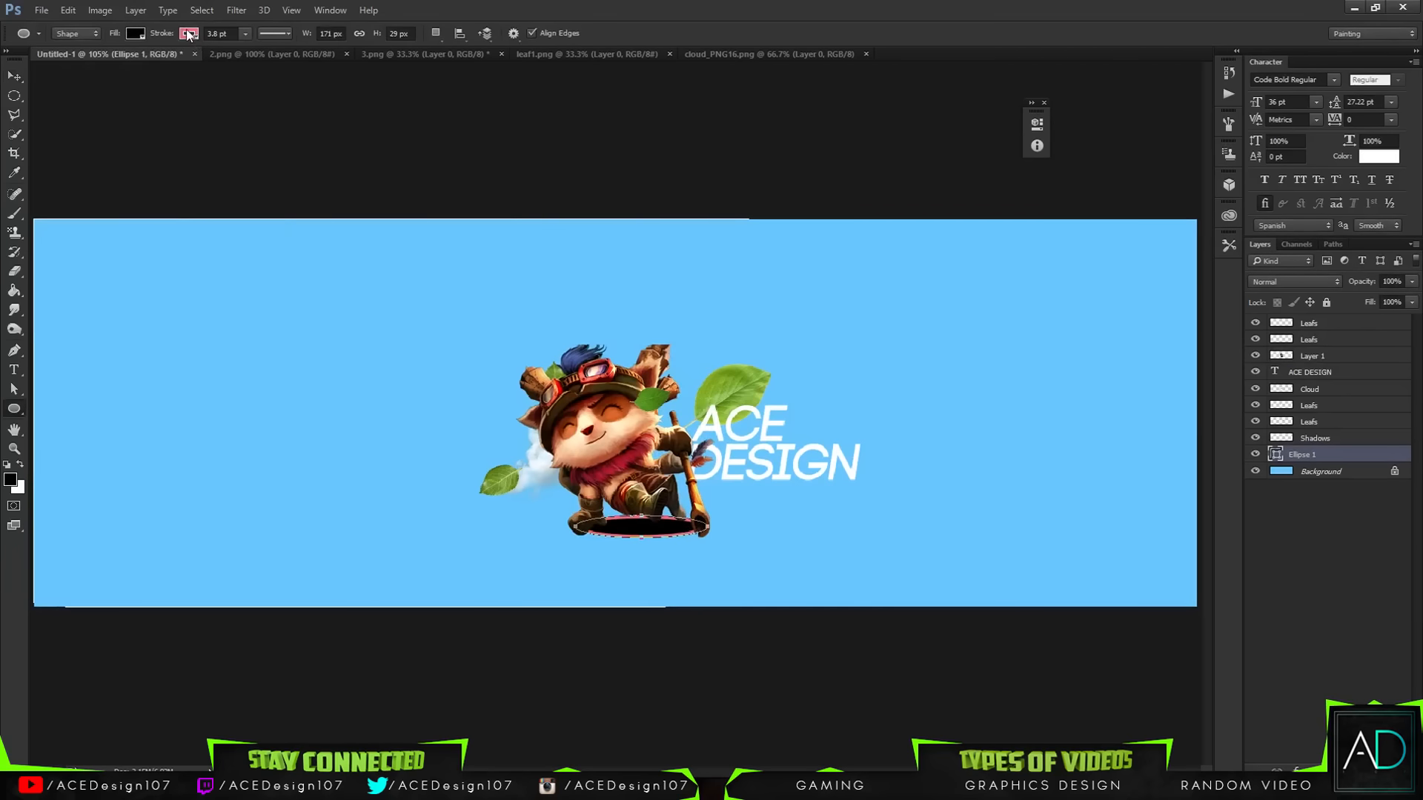
{"action": "left_click", "coordinate": [189, 35]}
{"action": "left_click", "coordinate": [121, 65]}
{"action": "key", "text": "v"}
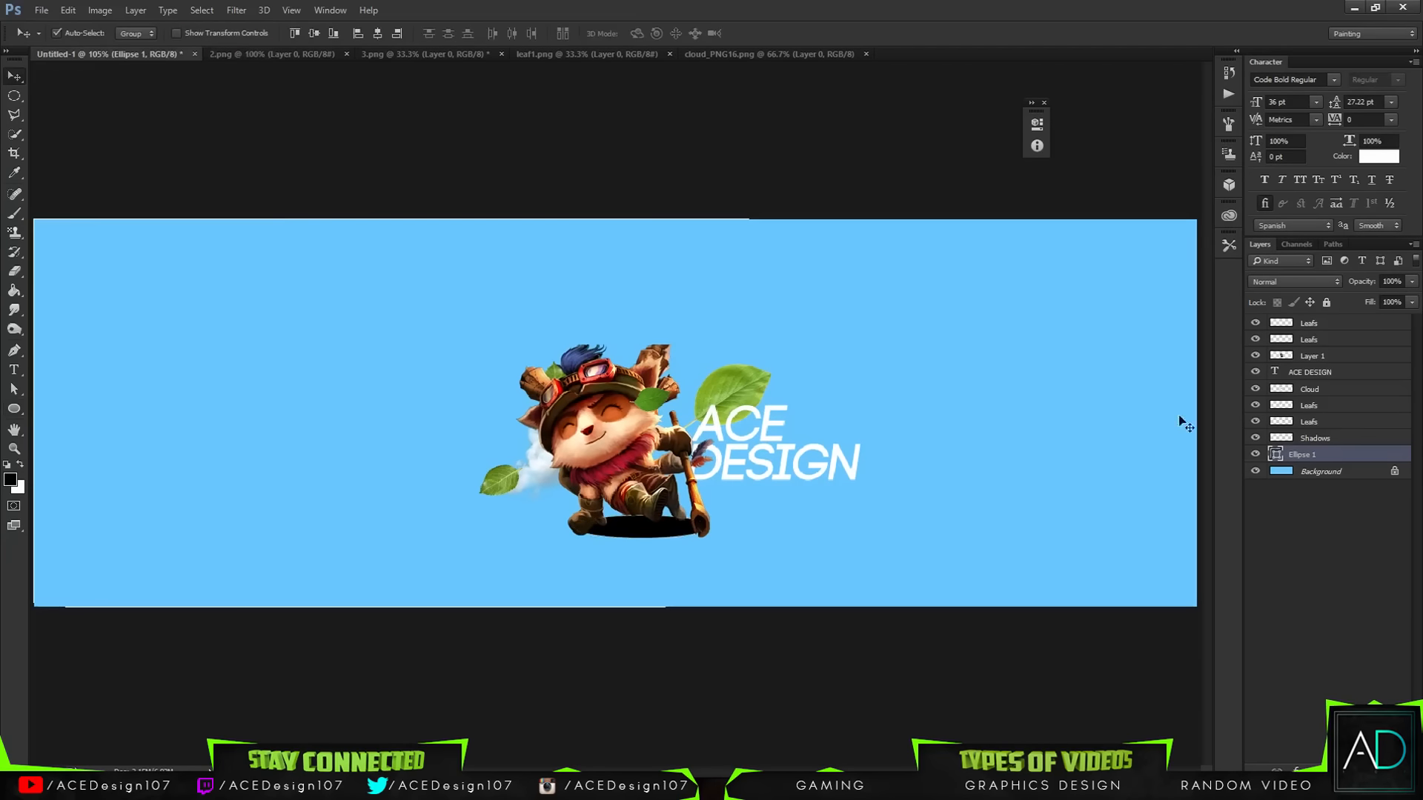
Rasterize the Ellipse 1 layer and set its opacity to 87%.
{"action": "right_click", "coordinate": [1367, 462]}
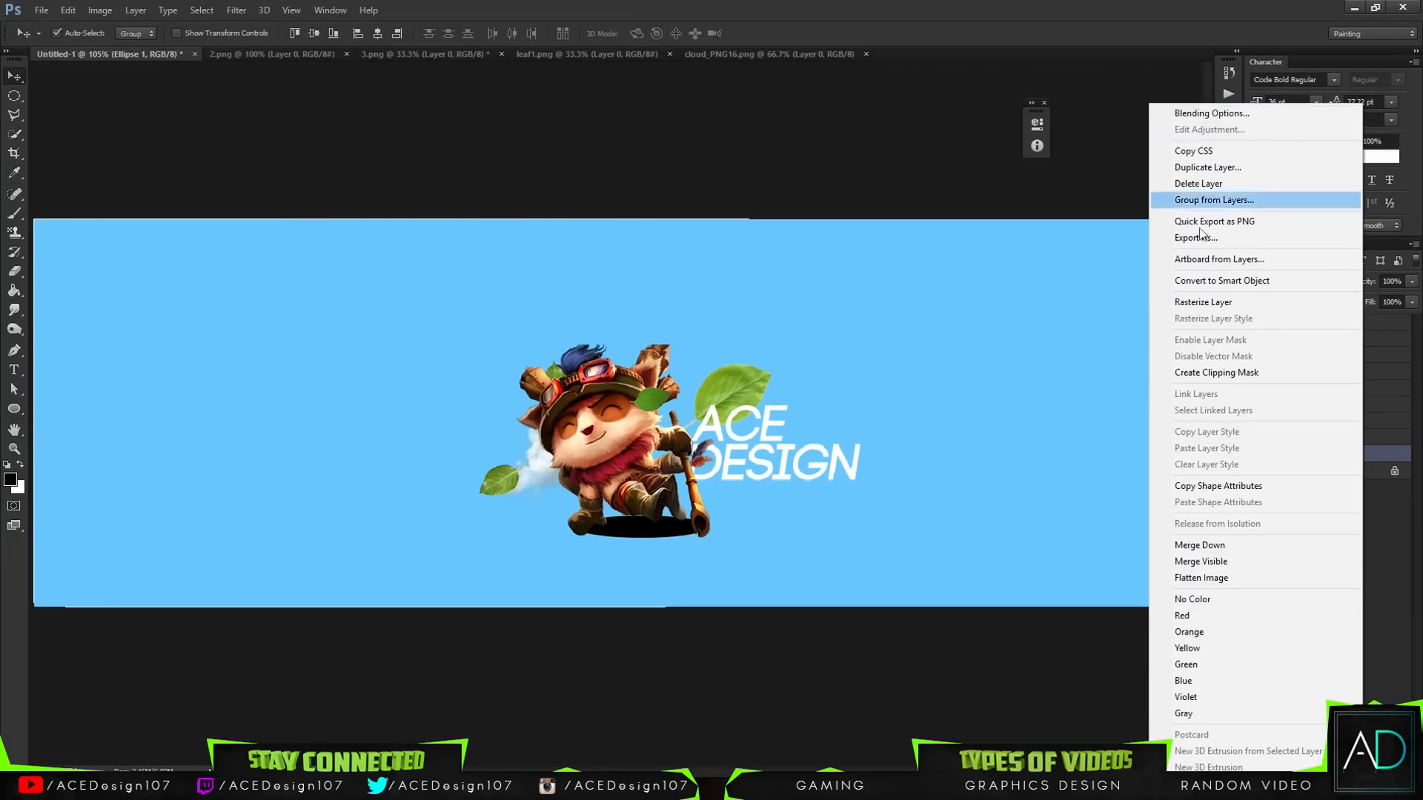
{"action": "left_click", "coordinate": [1216, 303]}
{"action": "left_click", "coordinate": [1411, 281]}
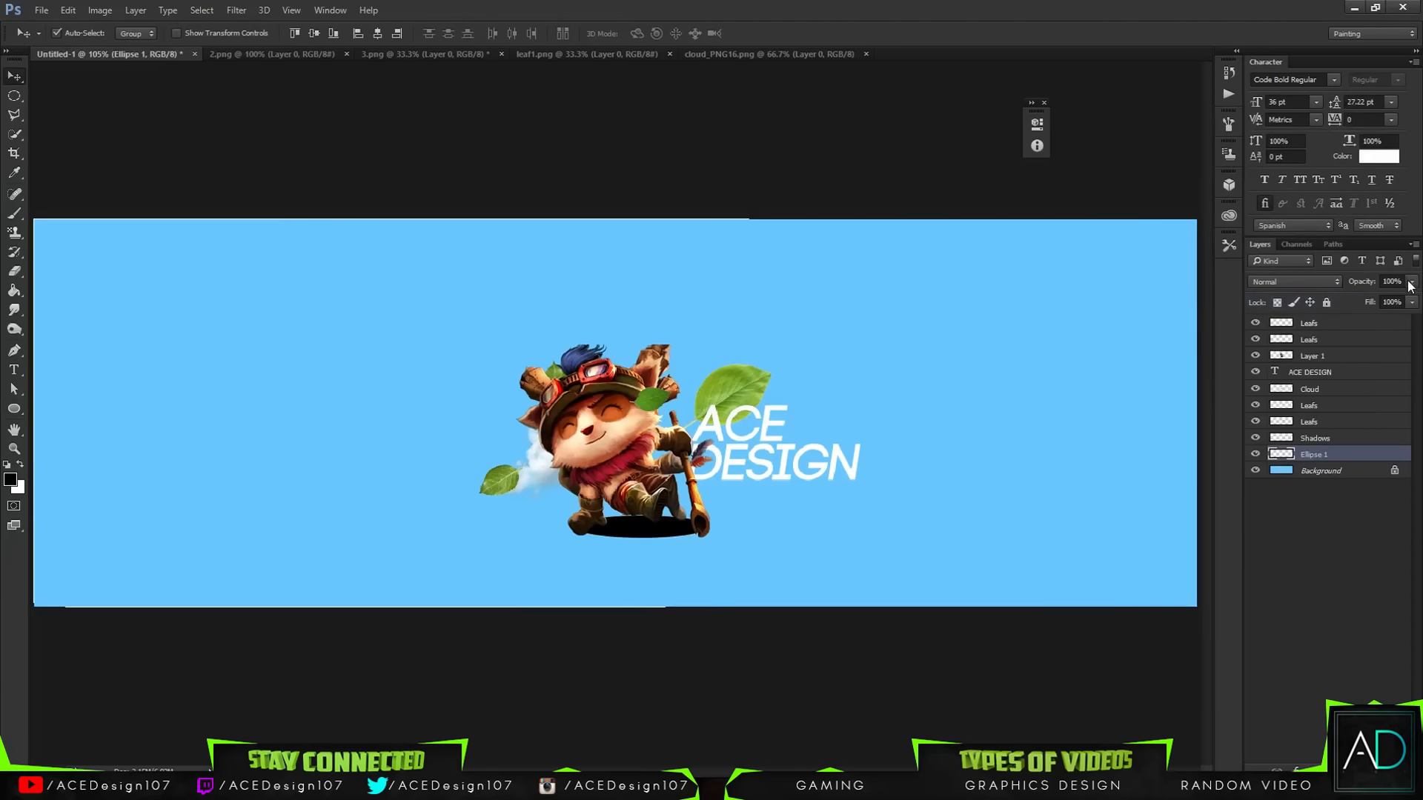
{"action": "left_click_drag", "start_coordinate": [1393, 297], "coordinate": [1402, 299]}
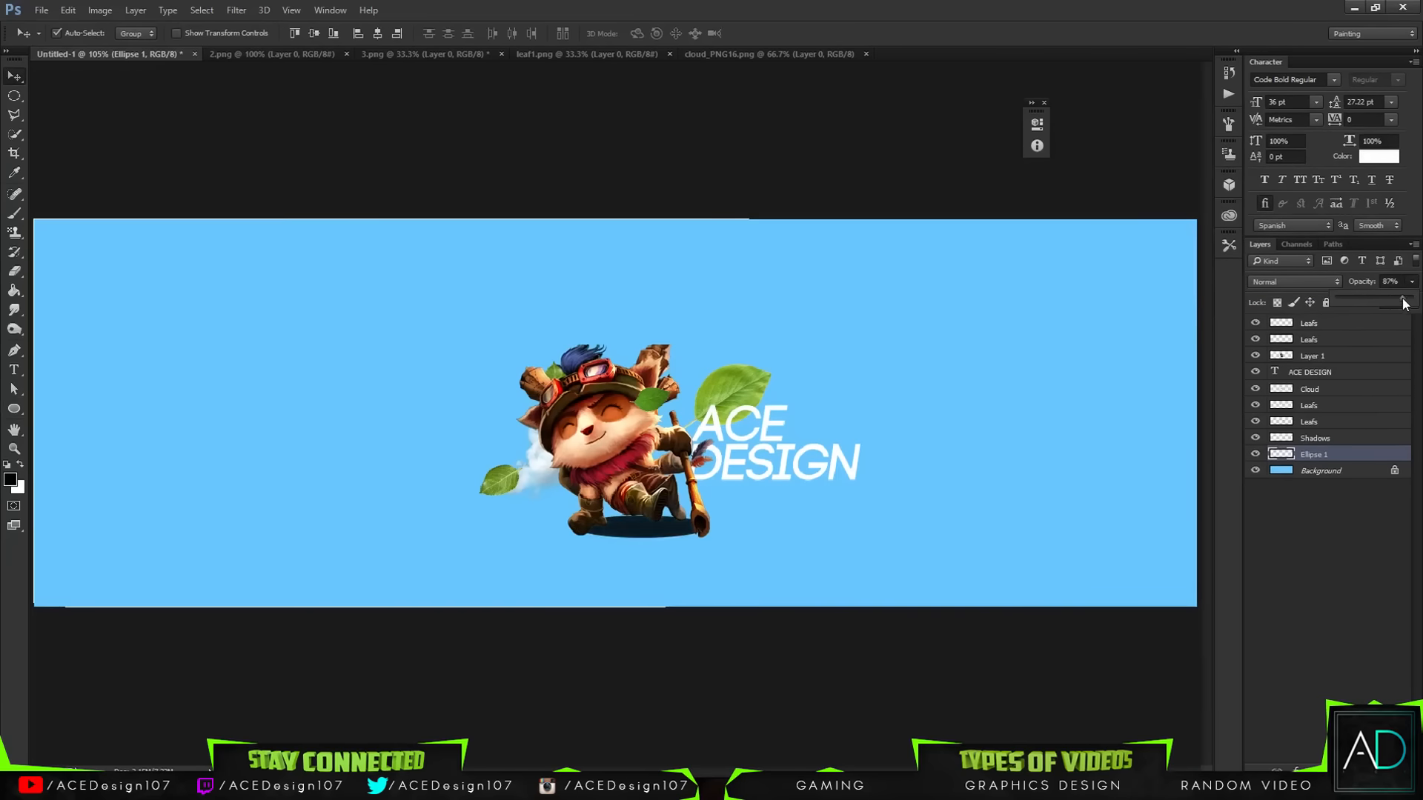
Apply a Gaussian Blur to the Ellipse 1 layer to soften the shadow under the feet.
{"action": "left_click", "coordinate": [236, 10]}
{"action": "mouse_move", "coordinate": [269, 172]}
{"action": "left_click", "coordinate": [472, 229]}
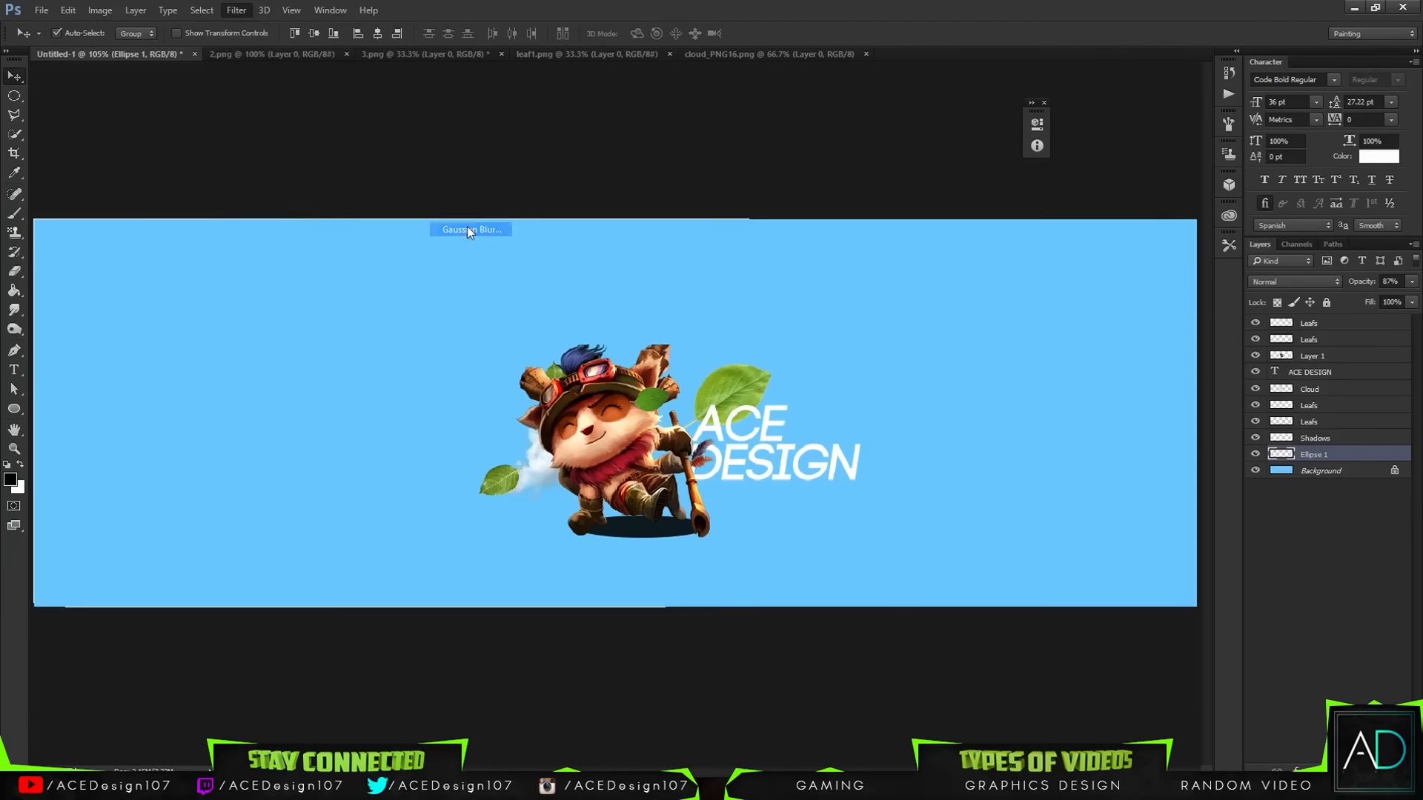
{"action": "mouse_move", "coordinate": [1031, 396]}
{"action": "left_mouse_down"}
{"action": "mouse_move", "coordinate": [993, 397]}
{"action": "mouse_move", "coordinate": [1050, 399]}
{"action": "left_mouse_up"}
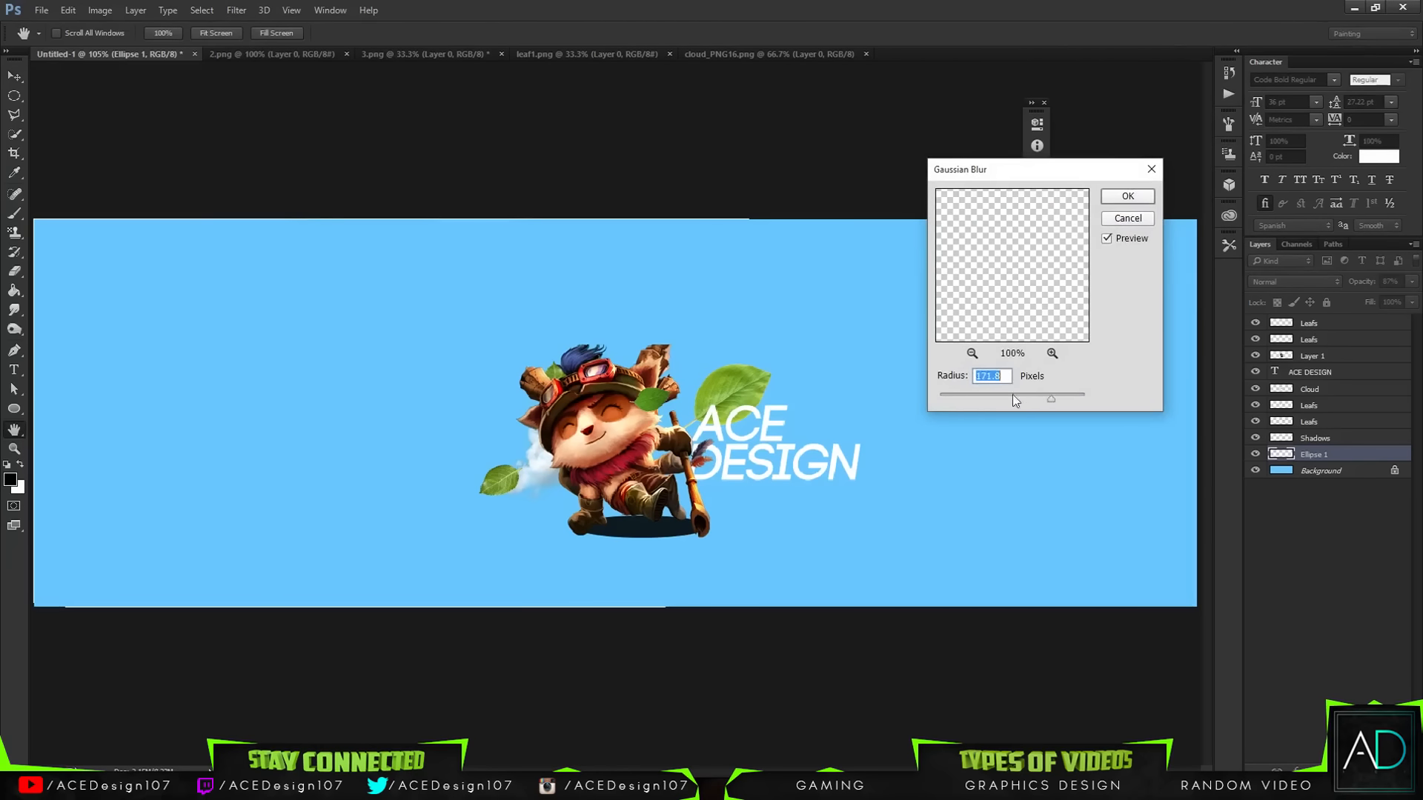
{"action": "left_click", "coordinate": [1119, 199]}
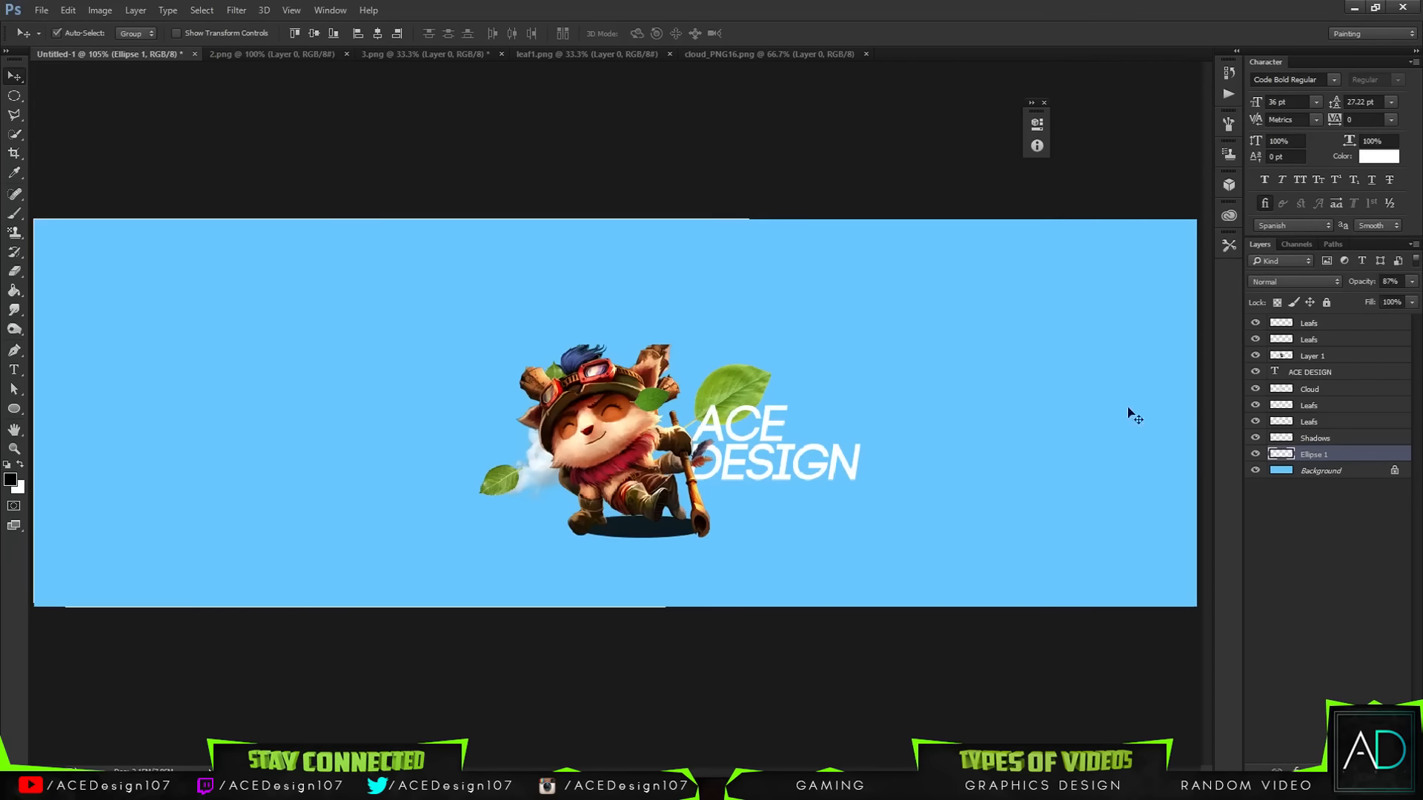
Try another blur on the Ellipse 1 layer, cancel it, and toggle the layer's visibility off and on to check it.
{"action": "left_click", "coordinate": [236, 9]}
{"action": "mouse_move", "coordinate": [280, 174]}
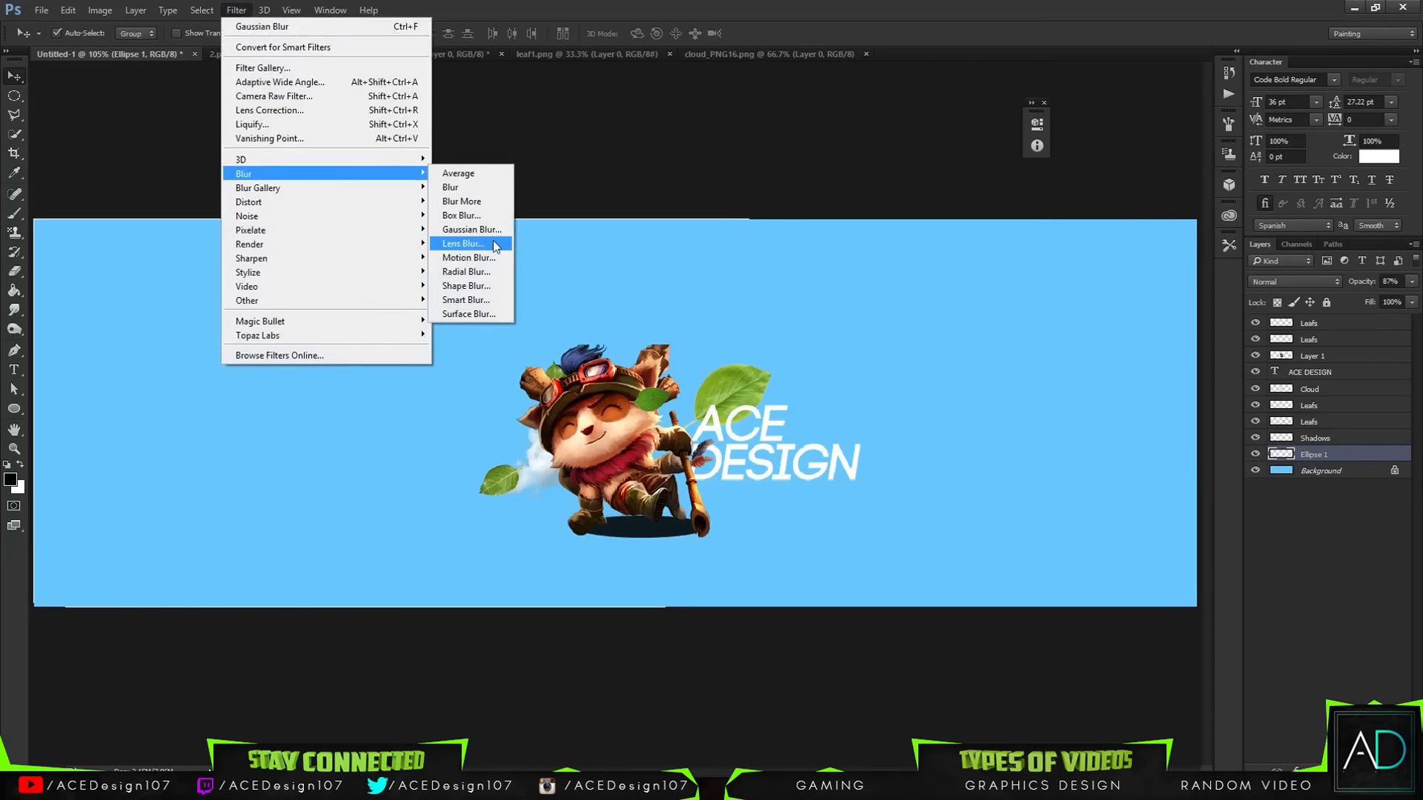
{"action": "left_click", "coordinate": [492, 238]}
{"action": "left_click", "coordinate": [1115, 219]}
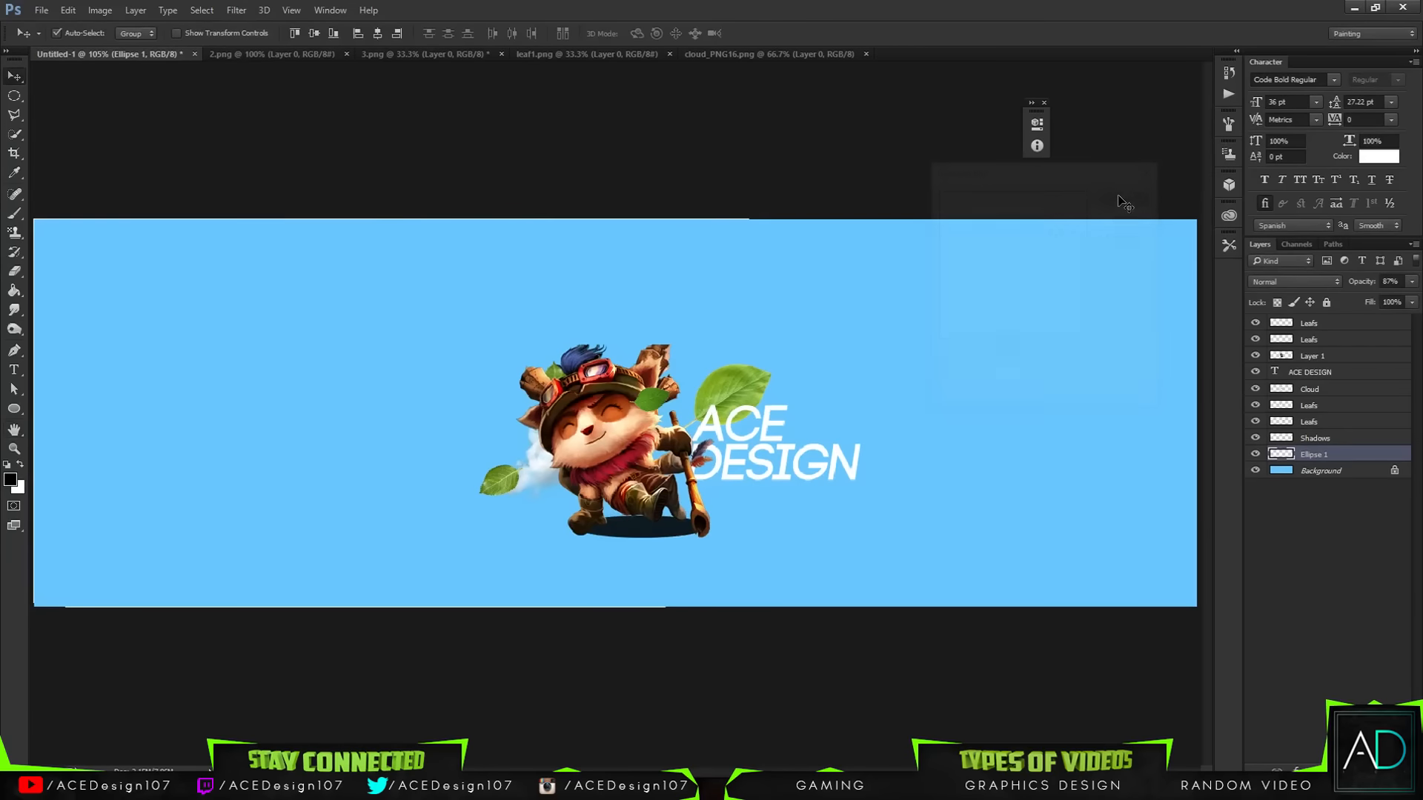
{"action": "left_click", "coordinate": [1254, 453]}
{"action": "left_click", "coordinate": [1255, 453]}
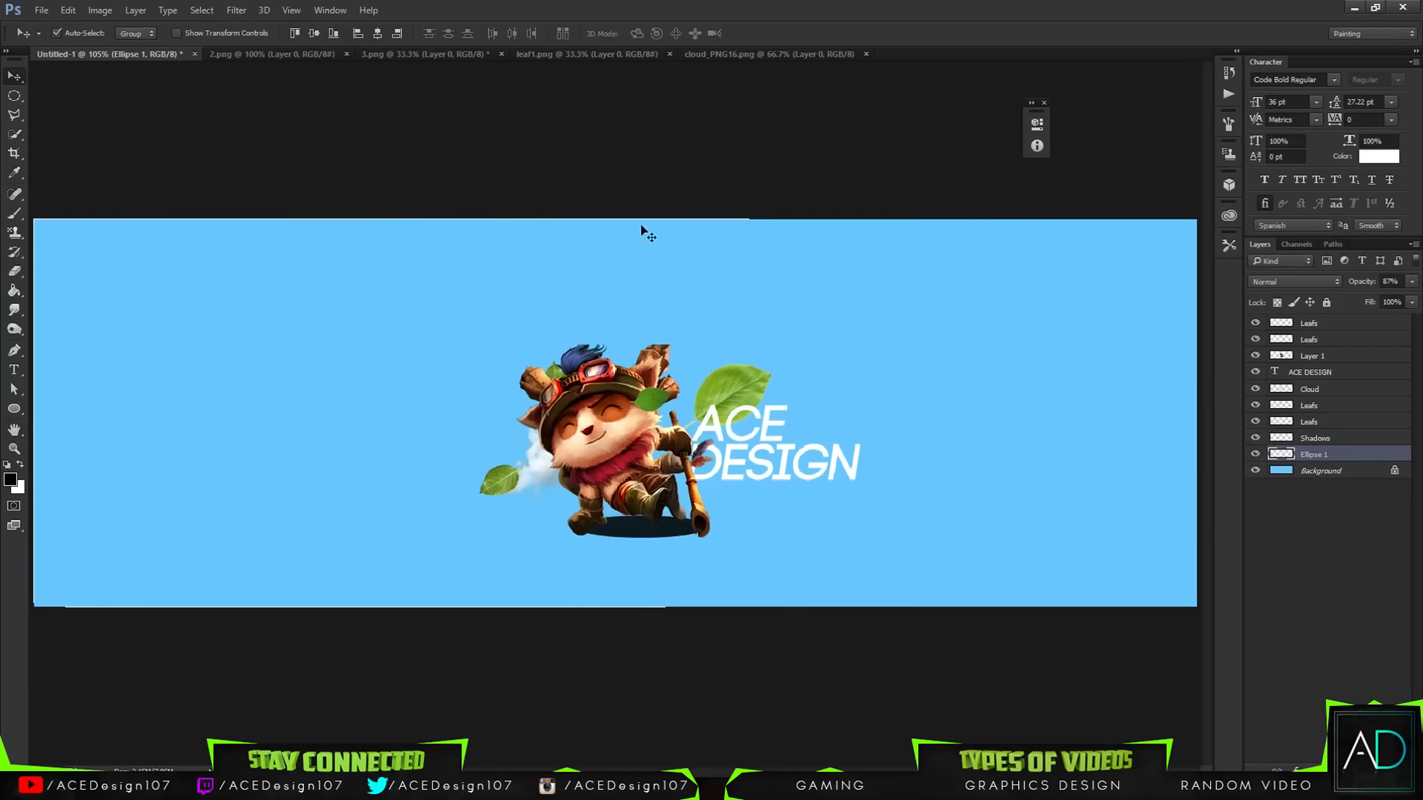
{"action": "left_click", "coordinate": [236, 10]}
{"action": "mouse_move", "coordinate": [311, 173]}
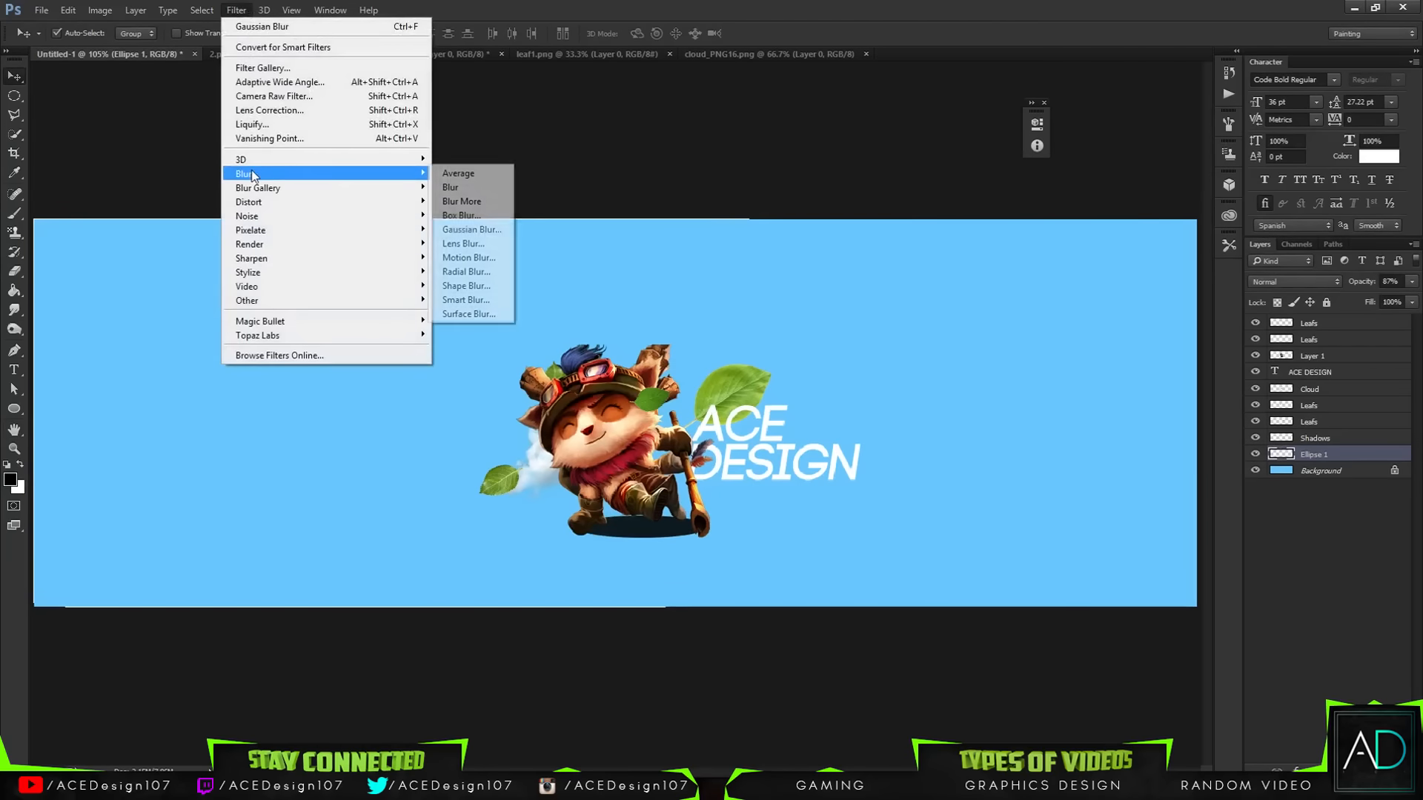
{"action": "left_click", "coordinate": [467, 216]}
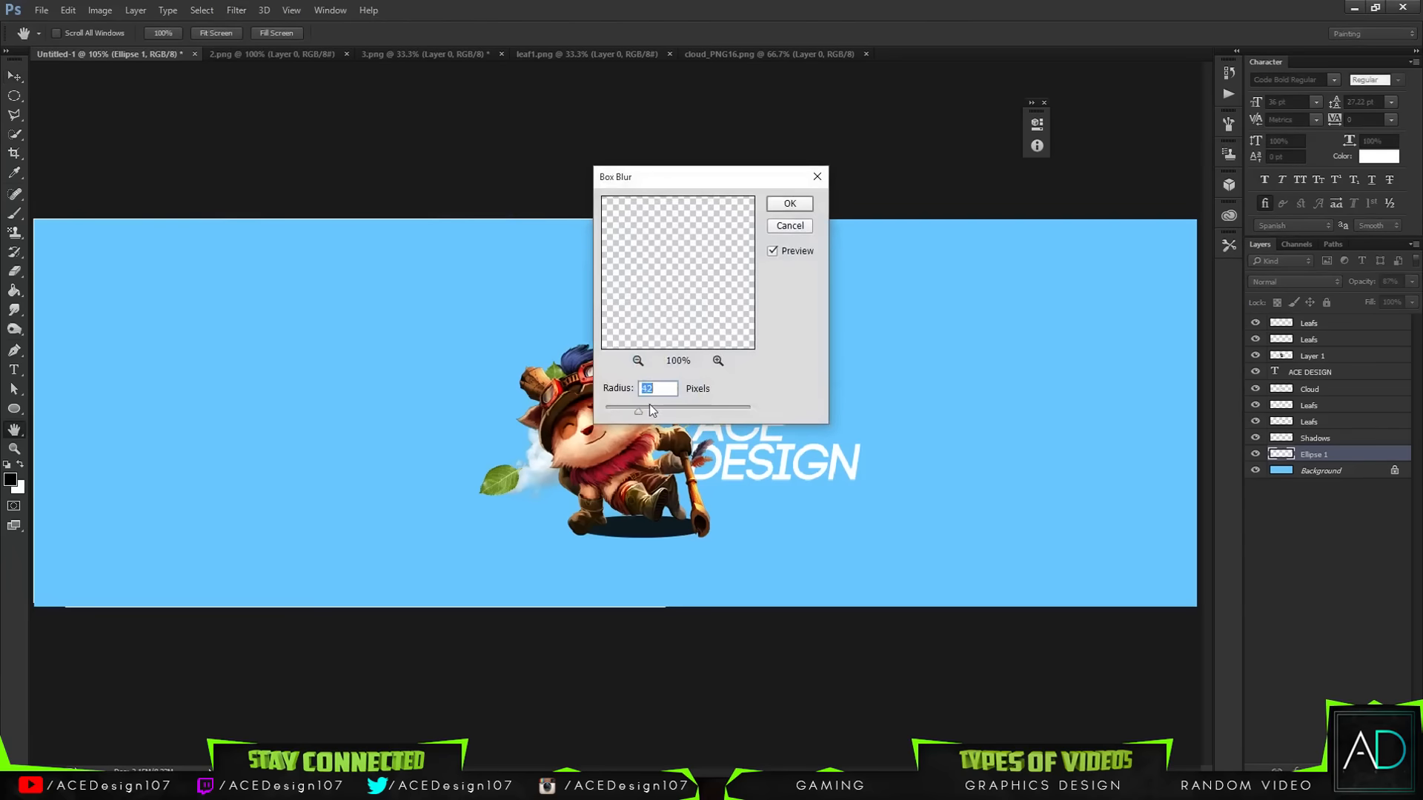
{"action": "left_click", "coordinate": [789, 225]}
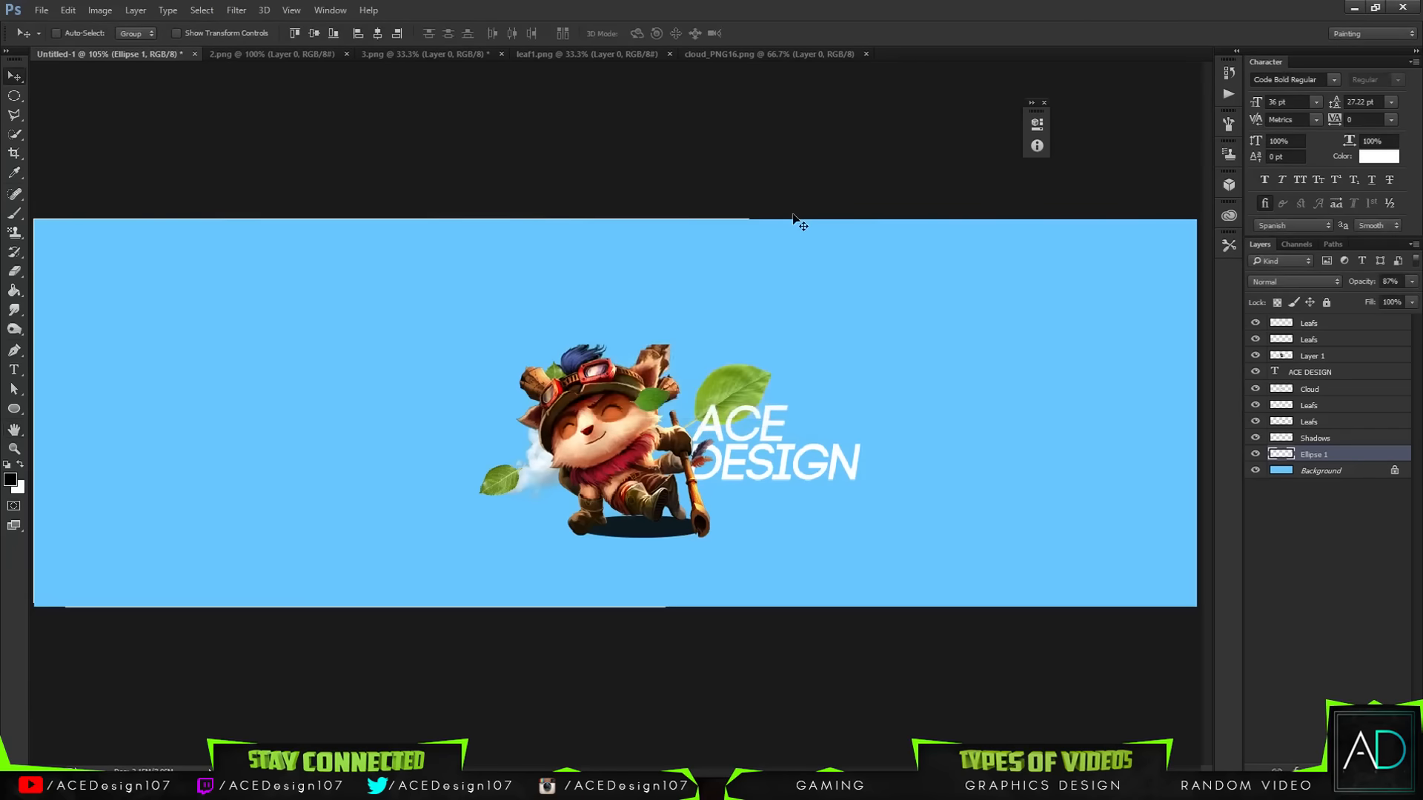
Set up the Eraser with a hard round brush tip, 20 px in size, for work on the foot shadow.
{"action": "key", "text": "ctrl+plus"}
{"action": "key", "text": "ctrl+plus"}
{"action": "scroll", "coordinate": [799, 222], "scroll_direction": "down", "scroll_amount": 5}
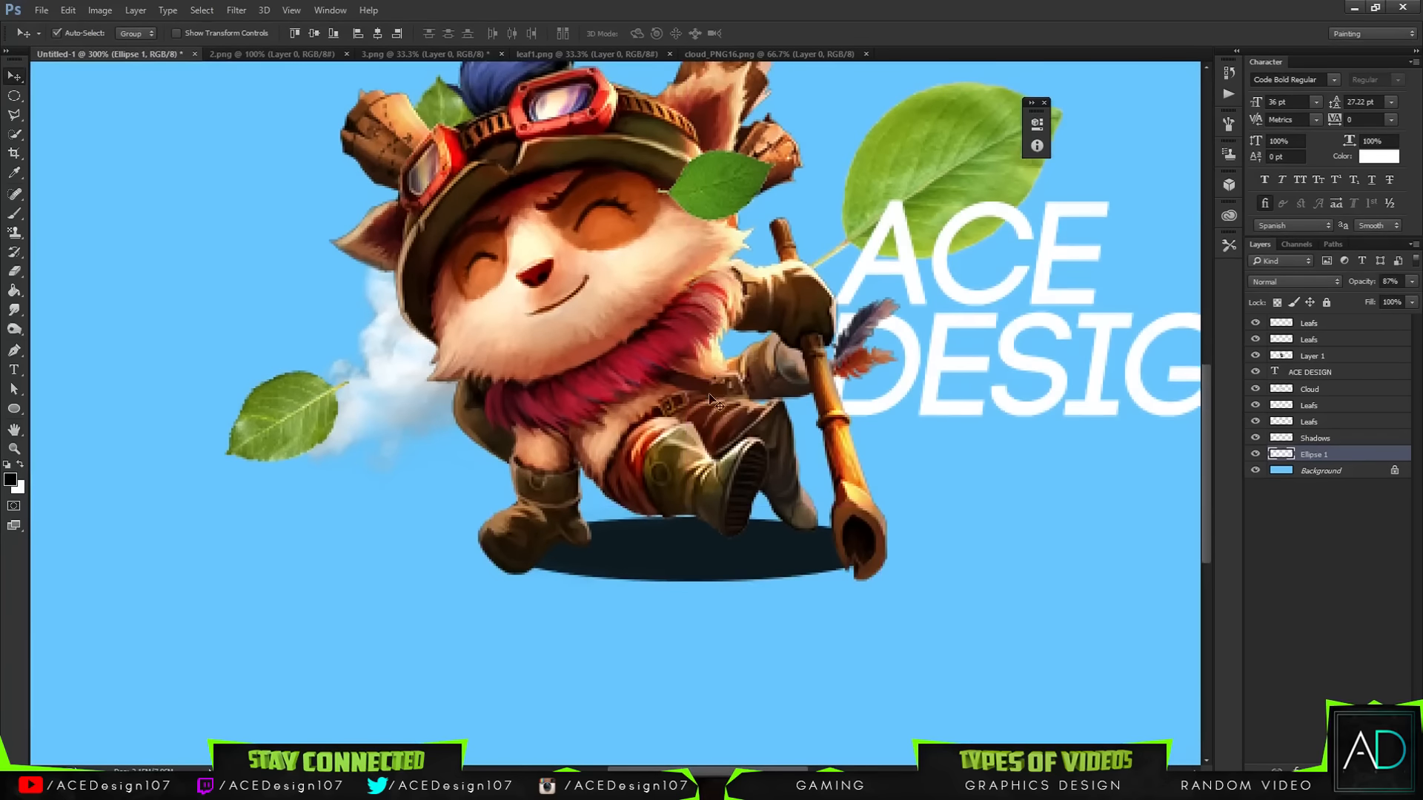
{"action": "key", "text": "b"}
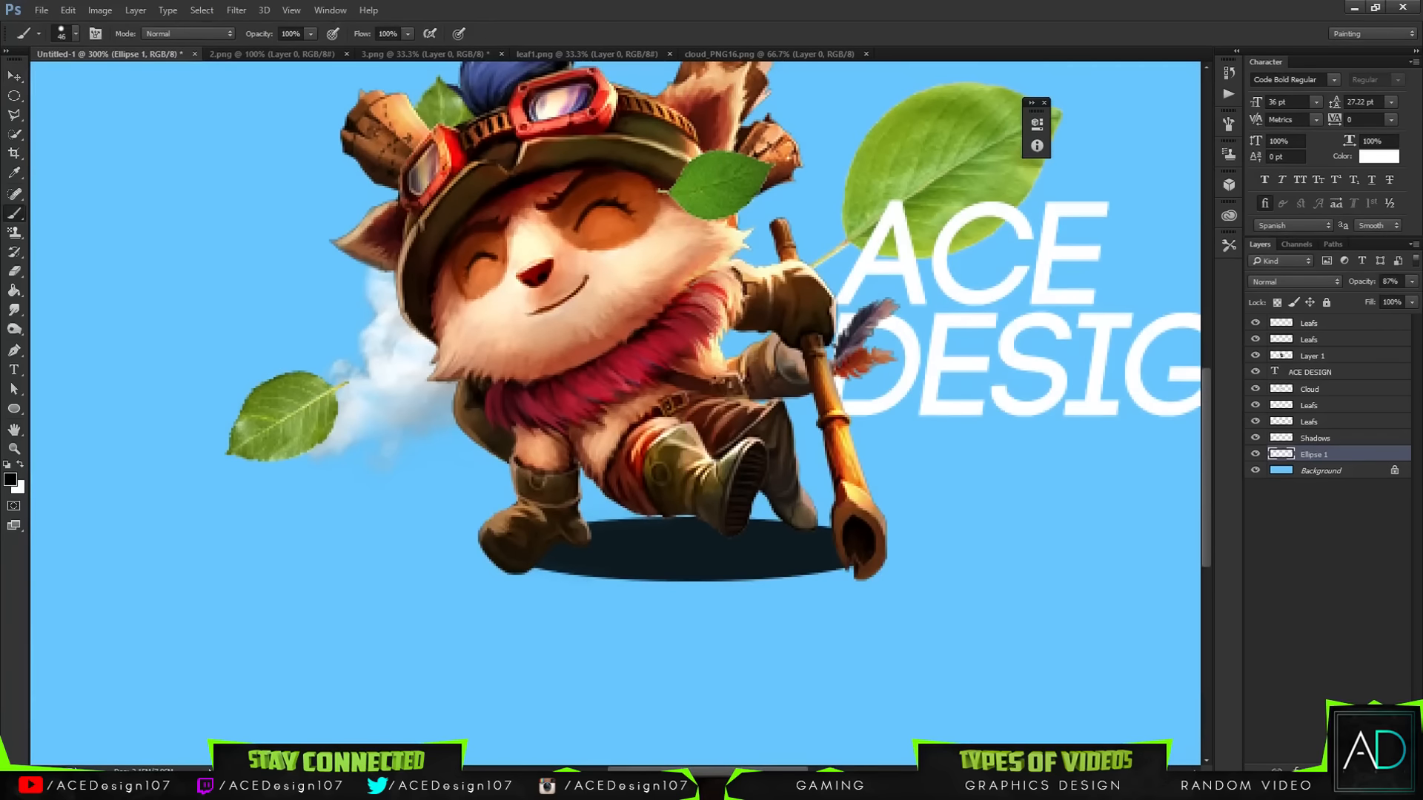
{"action": "key", "text": "e"}
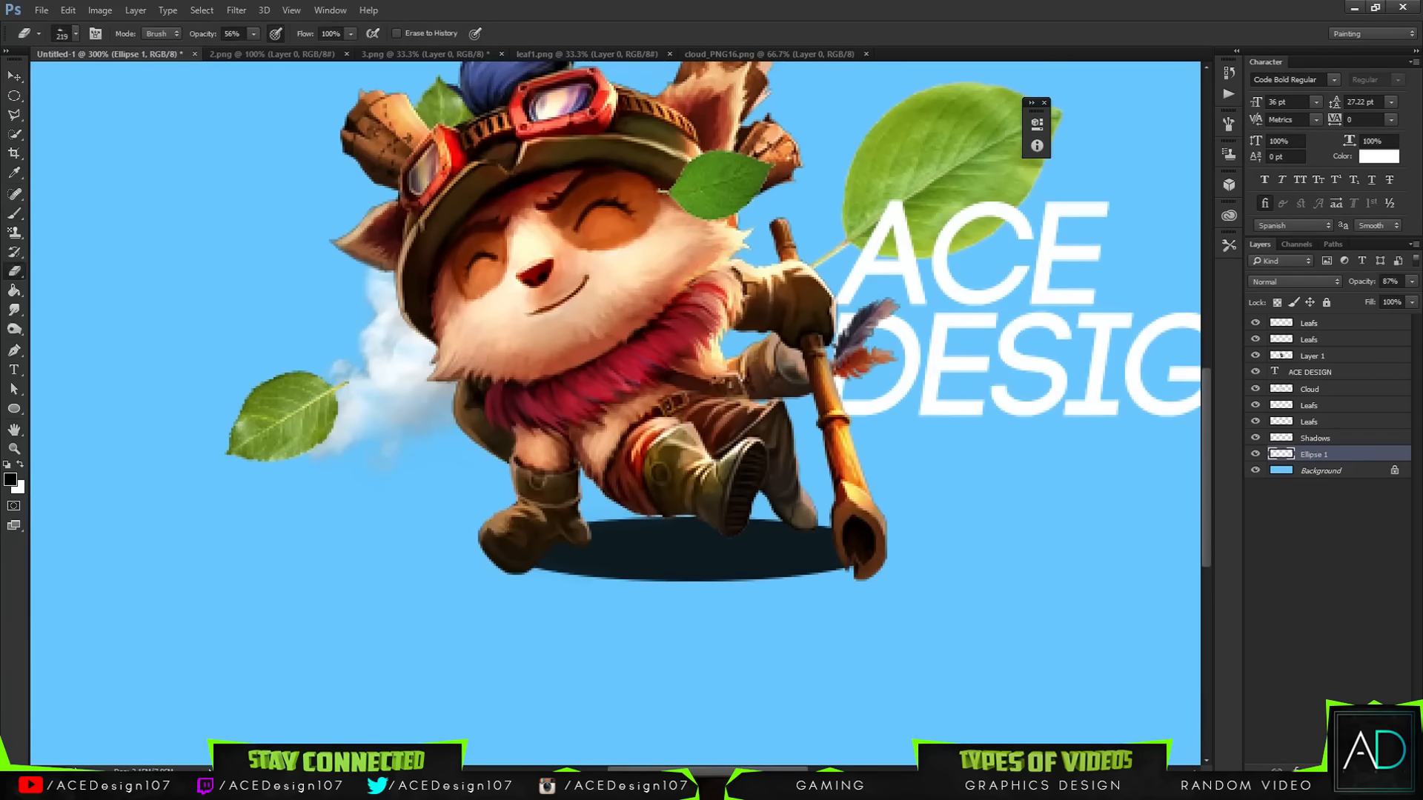
{"action": "left_click", "coordinate": [74, 34]}
{"action": "left_click", "coordinate": [80, 148]}
{"action": "left_click_drag", "start_coordinate": [145, 81], "coordinate": [129, 77]}
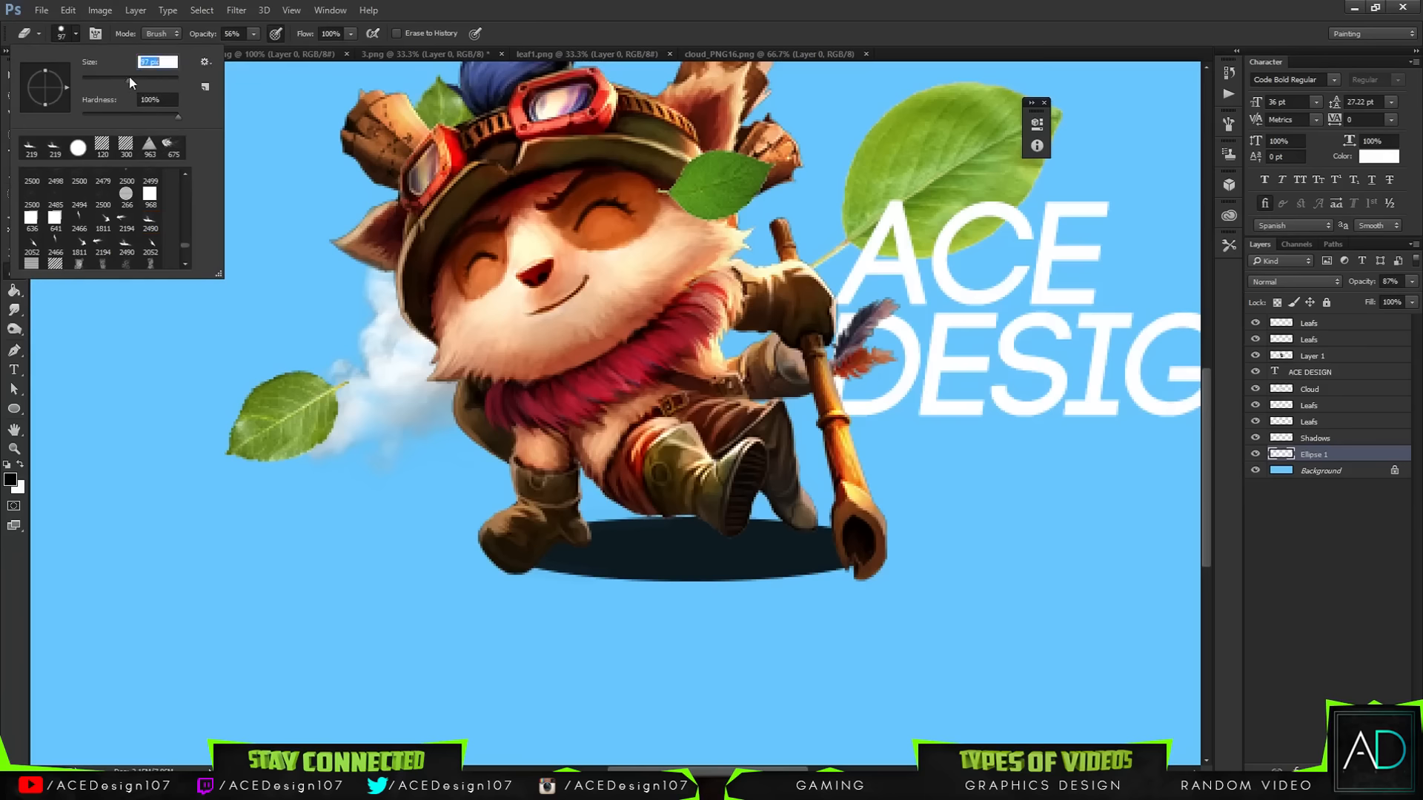
{"action": "key", "text": "Return"}
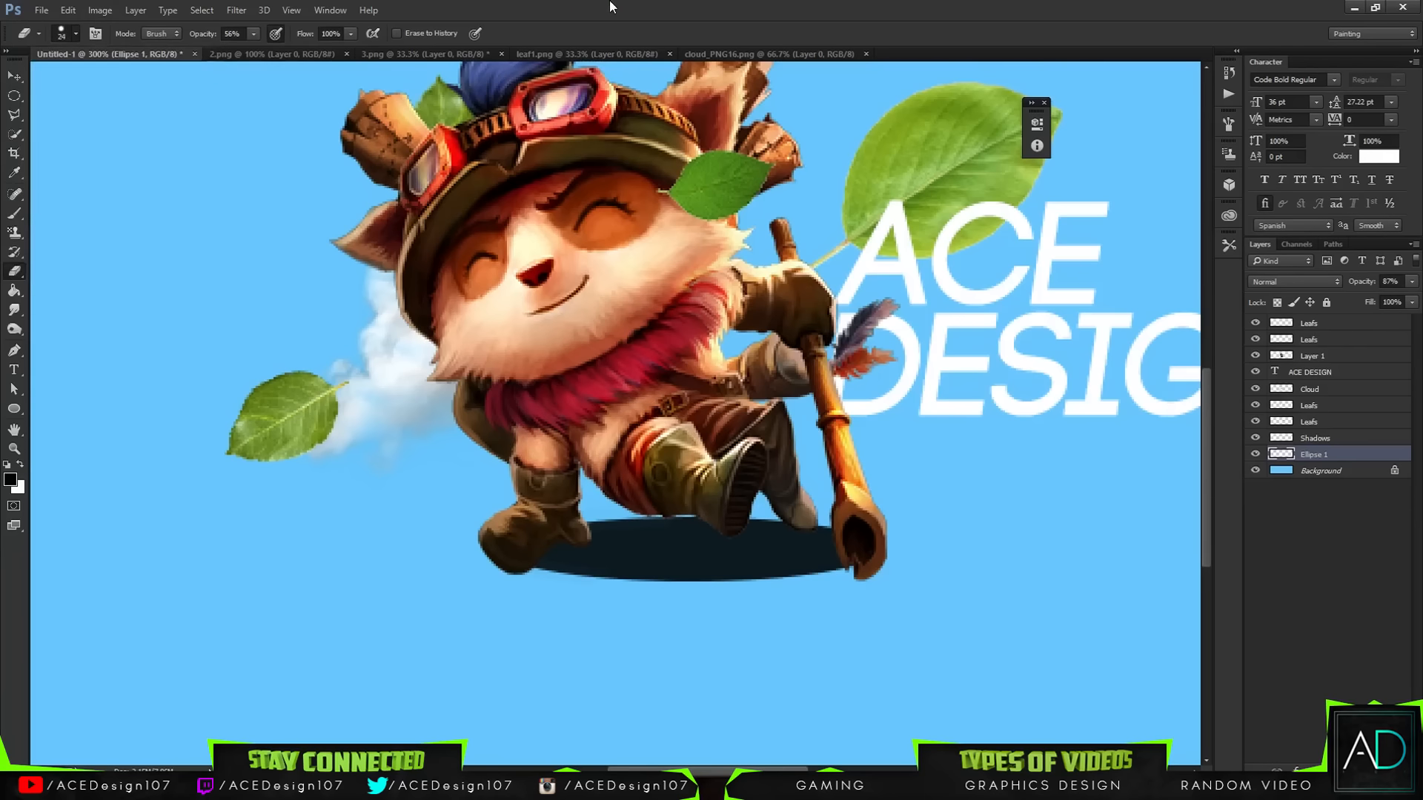
{"action": "left_click", "coordinate": [77, 32]}
{"action": "left_click", "coordinate": [157, 61]}
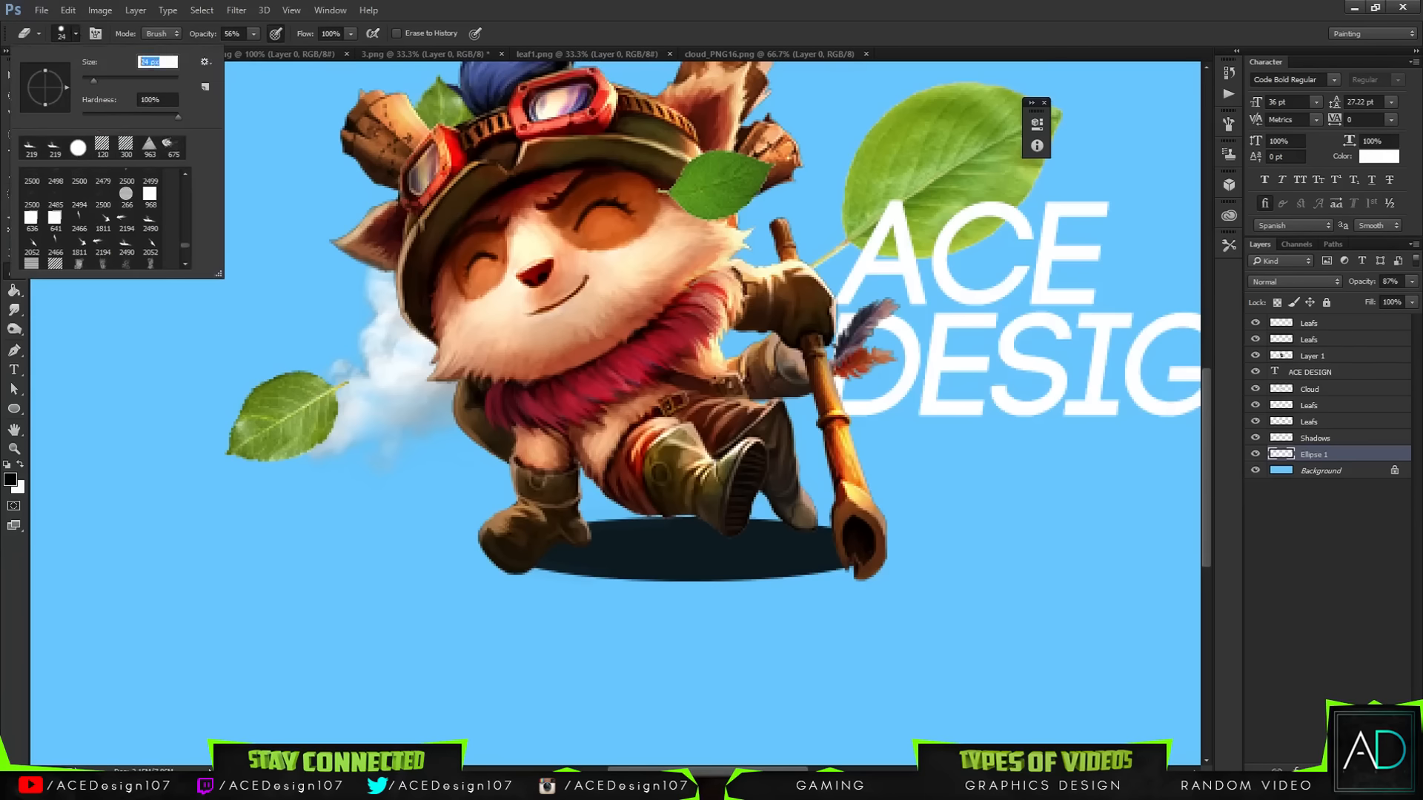
{"action": "type", "text": "20"}
{"action": "key", "text": "Return"}
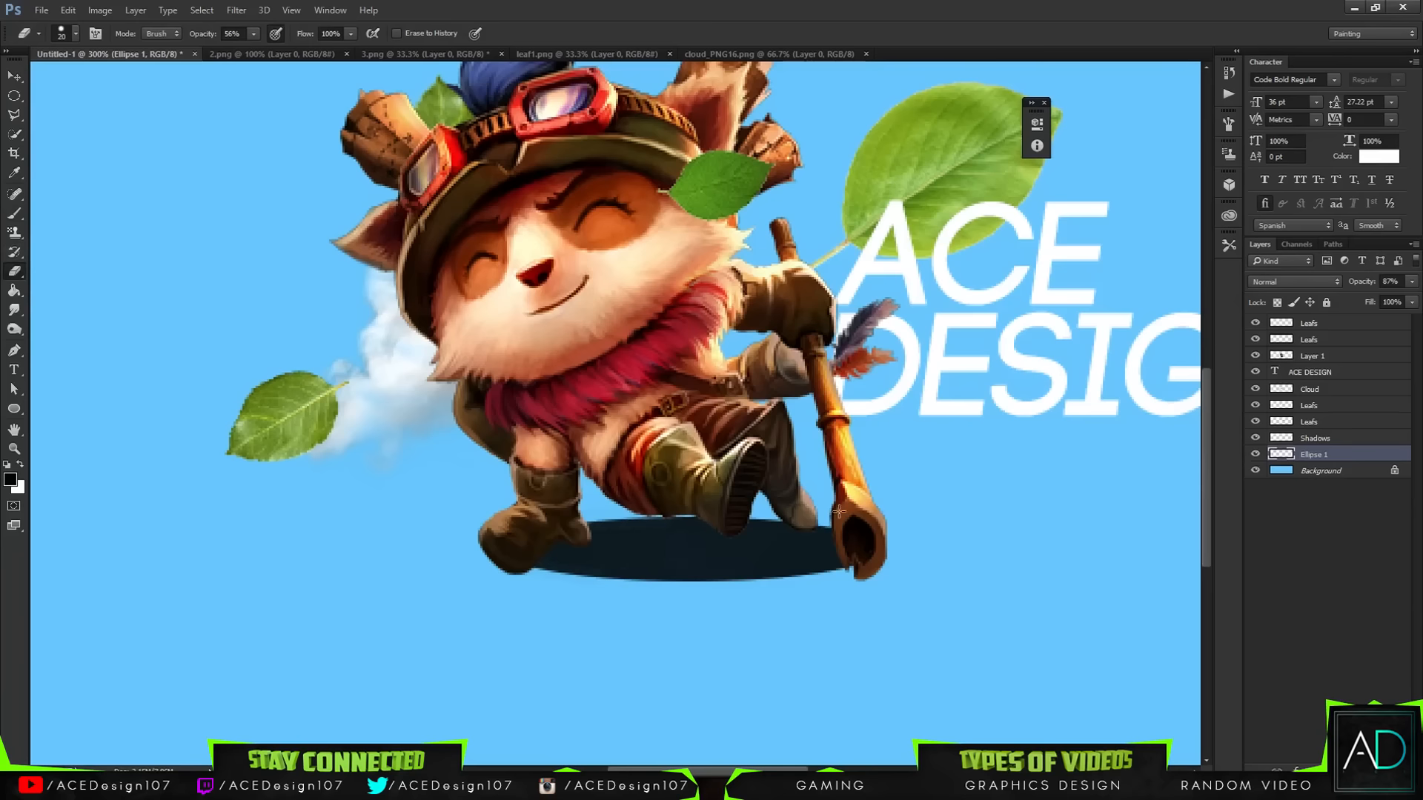
{"action": "key", "text": "v"}
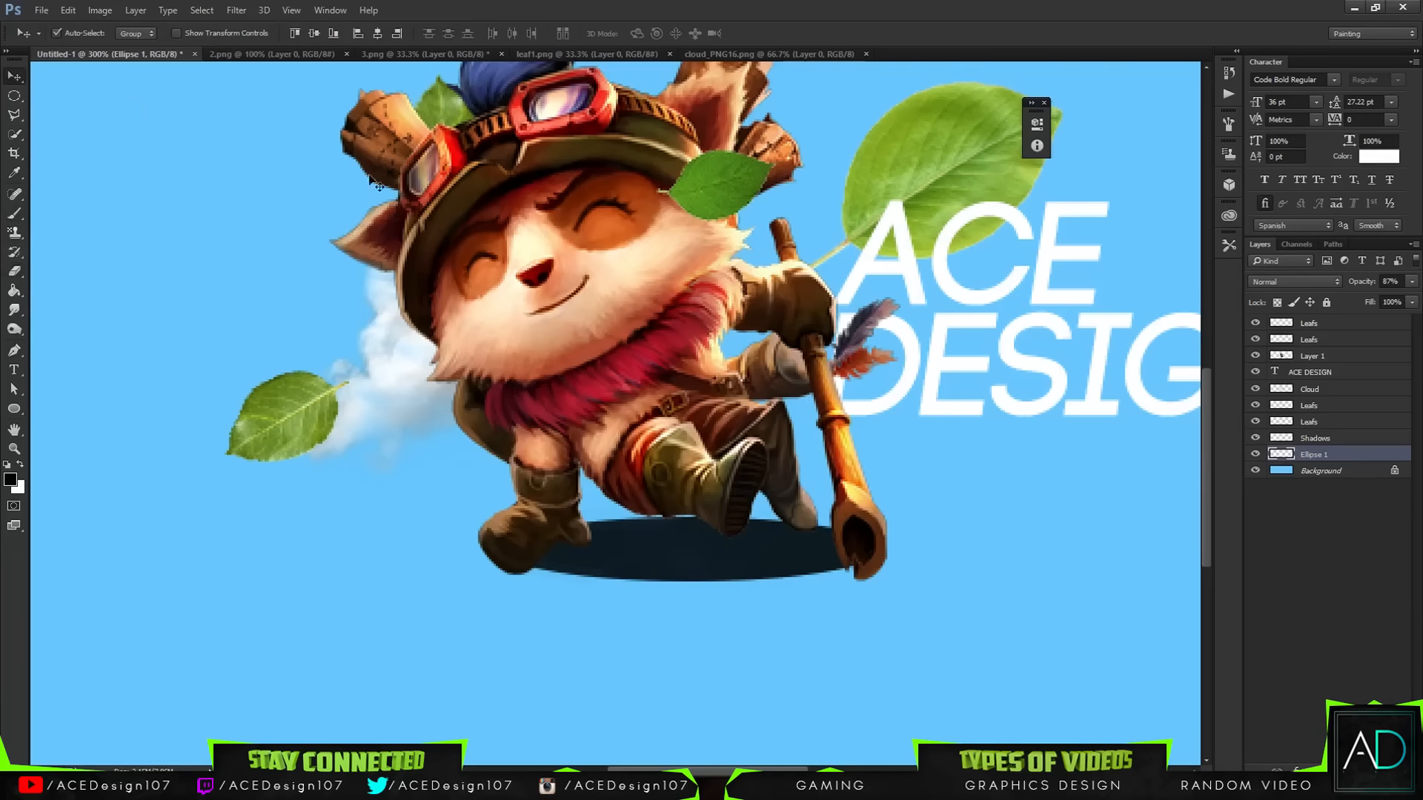
{"action": "left_click", "coordinate": [689, 563], "text": "shift"}
{"action": "left_click", "coordinate": [685, 579], "text": "shift"}
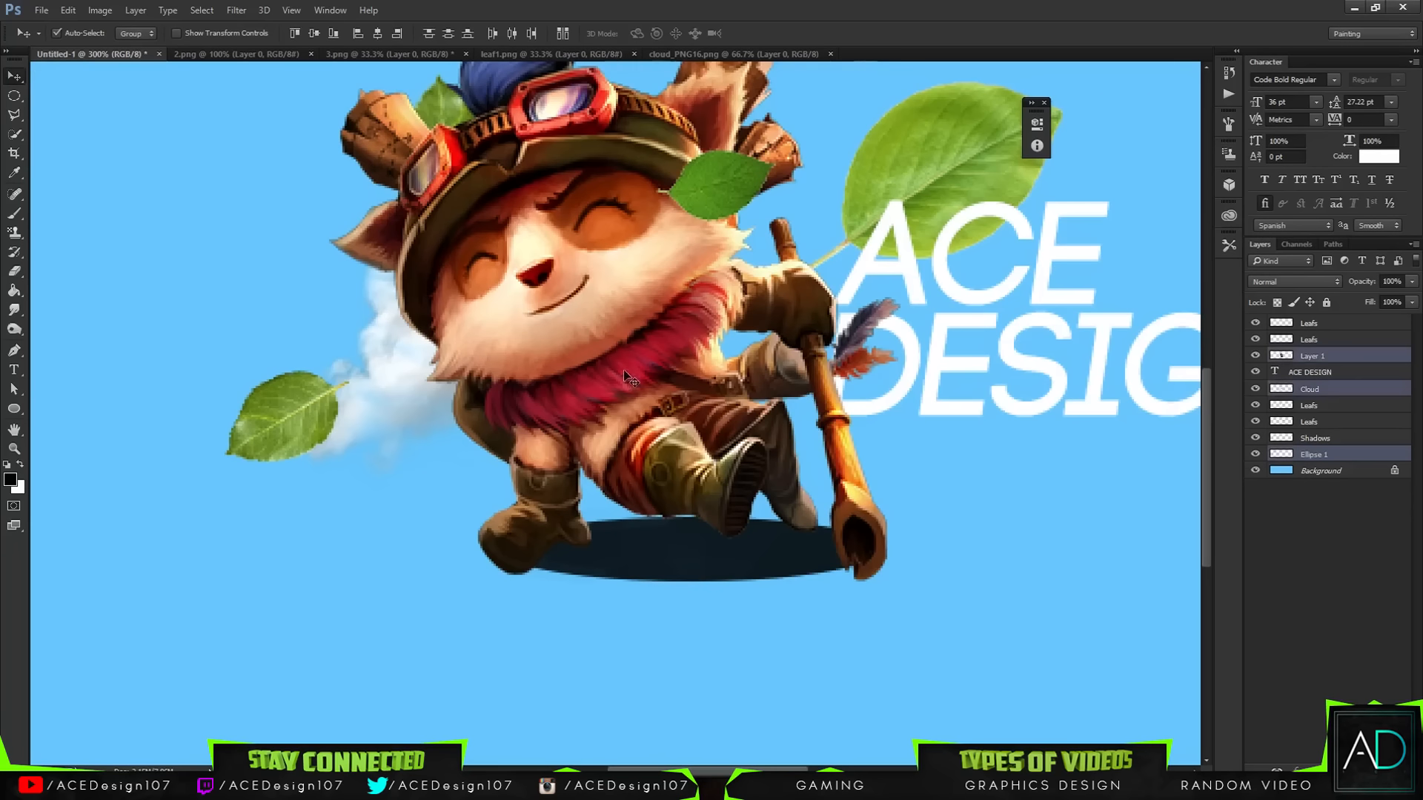
Save the banner as a layered Photoshop file named Final PSD in the Assest folder.
{"action": "left_click", "coordinate": [41, 10]}
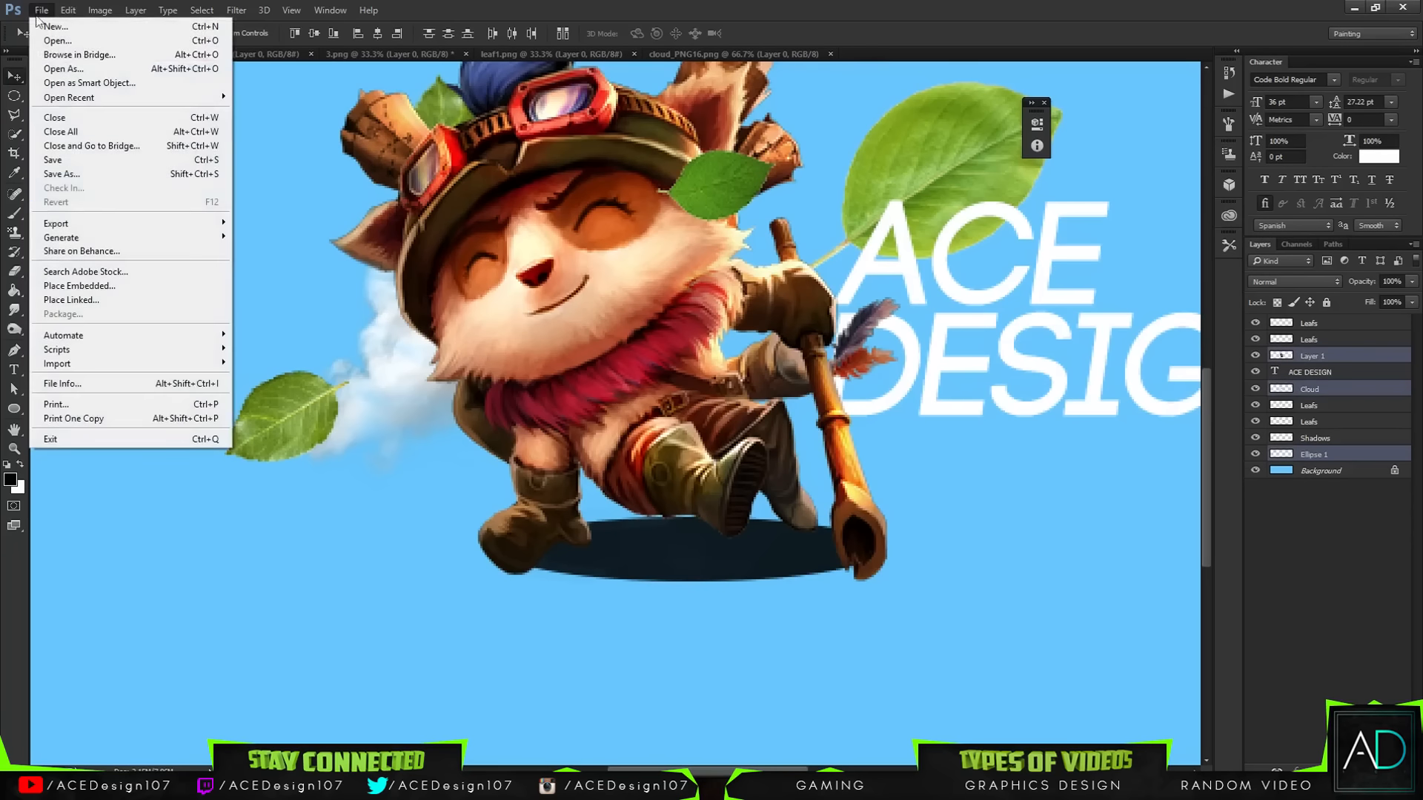
{"action": "left_click", "coordinate": [57, 175]}
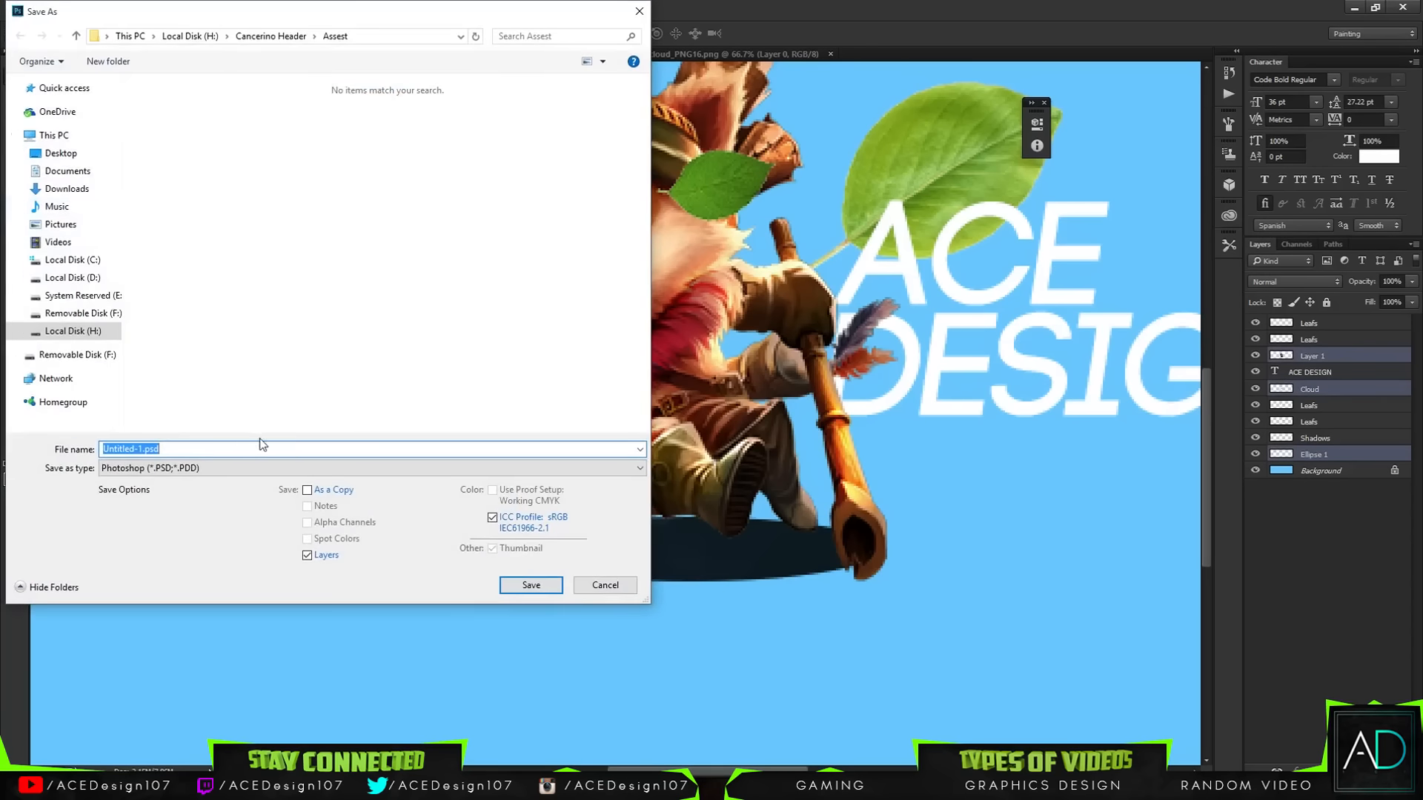
{"action": "type", "text": "flO"}
{"action": "key", "text": "BackSpace"}
{"action": "key", "text": "BackSpace"}
{"action": "type", "text": "Final PSD"}
{"action": "key", "text": "Return"}
{"action": "key", "text": "Return"}
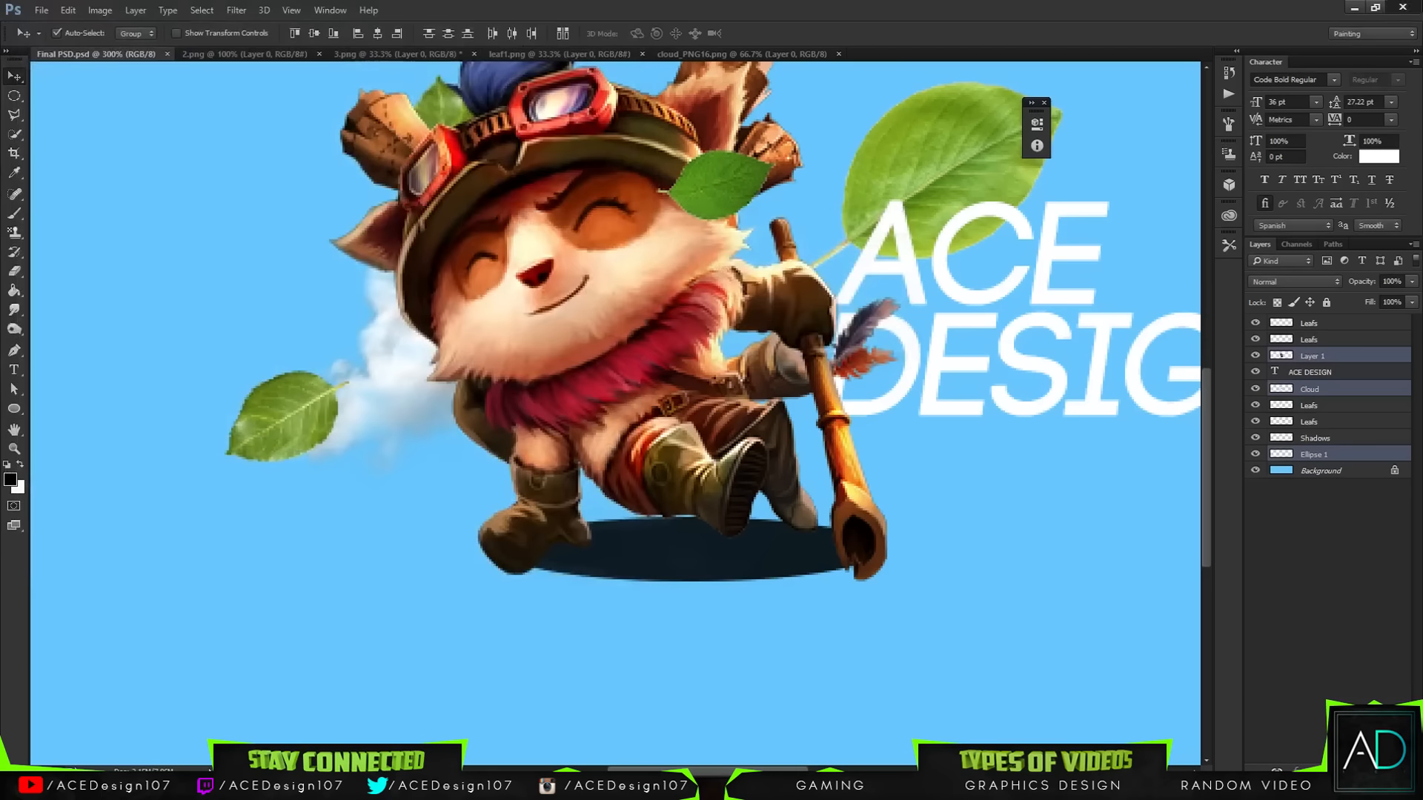
Close and relaunch Photoshop, and reopen the recent file Final PSD.psd.
{"action": "left_click", "coordinate": [1402, 7]}
{"action": "left_click", "coordinate": [709, 301]}
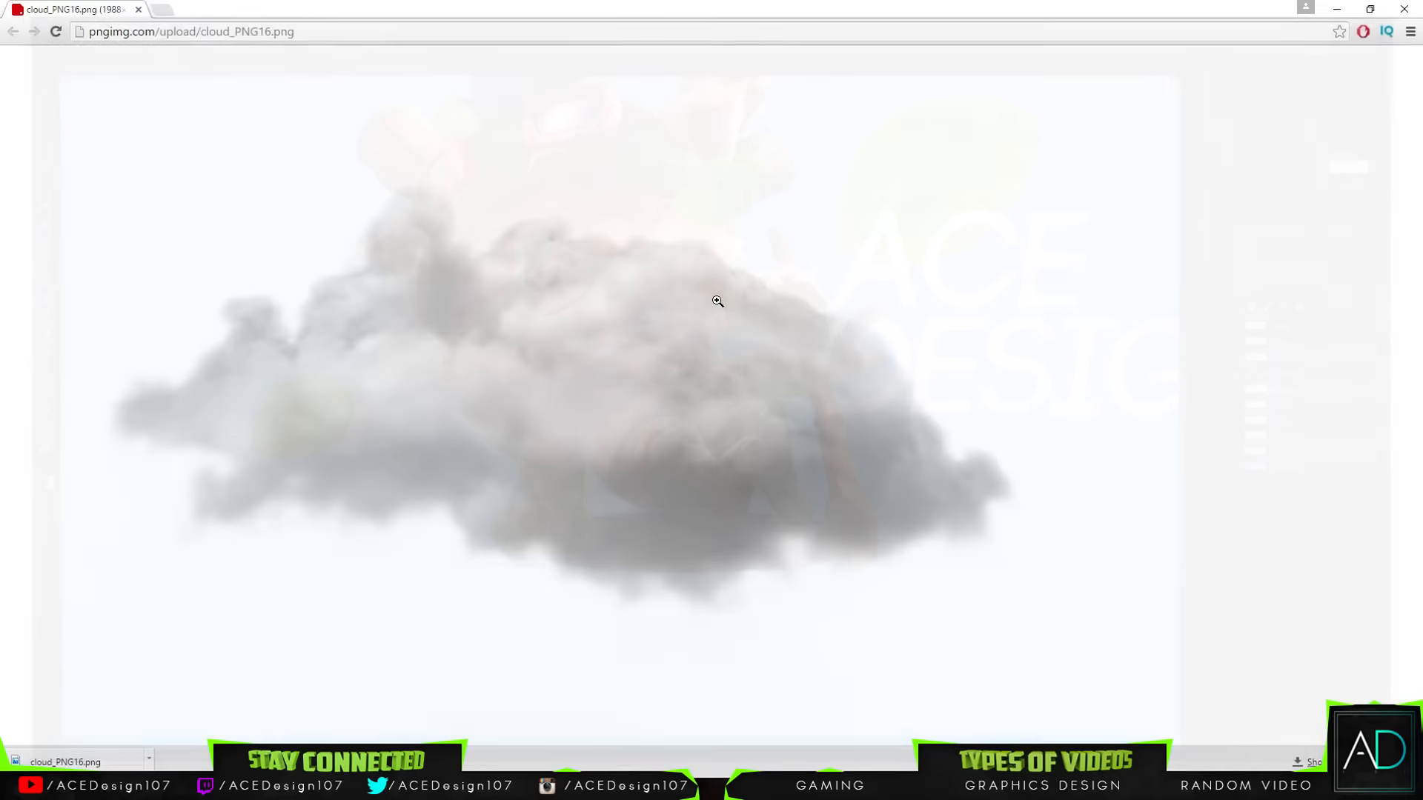
{"action": "key", "text": "super"}
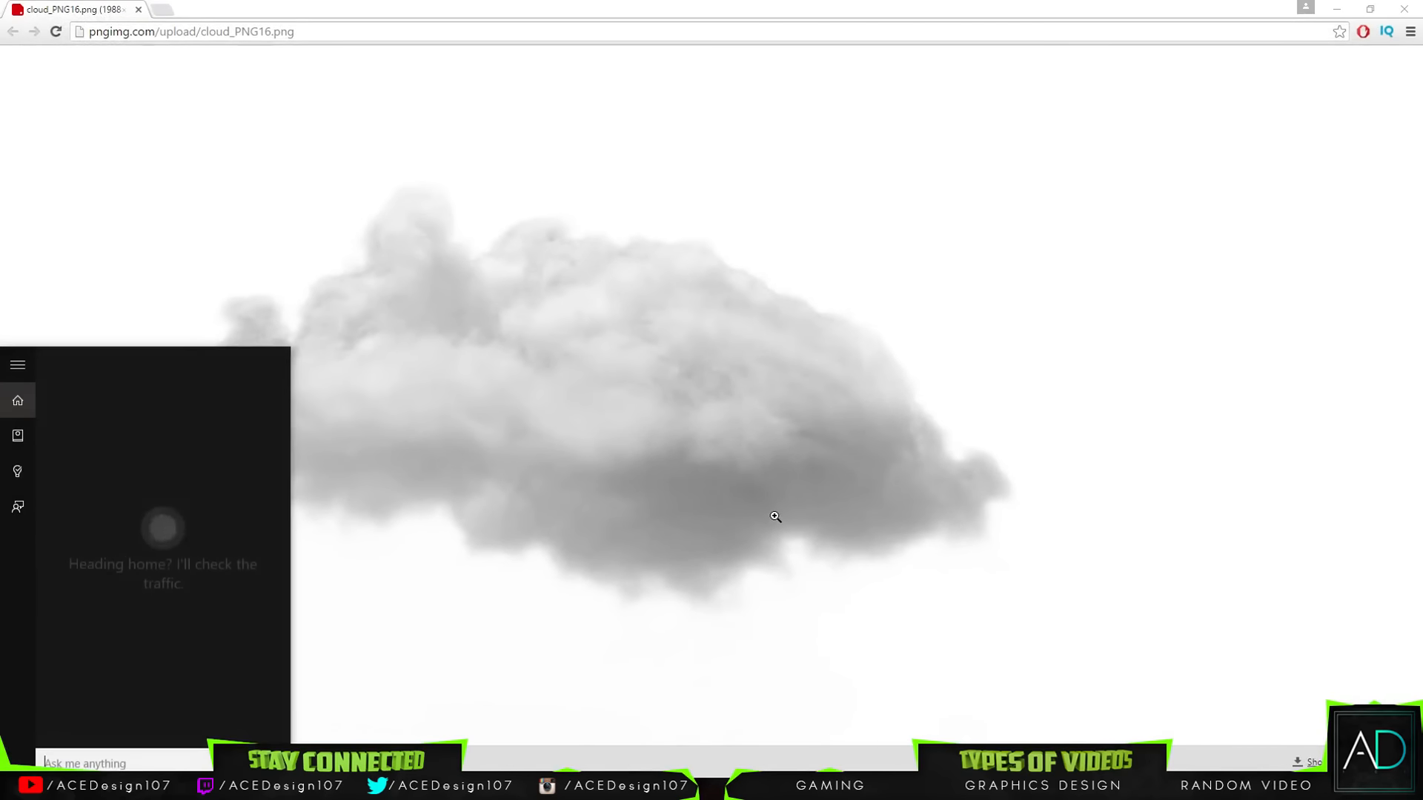
{"action": "type", "text": "pho"}
{"action": "key", "text": "Return"}
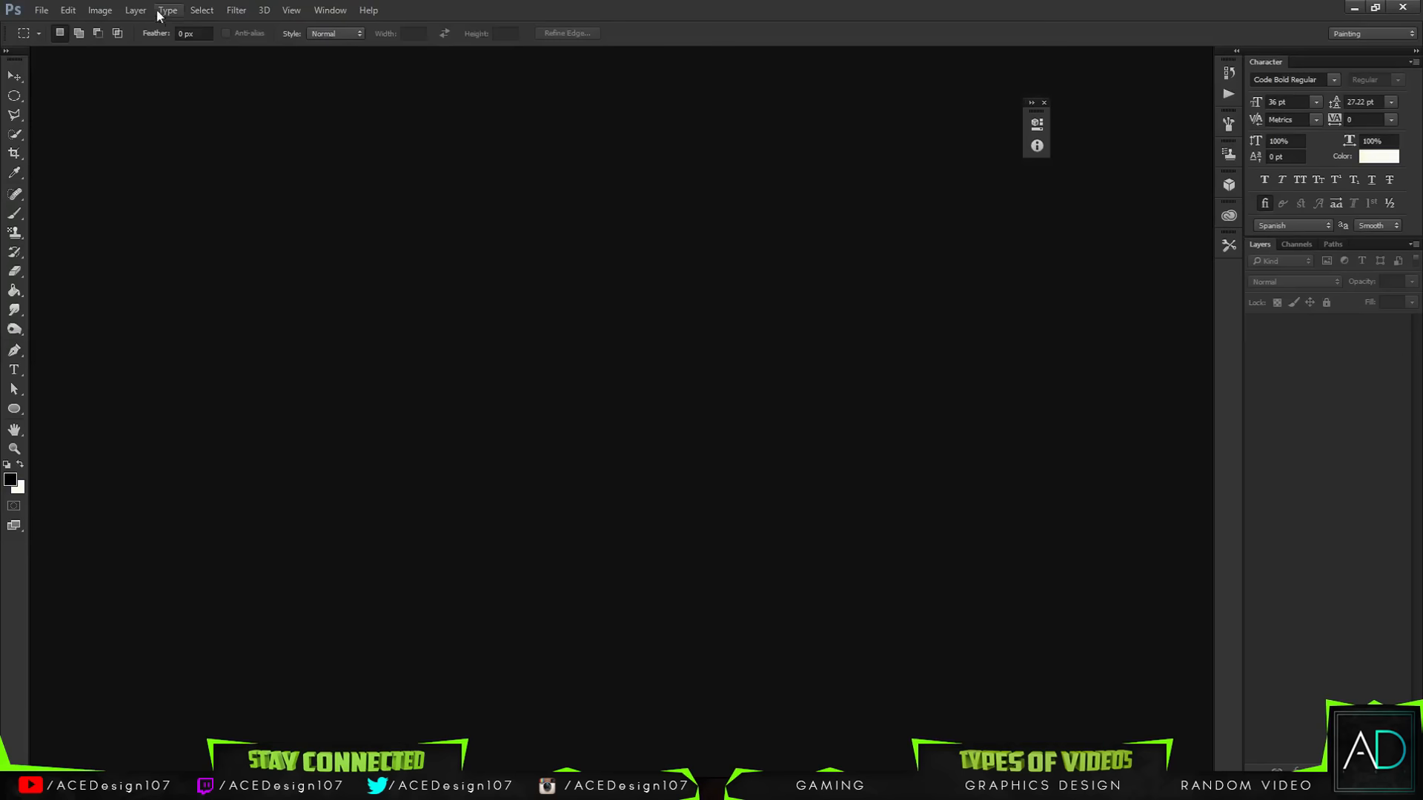
{"action": "left_click", "coordinate": [42, 11]}
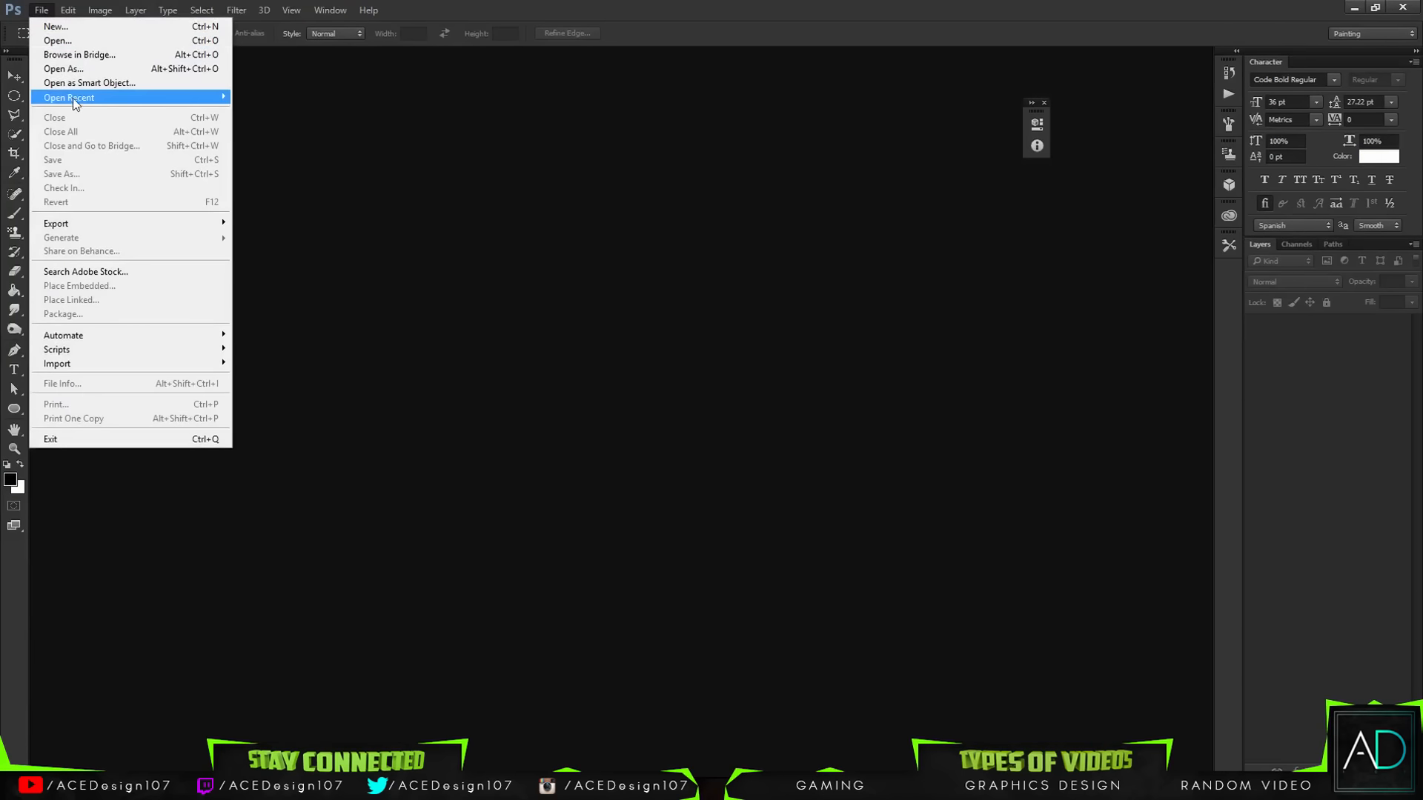
{"action": "mouse_move", "coordinate": [71, 97]}
{"action": "left_click", "coordinate": [271, 97]}
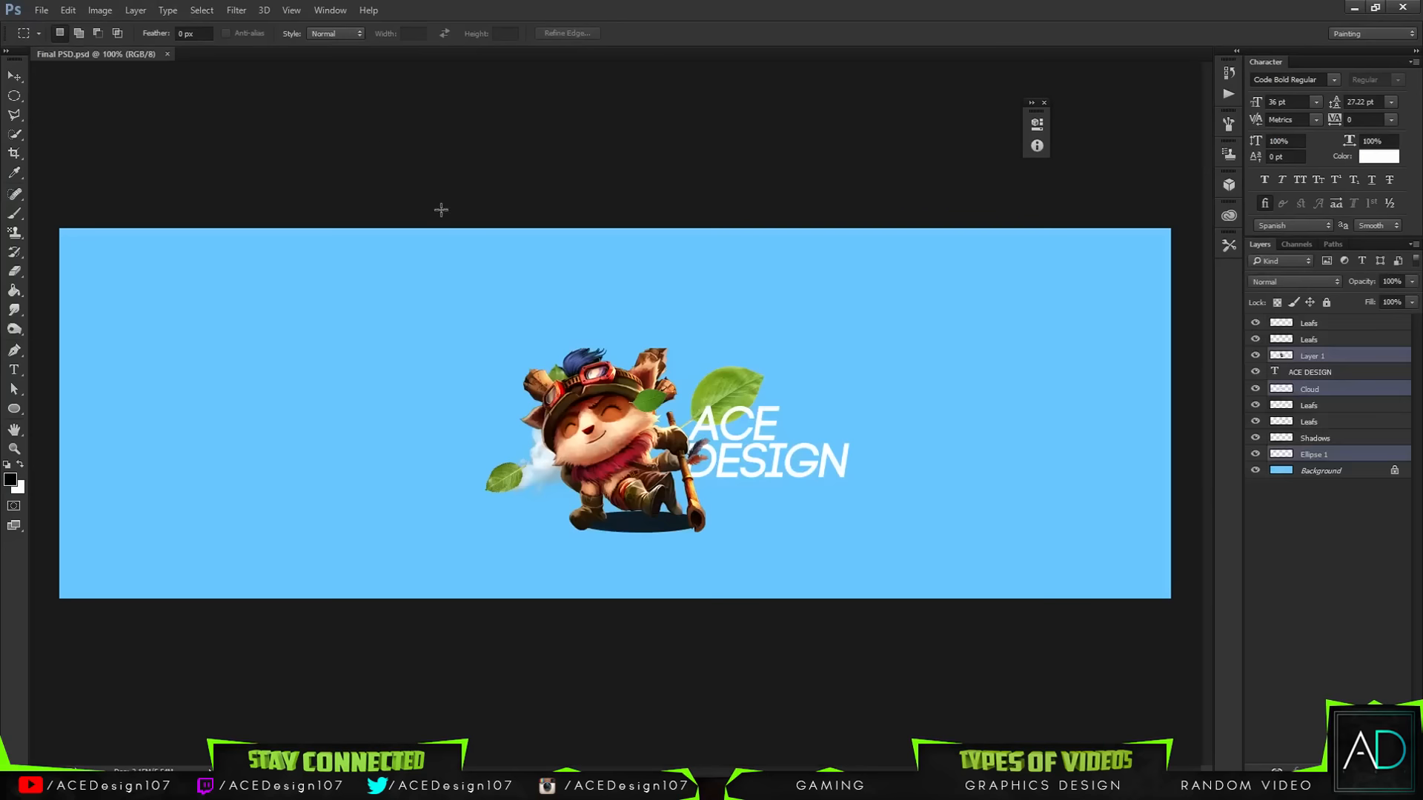
Make Ellipse 1 the only selected layer, try an Eraser stroke on the foot shadow and undo it.
{"action": "key", "text": "e"}
{"action": "left_click", "coordinate": [655, 528]}
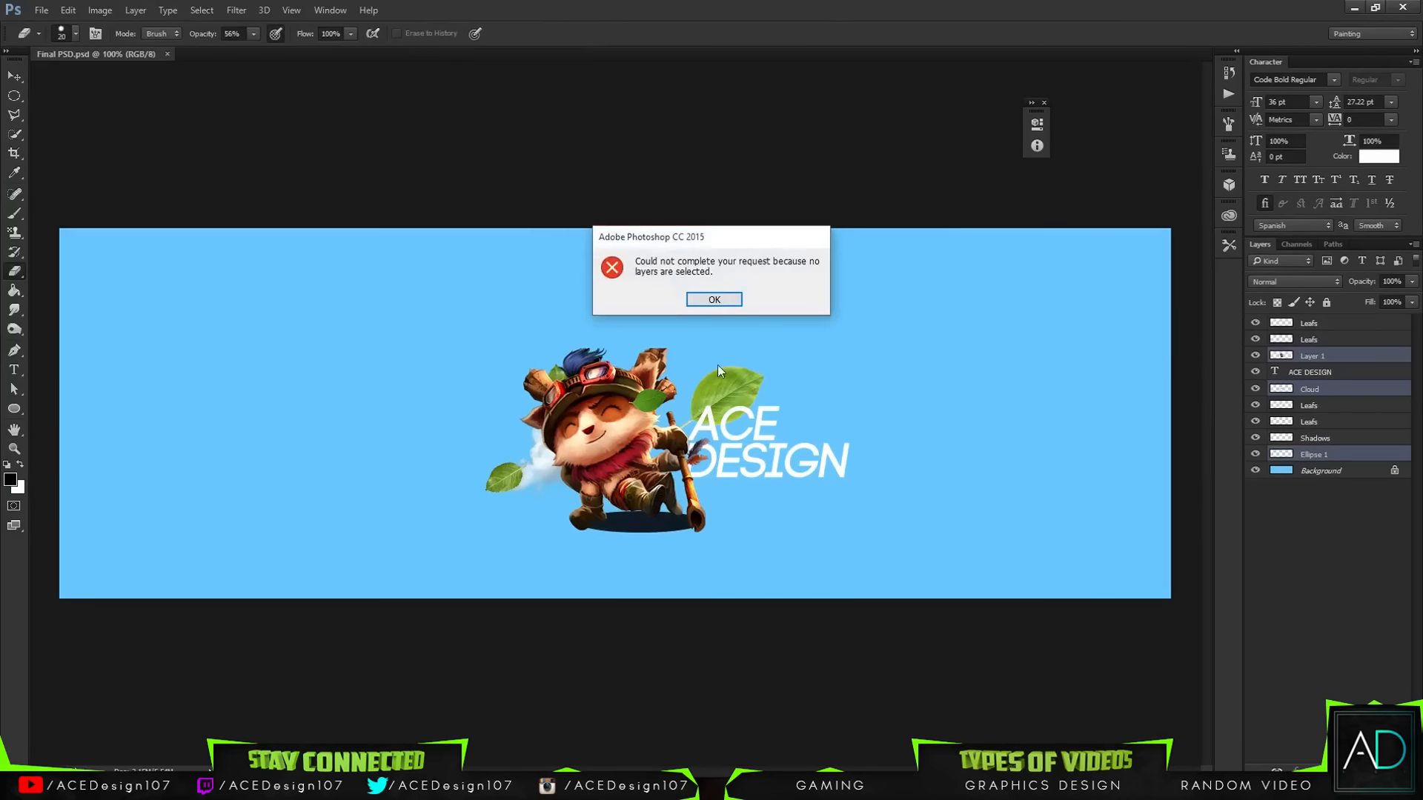
{"action": "left_click", "coordinate": [718, 295]}
{"action": "left_click", "coordinate": [1334, 455]}
{"action": "mouse_move", "coordinate": [656, 520]}
{"action": "left_mouse_down"}
{"action": "mouse_move", "coordinate": [683, 528]}
{"action": "mouse_move", "coordinate": [656, 523]}
{"action": "left_mouse_up"}
{"action": "key", "text": "ctrl+z"}
Apply a Gaussian Blur with a 1.4 pixel radius to the Ellipse 1 shadow under the feet.
{"action": "key", "text": "ctrl+plus"}
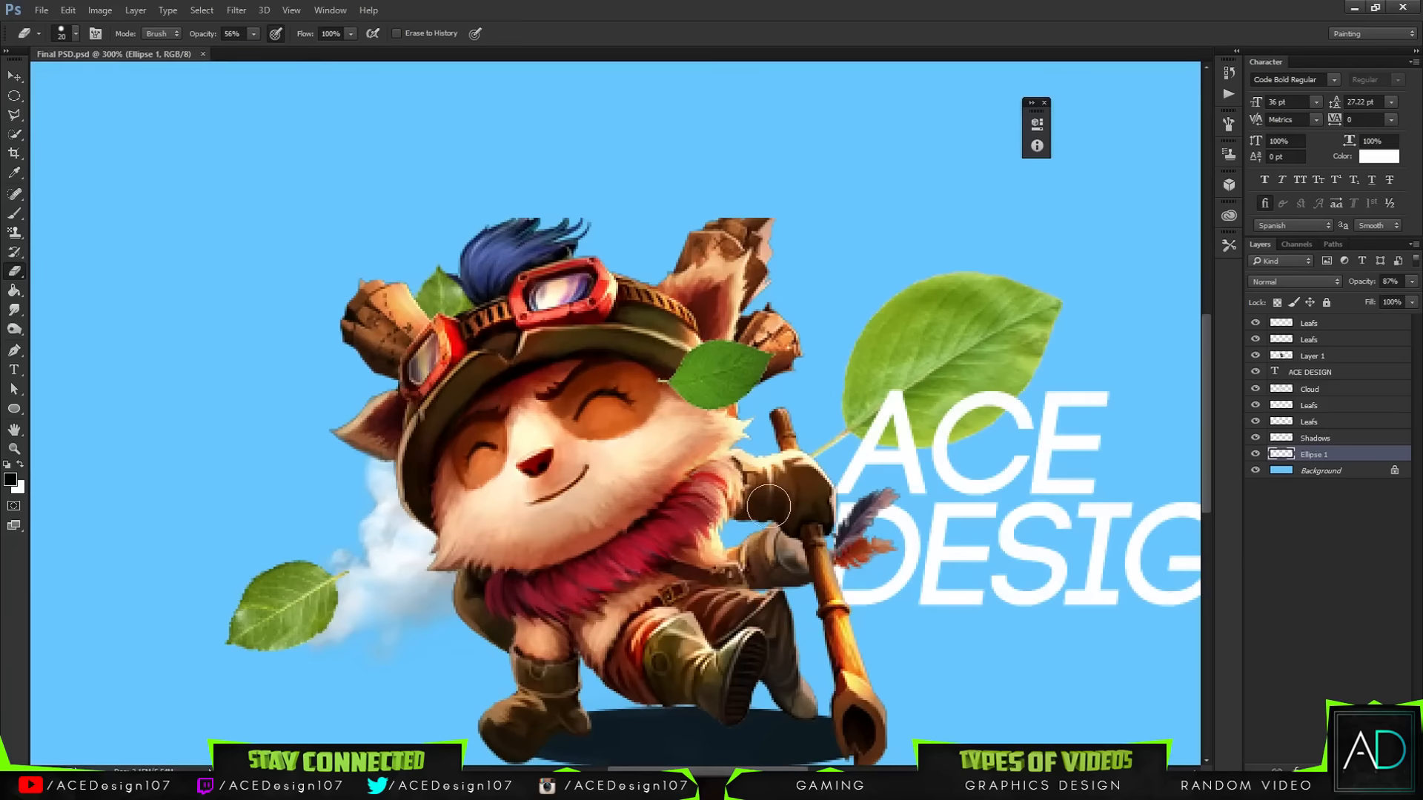
{"action": "key", "text": "ctrl+plus"}
{"action": "left_click", "coordinate": [263, 10]}
{"action": "mouse_move", "coordinate": [236, 10]}
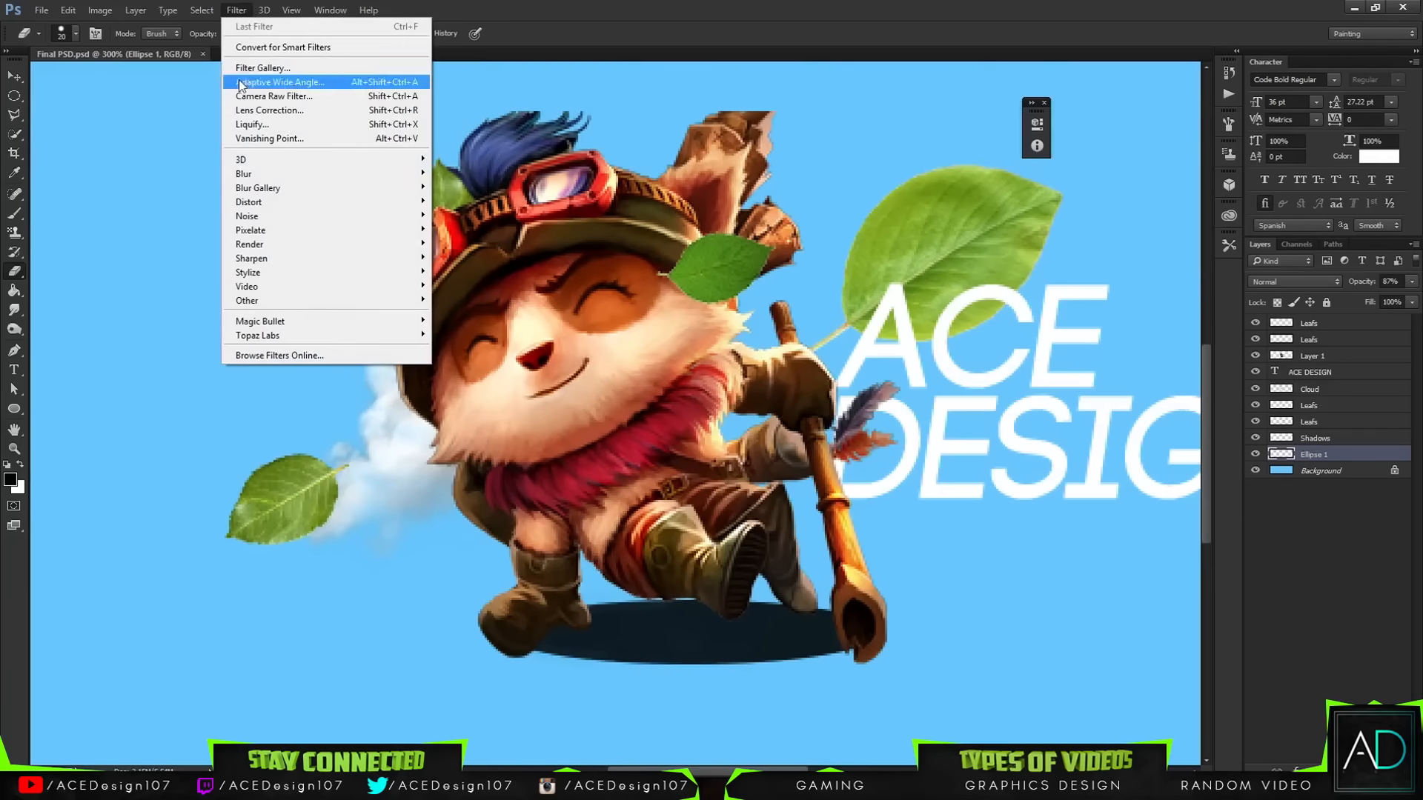
{"action": "mouse_move", "coordinate": [297, 174]}
{"action": "left_click", "coordinate": [468, 229]}
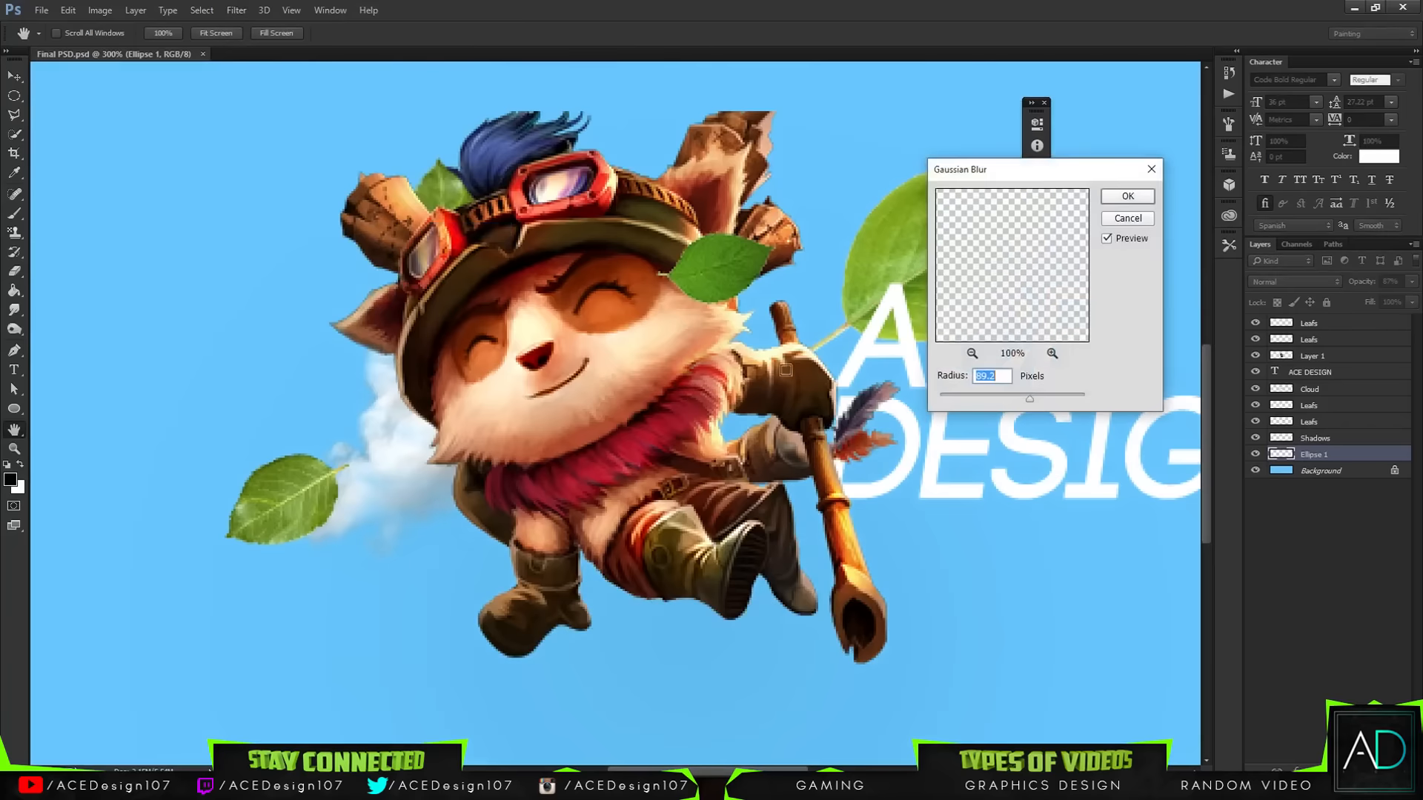
{"action": "left_click_drag", "start_coordinate": [994, 401], "coordinate": [949, 397]}
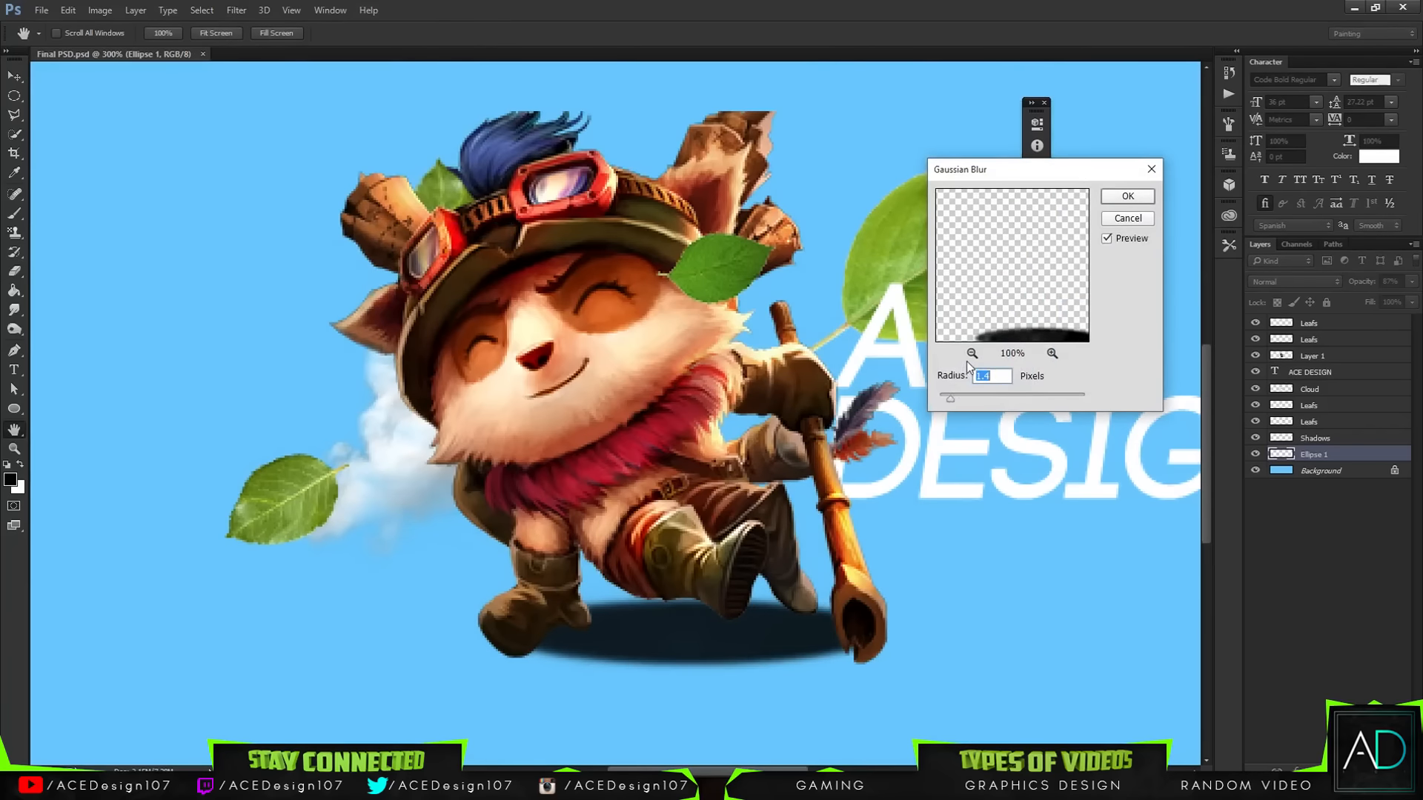
{"action": "left_click", "coordinate": [1126, 197]}
Fit the whole banner in the window and set the Ellipse 1 layer's opacity to 82%.
{"action": "key", "text": "e"}
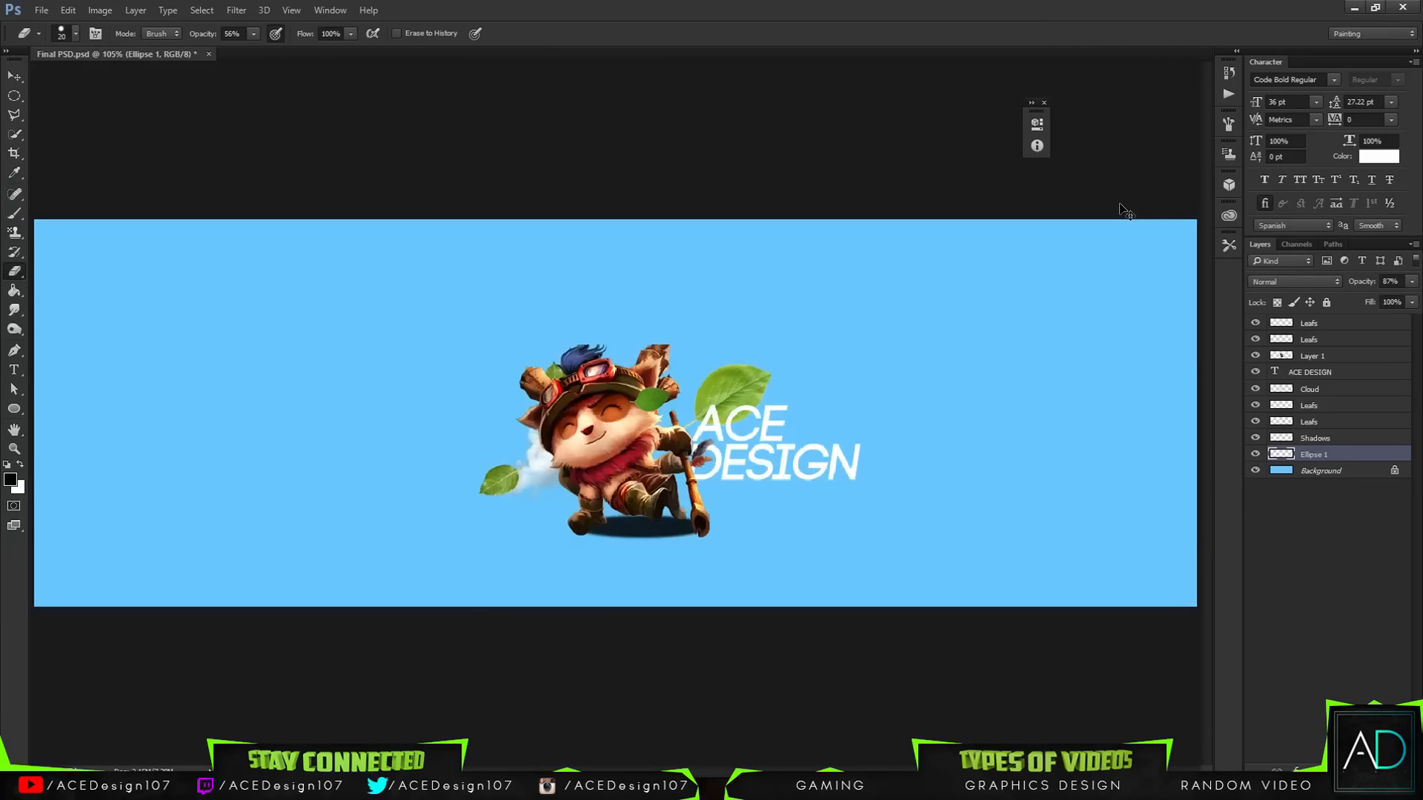
{"action": "key", "text": "ctrl+0"}
{"action": "left_click", "coordinate": [1412, 281]}
{"action": "left_click_drag", "start_coordinate": [1395, 299], "coordinate": [1393, 304]}
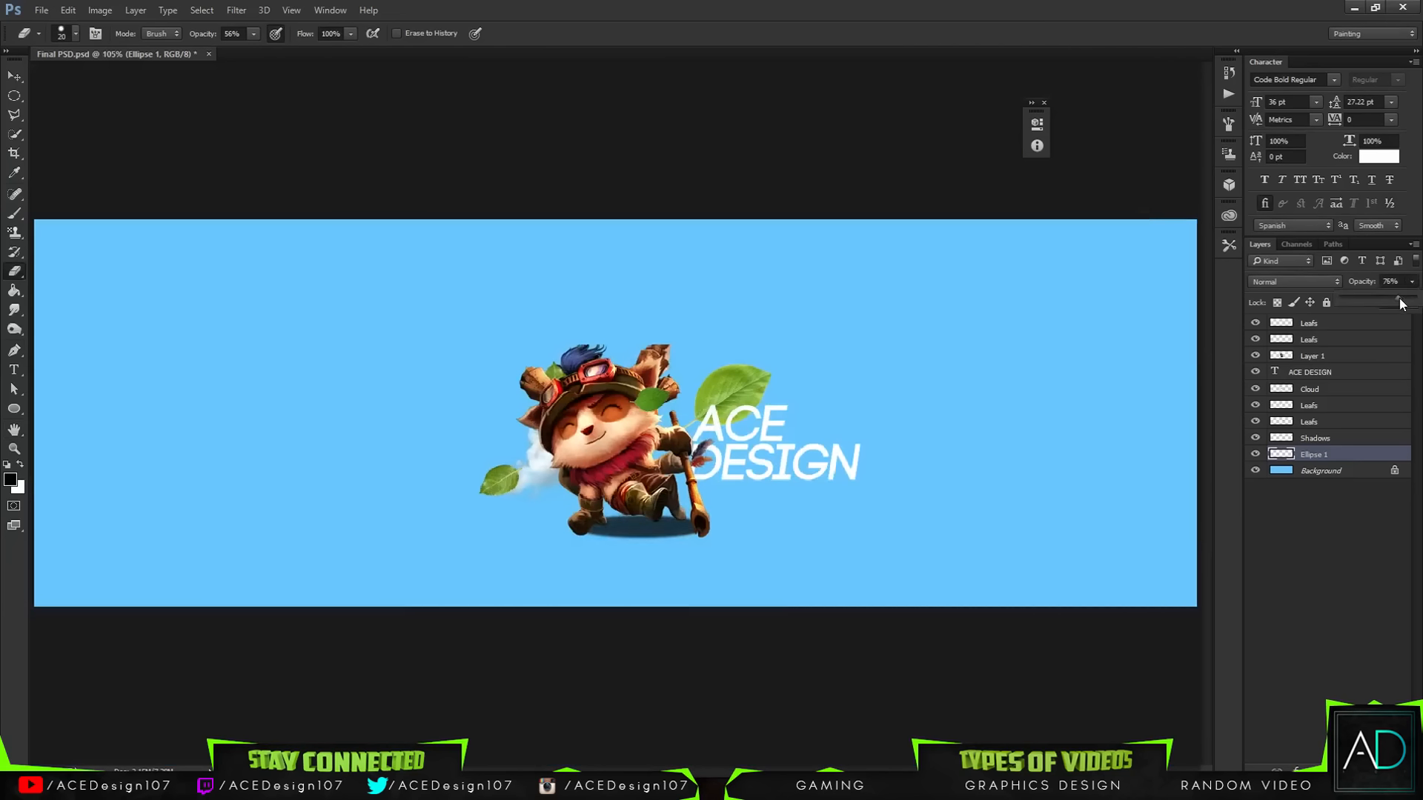
{"action": "left_click_drag", "start_coordinate": [1399, 299], "coordinate": [1402, 299]}
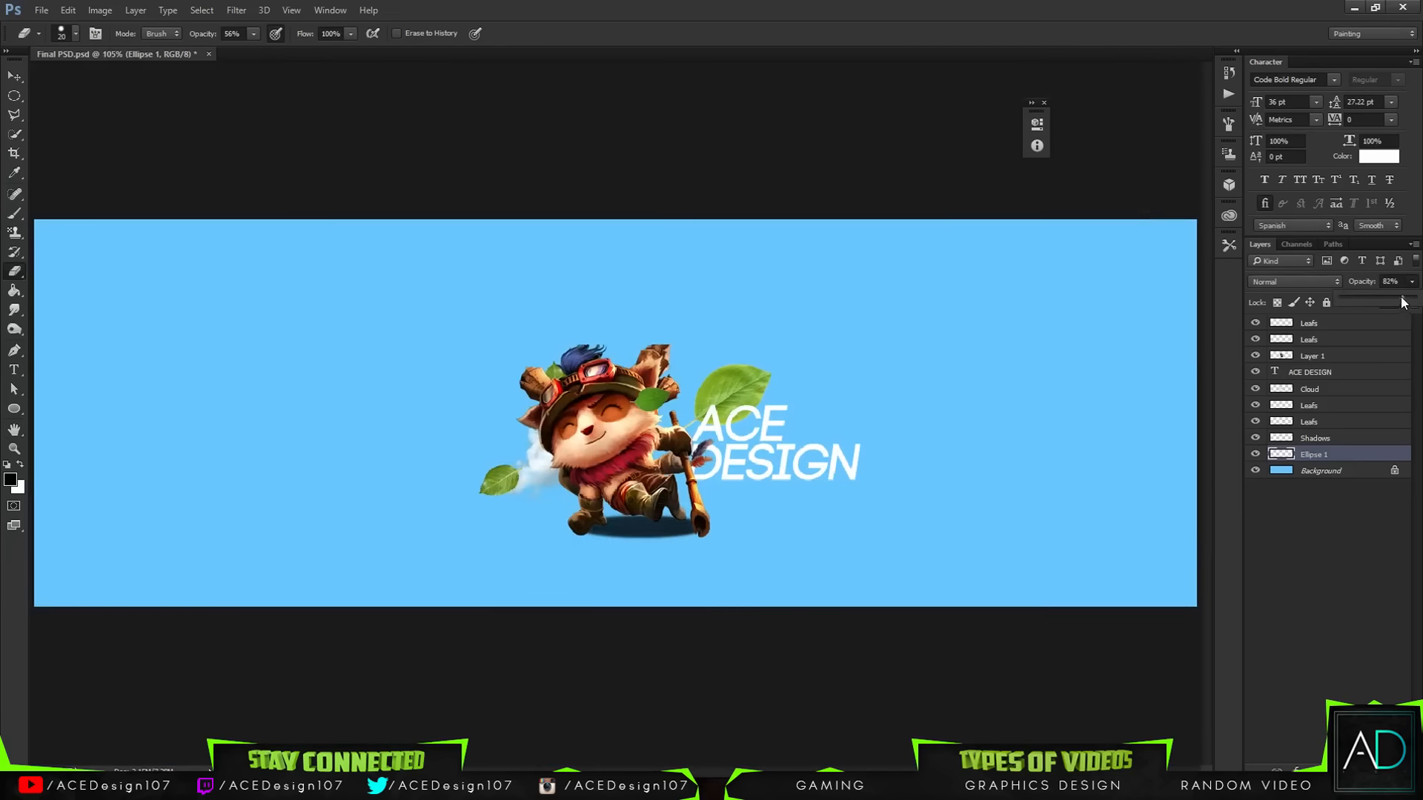
Flatten the Ellipse 1 shadow to about 77% of its height and nudge it slightly upward beneath the feet.
{"action": "key", "text": "v"}
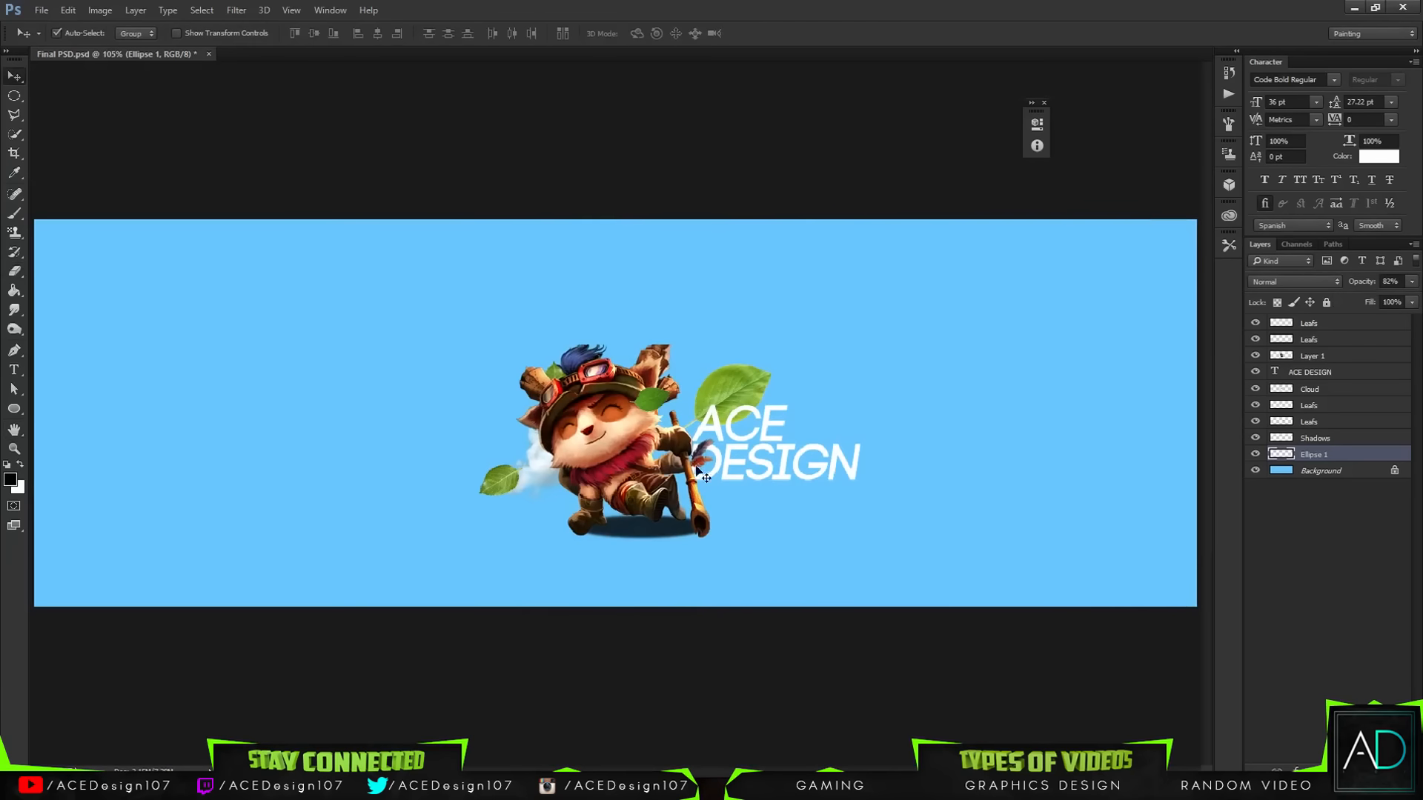
{"action": "key", "text": "ctrl+t"}
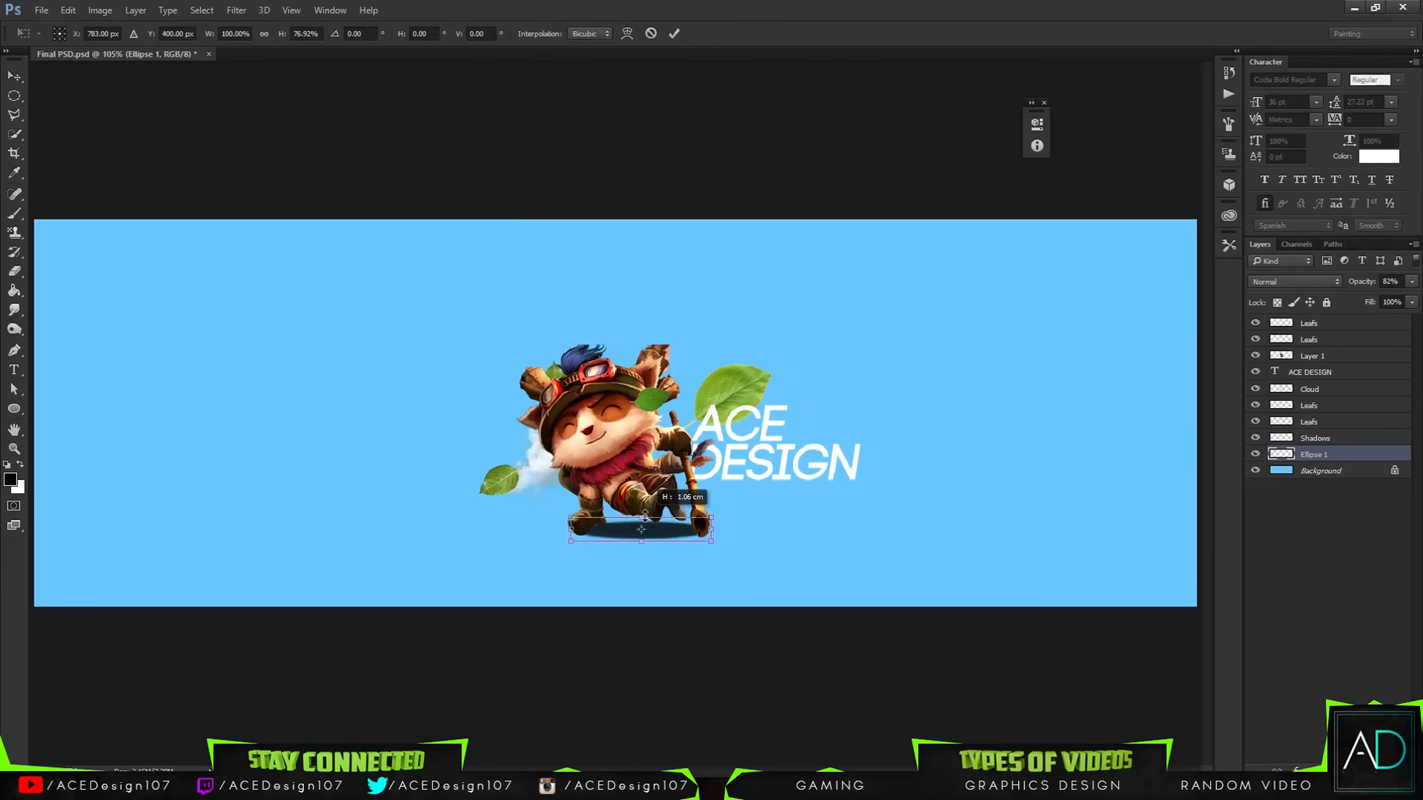
{"action": "key", "text": "Return"}
{"action": "left_click_drag", "start_coordinate": [644, 511], "coordinate": [650, 518]}
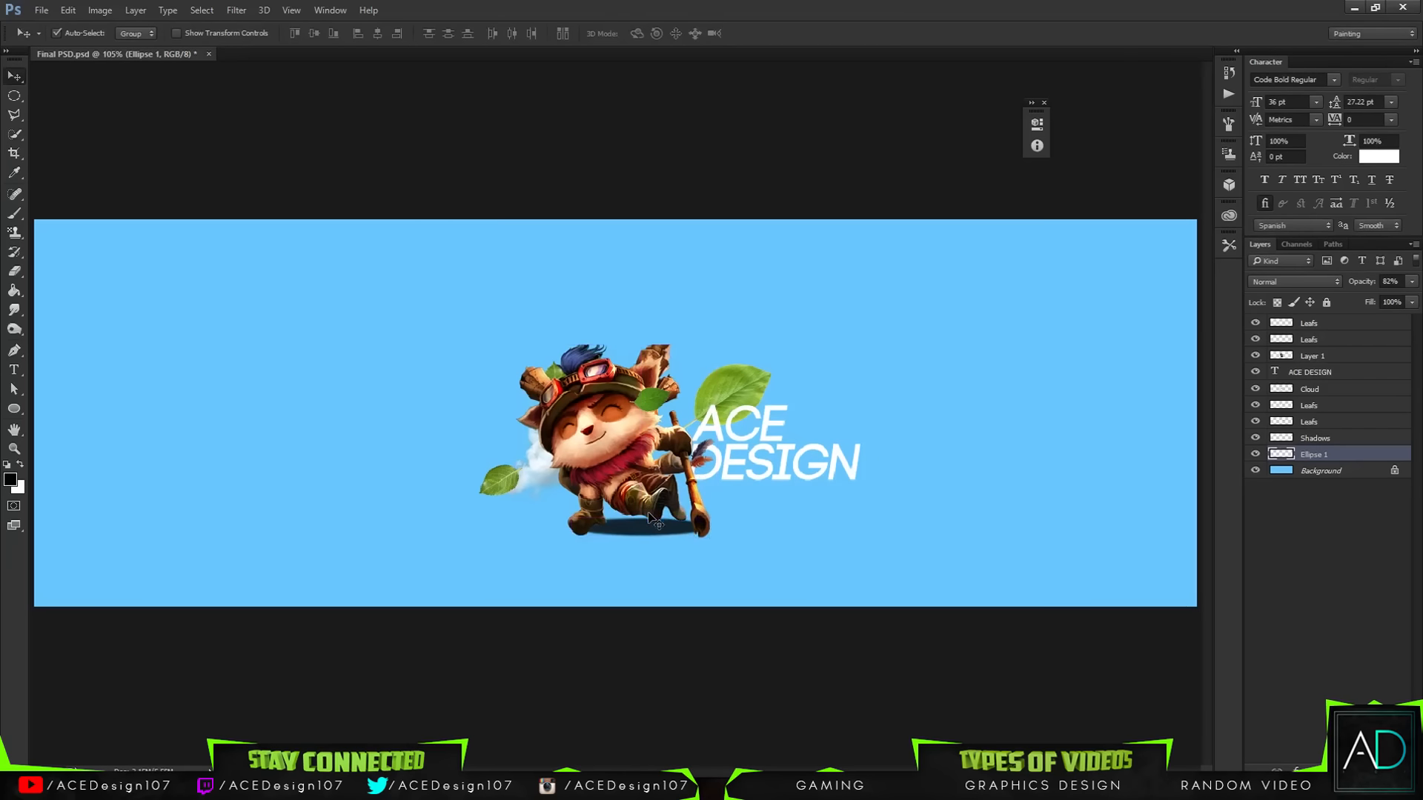
{"action": "key", "text": "Up"}
{"action": "key", "text": "Up"}
Duplicate the Ellipse 1 layer and stretch the copy to about 258% width, so it extends past both sides of the character.
{"action": "key", "text": "ctrl+j"}
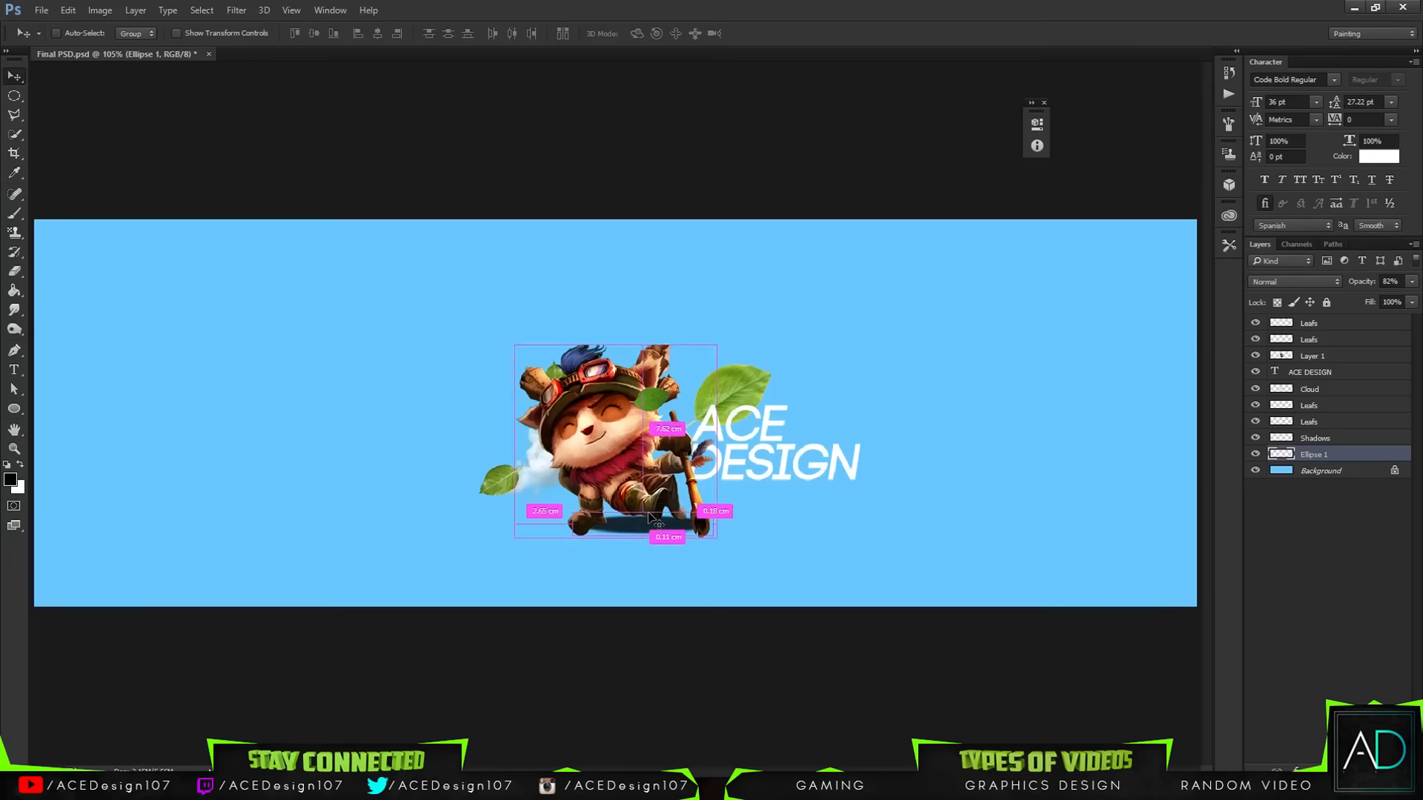
{"action": "key", "text": "ctrl+t"}
{"action": "left_click_drag", "start_coordinate": [702, 518], "coordinate": [852, 467]}
{"action": "left_click_drag", "start_coordinate": [640, 552], "coordinate": [646, 499]}
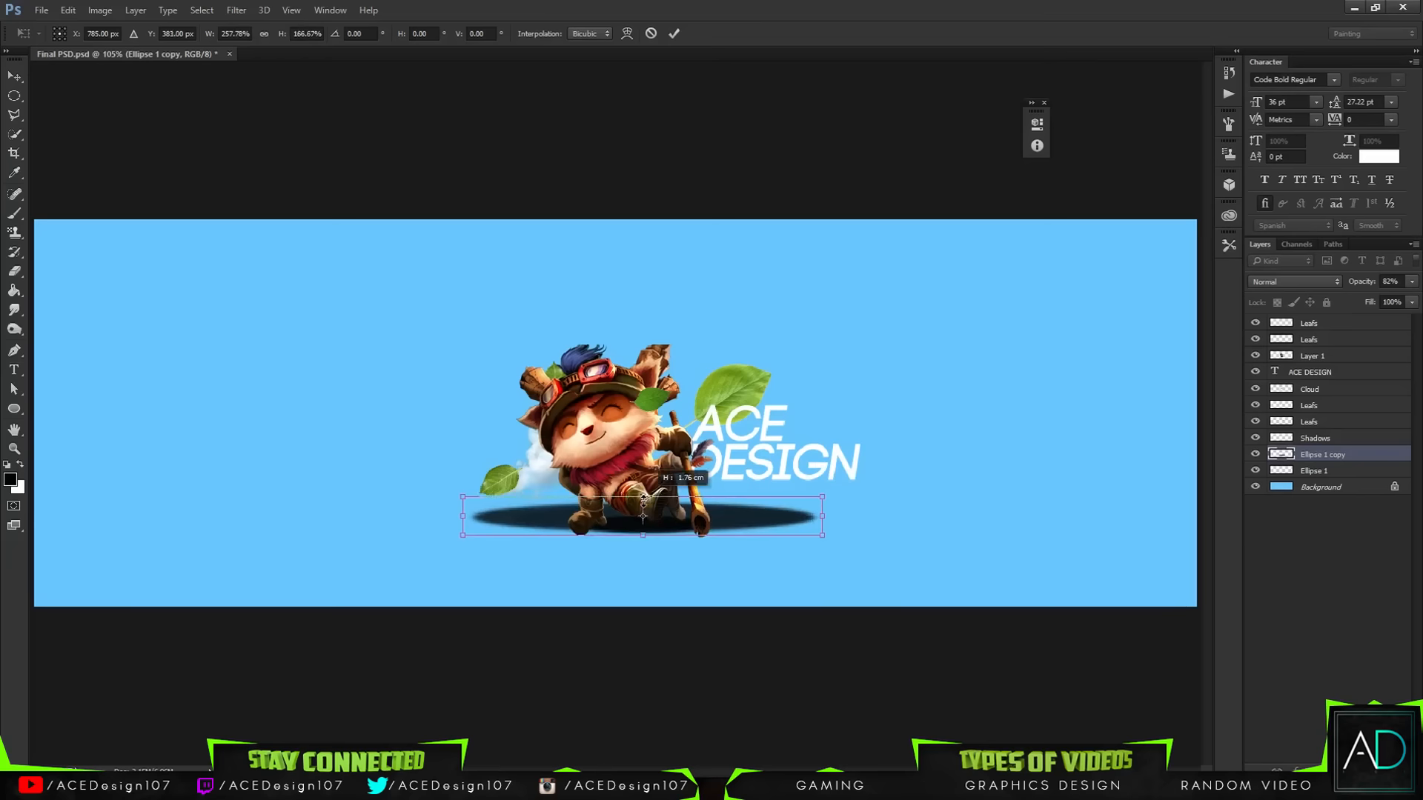
{"action": "key", "text": "Return"}
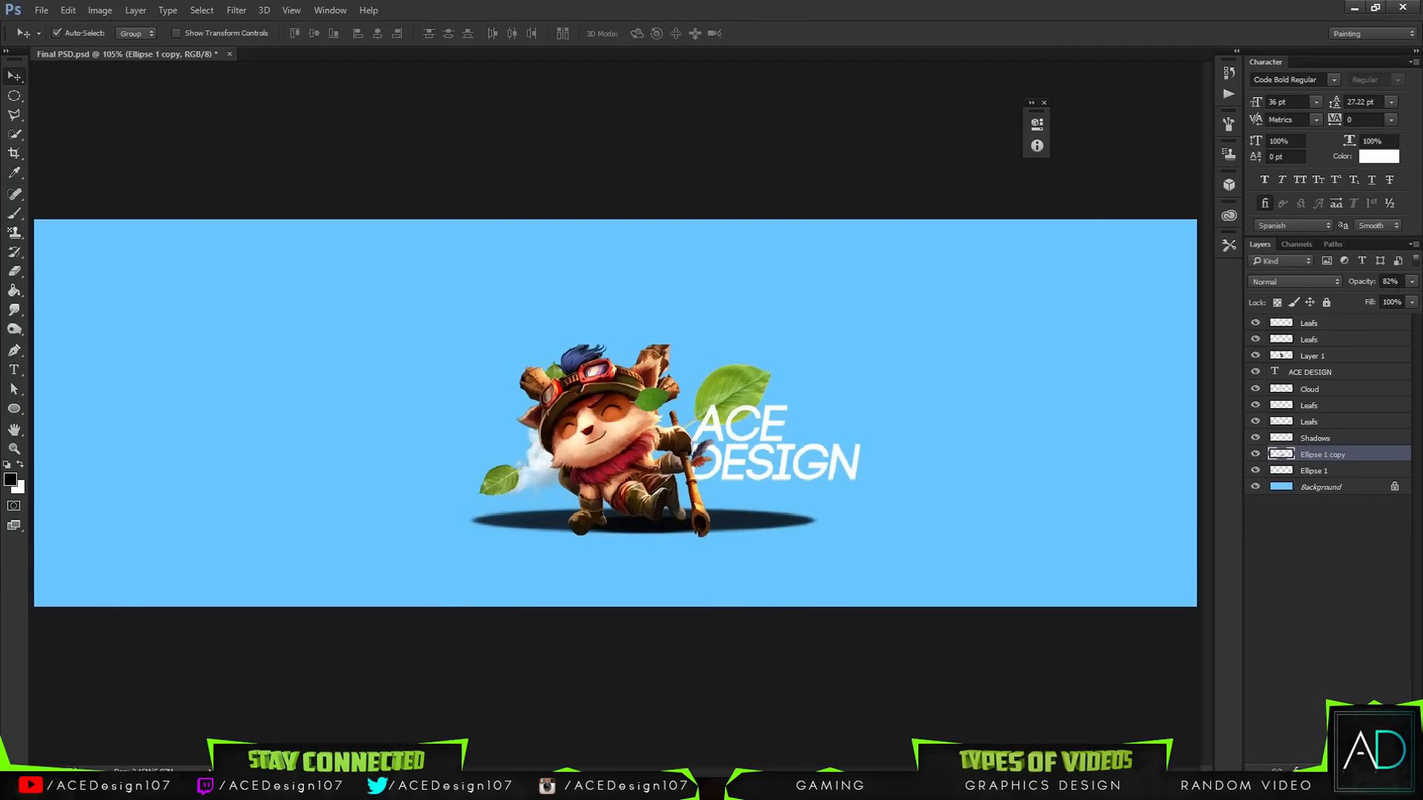
Lower the opacity of the wide Ellipse 1 copy shadow to 27%.
{"action": "left_click", "coordinate": [1412, 282]}
{"action": "left_click_drag", "start_coordinate": [1401, 297], "coordinate": [1358, 296]}
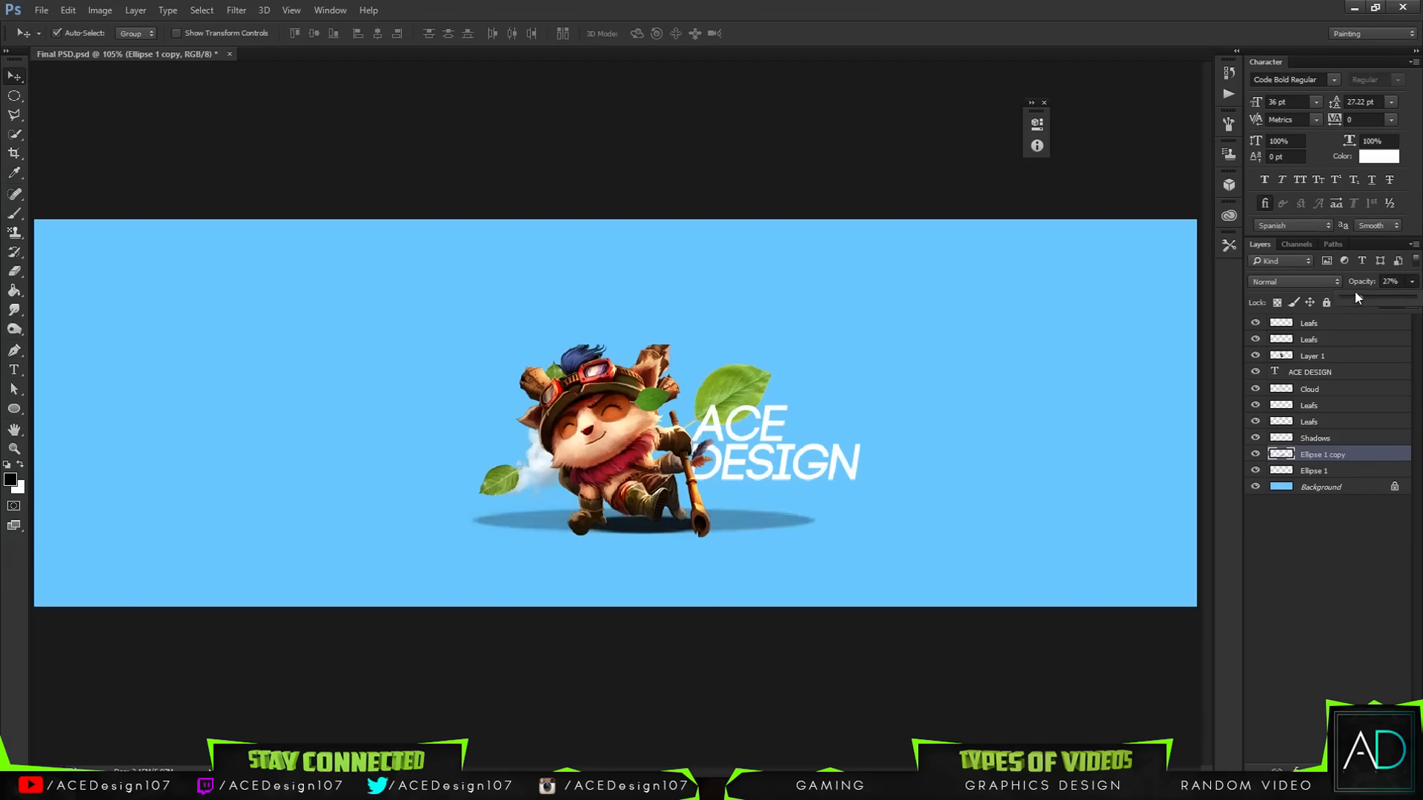
Place the Ellipse 1 copy layer beneath Ellipse 1 and reduce its opacity to 20%.
{"action": "left_click_drag", "start_coordinate": [1344, 465], "coordinate": [1343, 479]}
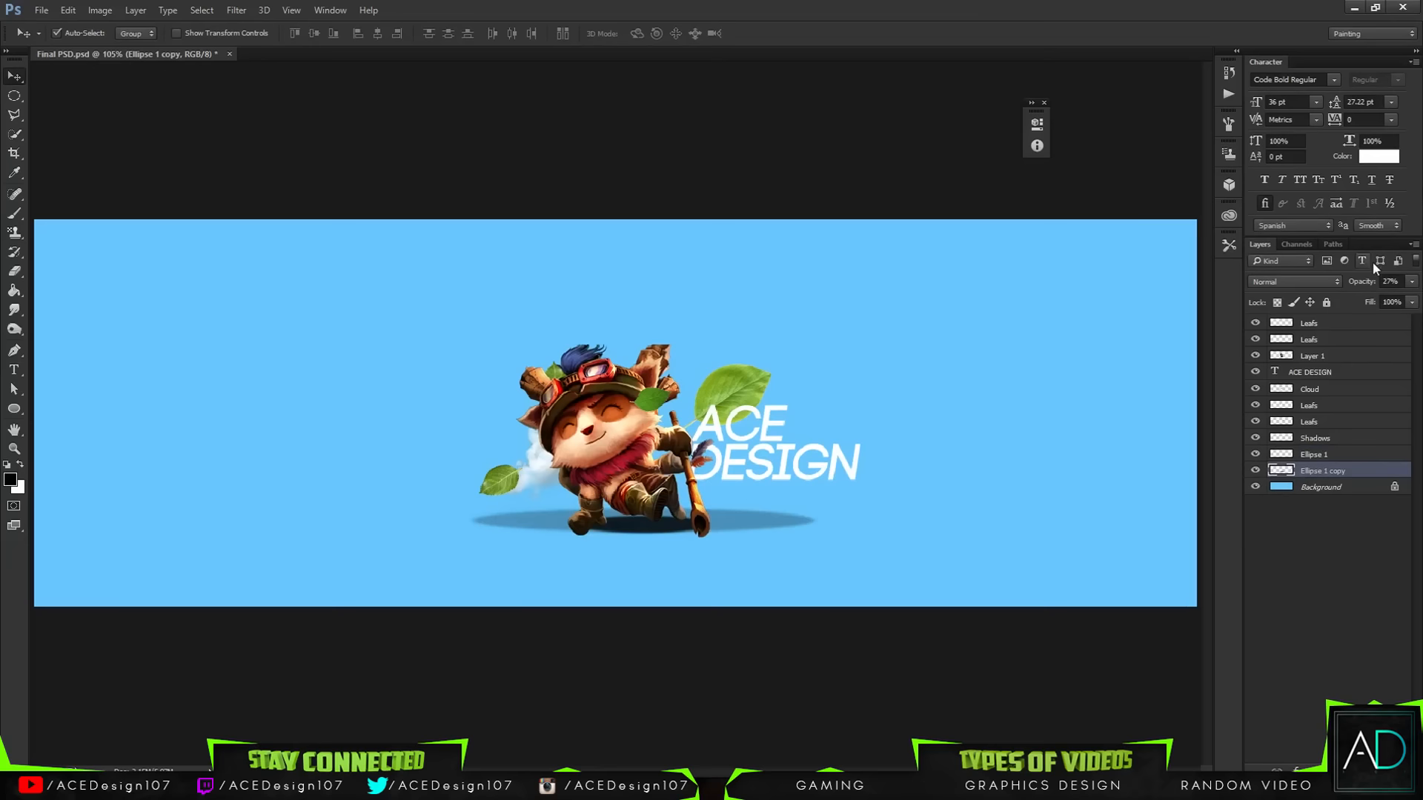
{"action": "left_click_drag", "start_coordinate": [1359, 296], "coordinate": [1350, 294]}
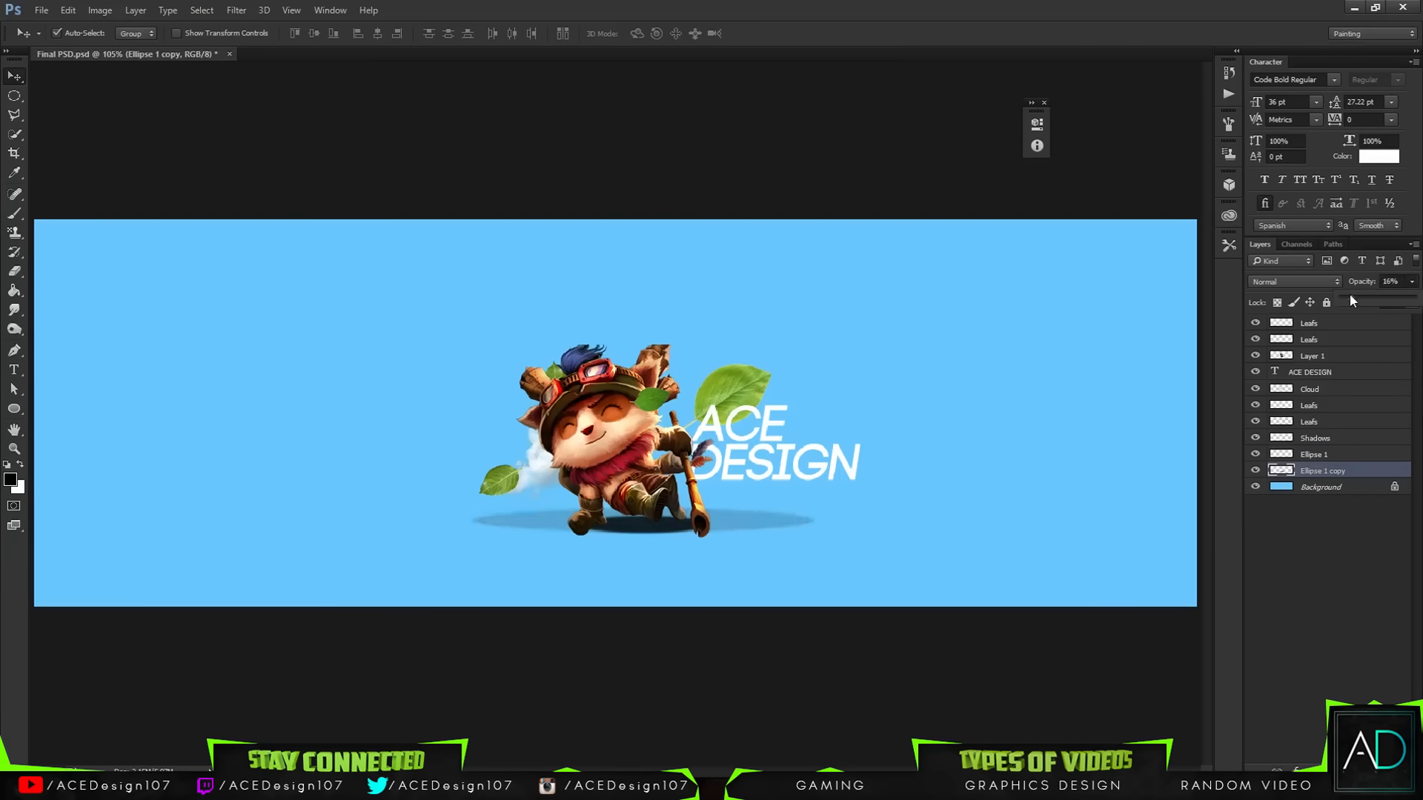
{"action": "left_click", "coordinate": [1390, 281]}
{"action": "type", "text": "20"}
Apply a Gaussian Blur with a 5.1-pixel radius to the Ellipse 1 copy shadow and lower its opacity to 13%.
{"action": "left_click", "coordinate": [237, 9]}
{"action": "mouse_move", "coordinate": [296, 173]}
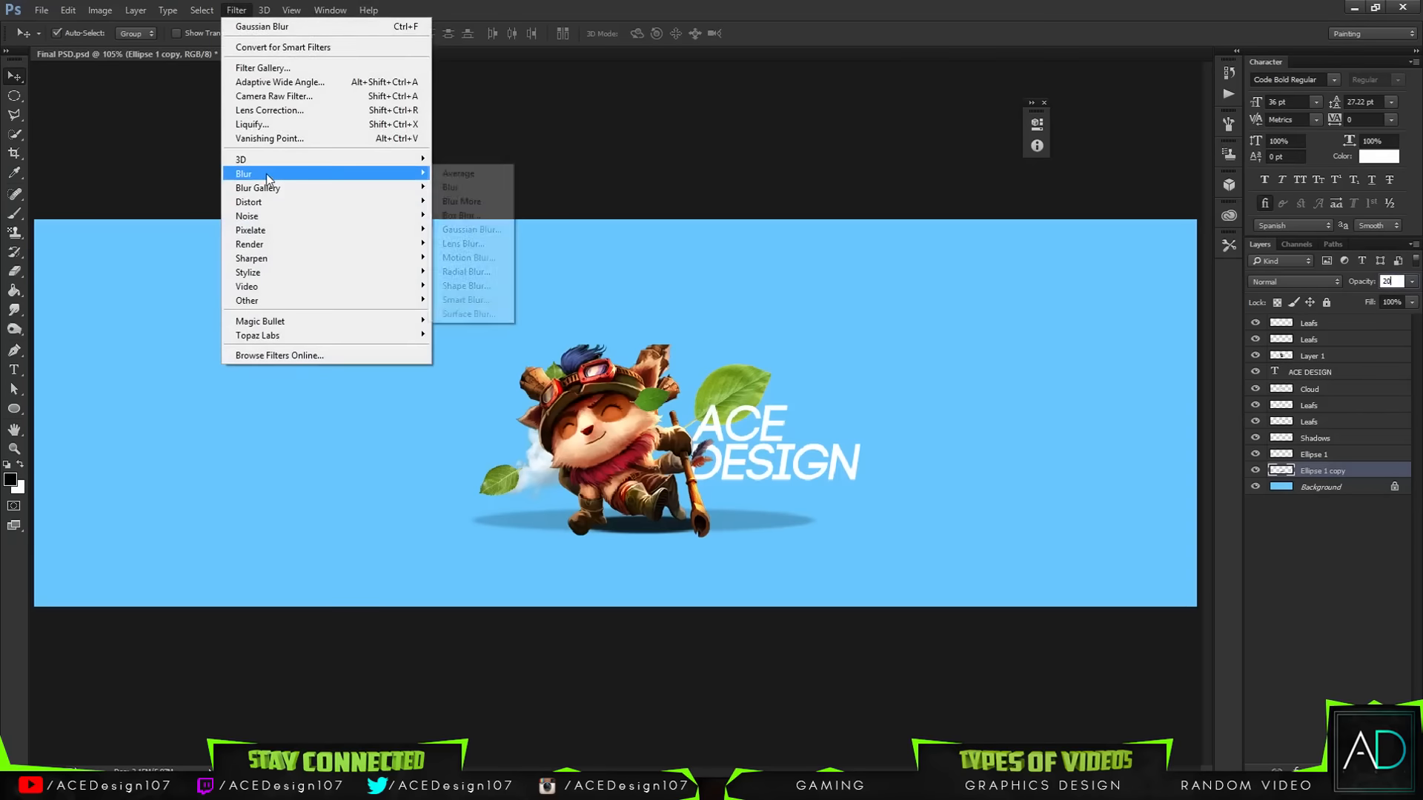
{"action": "left_click", "coordinate": [477, 234]}
{"action": "left_click_drag", "start_coordinate": [989, 392], "coordinate": [1002, 398]}
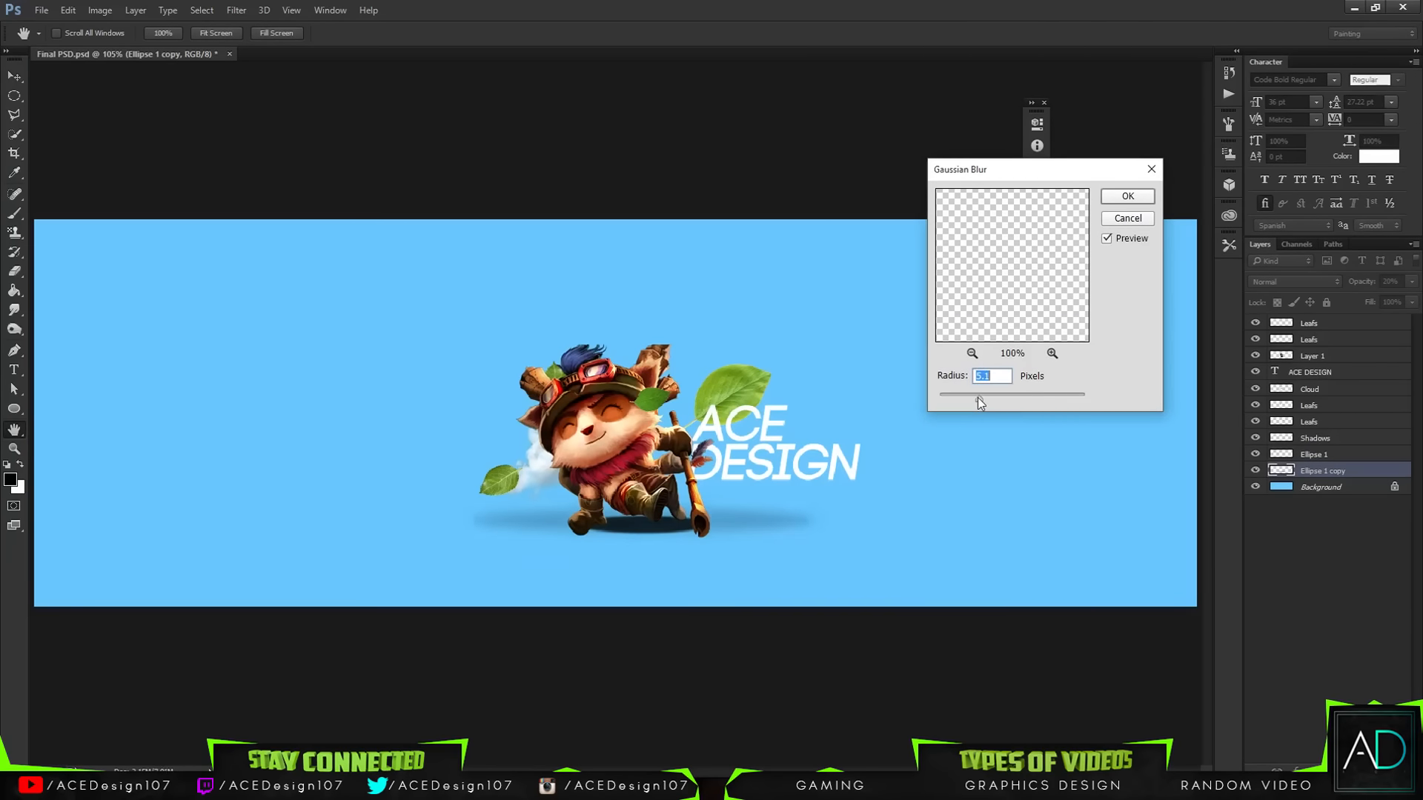
{"action": "left_click", "coordinate": [1123, 197]}
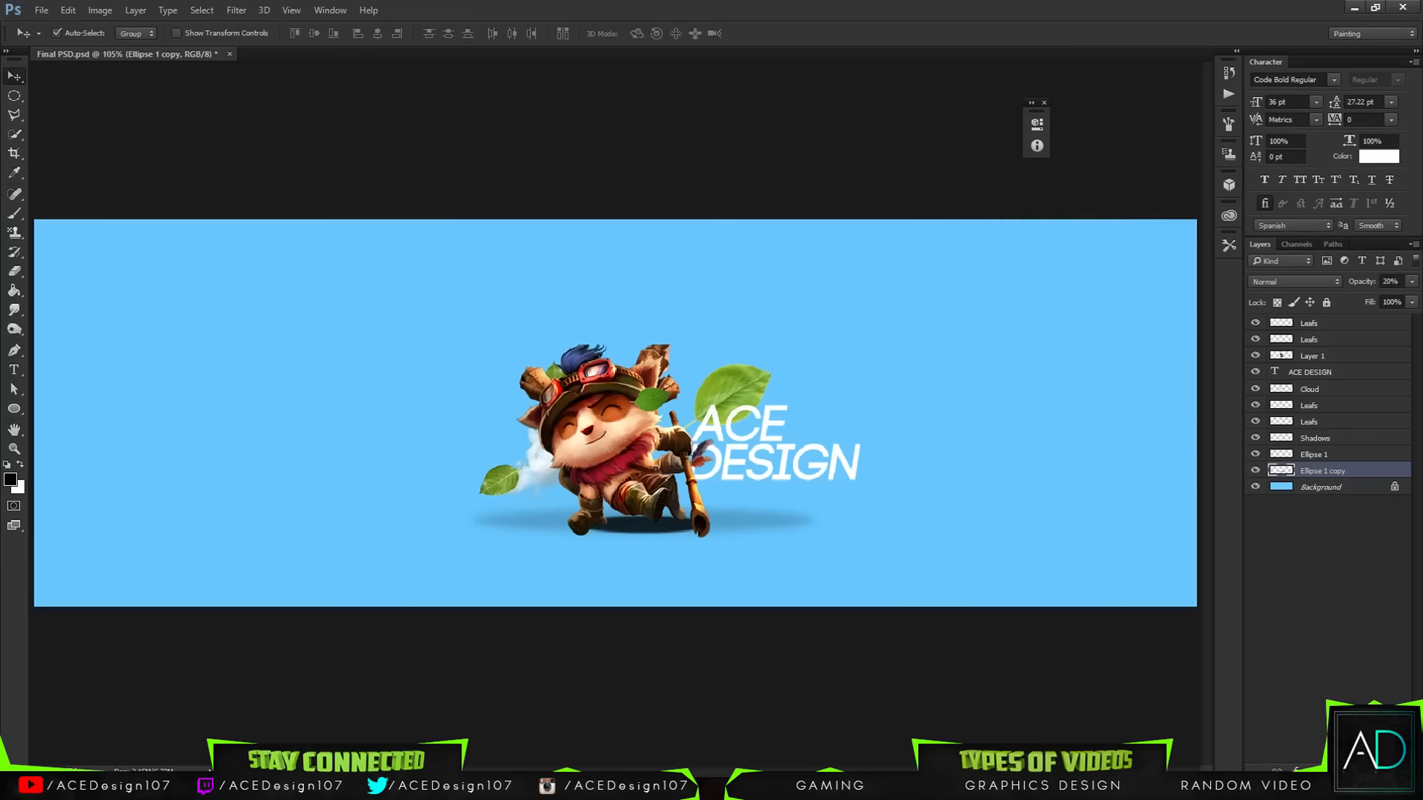
{"action": "left_click", "coordinate": [1413, 282]}
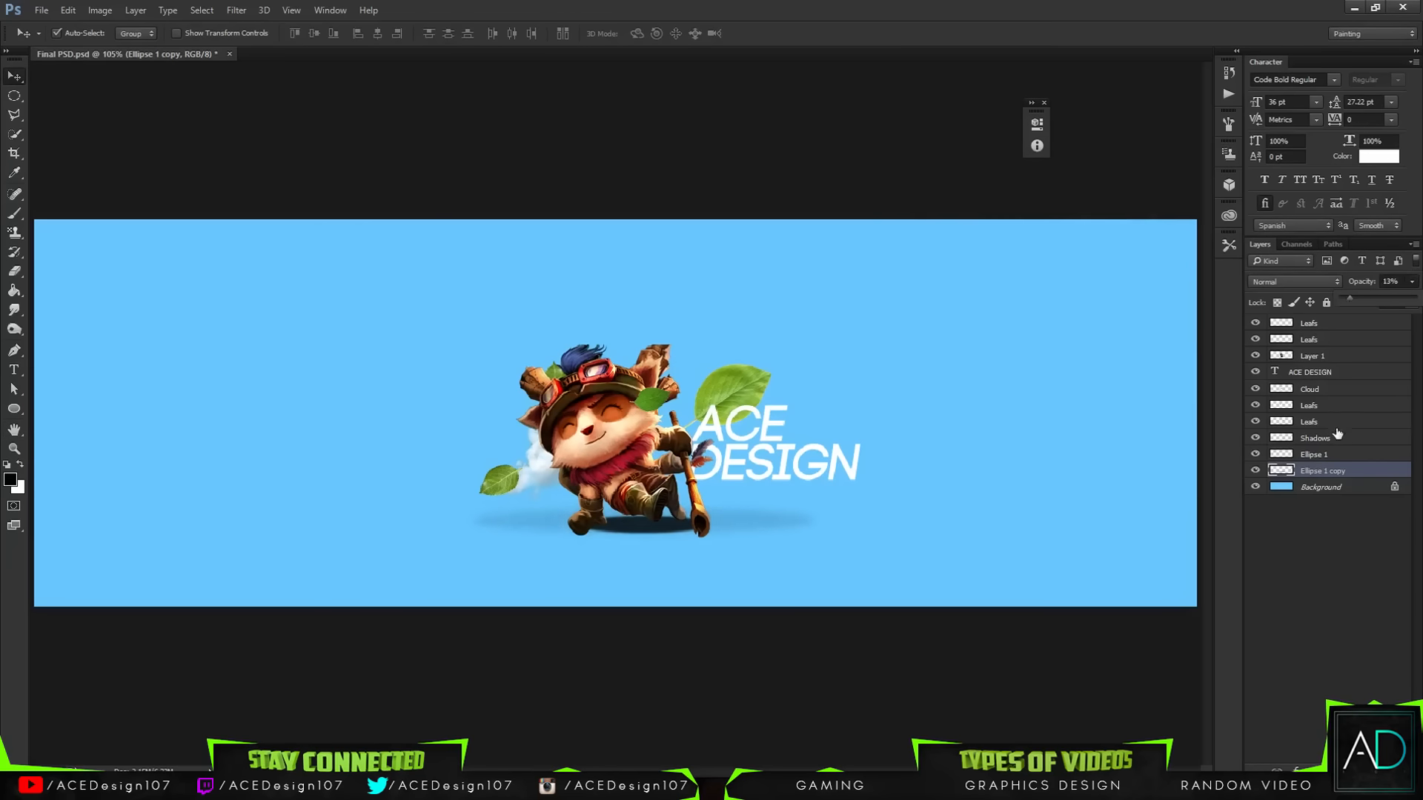
Set the opacity of the small Ellipse 1 shadow under the feet to 80%.
{"action": "left_click", "coordinate": [1339, 452]}
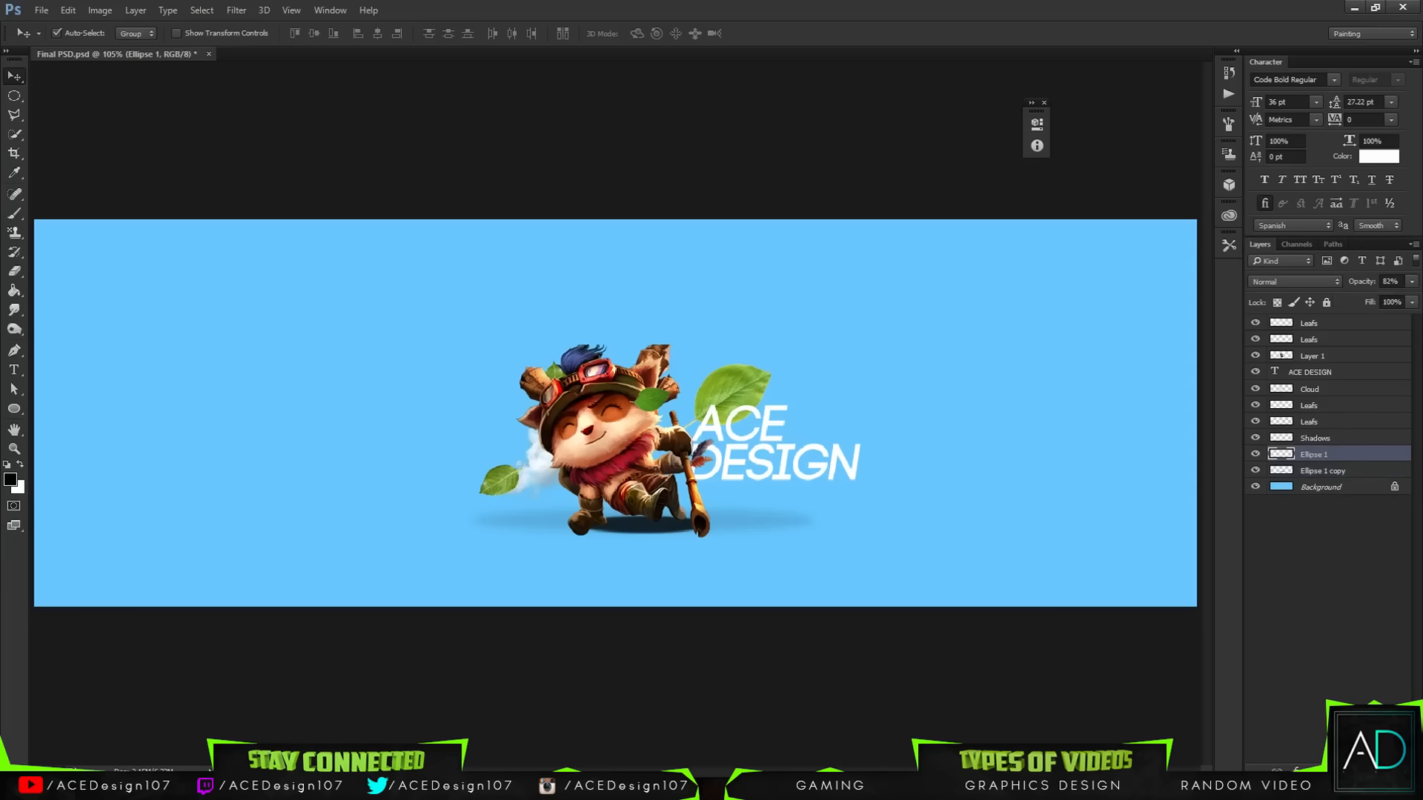
{"action": "left_click", "coordinate": [1411, 282]}
{"action": "left_click_drag", "start_coordinate": [1402, 301], "coordinate": [1399, 301]}
{"action": "left_click", "coordinate": [180, 9]}
{"action": "left_click", "coordinate": [180, 9]}
Soften the Ellipse 1 shadow with a Gaussian Blur of 2.0 pixels radius.
{"action": "left_click", "coordinate": [232, 11]}
{"action": "mouse_move", "coordinate": [254, 173]}
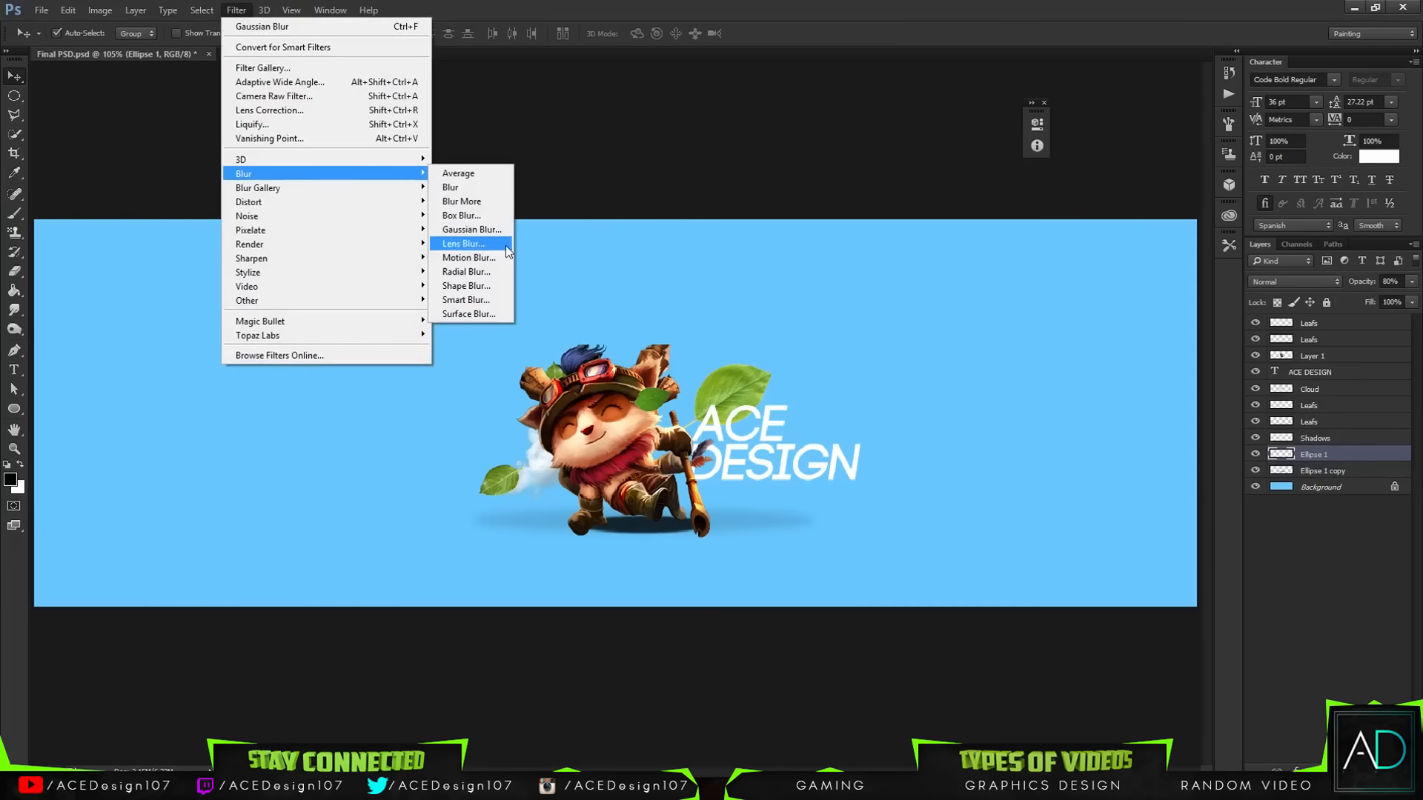
{"action": "left_click", "coordinate": [481, 230]}
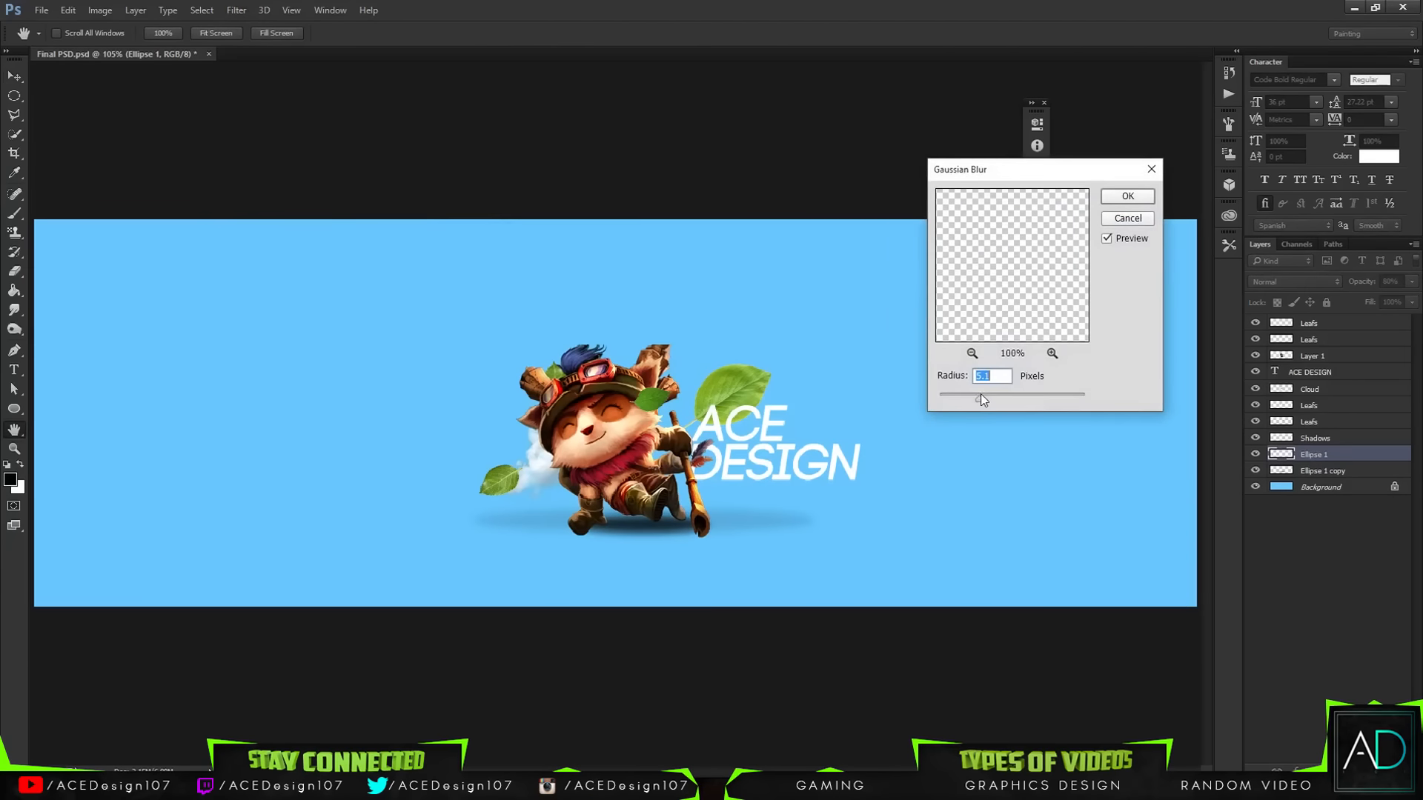
{"action": "mouse_move", "coordinate": [981, 395]}
{"action": "left_mouse_down"}
{"action": "mouse_move", "coordinate": [999, 394]}
{"action": "mouse_move", "coordinate": [954, 399]}
{"action": "left_mouse_up"}
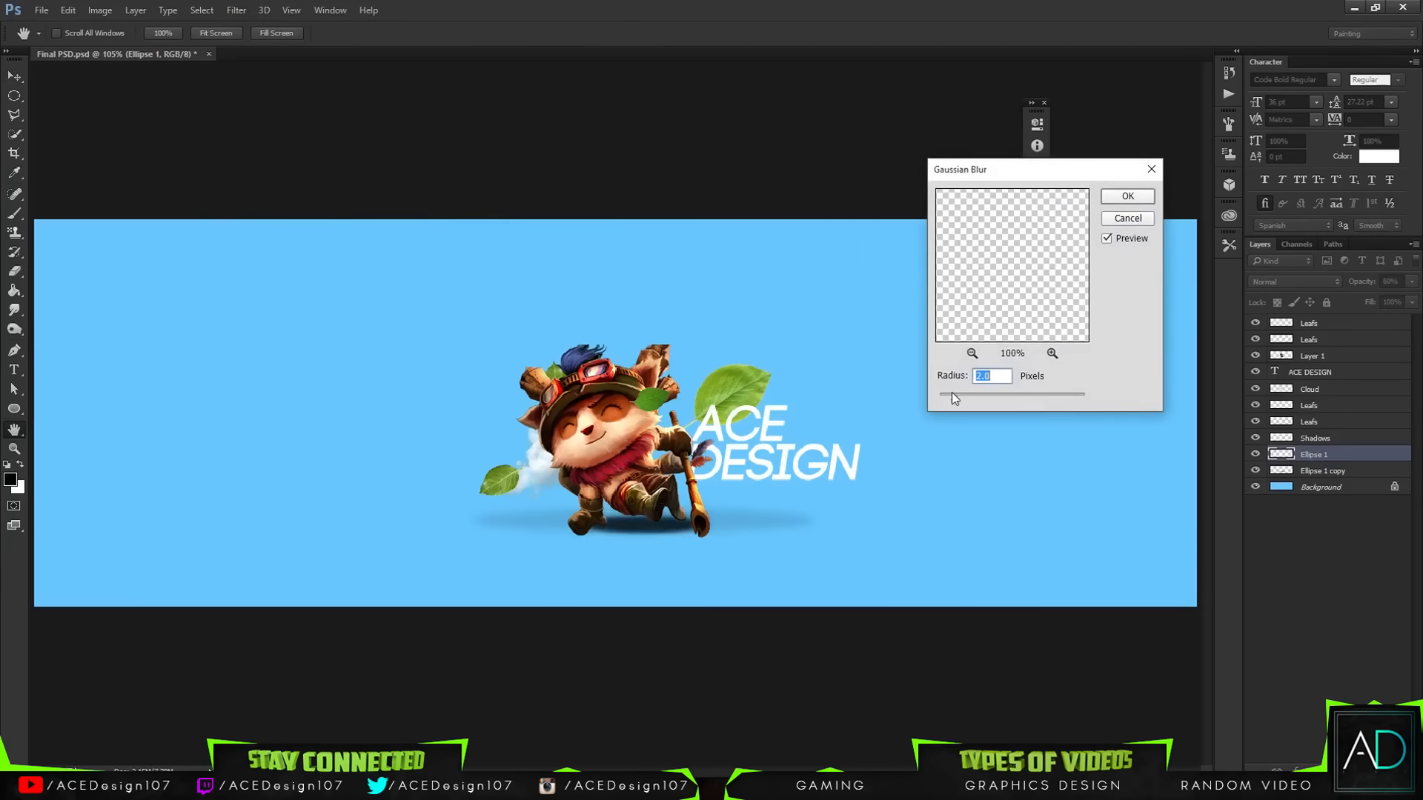
{"action": "left_click", "coordinate": [1127, 195]}
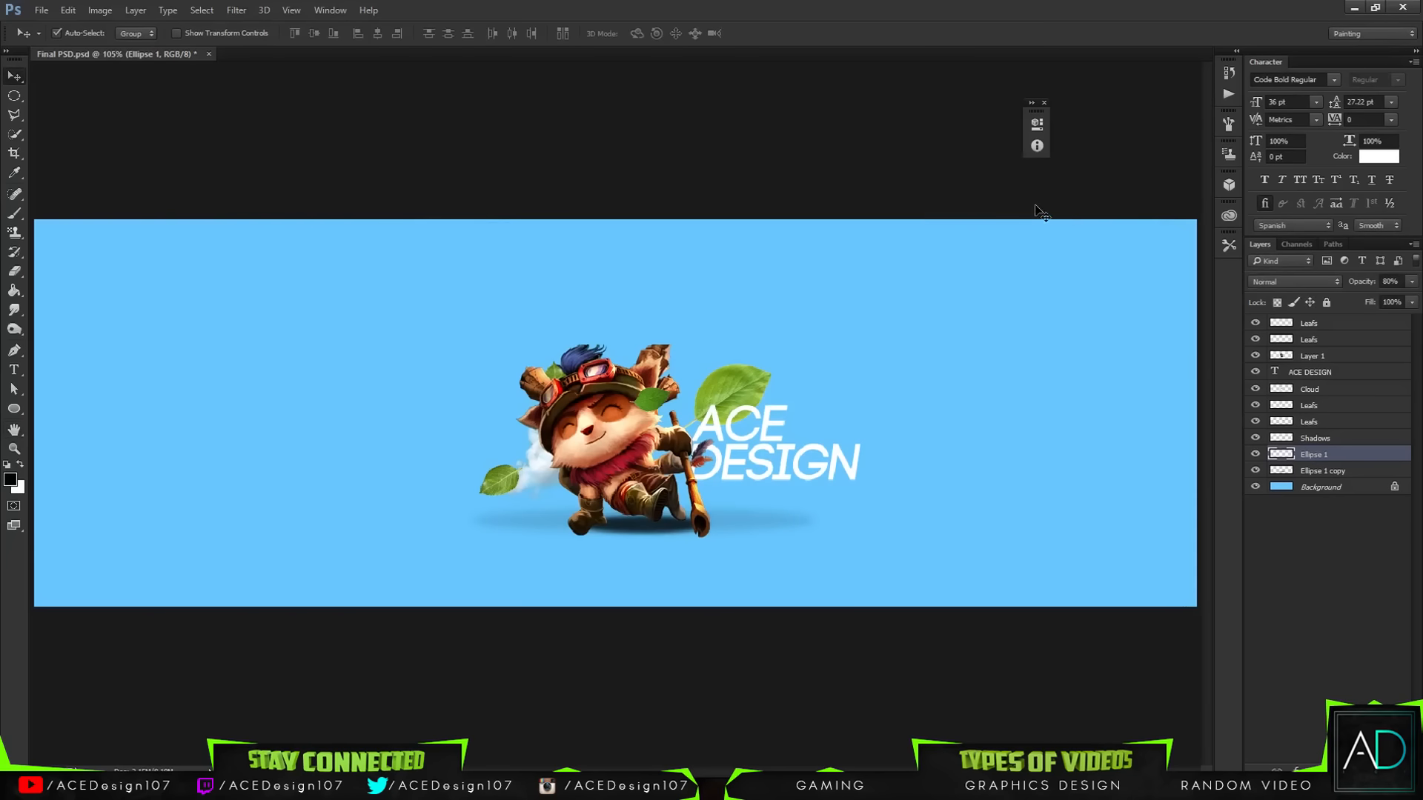
Duplicate the Ellipse 1 copy layer and move the duplicate below it in the layer order.
{"action": "left_click", "coordinate": [1364, 471]}
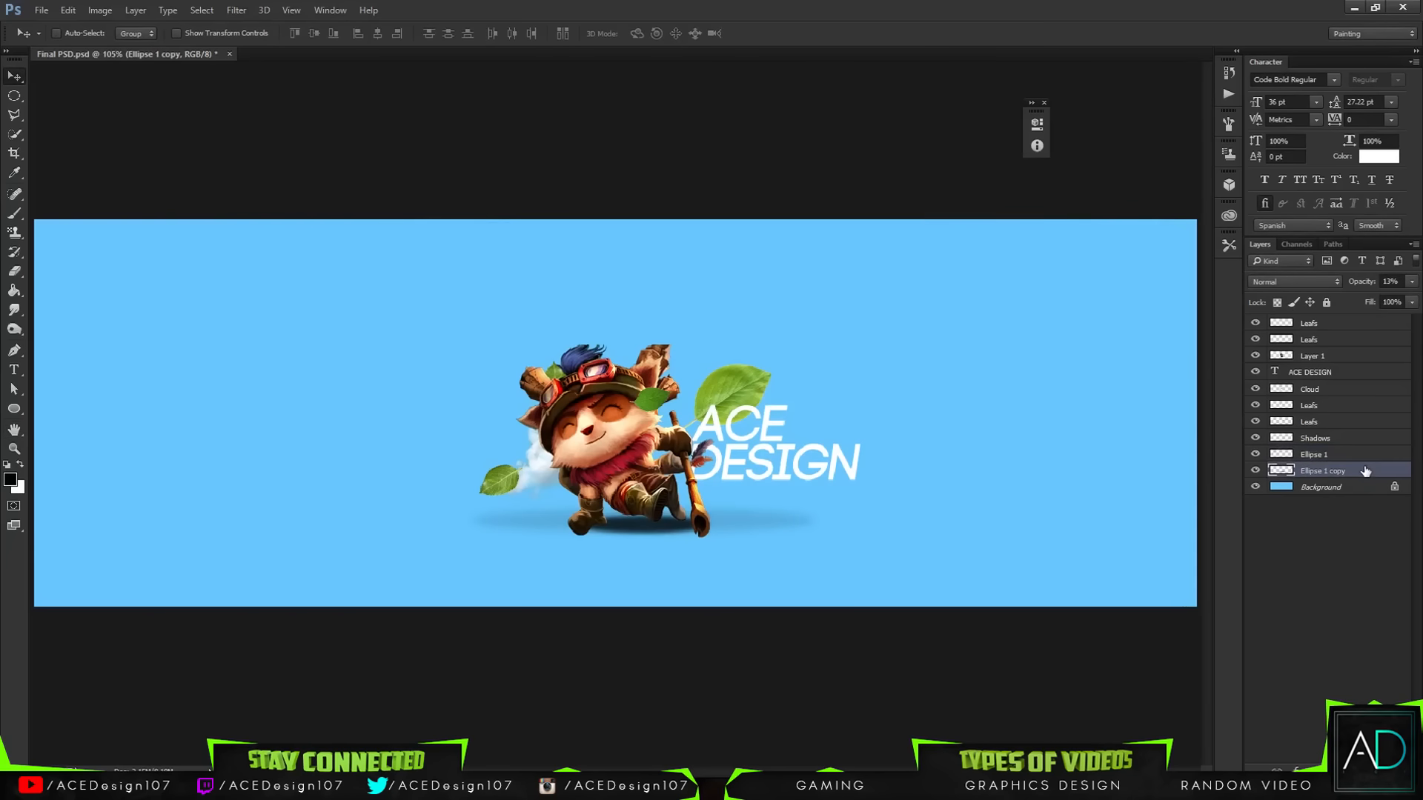
{"action": "key", "text": "ctrl+j"}
{"action": "left_click_drag", "start_coordinate": [1362, 469], "coordinate": [1362, 493]}
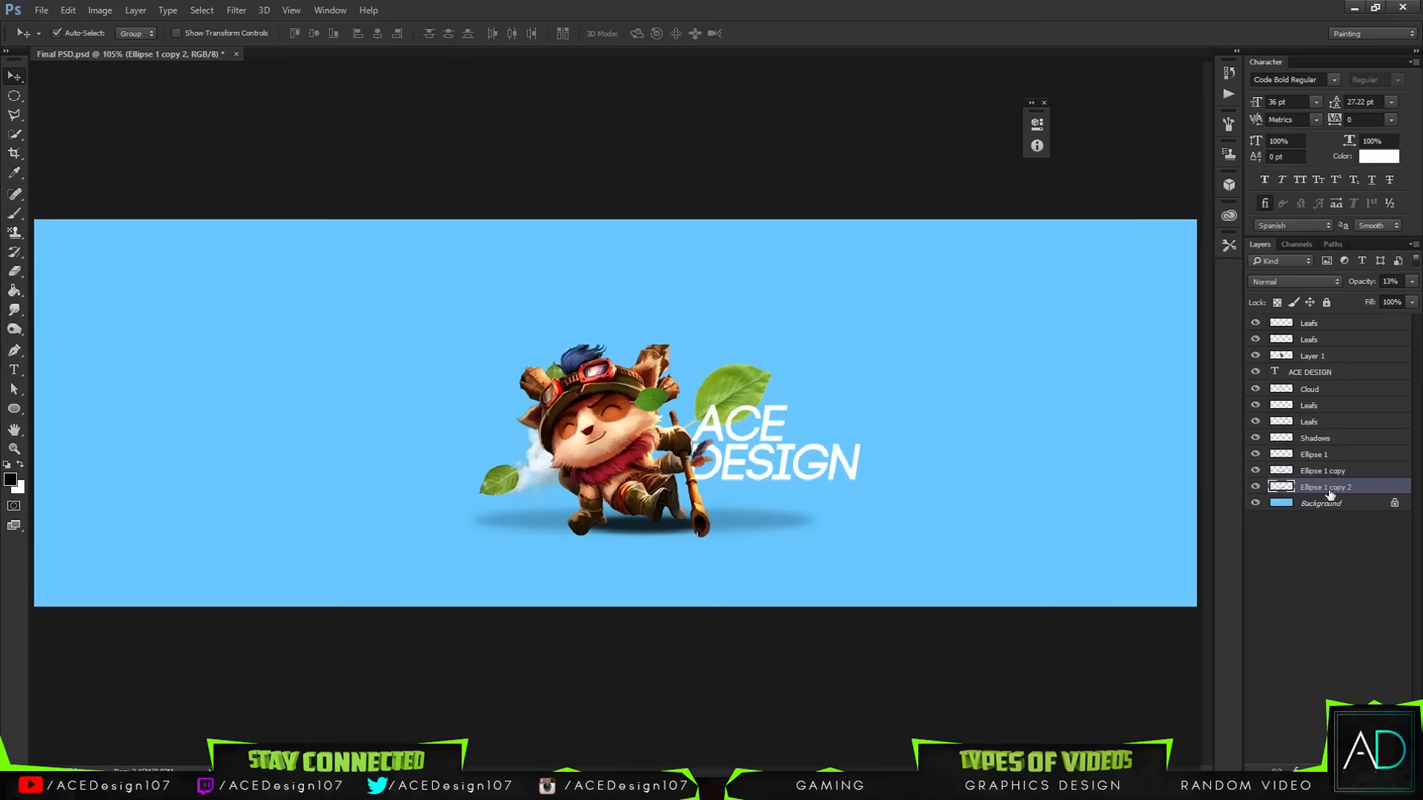
Widen the Ellipse 1 copy 2 shadow to about 146%, flatten it and centre it beneath the character.
{"action": "key", "text": "ctrl+t"}
{"action": "left_click_drag", "start_coordinate": [815, 497], "coordinate": [993, 424]}
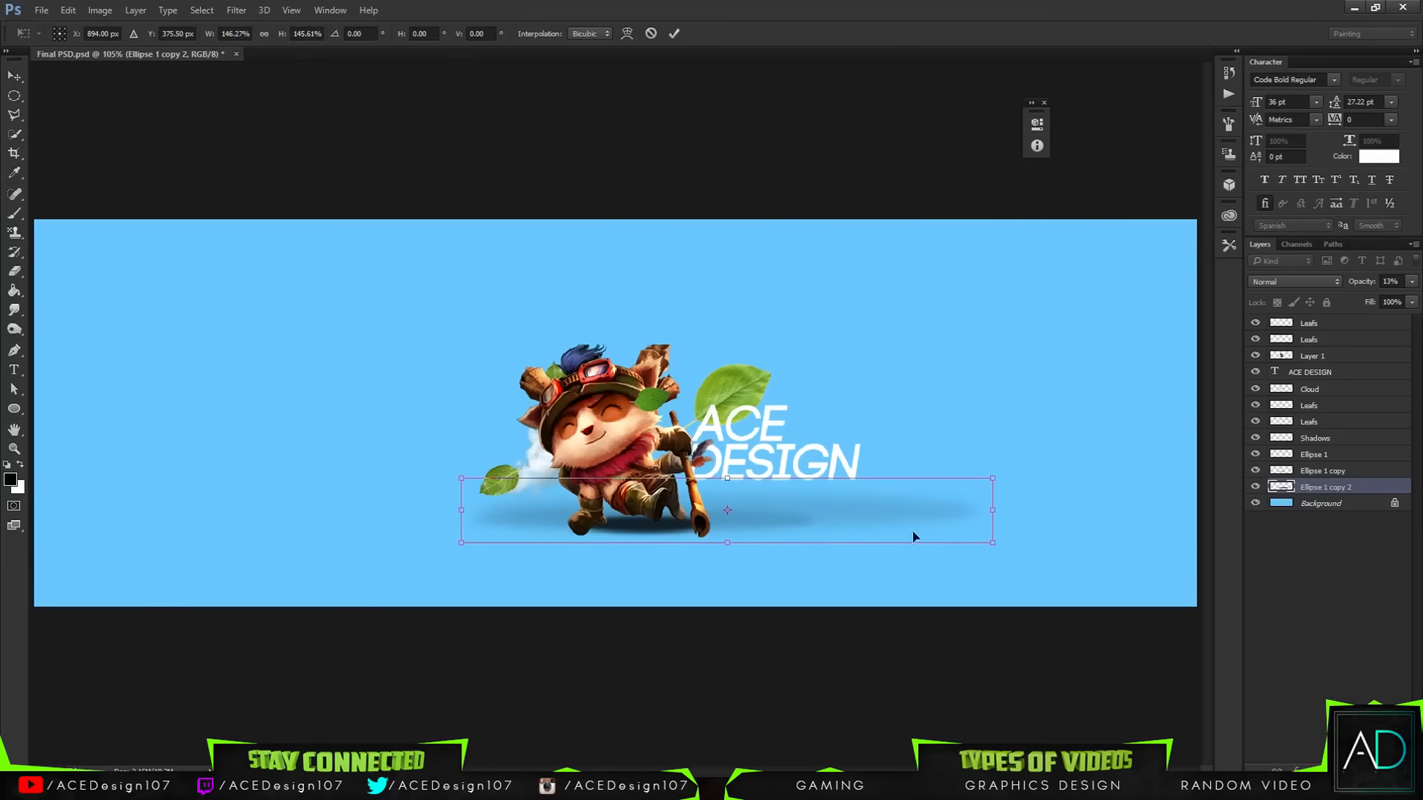
{"action": "left_click_drag", "start_coordinate": [752, 543], "coordinate": [752, 511]}
{"action": "left_click_drag", "start_coordinate": [833, 490], "coordinate": [752, 515]}
{"action": "key", "text": "Return"}
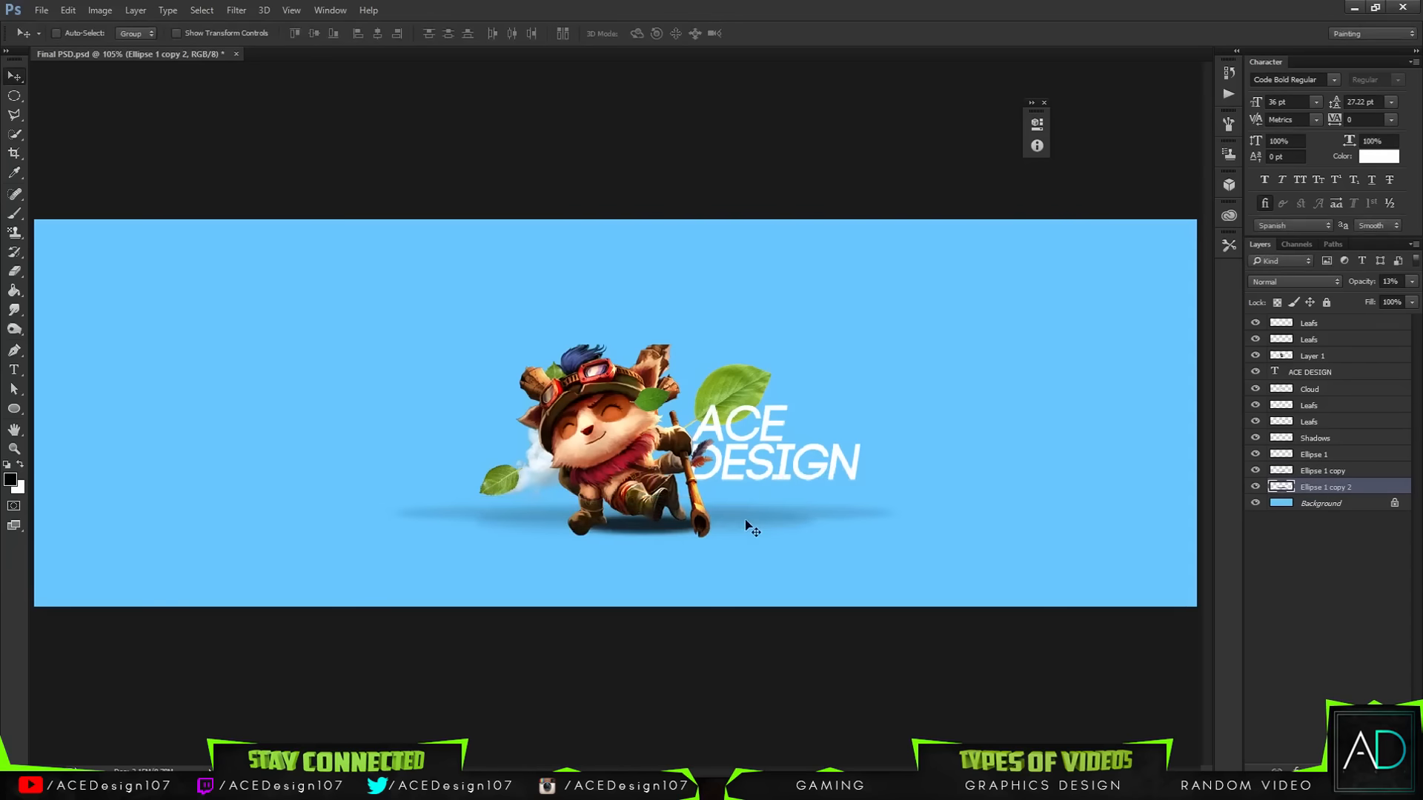
Lower the opacity of the widest shadow, Ellipse 1 copy 2, to 10%.
{"action": "left_click_drag", "start_coordinate": [1406, 288], "coordinate": [1344, 303]}
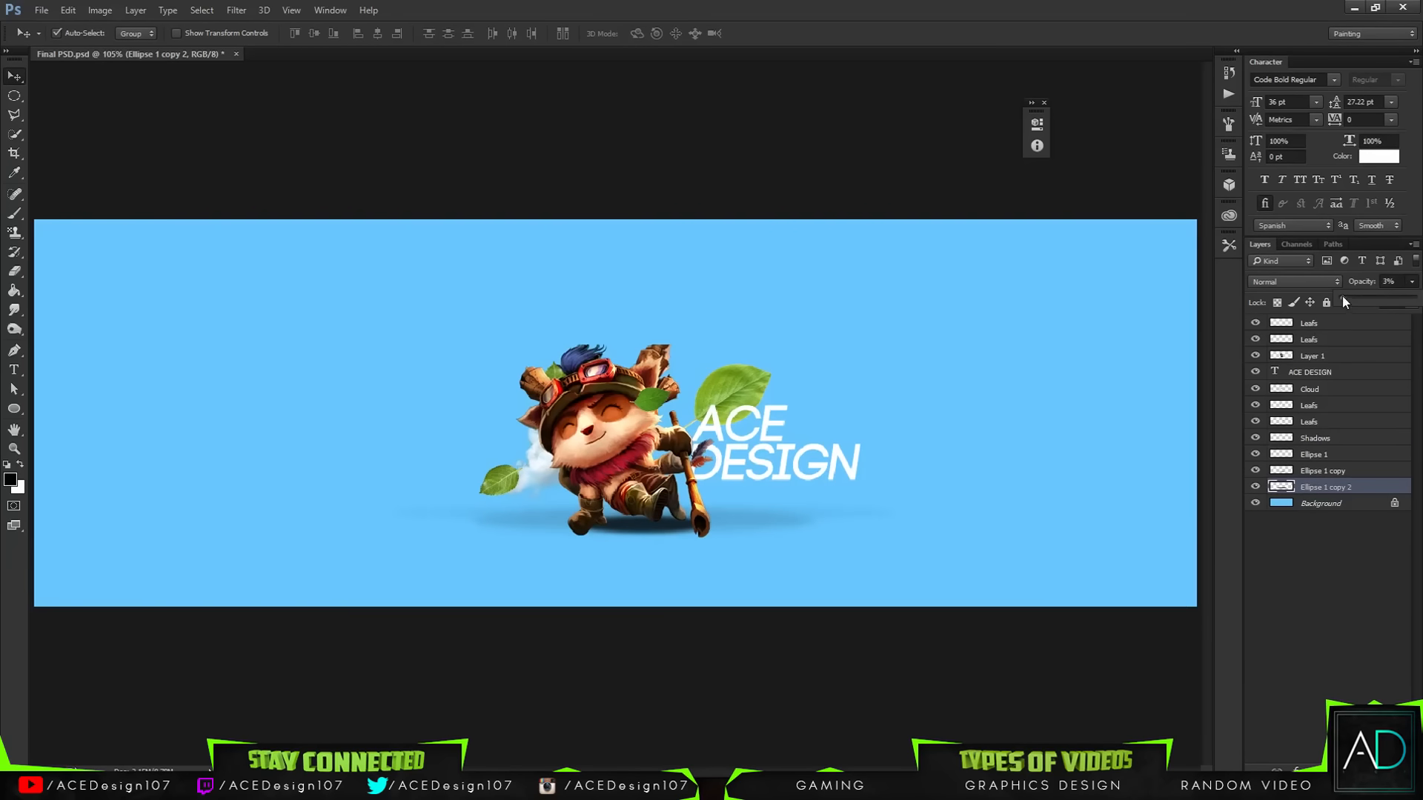
{"action": "left_click_drag", "start_coordinate": [1346, 293], "coordinate": [1348, 294]}
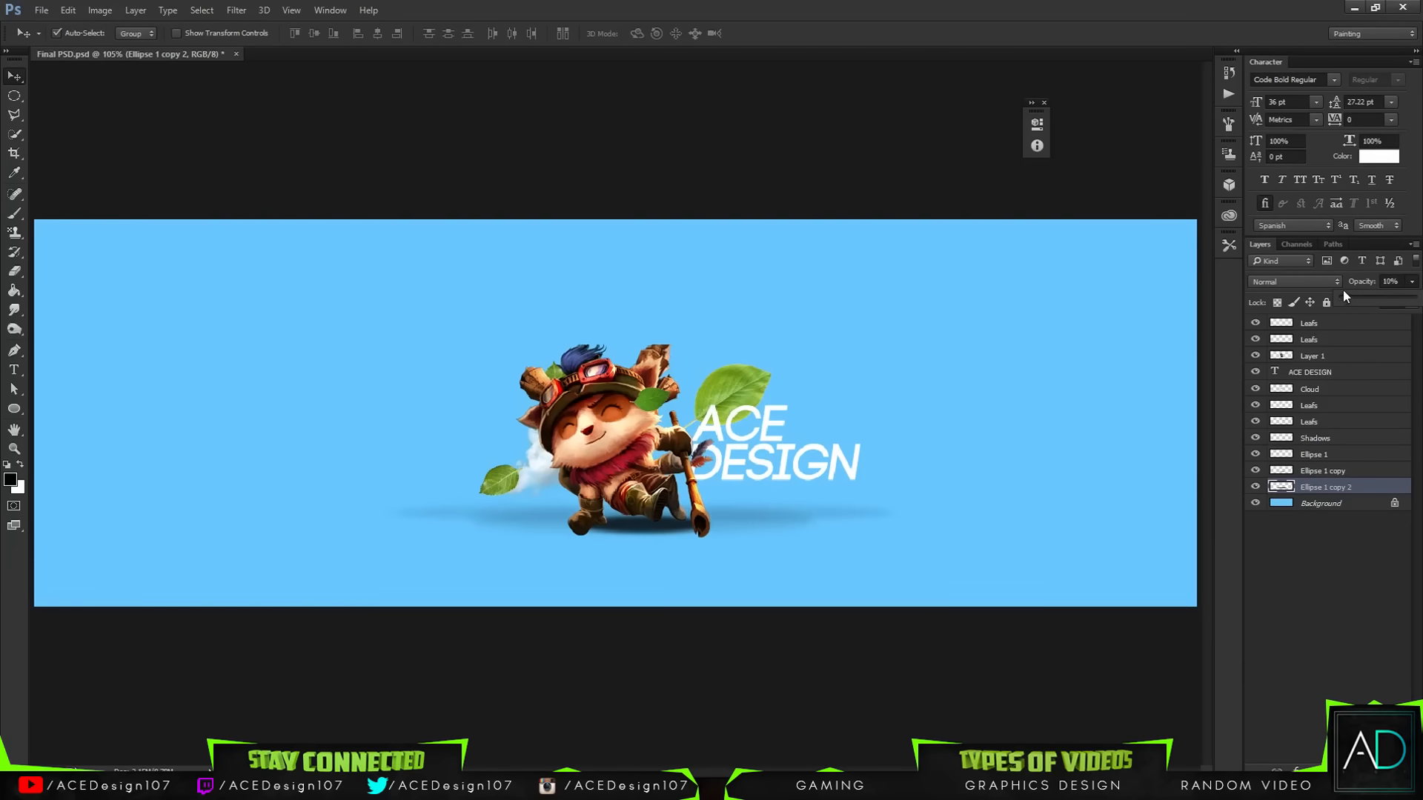
{"action": "left_click", "coordinate": [709, 570]}
Examine how the three layered shadows look under the character at a reduced view of the whole banner.
{"action": "left_click", "coordinate": [1347, 471]}
{"action": "left_click", "coordinate": [1356, 455]}
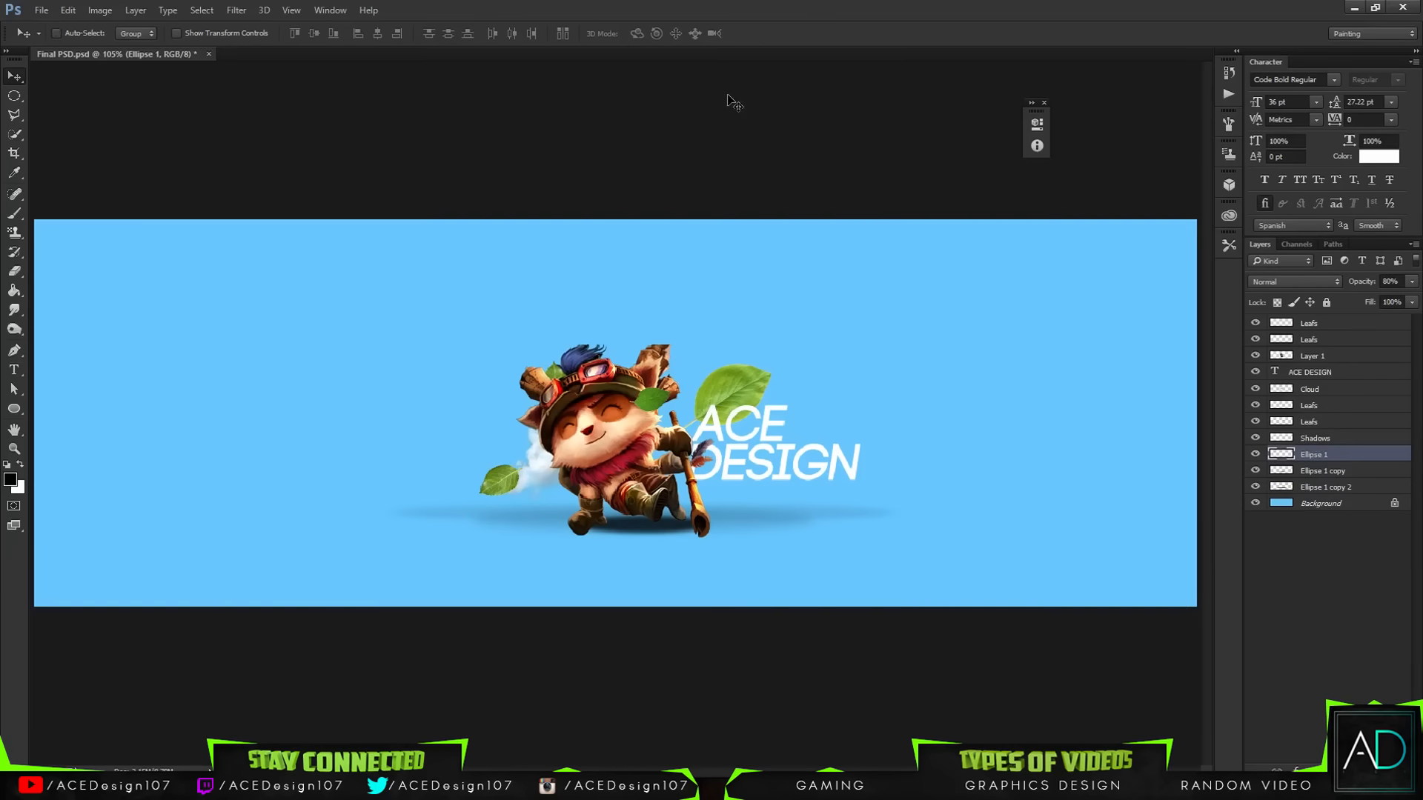
{"action": "key", "text": "ctrl+minus"}
{"action": "key", "text": "ctrl+minus"}
{"action": "key", "text": "ctrl+minus"}
{"action": "key", "text": "ctrl+minus"}
{"action": "key", "text": "ctrl+minus"}
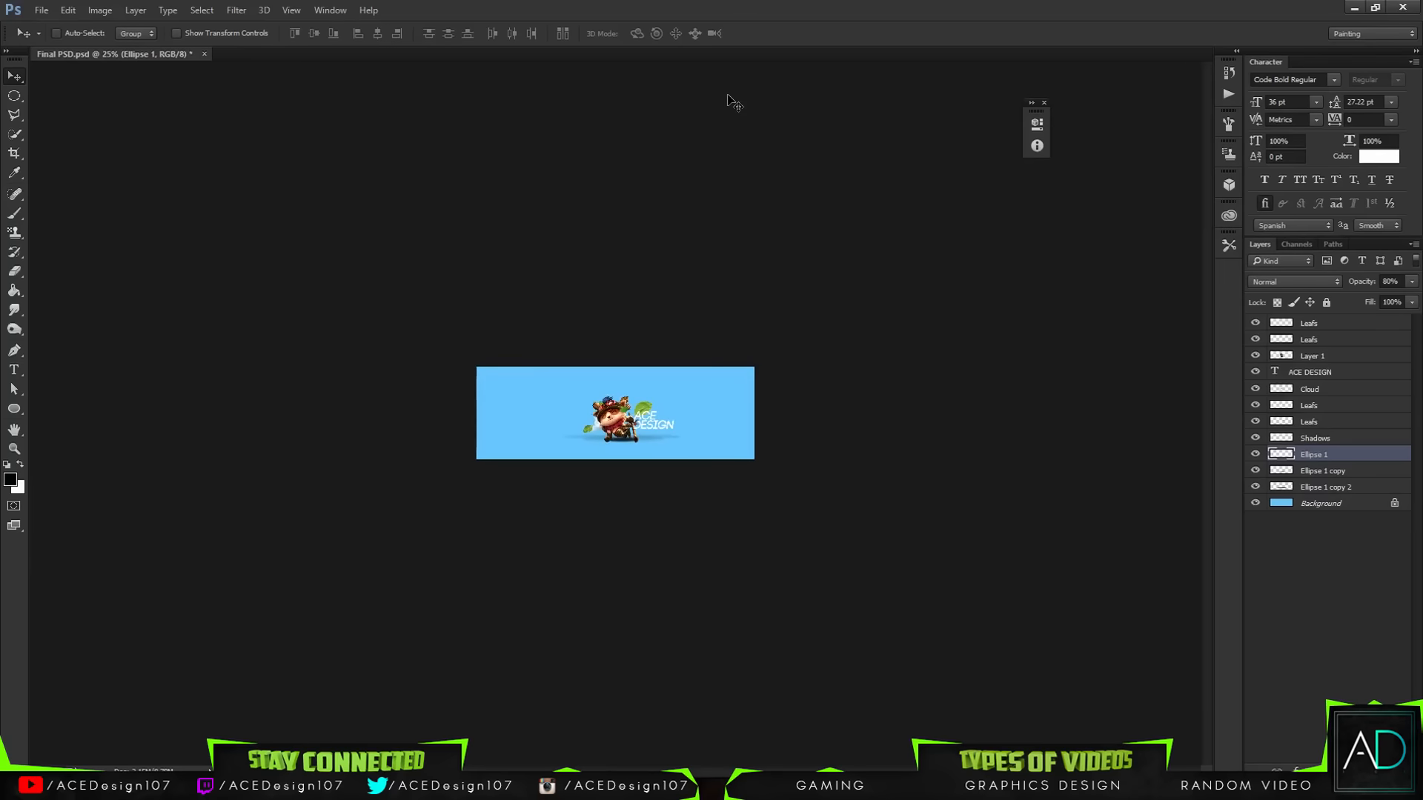
{"action": "key", "text": "ctrl+plus"}
{"action": "key", "text": "ctrl+0"}
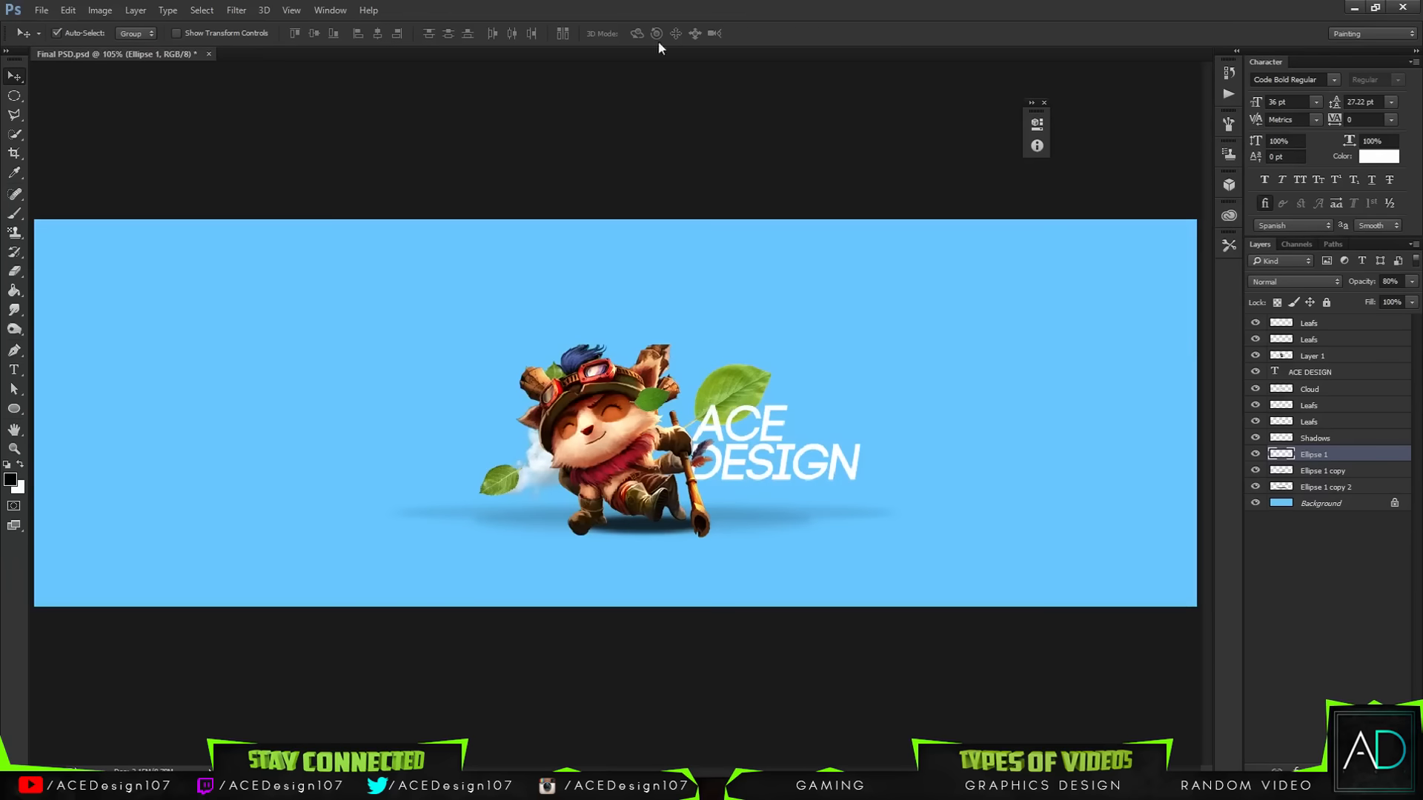
Try blend modes such as Overlay, Lighter Color and Color Burn on the Ellipse 1 shadow and return it to Normal.
{"action": "left_click", "coordinate": [1296, 284]}
{"action": "left_click", "coordinate": [1269, 438]}
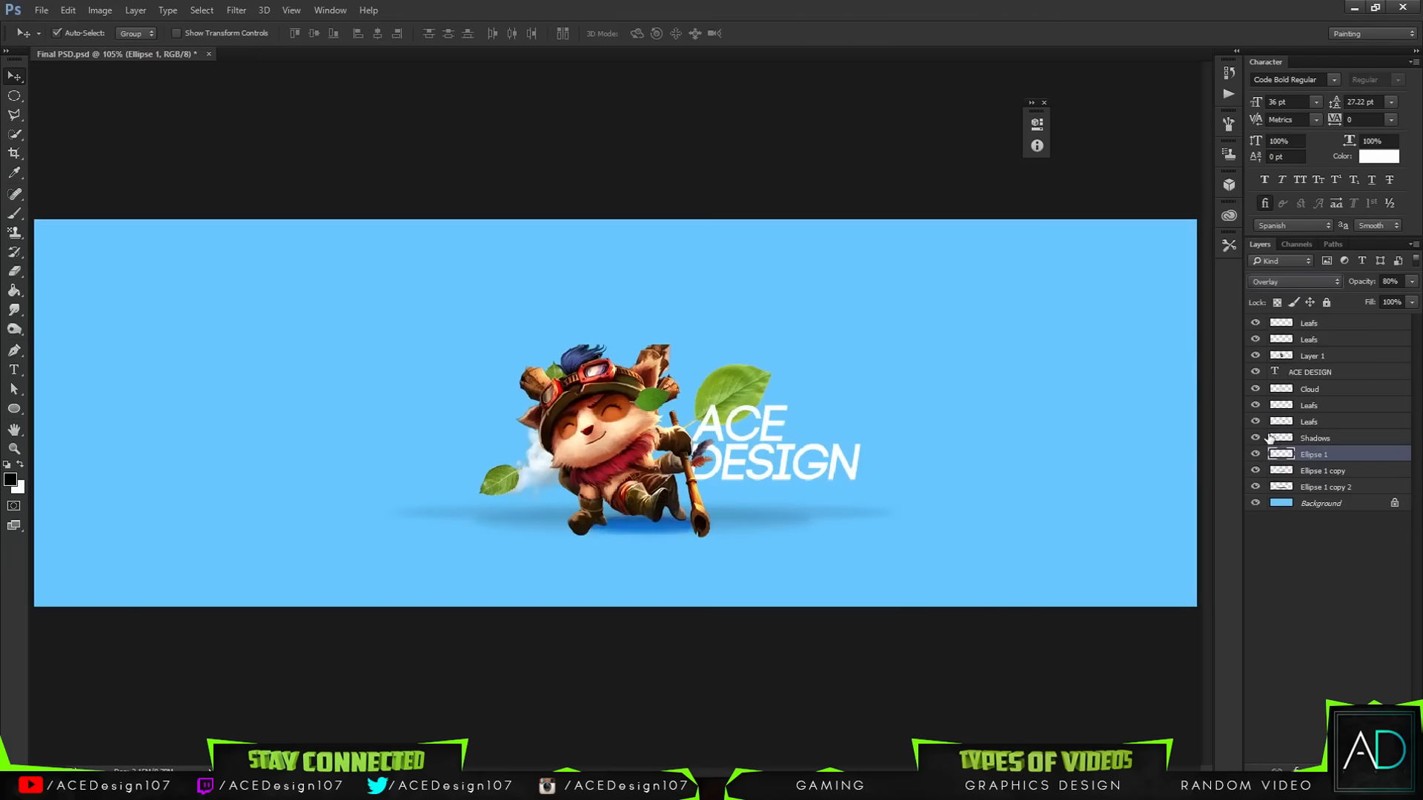
{"action": "key", "text": "Up"}
{"action": "key", "text": "Up"}
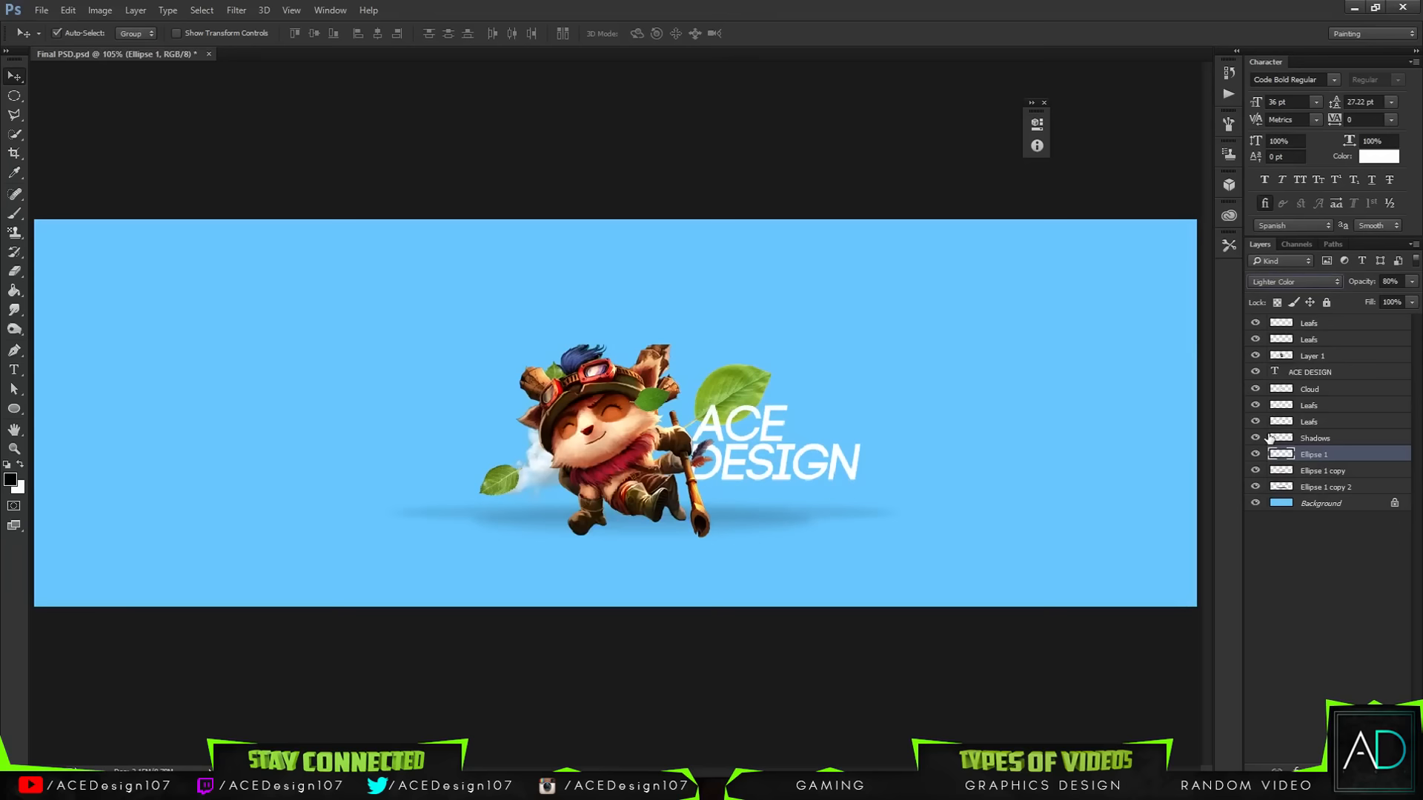
{"action": "key", "text": "Up"}
{"action": "key", "text": "Up"}
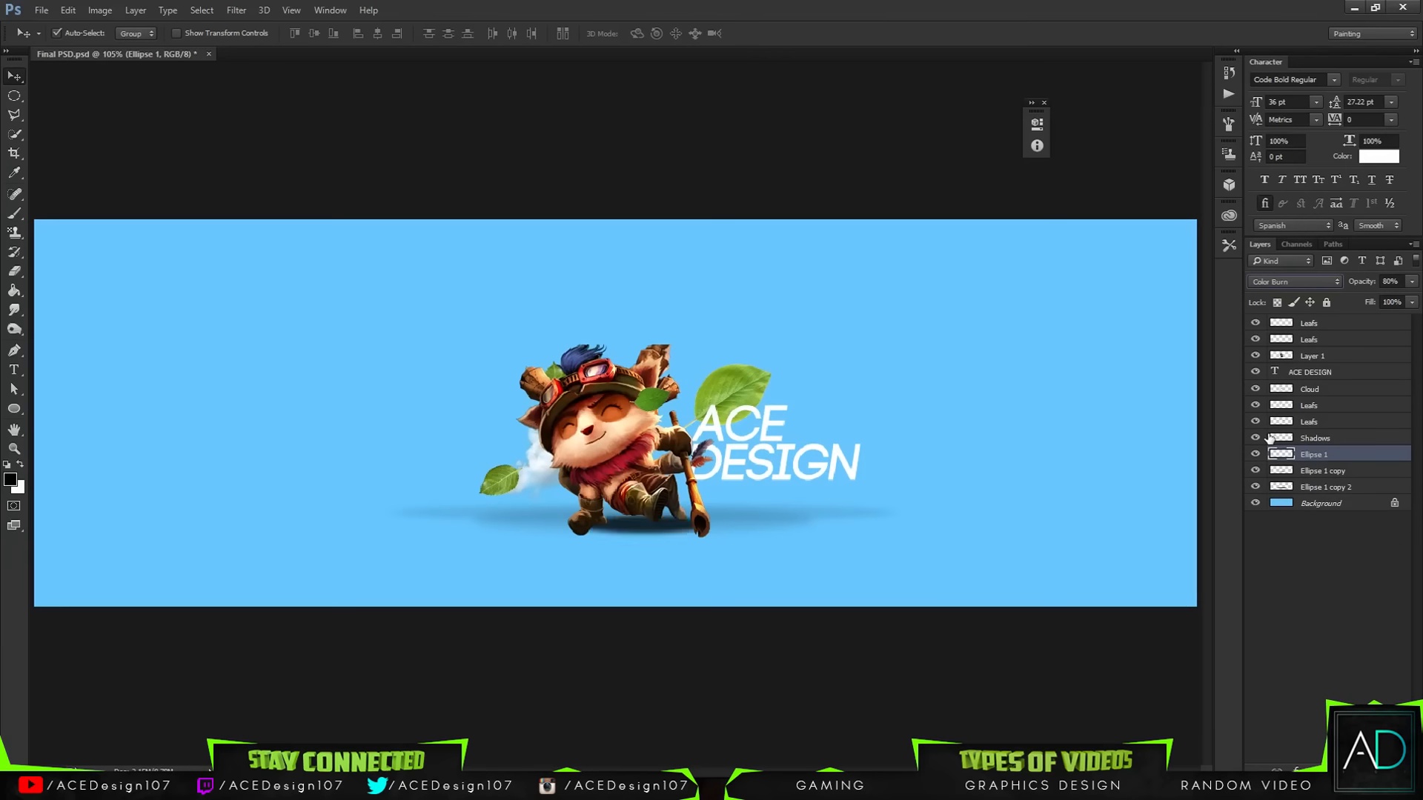
{"action": "left_click", "coordinate": [1295, 281]}
{"action": "left_click", "coordinate": [1295, 296]}
Set the Ellipse 1 shadow's opacity to 76% and check the shadows up close.
{"action": "left_click", "coordinate": [1411, 281]}
{"action": "mouse_move", "coordinate": [1388, 297]}
{"action": "left_mouse_down"}
{"action": "mouse_move", "coordinate": [1352, 303]}
{"action": "mouse_move", "coordinate": [1394, 298]}
{"action": "left_mouse_up"}
{"action": "left_click", "coordinate": [1396, 284]}
{"action": "left_click", "coordinate": [1412, 282]}
{"action": "left_click_drag", "start_coordinate": [1397, 300], "coordinate": [1398, 298]}
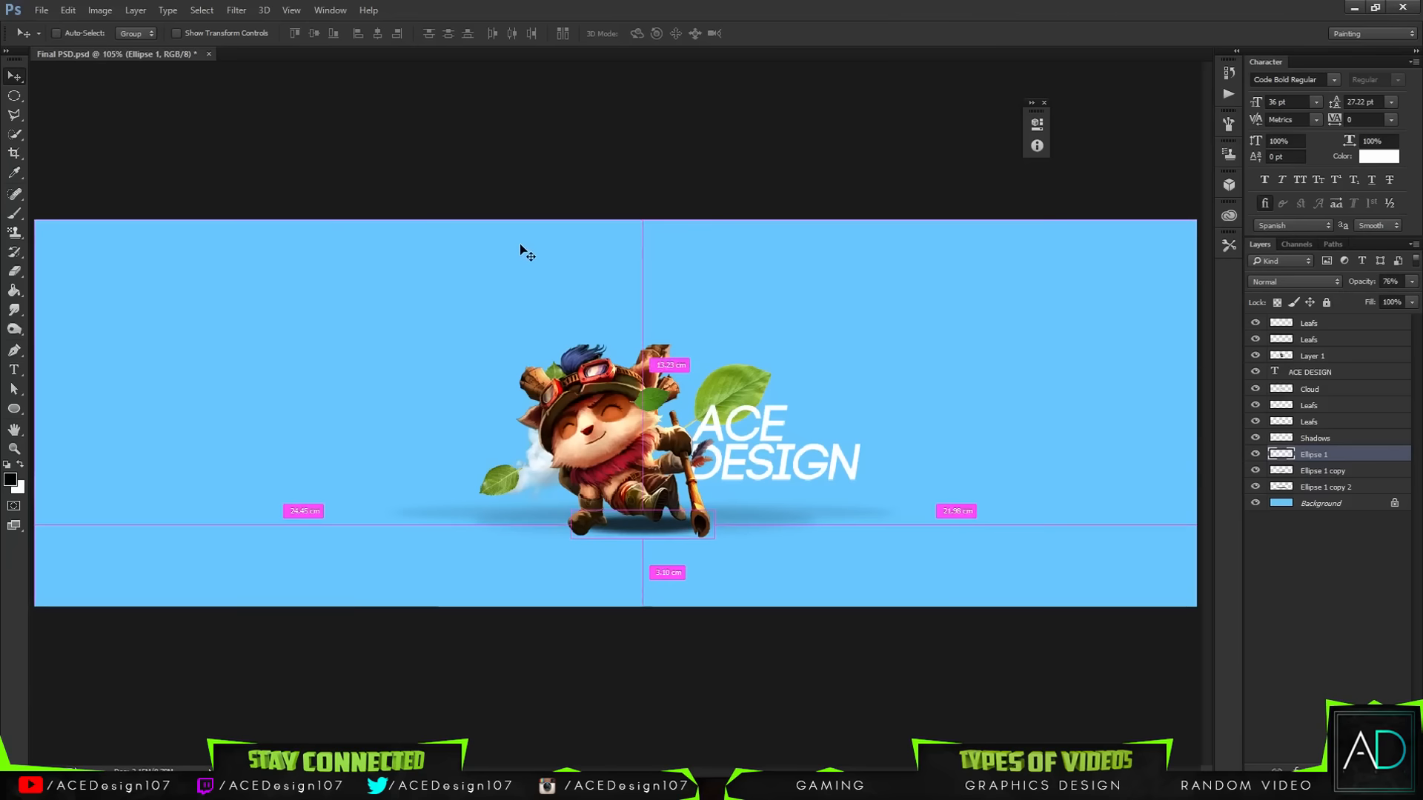
{"action": "key", "text": "ctrl+plus"}
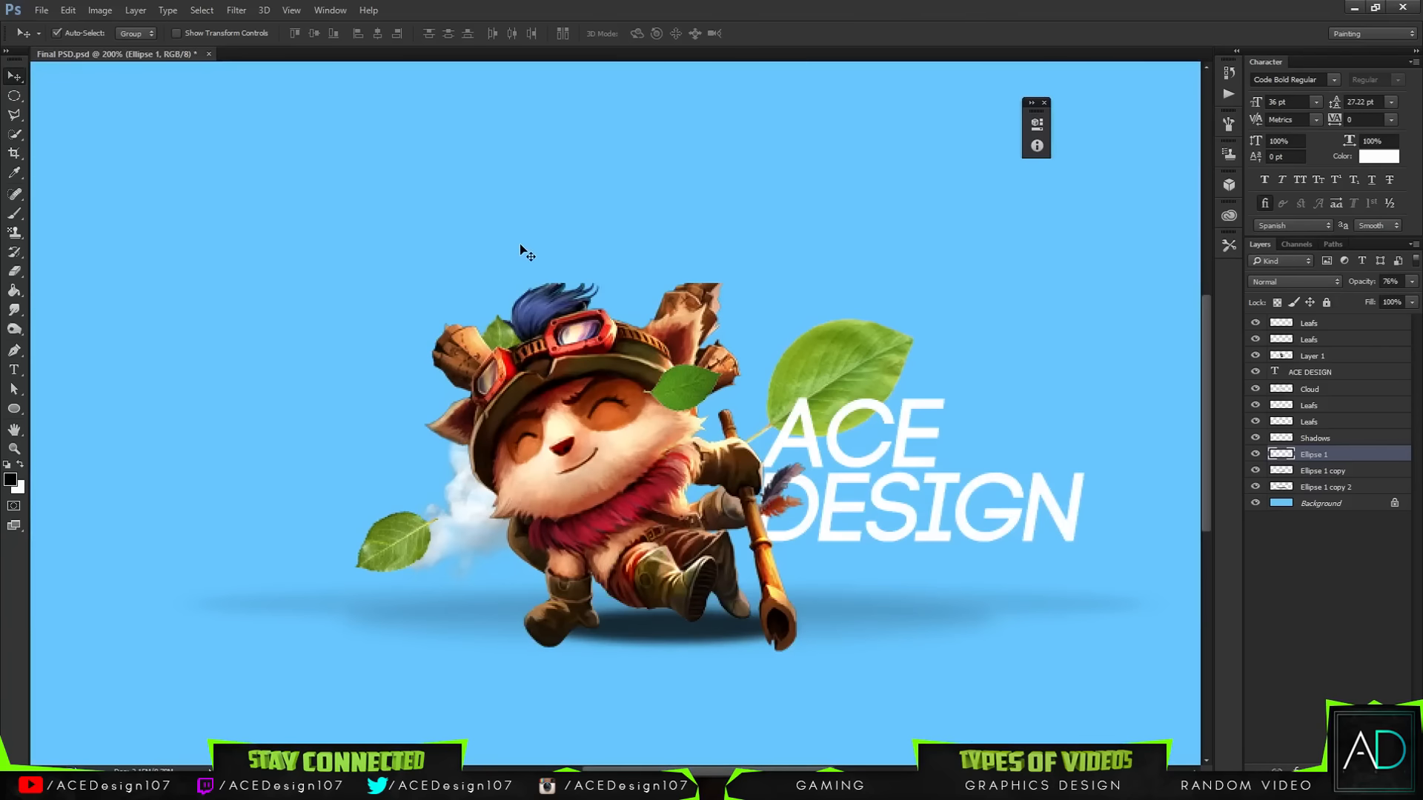
{"action": "key", "text": "ctrl+0"}
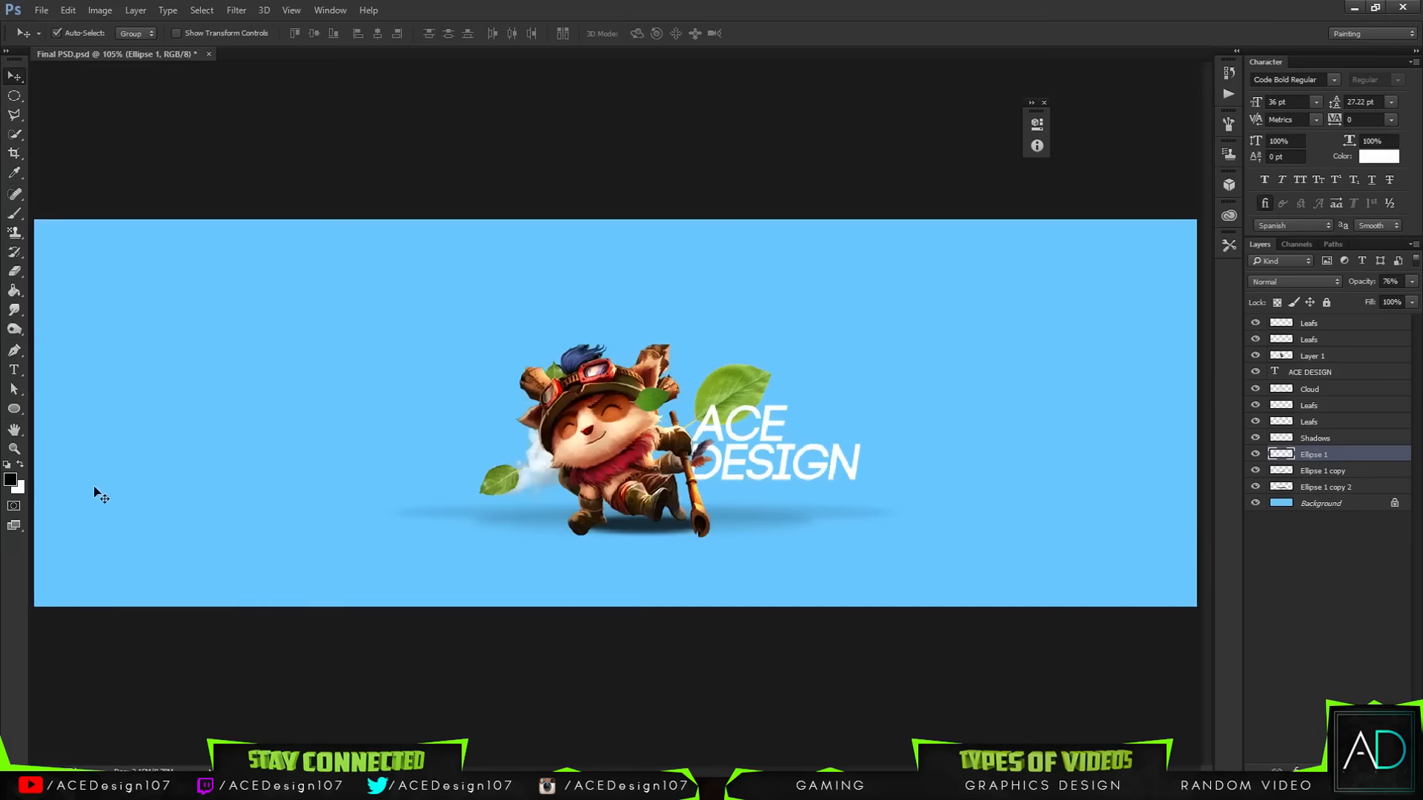
Add a new empty layer directly above the Background layer.
{"action": "key", "text": "m"}
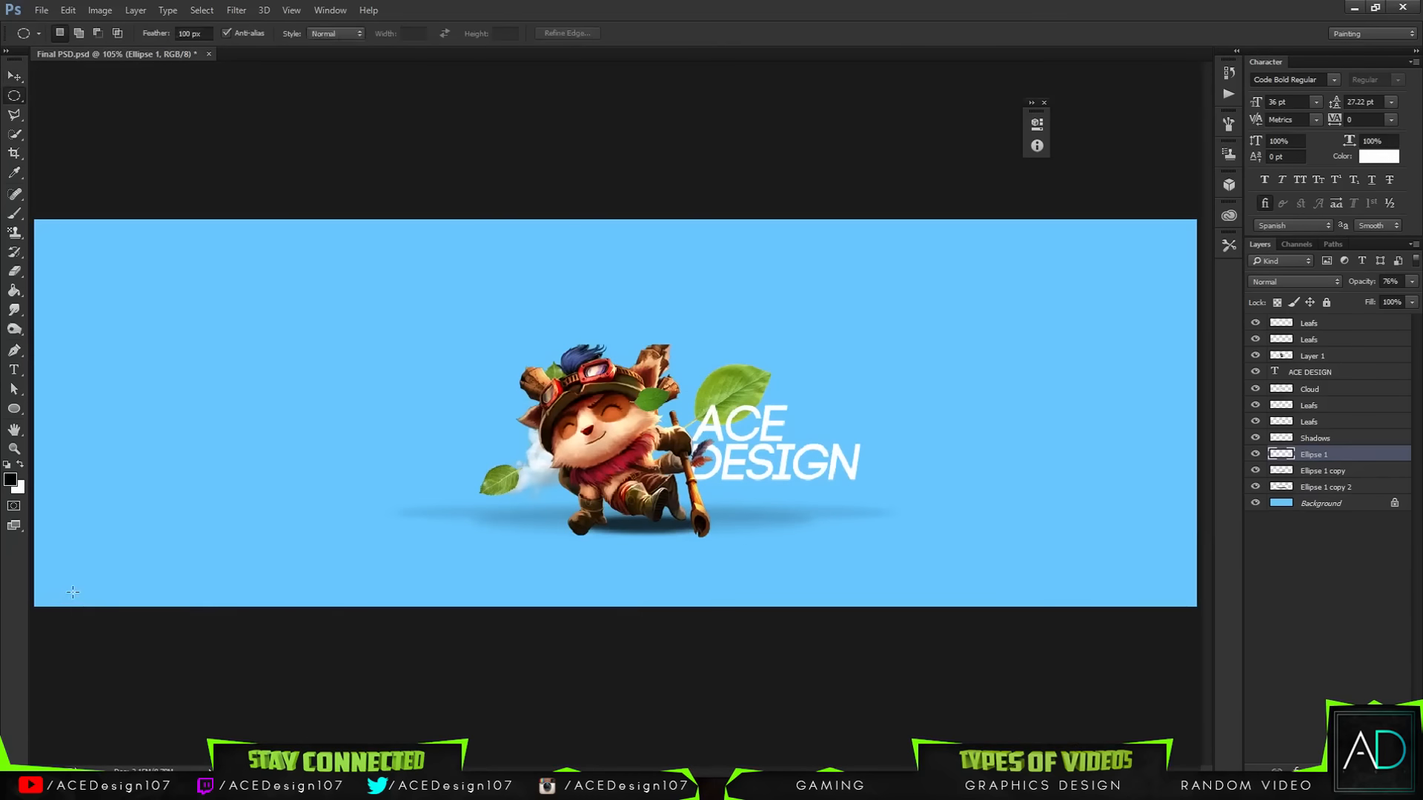
{"action": "key", "text": "ctrl+minus"}
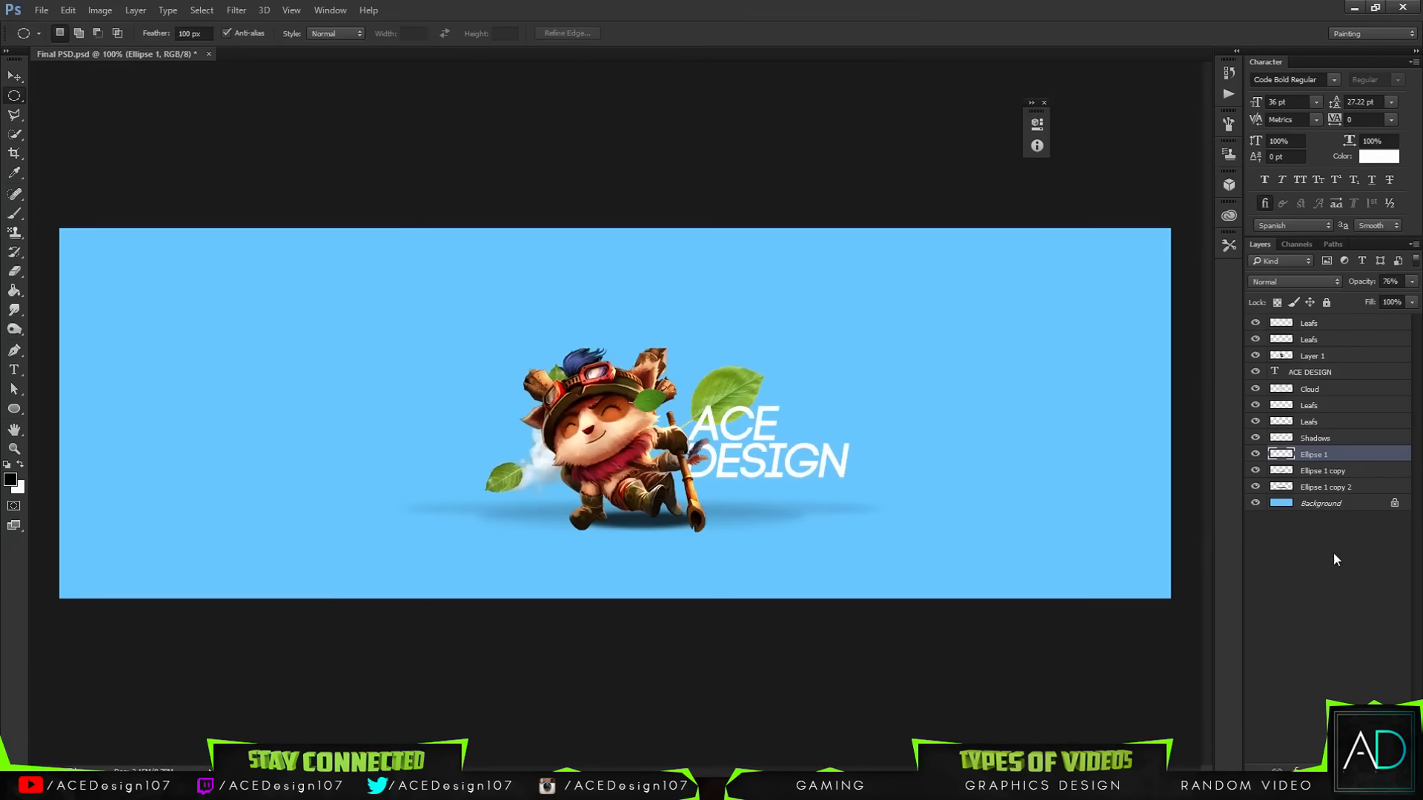
{"action": "key", "text": "alt+comma"}
{"action": "key", "text": "ctrl+shift+alt+n"}
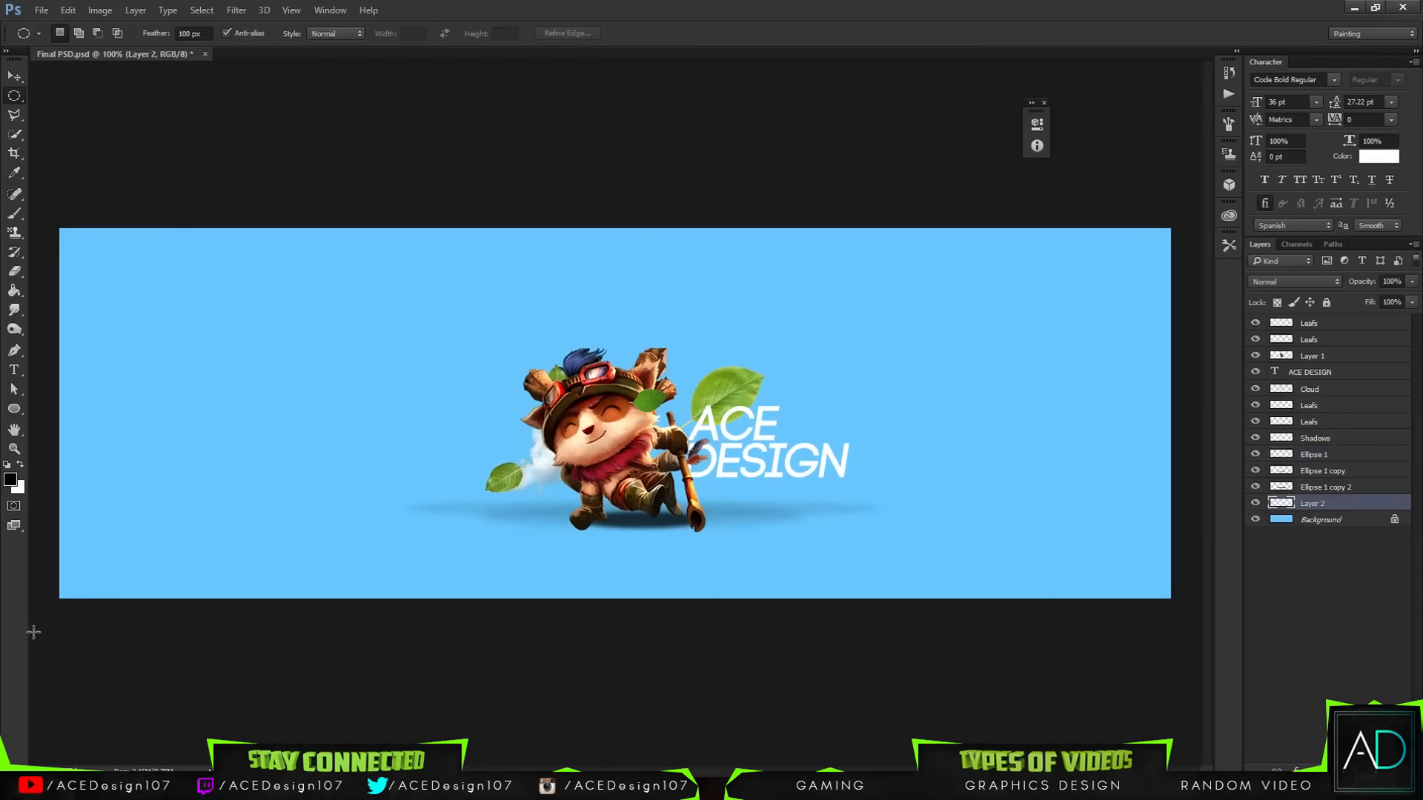
Select the lower part of the banner across its full width with the Rectangular Marquee tool.
{"action": "left_click_drag", "start_coordinate": [33, 632], "coordinate": [1333, 459]}
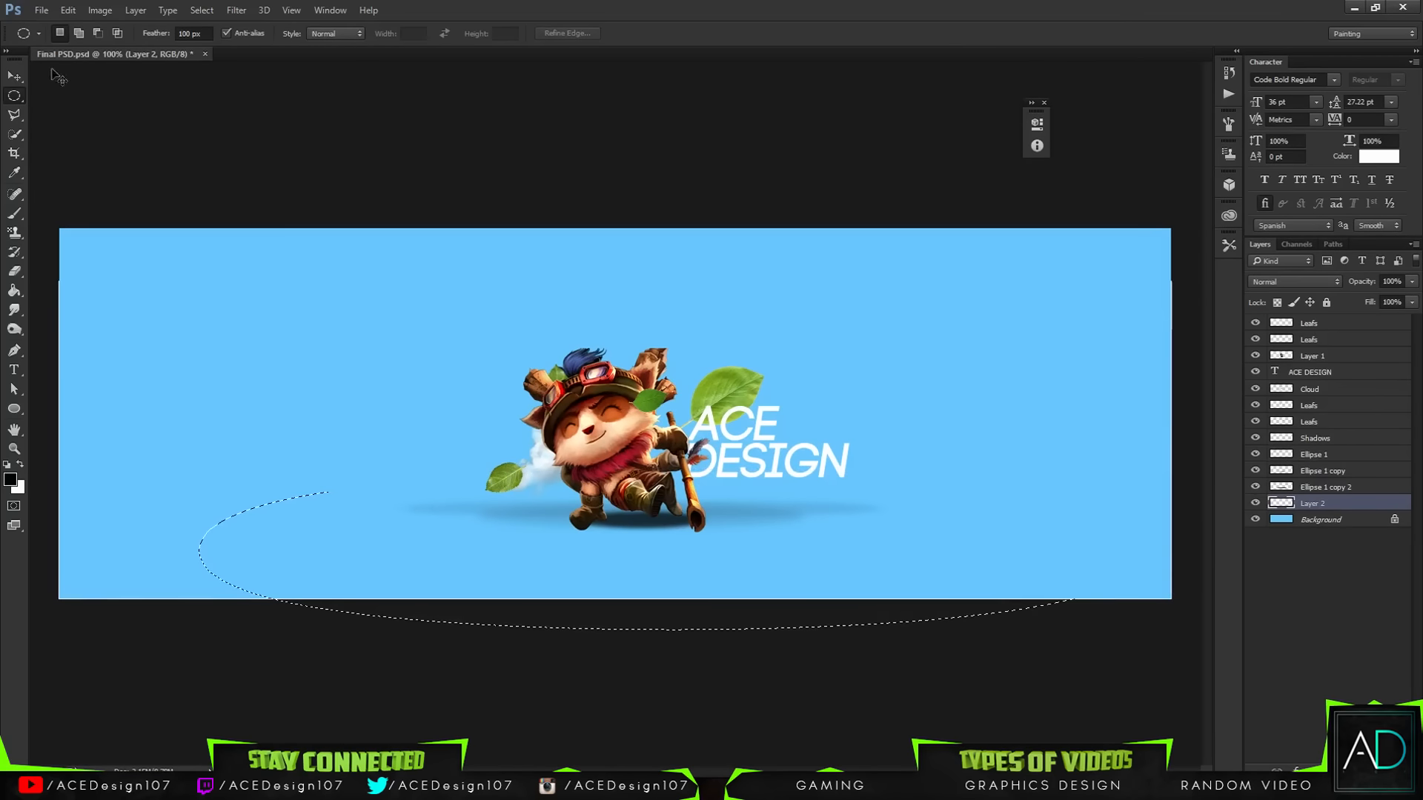
{"action": "key", "text": "v"}
{"action": "key", "text": "m"}
{"action": "right_click", "coordinate": [14, 98]}
{"action": "left_click", "coordinate": [46, 98]}
{"action": "left_click_drag", "start_coordinate": [58, 634], "coordinate": [1188, 465]}
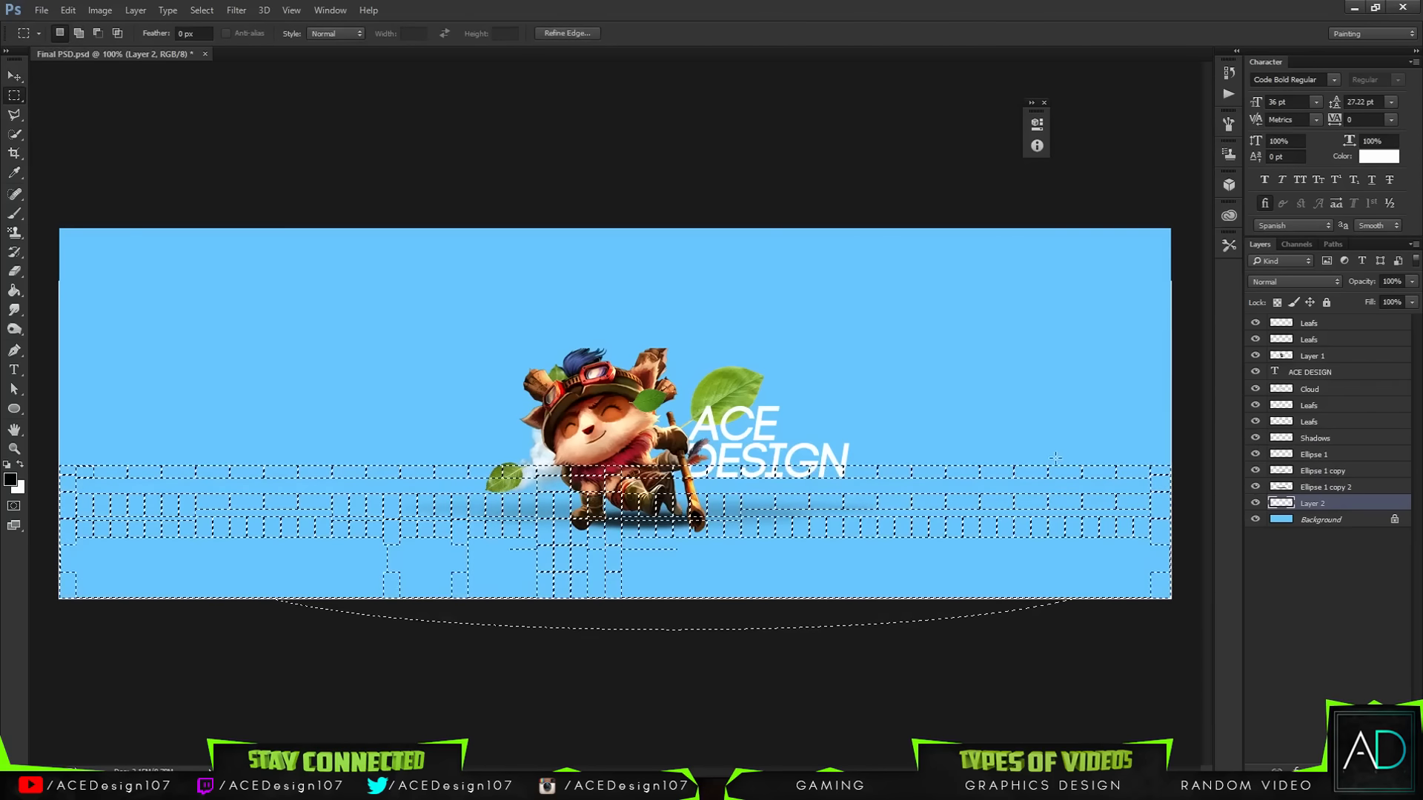
Invert the selection, slightly darken the upper part of the Background layer with Hue/Saturation, and keep that area selected.
{"action": "left_click", "coordinate": [1314, 519]}
{"action": "key", "text": "ctrl+u"}
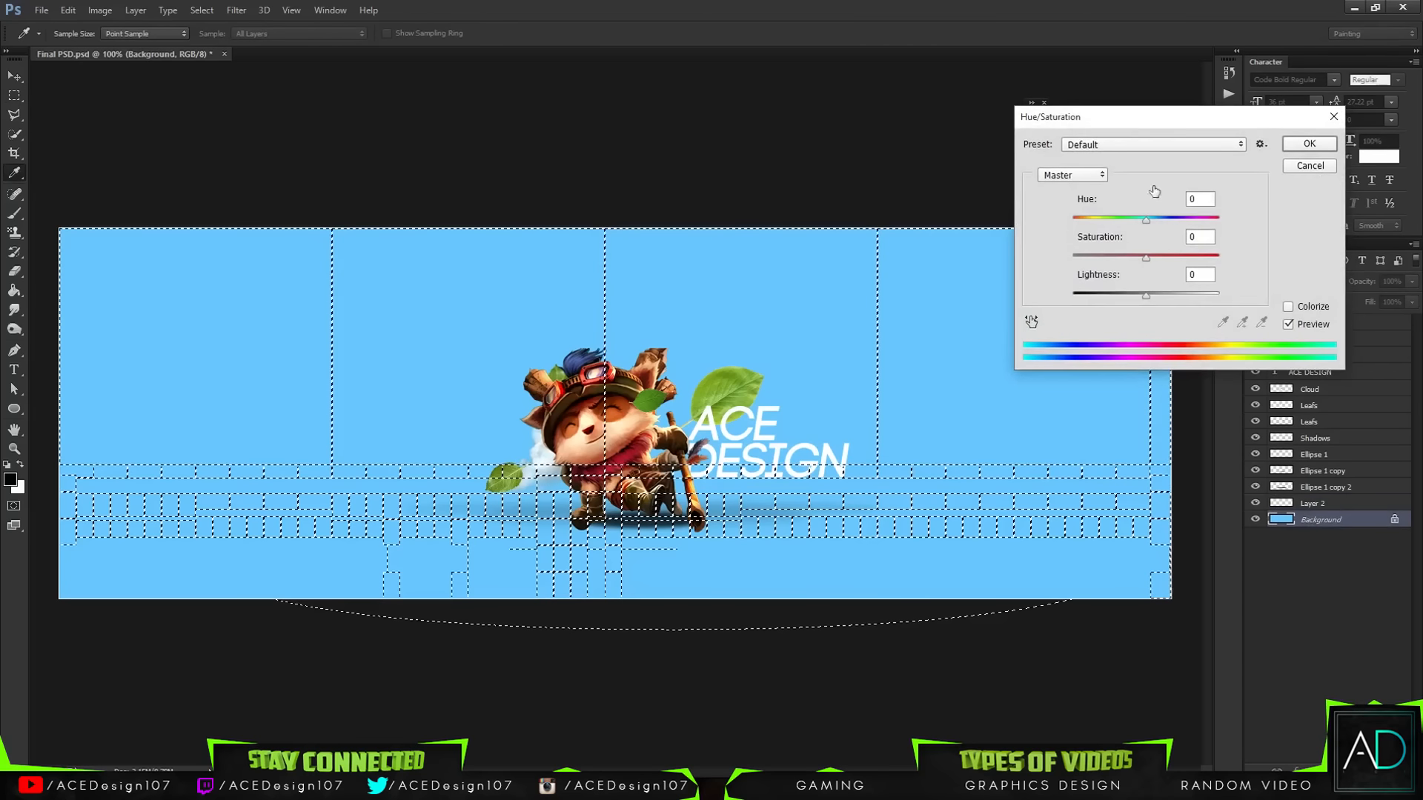
{"action": "left_click", "coordinate": [1141, 295]}
{"action": "key", "text": "Return"}
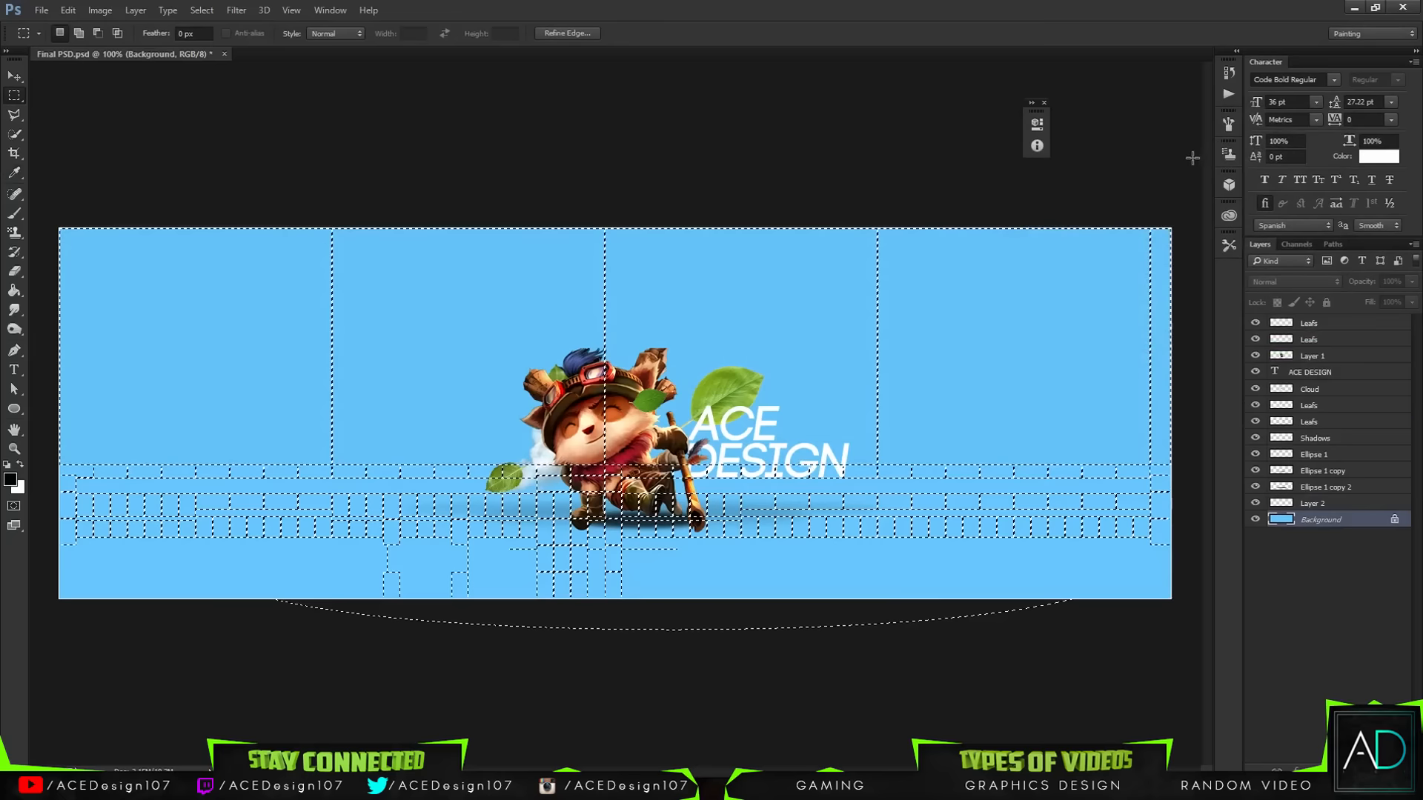
{"action": "key", "text": "ctrl+d"}
{"action": "key", "text": "v"}
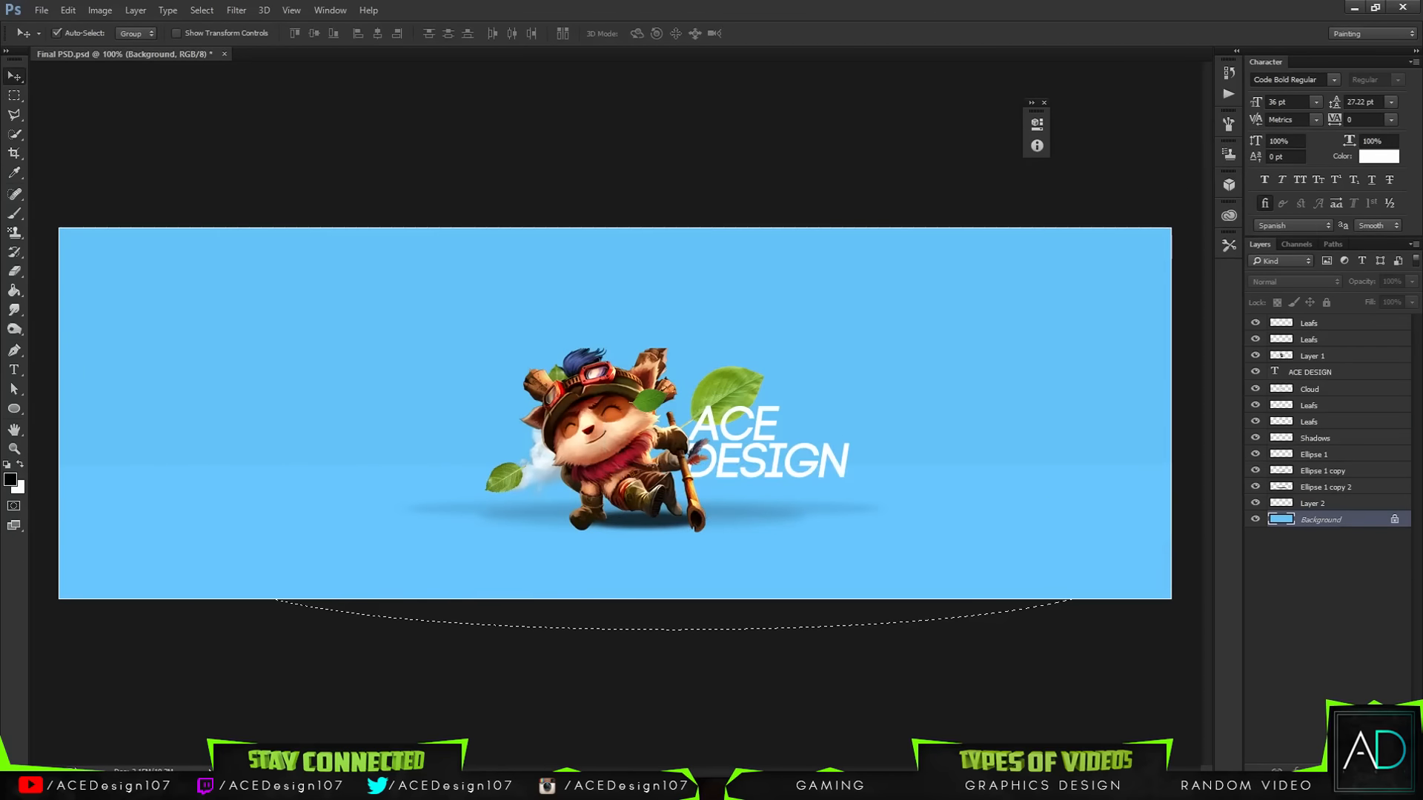
{"action": "key", "text": "ctrl+shift+d"}
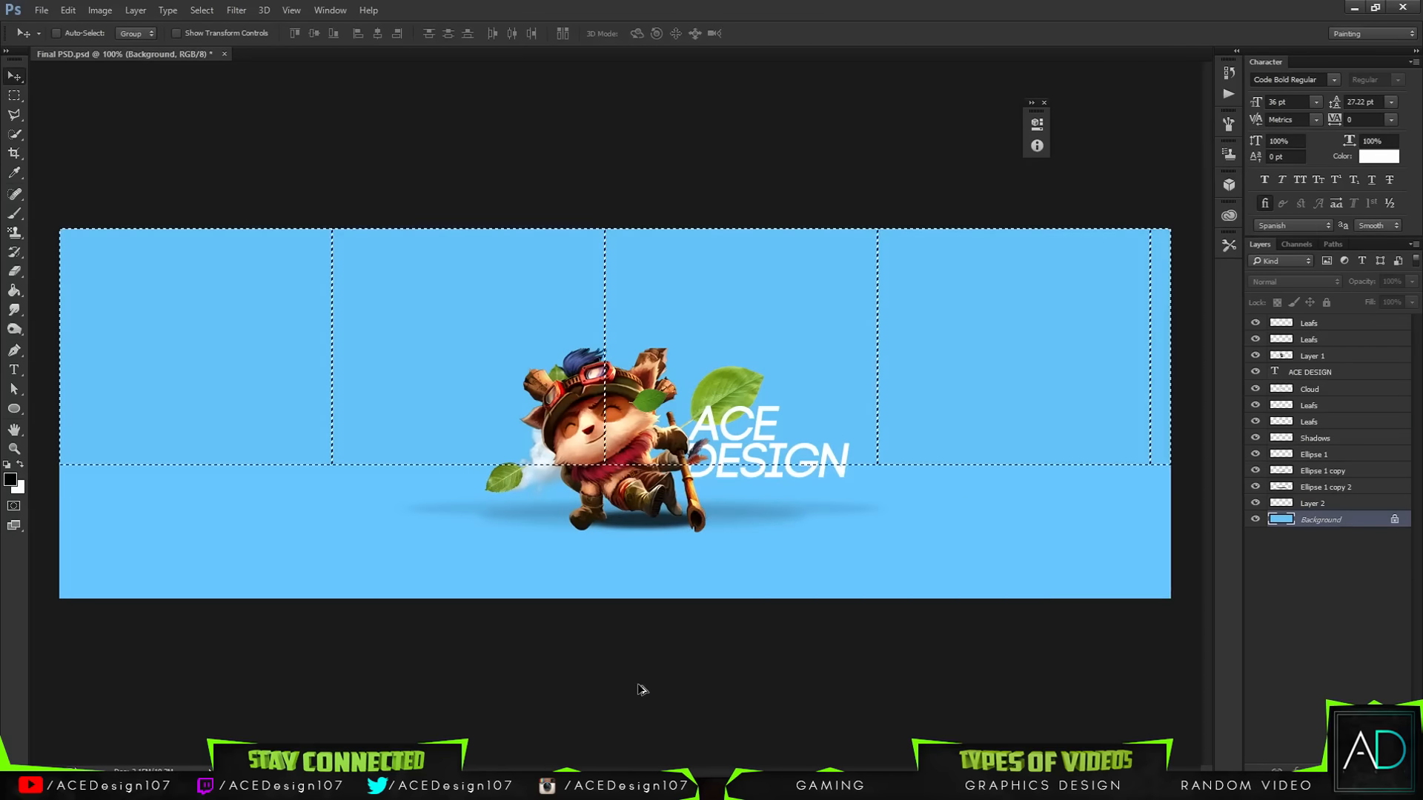
Undo the darkening and the selection inversion, and reselect the lower third of the banner across its full width with the Rectangular Marquee.
{"action": "key", "text": "ctrl+alt+z"}
{"action": "key", "text": "ctrl+alt+z"}
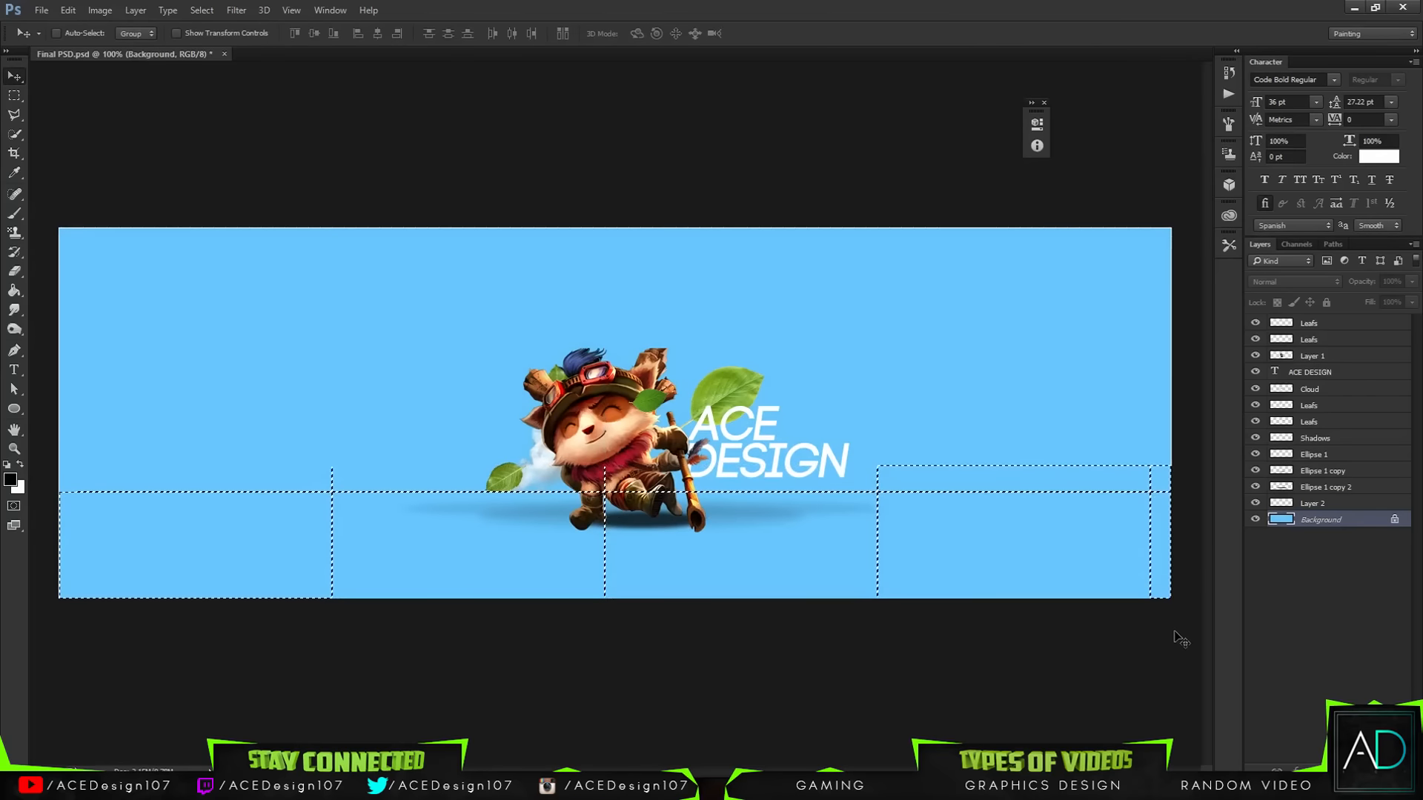
{"action": "key", "text": "m"}
{"action": "left_click_drag", "start_coordinate": [1171, 629], "coordinate": [26, 478]}
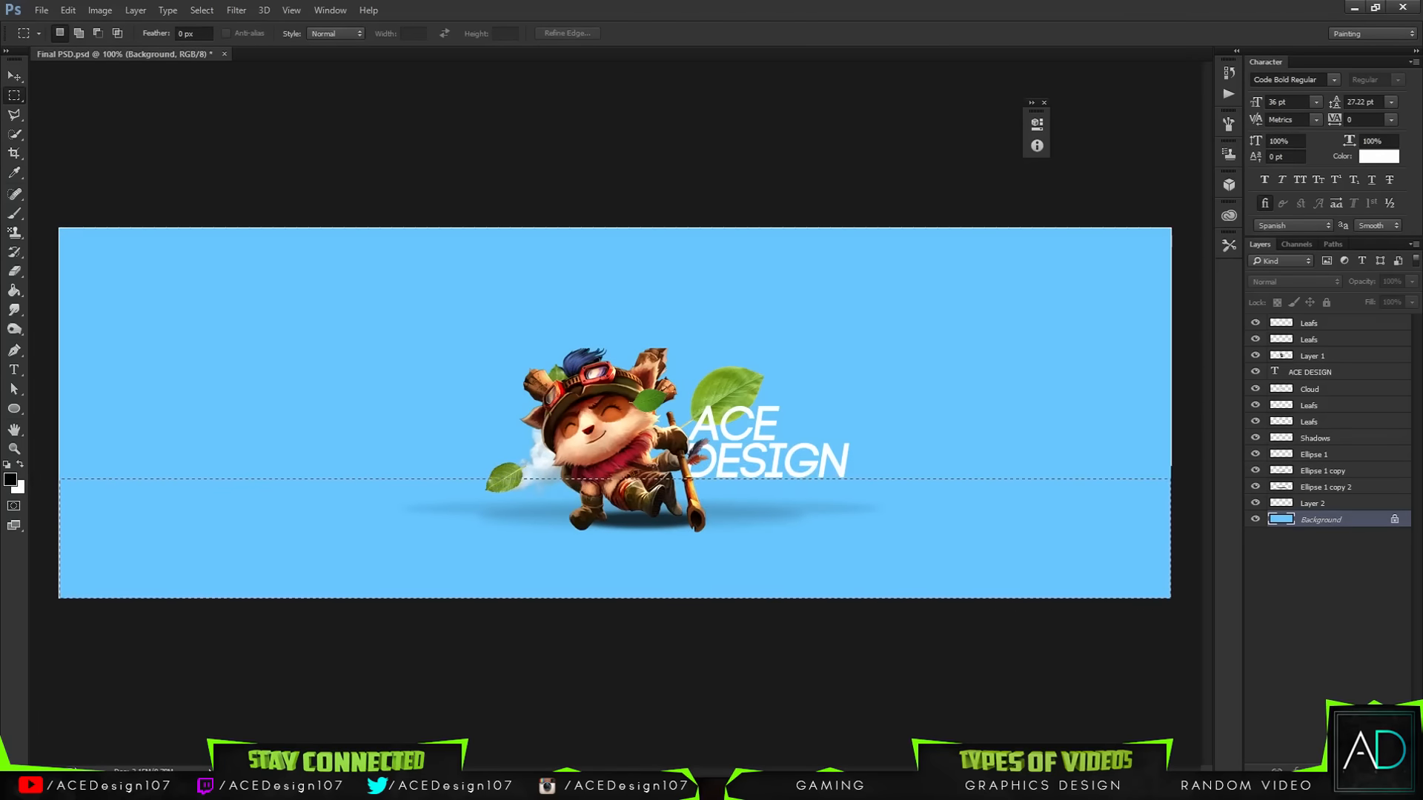
Invert the selection, set the upper background's Lightness to -3 with Hue/Saturation, and deselect.
{"action": "key", "text": "ctrl+alt+z"}
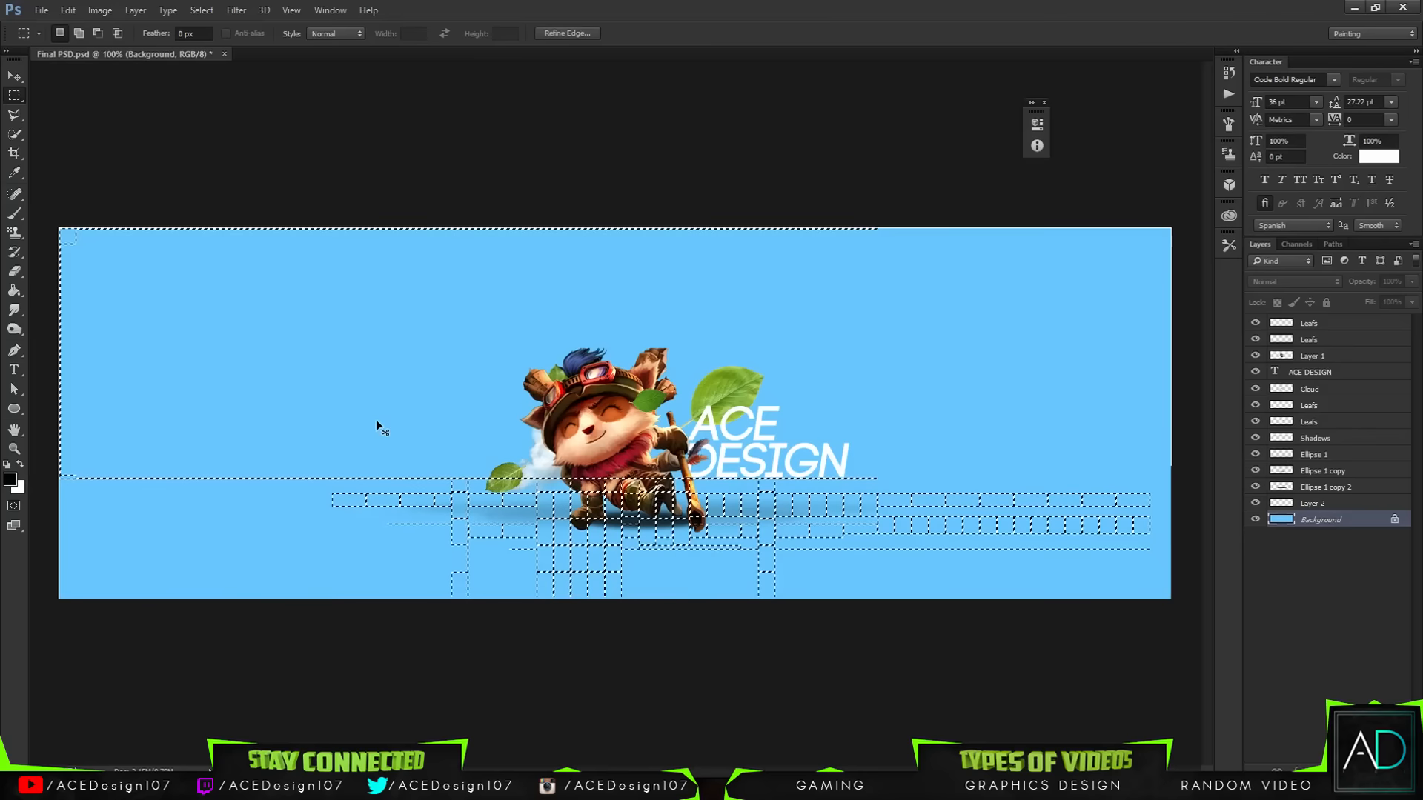
{"action": "key", "text": "ctrl+u"}
{"action": "left_click_drag", "start_coordinate": [1199, 278], "coordinate": [1153, 280]}
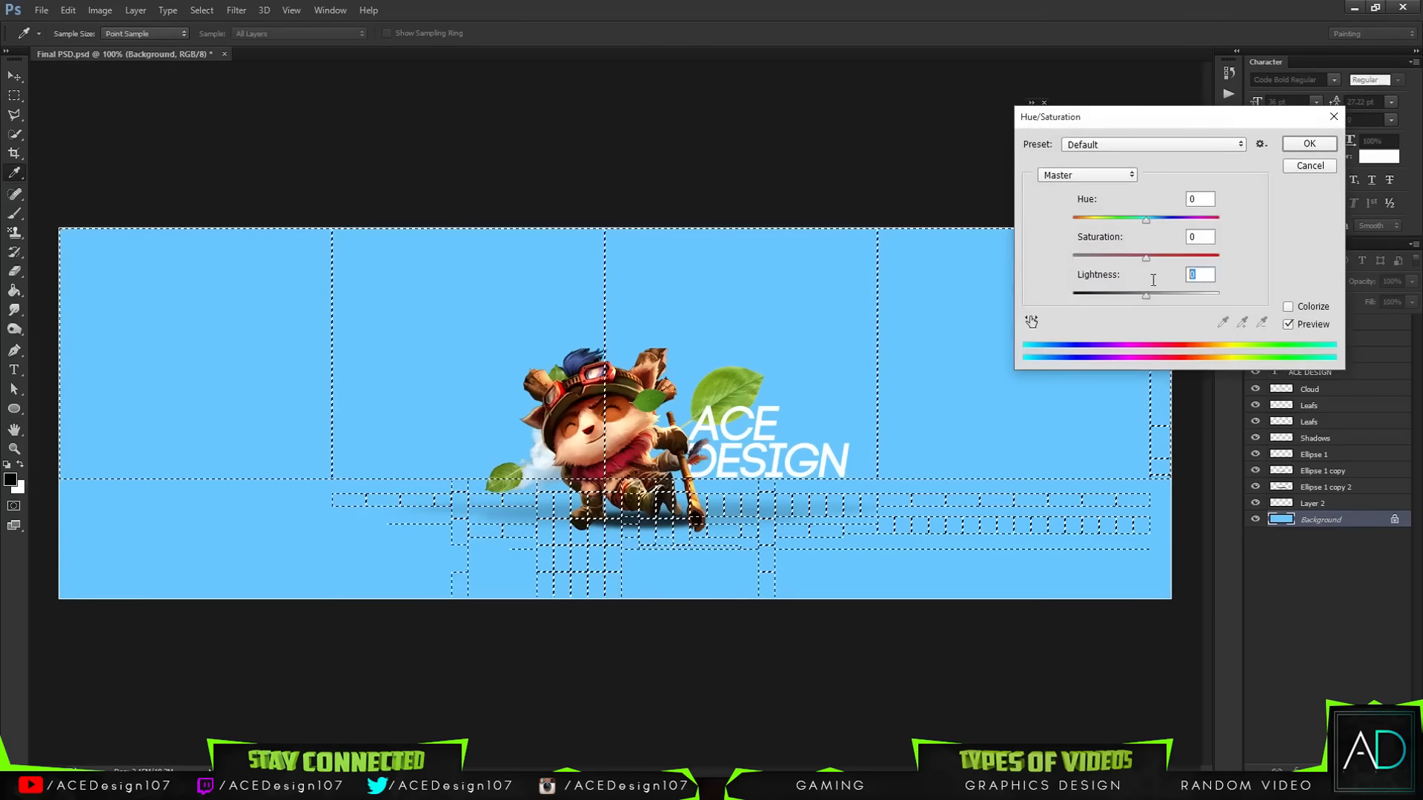
{"action": "type", "text": "-3"}
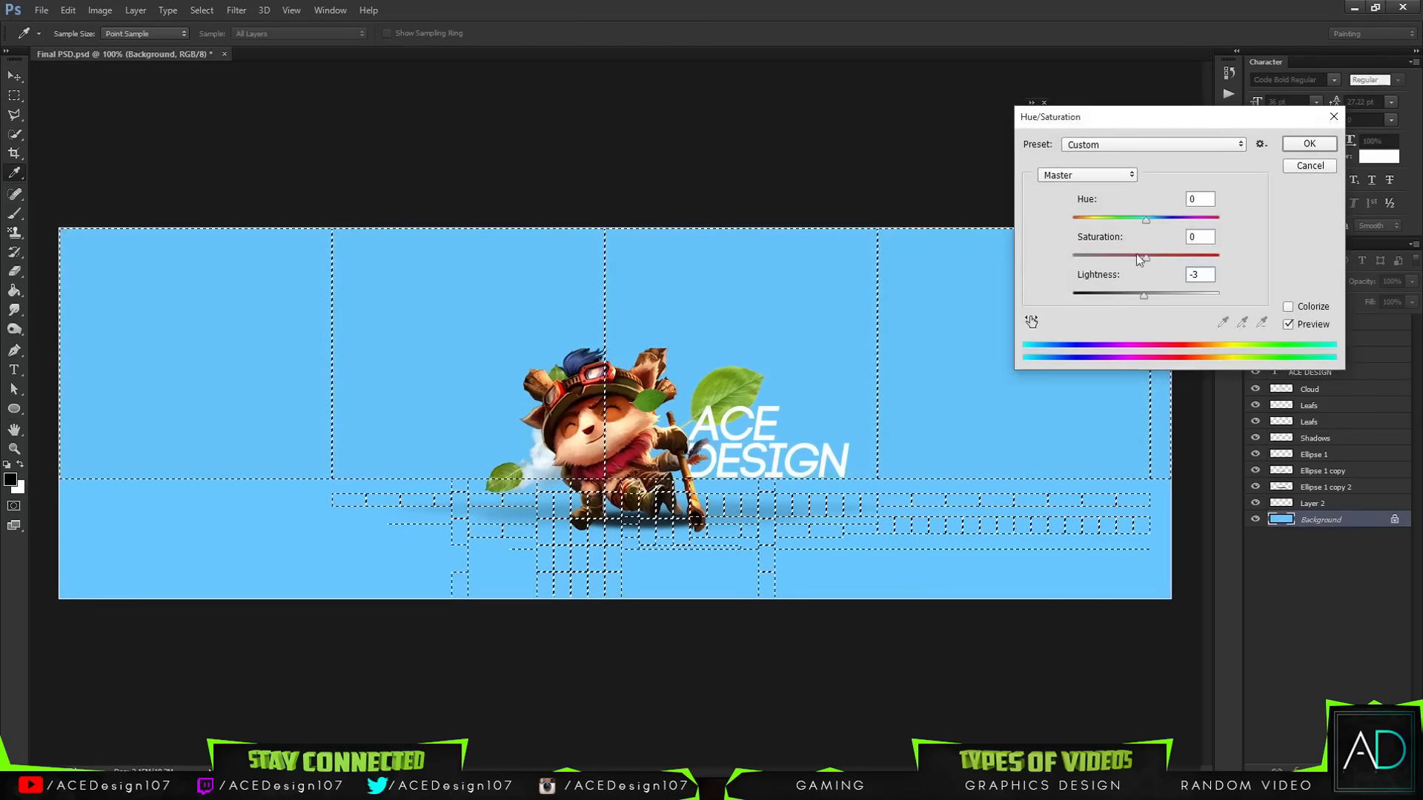
{"action": "left_click", "coordinate": [1309, 143]}
{"action": "key", "text": "v"}
{"action": "key", "text": "ctrl+d"}
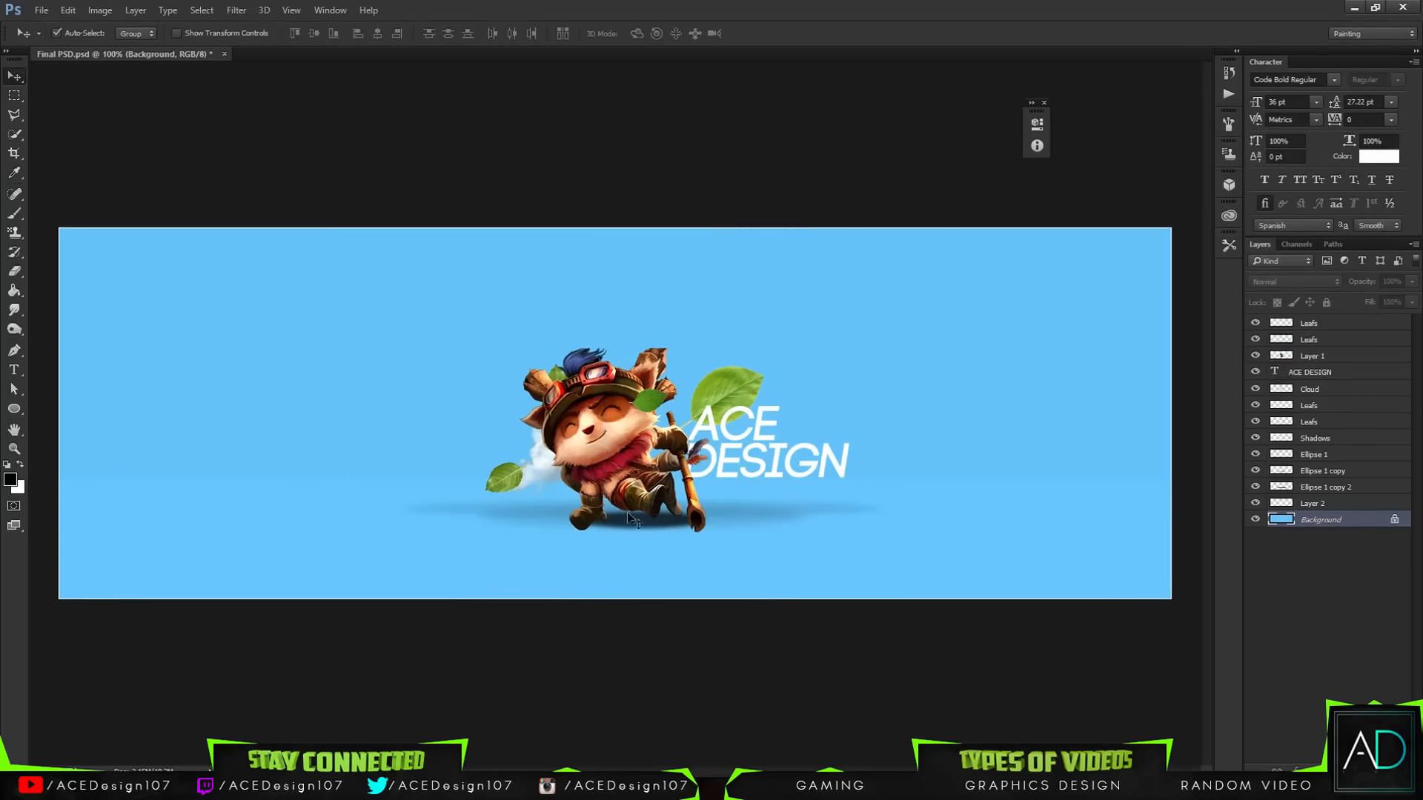
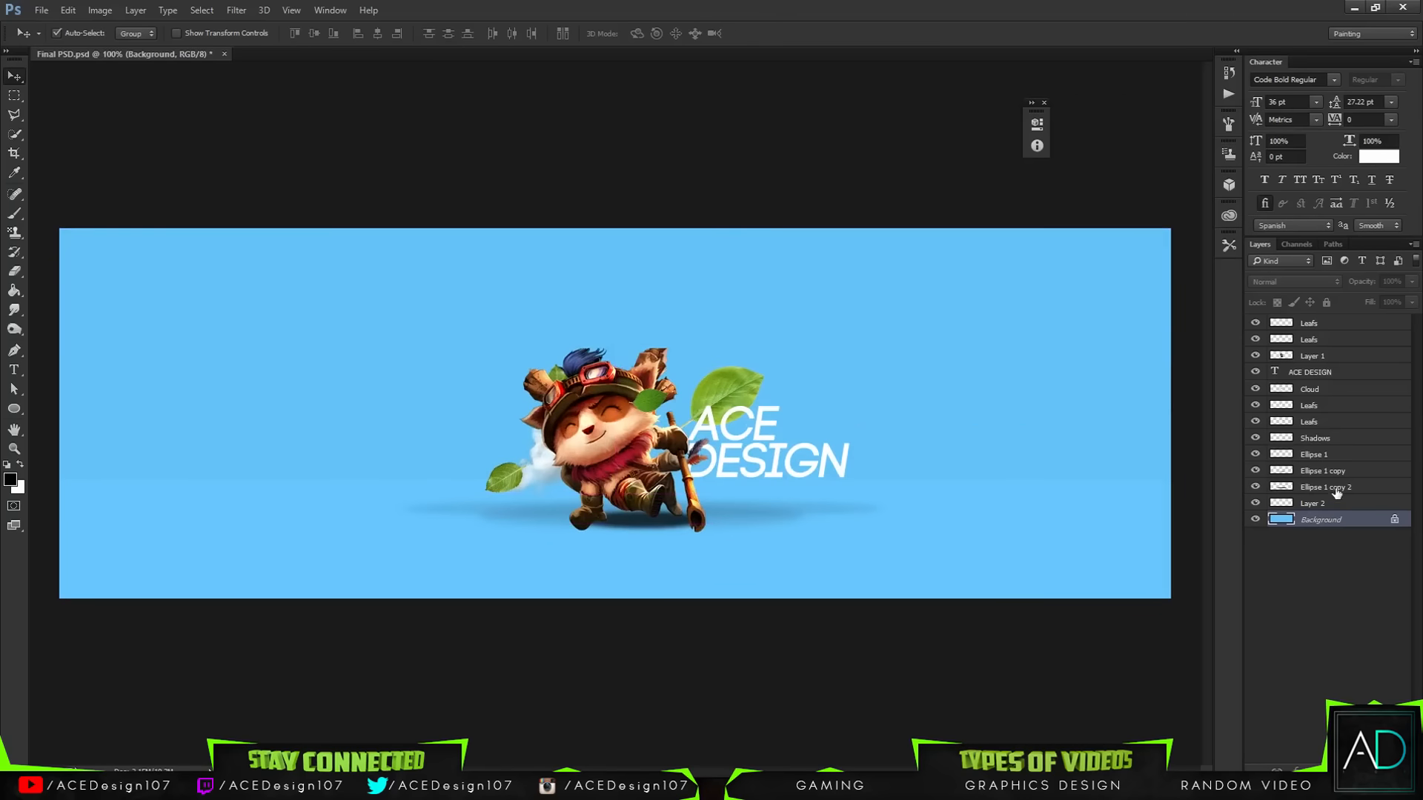
Stamp all visible layers into a new layer at the top of the stack and open it in the Magic Bullet Looks filter.
{"action": "left_click", "coordinate": [1323, 323]}
{"action": "key", "text": "ctrl+alt+shift+e"}
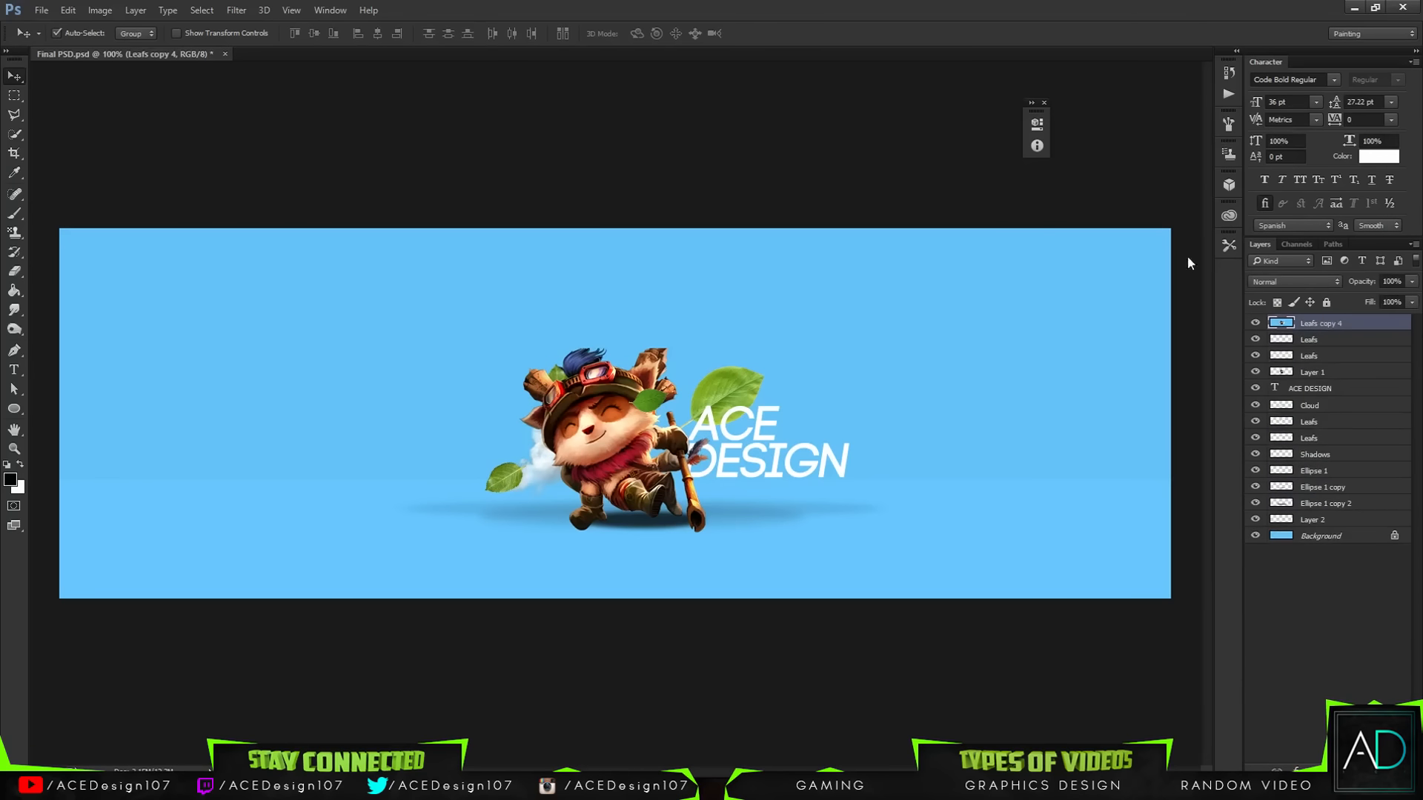
{"action": "left_click", "coordinate": [216, 9]}
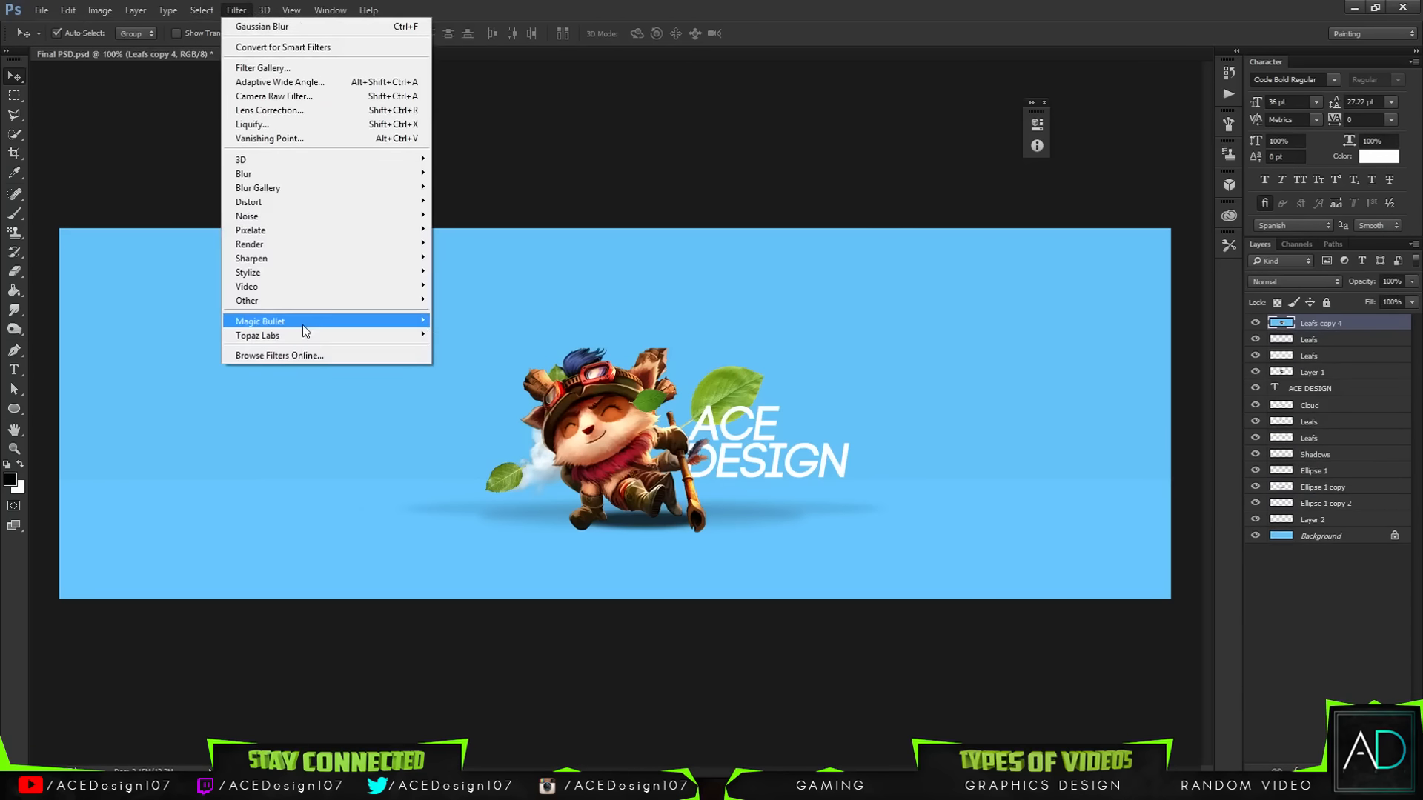
{"action": "mouse_move", "coordinate": [302, 321]}
{"action": "left_click", "coordinate": [468, 325]}
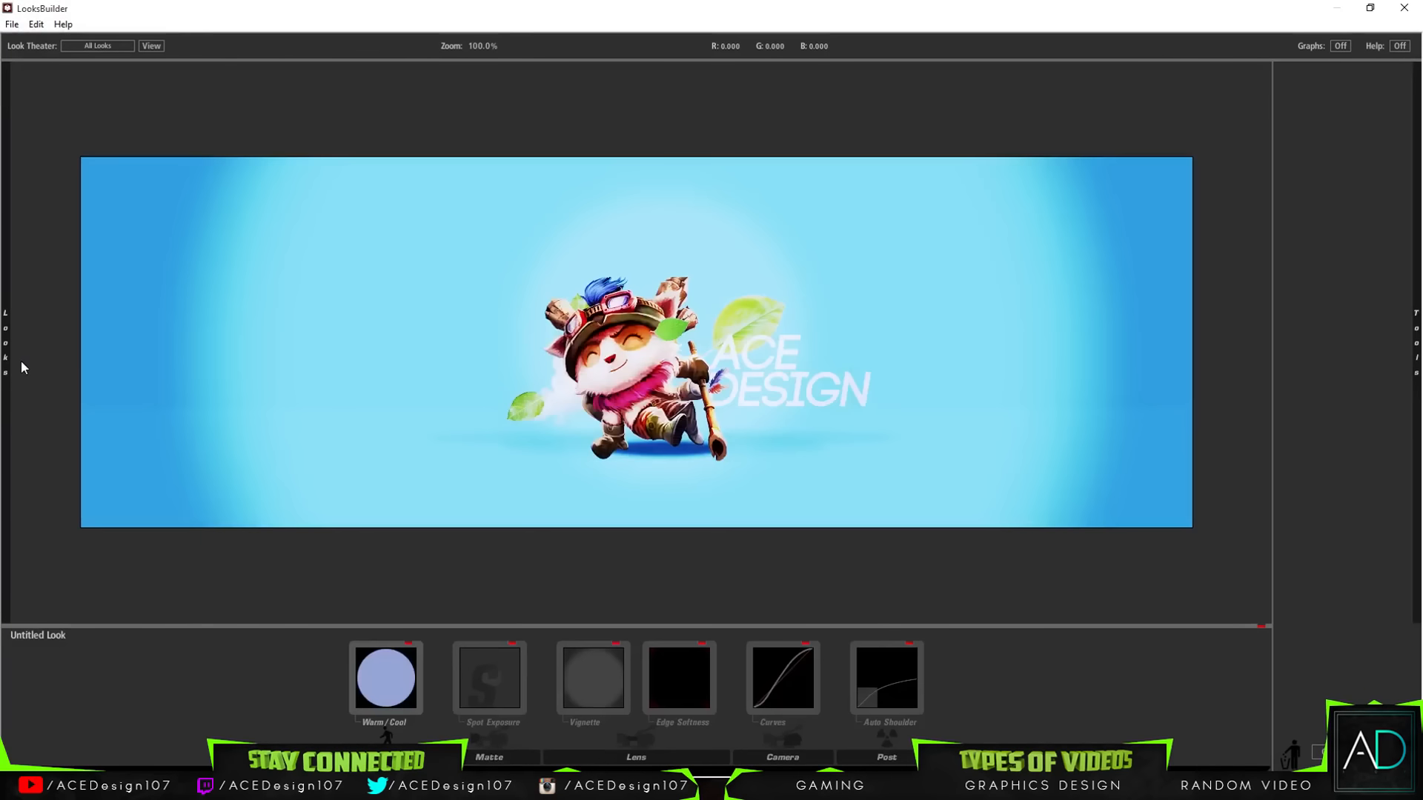
Try the Basic Cool Max look, toggle its Warm/Cool effect, and shift it to red with Warm/Cool -2.000 and Tint -1.267.
{"action": "left_click", "coordinate": [297, 118]}
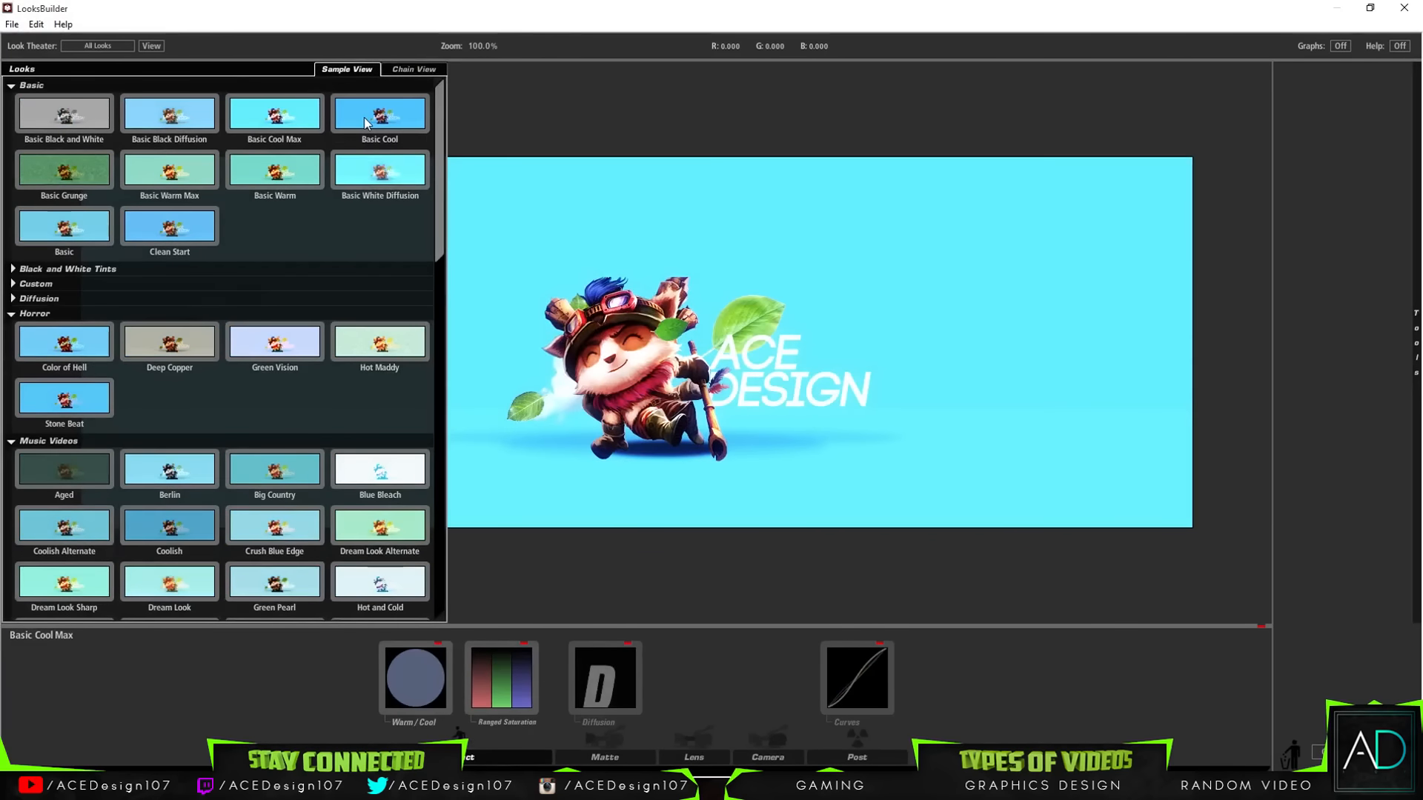
{"action": "left_click", "coordinate": [438, 651]}
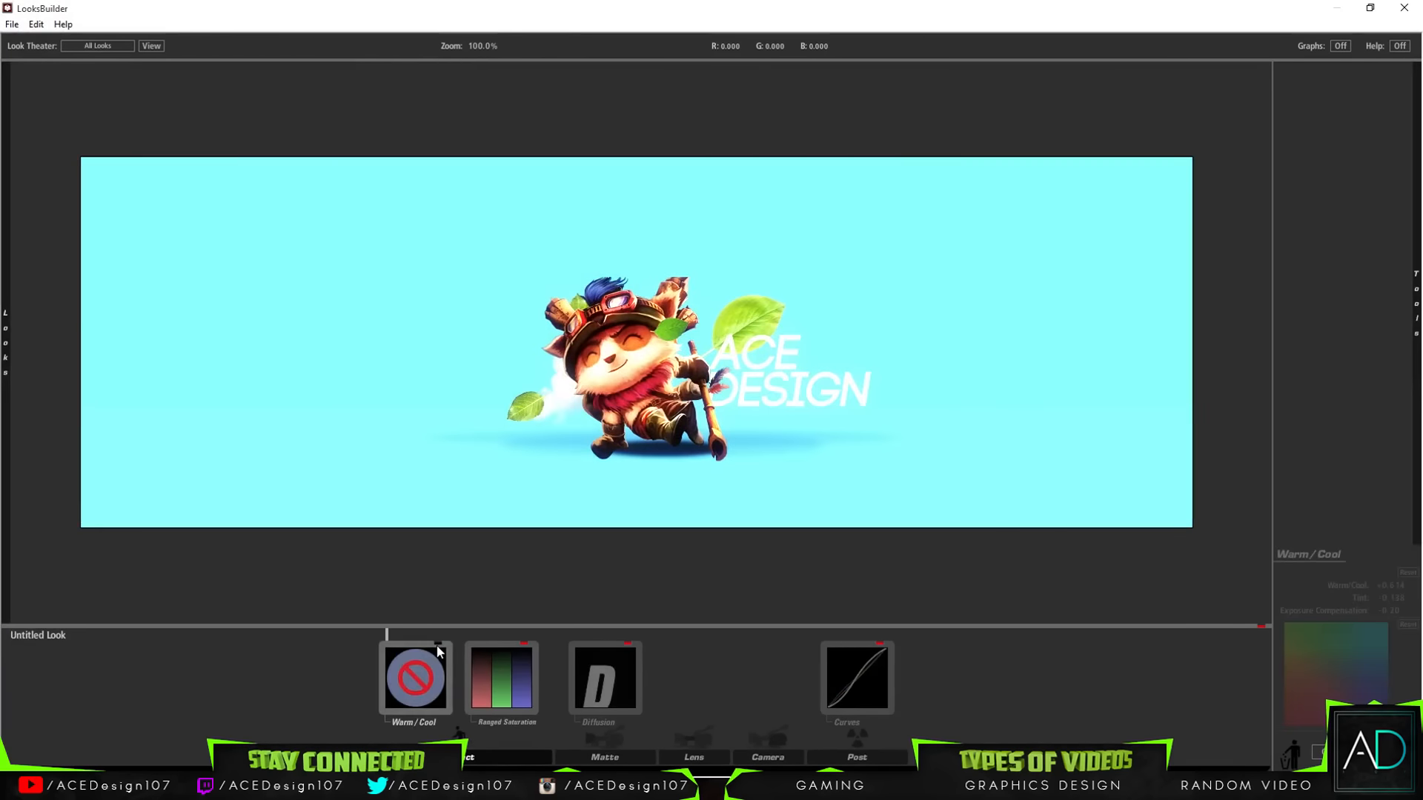
{"action": "left_click", "coordinate": [437, 648]}
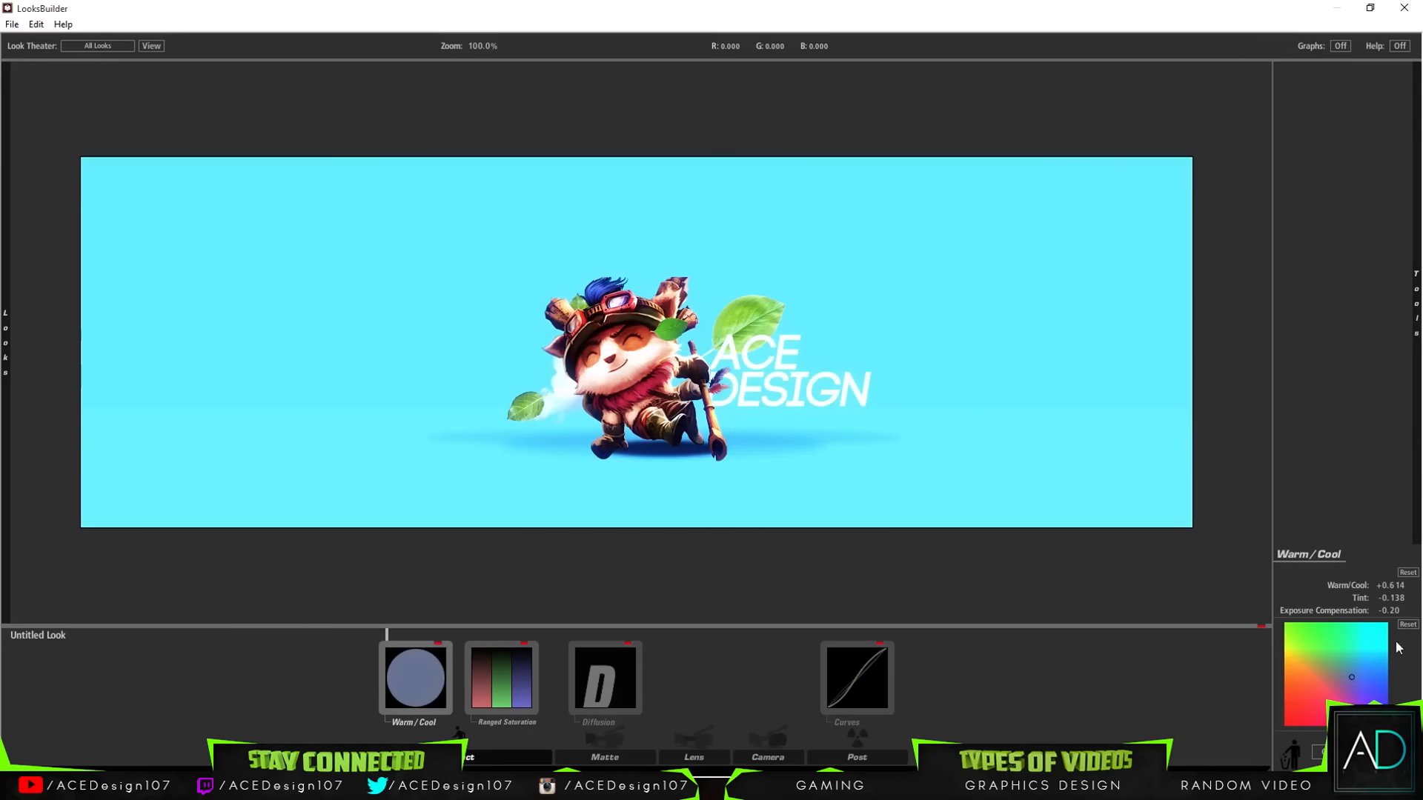
{"action": "left_click_drag", "start_coordinate": [1351, 677], "coordinate": [1286, 712]}
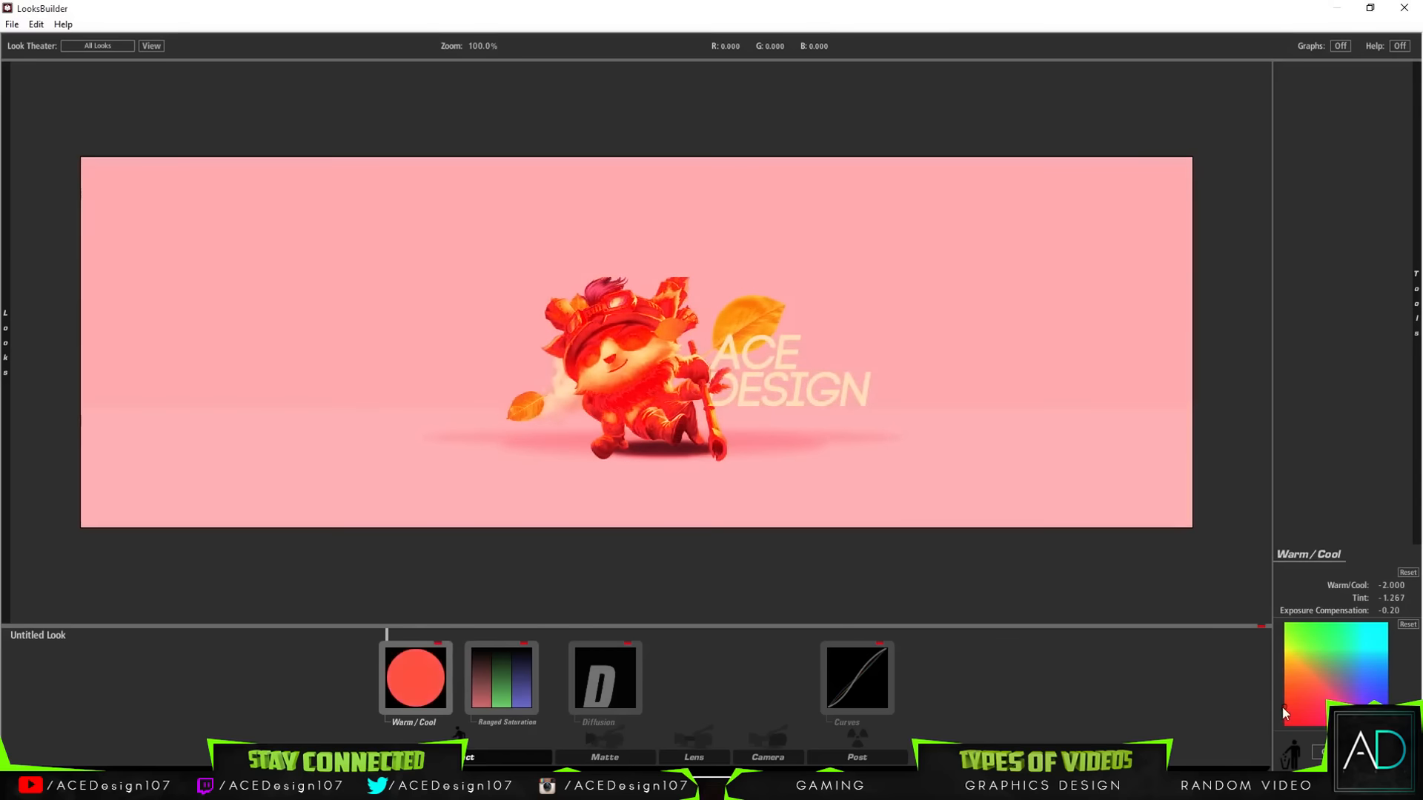
Try the Color of Hell, Hot Maddy and Crush Blue Edge looks on the banner.
{"action": "mouse_move", "coordinate": [9, 359]}
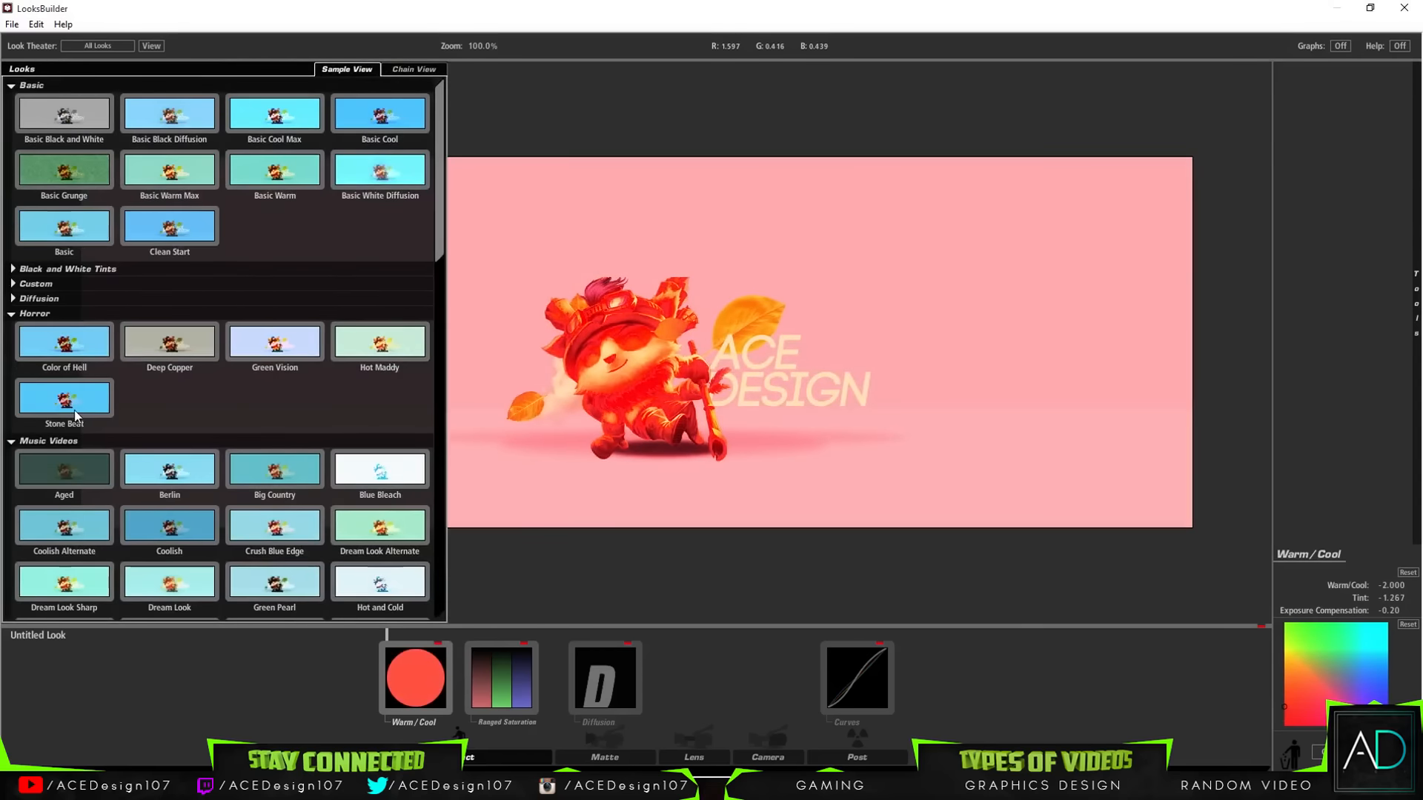
{"action": "left_click", "coordinate": [69, 360]}
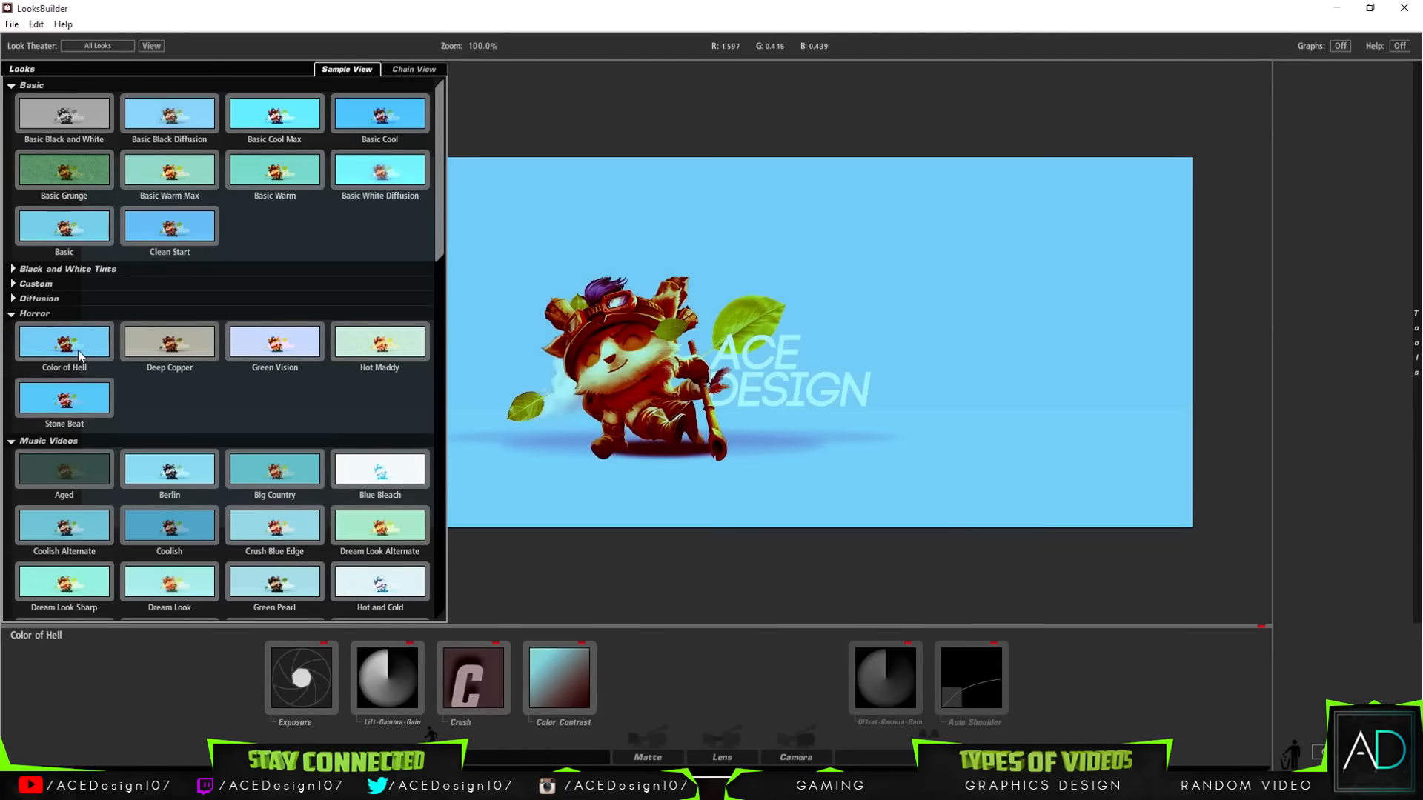
{"action": "left_click", "coordinate": [252, 342]}
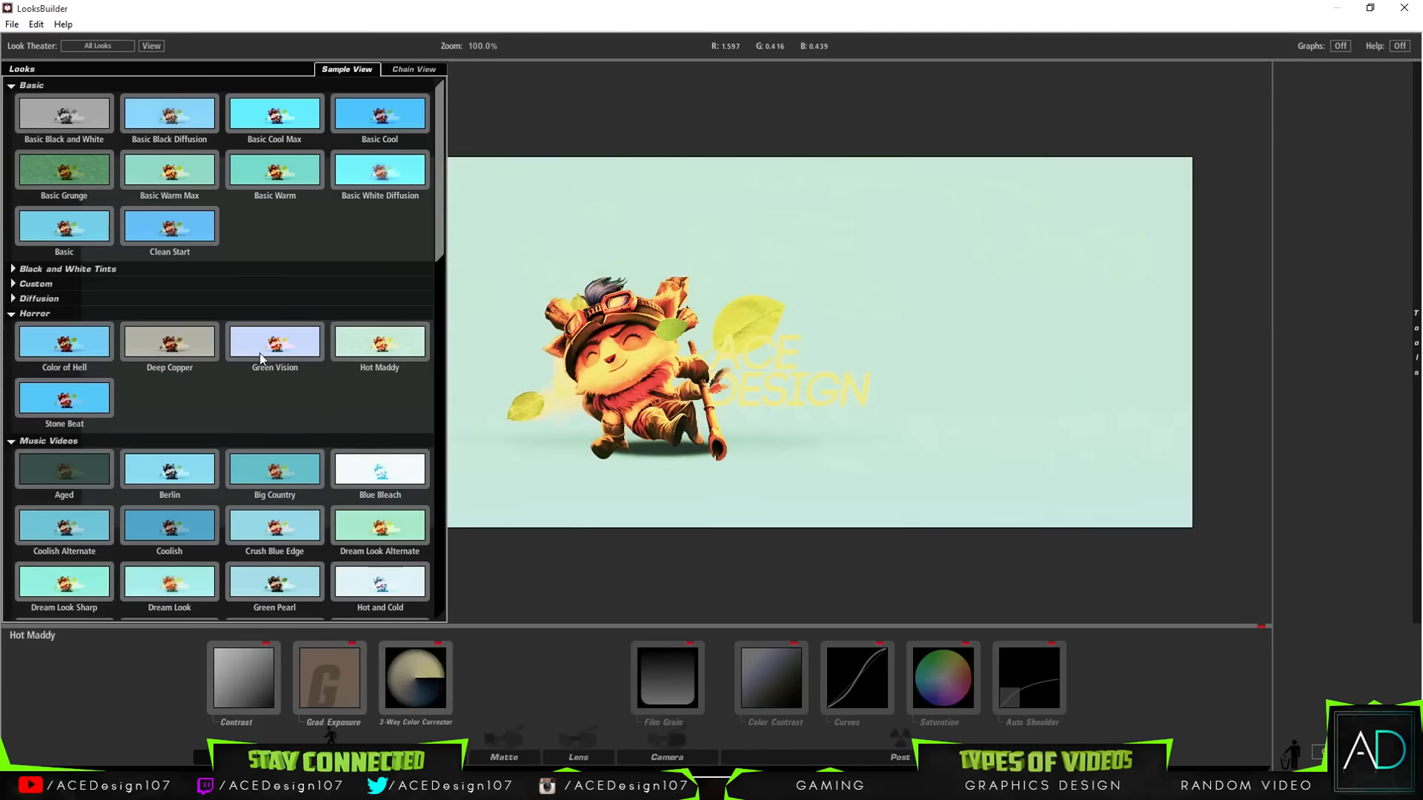
{"action": "scroll", "coordinate": [238, 547], "scroll_direction": "down", "scroll_amount": 2}
{"action": "left_click", "coordinate": [334, 471]}
{"action": "left_click", "coordinate": [265, 437]}
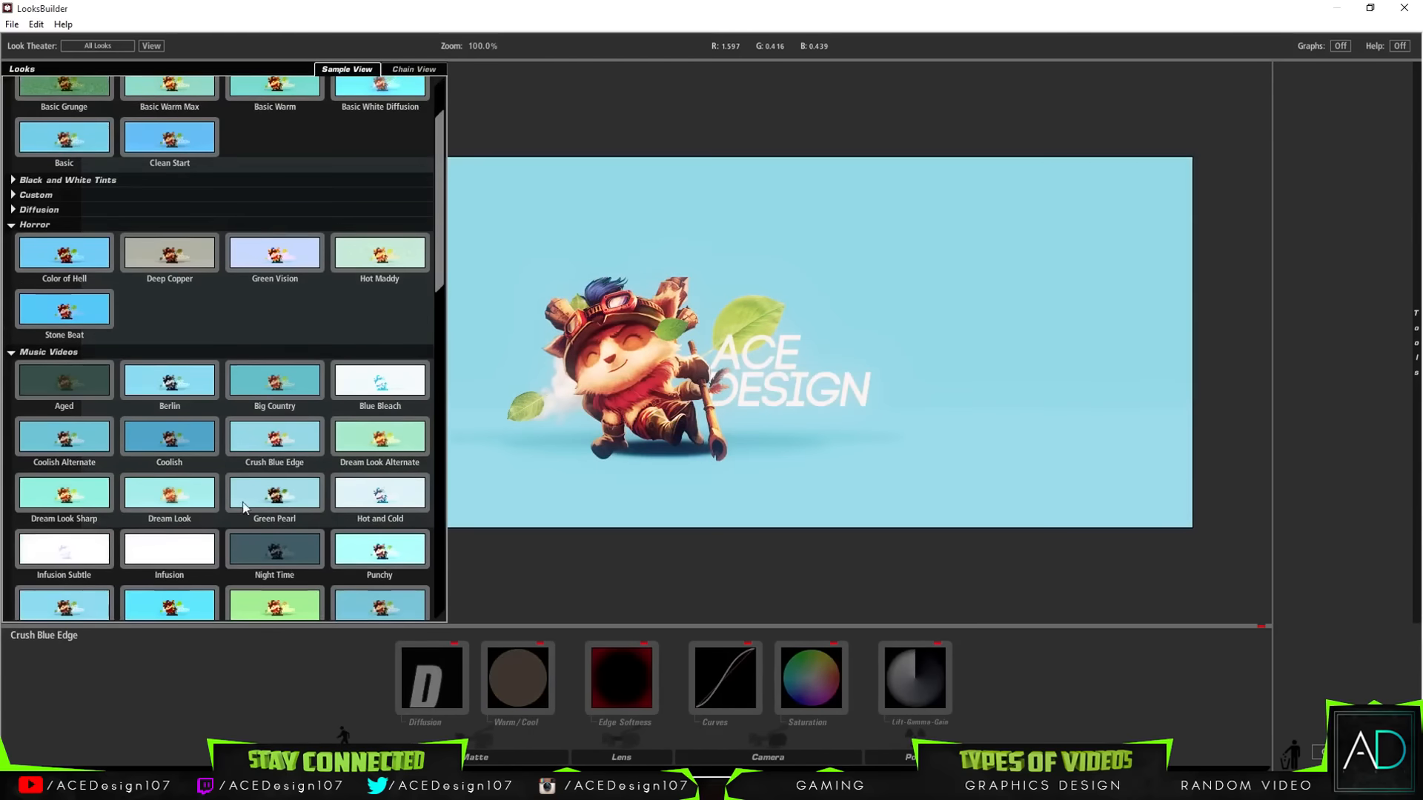
Try the Benumbed, Multi Grad Cool and Warm Stock 01 looks on the banner, and leave the look editor.
{"action": "scroll", "coordinate": [265, 437], "scroll_direction": "down", "scroll_amount": 2}
{"action": "scroll", "coordinate": [336, 409], "scroll_direction": "down", "scroll_amount": 8}
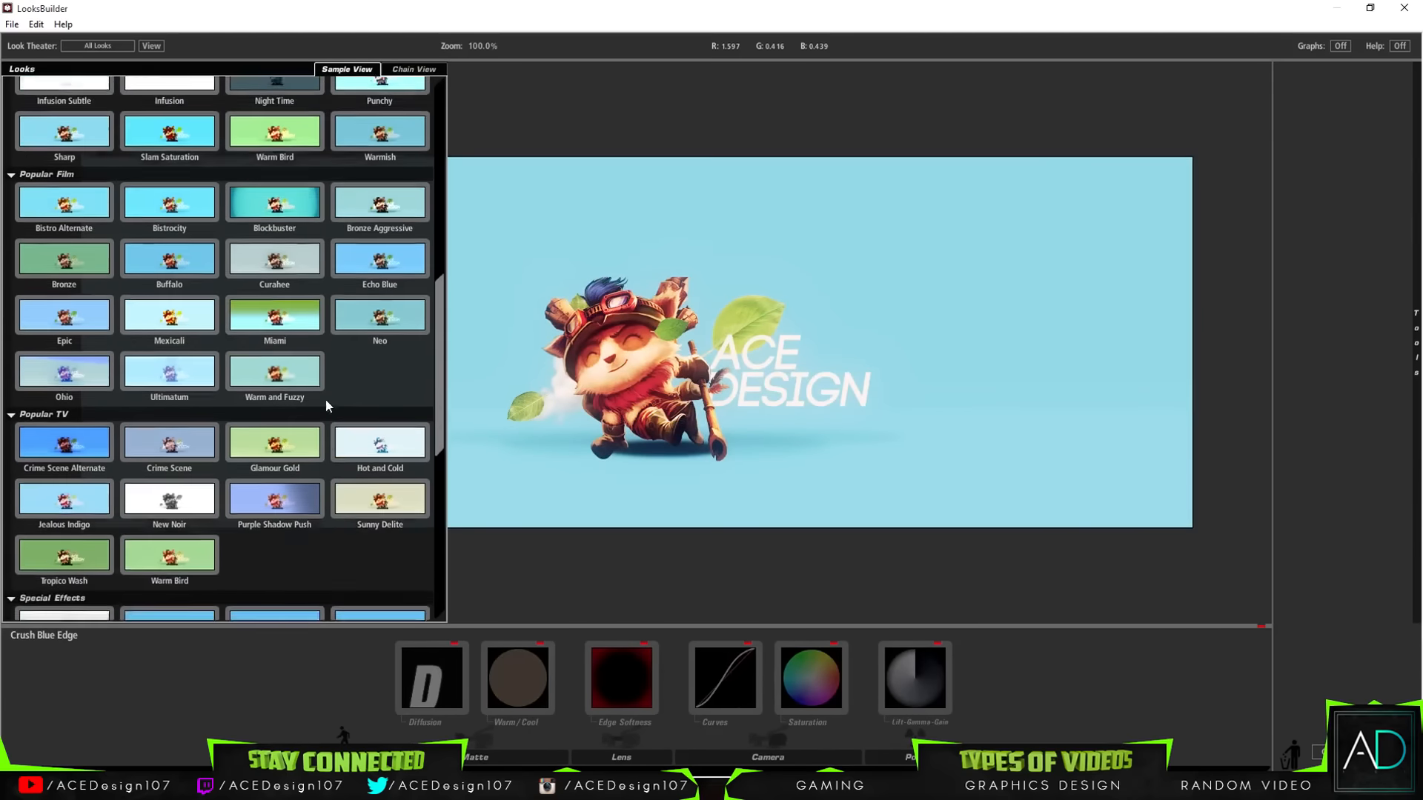
{"action": "scroll", "coordinate": [315, 350], "scroll_direction": "down", "scroll_amount": 4}
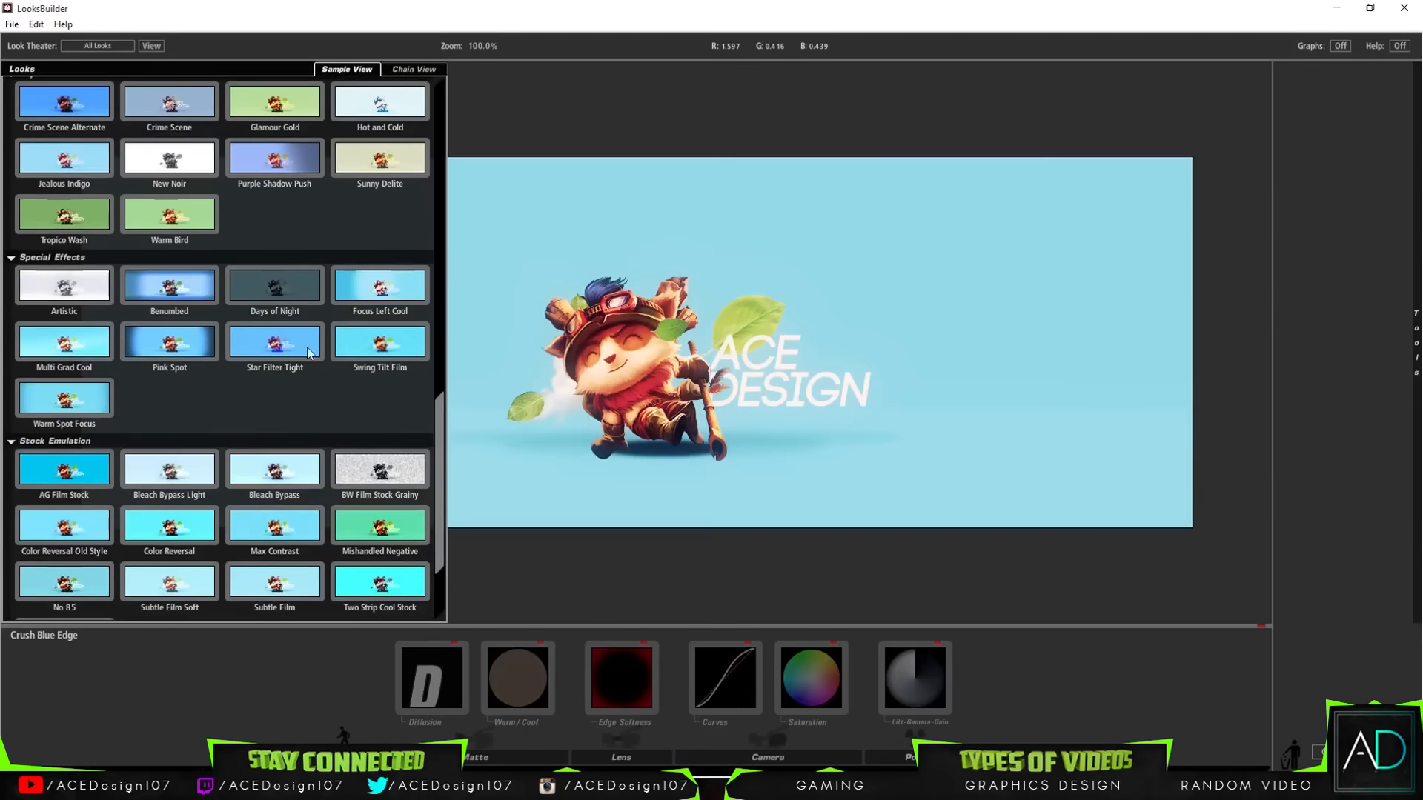
{"action": "left_click", "coordinate": [378, 350]}
{"action": "scroll", "coordinate": [378, 350], "scroll_direction": "down", "scroll_amount": 2}
{"action": "left_click", "coordinate": [169, 256]}
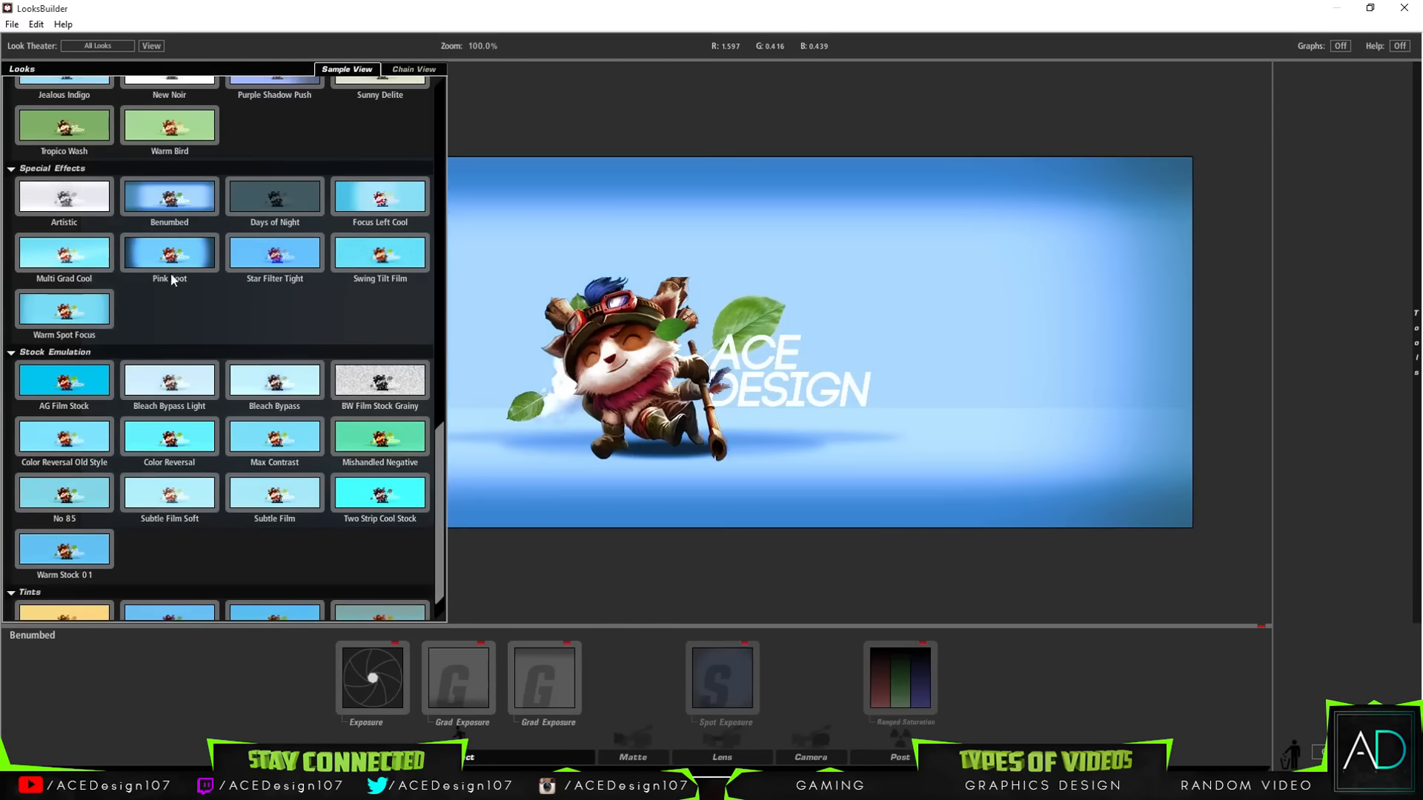
{"action": "left_click", "coordinate": [66, 255]}
{"action": "scroll", "coordinate": [78, 371], "scroll_direction": "down", "scroll_amount": 1}
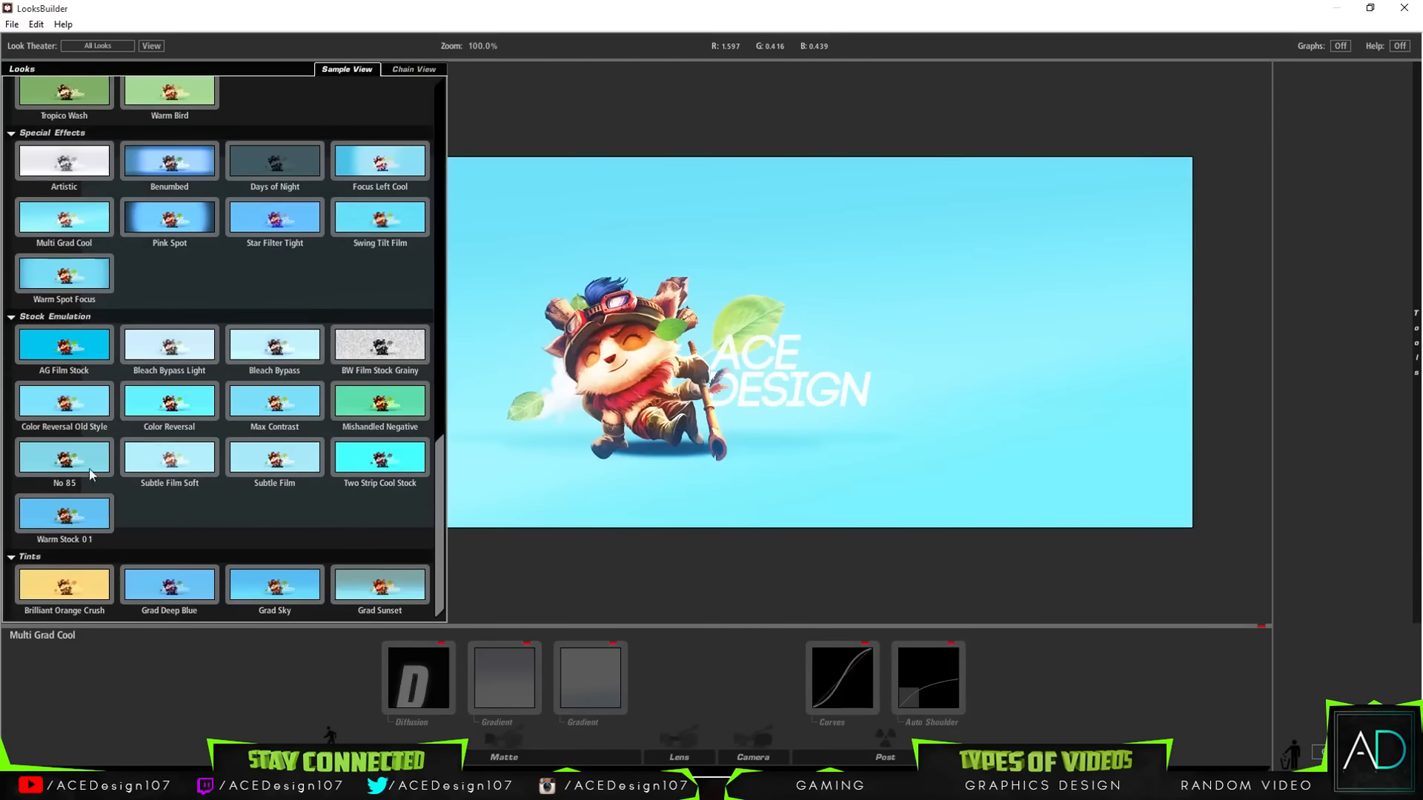
{"action": "left_click", "coordinate": [97, 523]}
{"action": "left_click", "coordinate": [1318, 751]}
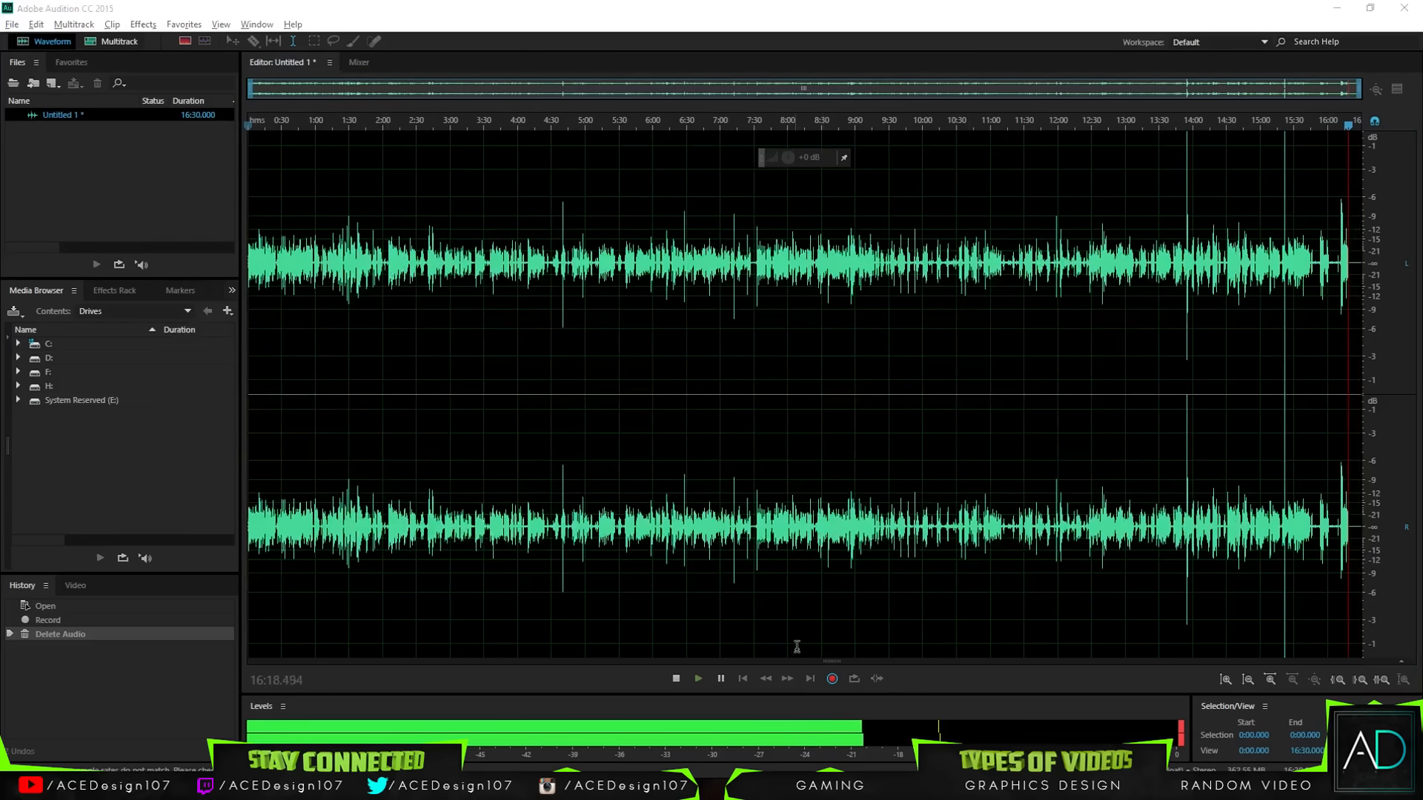
Switch back to Photoshop and toggle the two lower Leafs layers' visibility to identify the large leaf behind the text.
{"action": "key", "text": "alt+Tab"}
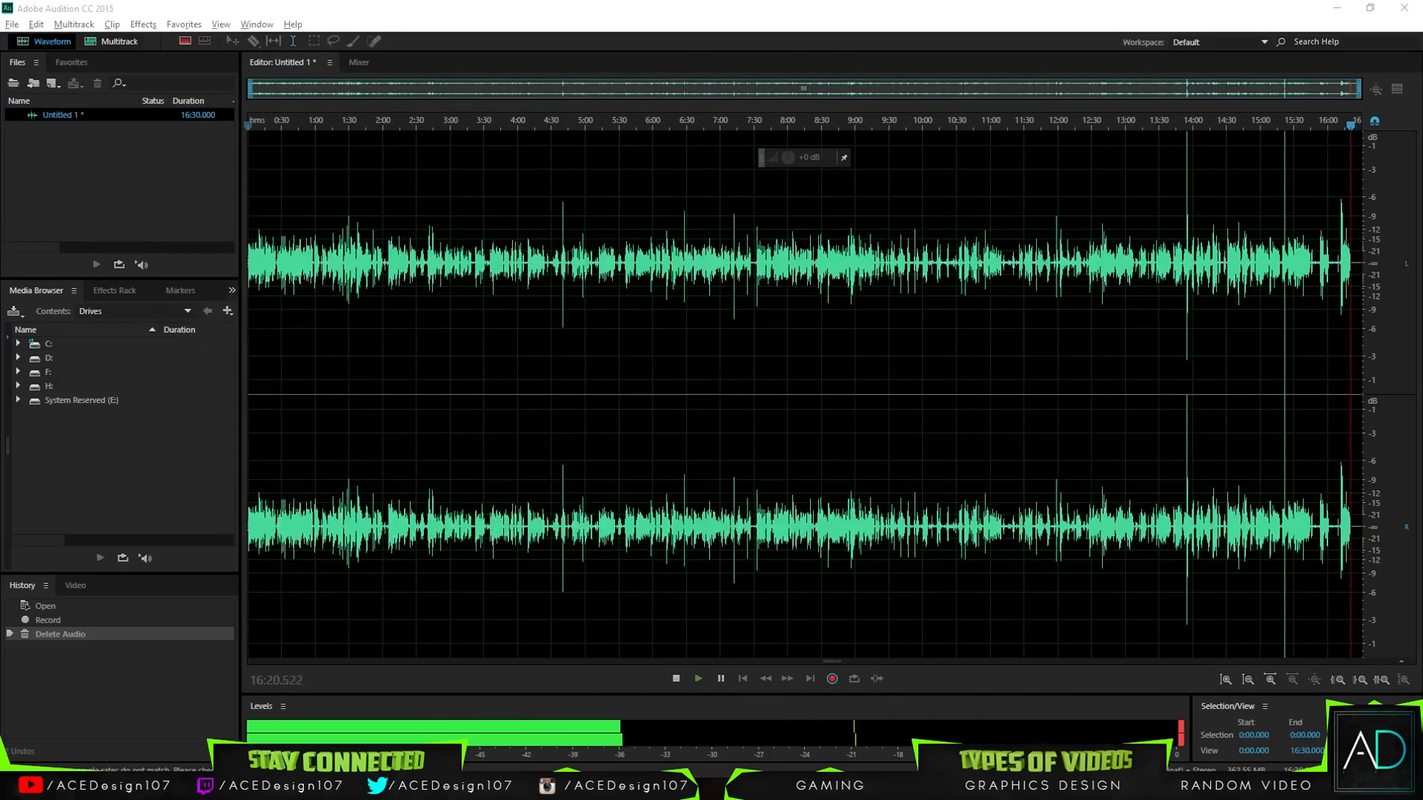
{"action": "key", "text": "alt+Tab"}
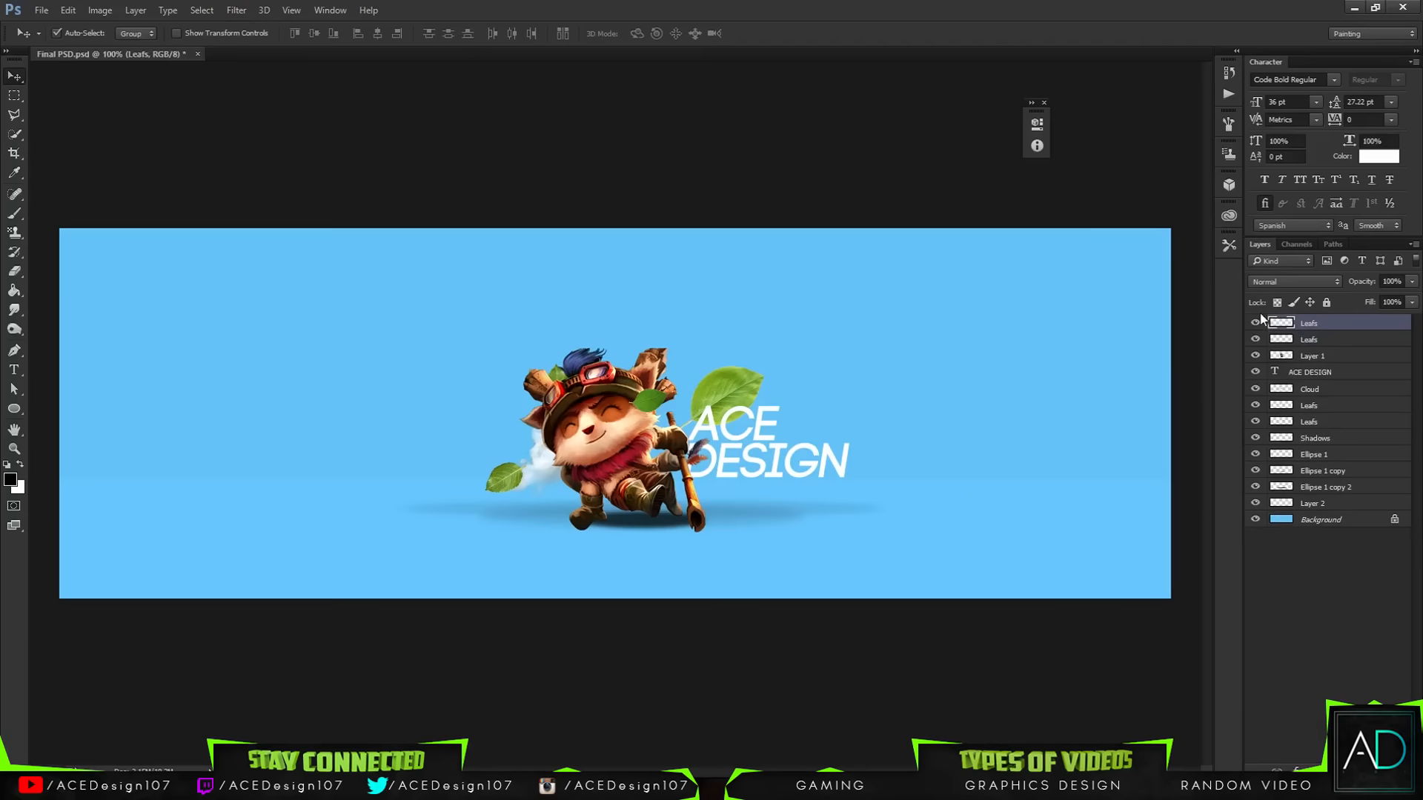
{"action": "left_click", "coordinate": [1256, 406]}
{"action": "left_click", "coordinate": [1255, 422]}
{"action": "left_click", "coordinate": [1255, 422]}
{"action": "left_click", "coordinate": [1255, 422]}
{"action": "left_click", "coordinate": [1255, 422]}
{"action": "left_click", "coordinate": [1255, 421]}
{"action": "left_click", "coordinate": [1255, 422]}
{"action": "left_click", "coordinate": [1255, 422]}
{"action": "left_click", "coordinate": [1255, 422]}
Add a new layer above the large leaf's layer and clip it to that leaf, with the Brush tool active.
{"action": "left_click", "coordinate": [1296, 422]}
{"action": "key", "text": "ctrl+shift+alt+n"}
{"action": "key", "text": "b"}
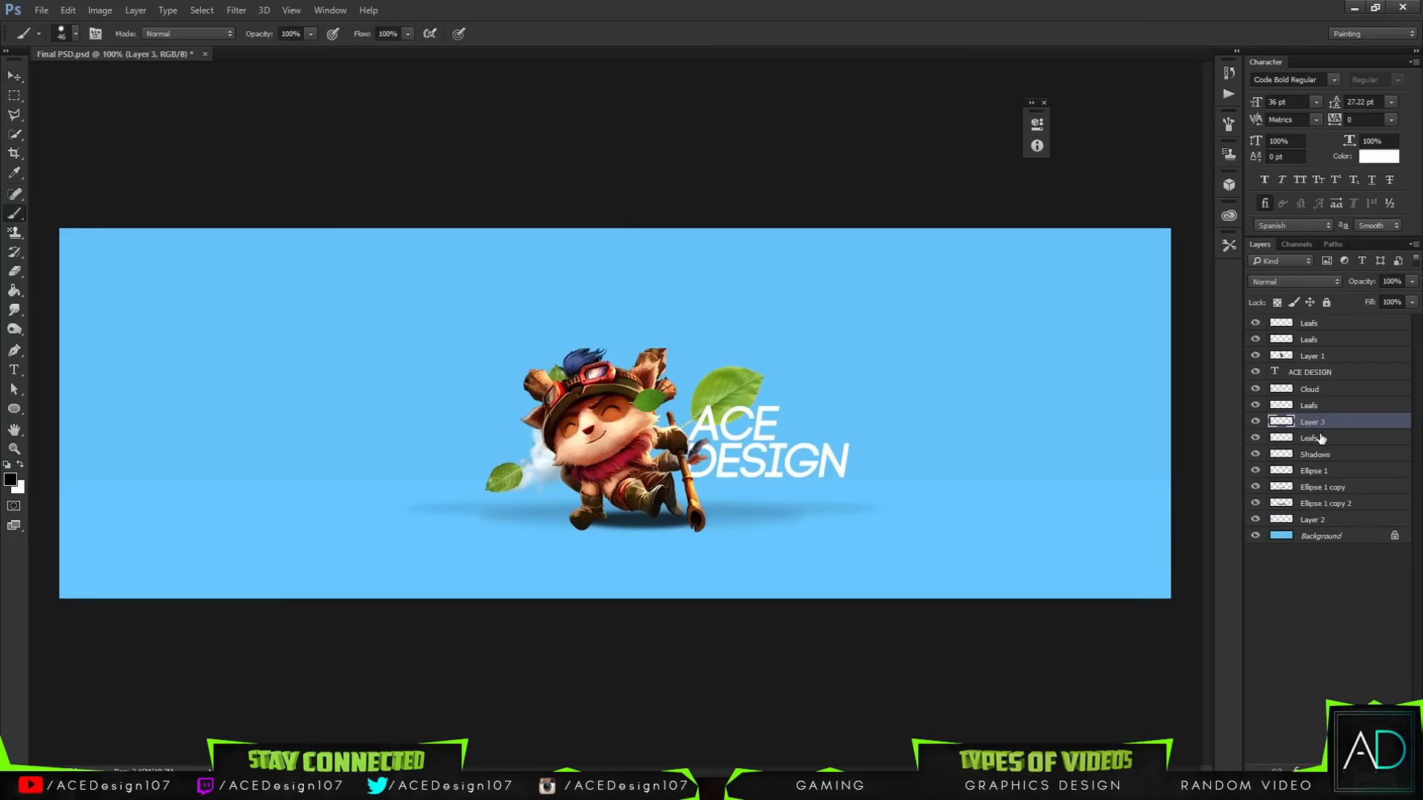
{"action": "right_click", "coordinate": [1325, 423]}
{"action": "right_click", "coordinate": [1331, 417]}
{"action": "right_click", "coordinate": [1331, 417]}
{"action": "left_click", "coordinate": [1208, 374]}
Try a 675 px splatter brush tip for painting on the clipped layer.
{"action": "left_click", "coordinate": [100, 9]}
{"action": "left_click", "coordinate": [75, 34]}
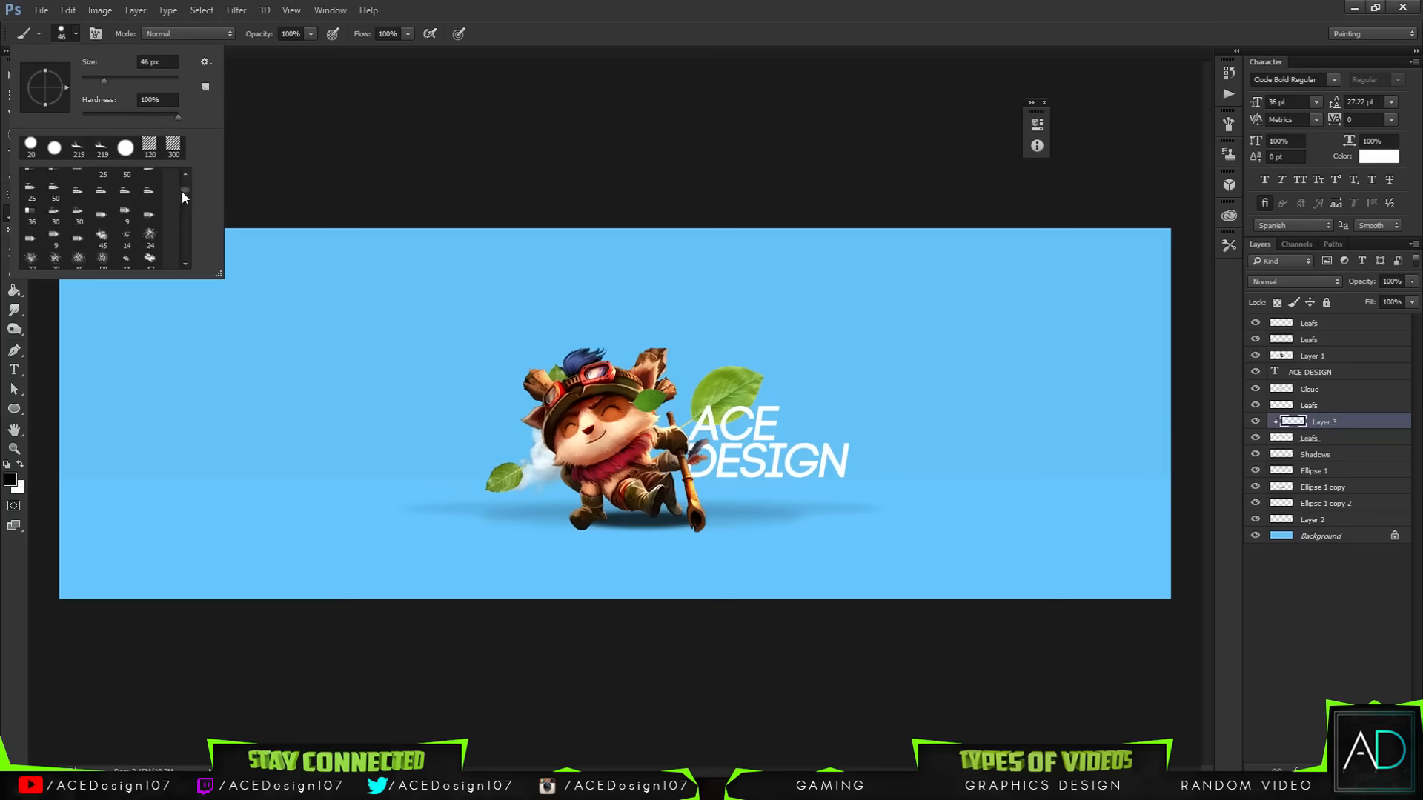
{"action": "left_click_drag", "start_coordinate": [181, 189], "coordinate": [180, 228]}
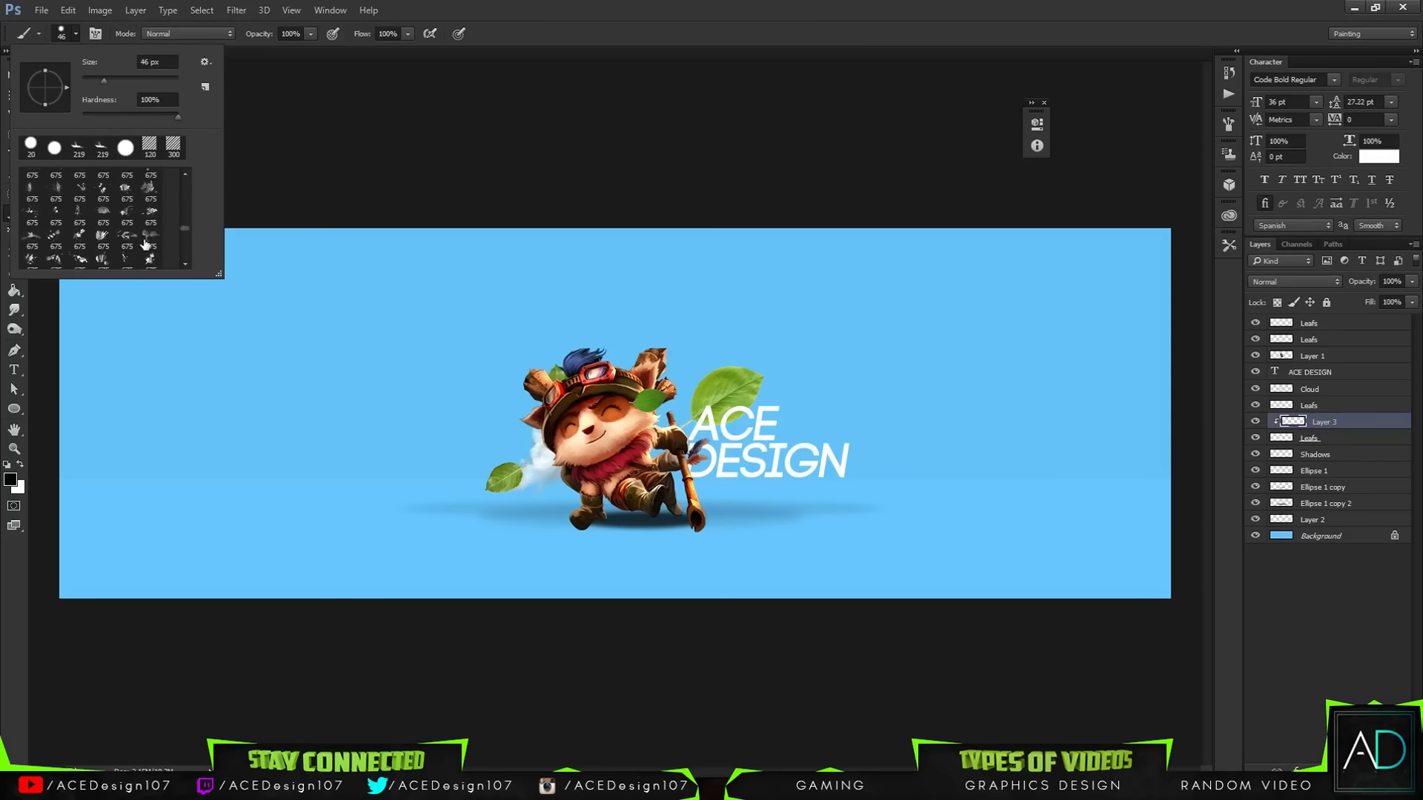
{"action": "left_click", "coordinate": [151, 238]}
{"action": "left_click", "coordinate": [667, 356]}
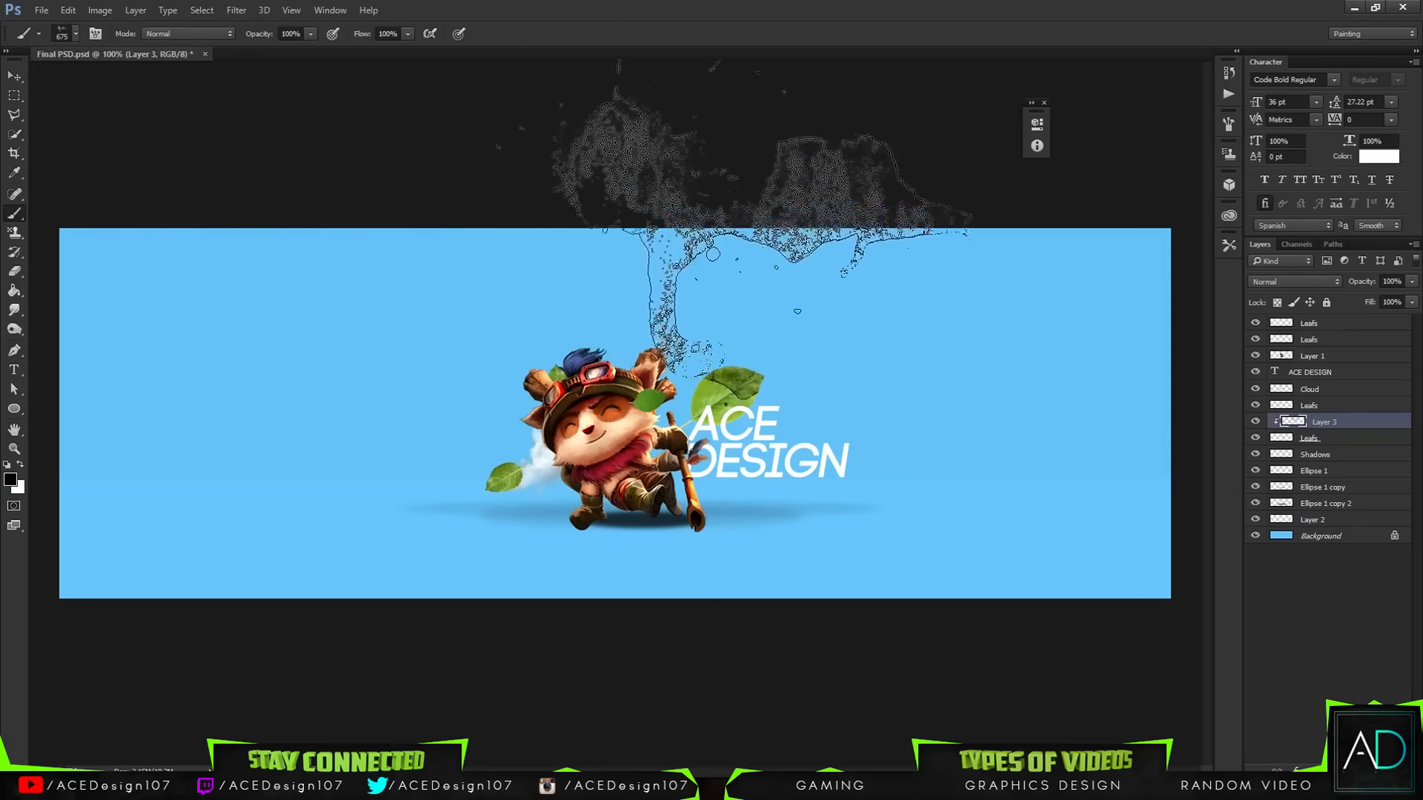
Choose the jagged 2490 px brush tip and reduce its size to 359 px.
{"action": "left_click", "coordinate": [77, 37]}
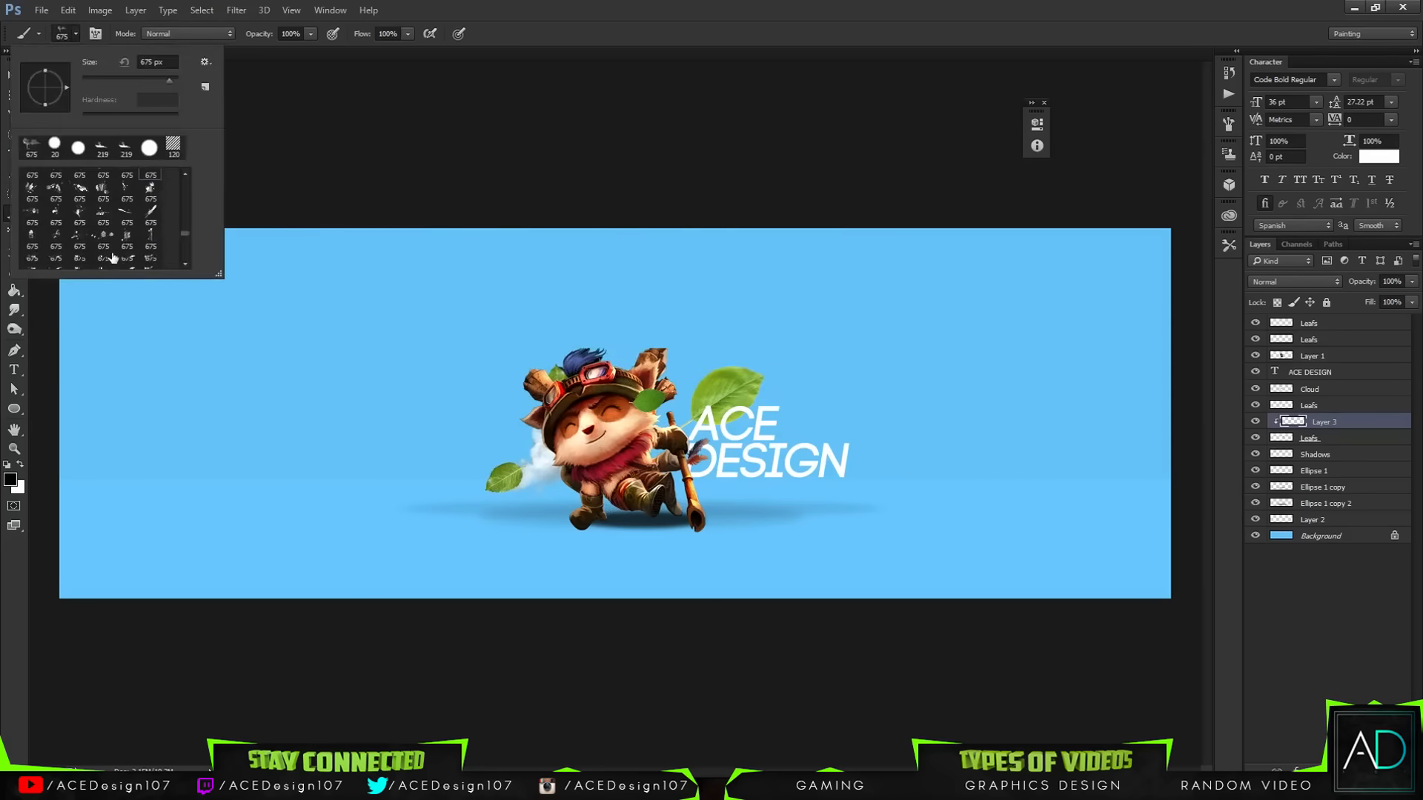
{"action": "scroll", "coordinate": [88, 220], "scroll_direction": "down", "scroll_amount": 3}
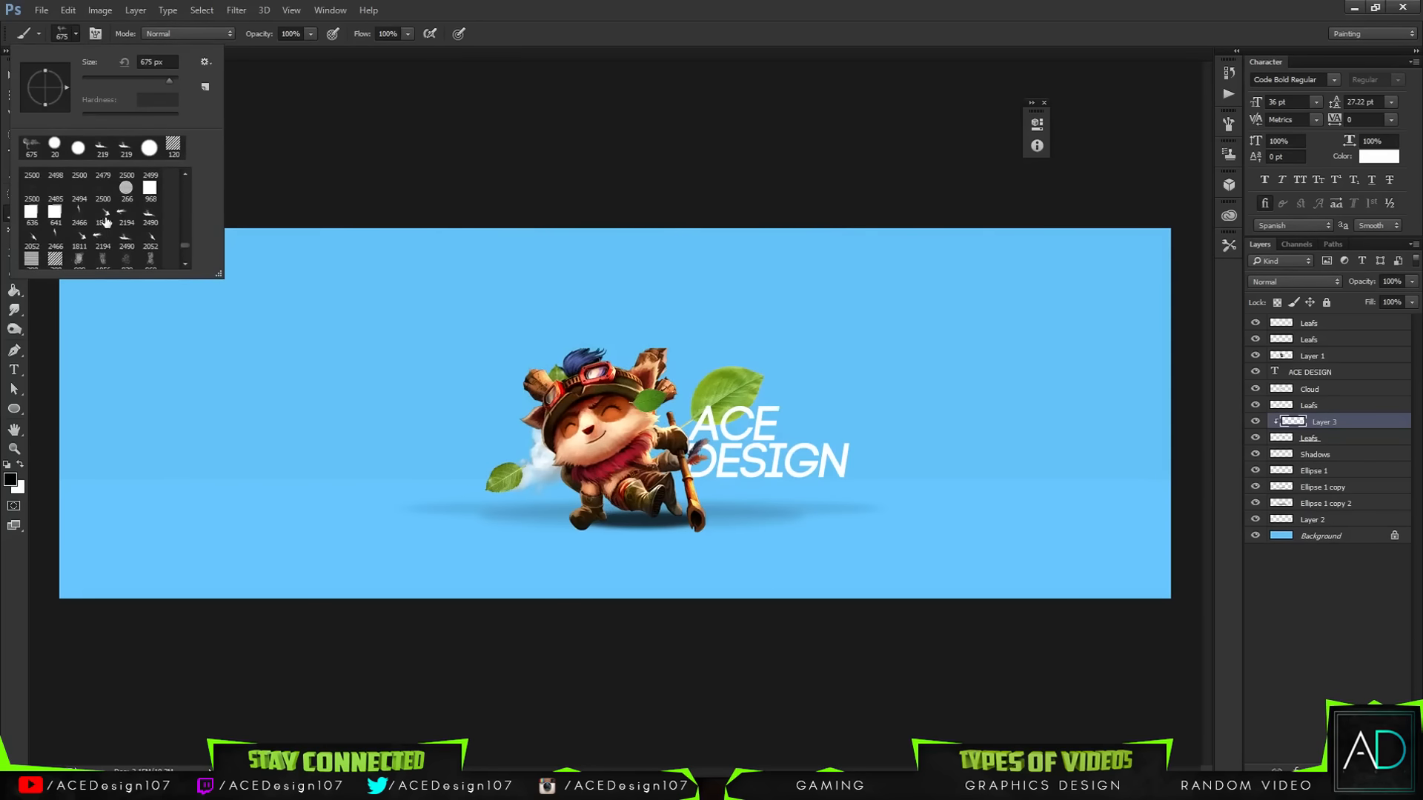
{"action": "left_click", "coordinate": [125, 238]}
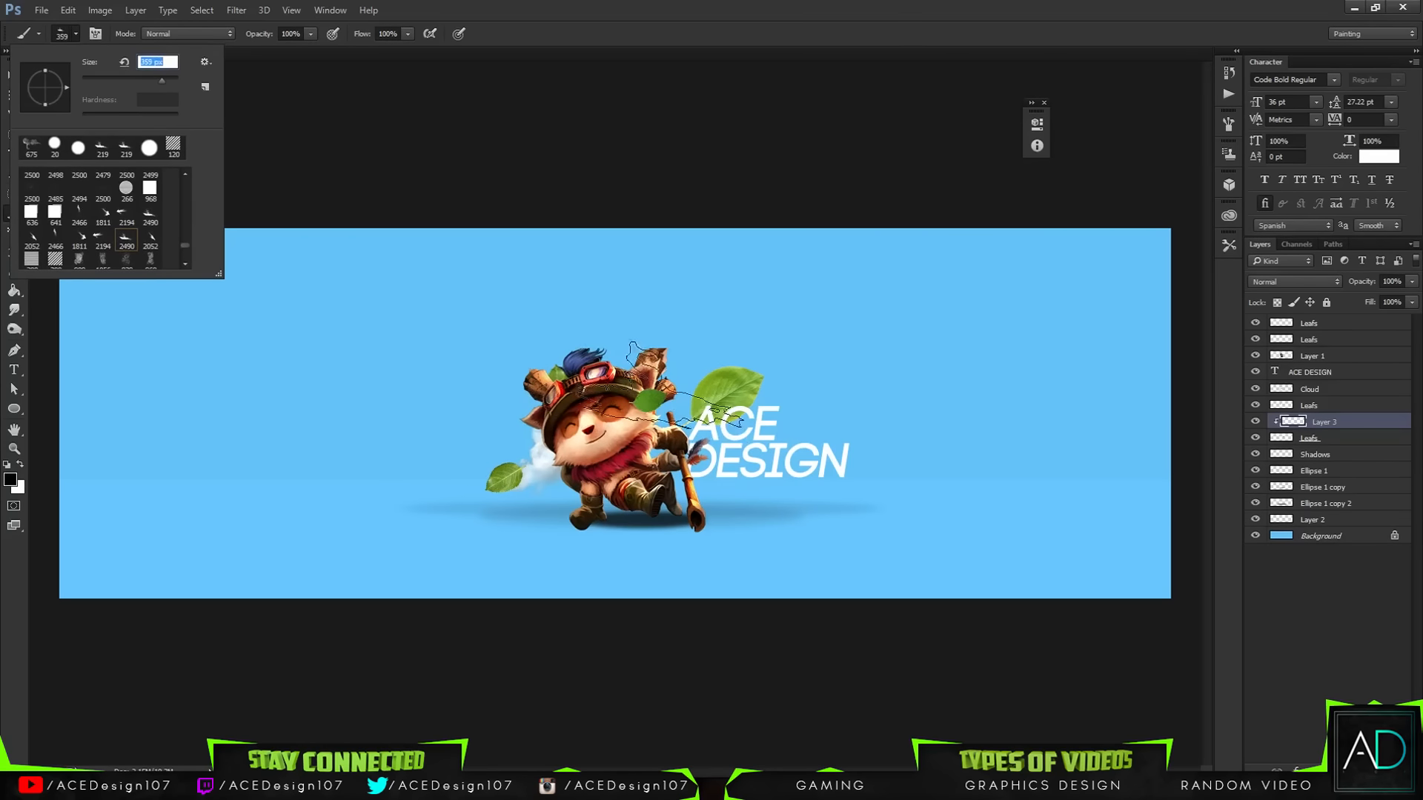
Stamp black brush shading over the large leaf, redoing the dab until it is well placed, and set the clipped layer's blend mode to Overlay.
{"action": "left_click", "coordinate": [696, 343]}
{"action": "left_click", "coordinate": [750, 357]}
{"action": "key", "text": "ctrl+z"}
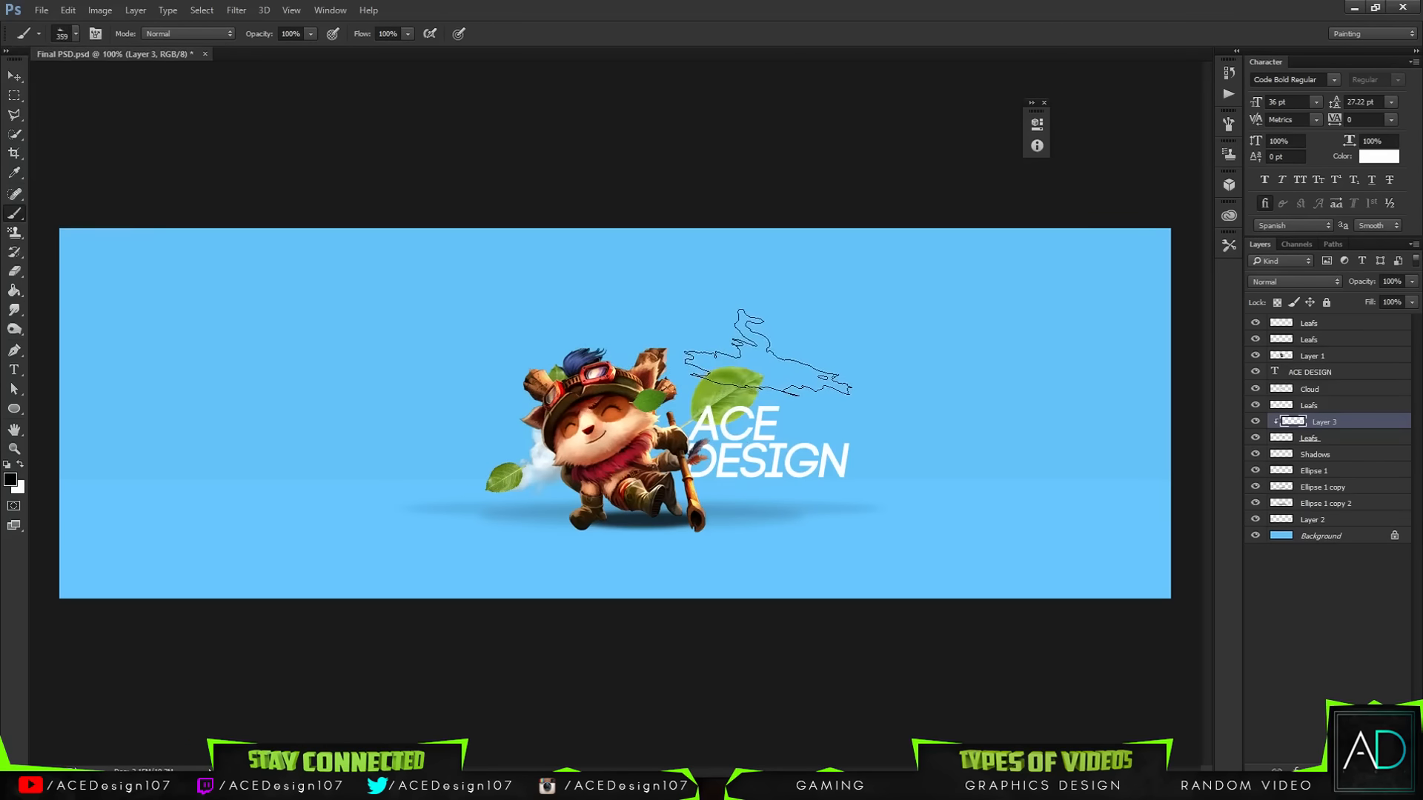
{"action": "left_click", "coordinate": [768, 352]}
{"action": "key", "text": "ctrl+z"}
{"action": "left_click", "coordinate": [777, 337]}
{"action": "key", "text": "ctrl+z"}
{"action": "left_click", "coordinate": [776, 344]}
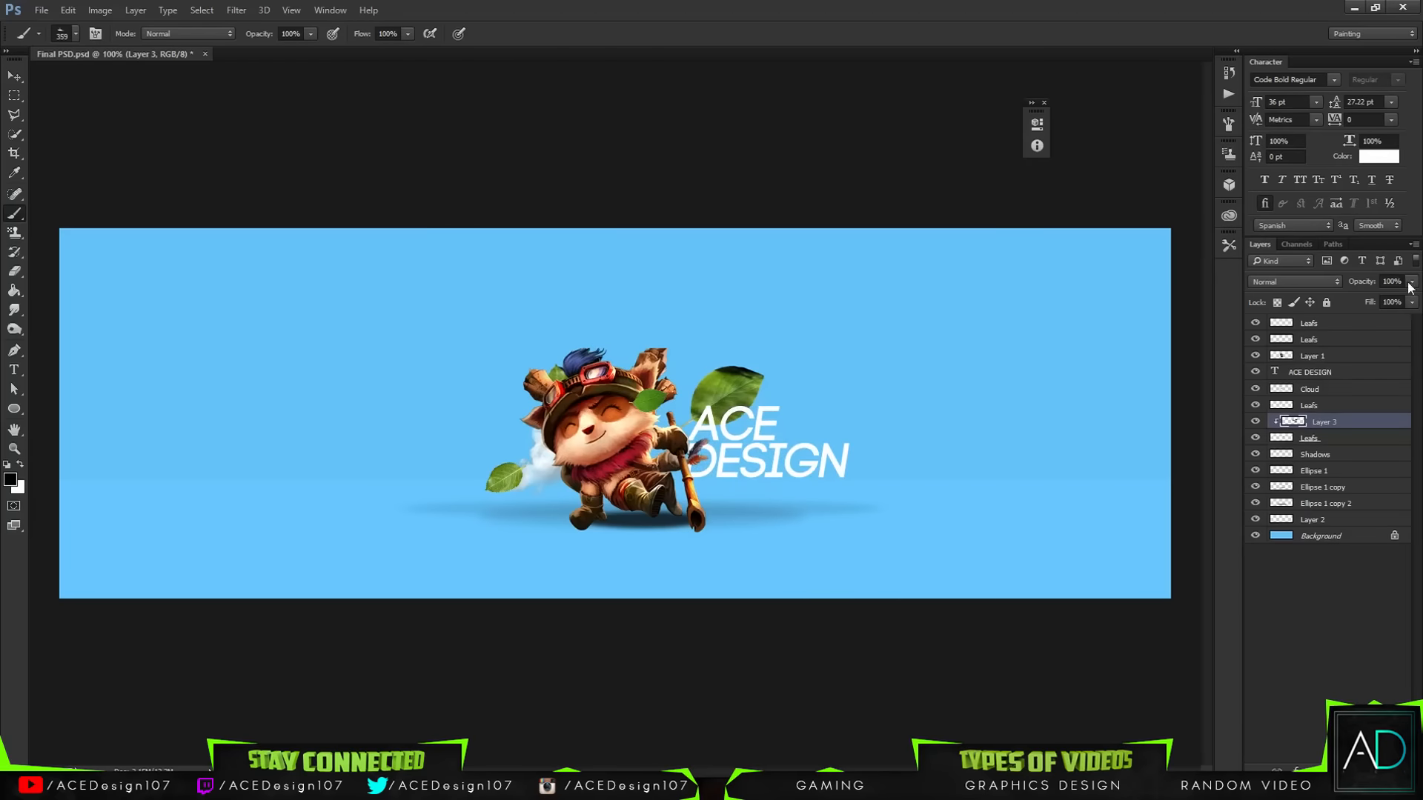
{"action": "left_click", "coordinate": [1295, 282]}
{"action": "left_click", "coordinate": [1282, 420]}
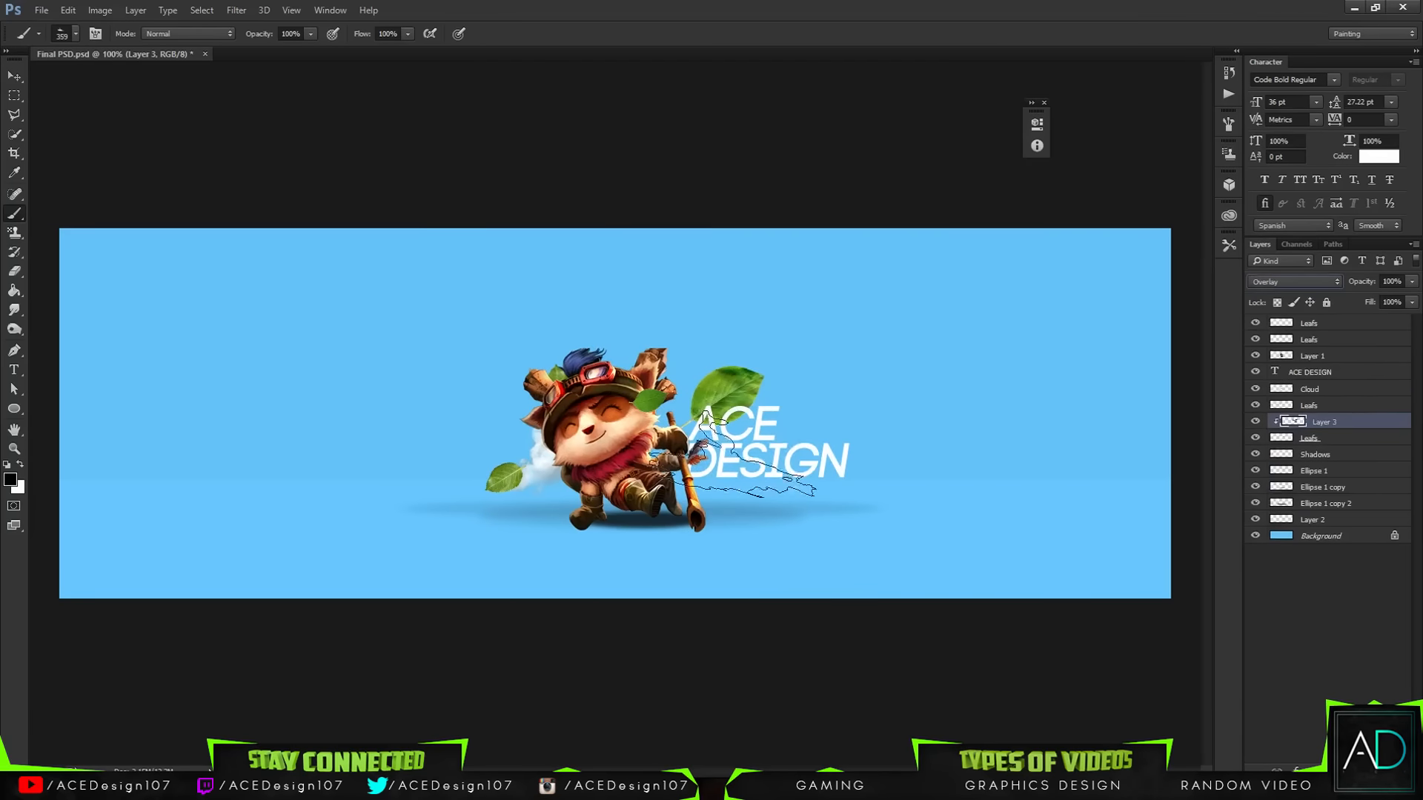
Lower the large leaf's clipped shading layer to 69% opacity and compare the leaf with and without the shading.
{"action": "left_click", "coordinate": [1412, 282]}
{"action": "left_click_drag", "start_coordinate": [1411, 298], "coordinate": [1388, 298]}
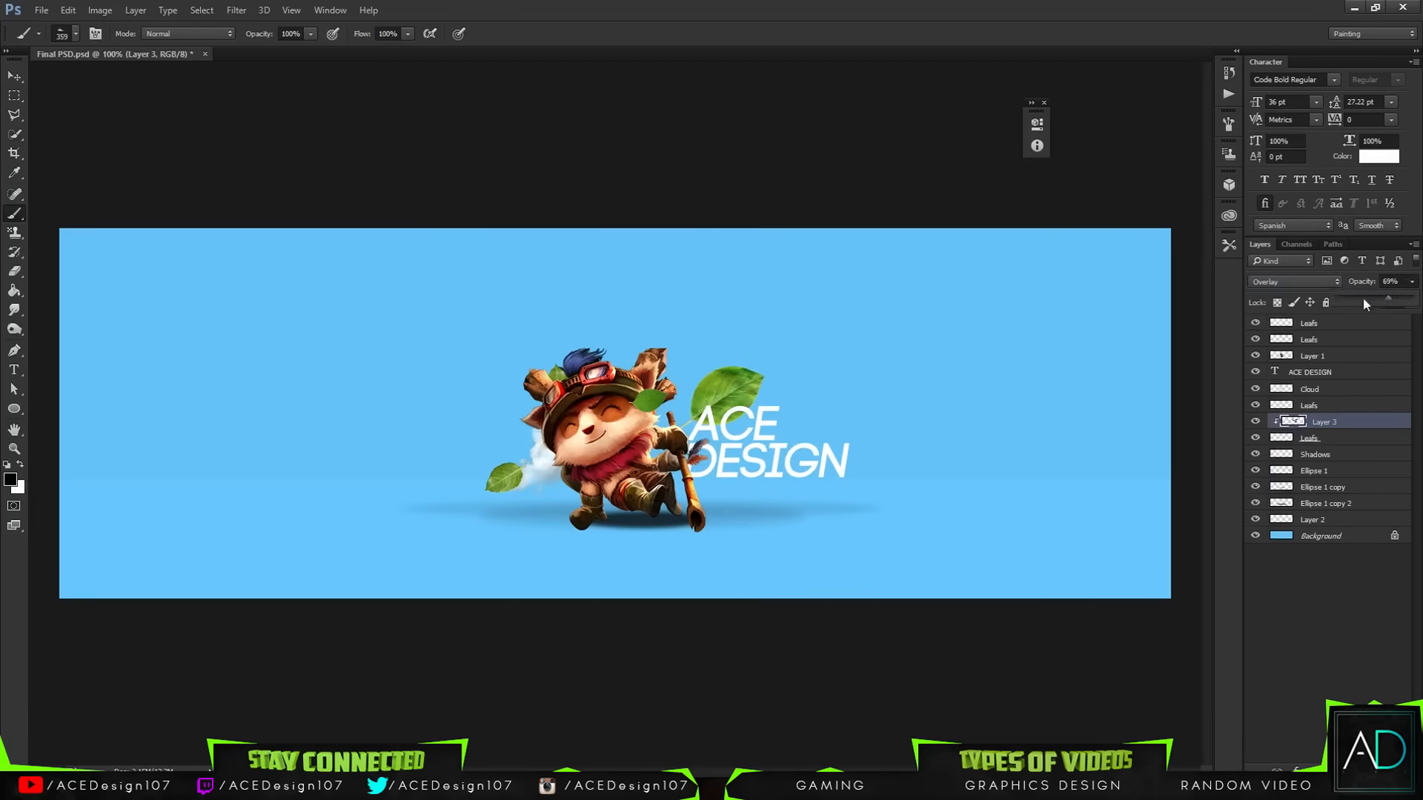
{"action": "key", "text": "e"}
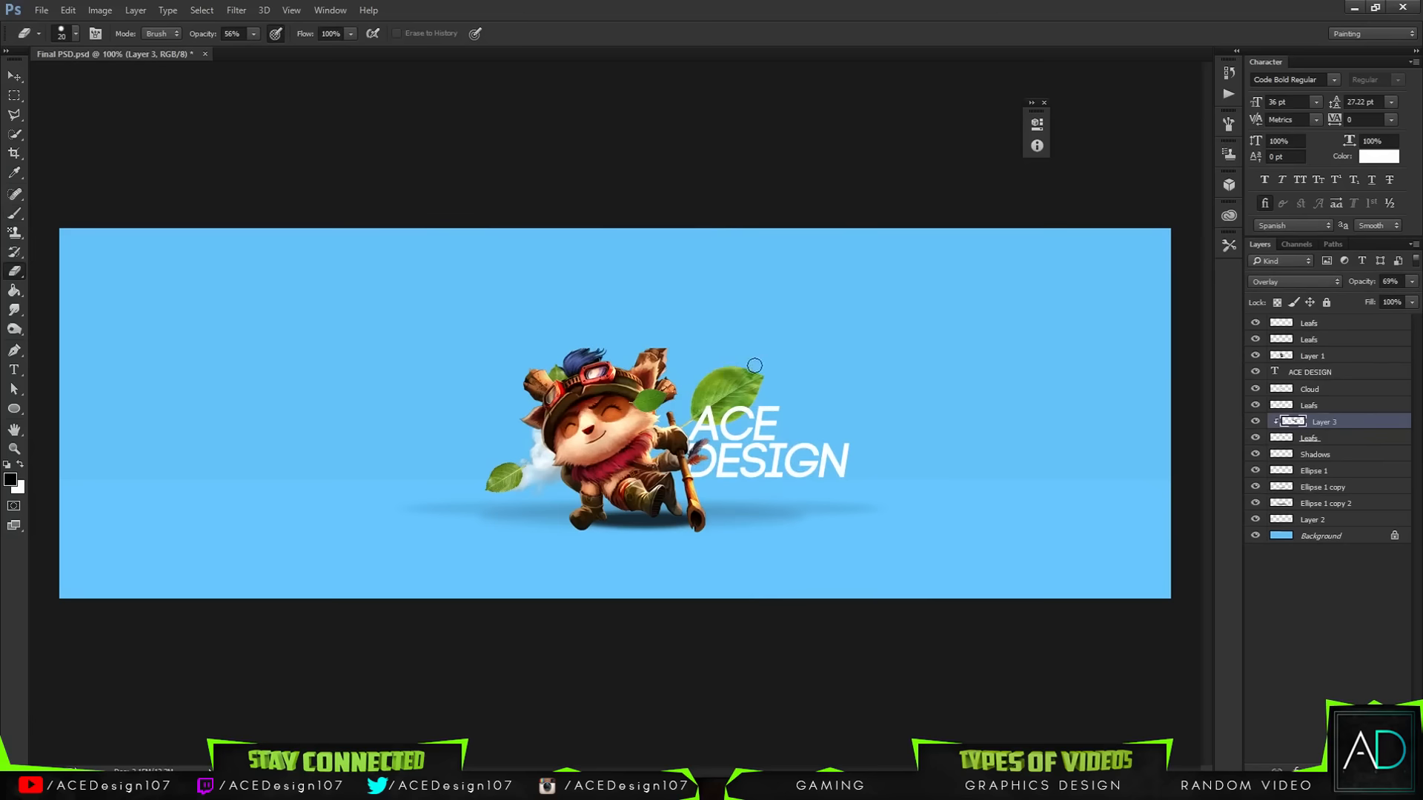
{"action": "key", "text": "v"}
{"action": "left_click", "coordinate": [1255, 422]}
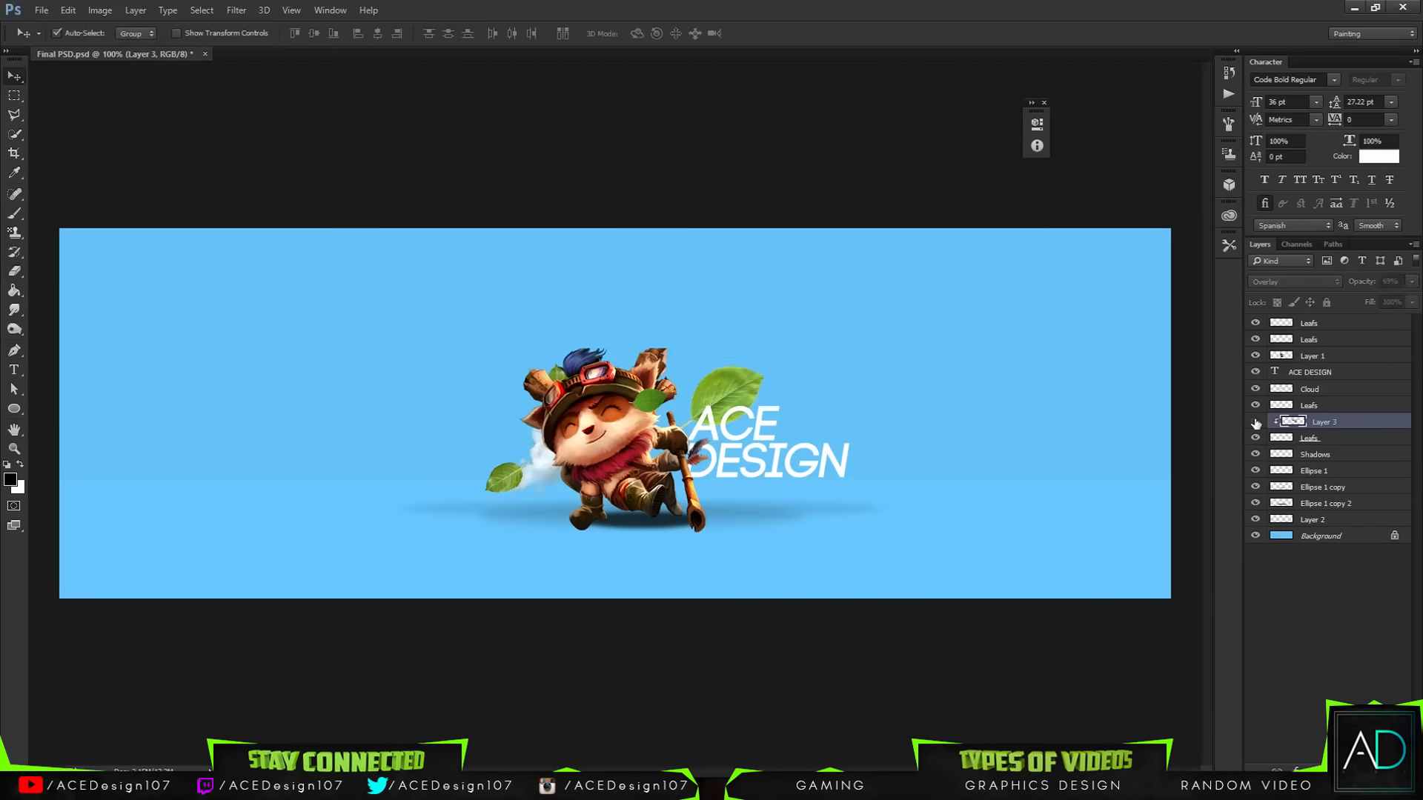
{"action": "left_click", "coordinate": [1255, 422]}
{"action": "key", "text": "b"}
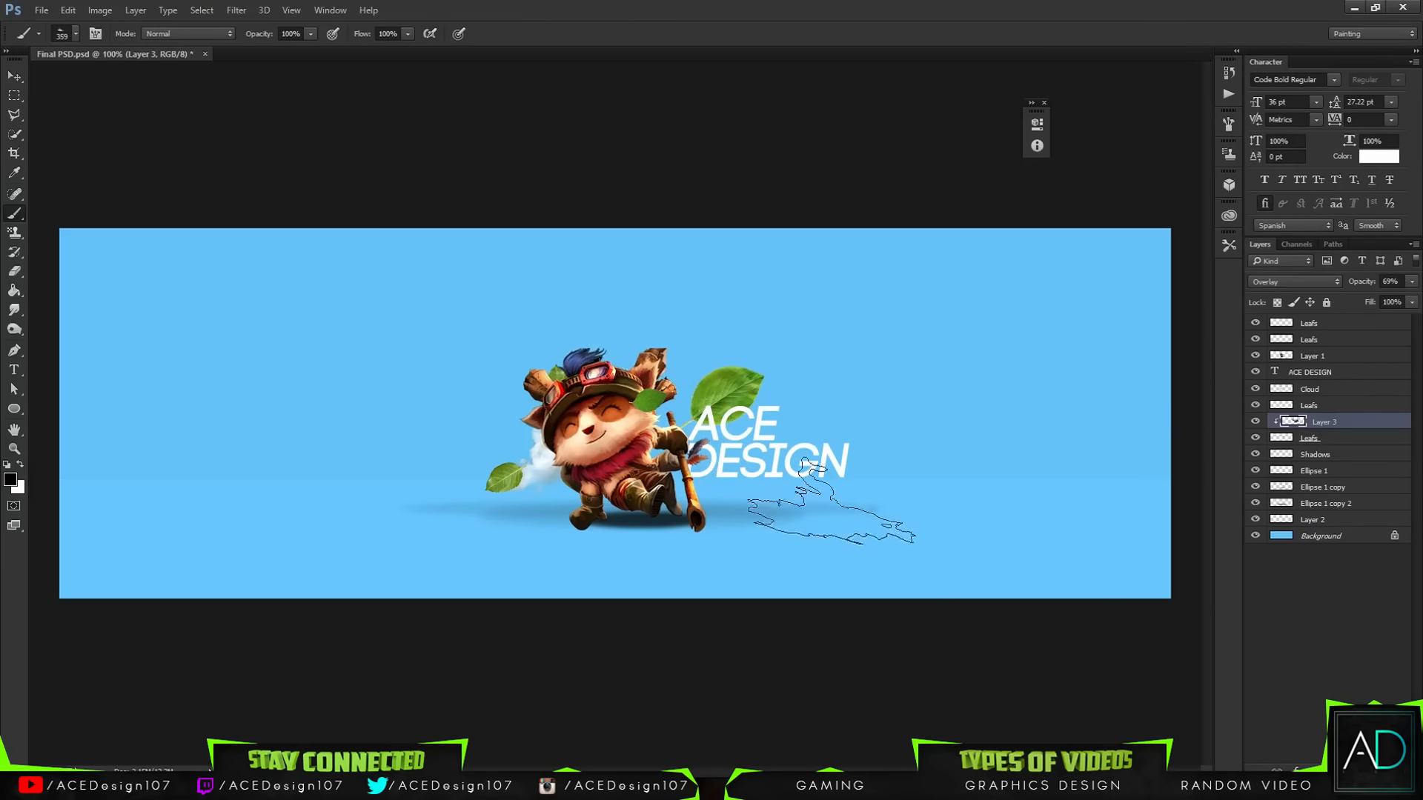
Add a new layer above the layer of the small leaf beside Teemo's cheek and clip it to that leaf.
{"action": "left_click", "coordinate": [1305, 343]}
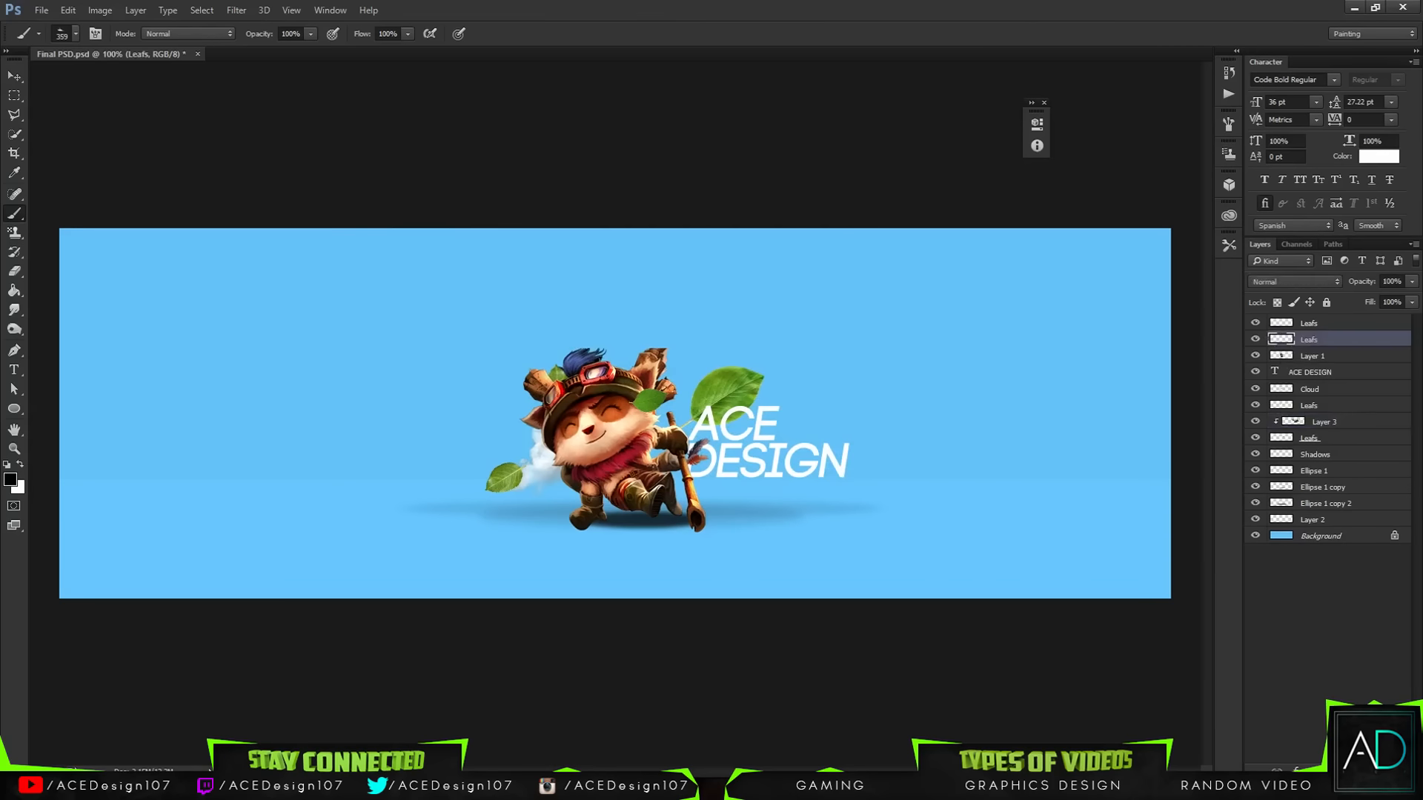
{"action": "key", "text": "ctrl+shift+alt+n"}
{"action": "right_click", "coordinate": [1333, 338]}
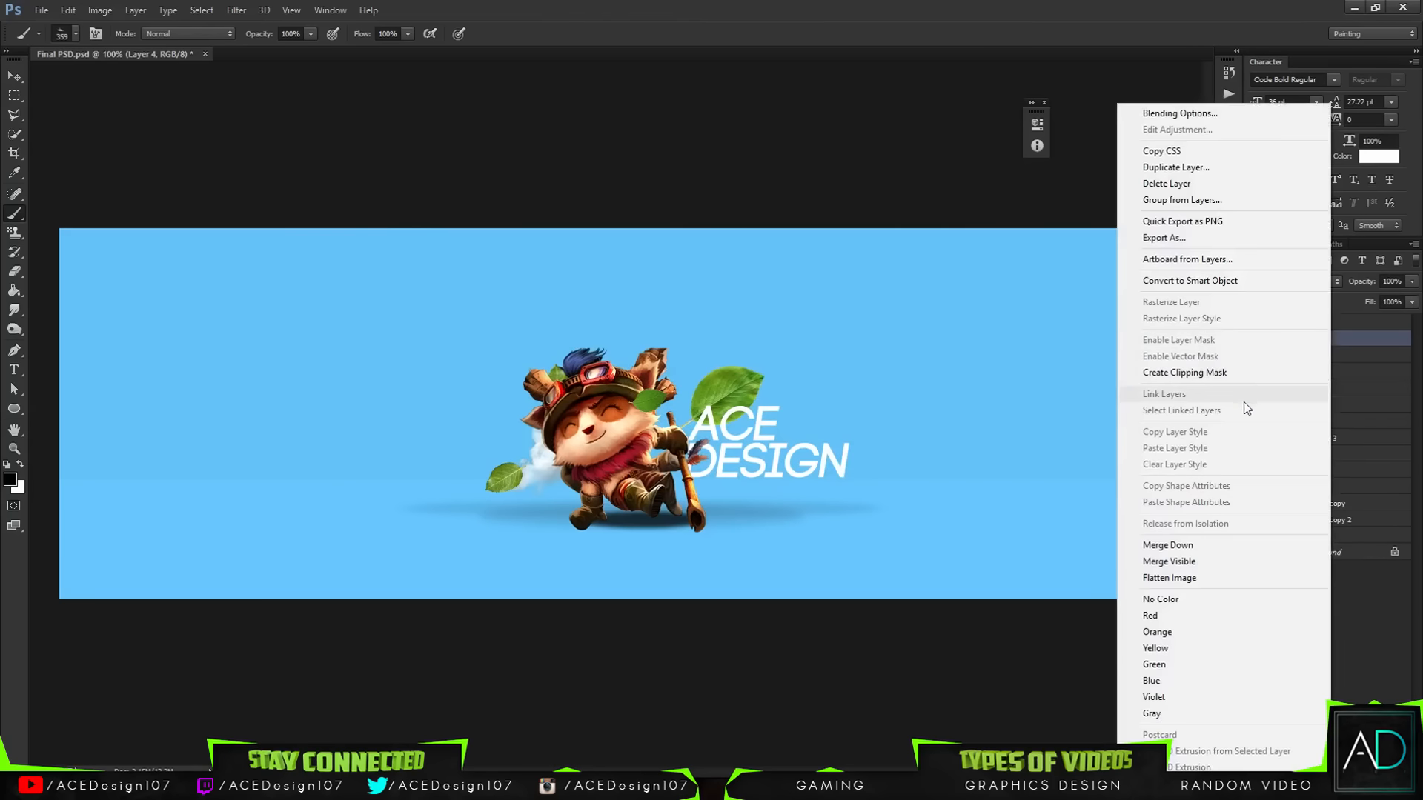
{"action": "left_click", "coordinate": [1245, 374]}
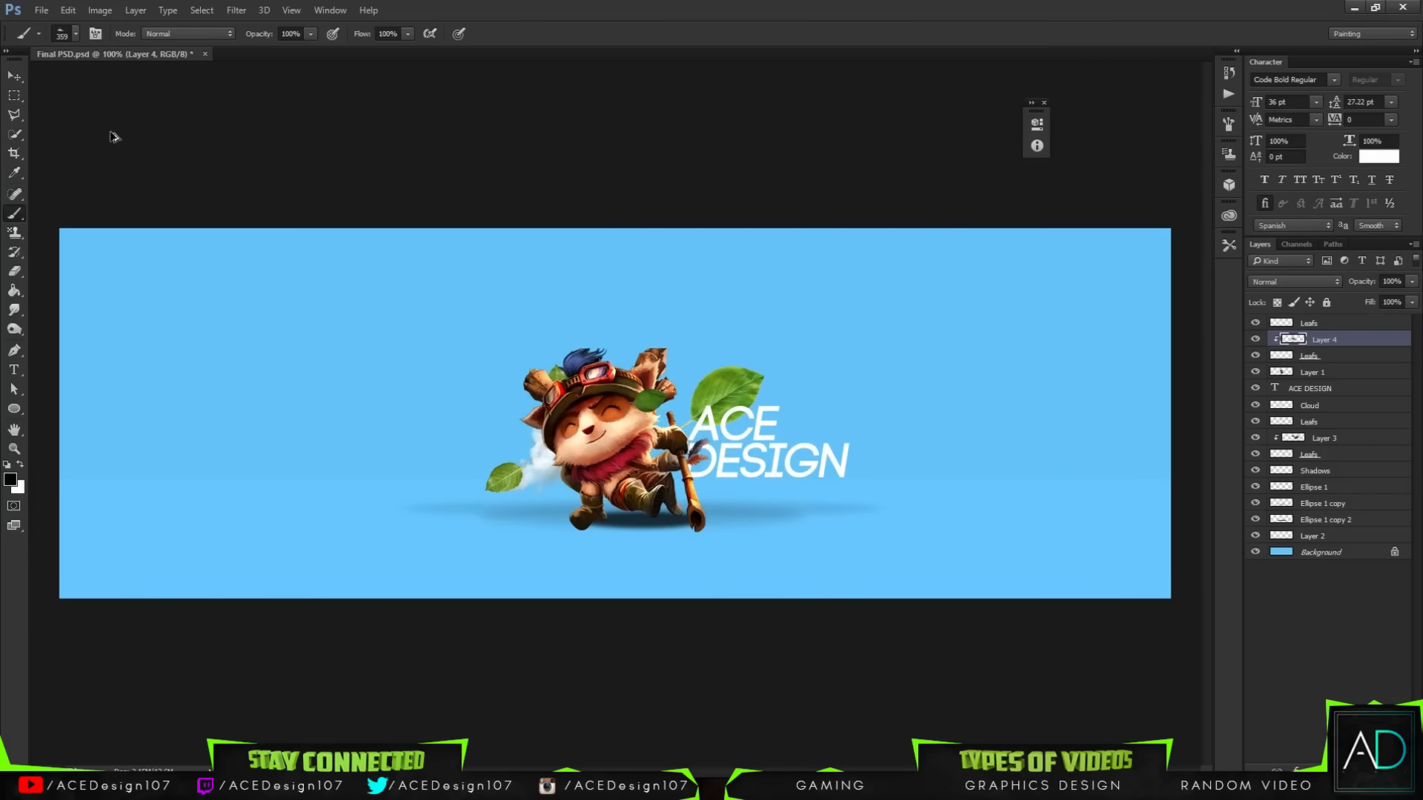
Choose a 675 px splatter brush tip, reduce it to 185 px and stamp black shading over the small leaf.
{"action": "left_click", "coordinate": [76, 33]}
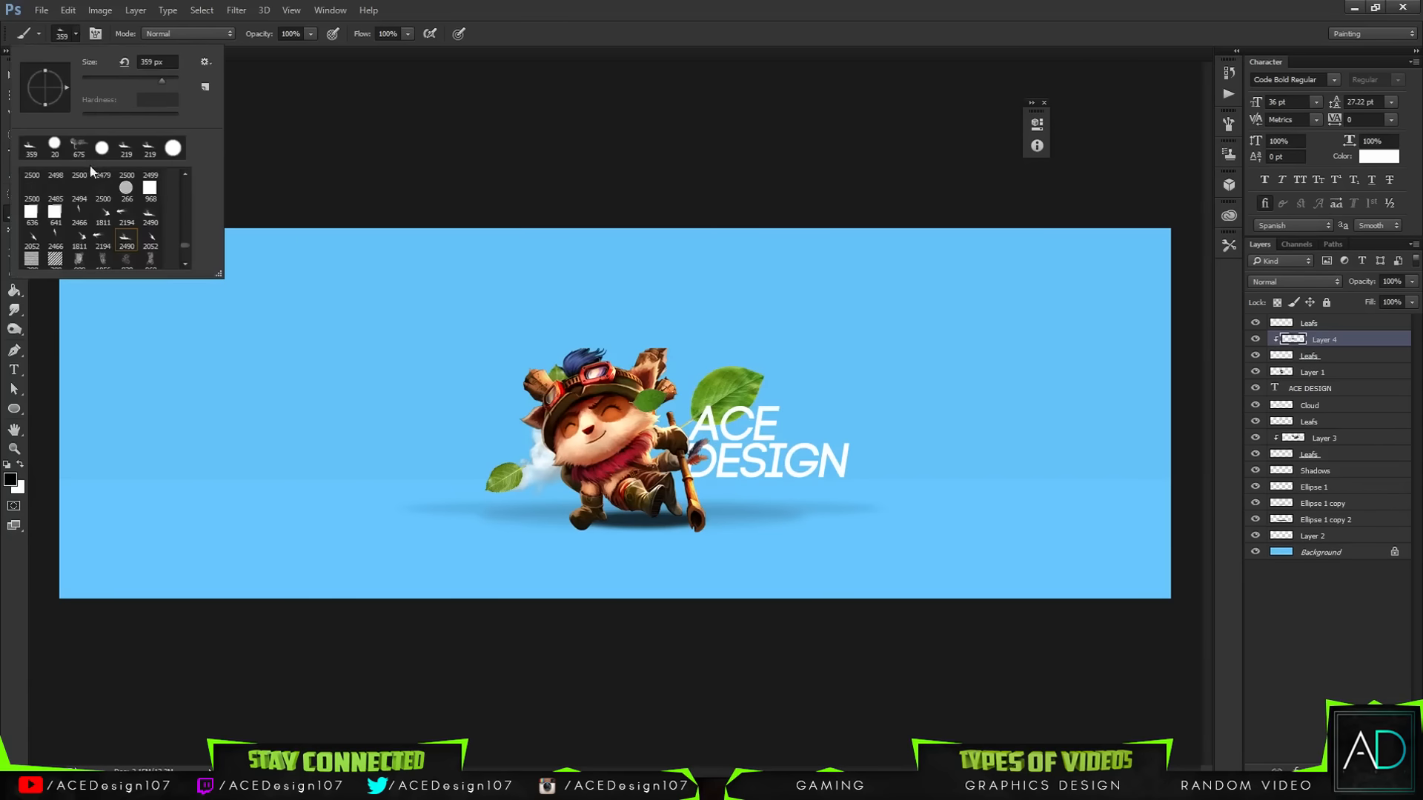
{"action": "left_click", "coordinate": [151, 191]}
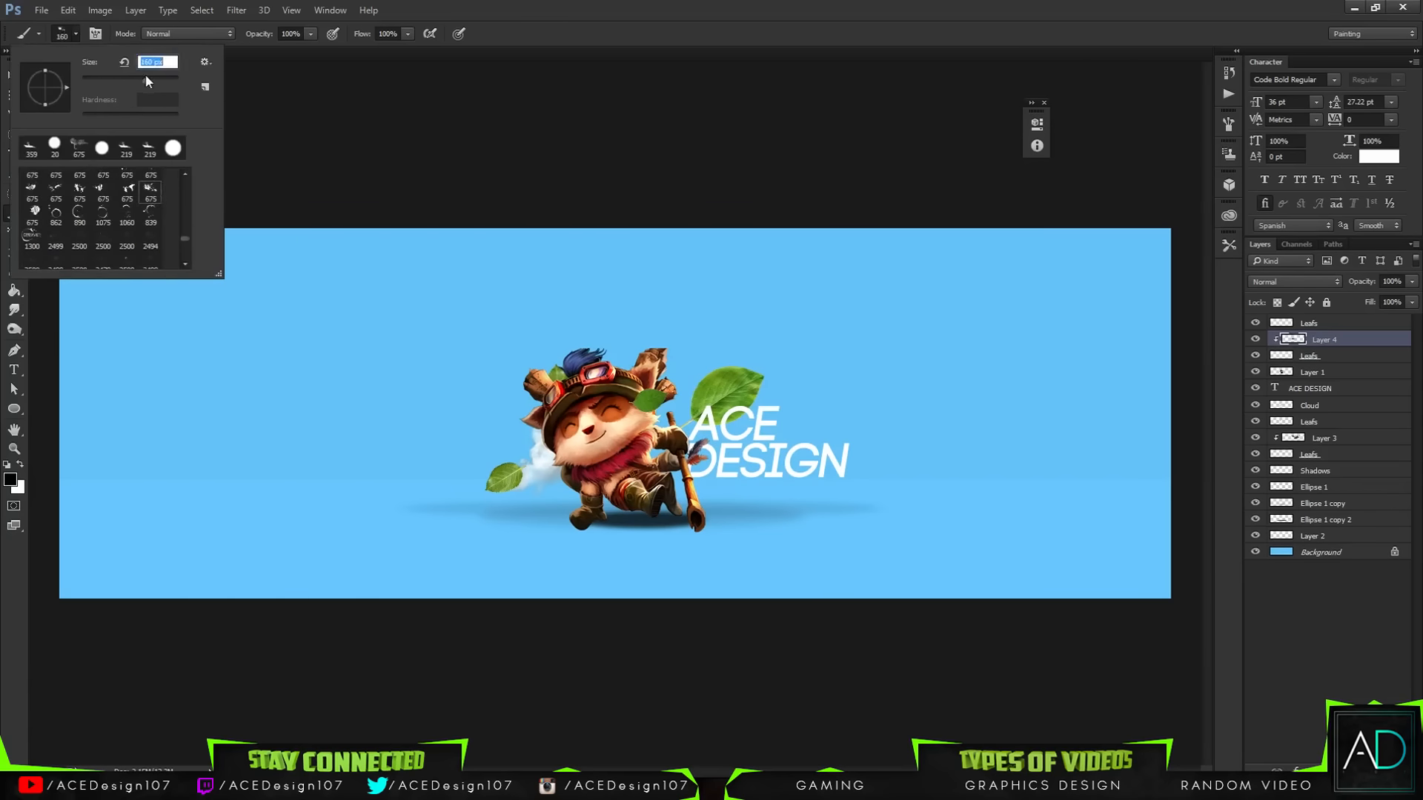
{"action": "key", "text": "Return"}
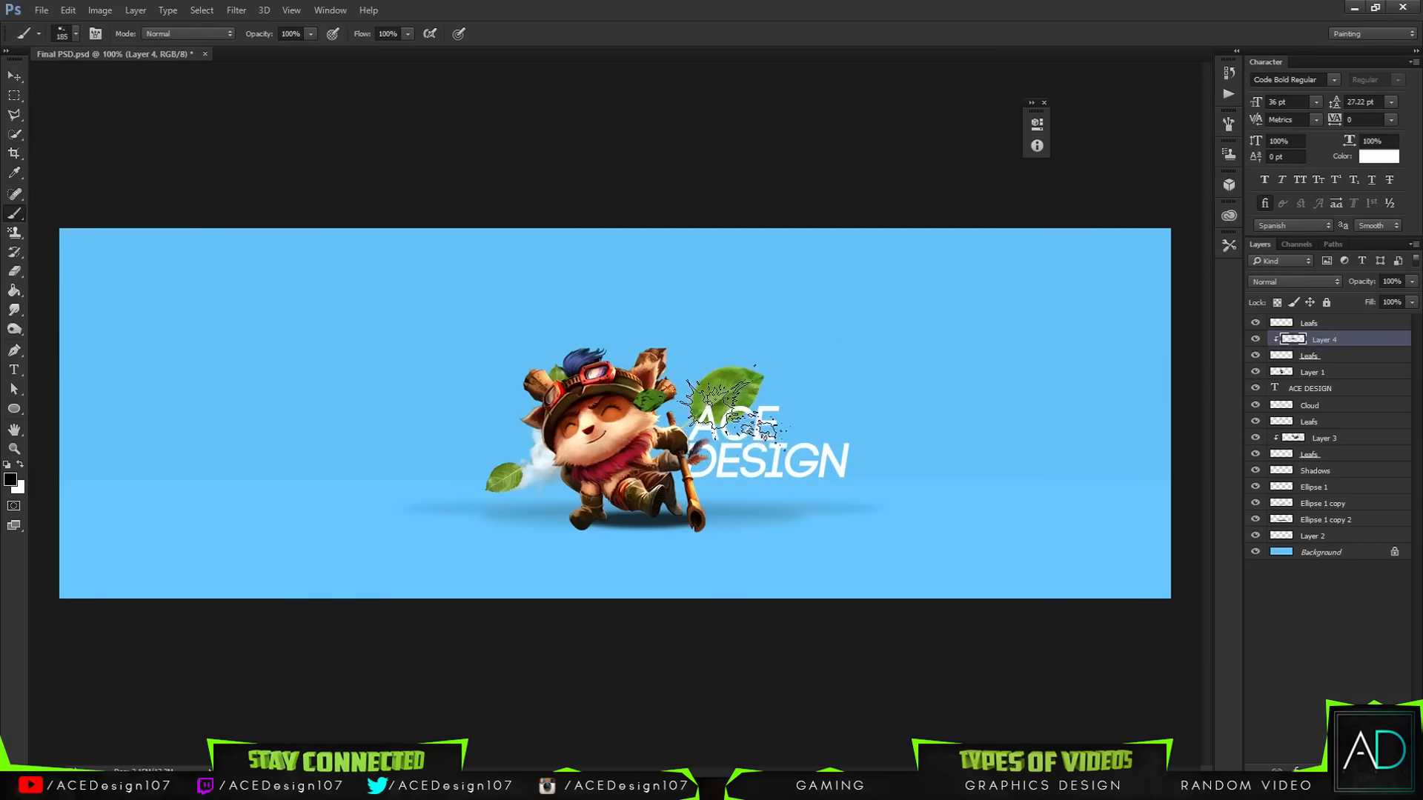
Set the small leaf's shading layer to Overlay blend mode and lower its opacity to 37%.
{"action": "left_click", "coordinate": [1307, 283]}
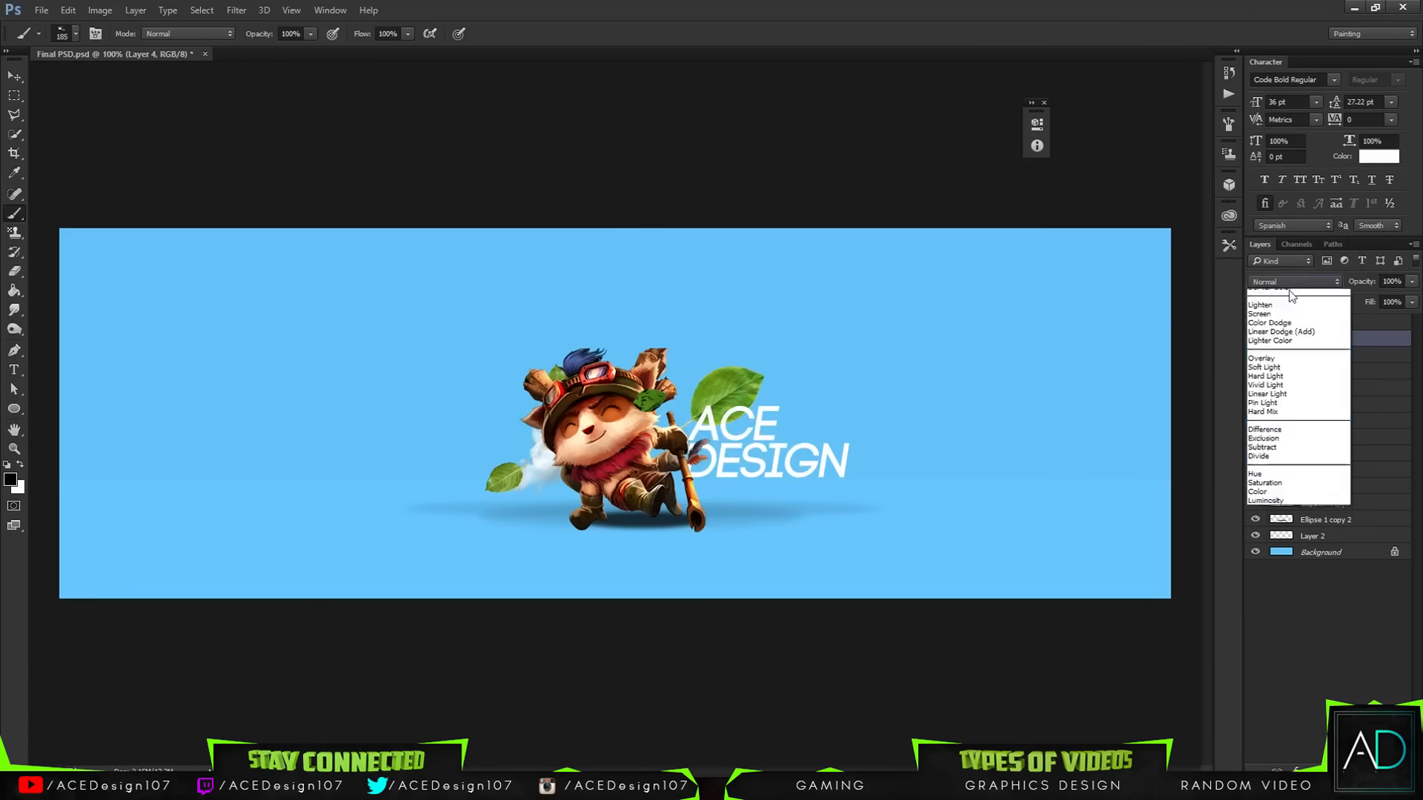
{"action": "left_click", "coordinate": [1264, 427]}
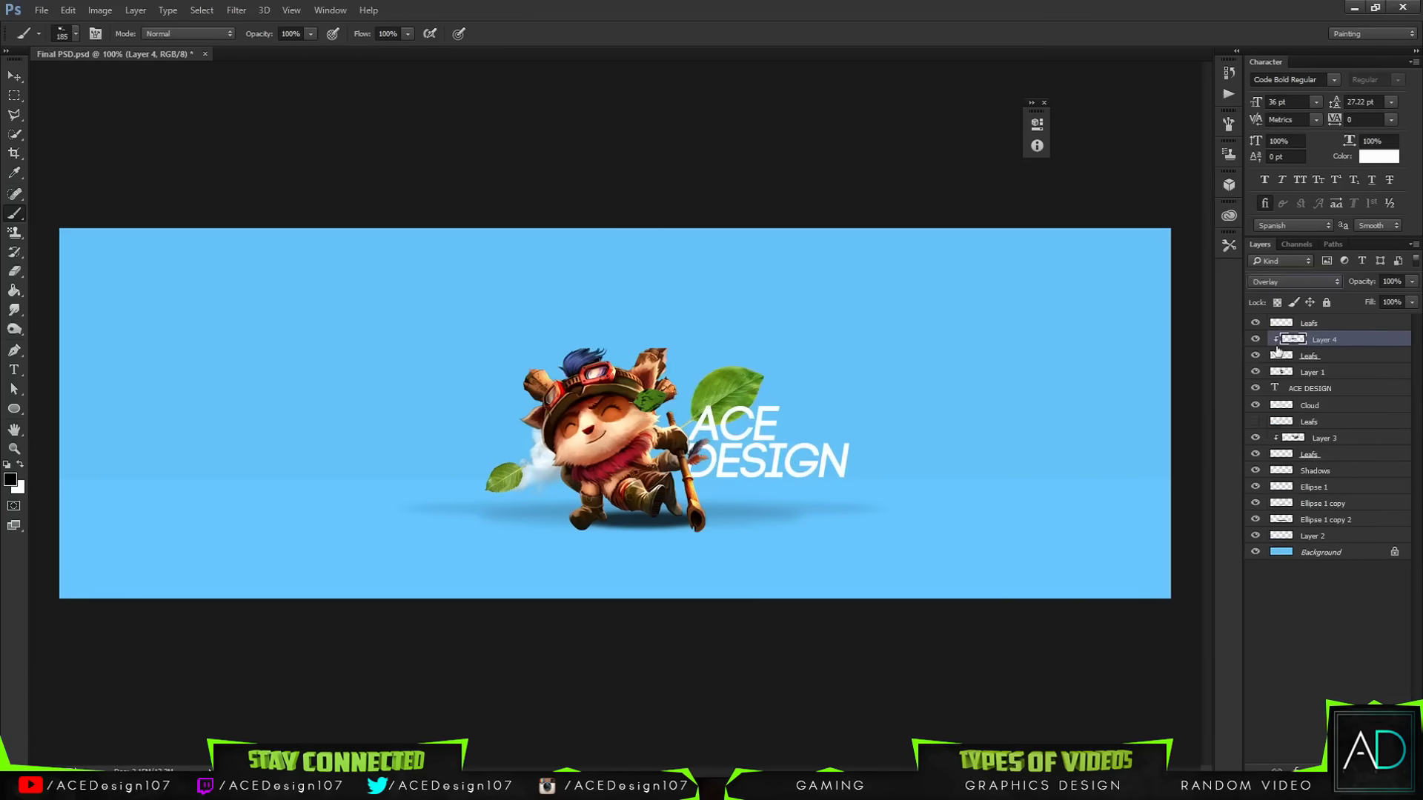
{"action": "left_click", "coordinate": [1252, 421]}
{"action": "left_click", "coordinate": [1276, 302]}
{"action": "left_click", "coordinate": [1277, 302]}
{"action": "left_click", "coordinate": [1293, 282]}
{"action": "left_click", "coordinate": [1286, 286]}
{"action": "left_click", "coordinate": [1411, 282]}
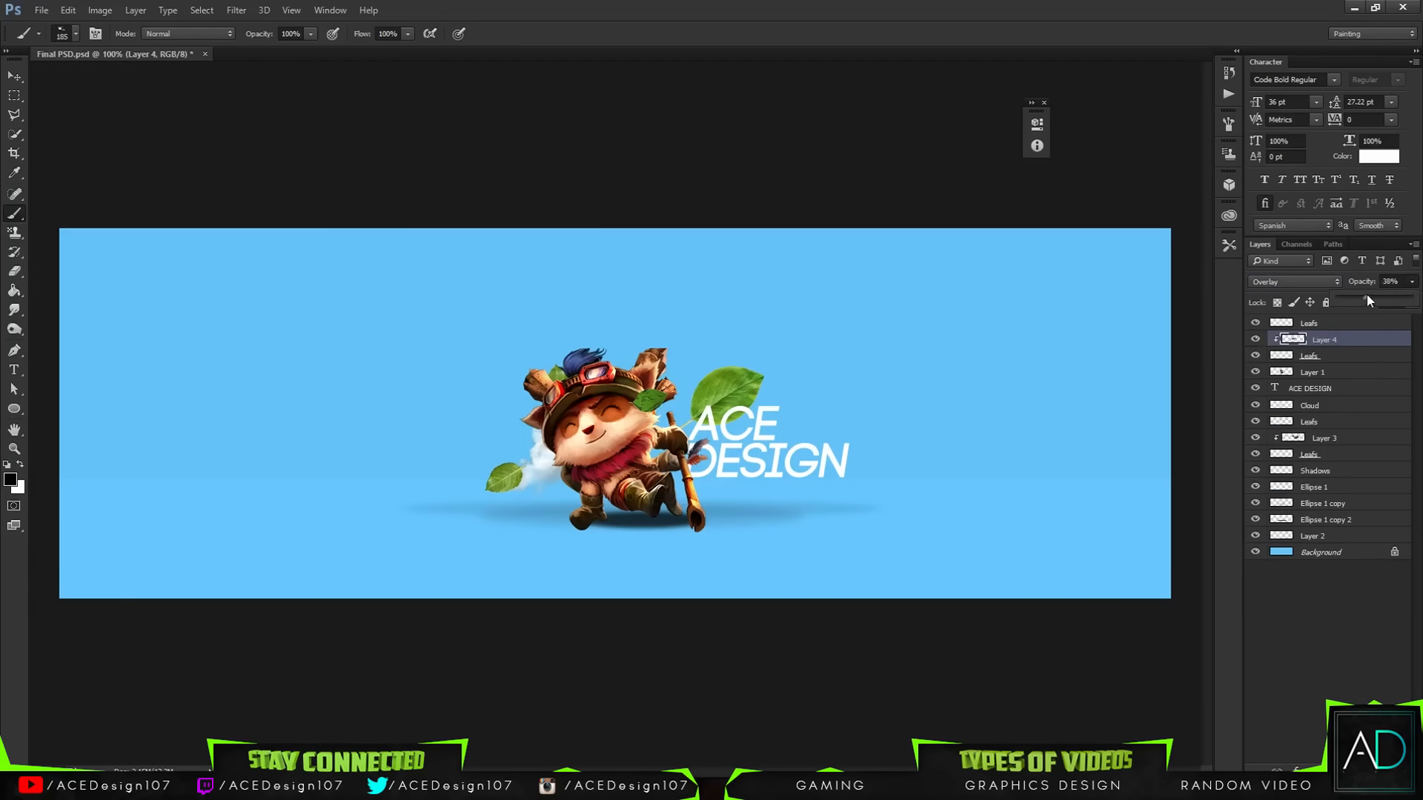
{"action": "left_click", "coordinate": [1410, 283]}
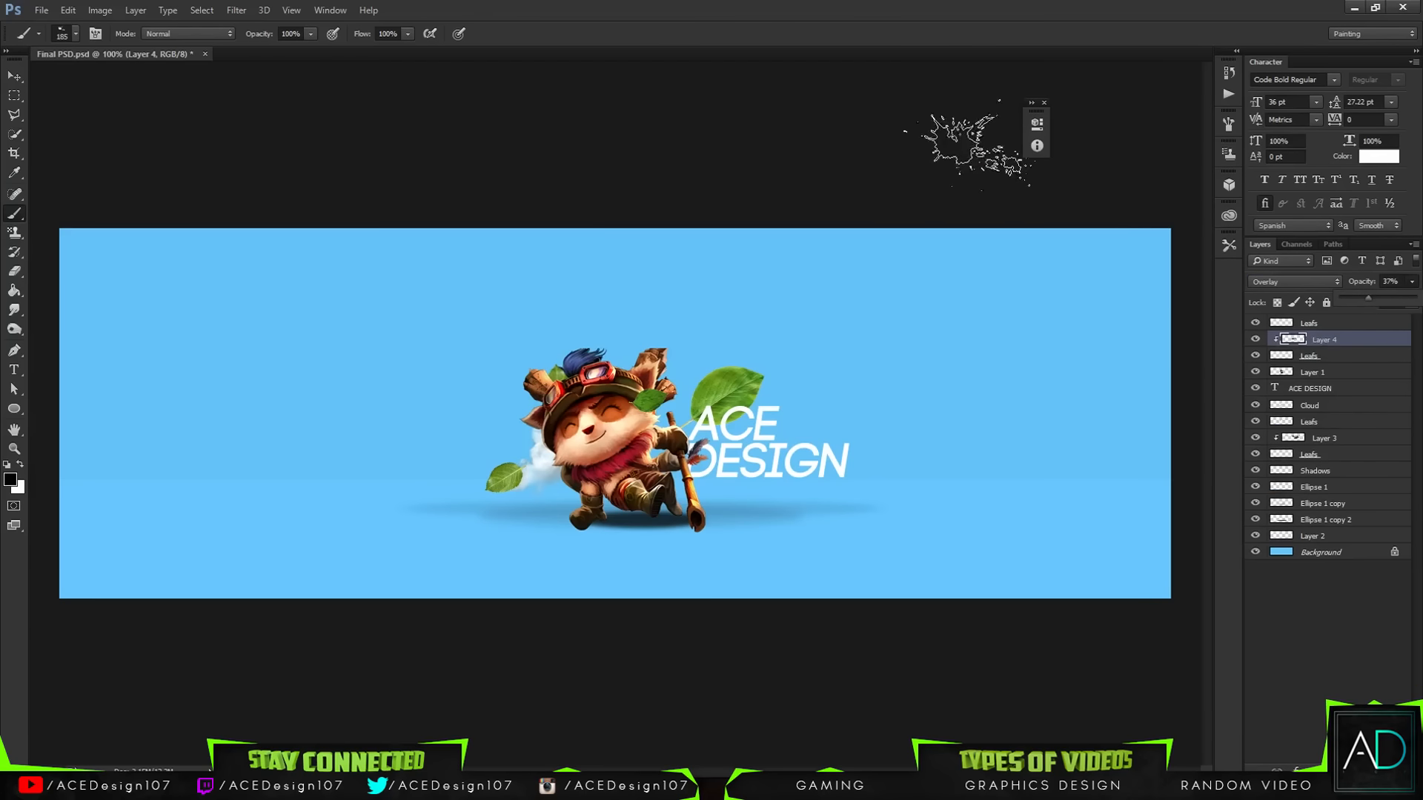
Compare the small leaf with and without its shading, and merge the shading layer with the leaf's layer.
{"action": "key", "text": "v"}
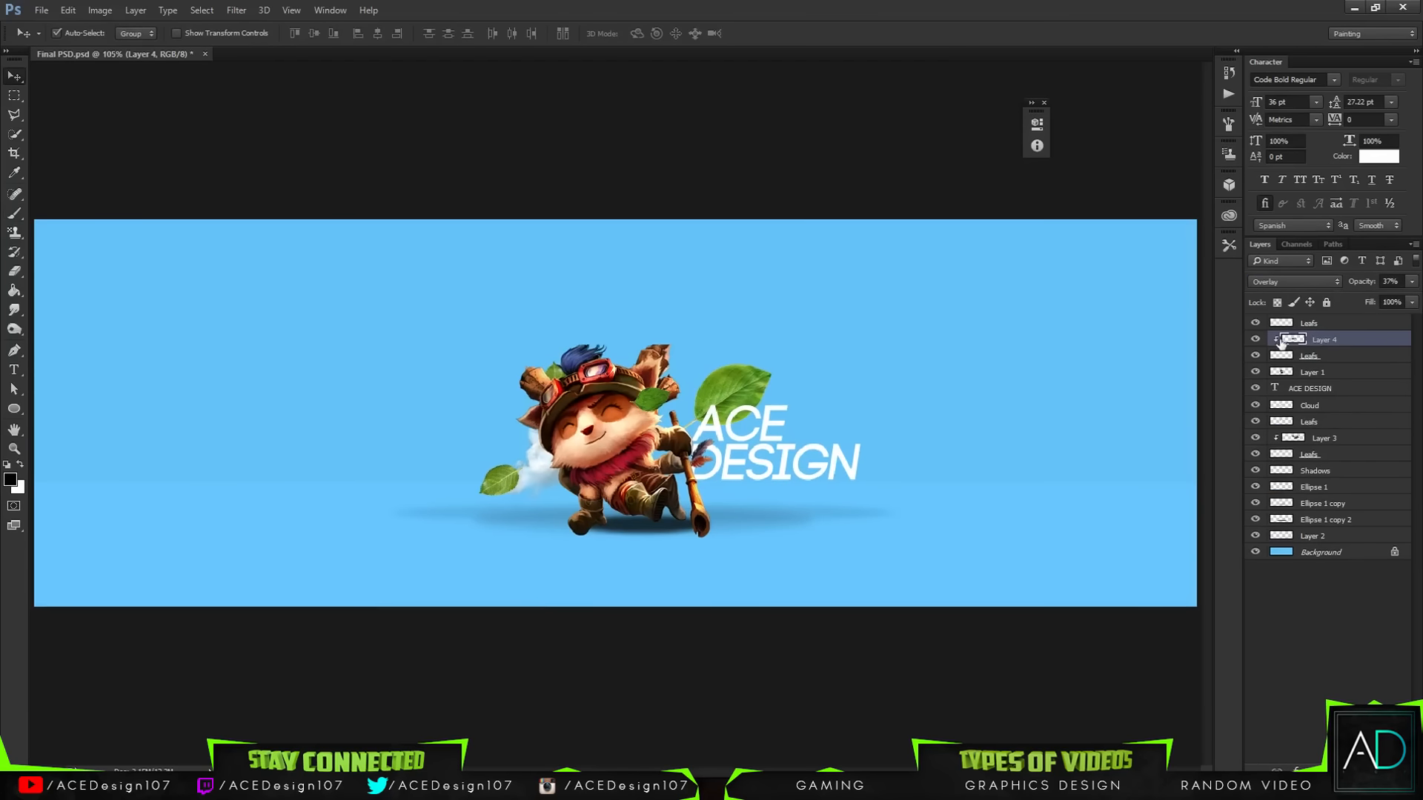
{"action": "left_click", "coordinate": [1255, 340]}
{"action": "left_click", "coordinate": [1255, 339]}
{"action": "right_click", "coordinate": [1387, 345]}
{"action": "key", "text": "Escape"}
{"action": "right_click", "coordinate": [1408, 345]}
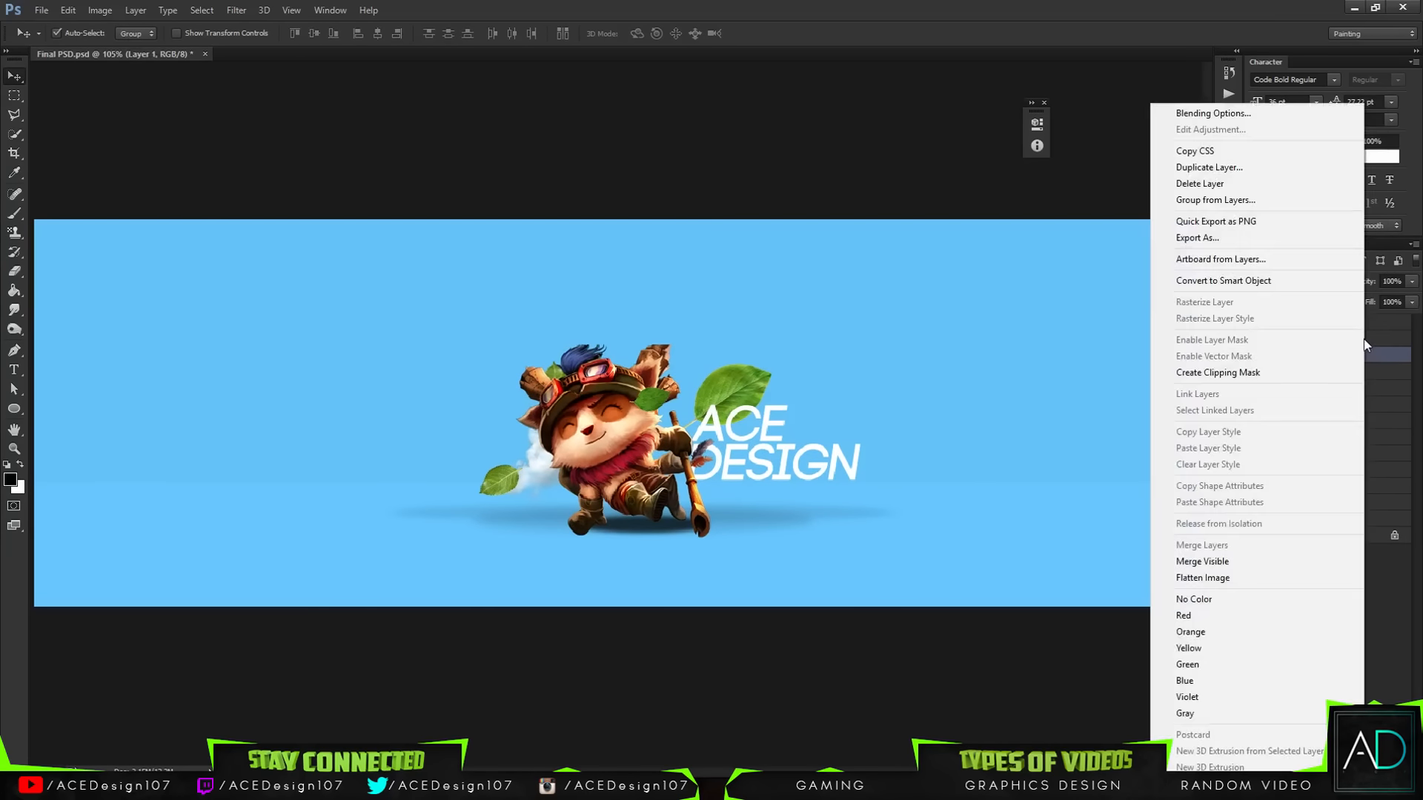
{"action": "key", "text": "Escape"}
{"action": "right_click", "coordinate": [1409, 347]}
{"action": "key", "text": "Escape"}
Rename the merged small leaf layer as Leaf and the Teemo layer as Satan.
{"action": "double_click", "coordinate": [1326, 340]}
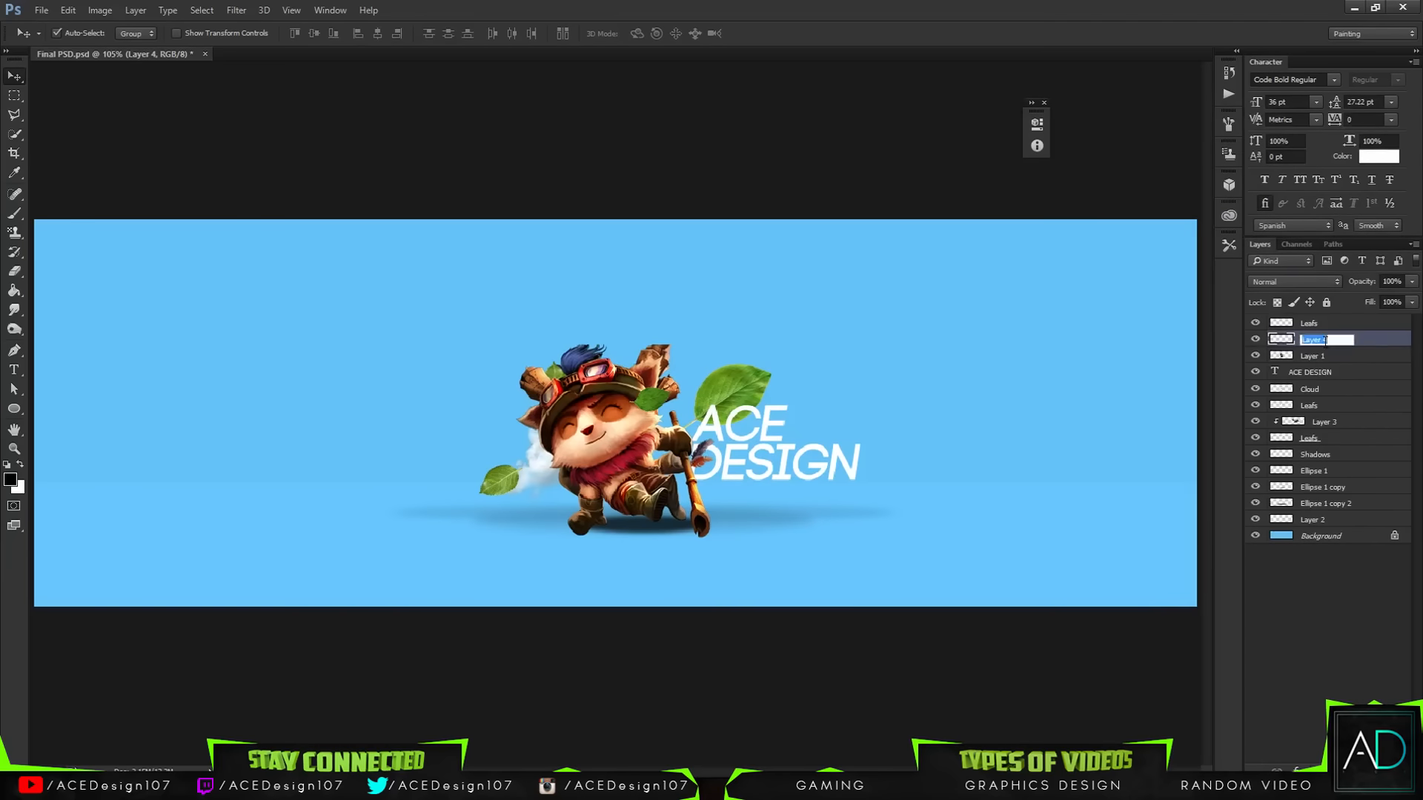
{"action": "type", "text": "Leaf"}
{"action": "key", "text": "Return"}
{"action": "double_click", "coordinate": [1317, 357]}
{"action": "type", "text": "S"}
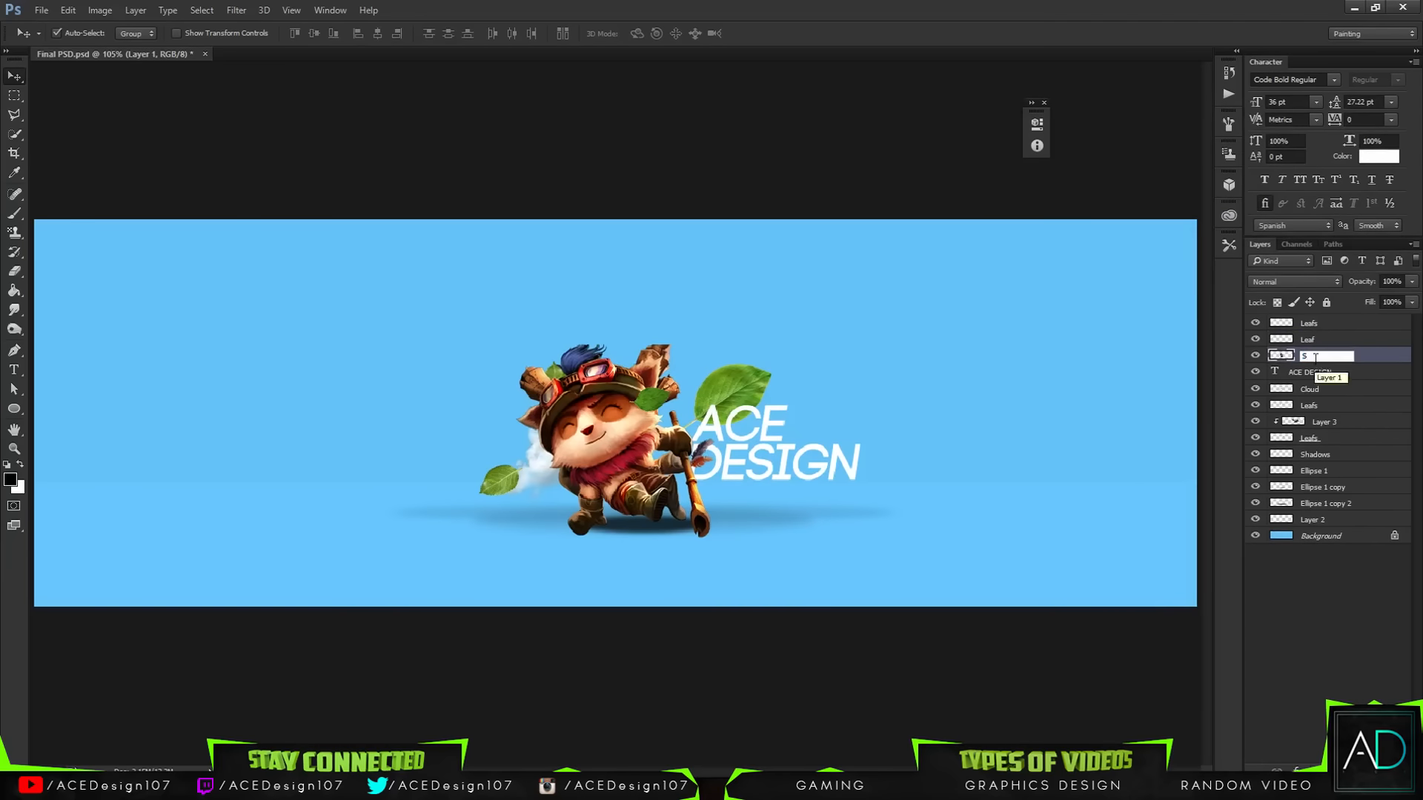
{"action": "type", "text": "atan"}
{"action": "key", "text": "Return"}
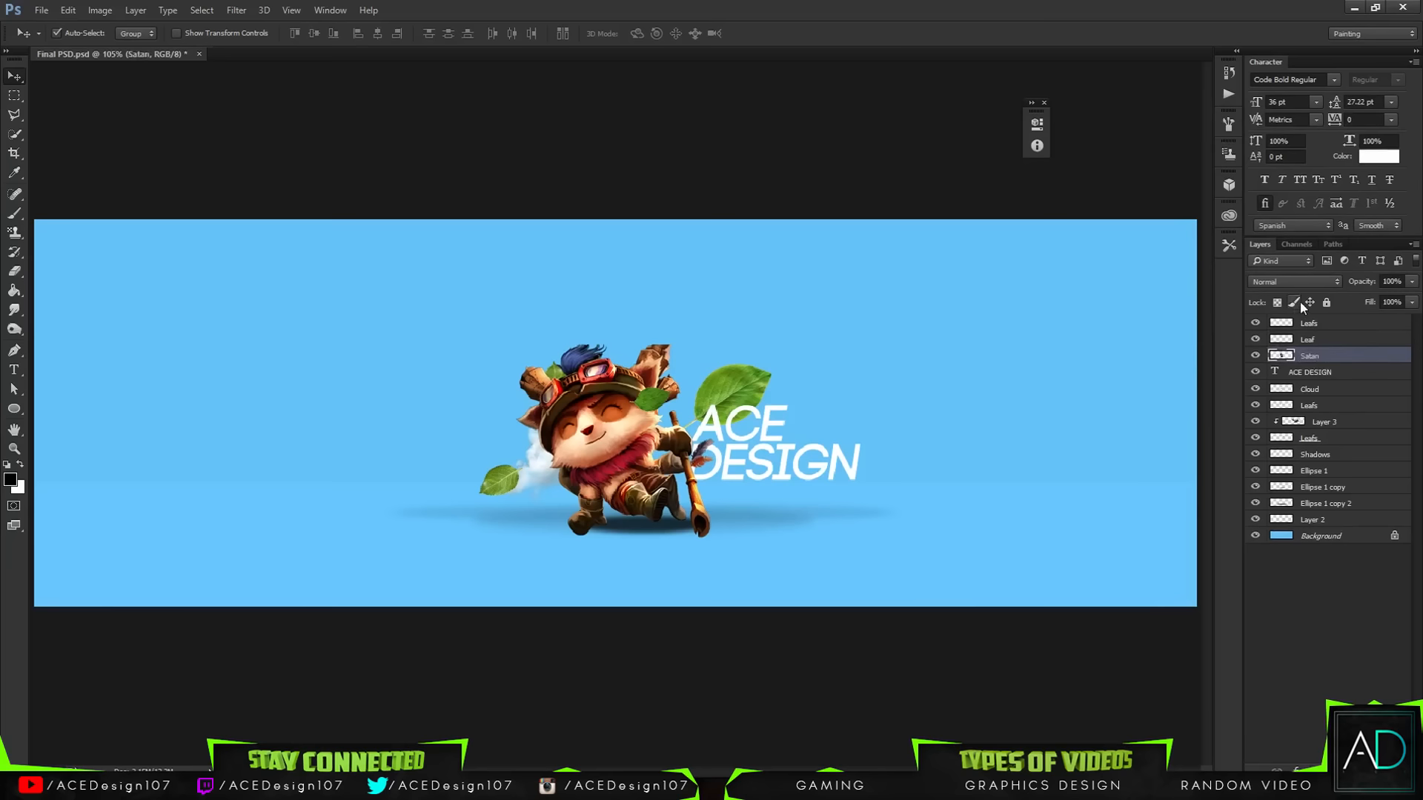
Add a drop shadow to the Leaf layer with 67% opacity, 82° angle, 5 px distance, 5% spread and 6 px size.
{"action": "right_click", "coordinate": [1307, 340]}
{"action": "left_click", "coordinate": [1144, 113]}
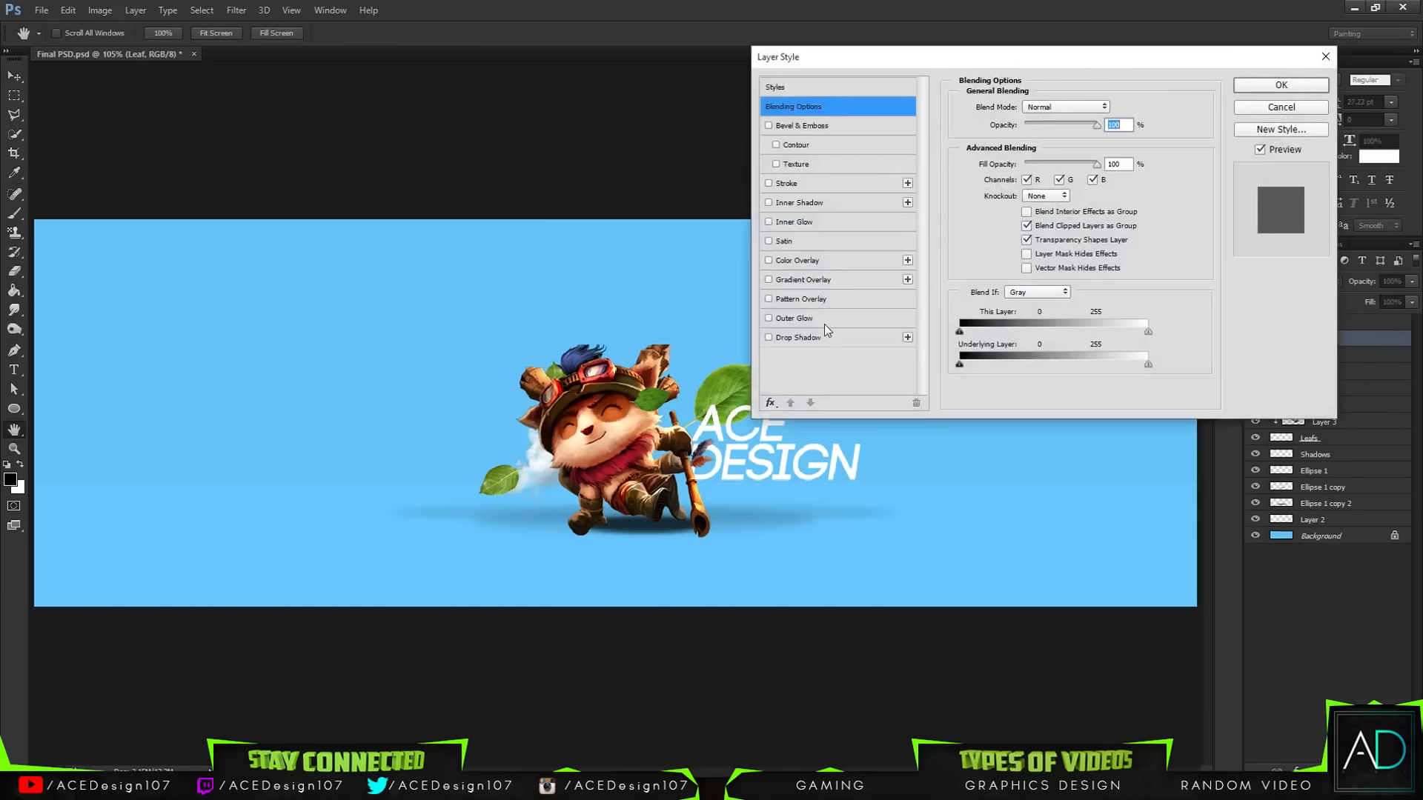
{"action": "left_click", "coordinate": [811, 336]}
{"action": "left_click_drag", "start_coordinate": [1026, 209], "coordinate": [1020, 211]}
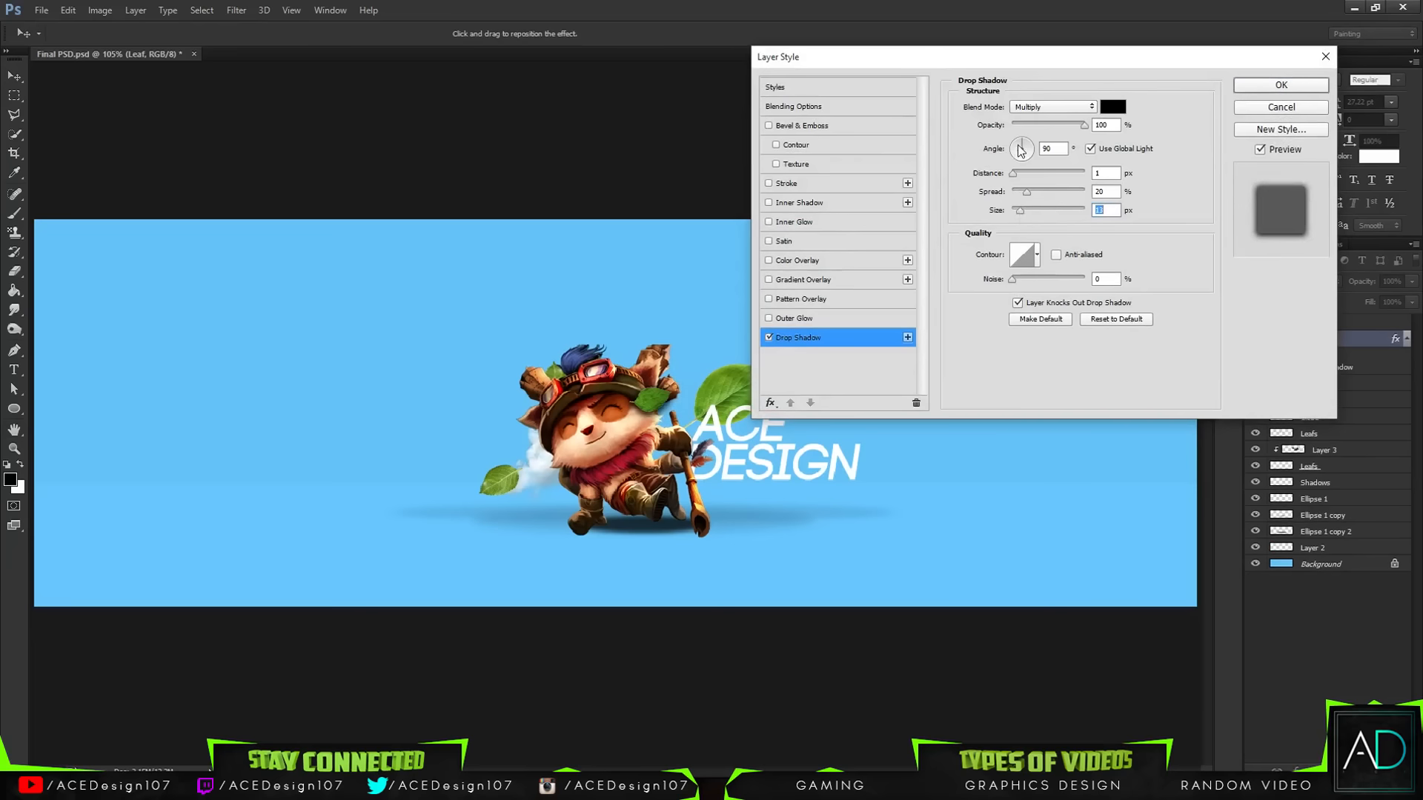
{"action": "mouse_move", "coordinate": [1013, 159]}
{"action": "left_mouse_down"}
{"action": "mouse_move", "coordinate": [979, 182]}
{"action": "mouse_move", "coordinate": [993, 126]}
{"action": "mouse_move", "coordinate": [1024, 130]}
{"action": "mouse_move", "coordinate": [1015, 171]}
{"action": "left_mouse_up"}
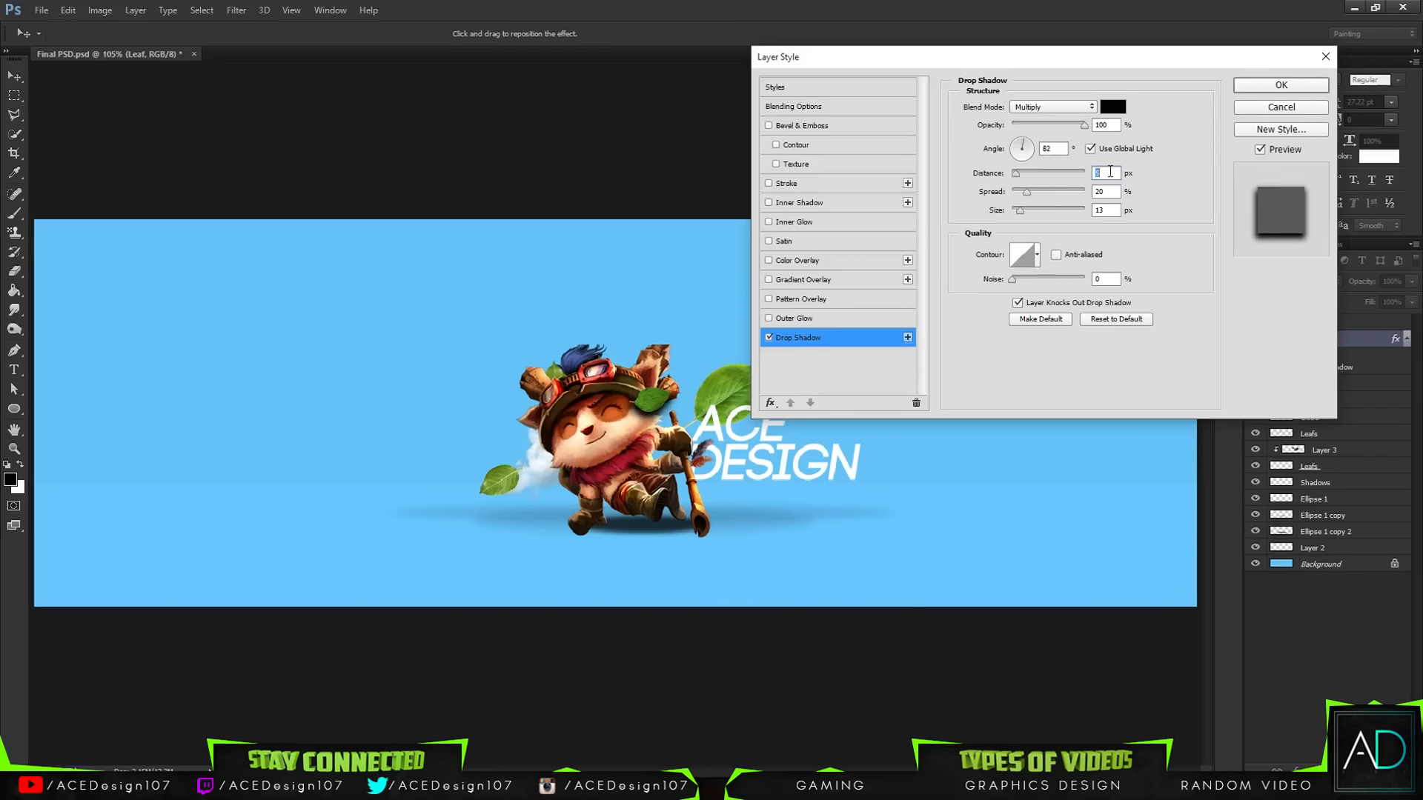
{"action": "type", "text": "2"}
{"action": "key", "text": "BackSpace"}
{"action": "type", "text": "5"}
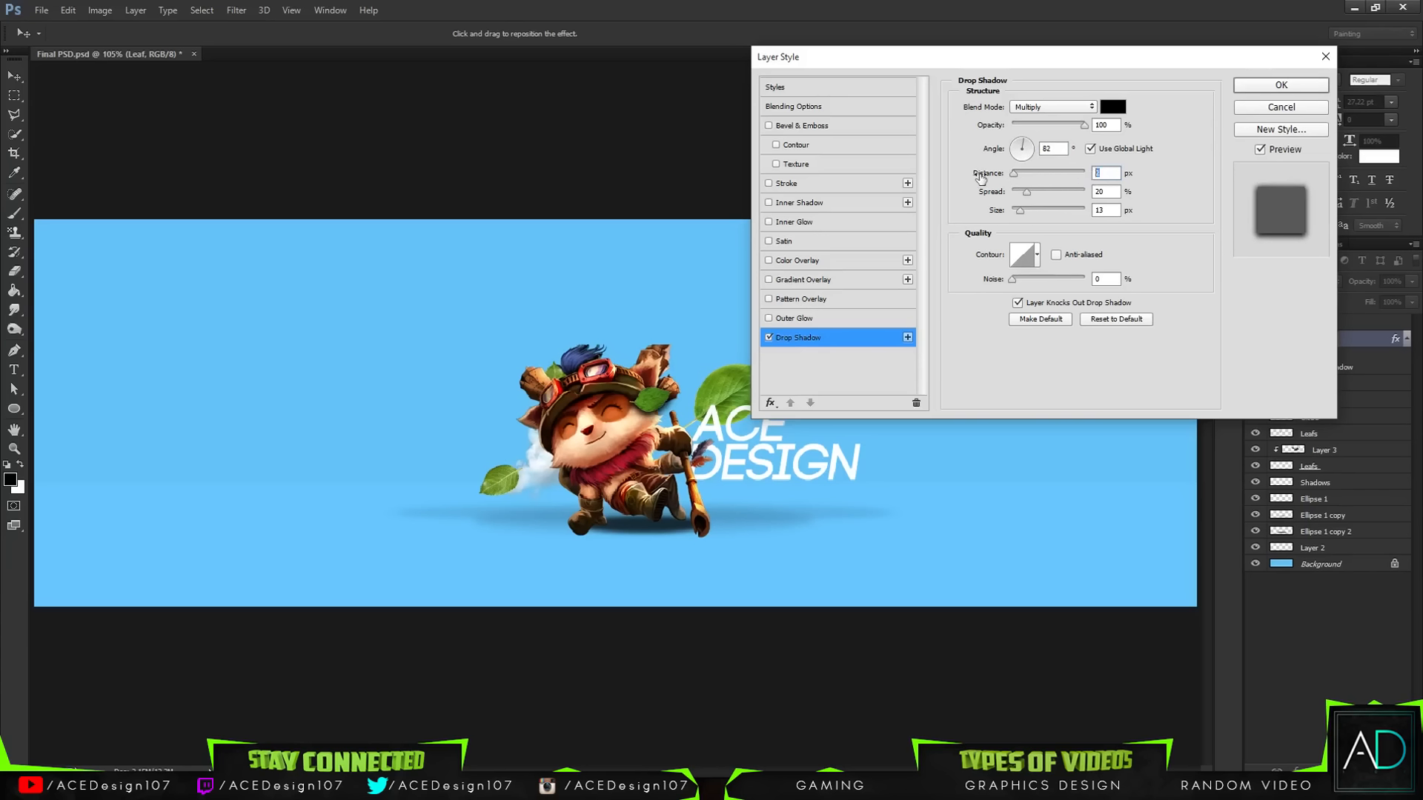
{"action": "mouse_move", "coordinate": [1026, 192]}
{"action": "left_mouse_down"}
{"action": "mouse_move", "coordinate": [1012, 189]}
{"action": "mouse_move", "coordinate": [1017, 211]}
{"action": "left_mouse_up"}
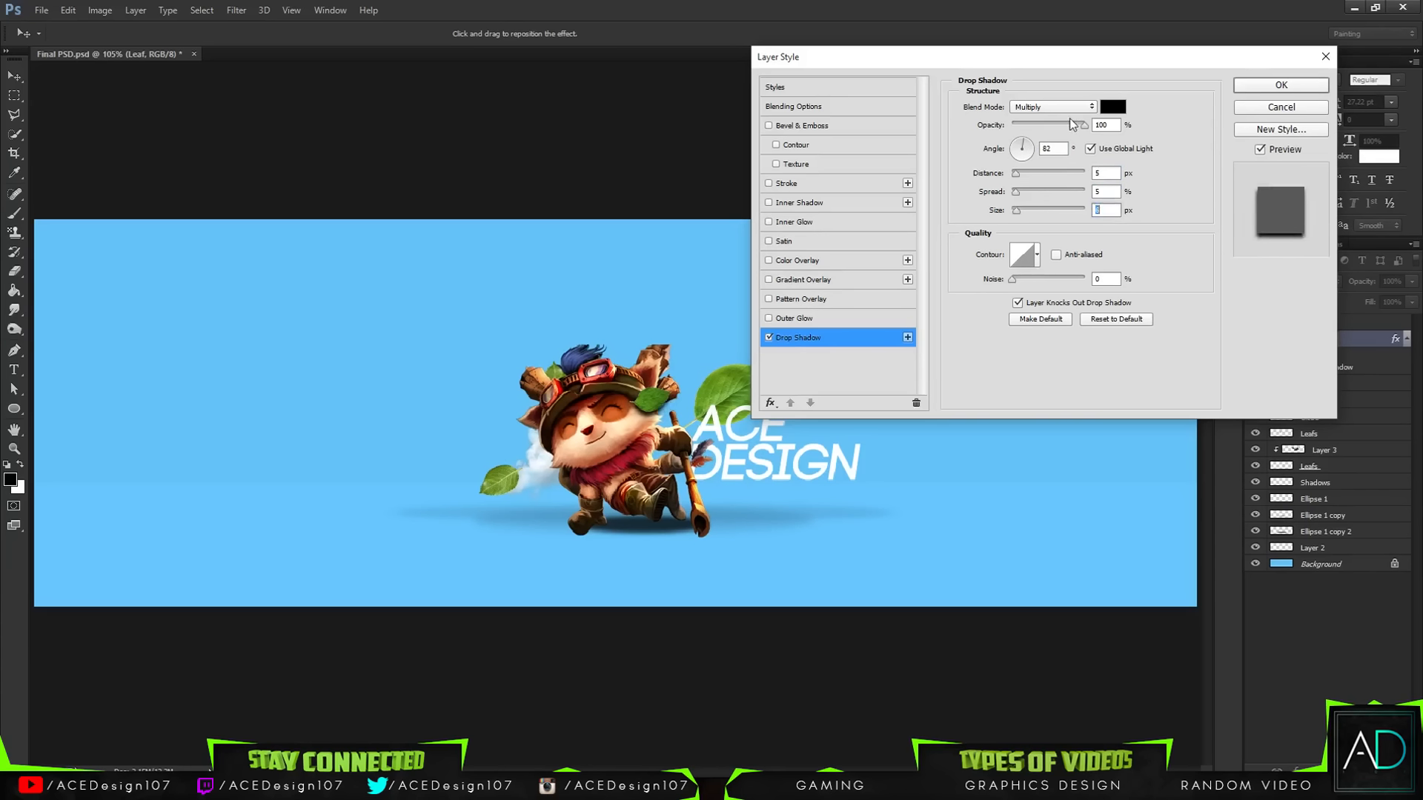
{"action": "left_click_drag", "start_coordinate": [1069, 120], "coordinate": [1063, 127]}
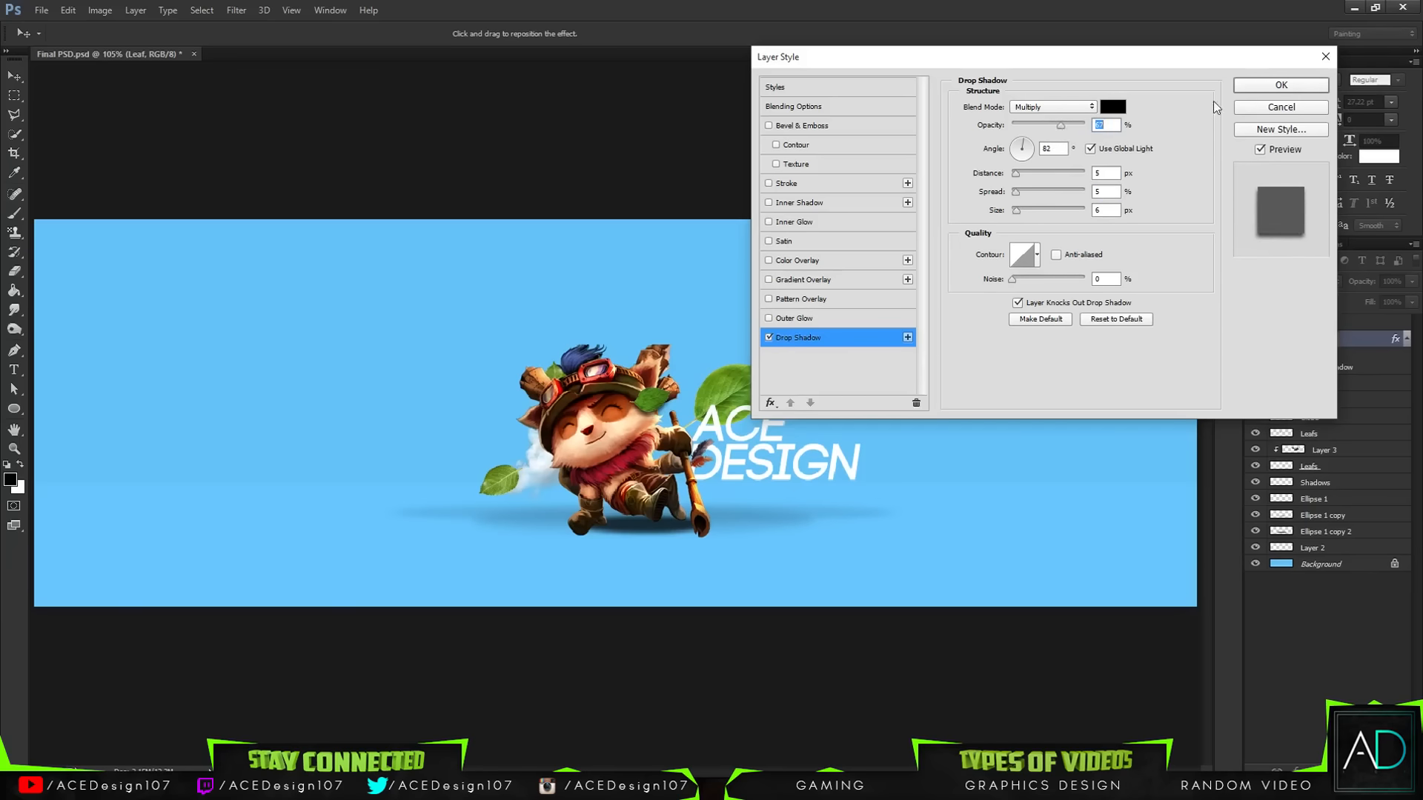
{"action": "left_click", "coordinate": [1280, 84]}
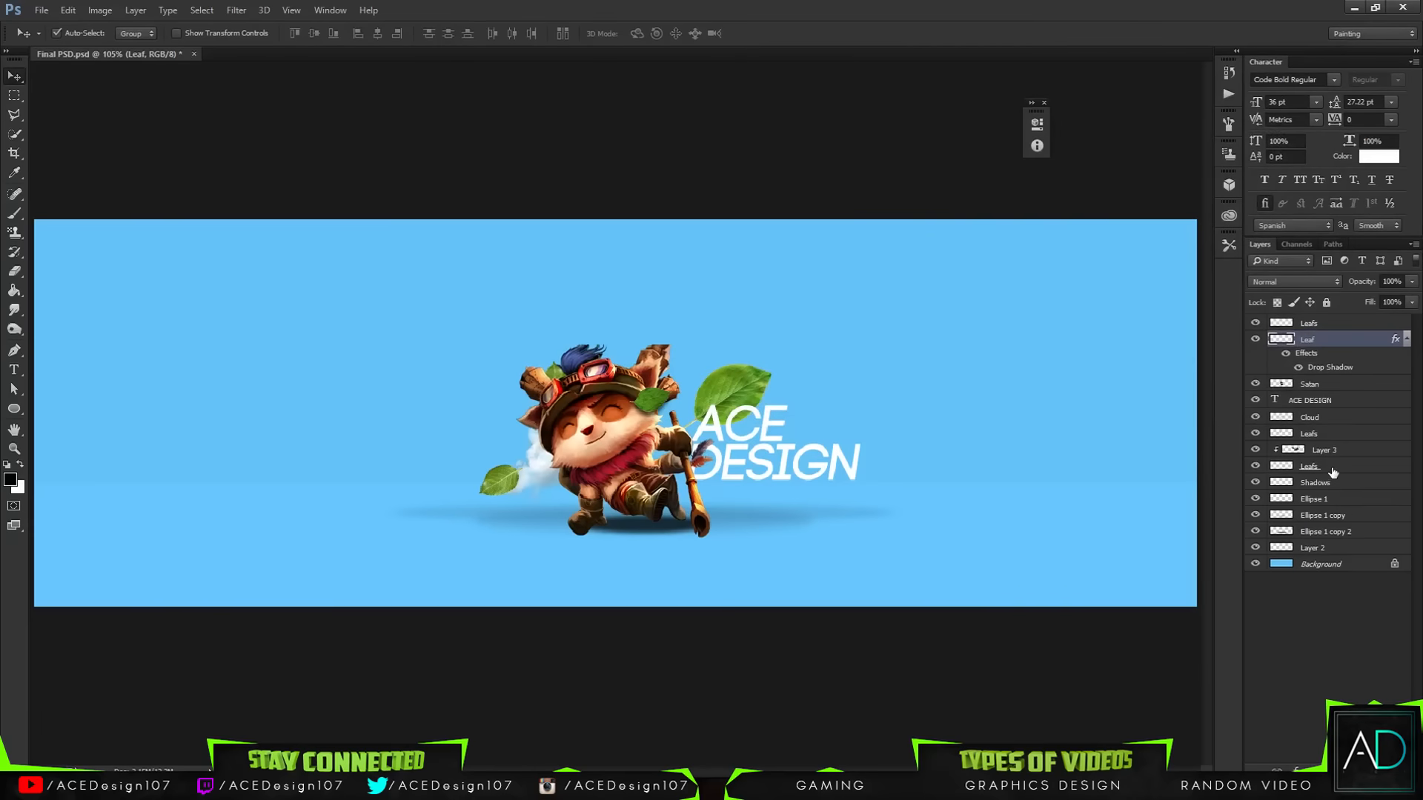
Merge the large leaf's shading layer with its leaf and try an Inner Glow on the merged layer.
{"action": "left_click", "coordinate": [1359, 450]}
{"action": "right_click", "coordinate": [1359, 450]}
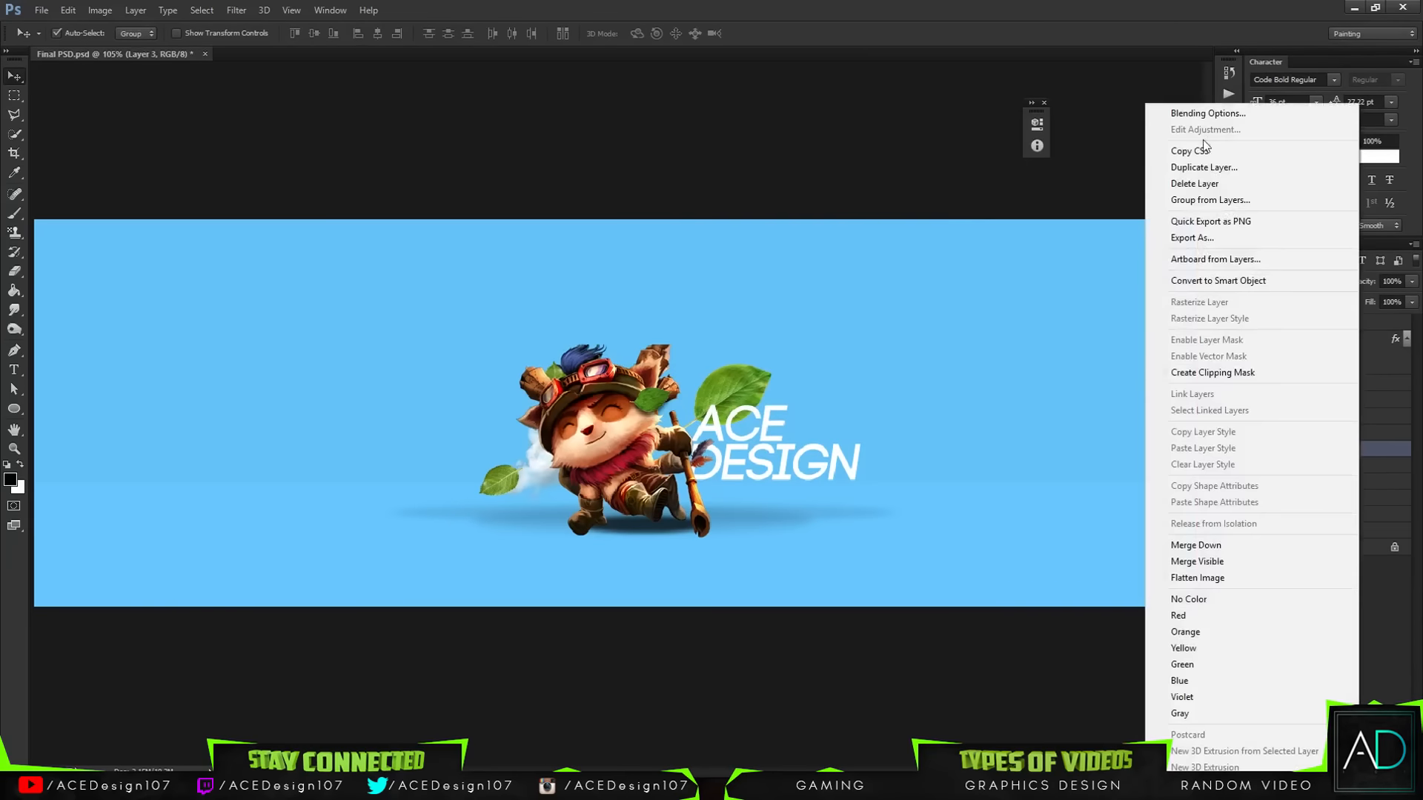
{"action": "left_click", "coordinate": [1206, 112]}
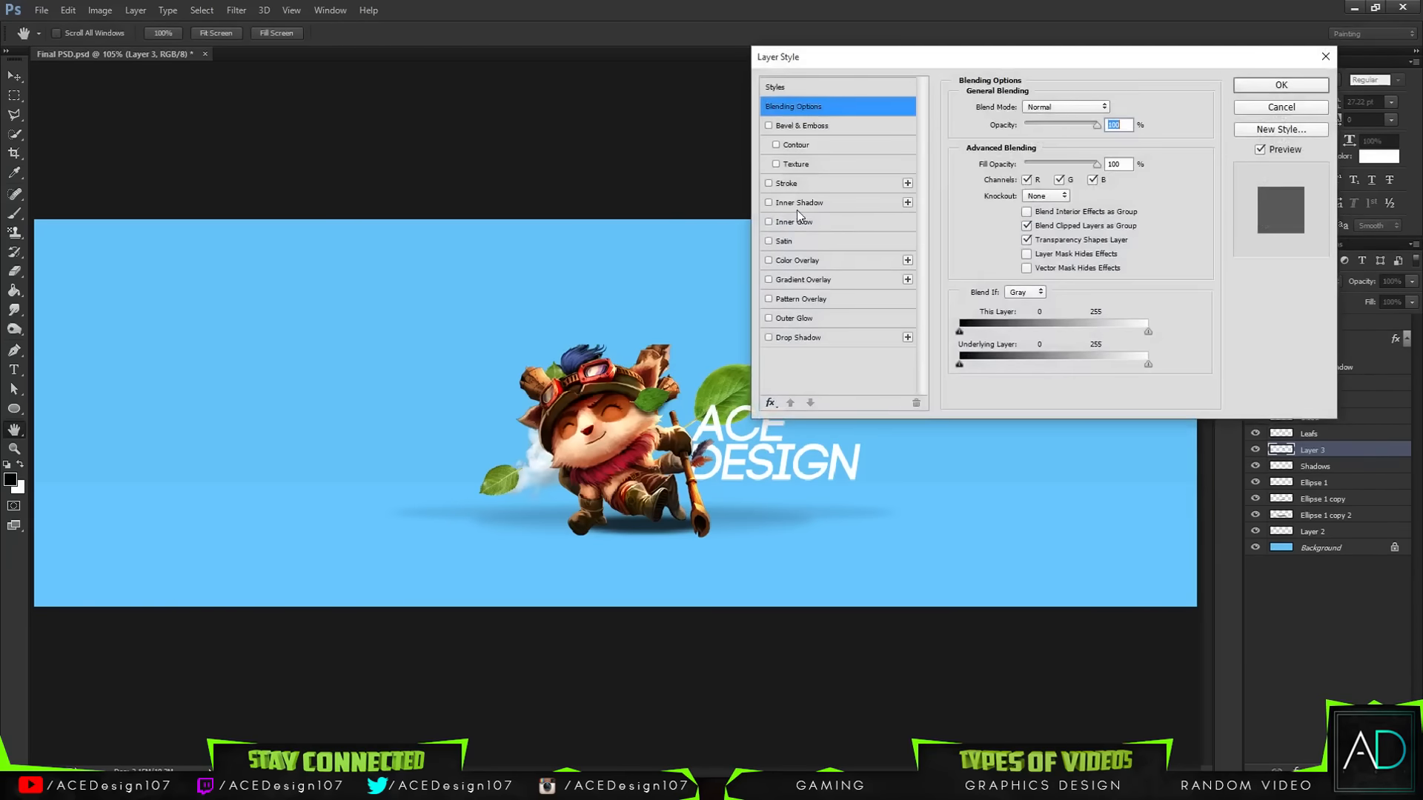
{"action": "left_click", "coordinate": [794, 220]}
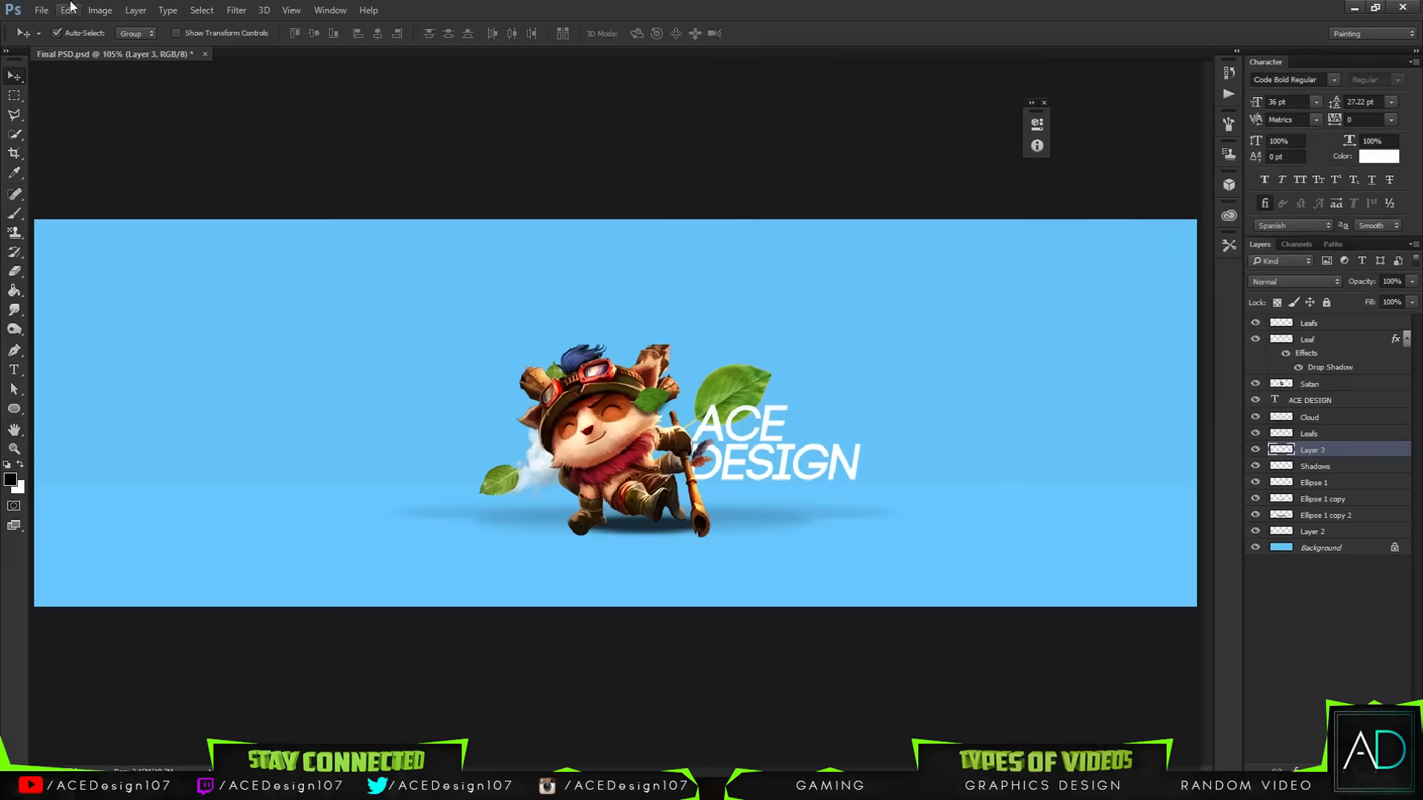
Apply a Gaussian Blur with a 0.8 pixel radius to the merged large leaf layer.
{"action": "left_click", "coordinate": [238, 10]}
{"action": "mouse_move", "coordinate": [318, 173]}
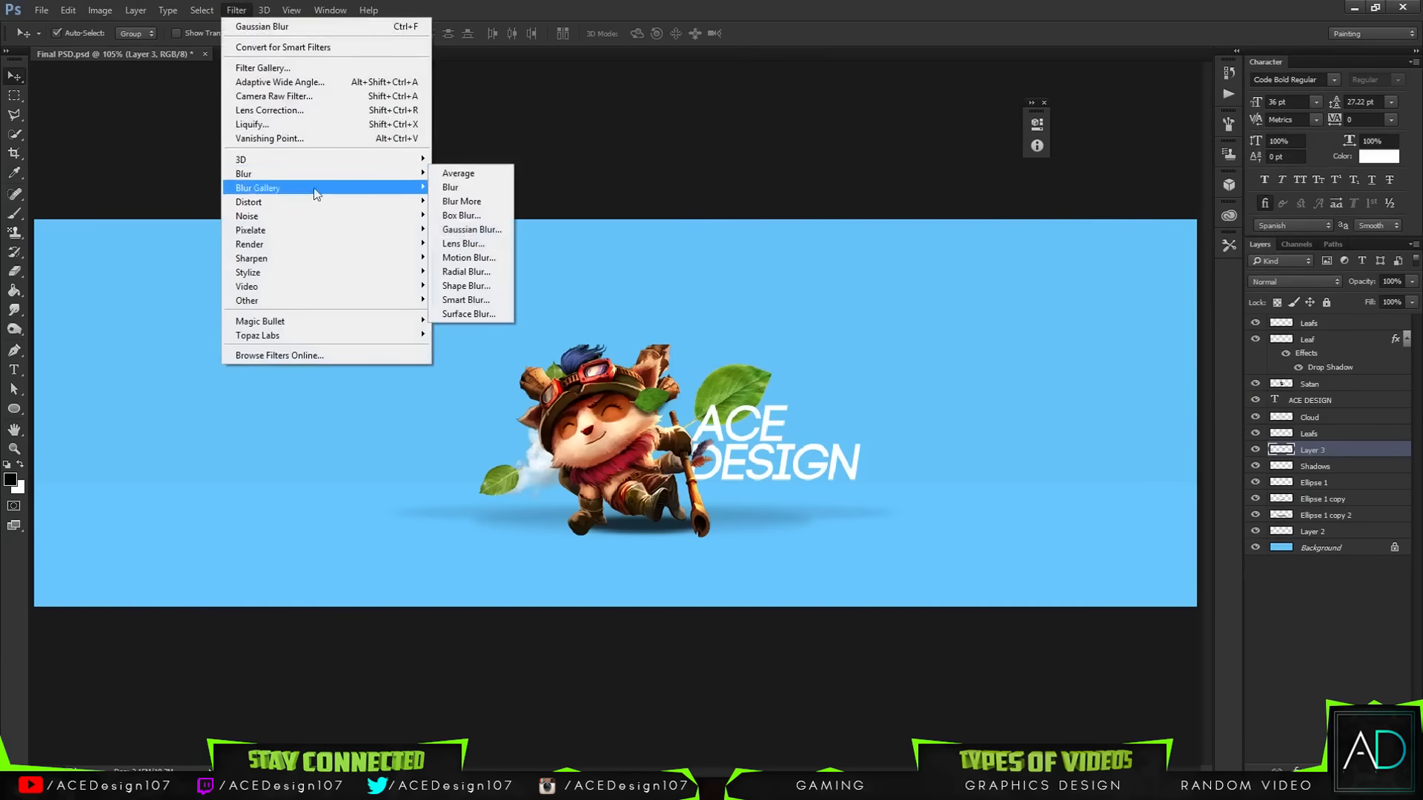
{"action": "left_click", "coordinate": [466, 231]}
{"action": "type", "text": "2"}
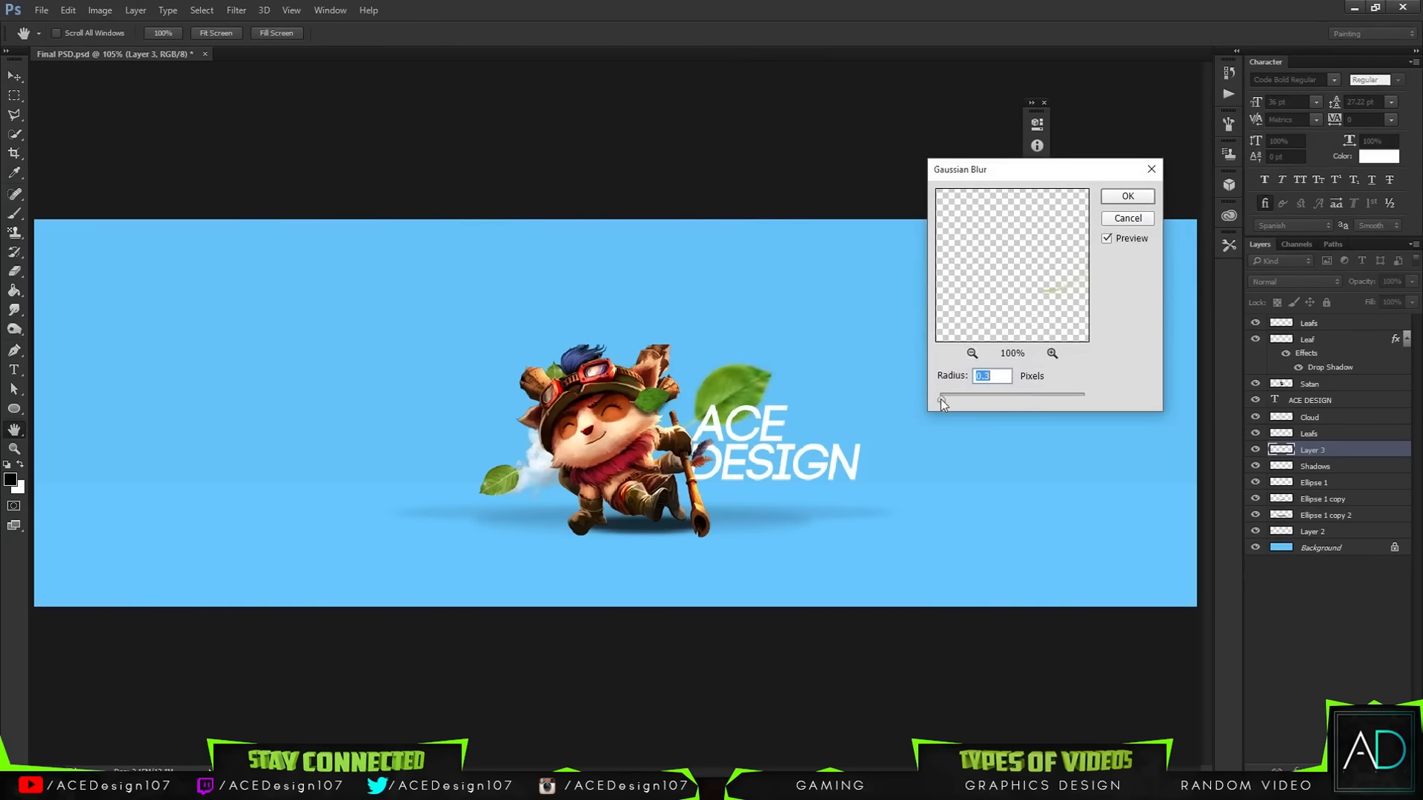
{"action": "left_click_drag", "start_coordinate": [941, 399], "coordinate": [944, 400]}
{"action": "left_click", "coordinate": [1127, 196]}
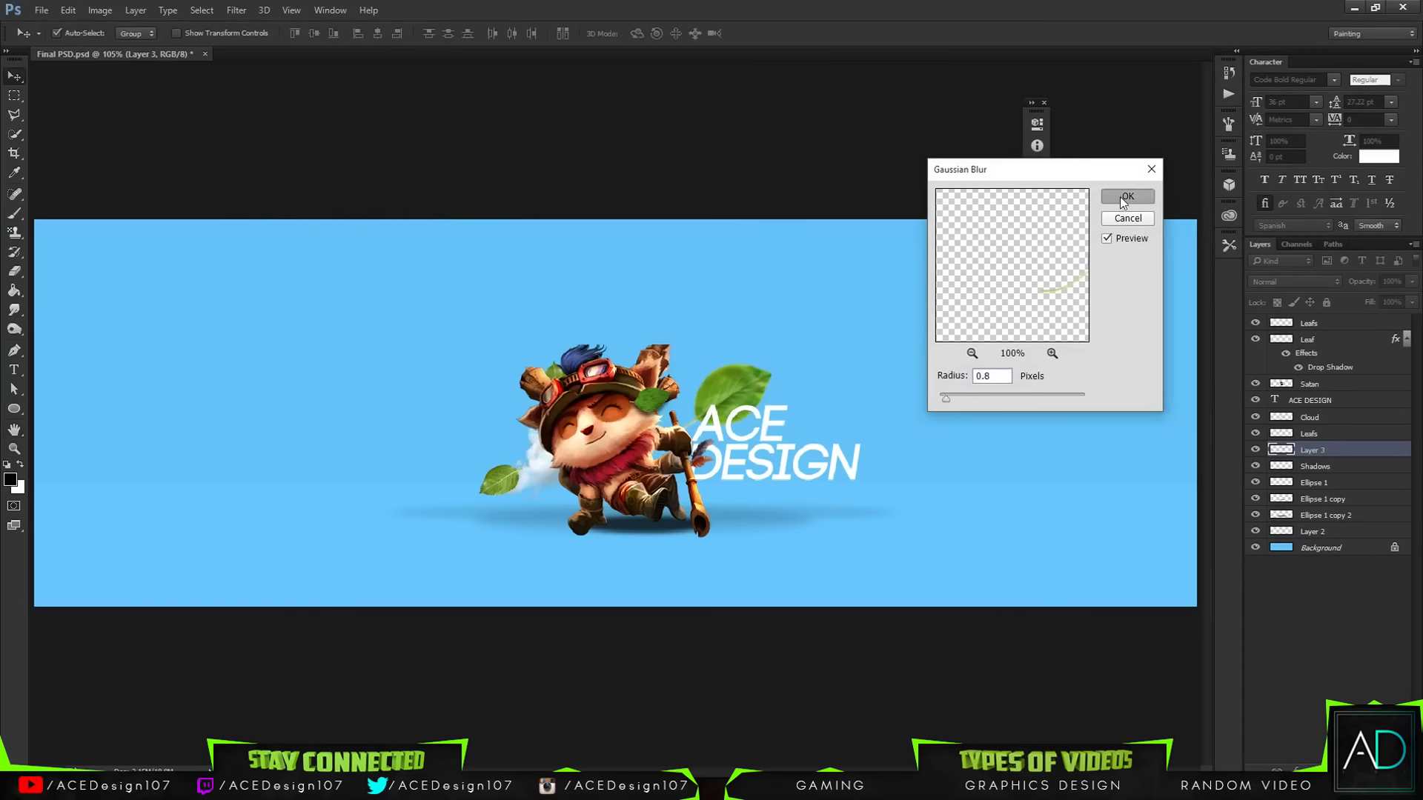
Add an Inner Glow to the large leaf layer with a 7 px size, a raised opacity and a different blend mode.
{"action": "right_click", "coordinate": [1332, 449]}
{"action": "left_click", "coordinate": [1182, 112]}
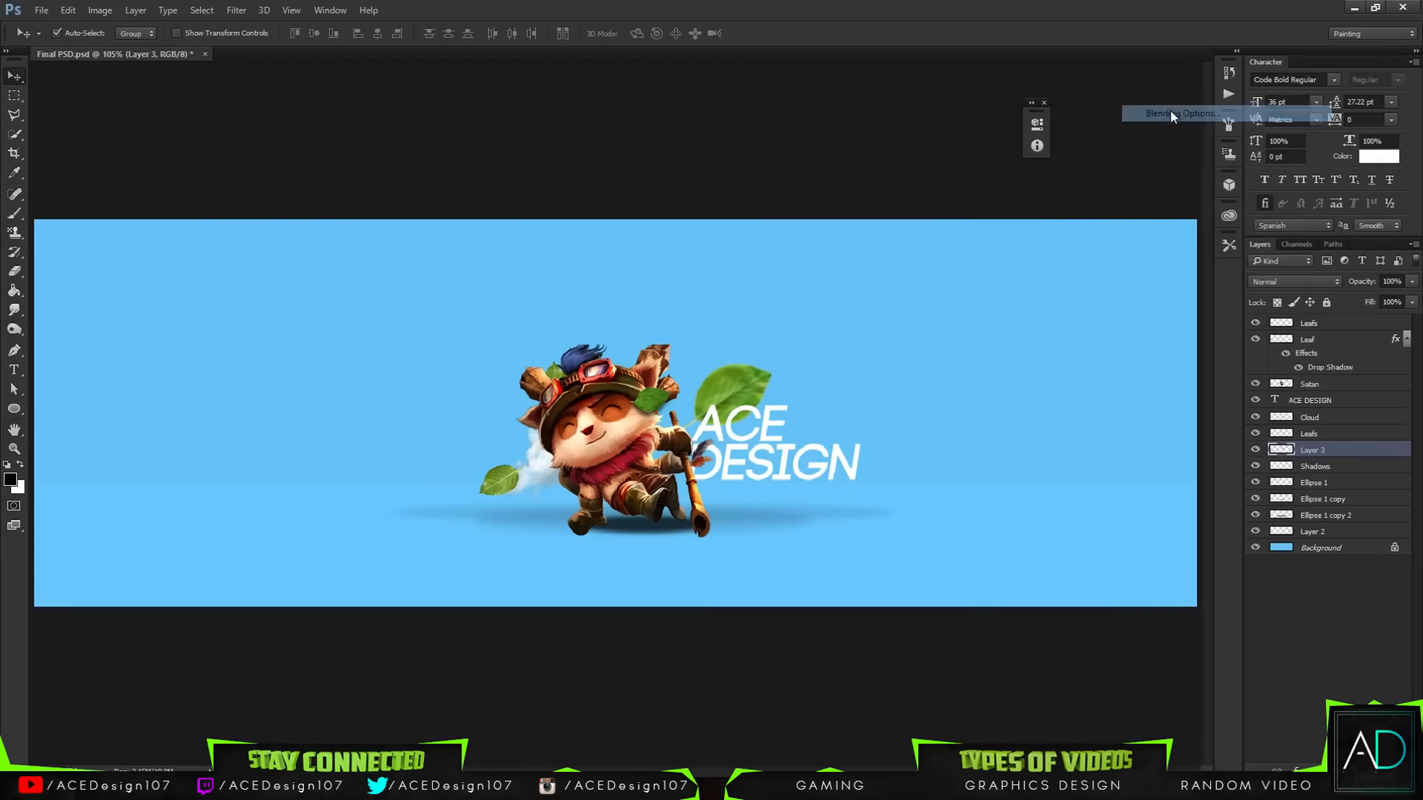
{"action": "left_click", "coordinate": [793, 223]}
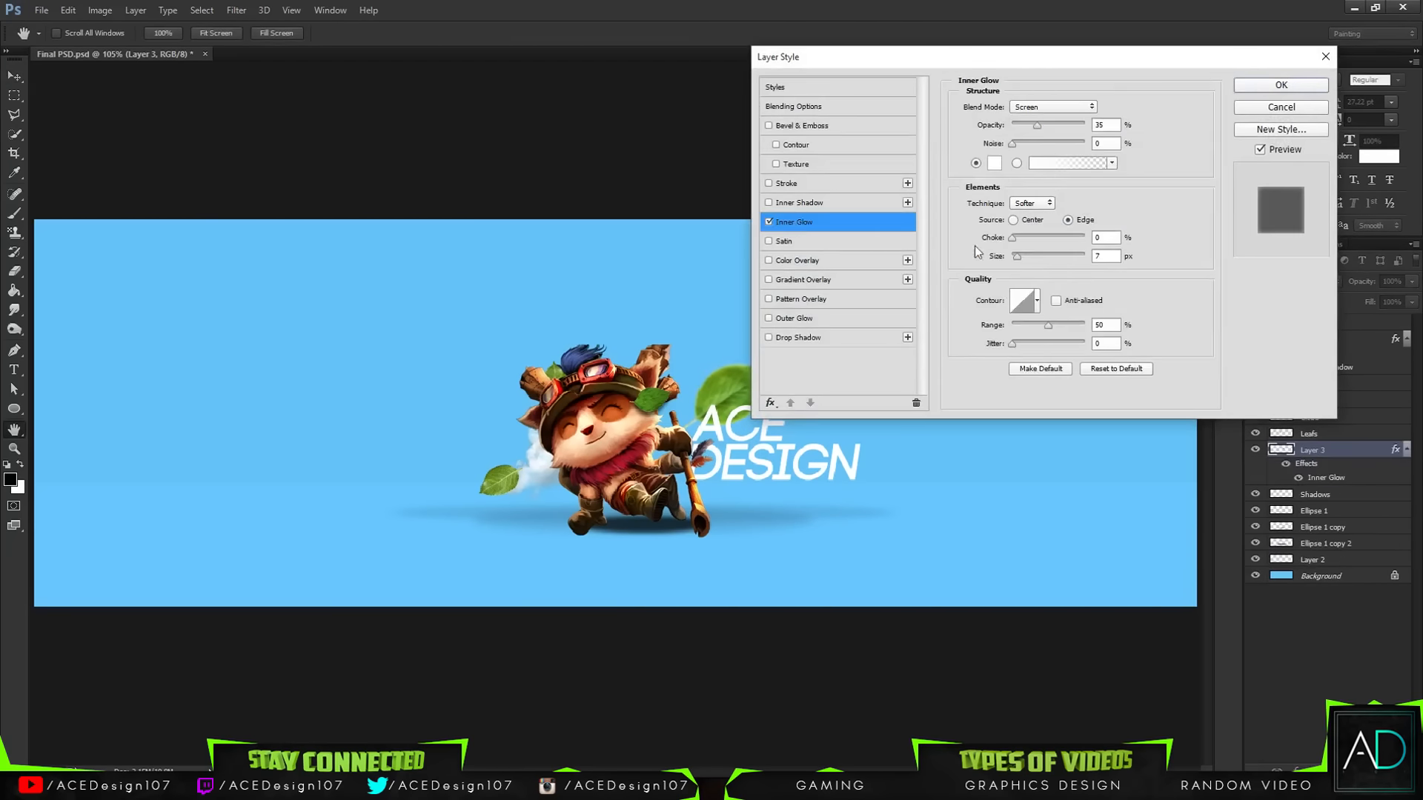
{"action": "mouse_move", "coordinate": [1015, 258]}
{"action": "left_mouse_down"}
{"action": "mouse_move", "coordinate": [1029, 252]}
{"action": "mouse_move", "coordinate": [1017, 255]}
{"action": "left_mouse_up"}
{"action": "left_click_drag", "start_coordinate": [1046, 123], "coordinate": [1055, 125]}
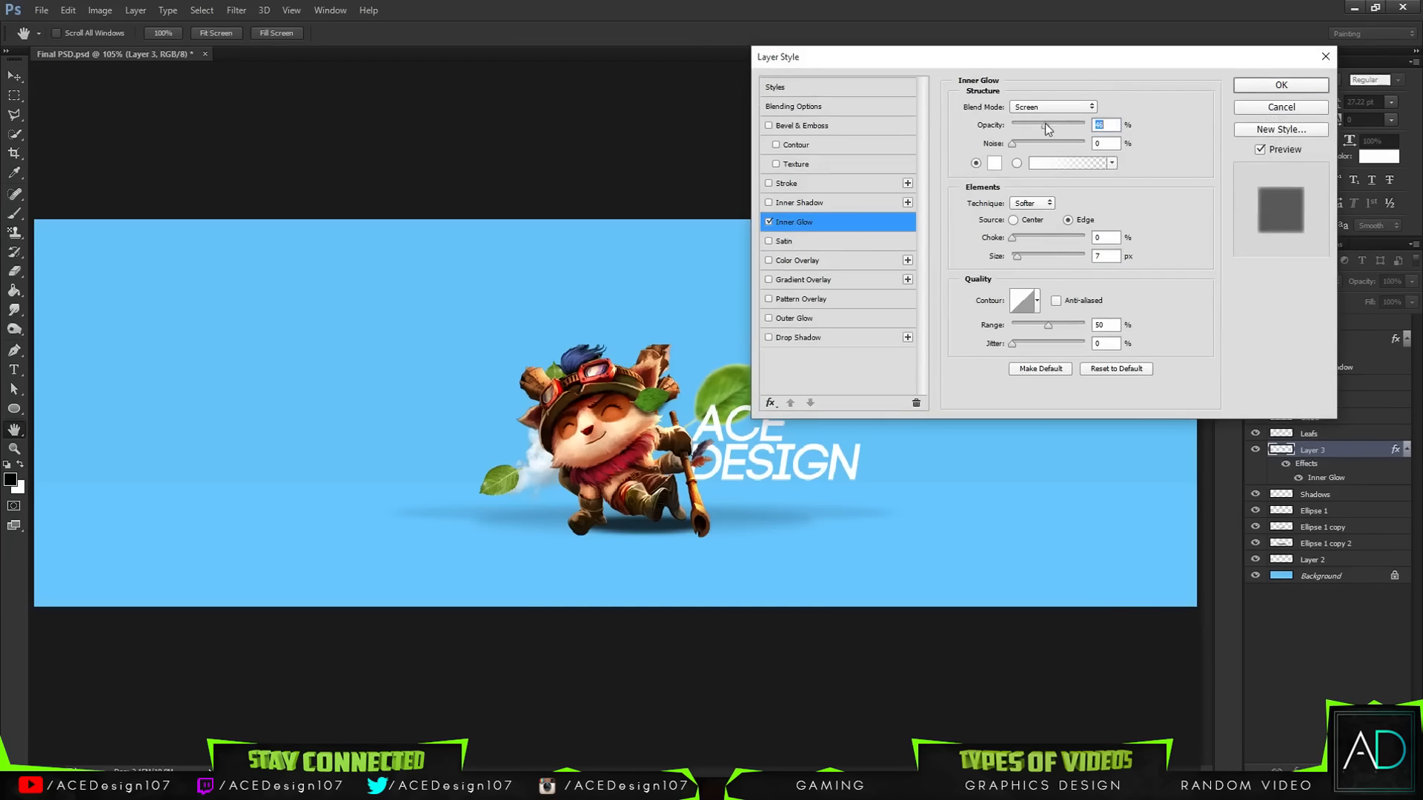
{"action": "left_click", "coordinate": [1046, 108]}
{"action": "left_click", "coordinate": [1028, 262]}
{"action": "left_click", "coordinate": [1280, 85]}
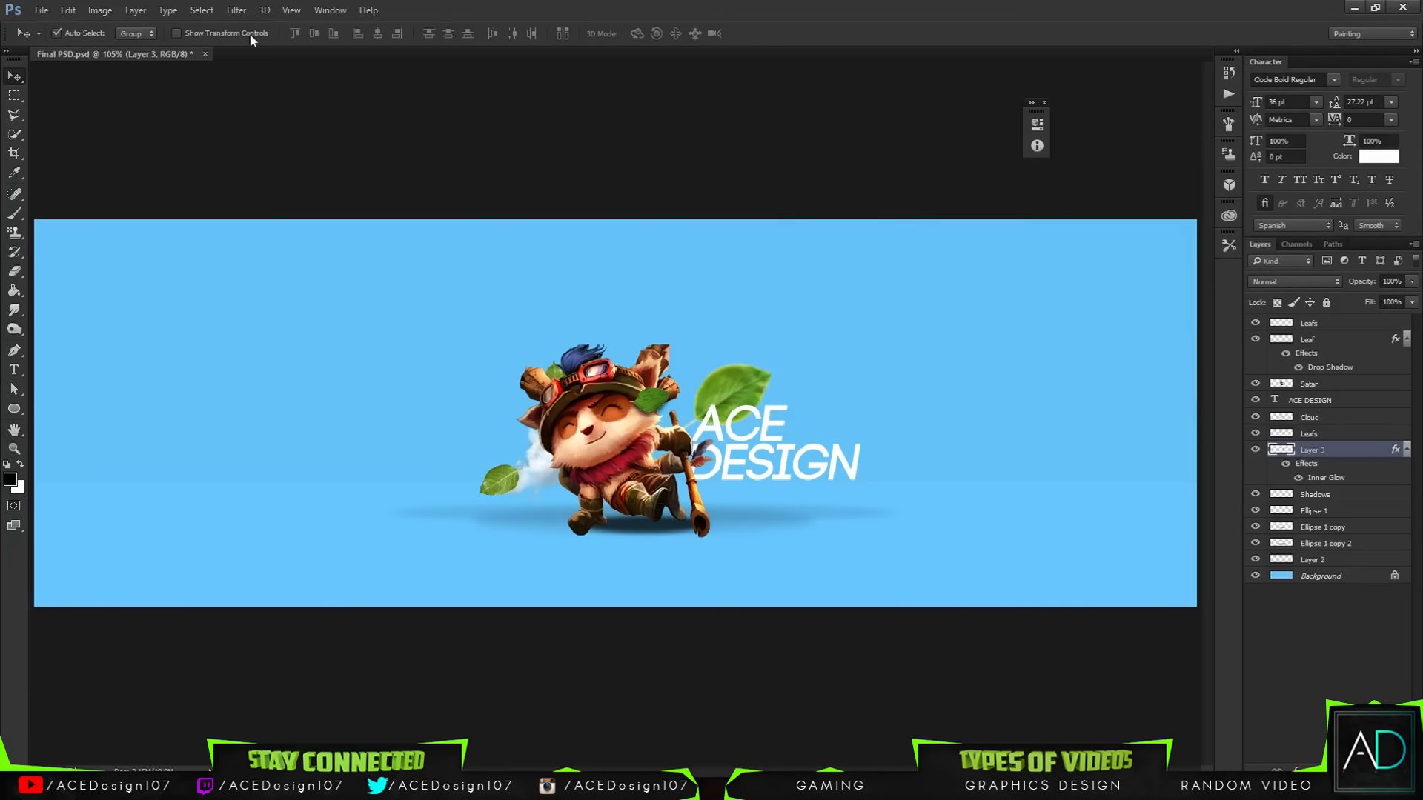
Collapse the large leaf layer's effects list and rename the layer as Leaf.
{"action": "left_click", "coordinate": [1405, 448]}
{"action": "double_click", "coordinate": [1307, 450]}
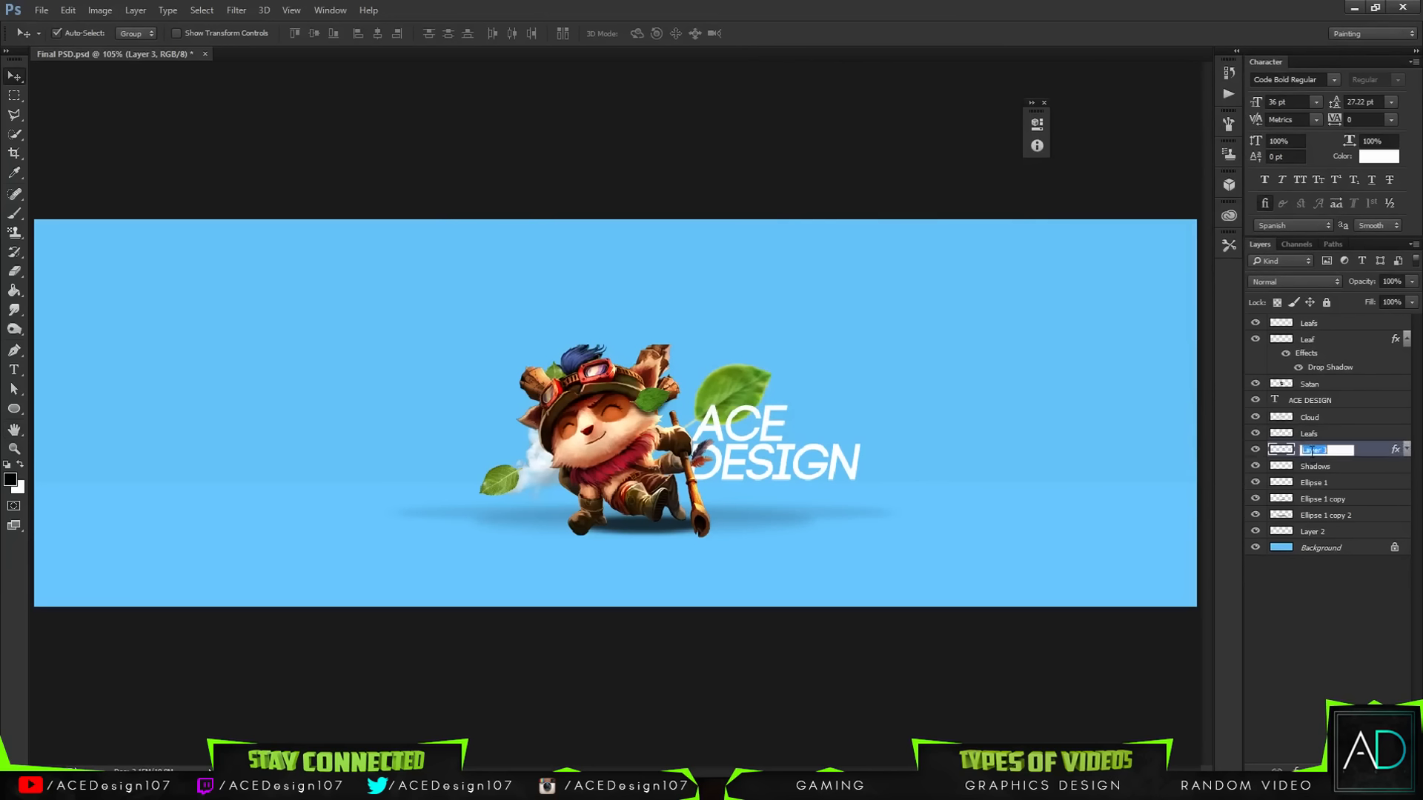
{"action": "type", "text": "Leaf"}
{"action": "key", "text": "Return"}
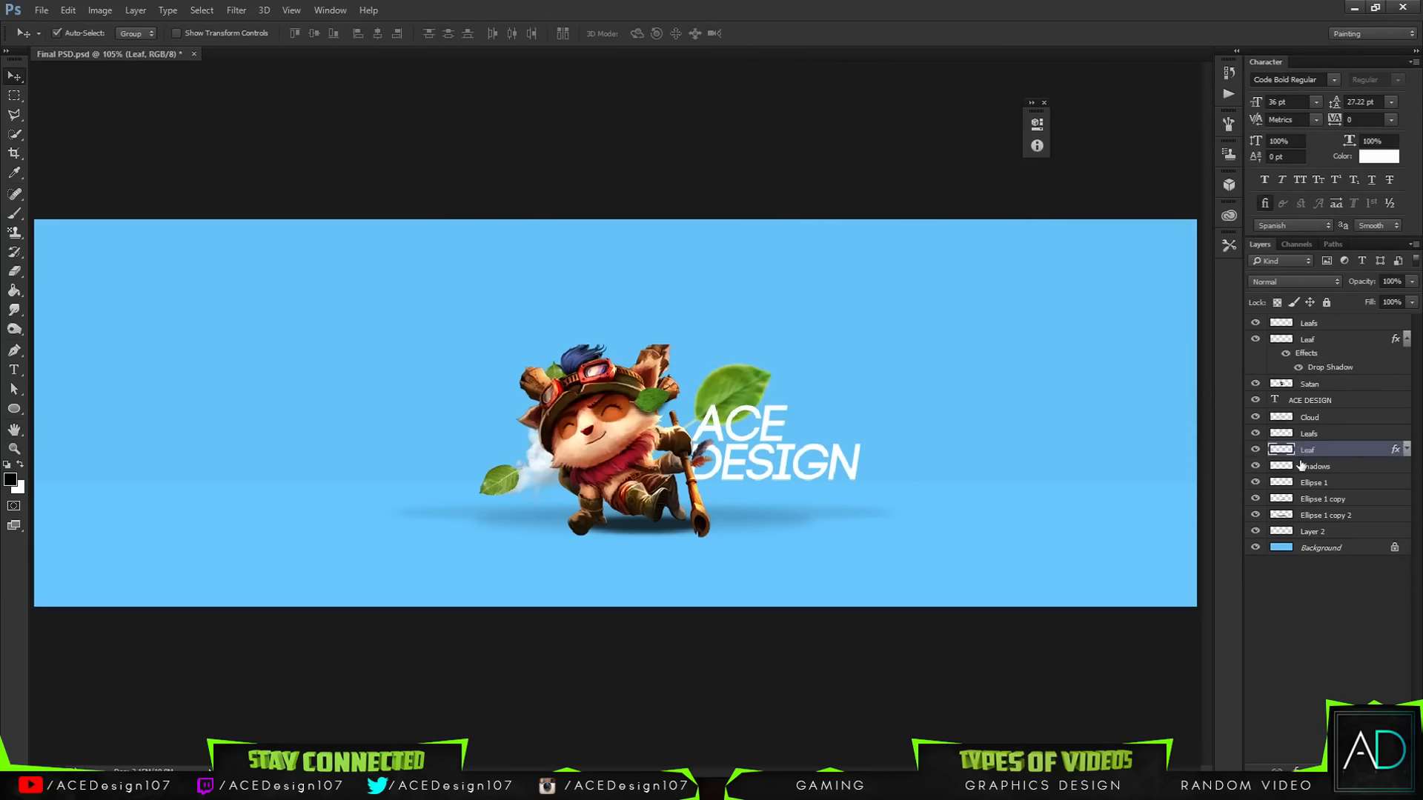
{"action": "double_click", "coordinate": [1297, 433]}
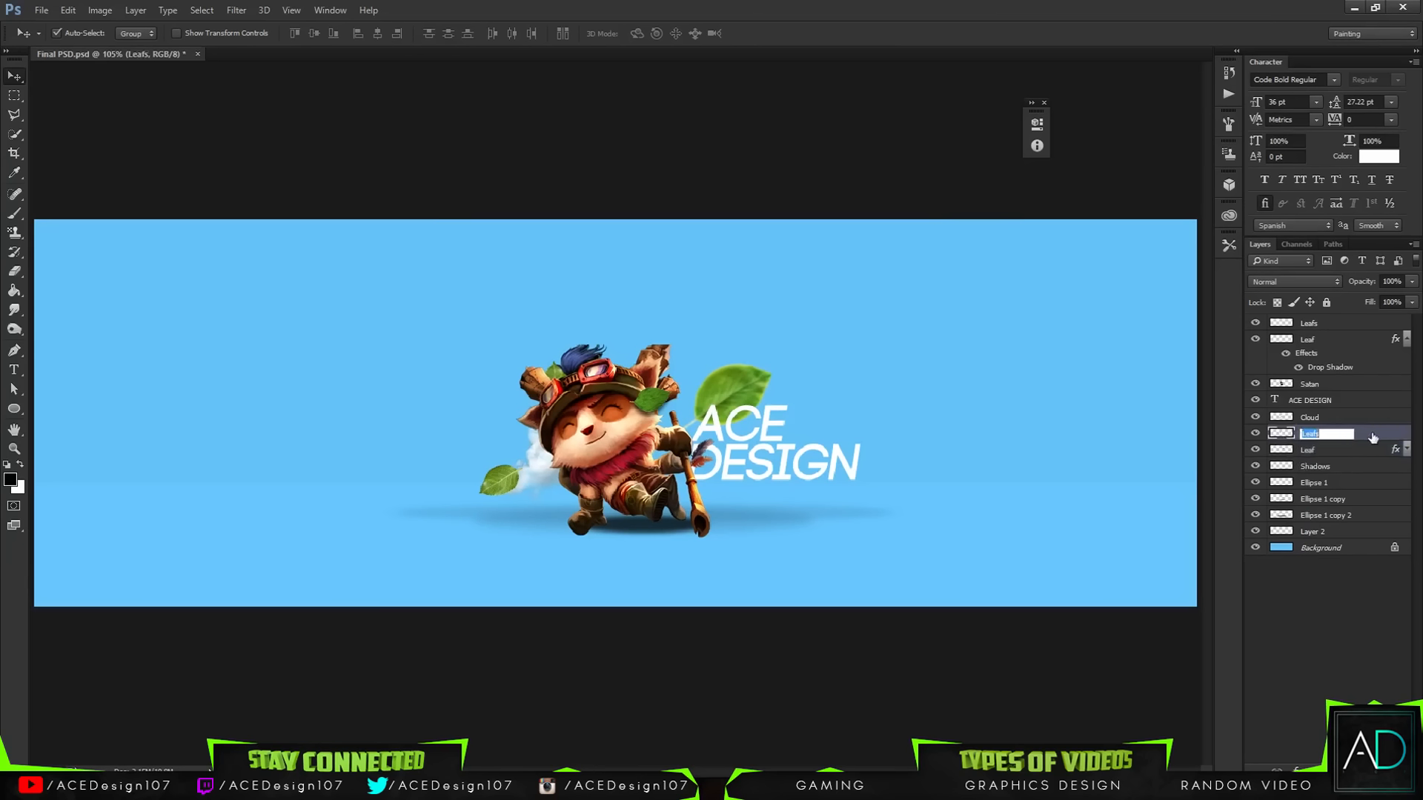
{"action": "key", "text": "Return"}
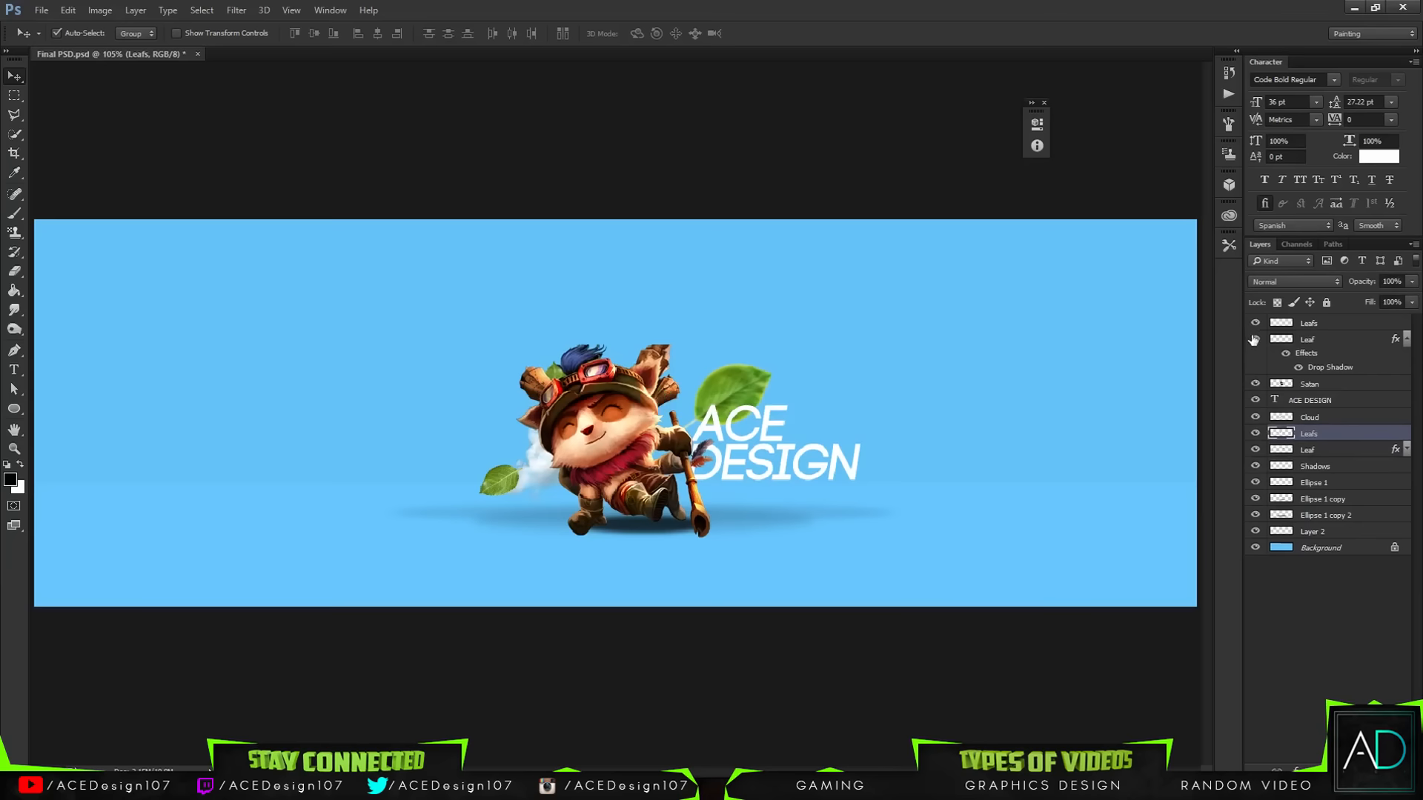
Add a drop shadow to the topmost Leafs layer with an 82° angle and a lowered opacity.
{"action": "right_click", "coordinate": [1352, 328]}
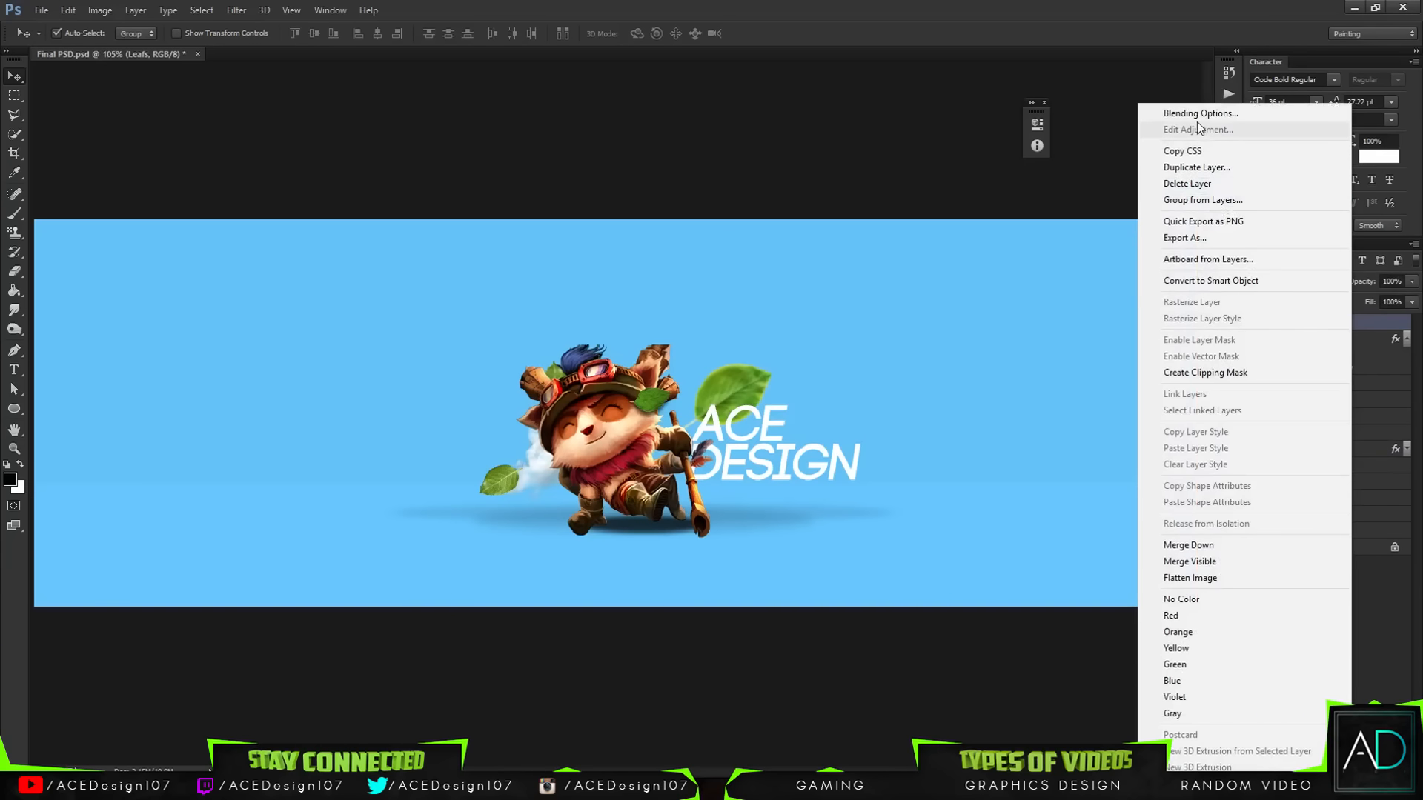
{"action": "key", "text": "Escape"}
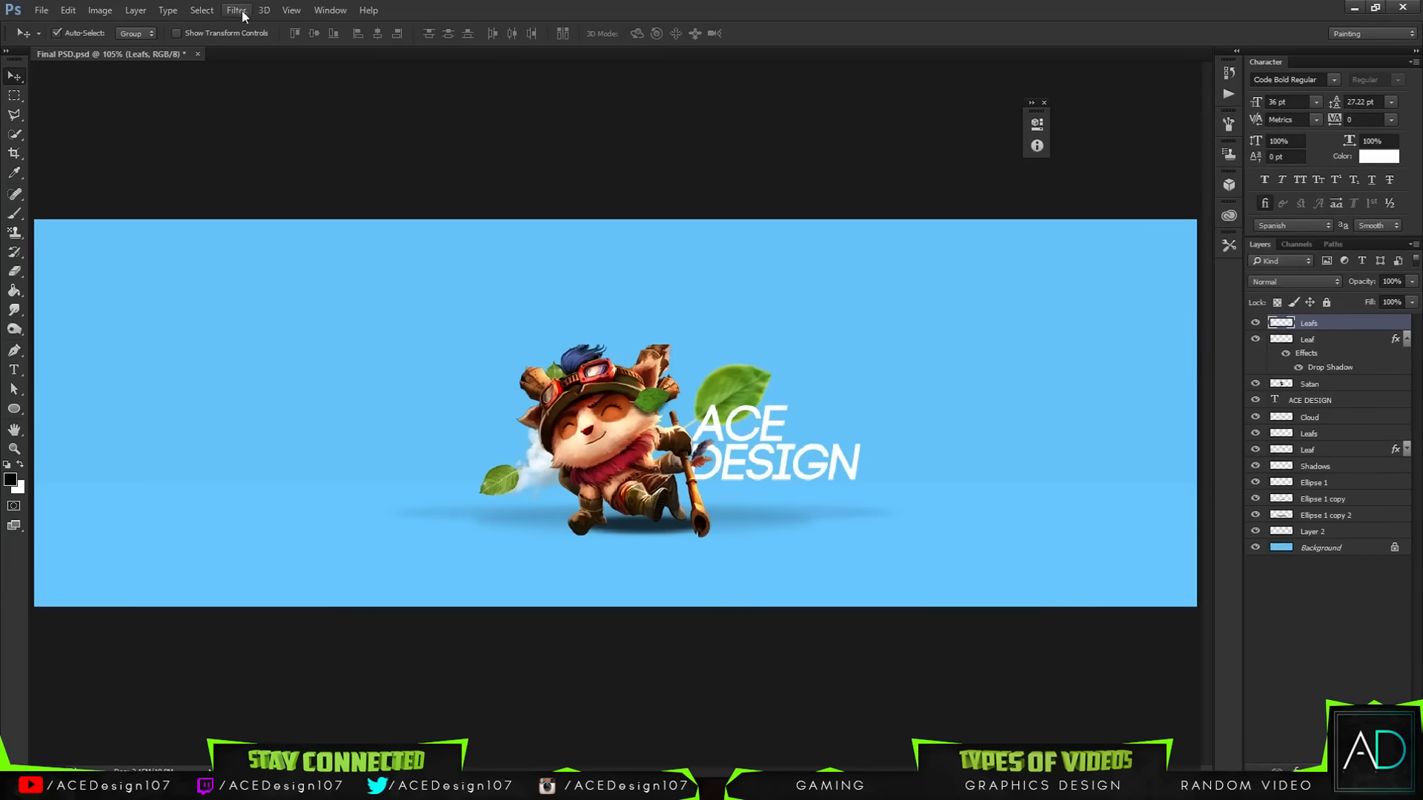
{"action": "right_click", "coordinate": [1334, 330]}
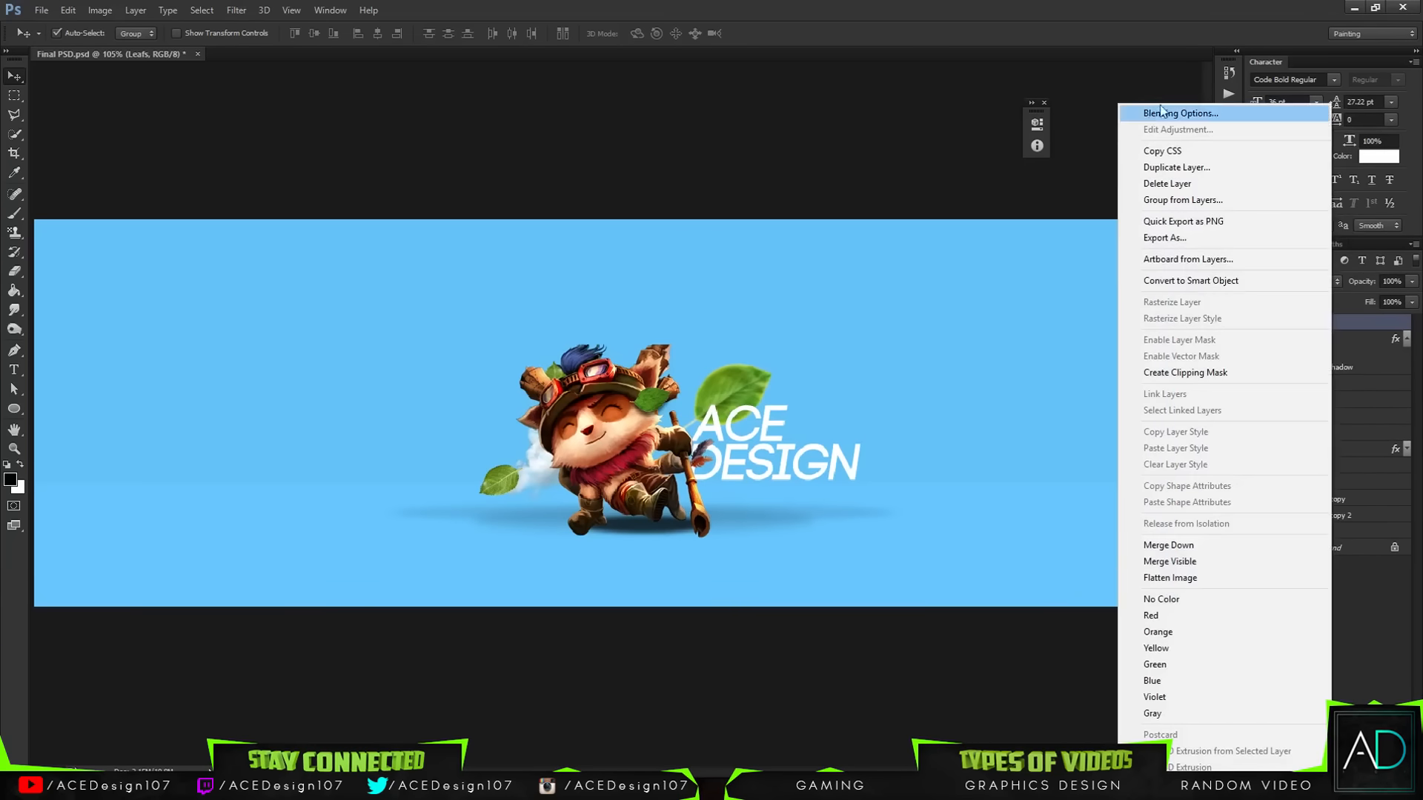
{"action": "key", "text": "Escape"}
{"action": "left_click", "coordinate": [1332, 339]}
{"action": "right_click", "coordinate": [1334, 339]}
{"action": "right_click", "coordinate": [1340, 323]}
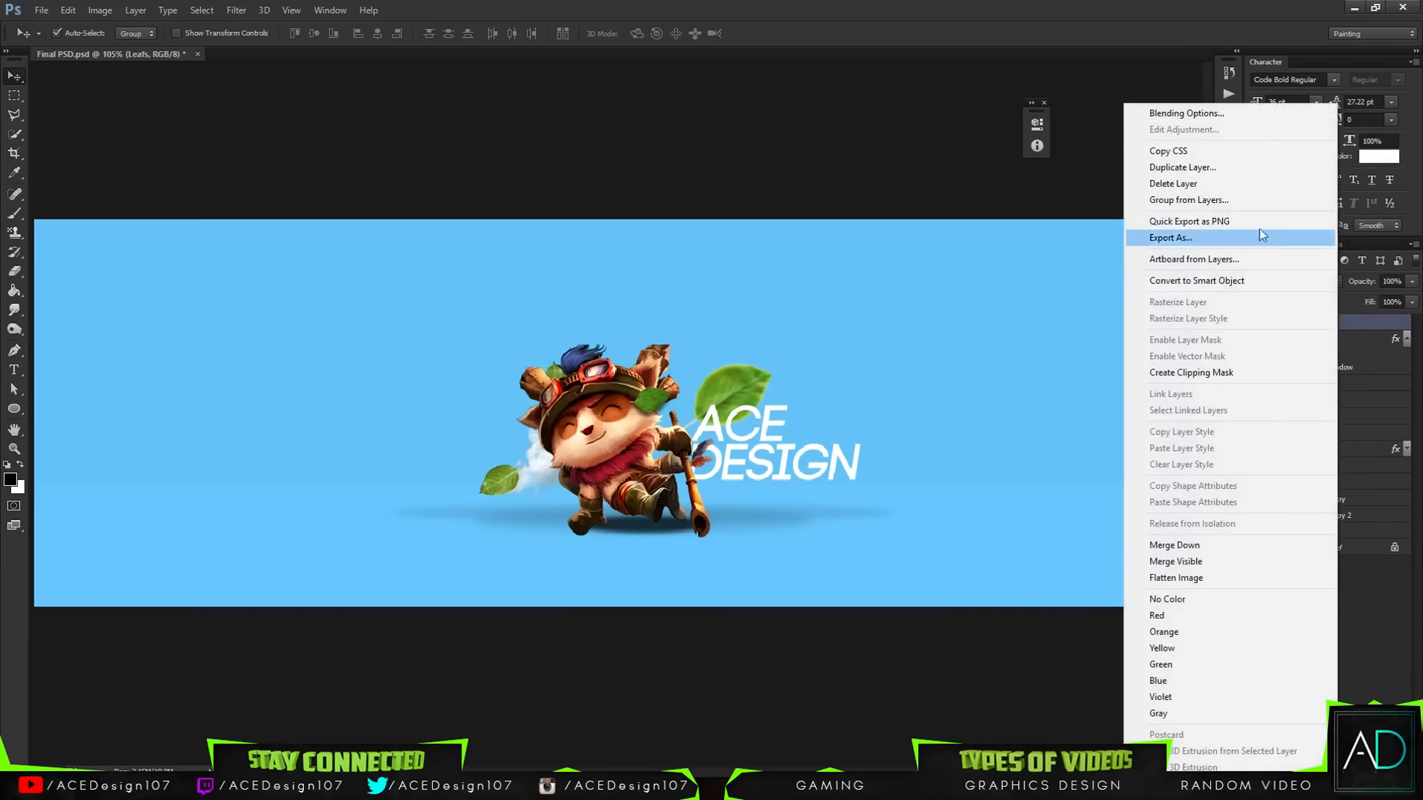
{"action": "left_click", "coordinate": [1144, 112]}
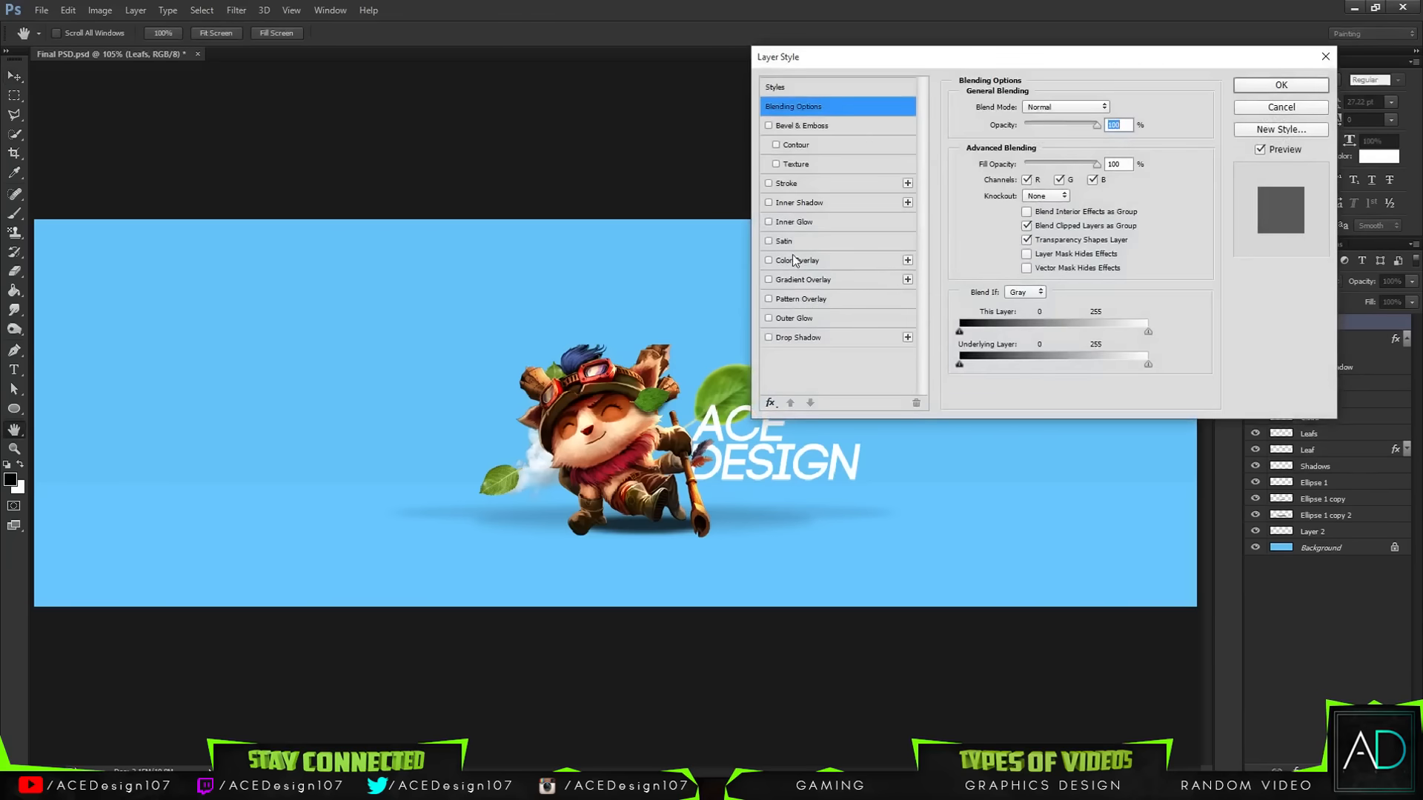
{"action": "left_click", "coordinate": [794, 339]}
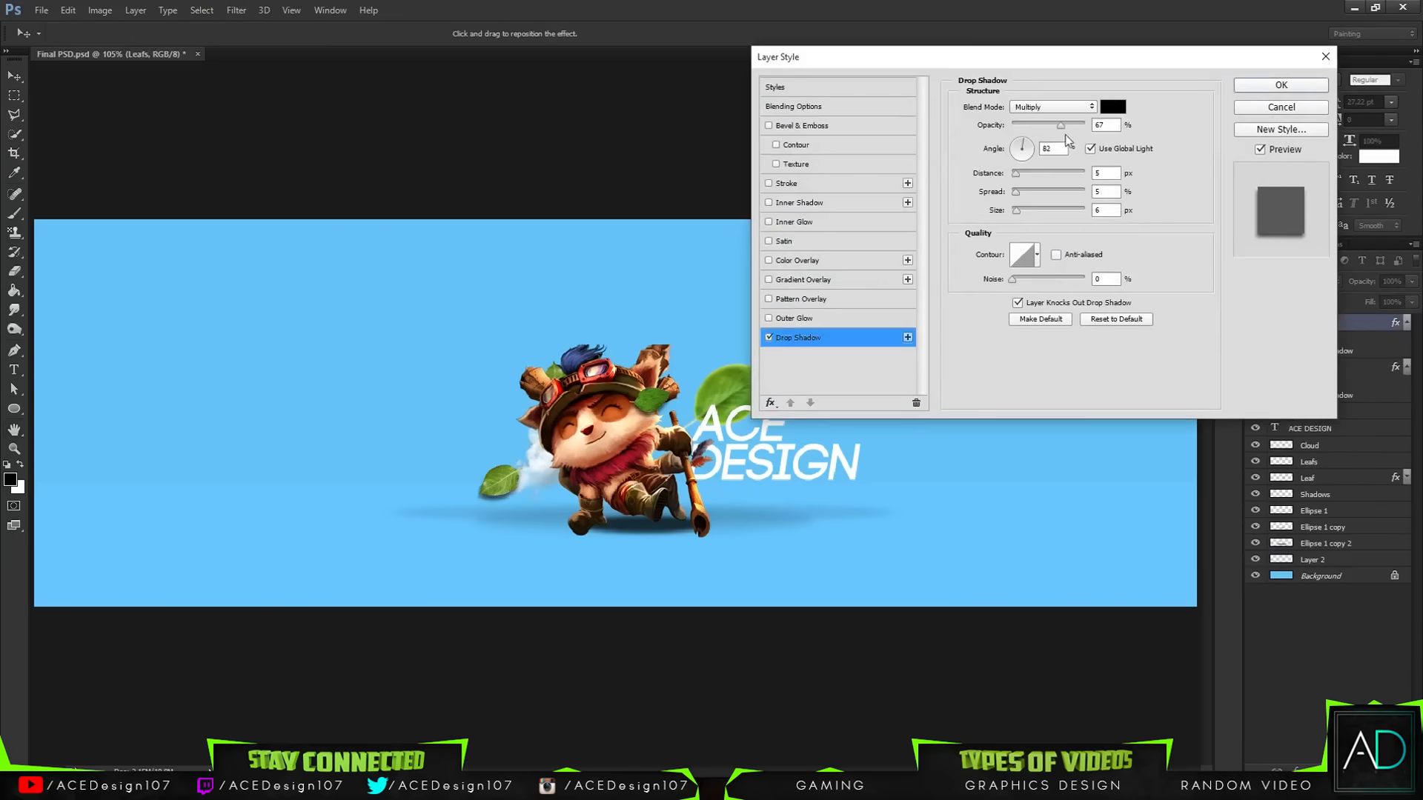
{"action": "mouse_move", "coordinate": [1062, 126]}
{"action": "left_mouse_down"}
{"action": "mouse_move", "coordinate": [1028, 127]}
{"action": "mouse_move", "coordinate": [1040, 123]}
{"action": "left_mouse_up"}
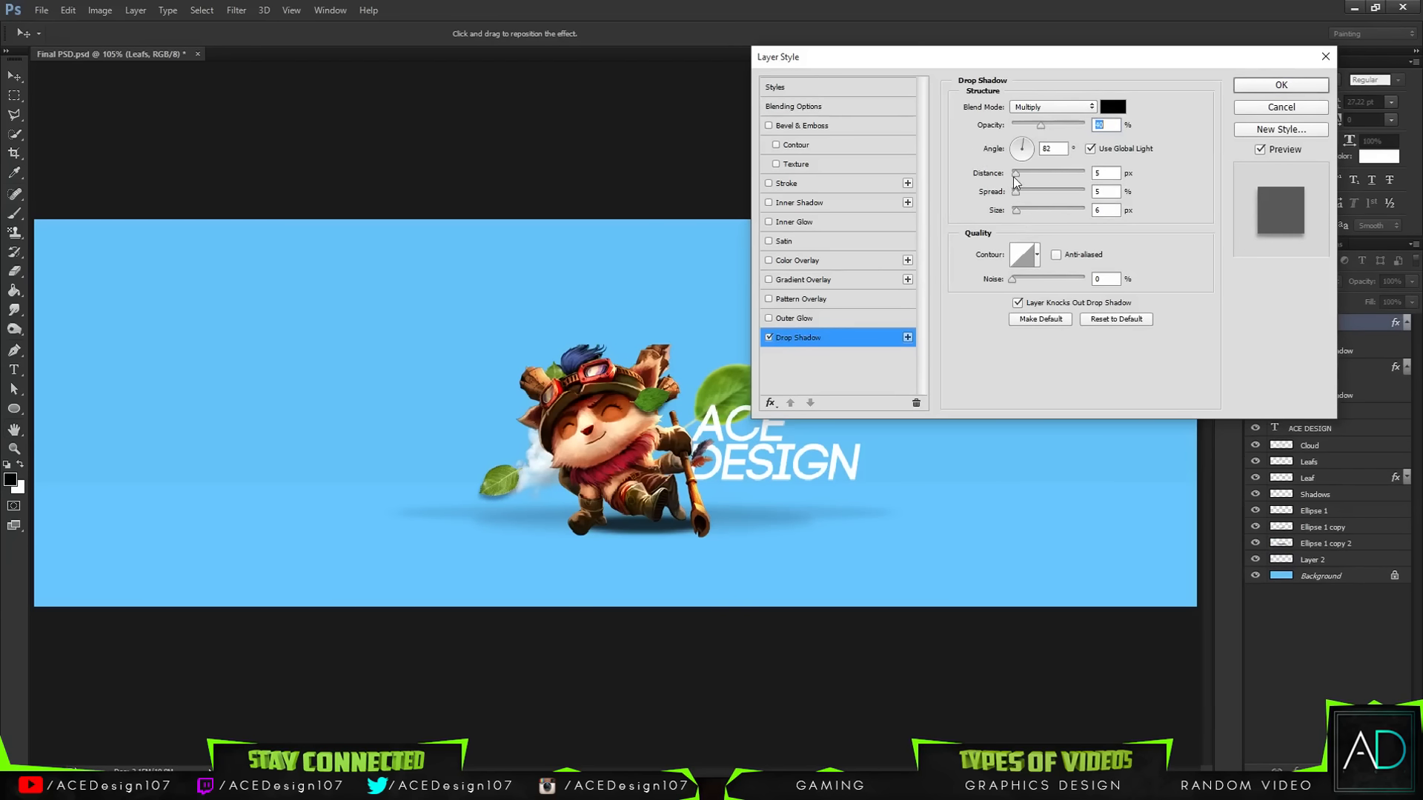
{"action": "type", "text": "2"}
{"action": "mouse_move", "coordinate": [1031, 123]}
{"action": "left_mouse_down"}
{"action": "mouse_move", "coordinate": [1060, 123]}
{"action": "mouse_move", "coordinate": [1030, 123]}
{"action": "left_mouse_up"}
{"action": "left_click", "coordinate": [1237, 87]}
Lower the drop shadow opacity of the small Leaf layer above Satan to about 49%.
{"action": "right_click", "coordinate": [1323, 367]}
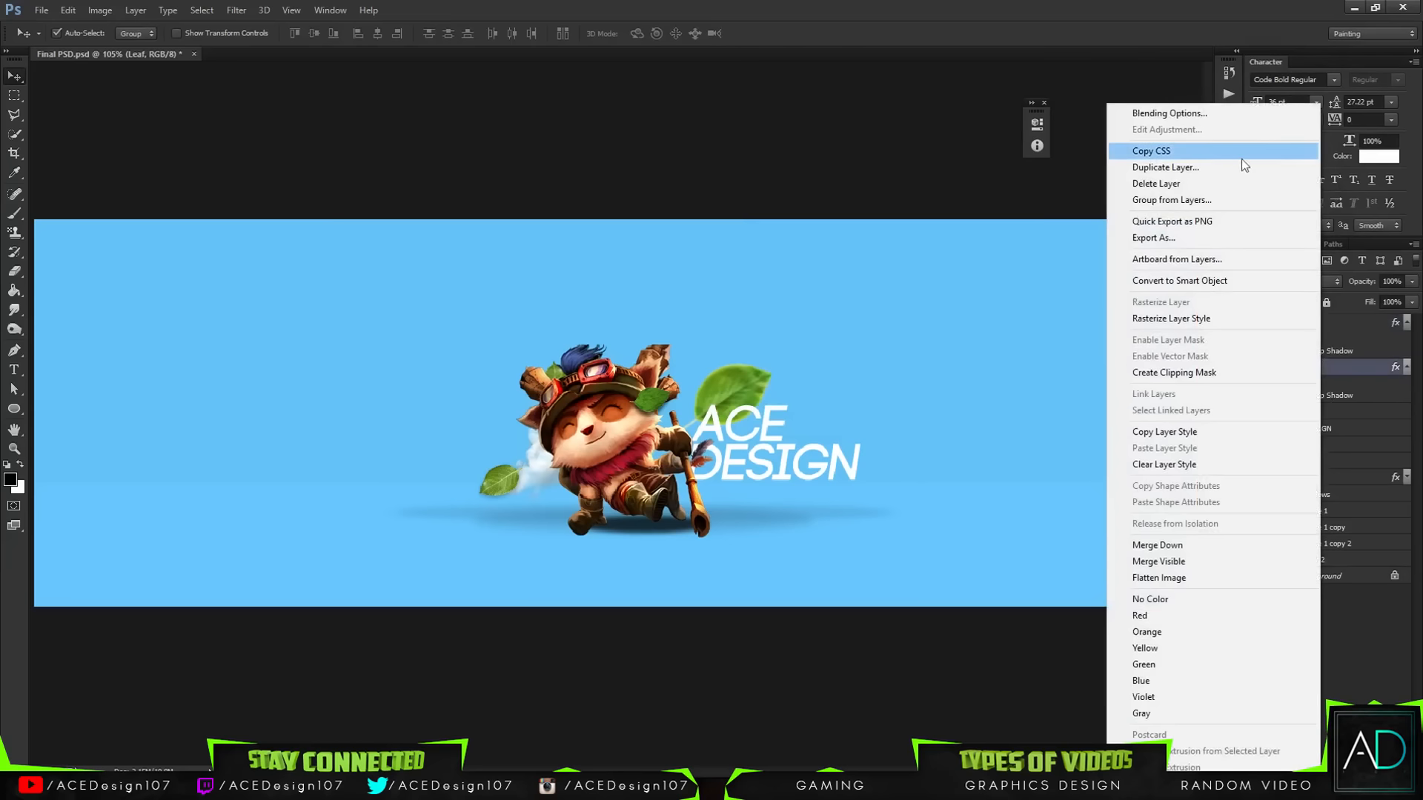
{"action": "left_click", "coordinate": [1190, 117]}
{"action": "left_click", "coordinate": [794, 339]}
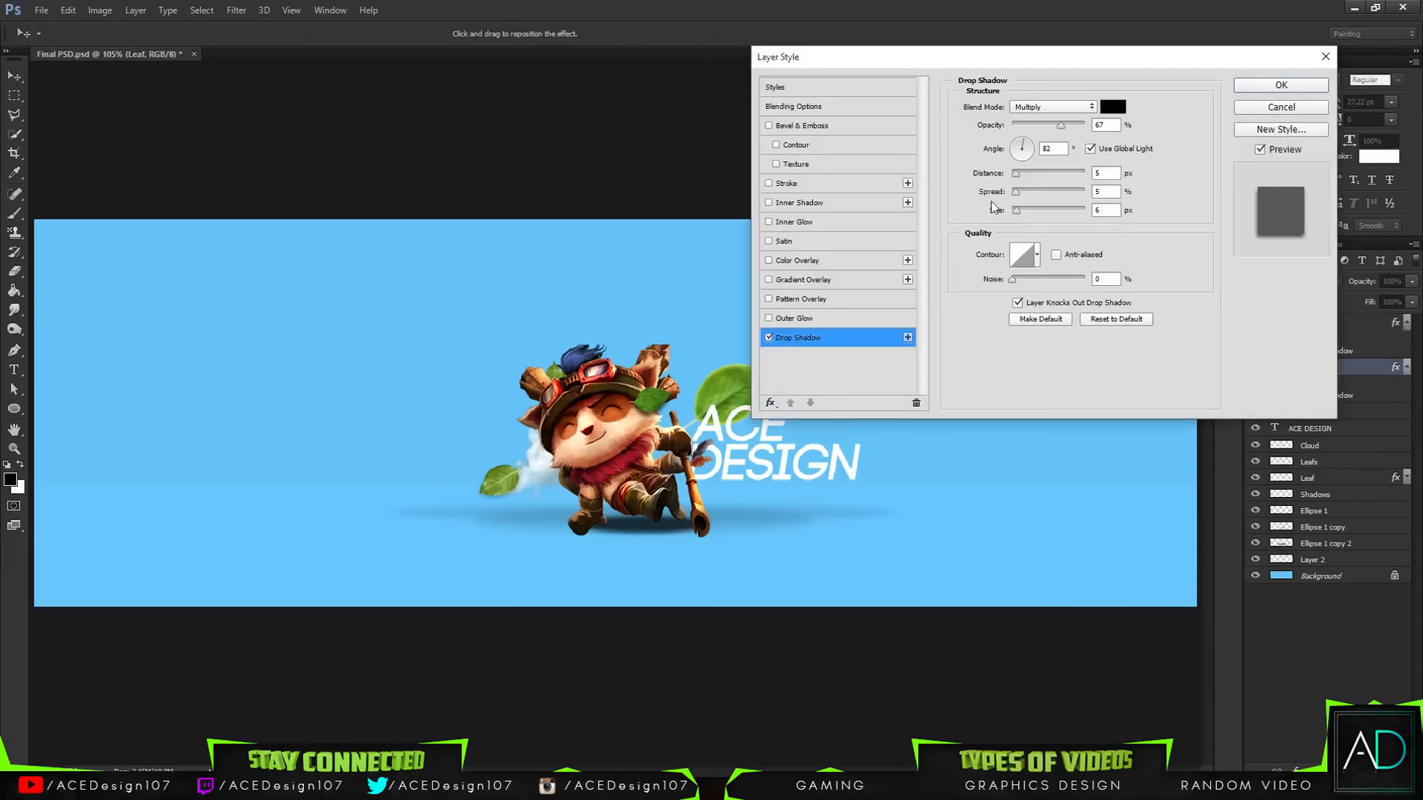
{"action": "left_click_drag", "start_coordinate": [1063, 122], "coordinate": [1050, 120]}
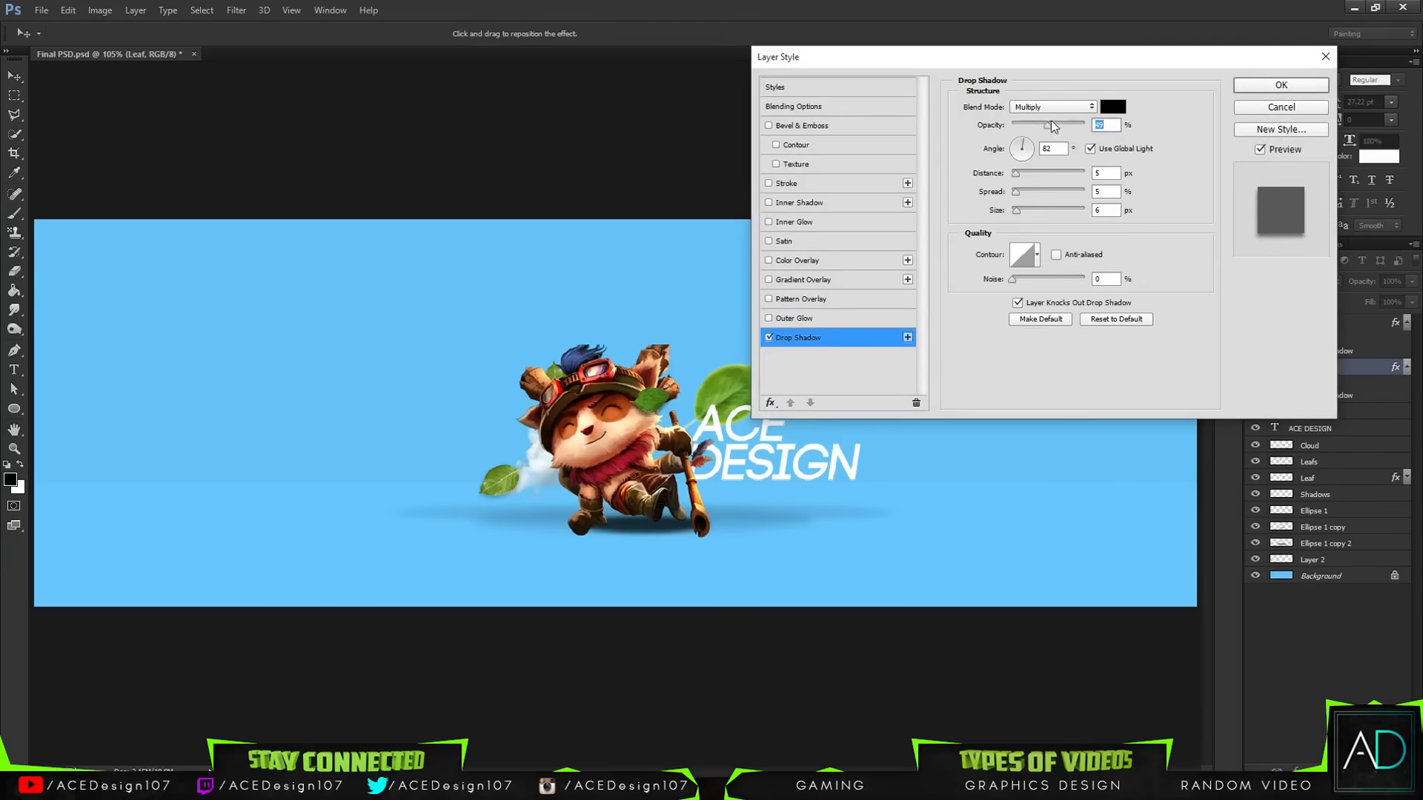
{"action": "left_click", "coordinate": [1304, 83]}
Add an Inner Glow to the small Leaf layer above Satan using Overlay blend mode and 73% opacity.
{"action": "right_click", "coordinate": [1353, 366]}
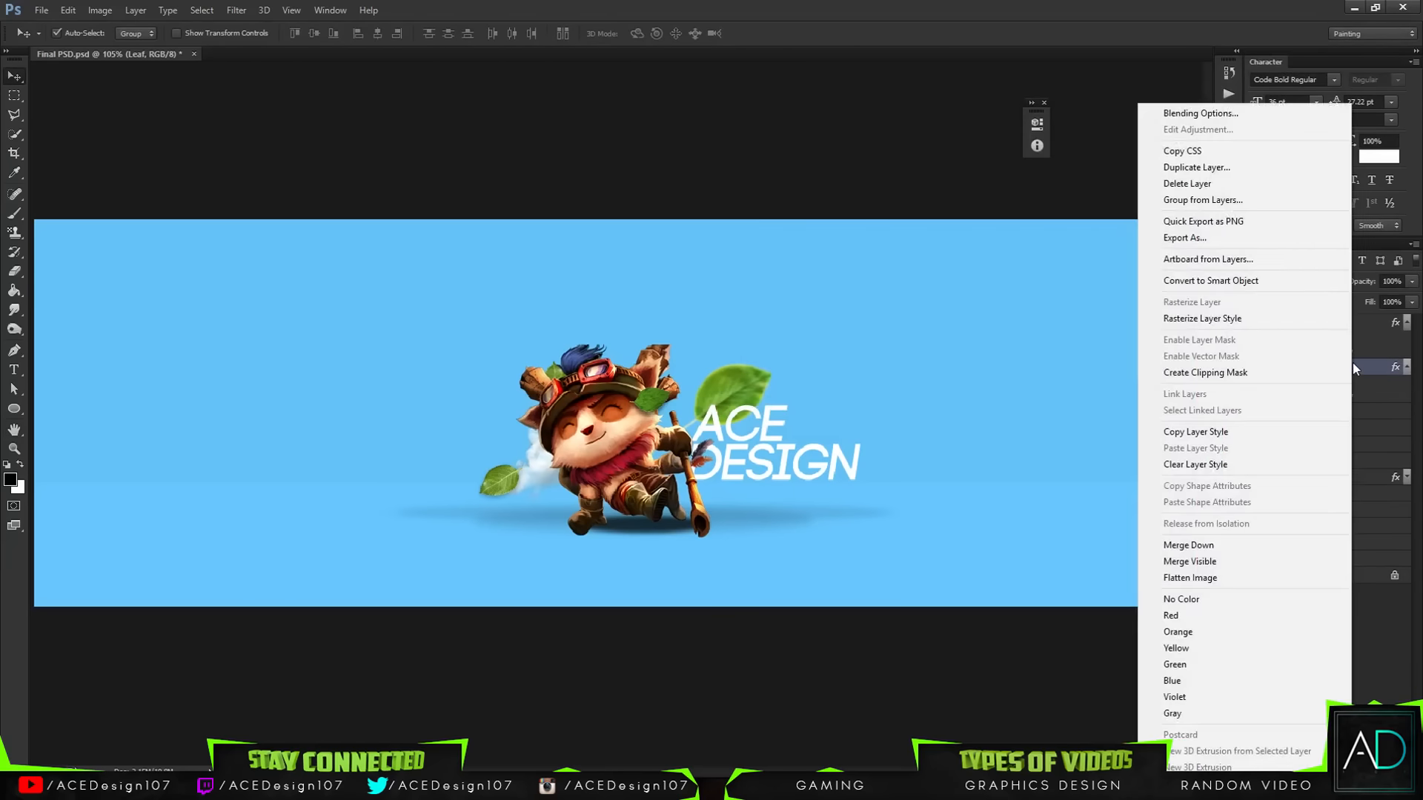
{"action": "left_click", "coordinate": [1178, 113]}
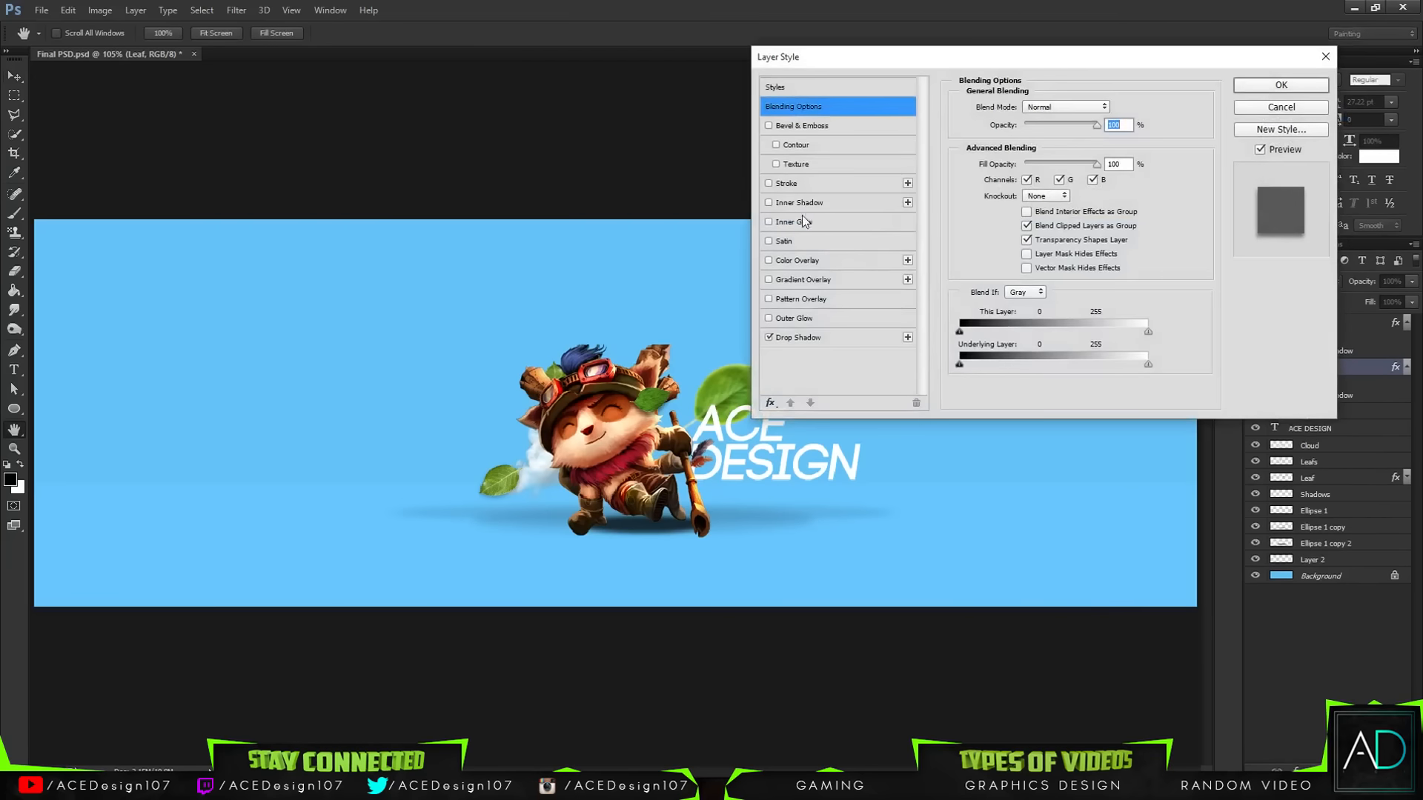
{"action": "left_click", "coordinate": [803, 222]}
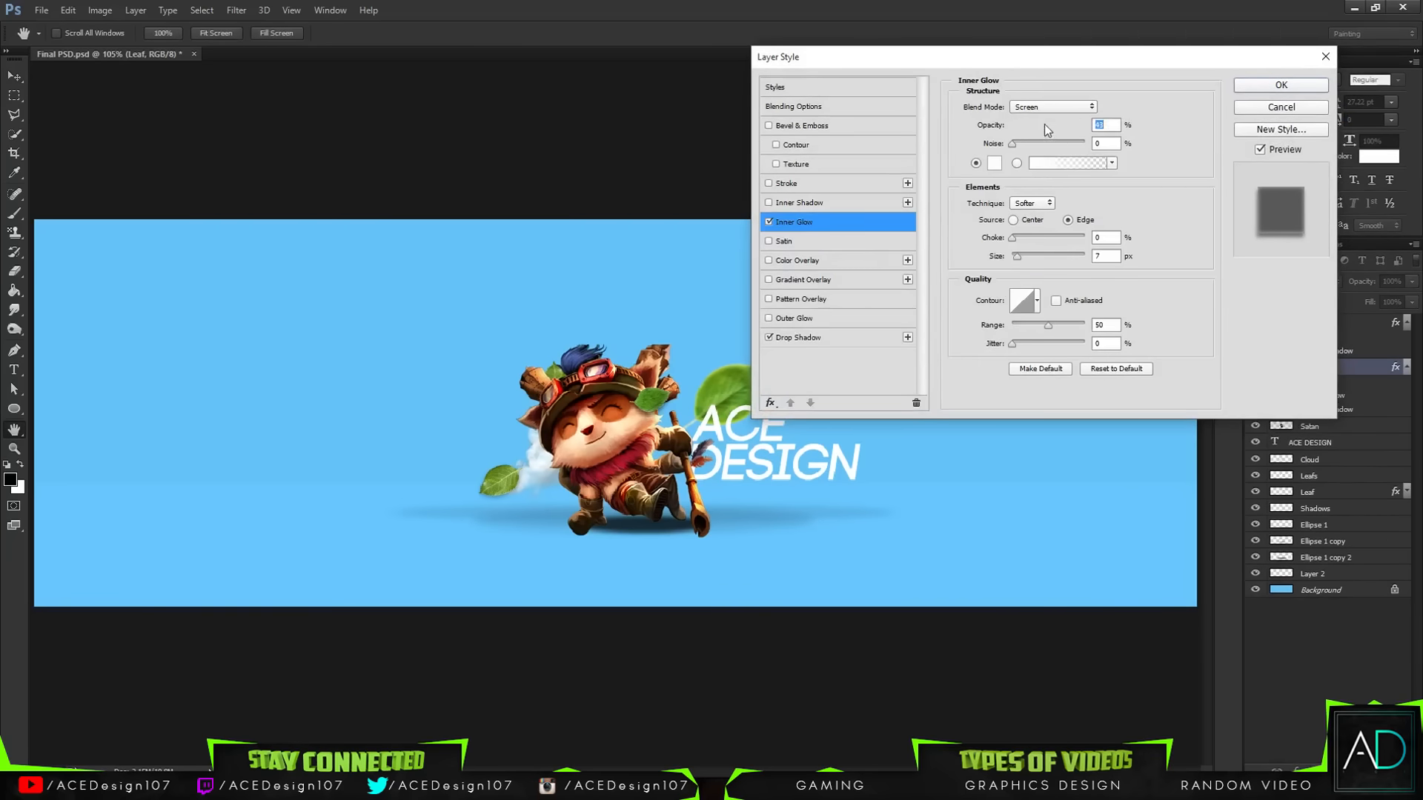
{"action": "left_click", "coordinate": [1064, 107]}
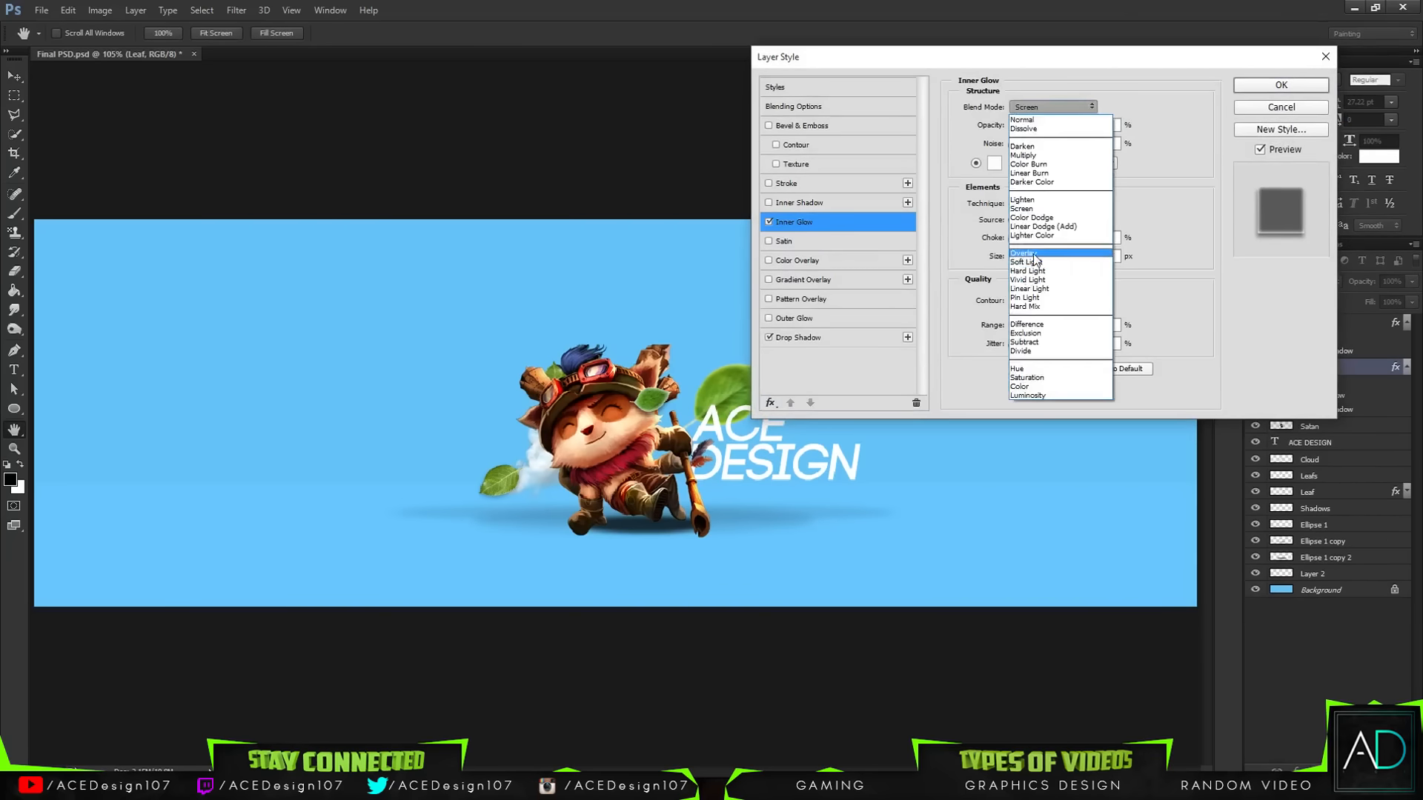
{"action": "left_click", "coordinate": [1030, 253]}
{"action": "left_click_drag", "start_coordinate": [1020, 255], "coordinate": [1017, 252]}
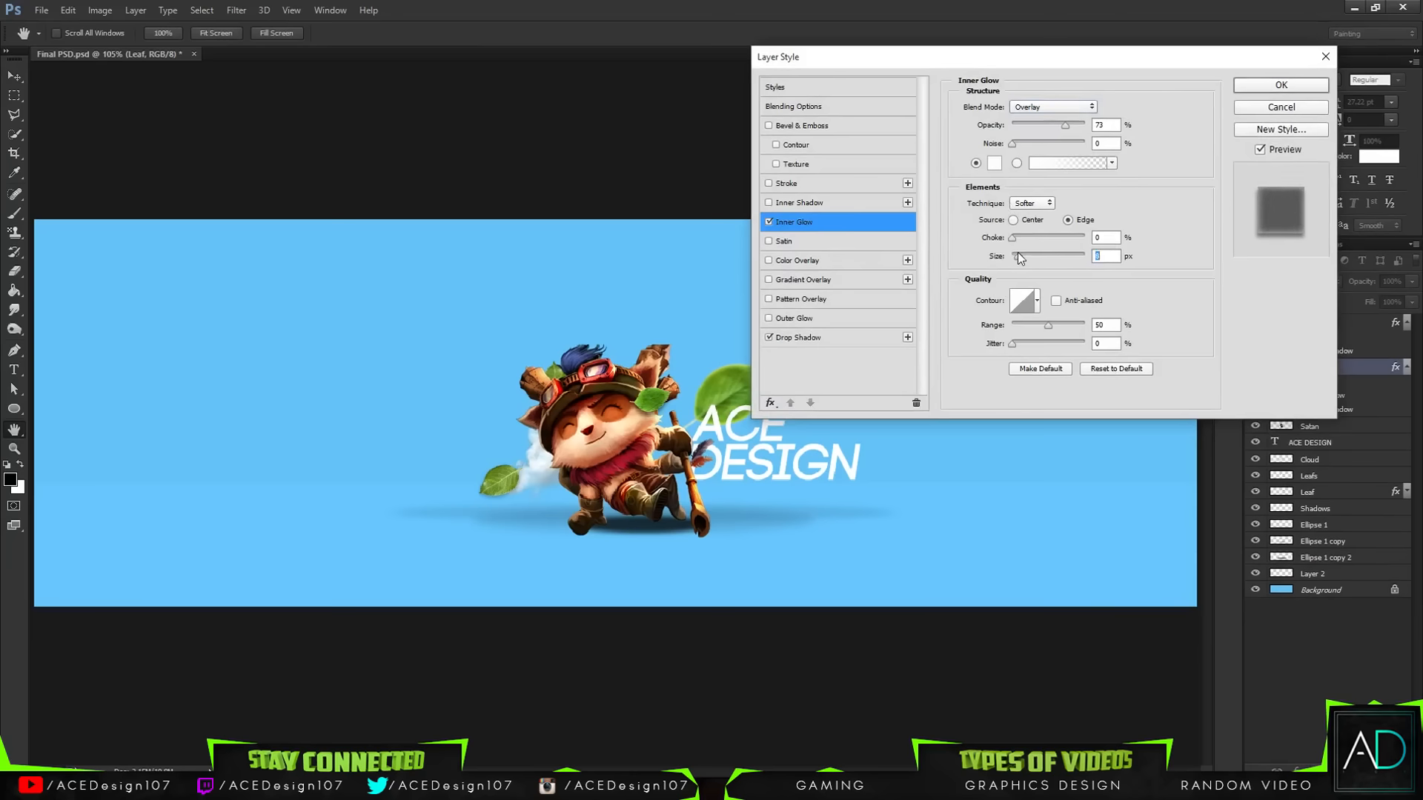
{"action": "left_click", "coordinate": [1281, 84]}
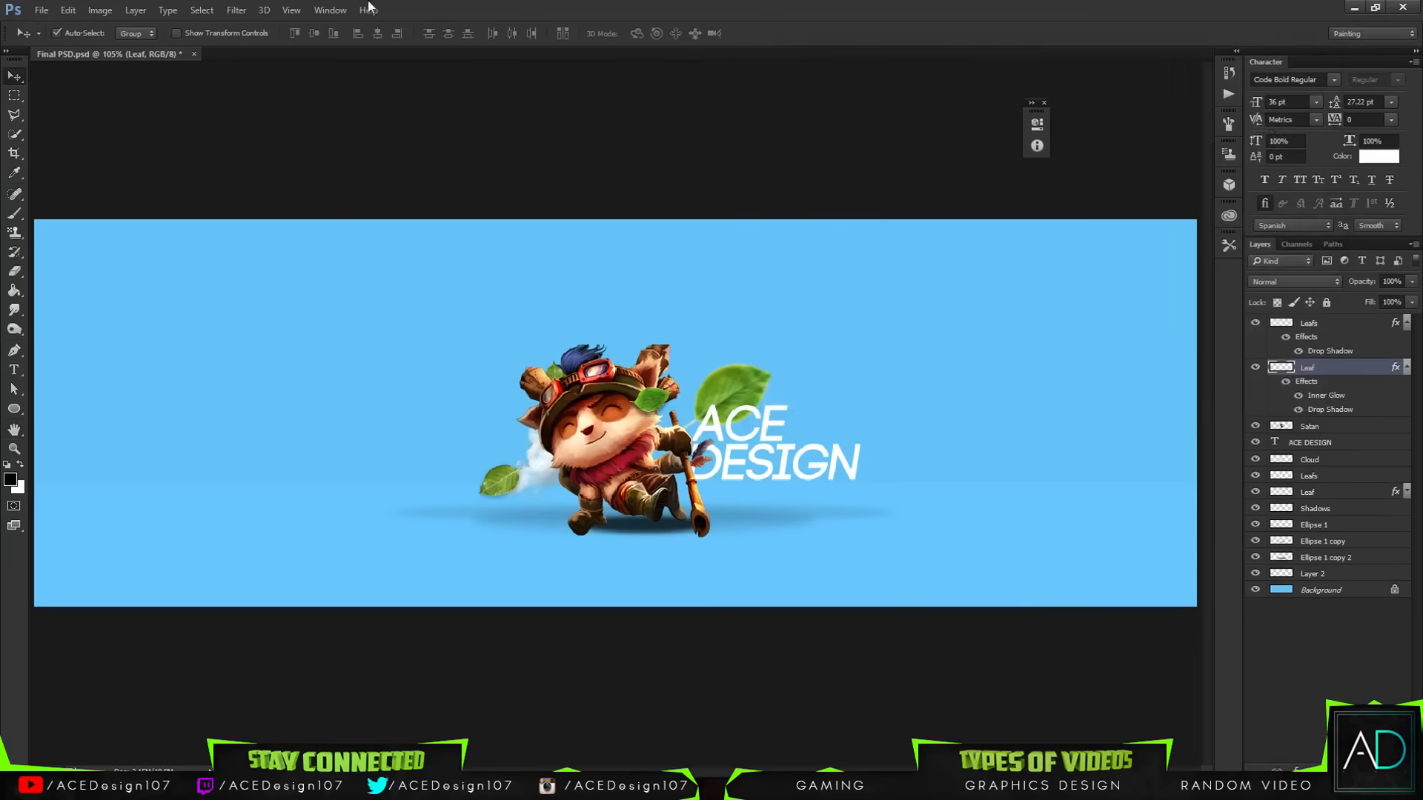
Apply a Gaussian Blur with a 0.2 pixel radius to the small Leaf layer above Satan.
{"action": "left_click", "coordinate": [236, 10]}
{"action": "mouse_move", "coordinate": [252, 173]}
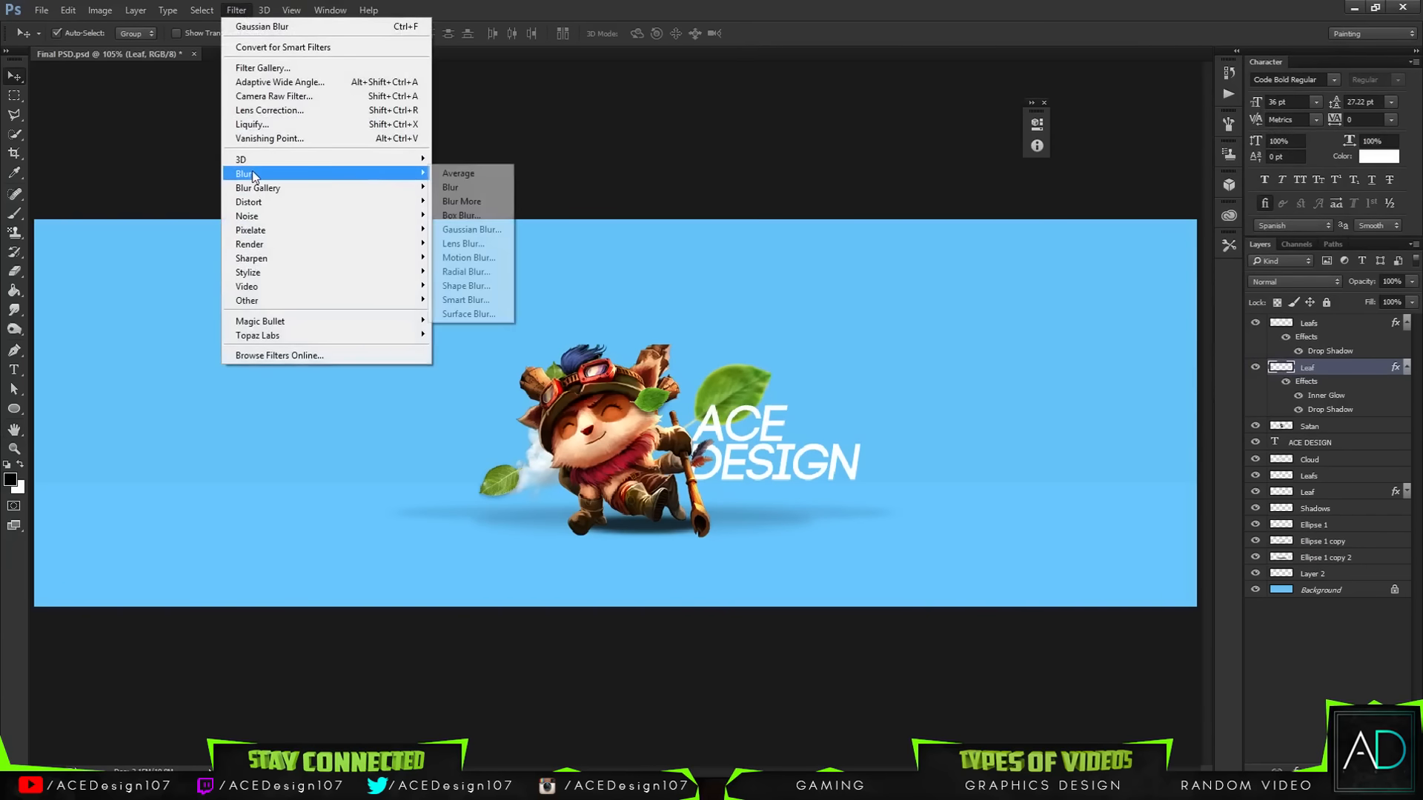
{"action": "left_click", "coordinate": [492, 225]}
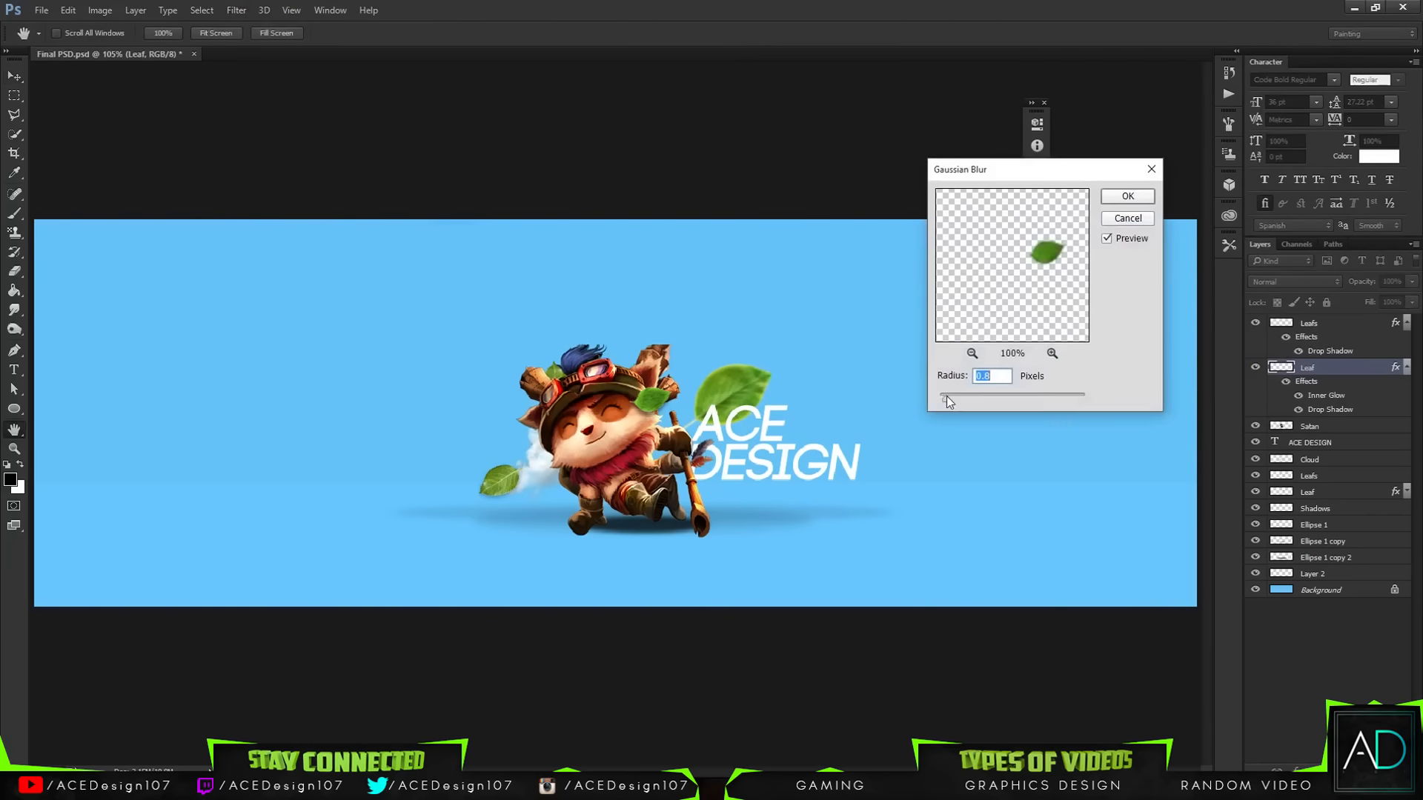
{"action": "type", "text": "0.2"}
{"action": "key", "text": "Return"}
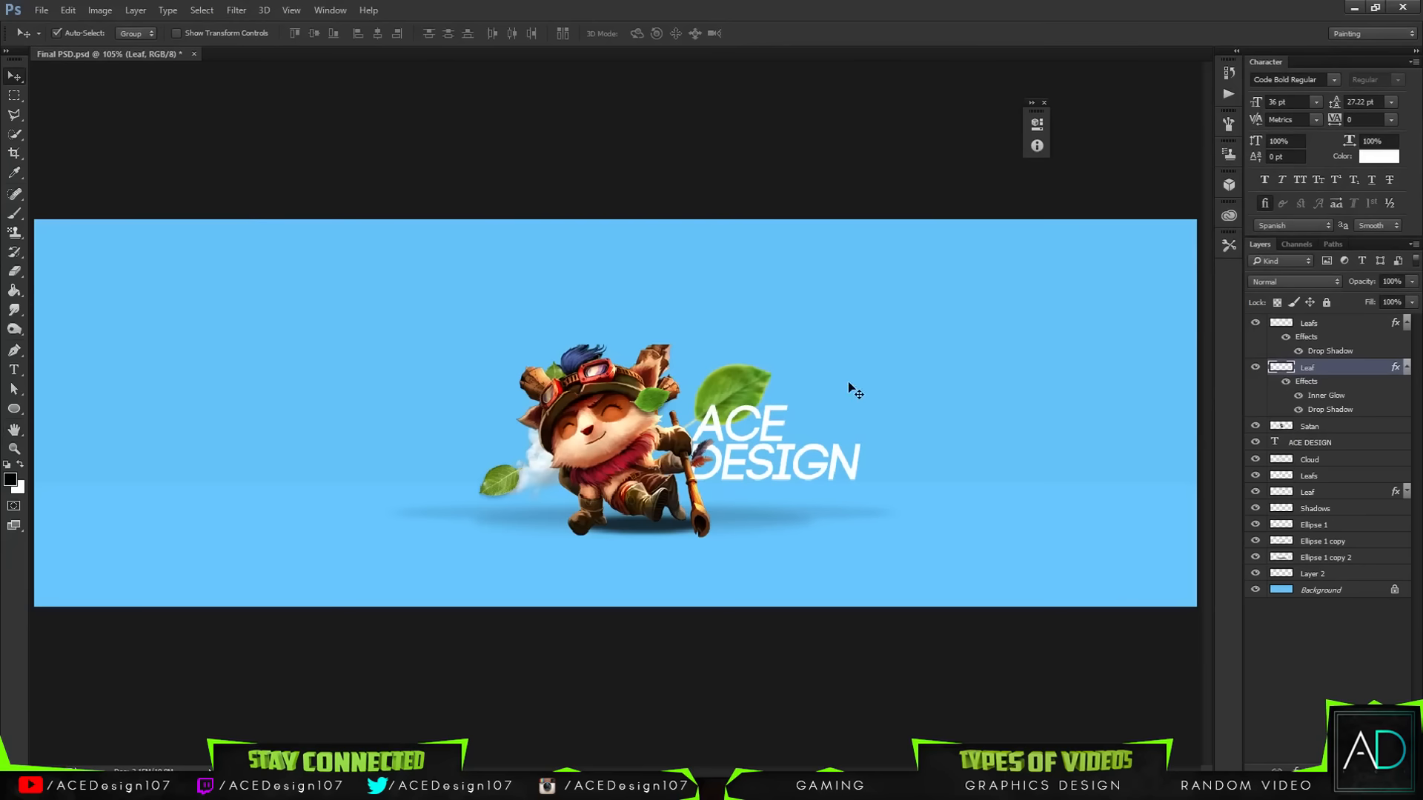
Collapse the effects lists of the topmost Leafs layer and the Leaf layer below it.
{"action": "key", "text": "ctrl"}
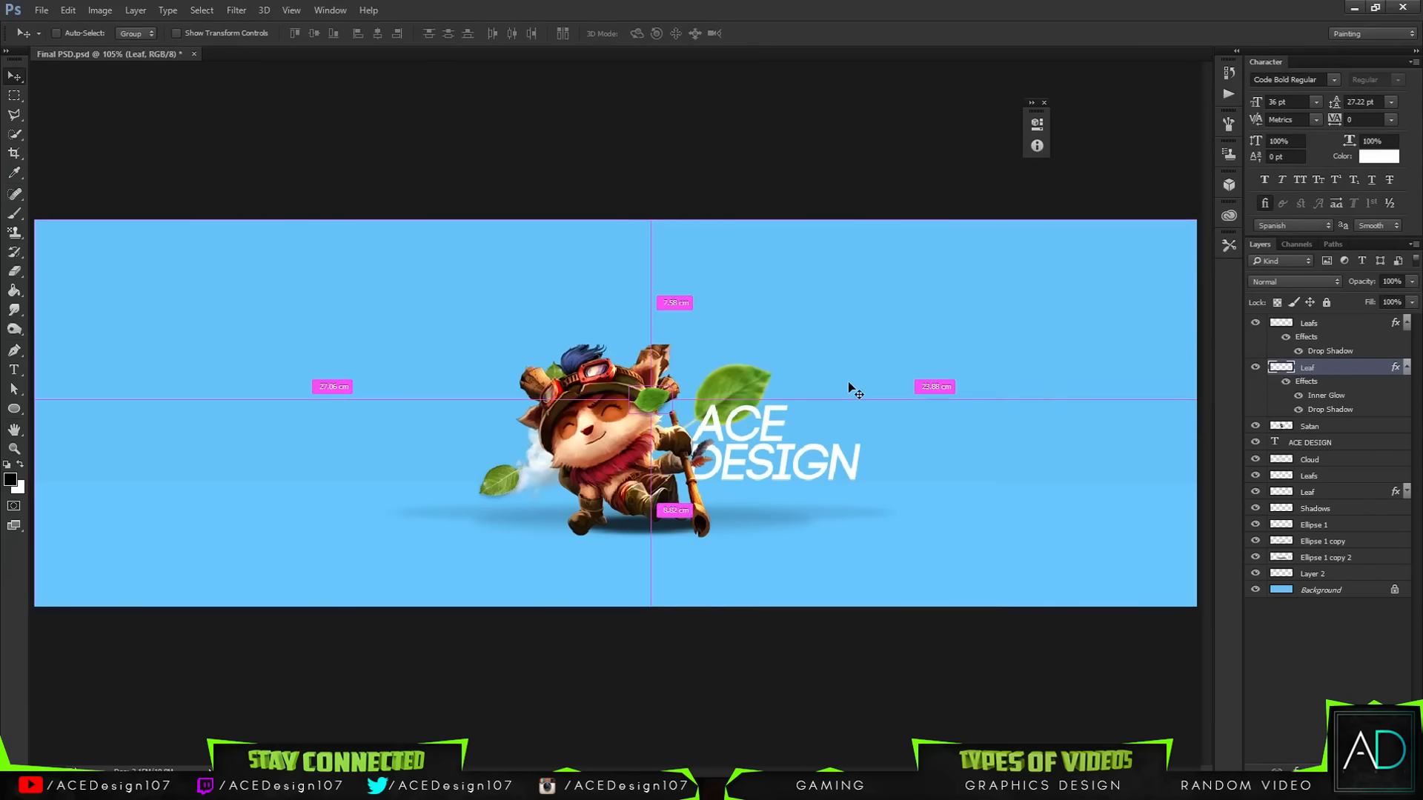
{"action": "key", "text": "ctrl+plus"}
{"action": "key", "text": "ctrl+minus"}
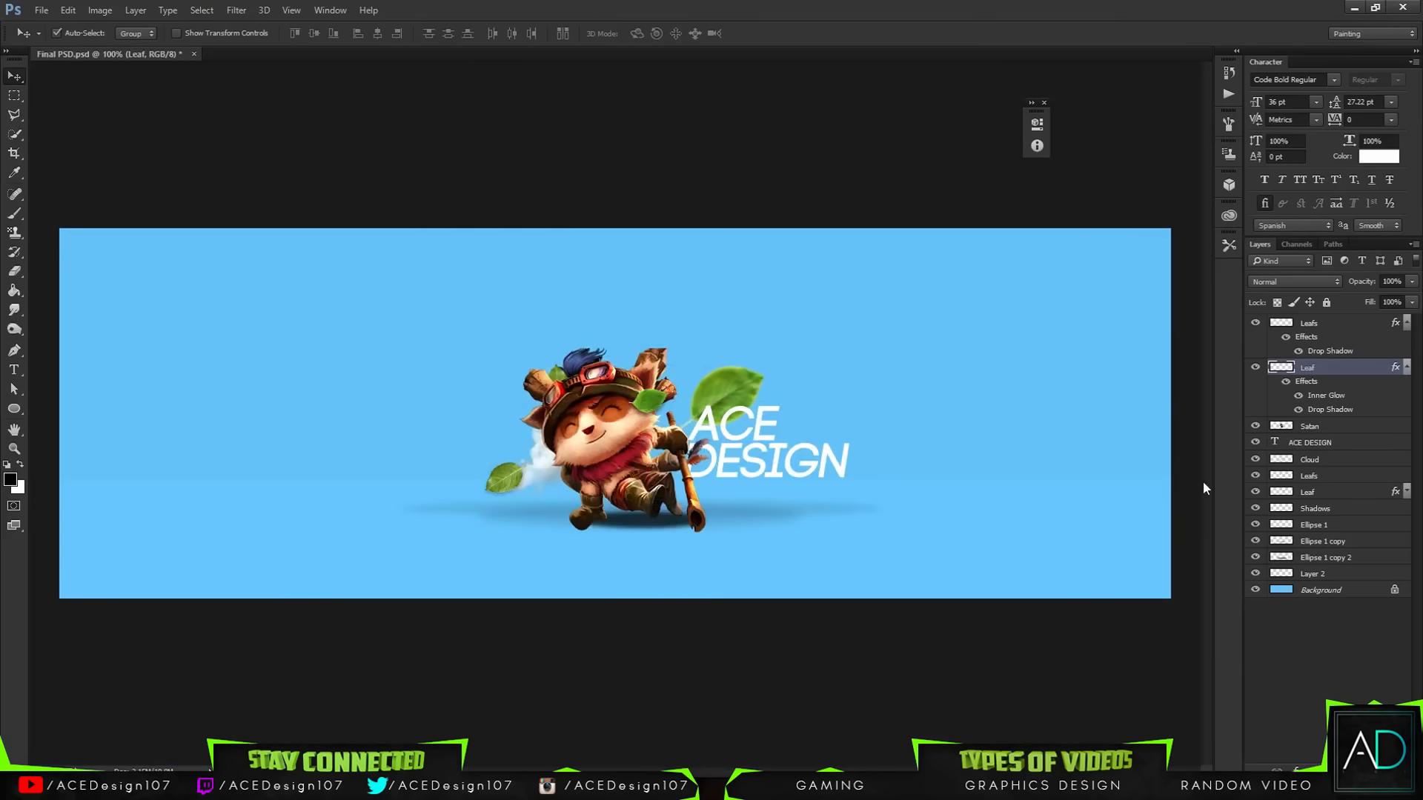
{"action": "left_click", "coordinate": [1347, 593]}
{"action": "left_click", "coordinate": [1328, 330]}
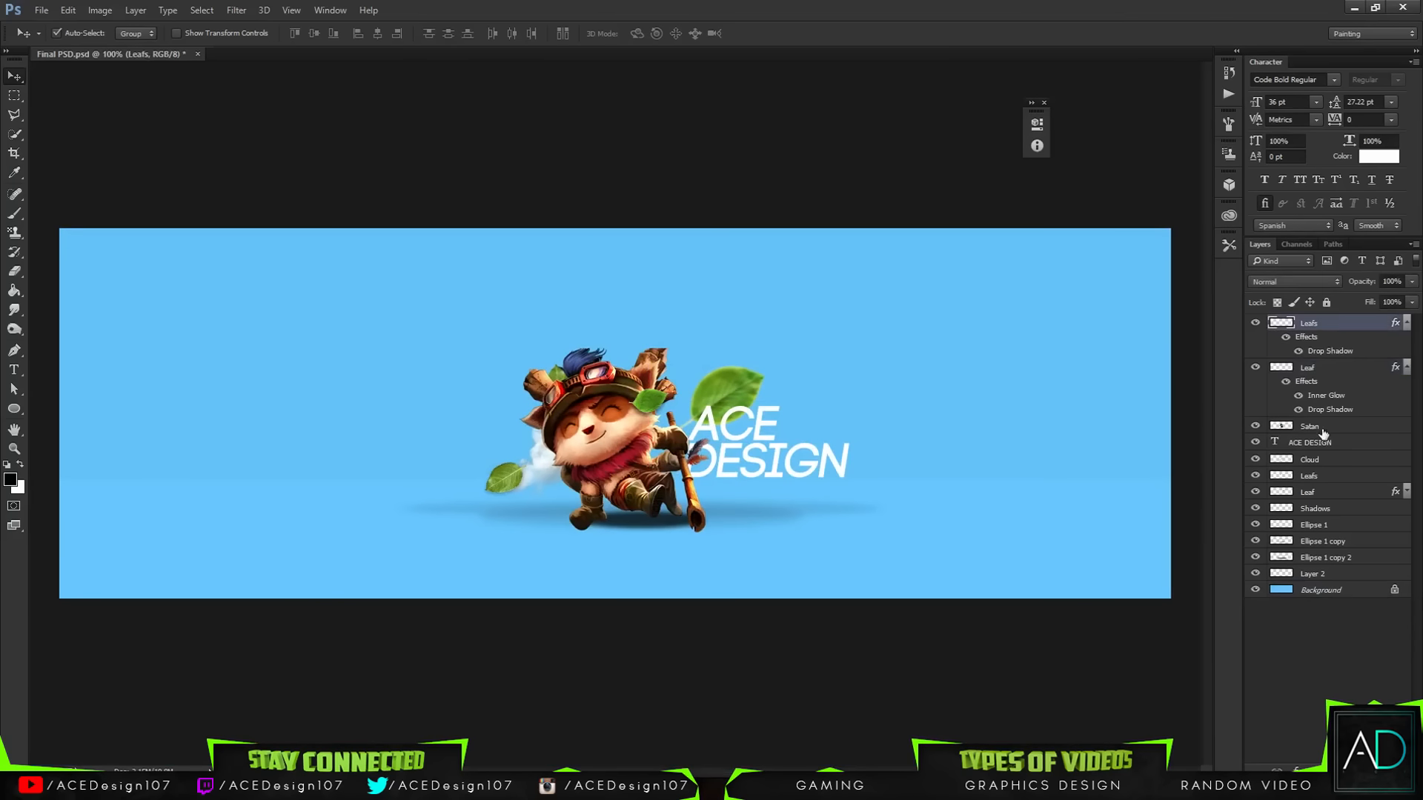
{"action": "left_click", "coordinate": [1406, 367]}
{"action": "left_click", "coordinate": [1406, 323]}
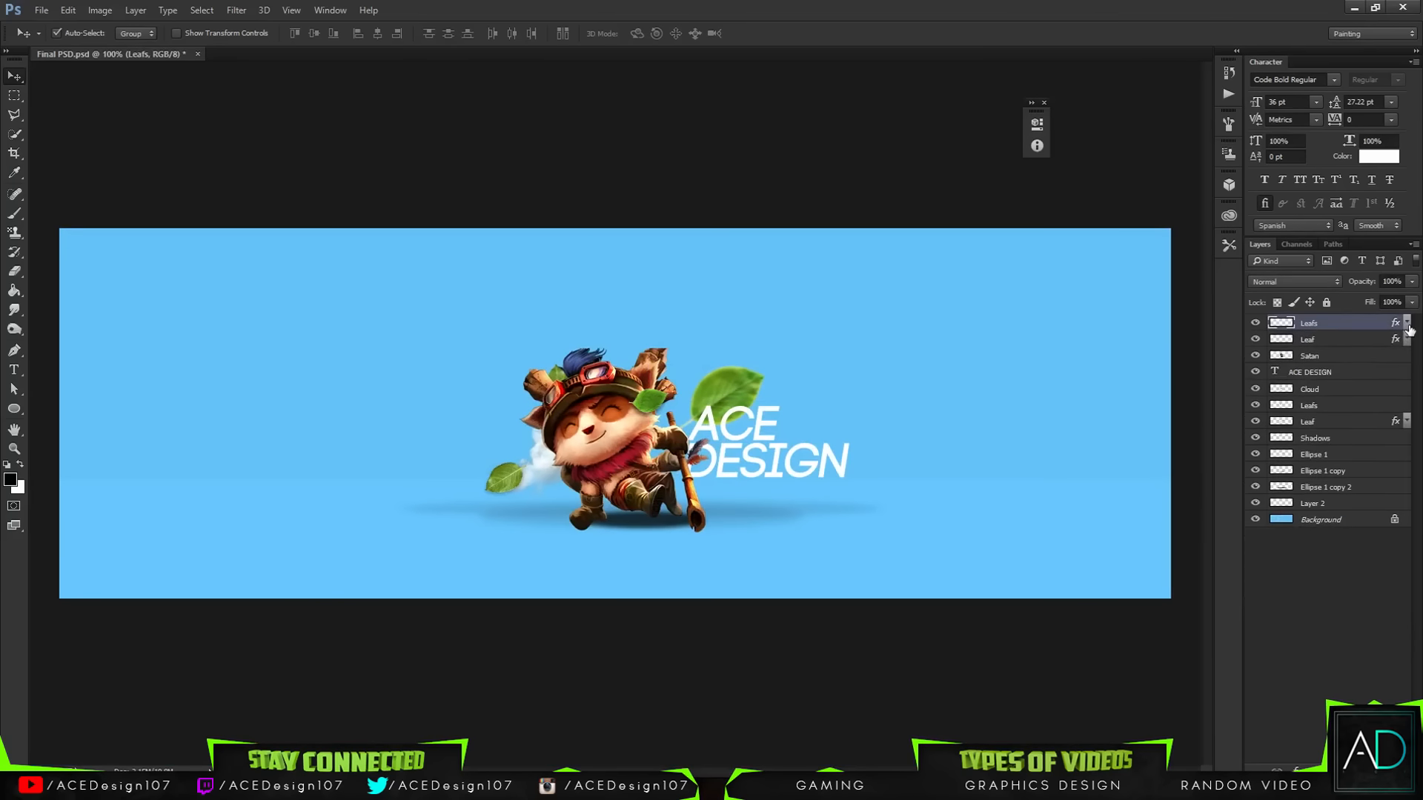
Add a new layer at the top of the stack and ready a 1000 px brush with white as the foreground colour.
{"action": "key", "text": "ctrl+shift+alt+n"}
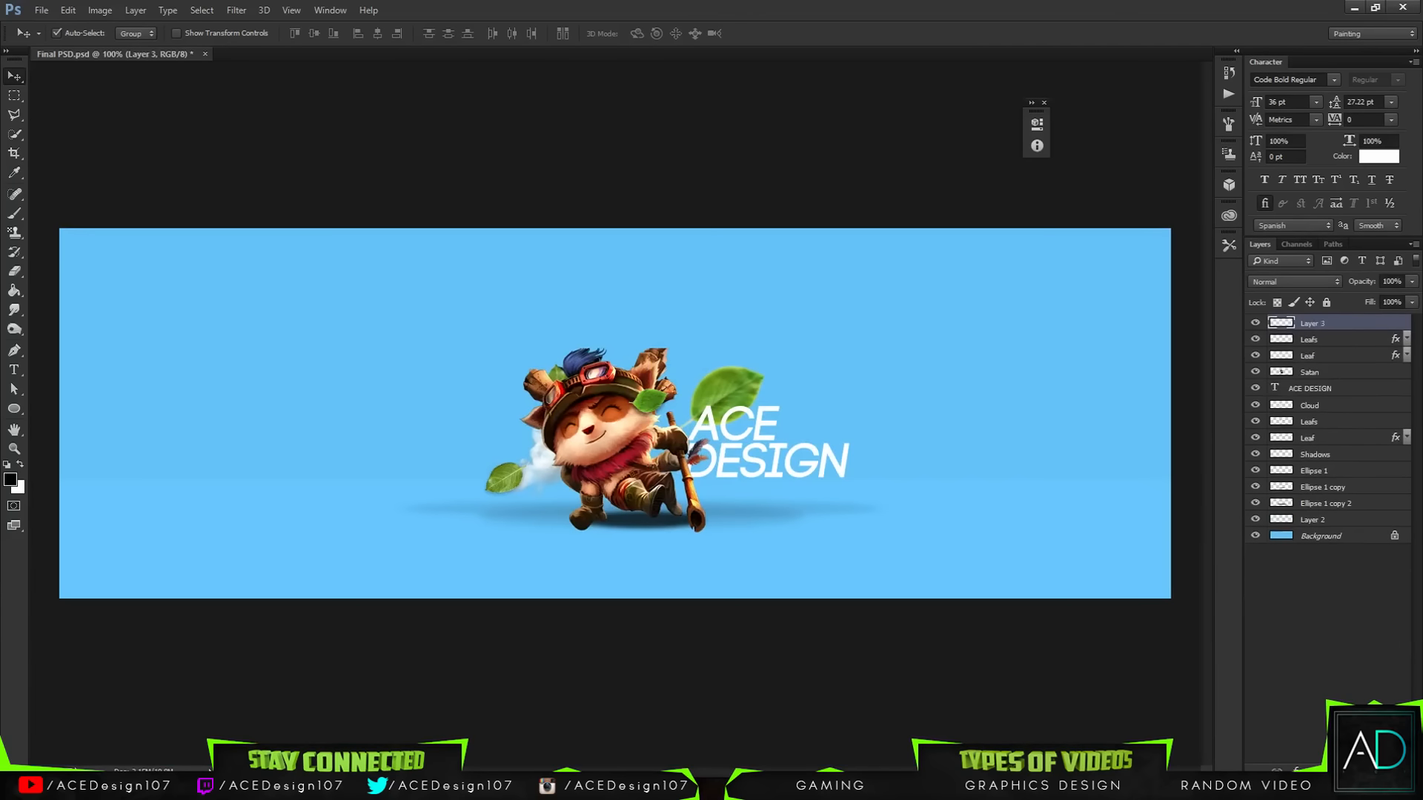
{"action": "key", "text": "b"}
{"action": "left_click", "coordinate": [77, 34]}
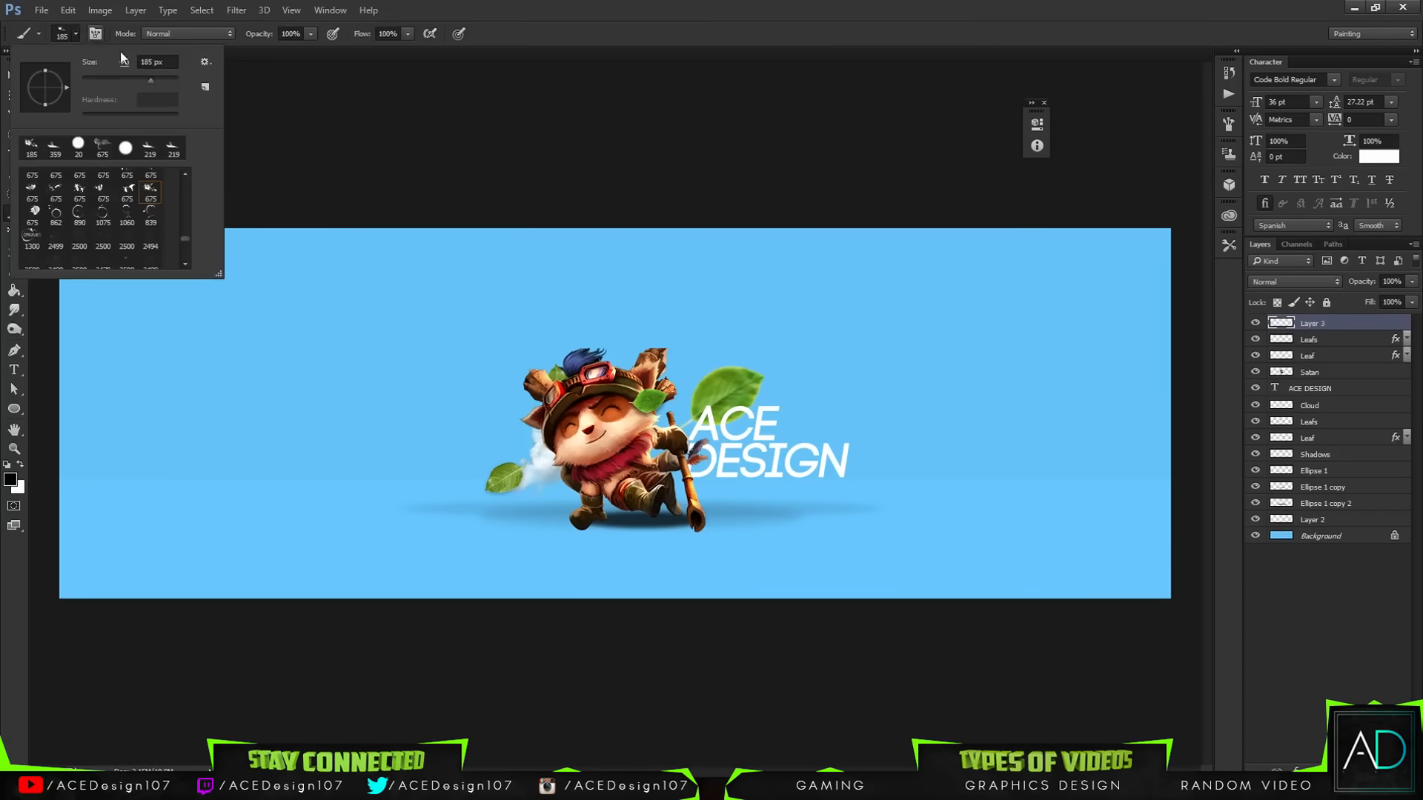
{"action": "type", "text": "1000"}
{"action": "key", "text": "Return"}
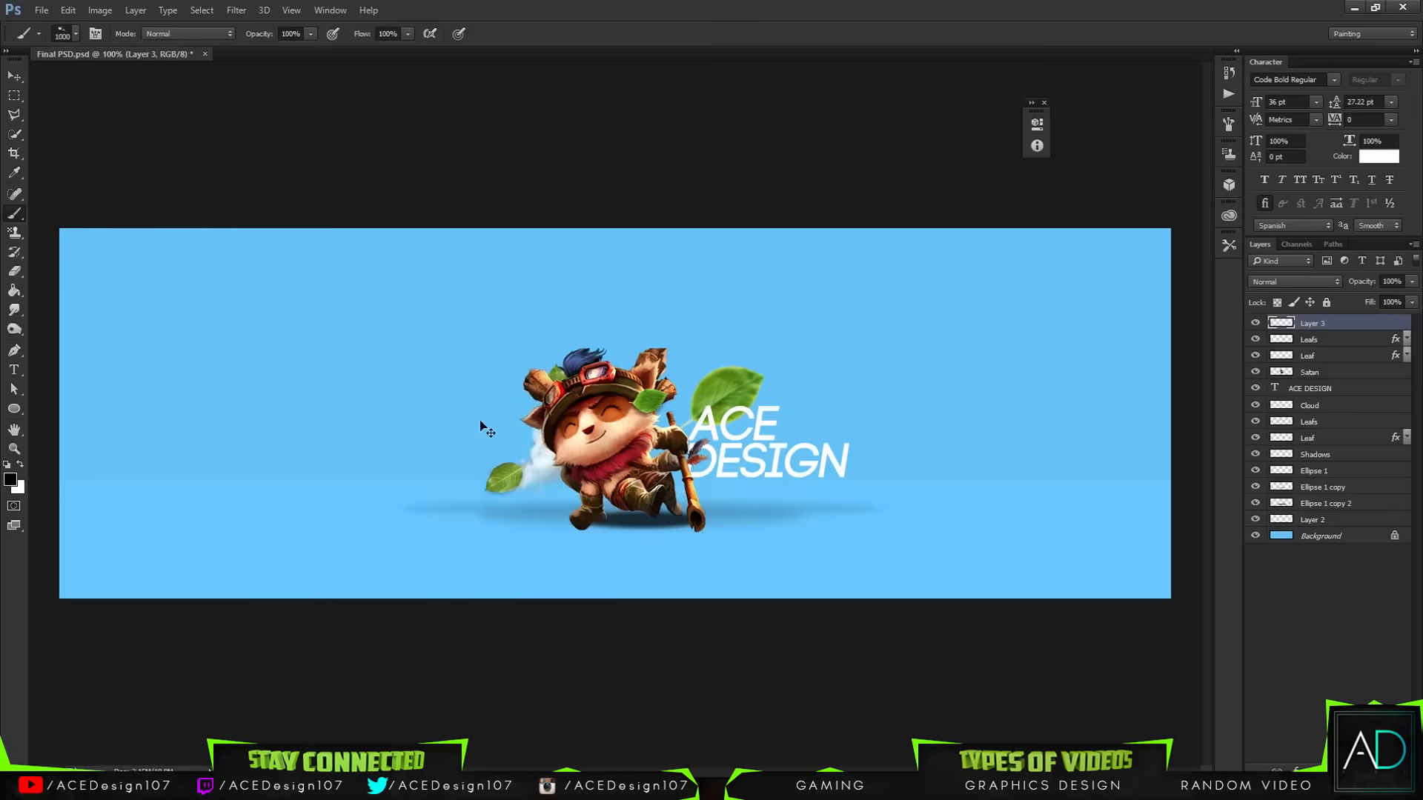
{"action": "key", "text": "ctrl+minus"}
{"action": "key", "text": "ctrl+minus"}
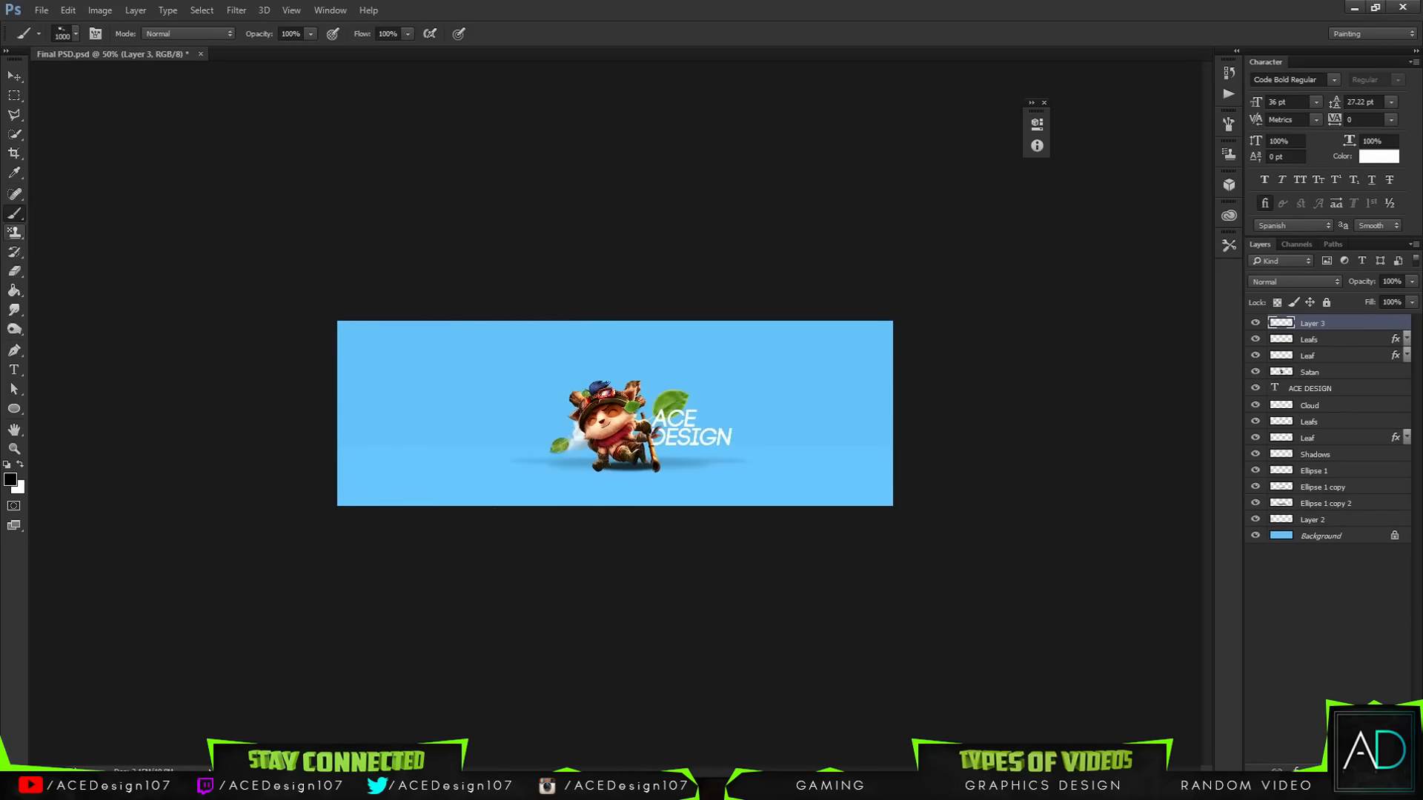
{"action": "left_click", "coordinate": [21, 465]}
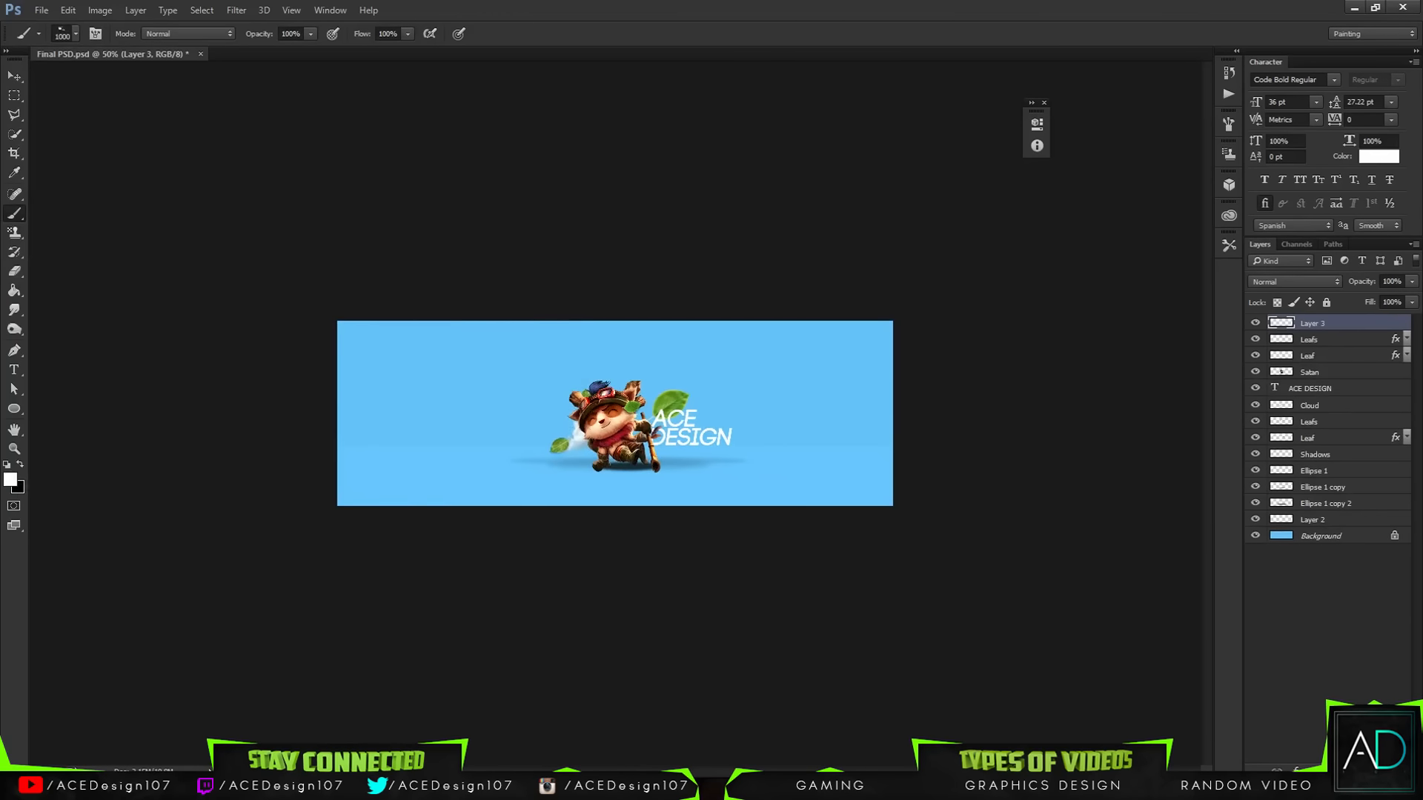
Switch the brush to the recent 20 px hard round preset and set its size to 1000 px.
{"action": "left_click", "coordinate": [76, 33]}
{"action": "left_click", "coordinate": [77, 145]}
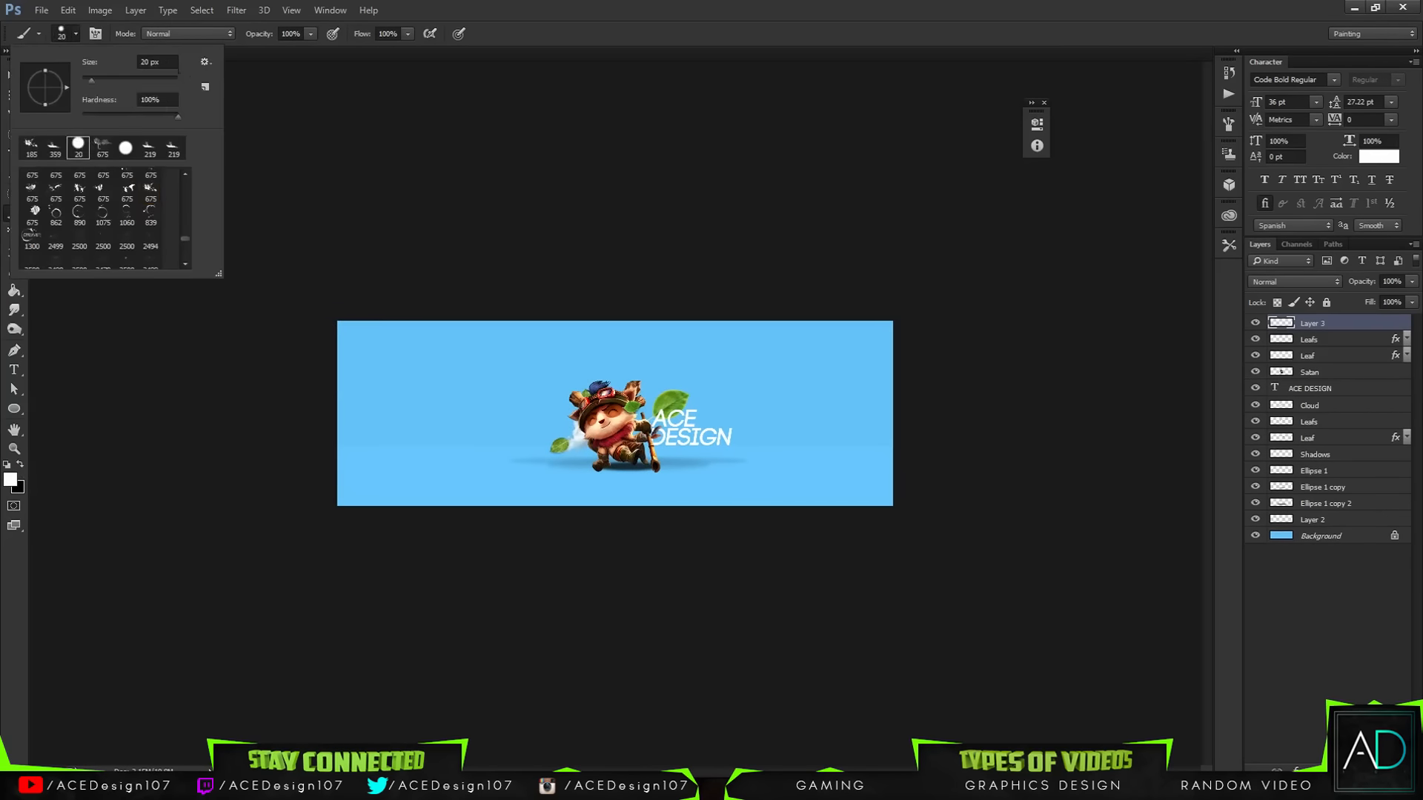
{"action": "left_click", "coordinate": [150, 62]}
{"action": "key", "text": "BackSpace"}
{"action": "key", "text": "BackSpace"}
{"action": "type", "text": "1000"}
{"action": "key", "text": "Return"}
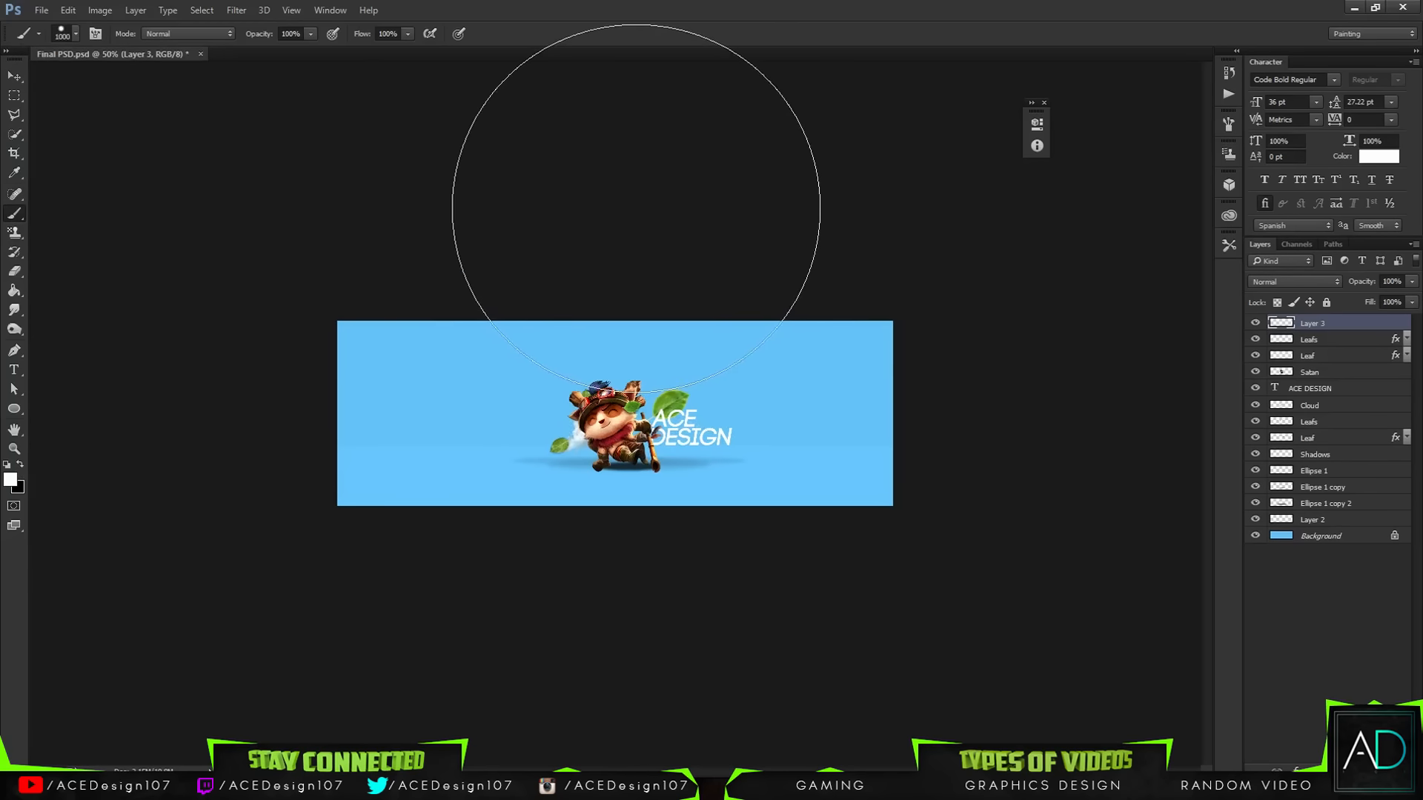
Soften the round brush and paint a single white glow spilling over the banner's upper edge, slightly right of centre.
{"action": "left_click_drag", "start_coordinate": [623, 195], "coordinate": [729, 191]}
{"action": "key", "text": "ctrl+z"}
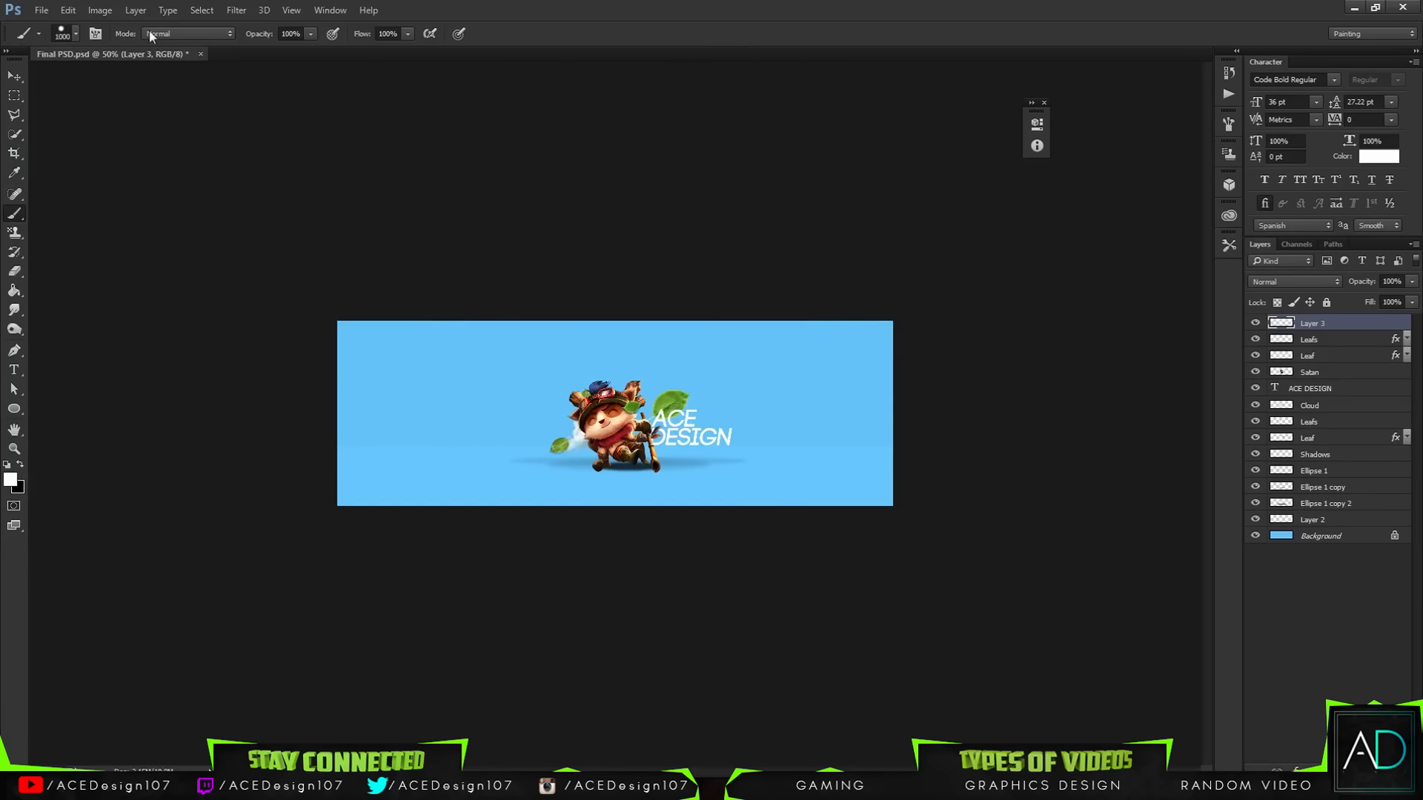
{"action": "left_click", "coordinate": [75, 33]}
{"action": "key", "text": "Return"}
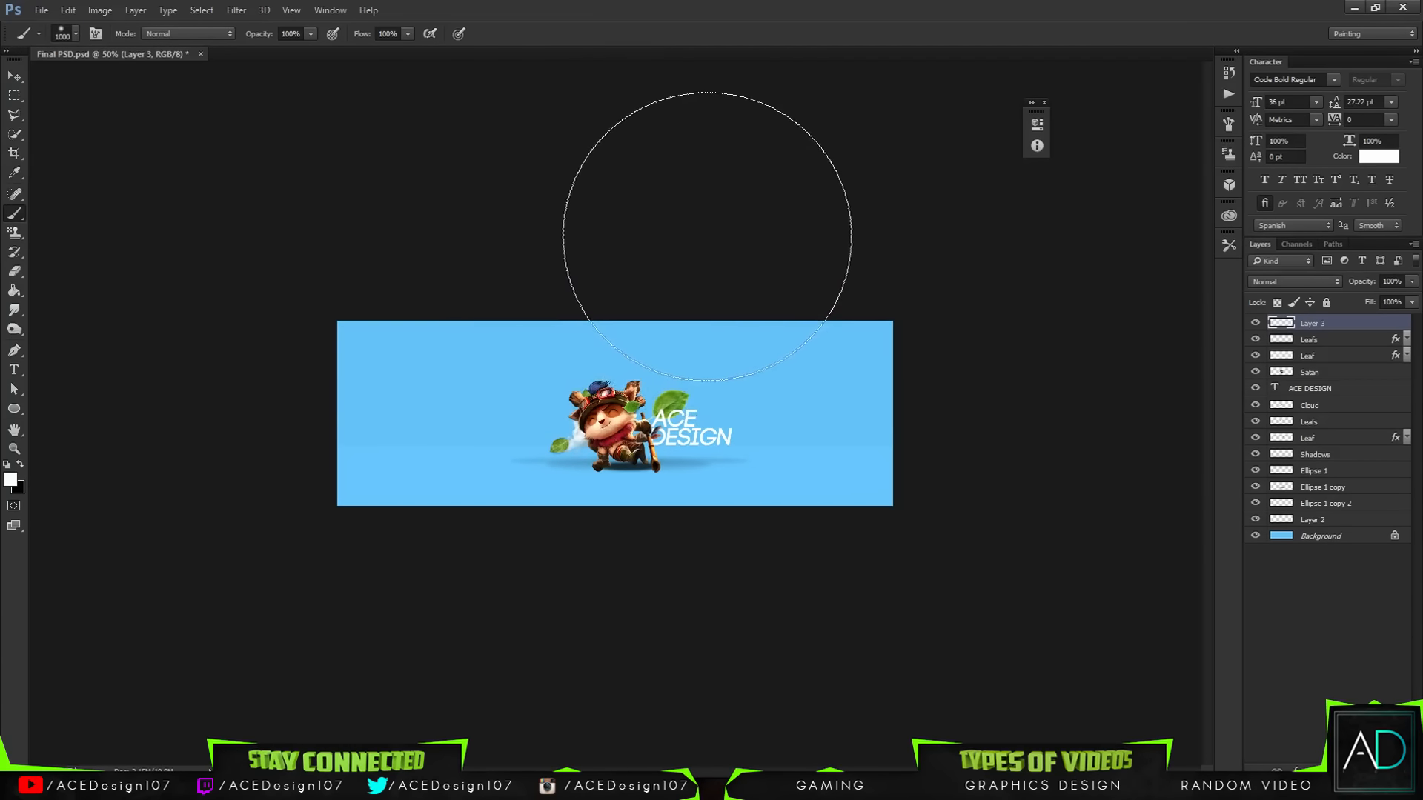
{"action": "left_click", "coordinate": [707, 237]}
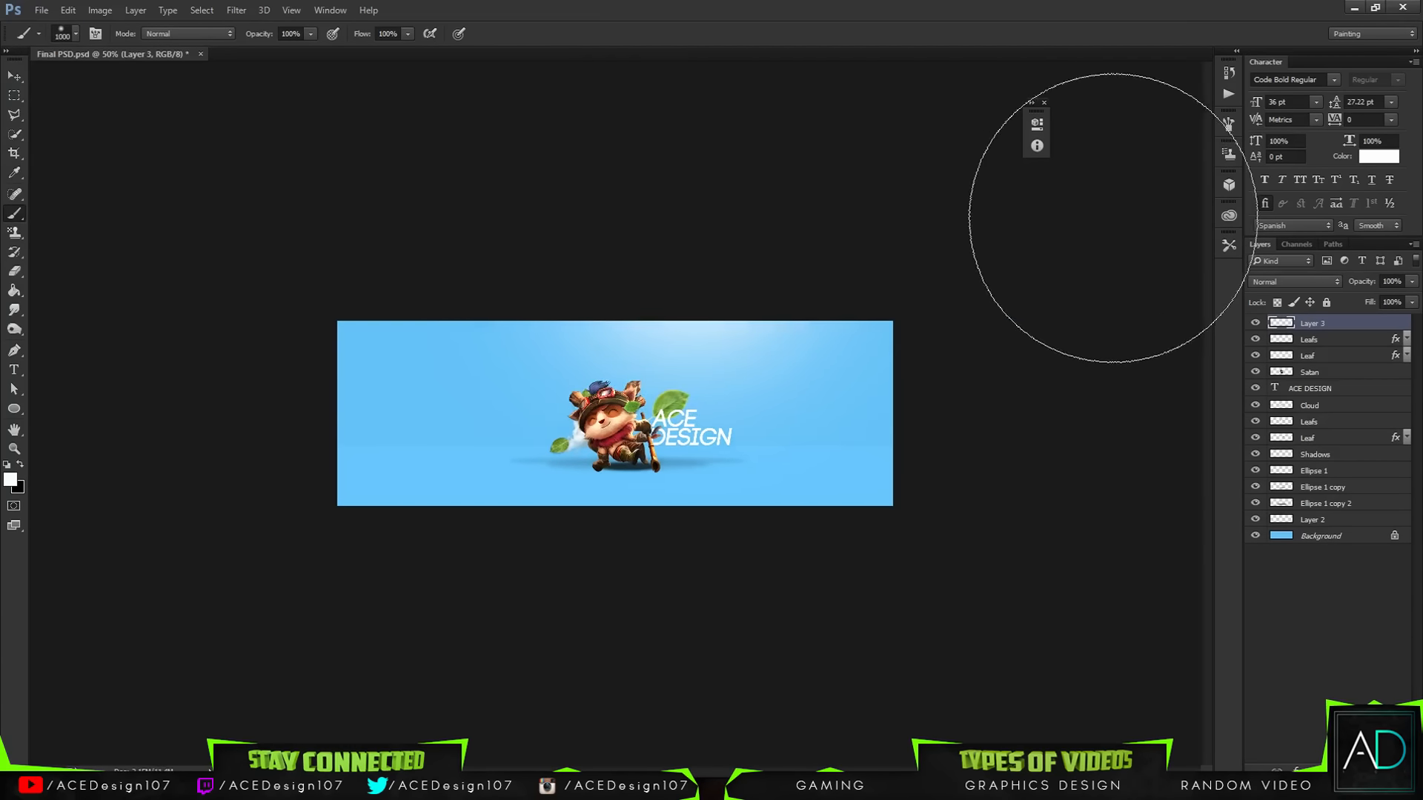
{"action": "key", "text": "ctrl+0"}
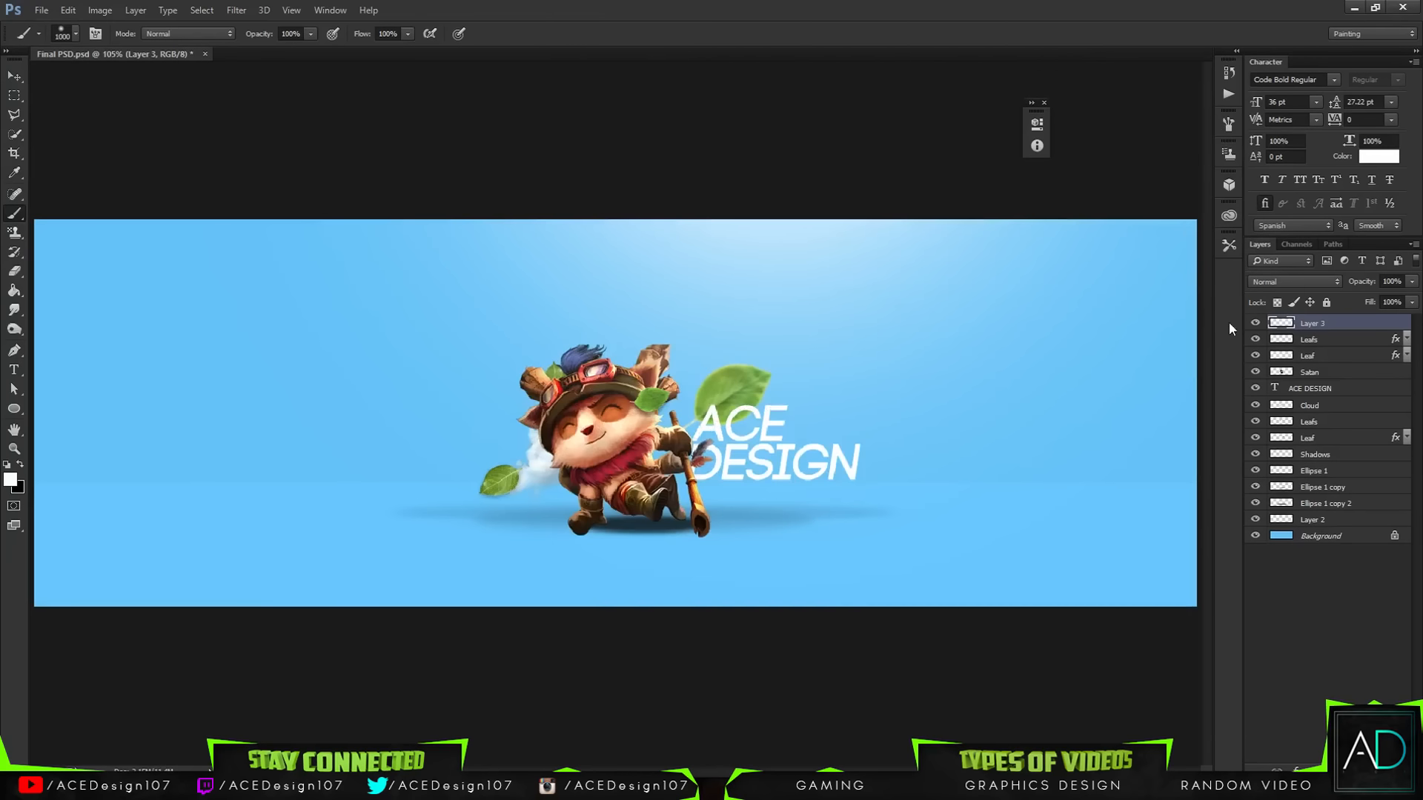
Lower the opacity of the white glow layer to about 70% and set its blend mode to Overlay.
{"action": "left_click", "coordinate": [1255, 323]}
{"action": "left_click", "coordinate": [1255, 323]}
{"action": "mouse_move", "coordinate": [1411, 282]}
{"action": "left_mouse_down"}
{"action": "mouse_move", "coordinate": [1408, 299]}
{"action": "mouse_move", "coordinate": [1358, 305]}
{"action": "mouse_move", "coordinate": [1392, 300]}
{"action": "left_mouse_up"}
{"action": "left_click", "coordinate": [1326, 283]}
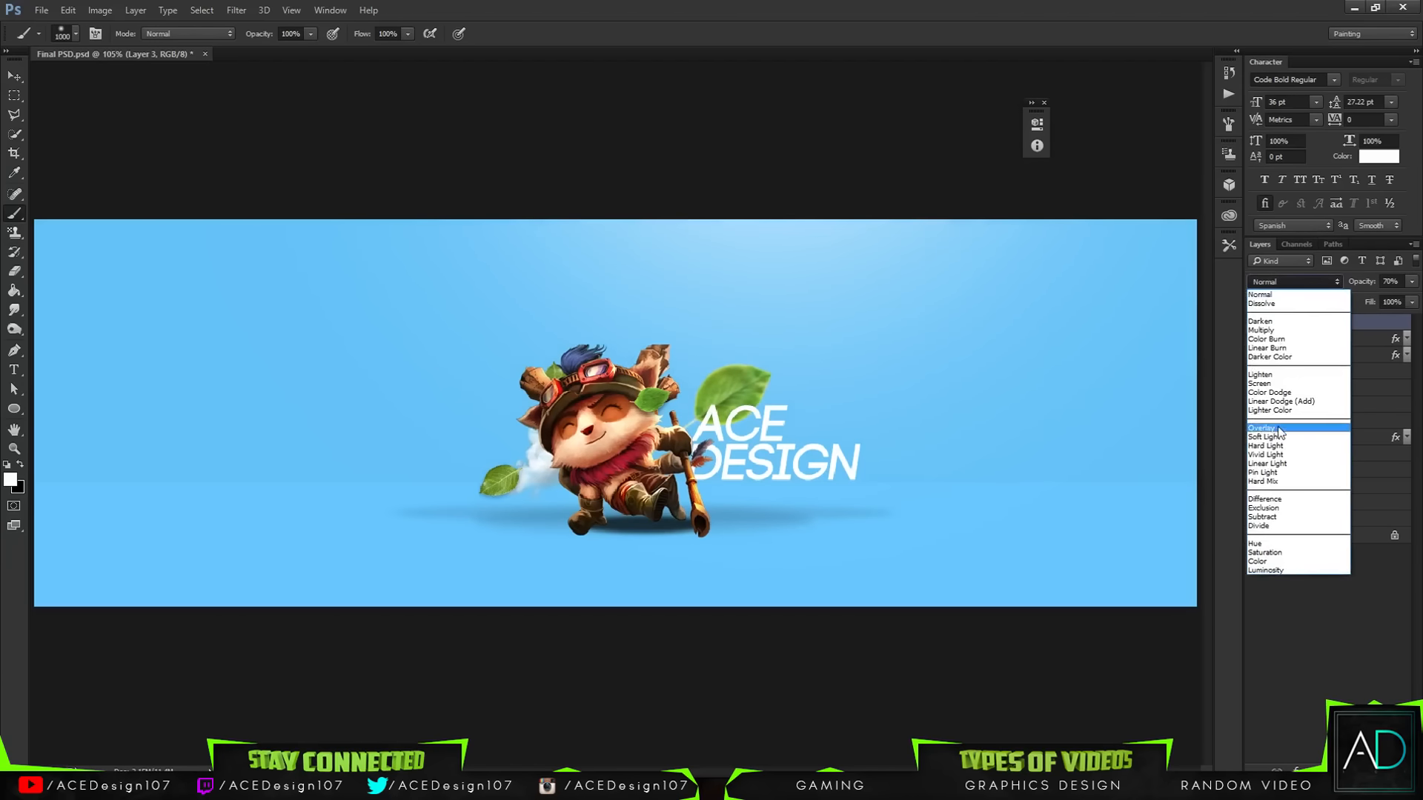
{"action": "left_click", "coordinate": [1277, 434]}
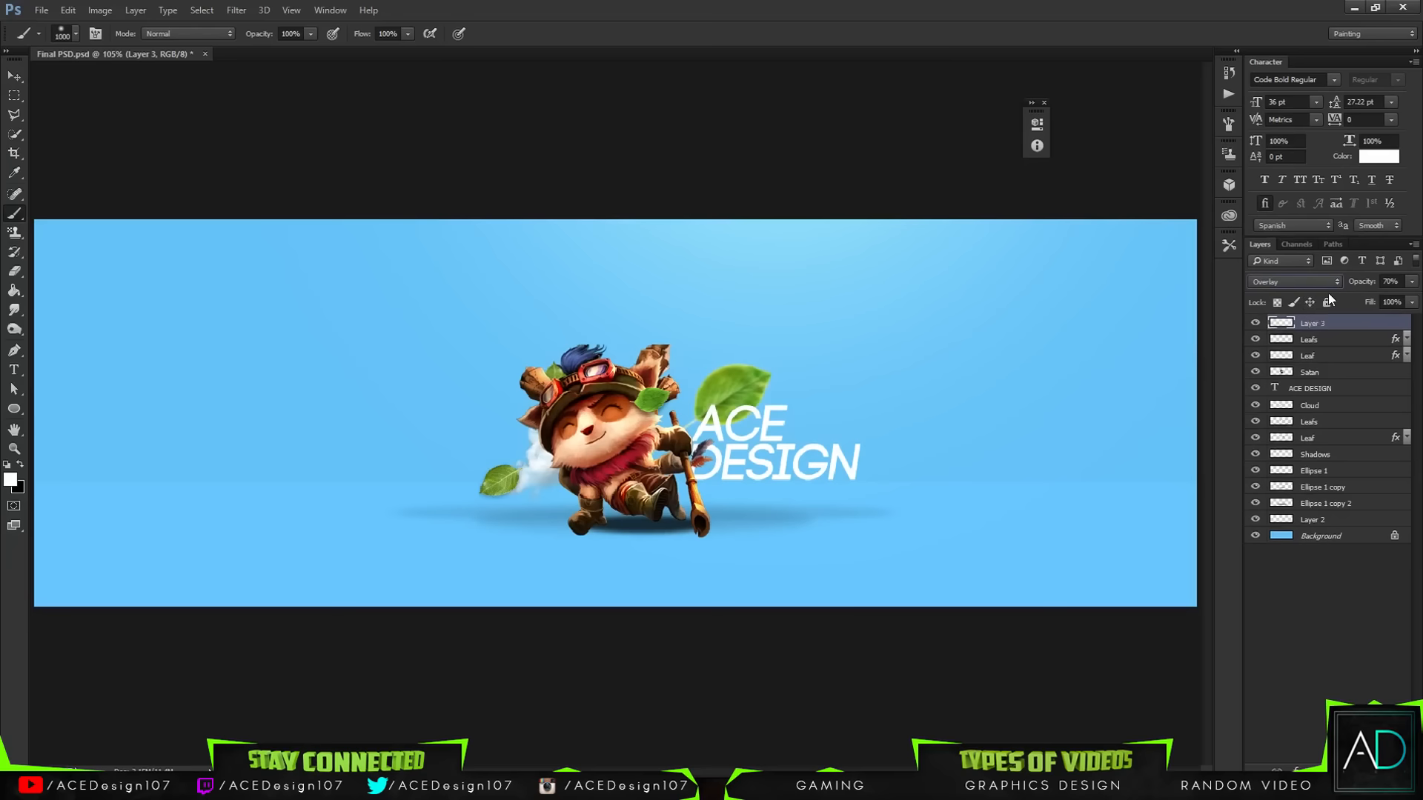
Raise the opacity of the white glow layer to 76%.
{"action": "left_click", "coordinate": [1412, 282]}
{"action": "mouse_move", "coordinate": [1389, 298]}
{"action": "left_mouse_down"}
{"action": "mouse_move", "coordinate": [1410, 304]}
{"action": "mouse_move", "coordinate": [1398, 304]}
{"action": "left_mouse_up"}
{"action": "key", "text": "v"}
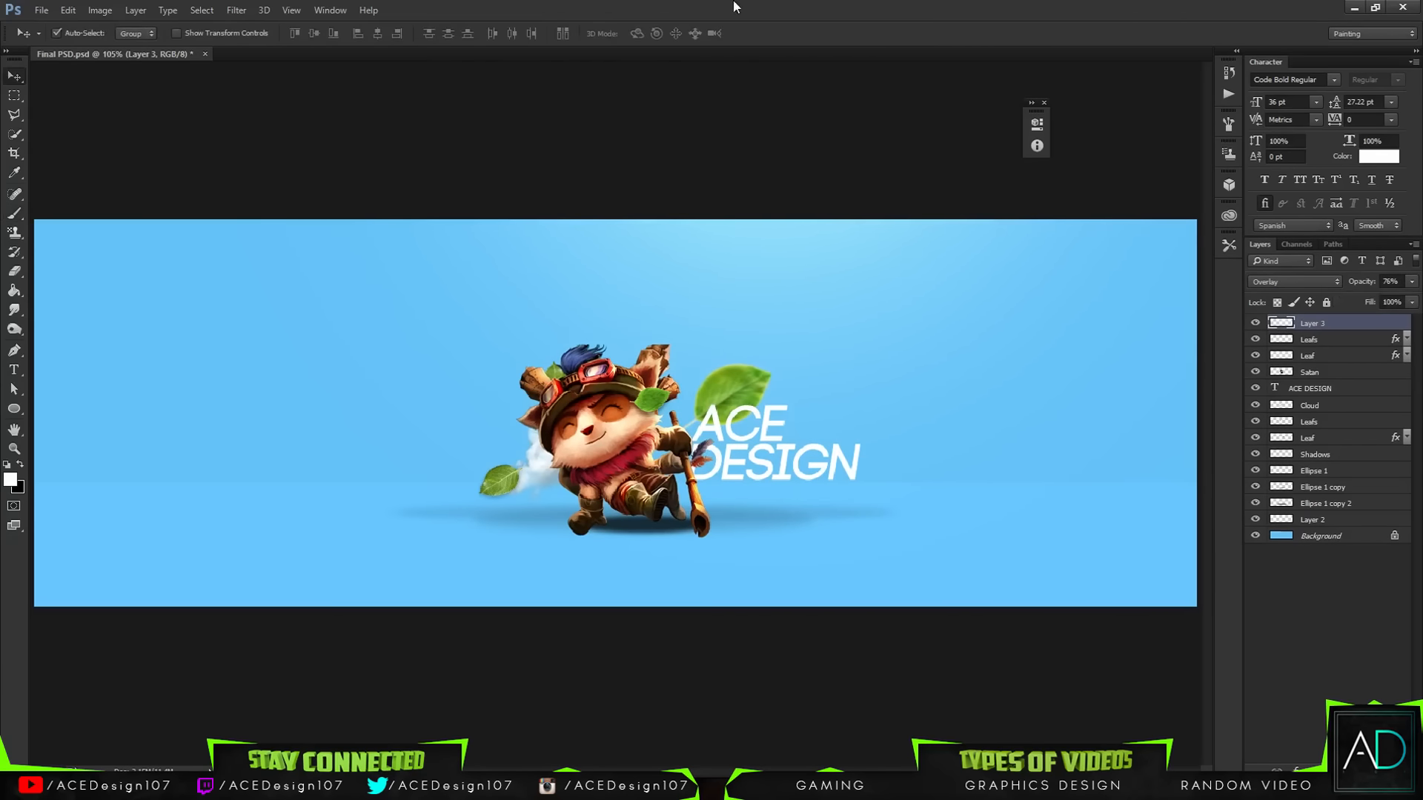
{"action": "key", "text": "ctrl+minus"}
{"action": "key", "text": "ctrl+0"}
{"action": "key", "text": "ctrl"}
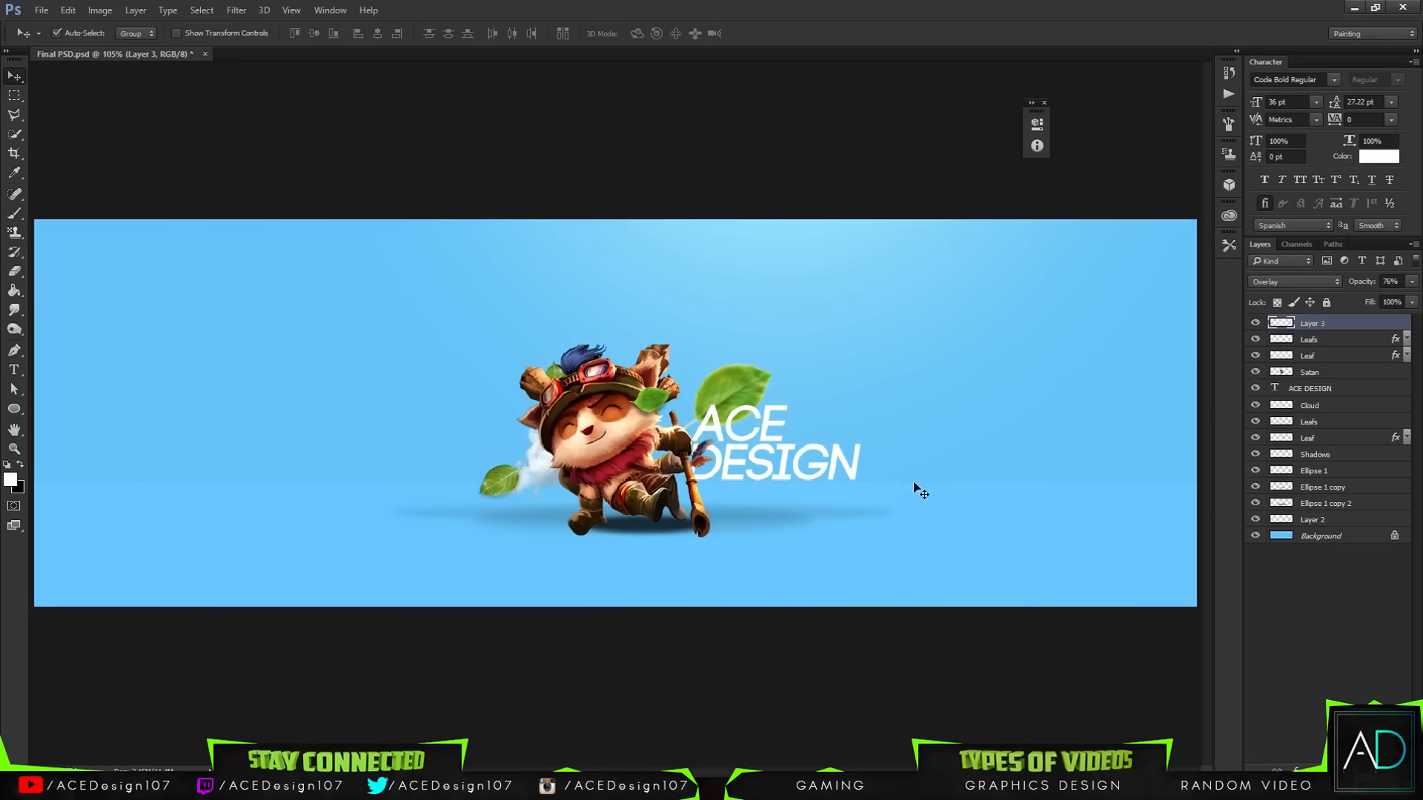